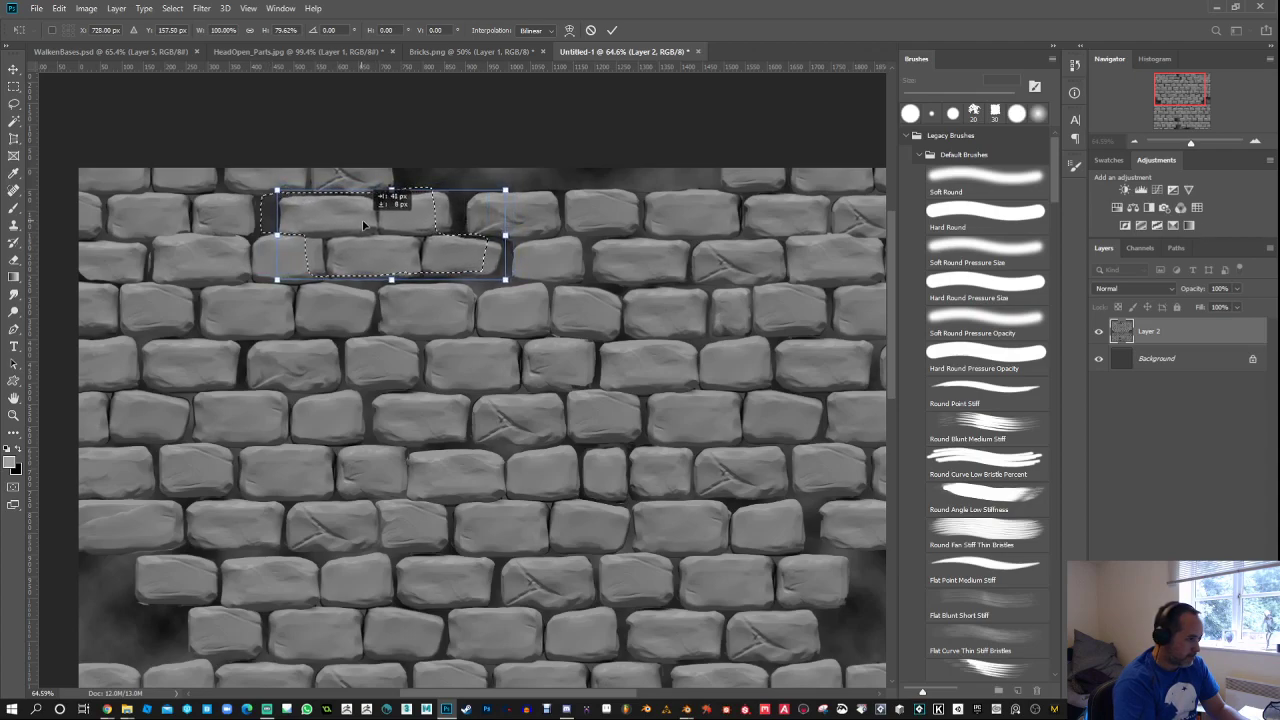
Step: Stretch and skew the selected brick block to about 108% width and 83% height to fit the gap near the texture's upper edge
left_click_drag(505, 279, 518, 287)
left_click_drag(508, 190, 525, 191)
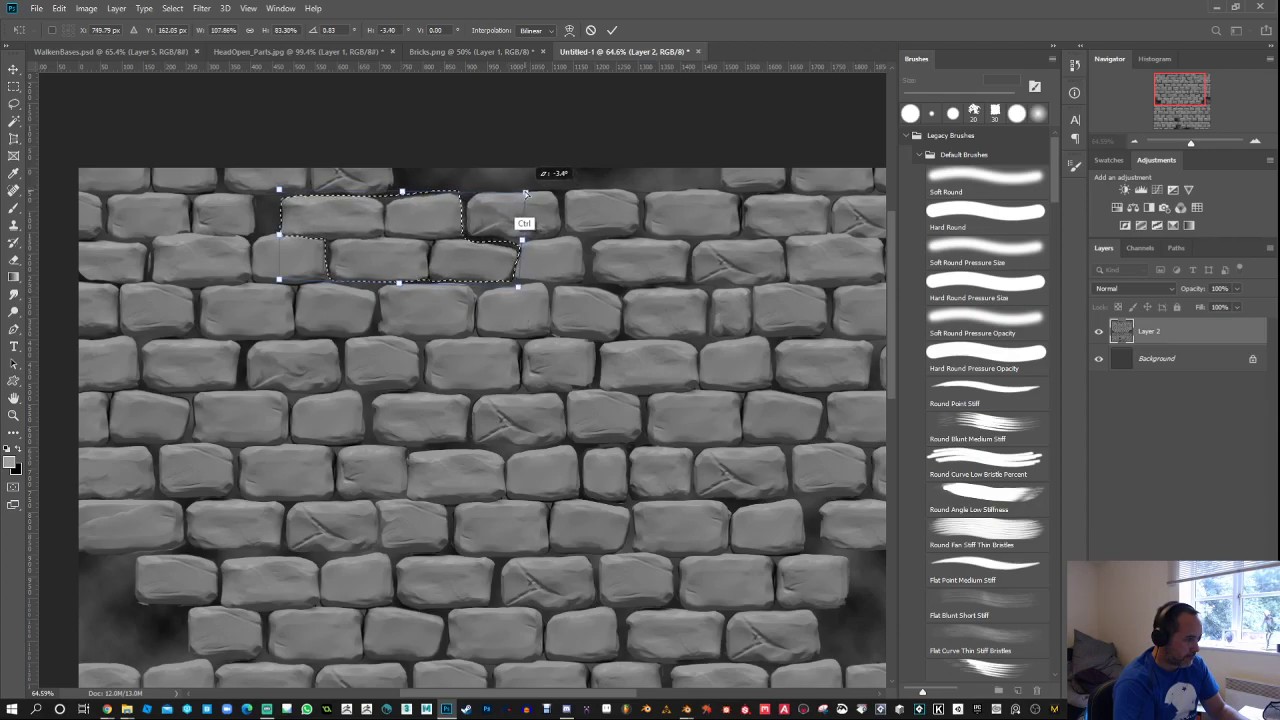
key("Return")
key("ctrl+d")
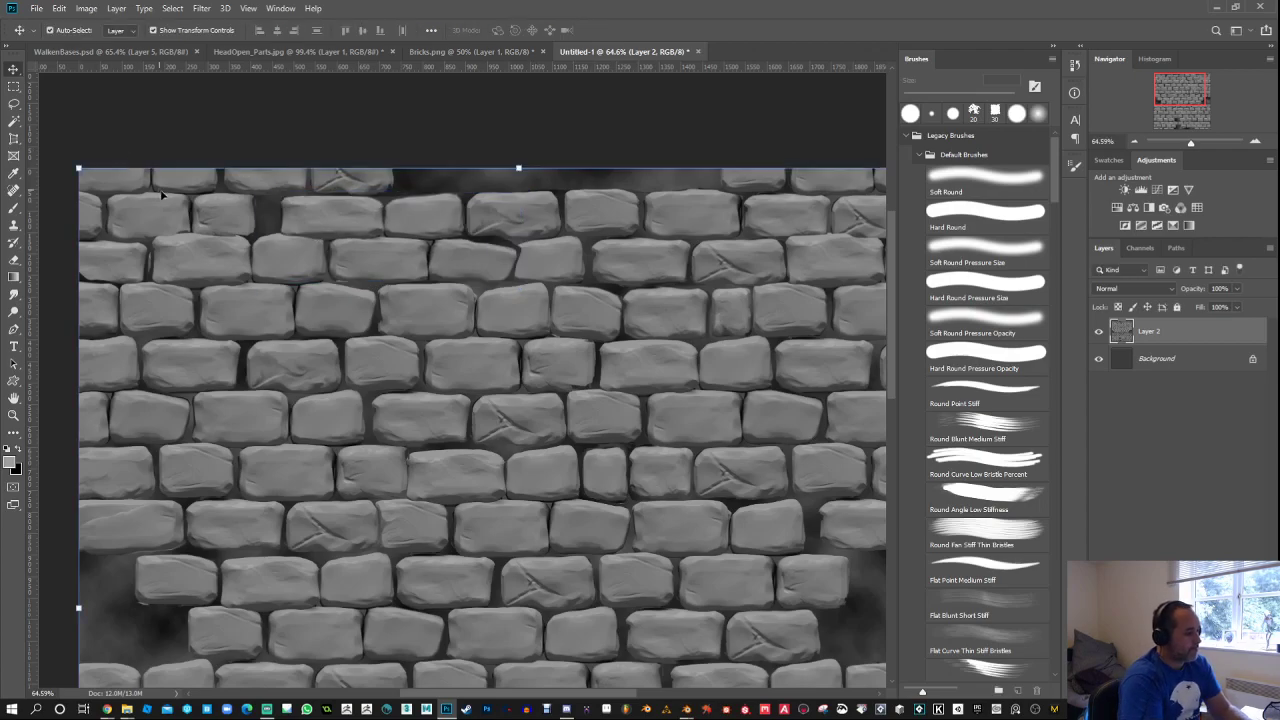
Step: Copy the small narrow brick from the sixth full row into the narrow gap in the uppermost full row, scaled to about 60%
left_click(14, 103)
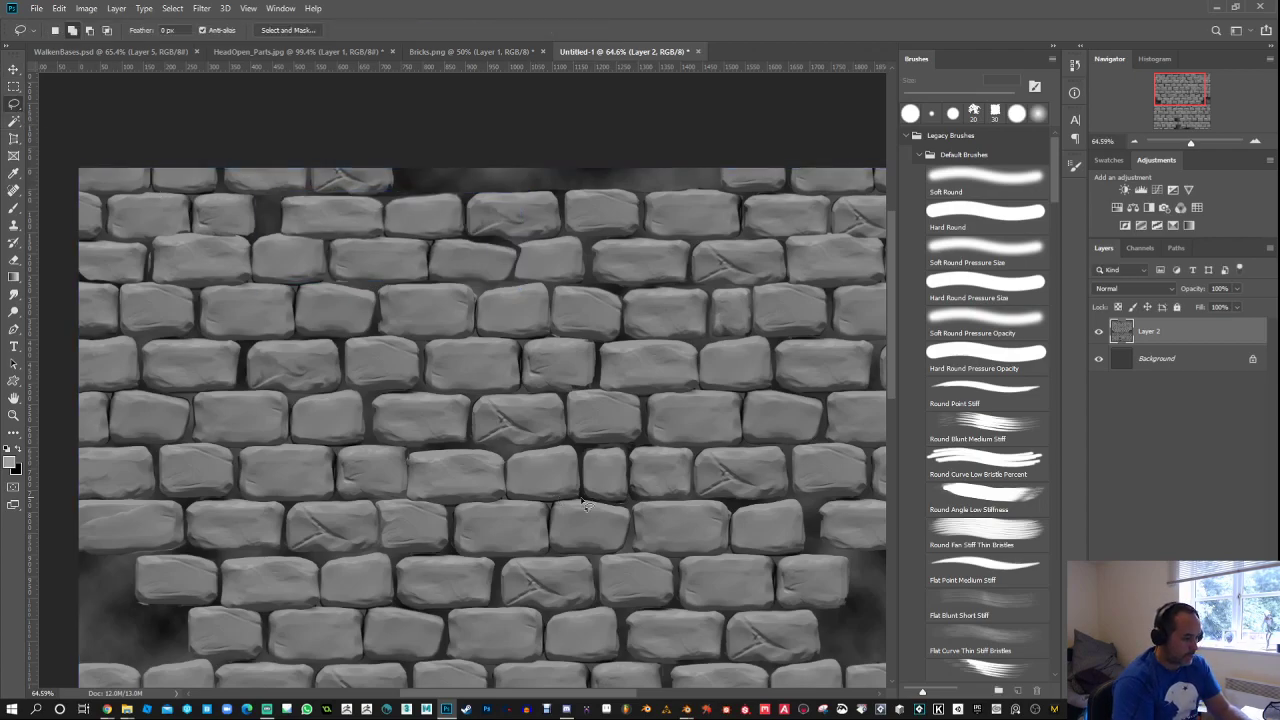
mouse_move(620, 472)
left_mouse_down()
mouse_move(624, 458)
mouse_move(592, 448)
mouse_move(588, 489)
mouse_move(636, 486)
mouse_move(640, 436)
mouse_move(594, 455)
mouse_move(286, 232)
mouse_move(285, 216)
left_mouse_up()
left_click(14, 69)
key("ctrl+t")
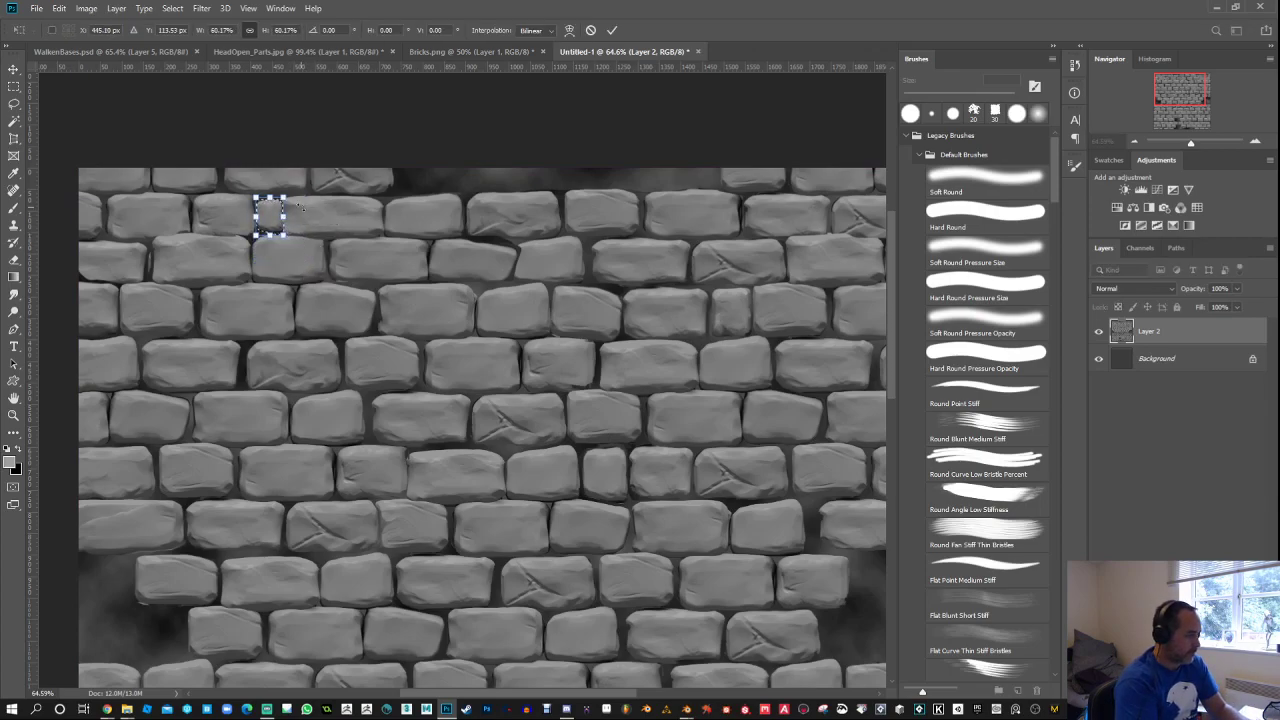
Step: Distort the copied small brick to match the narrow gap's height and slanted base, and narrow it slightly
scroll(276, 202, "up", 2)
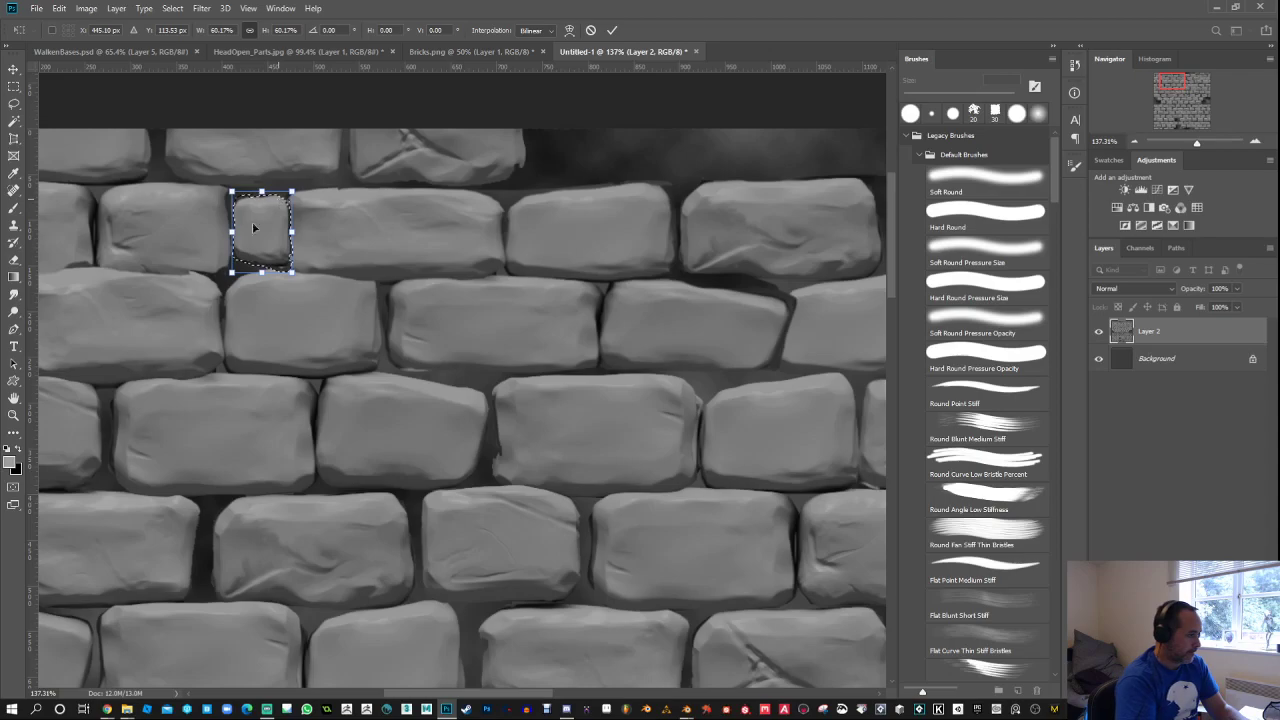
left_click_drag(261, 191, 262, 184)
left_click_drag(232, 273, 231, 285)
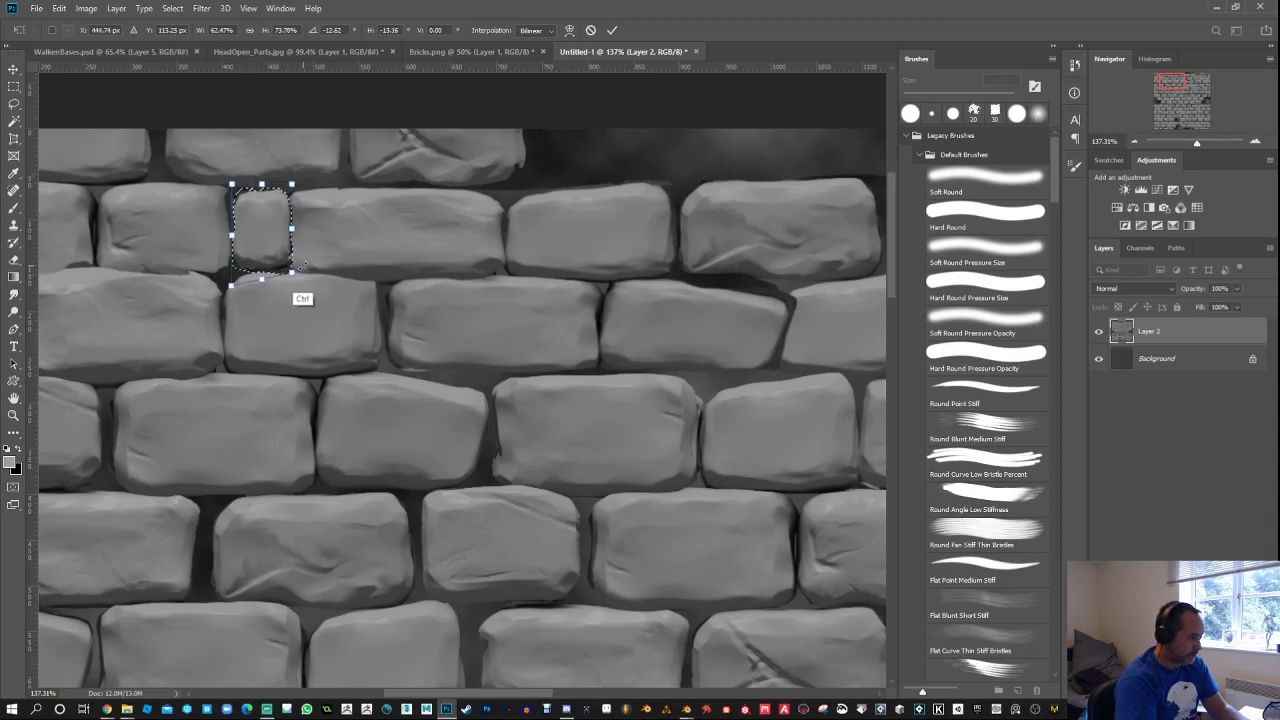
left_click_drag(292, 229, 285, 229)
key("Return")
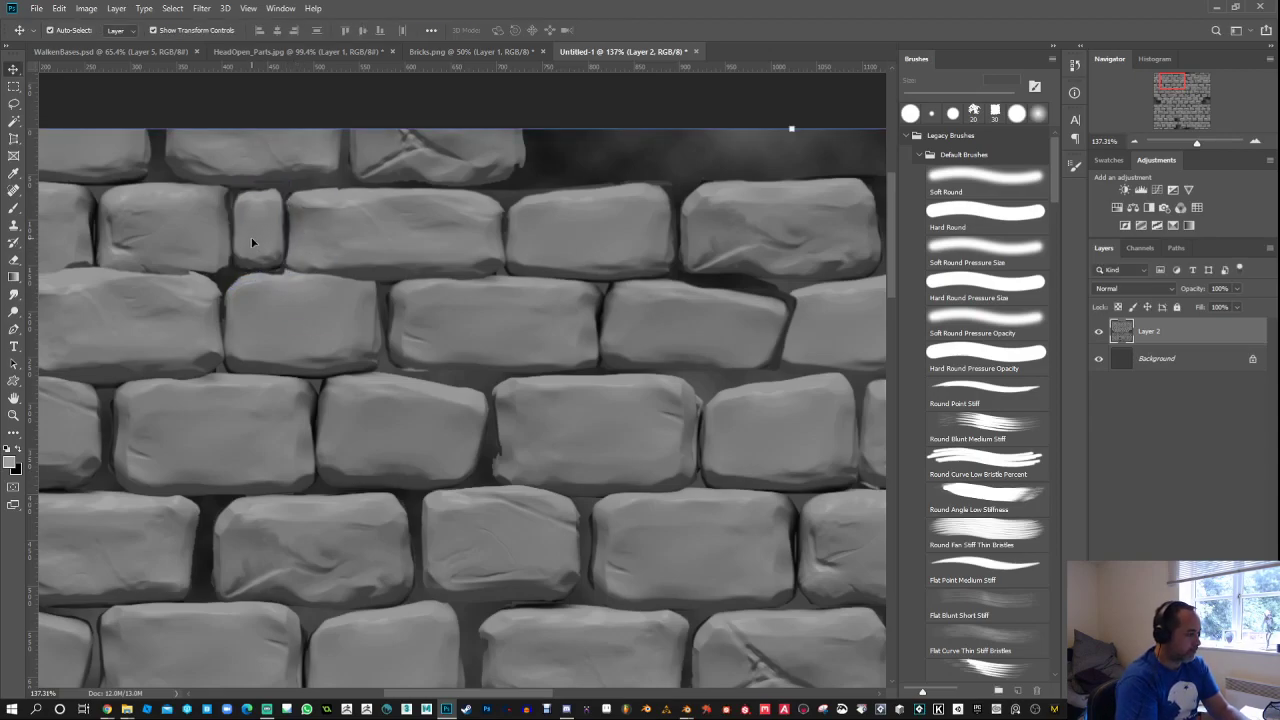
Step: Smudge the edges of the bricks around the inserted small brick, reducing the Smudge tool to 5 px
key("b")
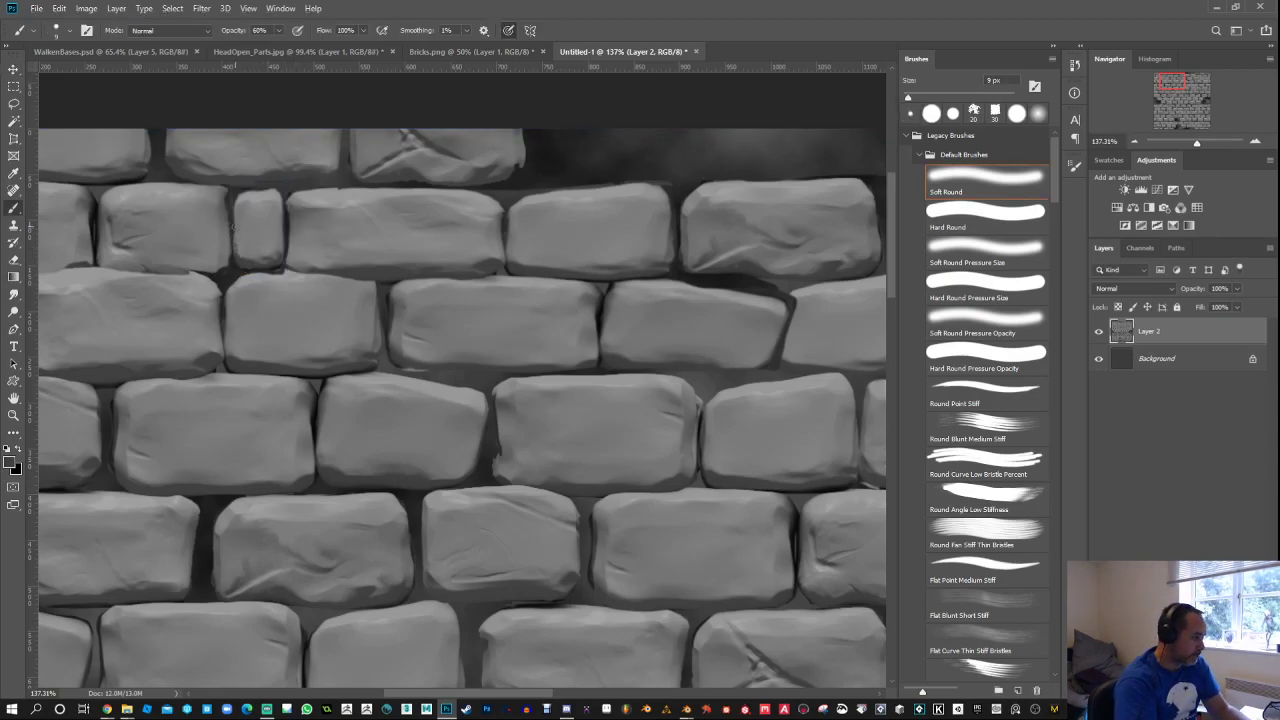
left_click(13, 295)
left_click_drag(222, 270, 214, 268)
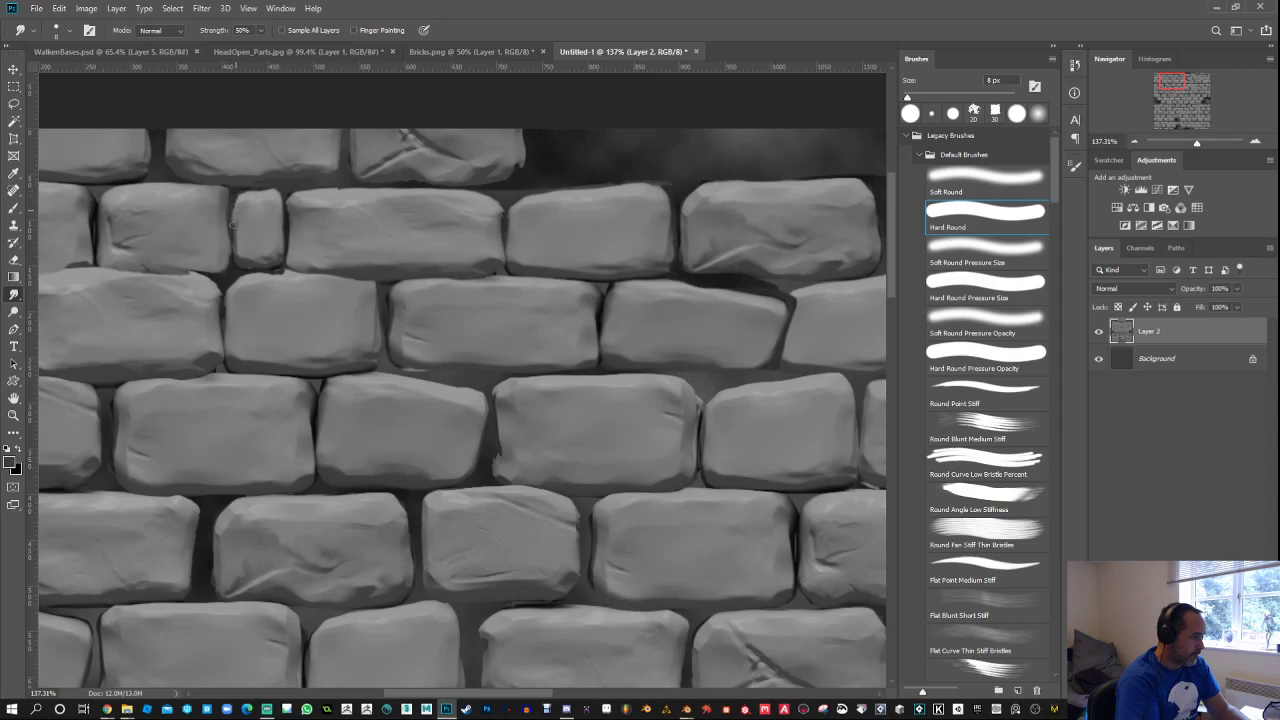
key("8")
key("bracketleft")
key("bracketleft")
key("bracketleft")
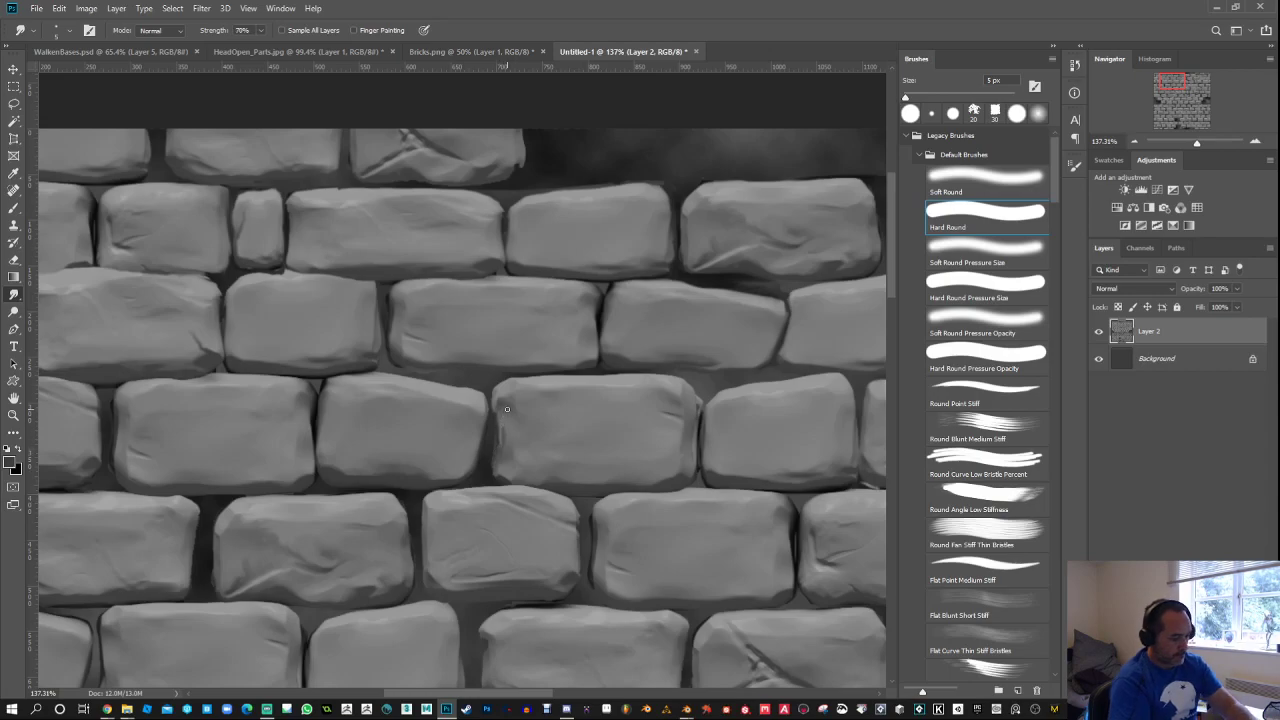
Step: Smooth the remaining rough brick edges with the Smudge tool at 8 px and 70% strength
key("bracketright")
key("bracketright")
key("bracketright")
key("7")
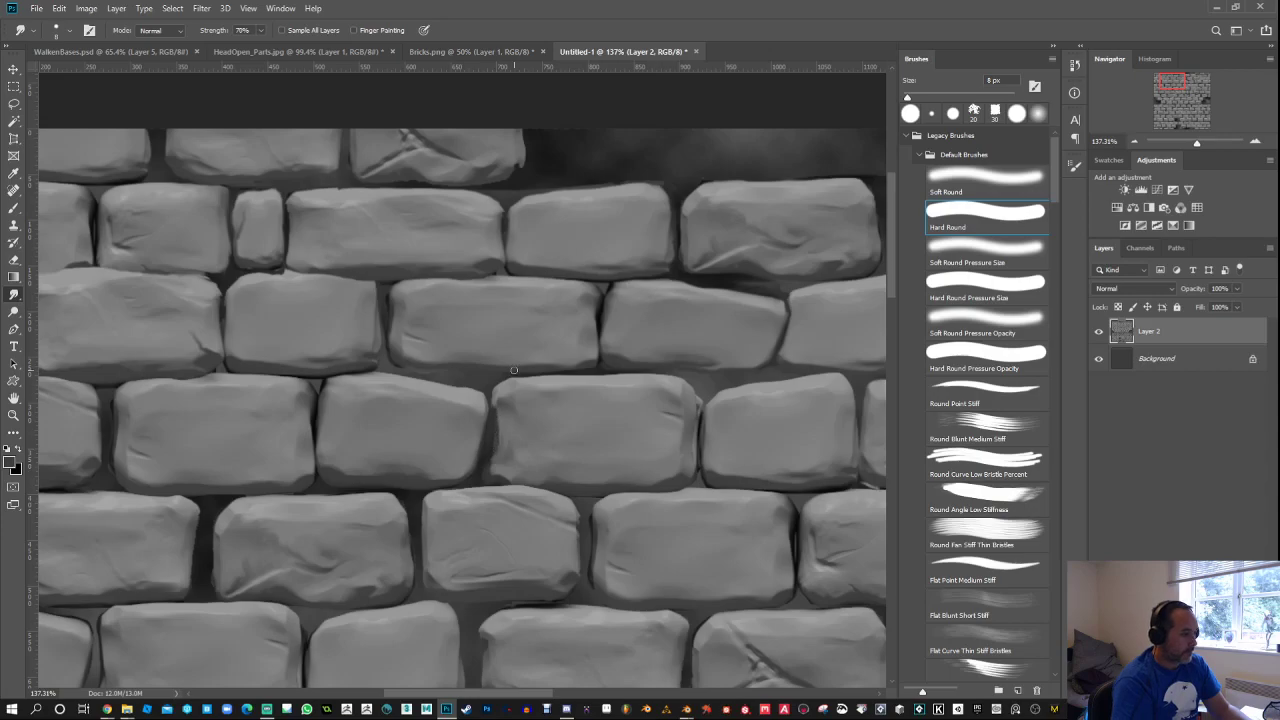
Step: Run the last-used Offset filter on the brick layer twice in succession
scroll(514, 370, "down", 12)
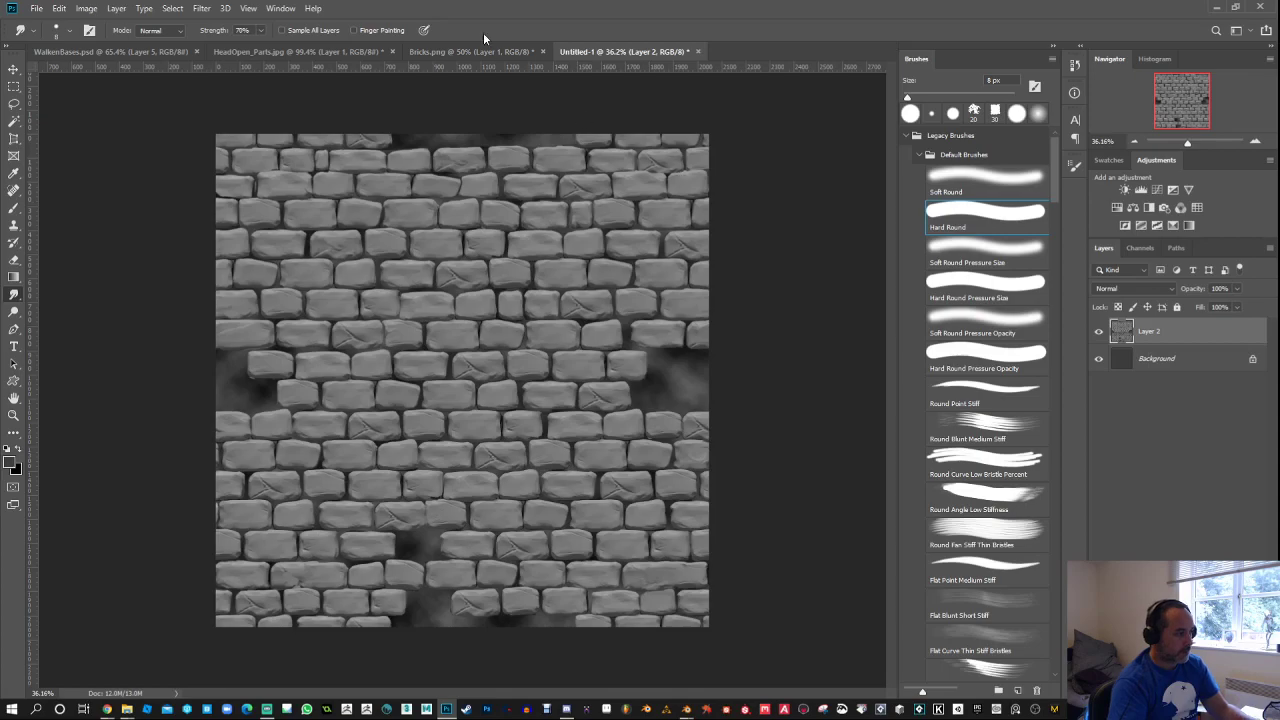
left_click(203, 10)
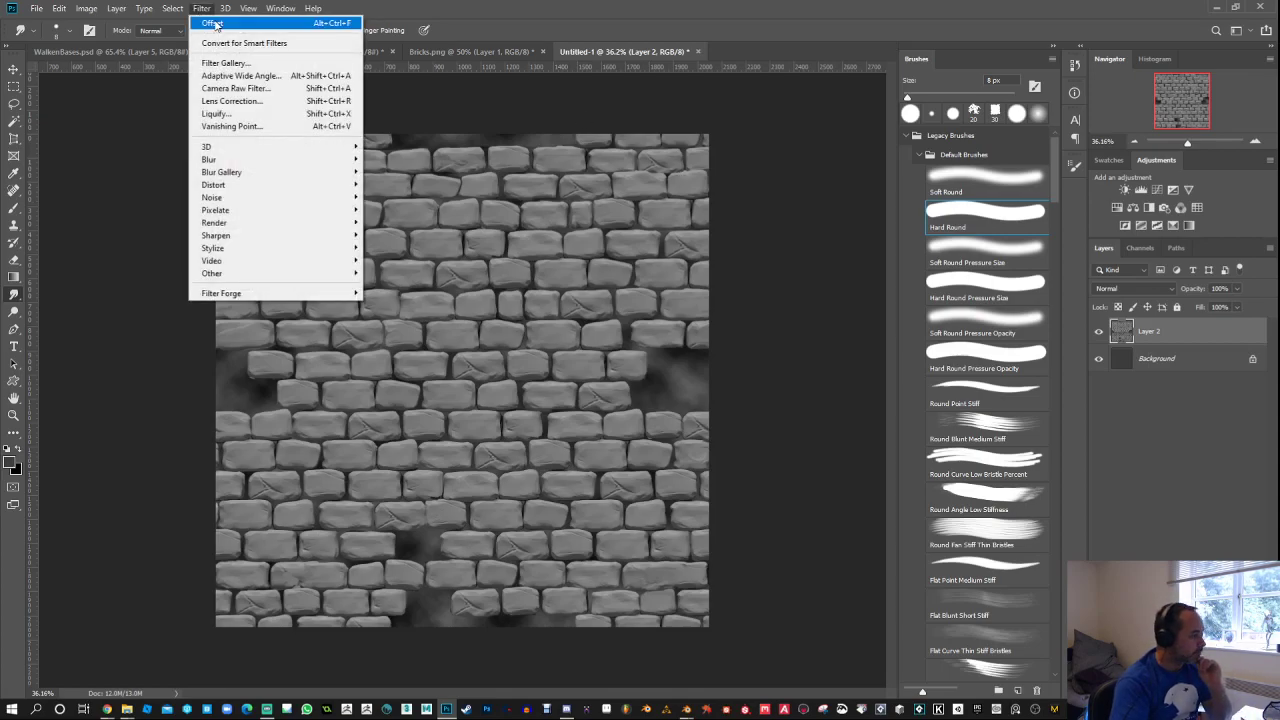
left_click(214, 22)
left_click(201, 9)
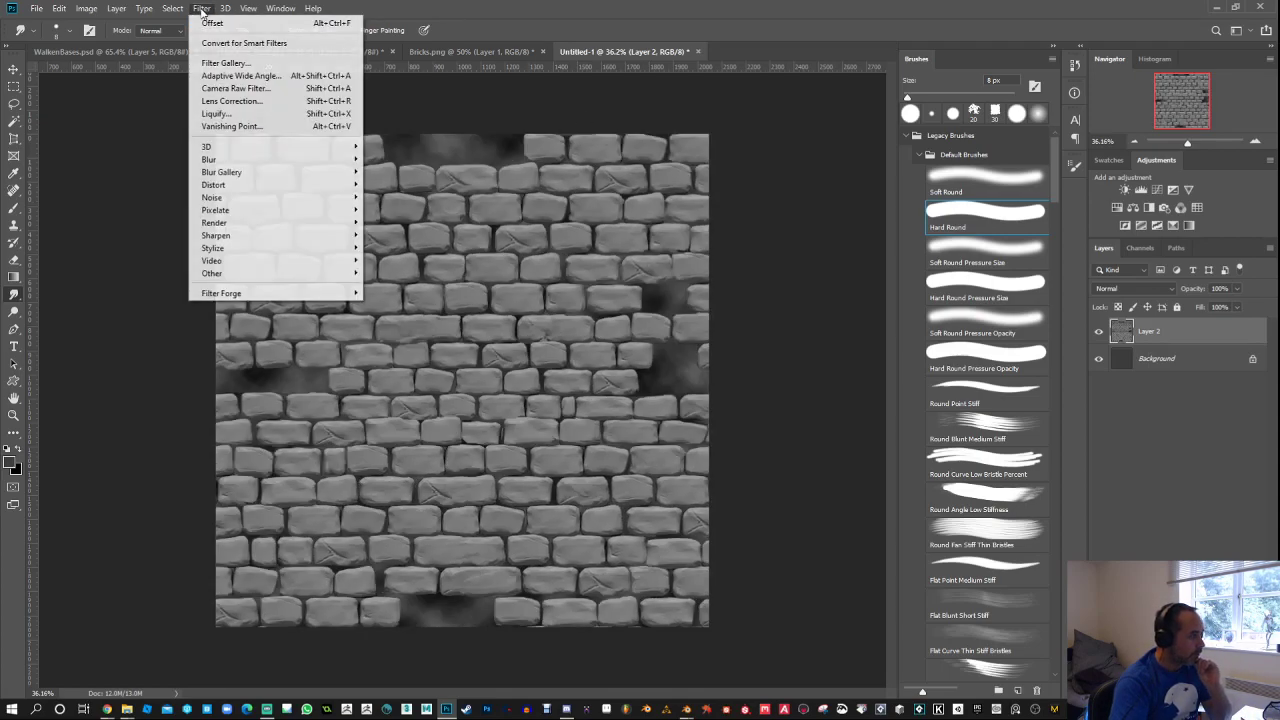
left_click(214, 21)
Step: Offset the brick layer by 512 pixels horizontally and 512 pixels vertically
left_click(204, 10)
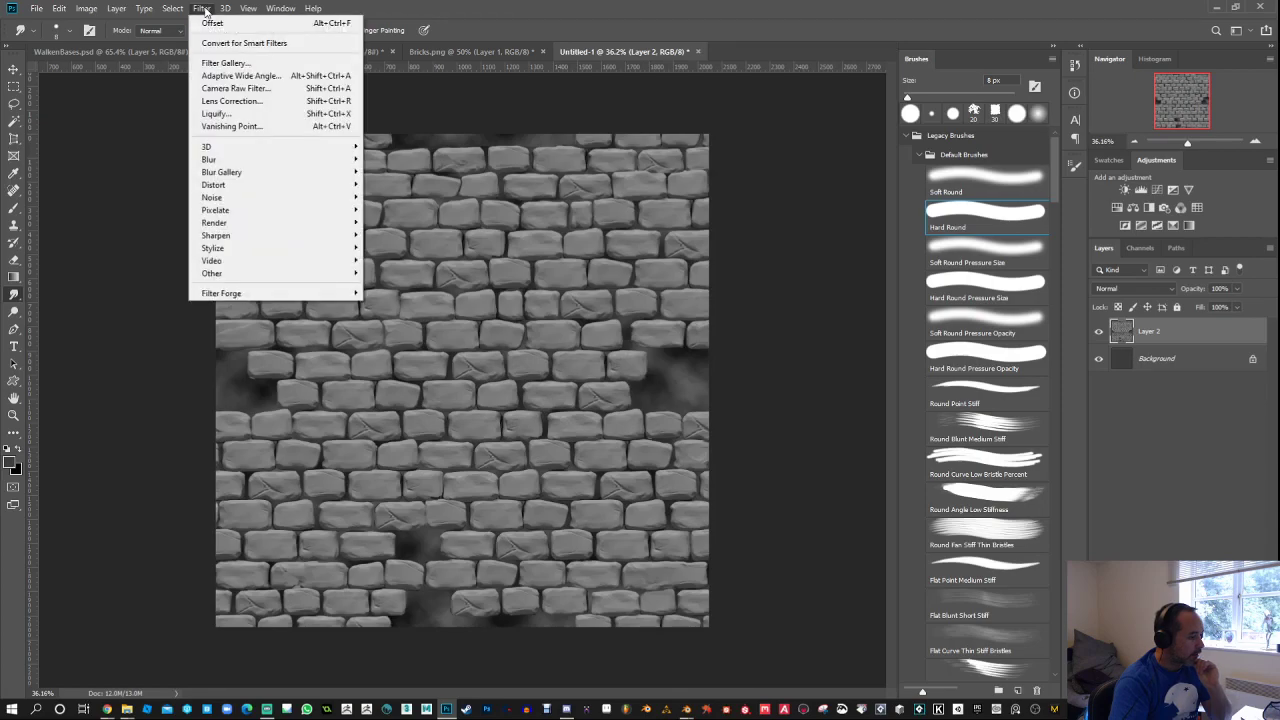
mouse_move(305, 275)
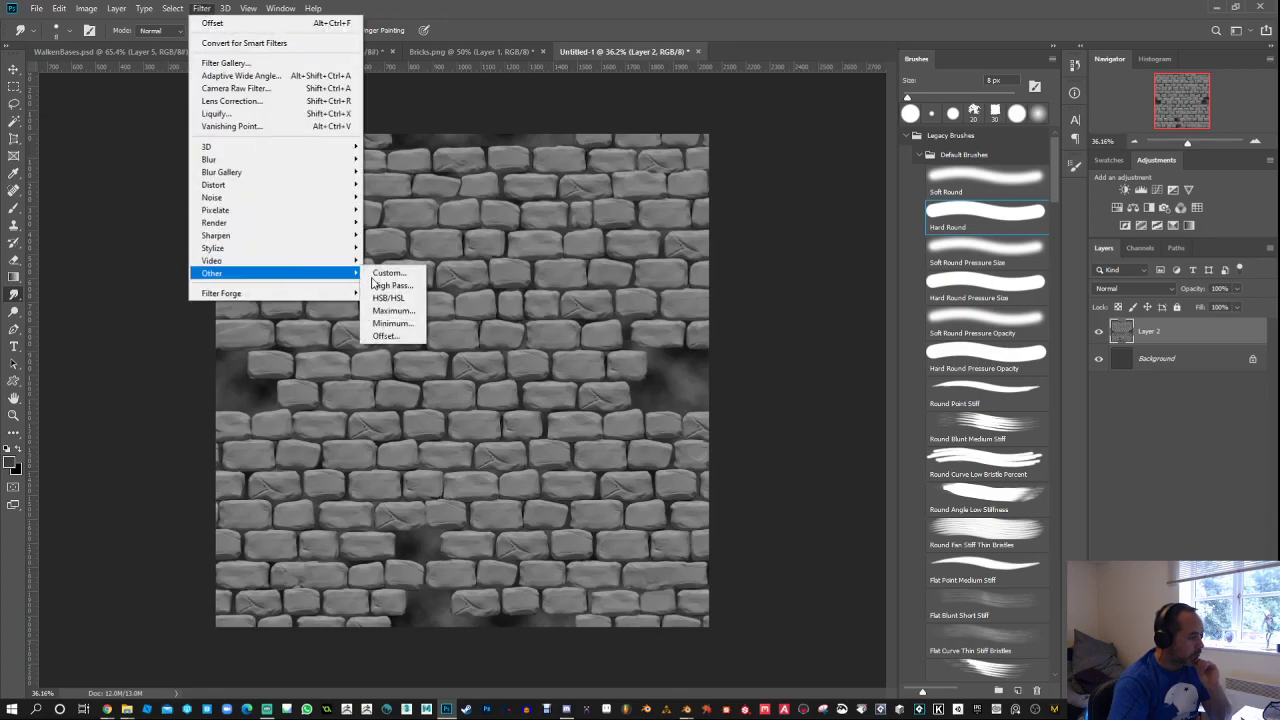
left_click(393, 333)
type("512")
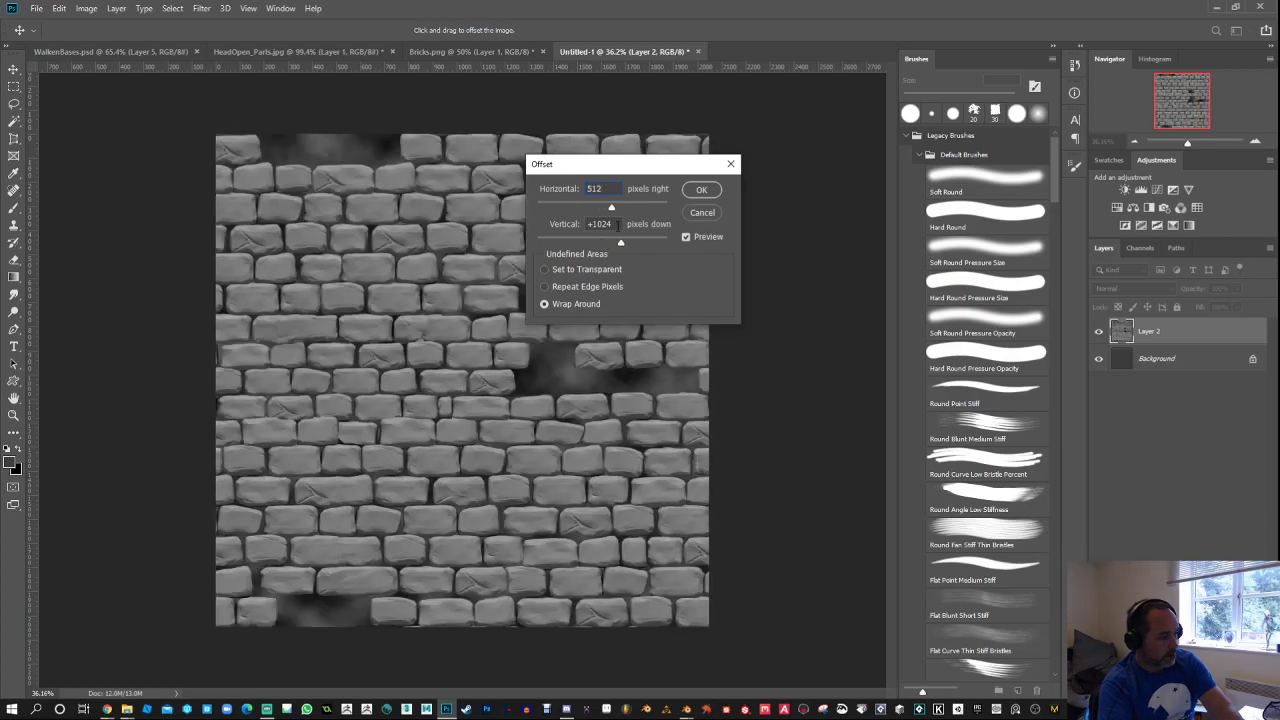
key("Tab")
type("512")
left_click(700, 190)
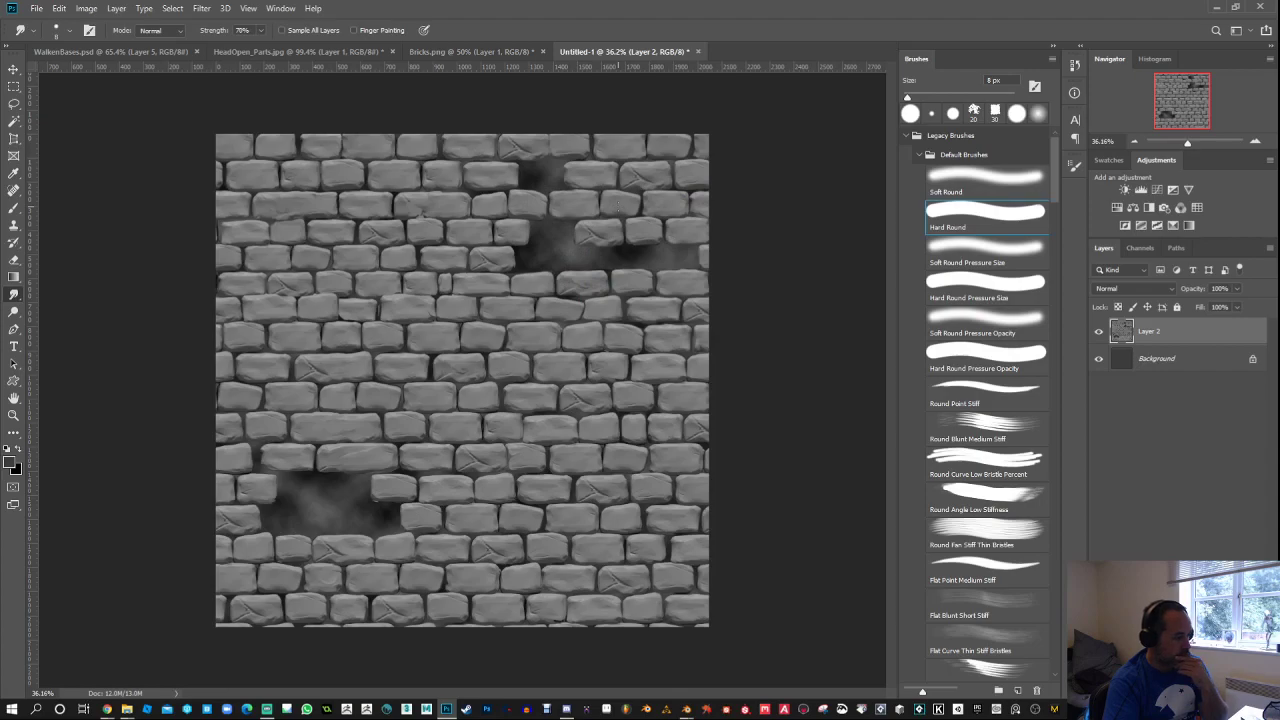
Step: Lasso a block of bricks spanning two rows above the large lower gap and copy it to a new layer
scroll(222, 470, "up", 4)
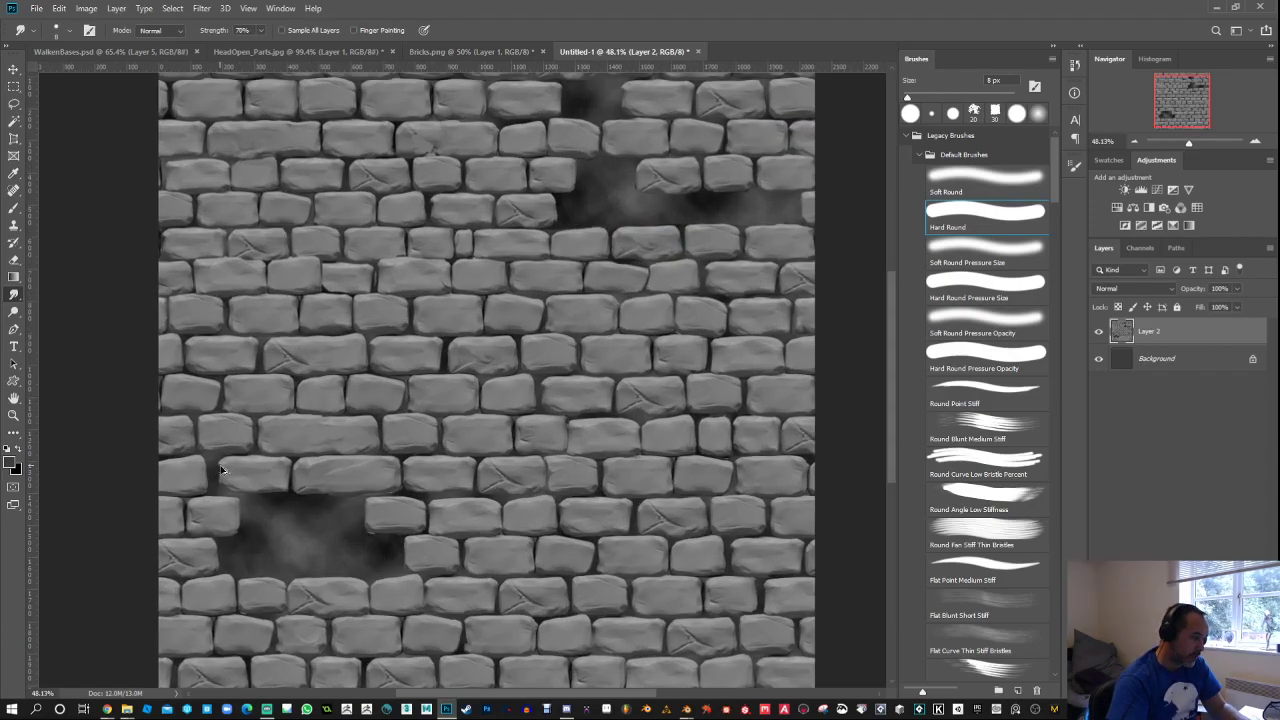
scroll(220, 502, "down", 2)
scroll(265, 503, "up", 1)
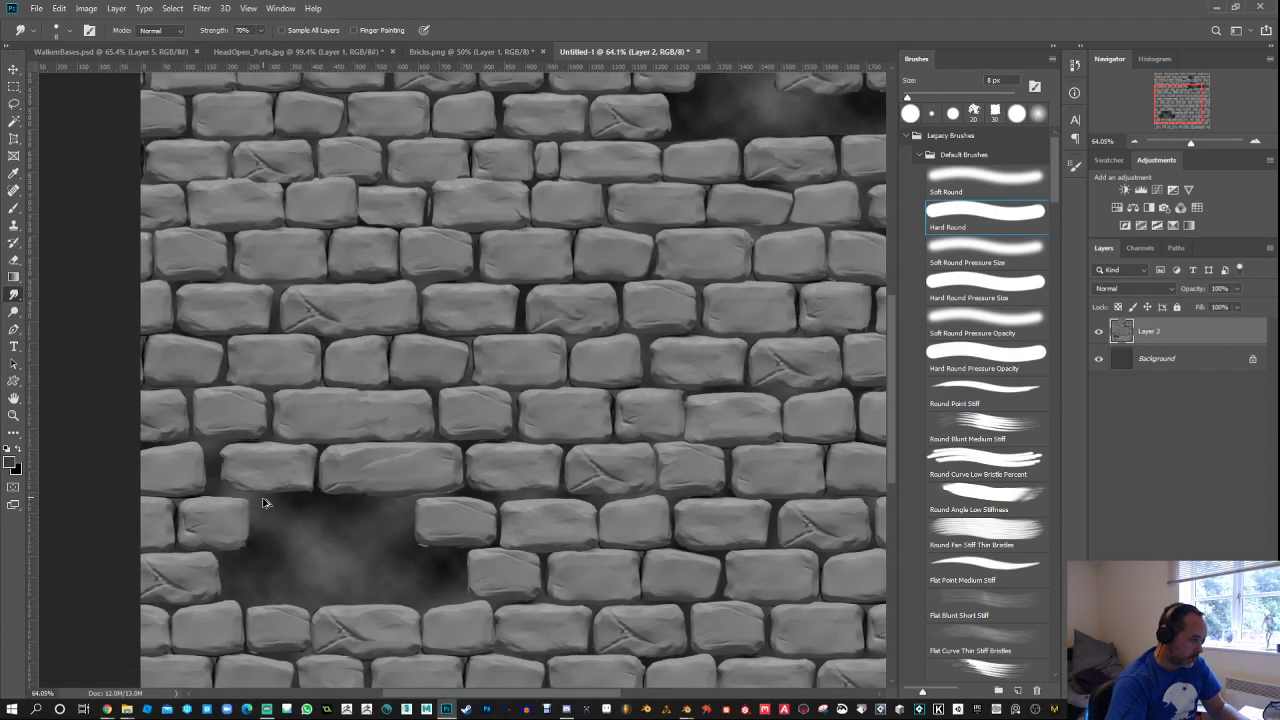
scroll(285, 545, "up", 2)
left_click_drag(308, 517, 298, 386)
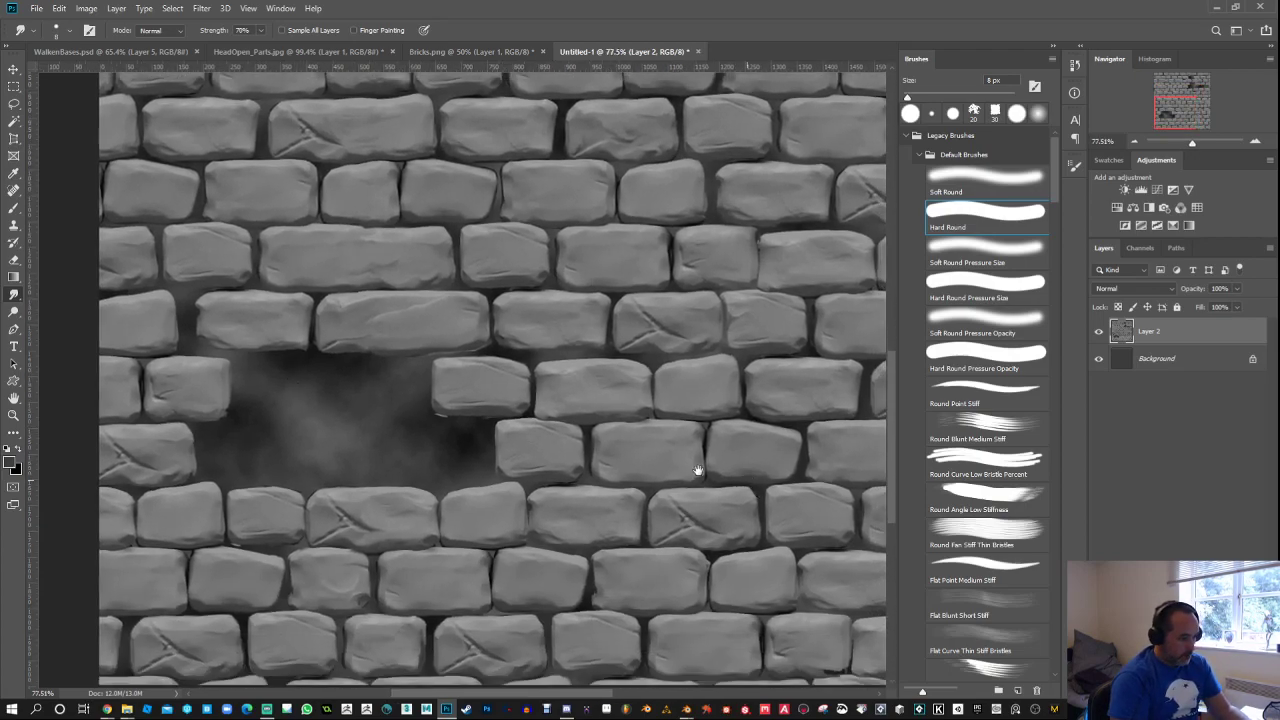
left_click_drag(694, 463, 571, 508)
scroll(614, 540, "down", 2)
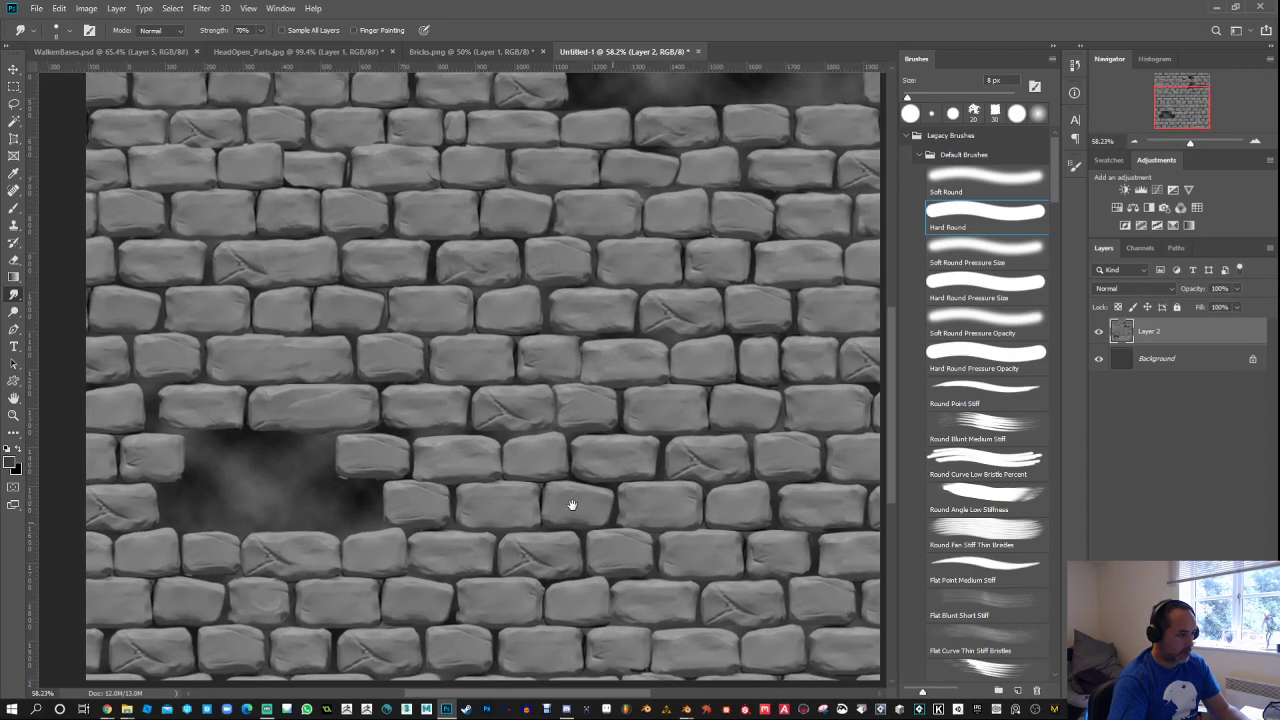
left_click(13, 104)
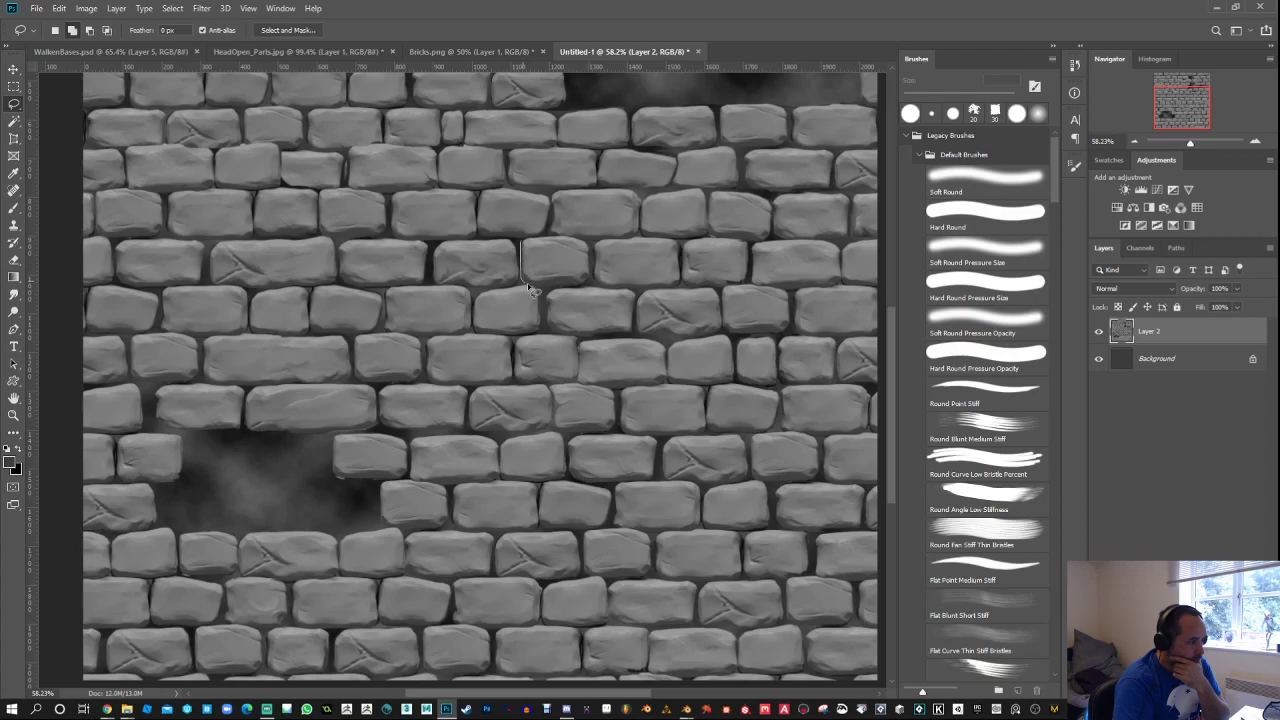
mouse_move(529, 287)
left_mouse_down()
mouse_move(742, 285)
mouse_move(749, 242)
mouse_move(716, 241)
left_mouse_up()
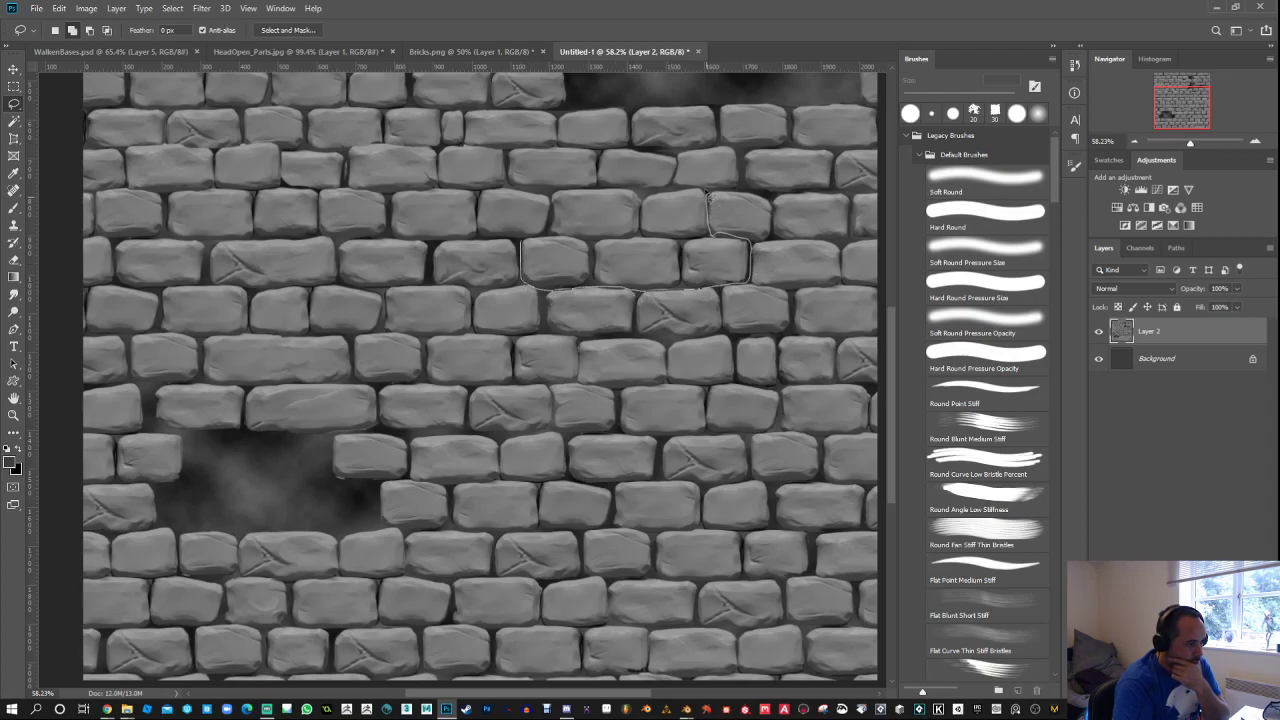
mouse_move(631, 193)
left_mouse_down()
mouse_move(557, 195)
mouse_move(547, 241)
mouse_move(525, 253)
left_mouse_up()
key("ctrl+j")
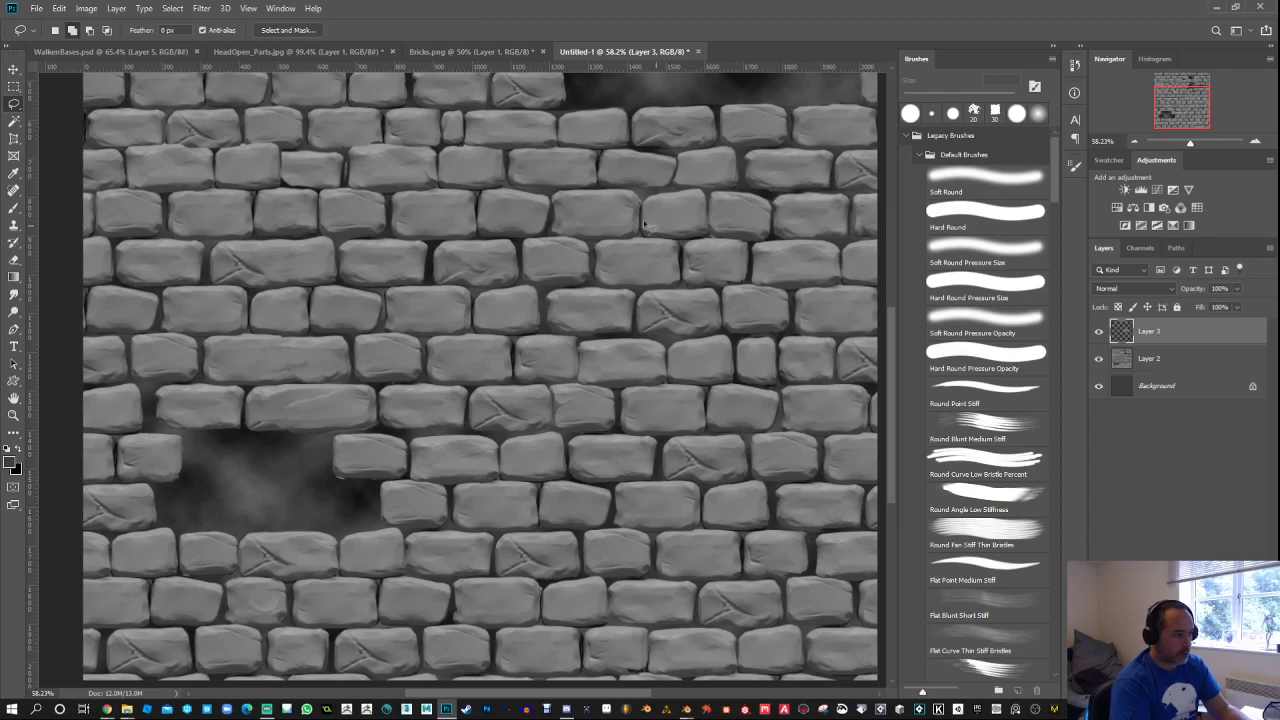
Step: Move the copied brick block down over the large dark gap in the lower part of the texture
key("v")
left_click_drag(630, 245, 524, 427)
scroll(330, 474, "up", 3)
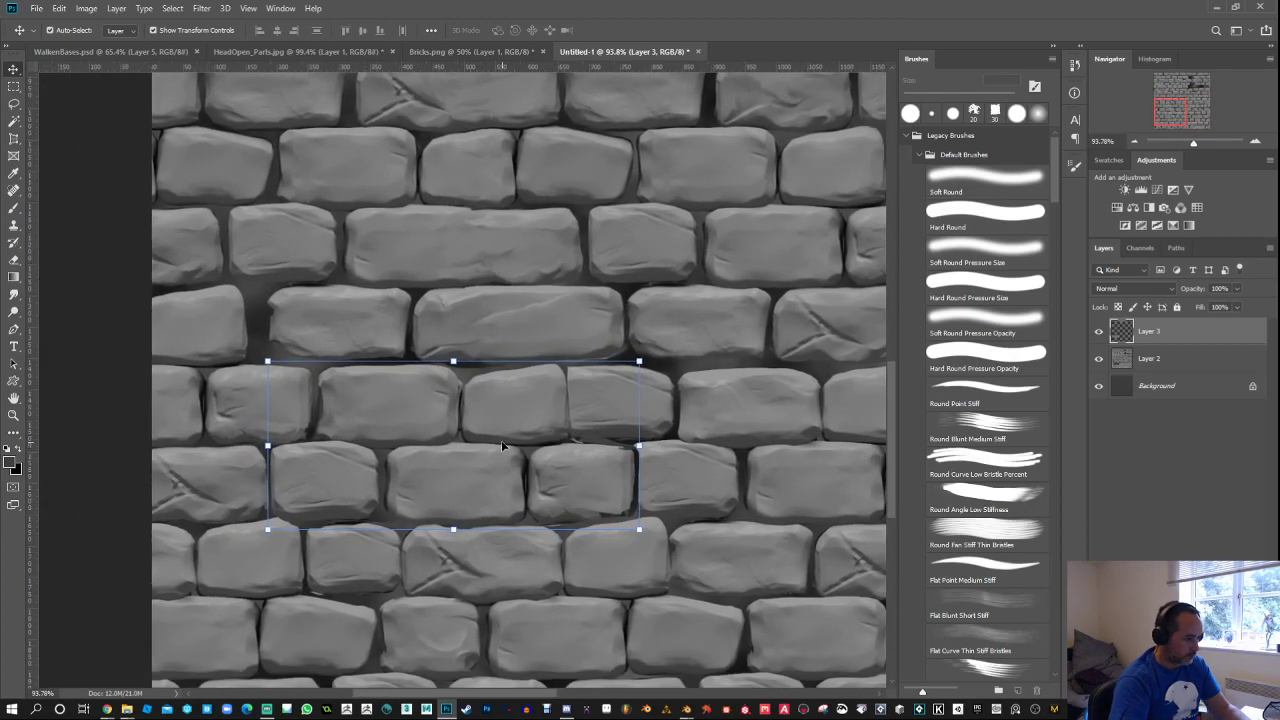
Step: Squeeze the copied brick block horizontally from both sides to fit the gap, and erase its overlapping edges
mouse_move(638, 447)
left_mouse_down()
mouse_move(591, 450)
mouse_move(618, 447)
left_mouse_up()
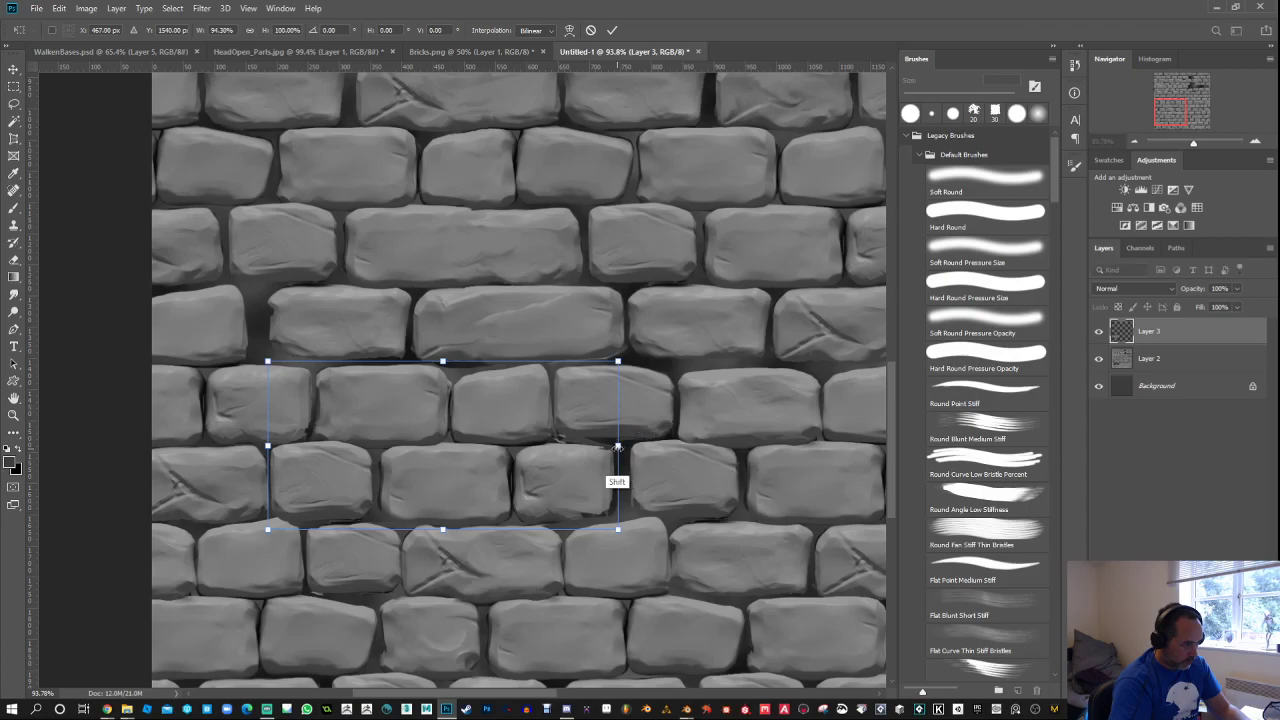
left_click_drag(268, 446, 274, 446)
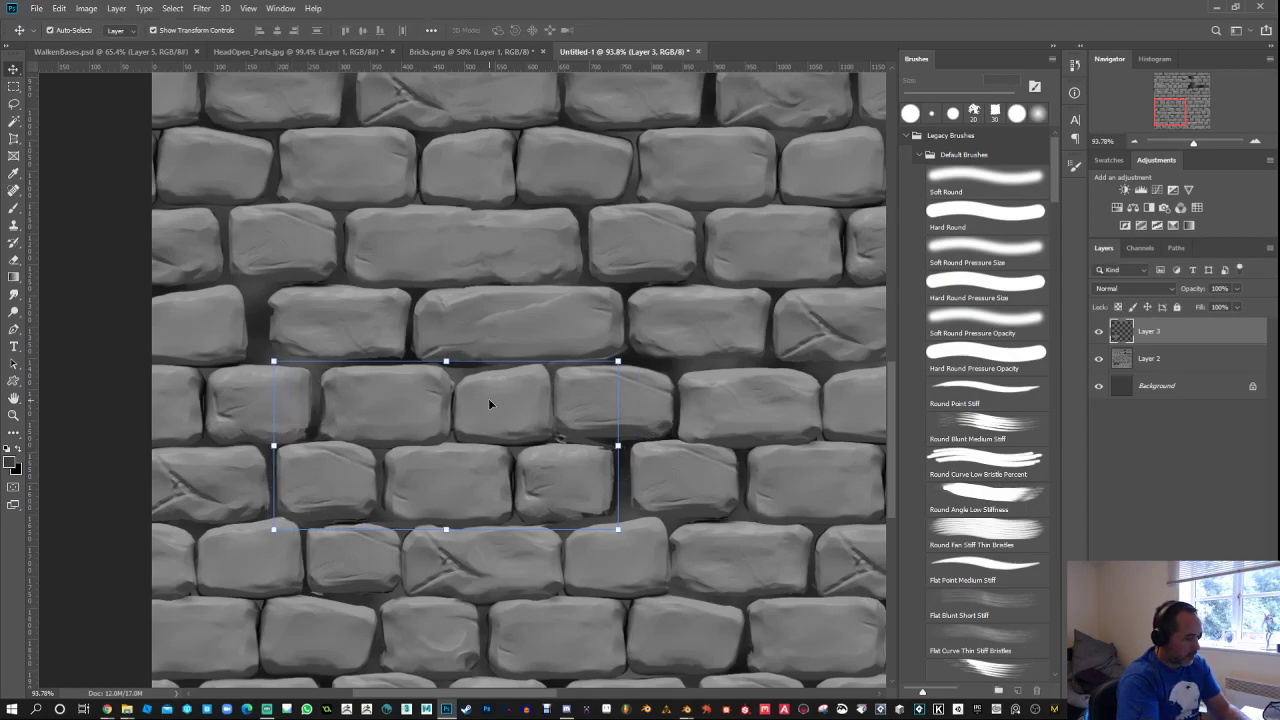
key("Return")
key("e")
left_click_drag(338, 525, 295, 524)
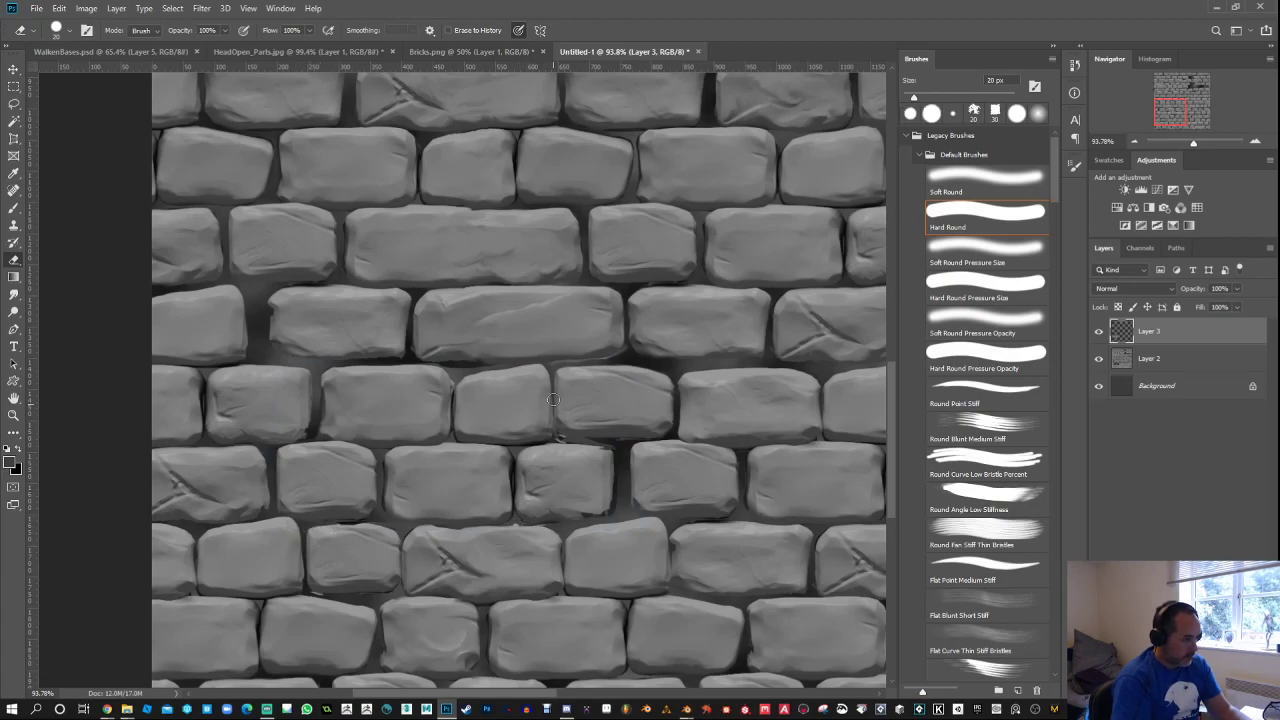
Step: Select the lower-right brick of the copied block and enlarge it to about 114% width and 105% height, skewing it slightly
left_click(14, 103)
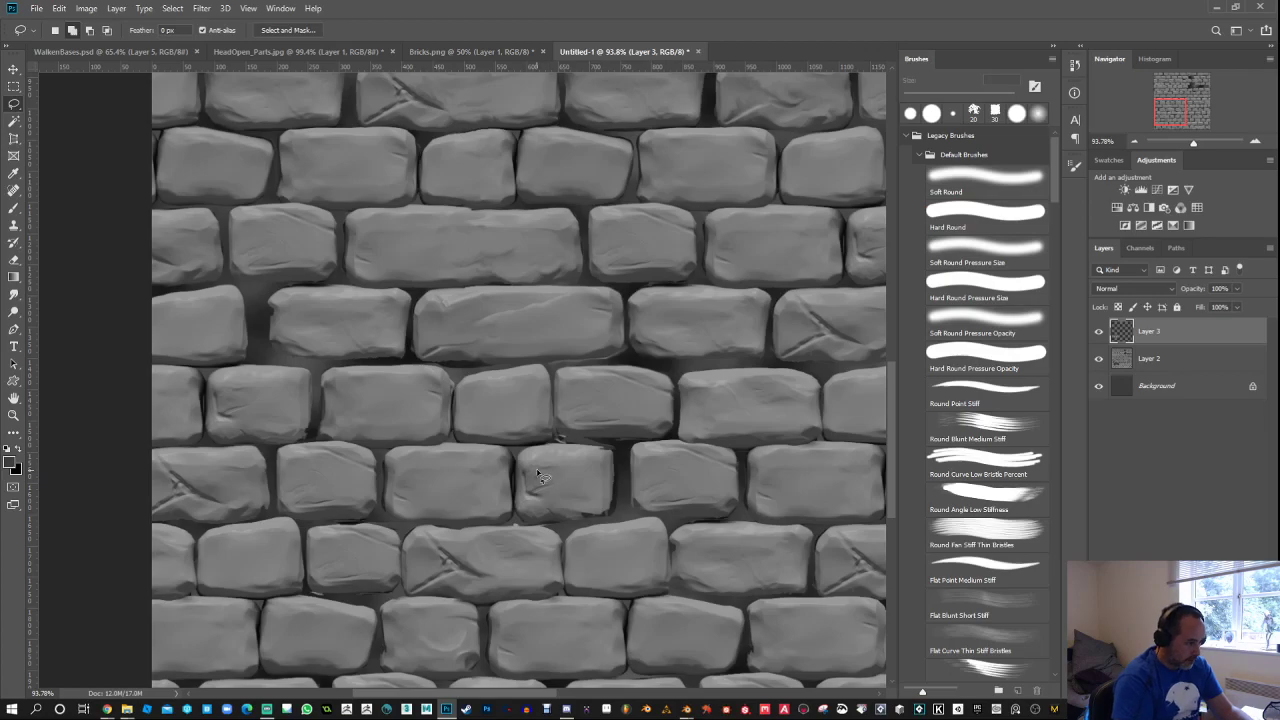
left_click_drag(516, 469, 518, 513)
mouse_move(586, 537)
left_mouse_down()
mouse_move(617, 526)
mouse_move(612, 440)
left_mouse_up()
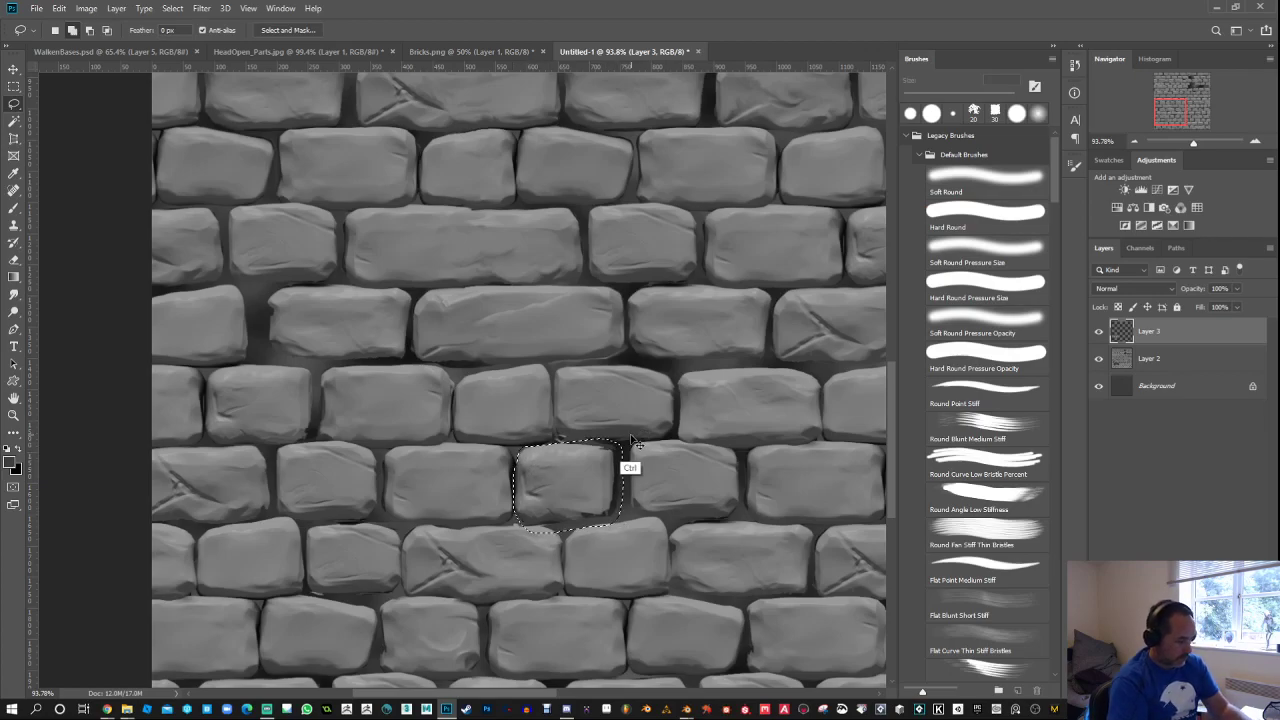
key("ctrl+t")
left_click_drag(623, 485, 635, 485)
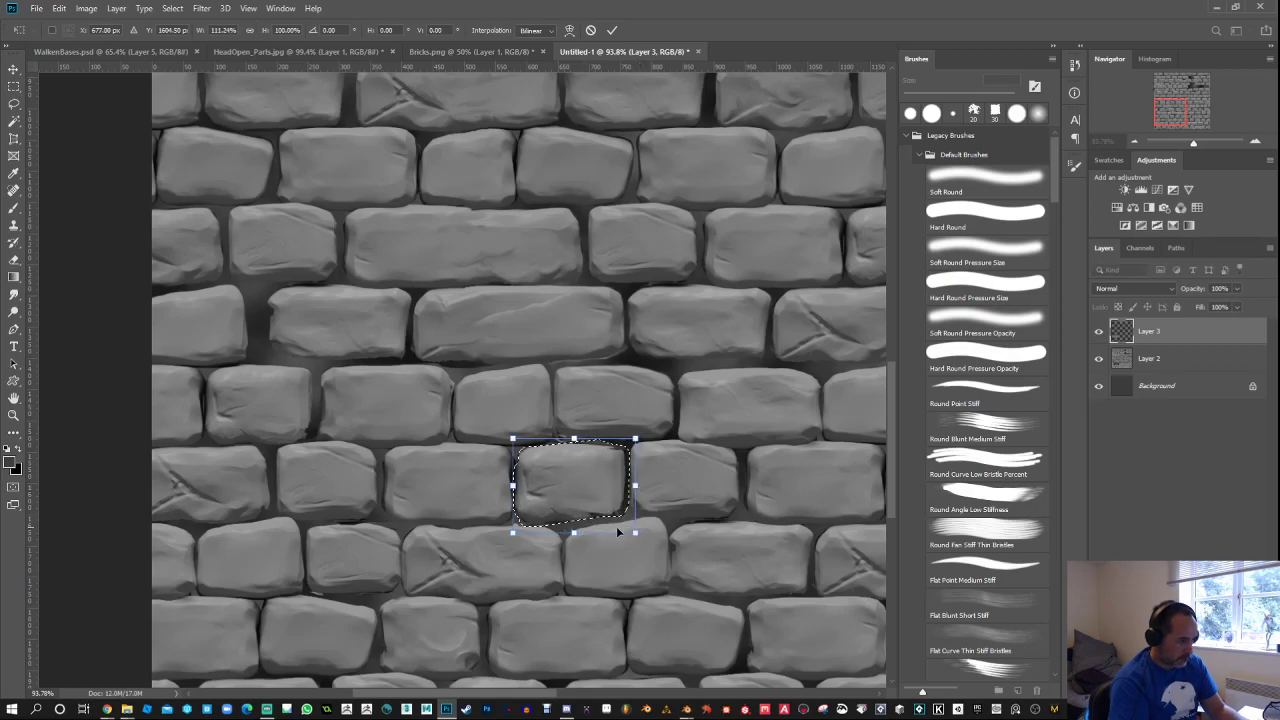
left_click_drag(635, 532, 639, 537)
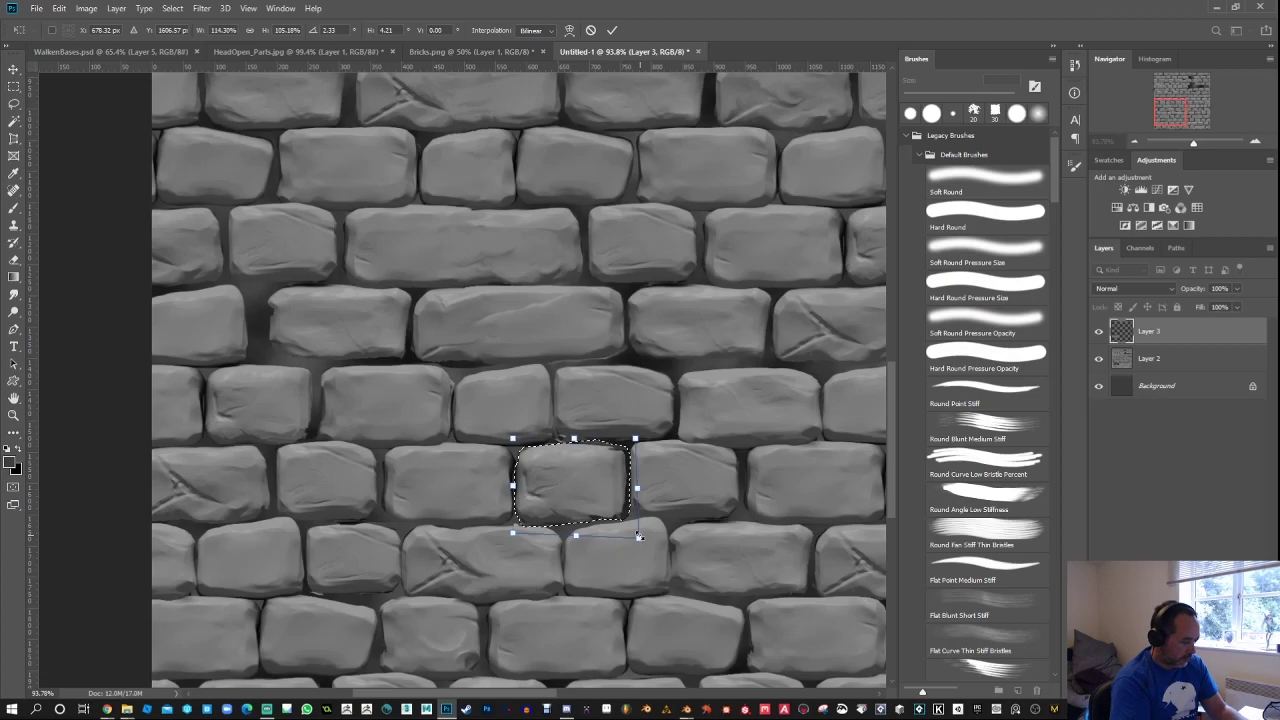
key("Return")
key("ctrl+d")
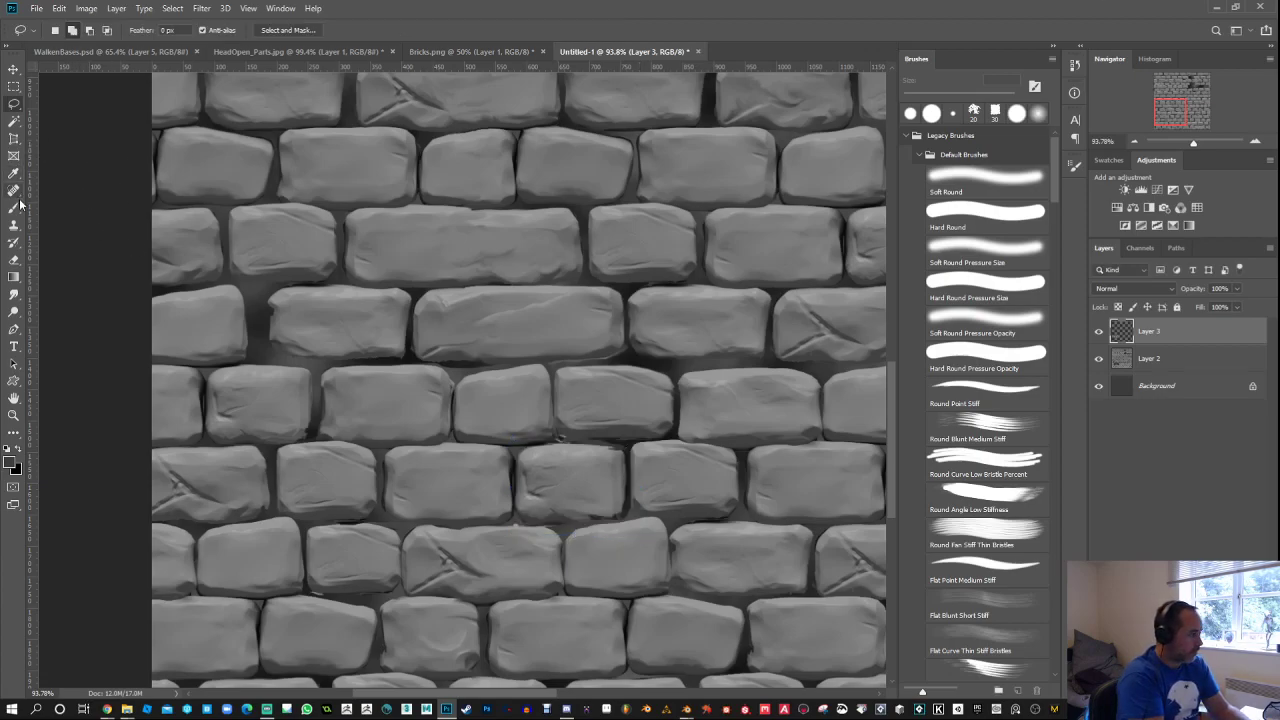
Step: Touch up the dark seams around the copied brick block with sampled greys, using the 9 px Soft Round brush at 60% opacity
left_click(14, 207)
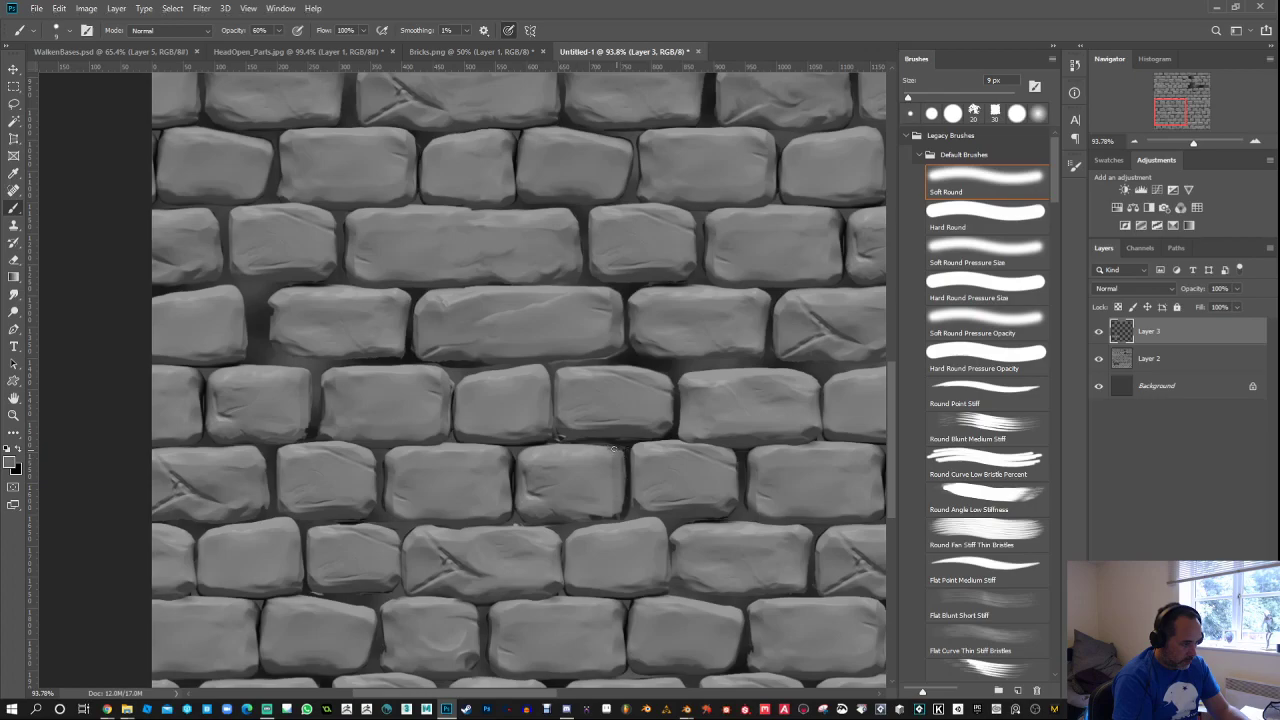
left_click(575, 449, "alt")
right_click(623, 440, "alt")
left_click(632, 470, "alt")
right_click(632, 498, "alt")
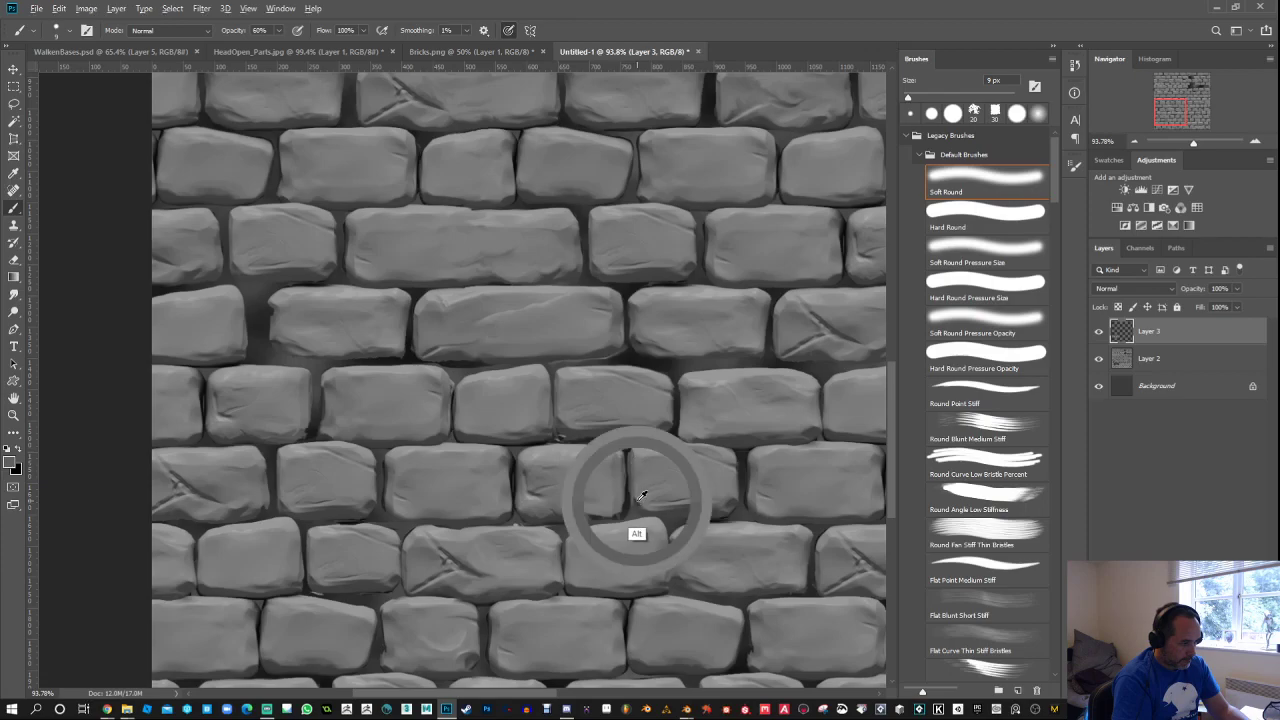
left_click(643, 503, "alt")
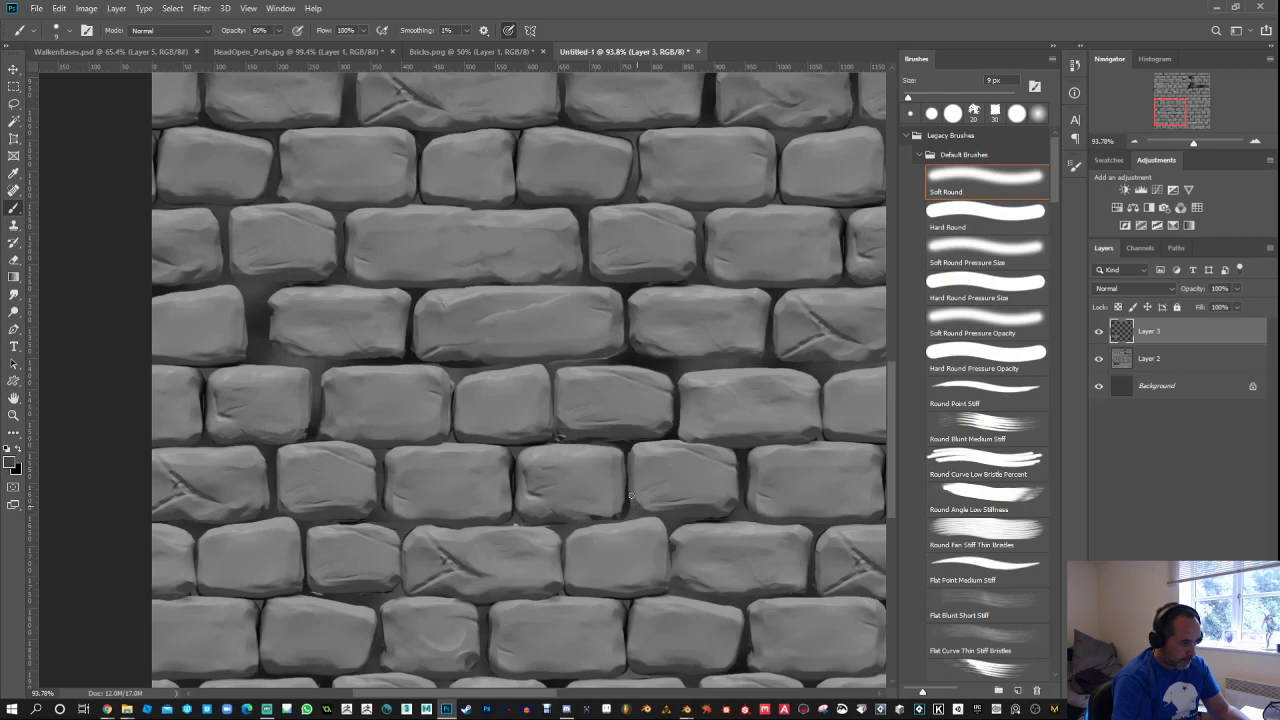
left_click(620, 515, "alt")
Step: Smudge the remaining rough edges around the copied bricks at 70% strength and merge Layer 3 down into Layer 2
left_click(13, 294)
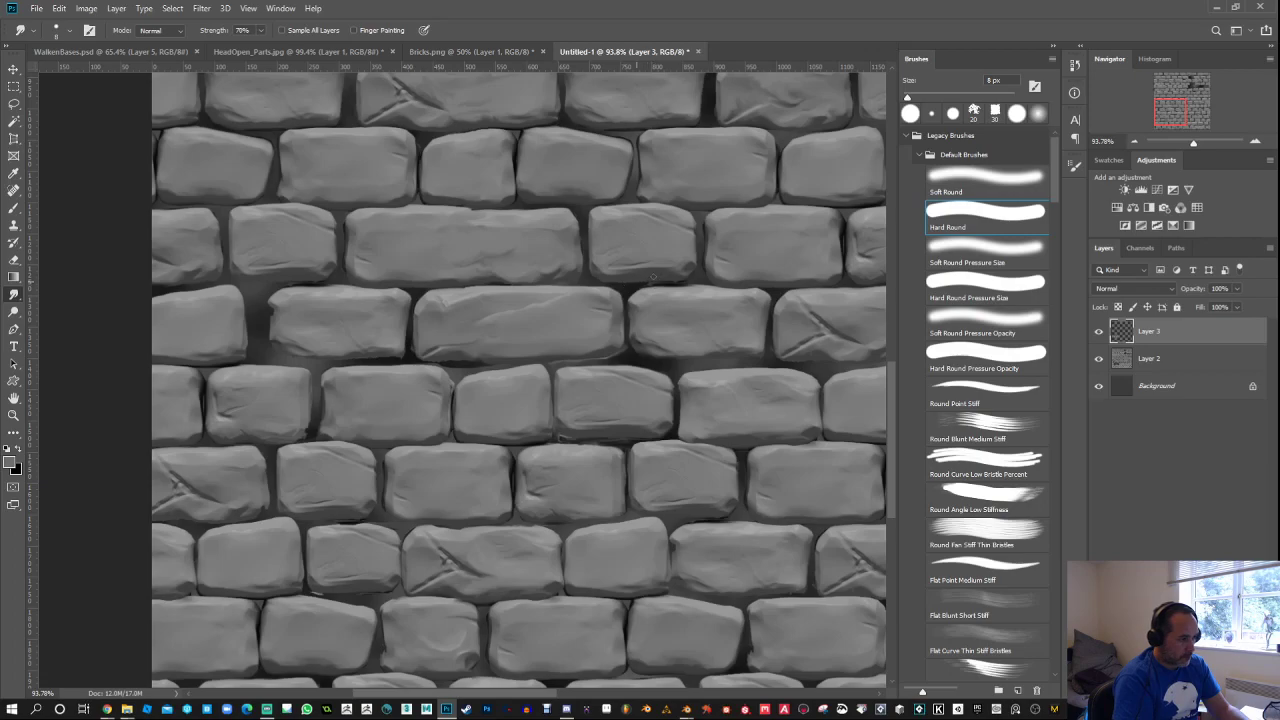
right_click(1175, 331)
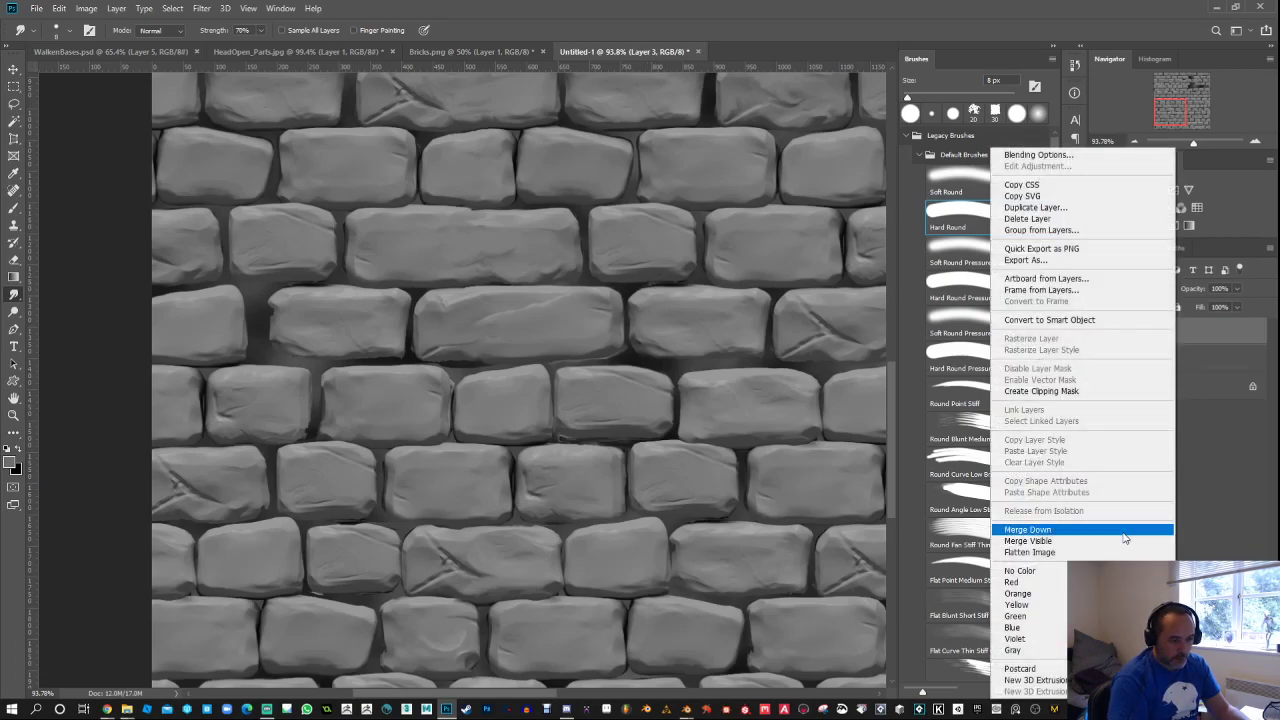
left_click(1108, 530)
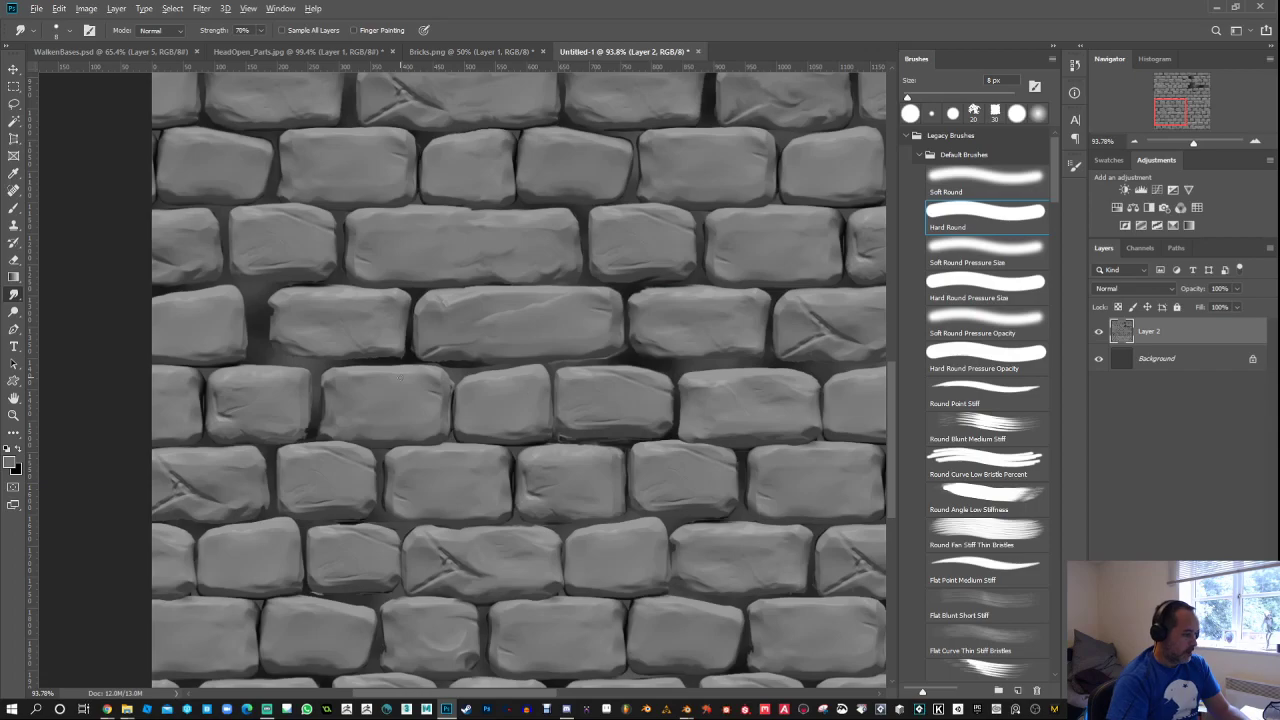
Step: Lasso a strip of three bricks, starting with the long one, in the middle of the wall and copy it to a new layer
scroll(459, 418, "down", 2)
scroll(459, 418, "down", 6)
scroll(677, 207, "up", 2)
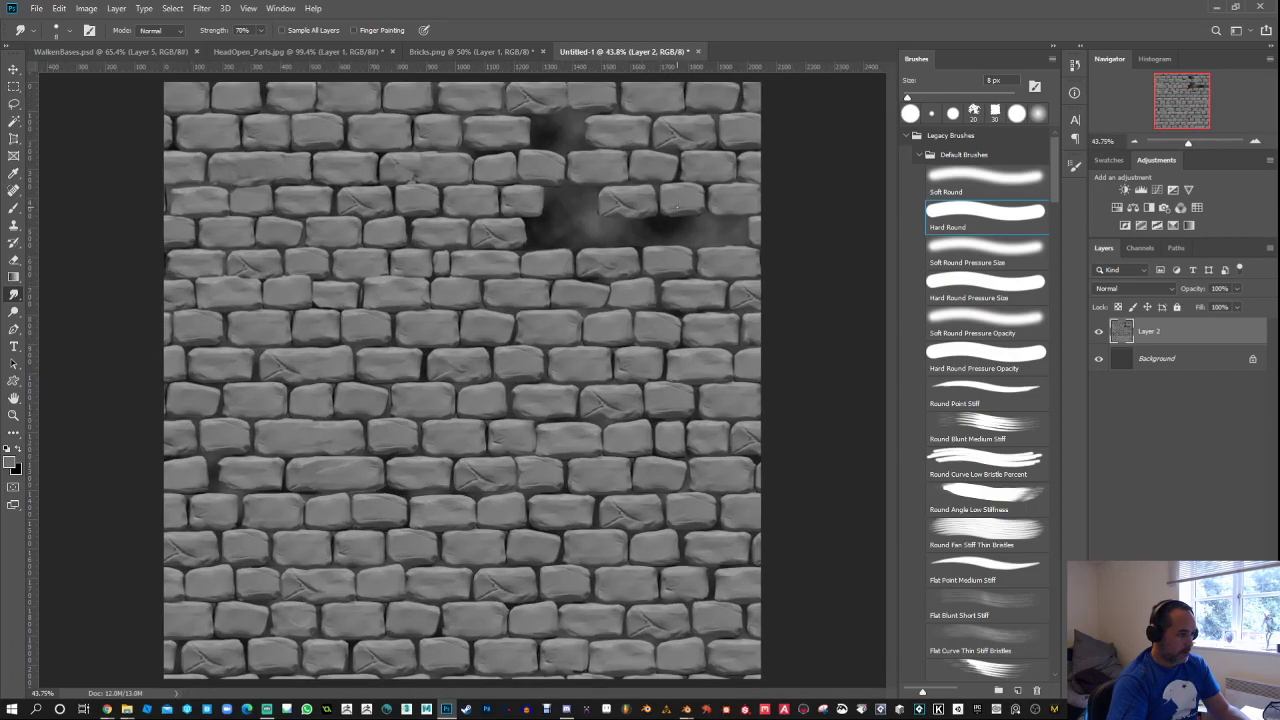
left_click(14, 104)
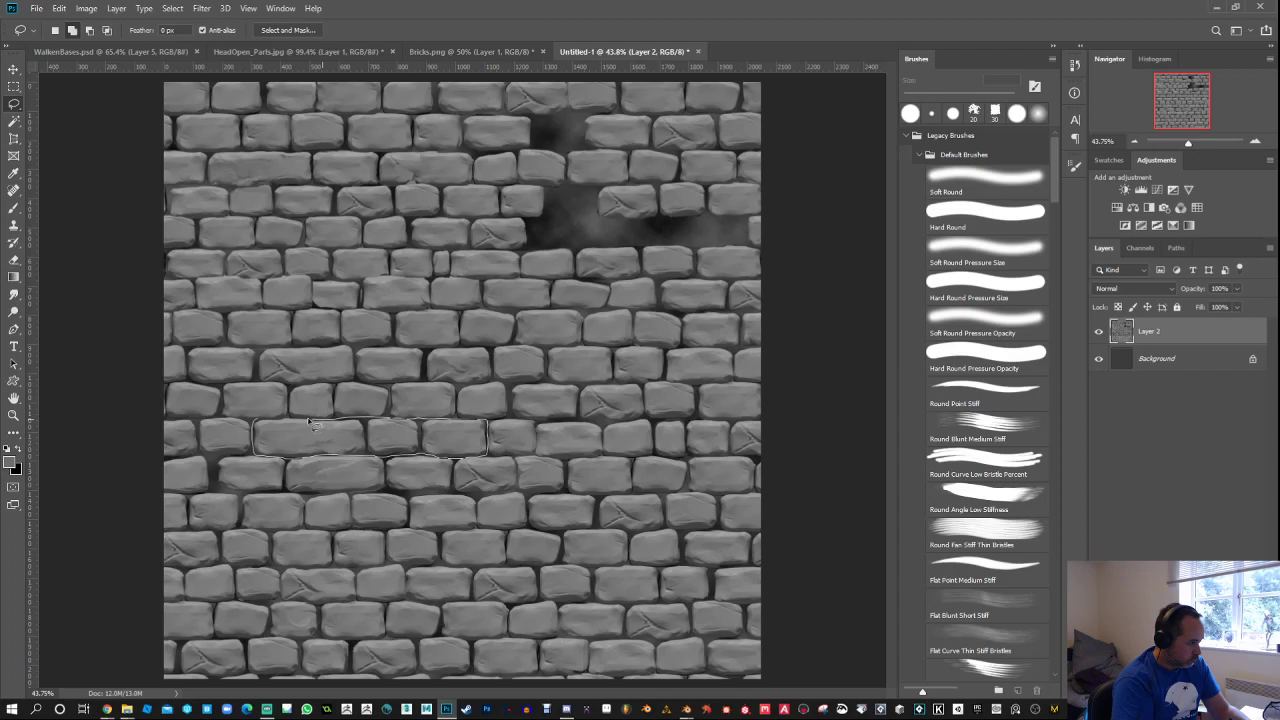
key("ctrl+j")
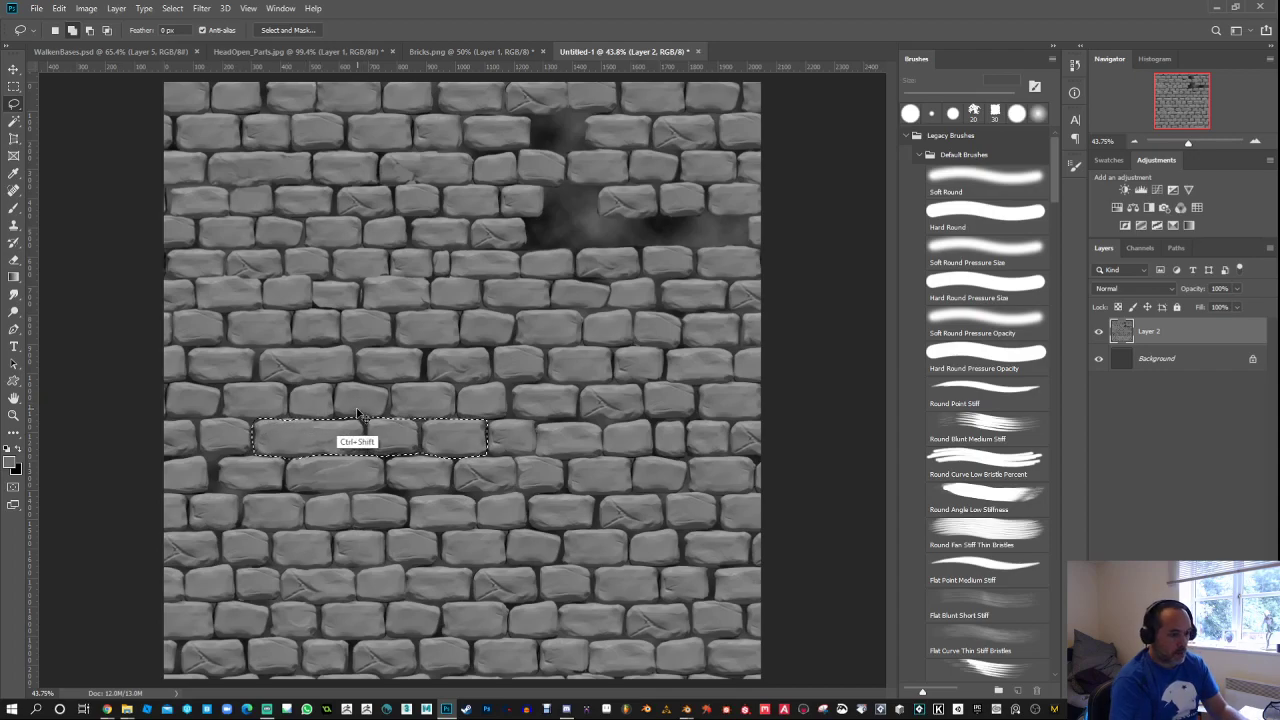
Step: Move the copied three-brick strip up over the long dark gap in the upper-right part of the texture
left_click(14, 68)
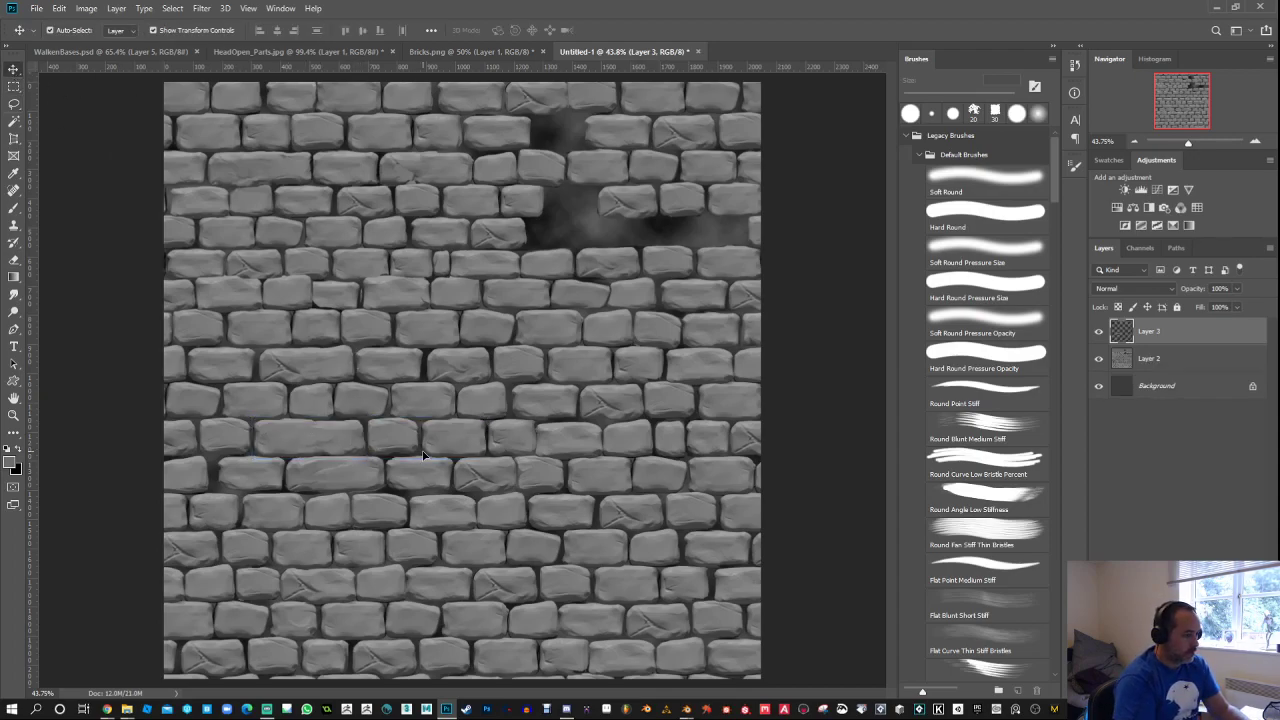
left_click_drag(426, 452, 686, 238)
key("ctrl+t")
scroll(706, 234, "up", 5)
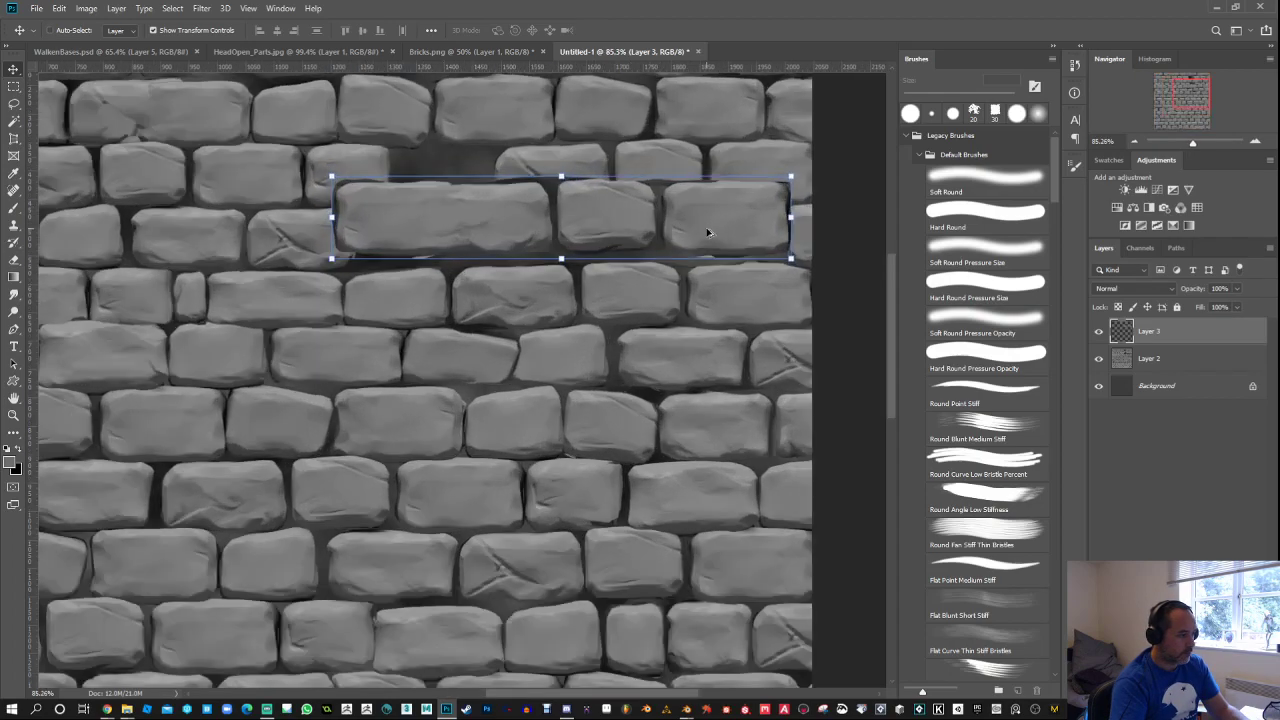
left_click_drag(511, 218, 530, 230)
left_click_drag(674, 337, 552, 363)
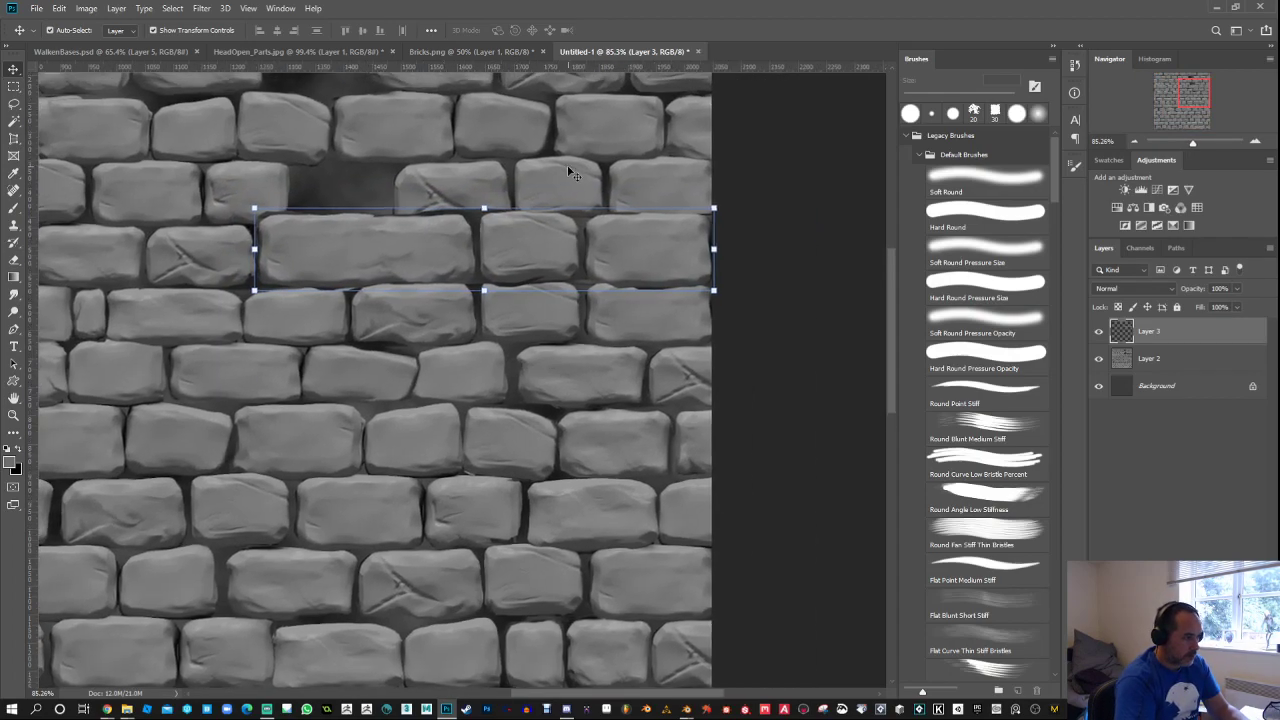
left_click_drag(565, 250, 534, 239)
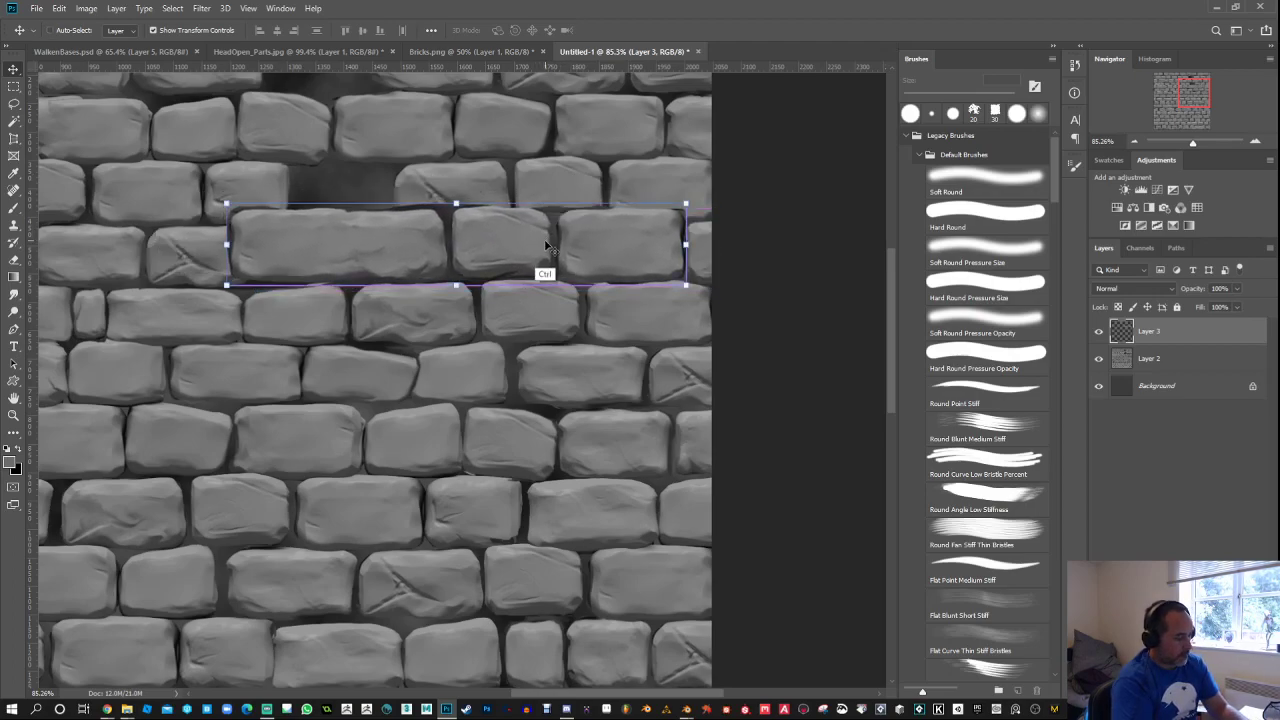
Step: Flip the three-brick strip horizontally and scale it to about 82% width and 80% height to fit its row
key("ctrl+shift+h")
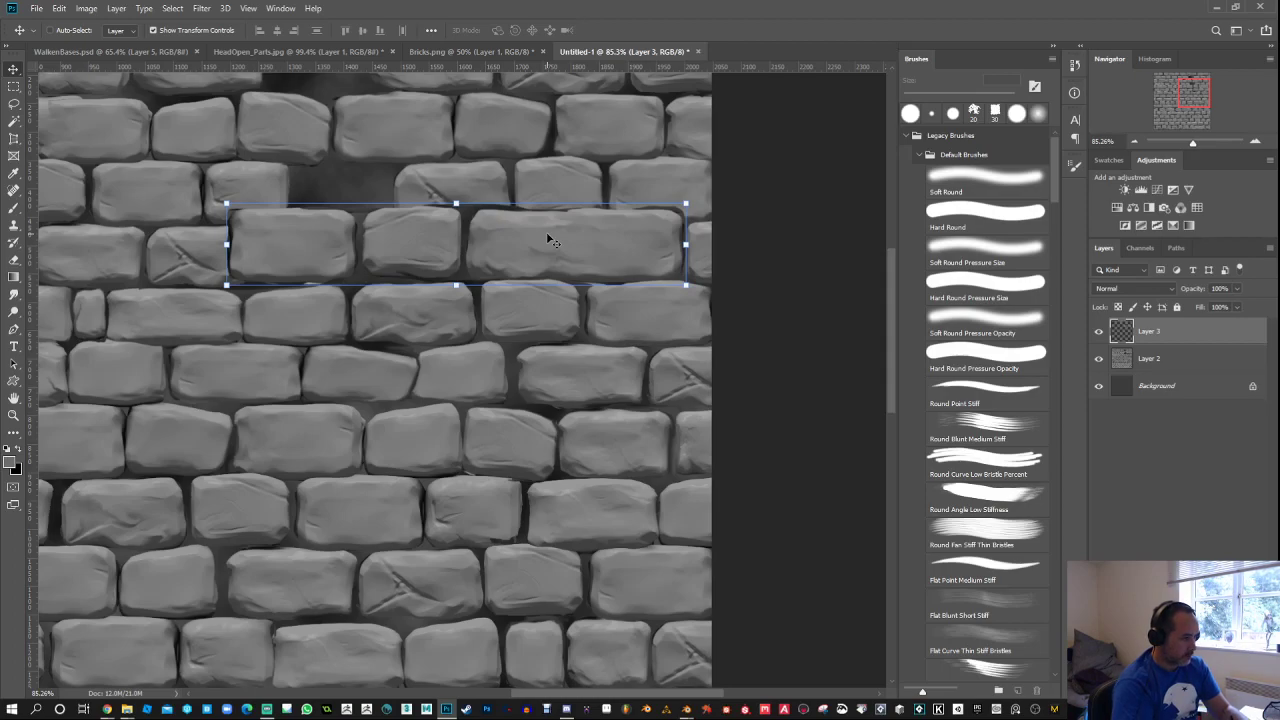
left_click_drag(337, 243, 333, 238)
key("ctrl+t")
left_click_drag(228, 241, 308, 240)
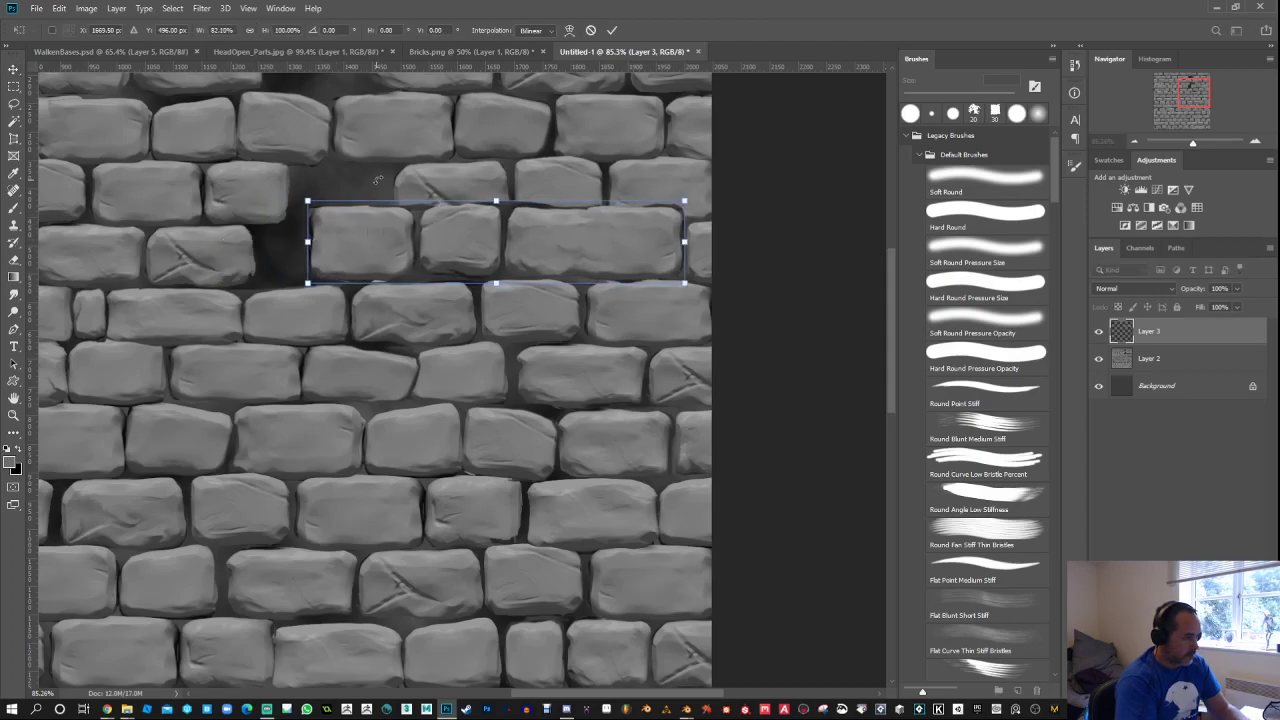
left_click_drag(495, 200, 496, 217)
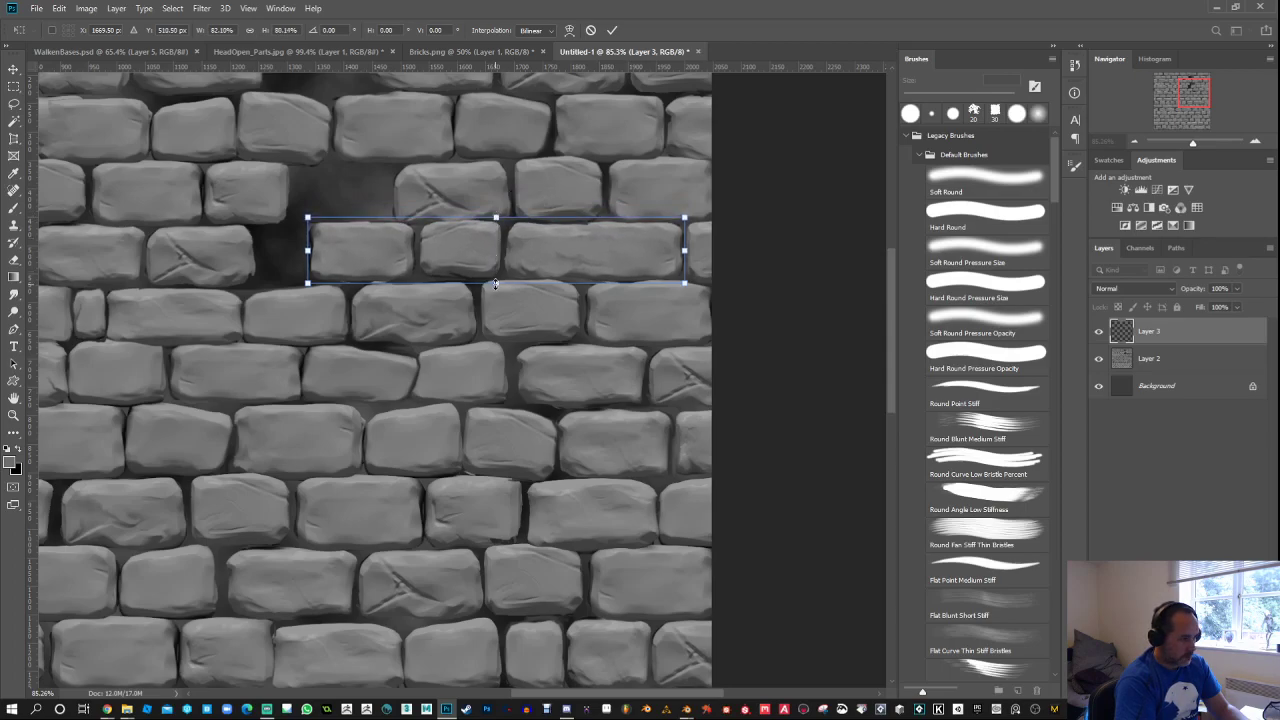
left_click_drag(496, 283, 497, 285)
left_click_drag(307, 284, 309, 286)
key("Return")
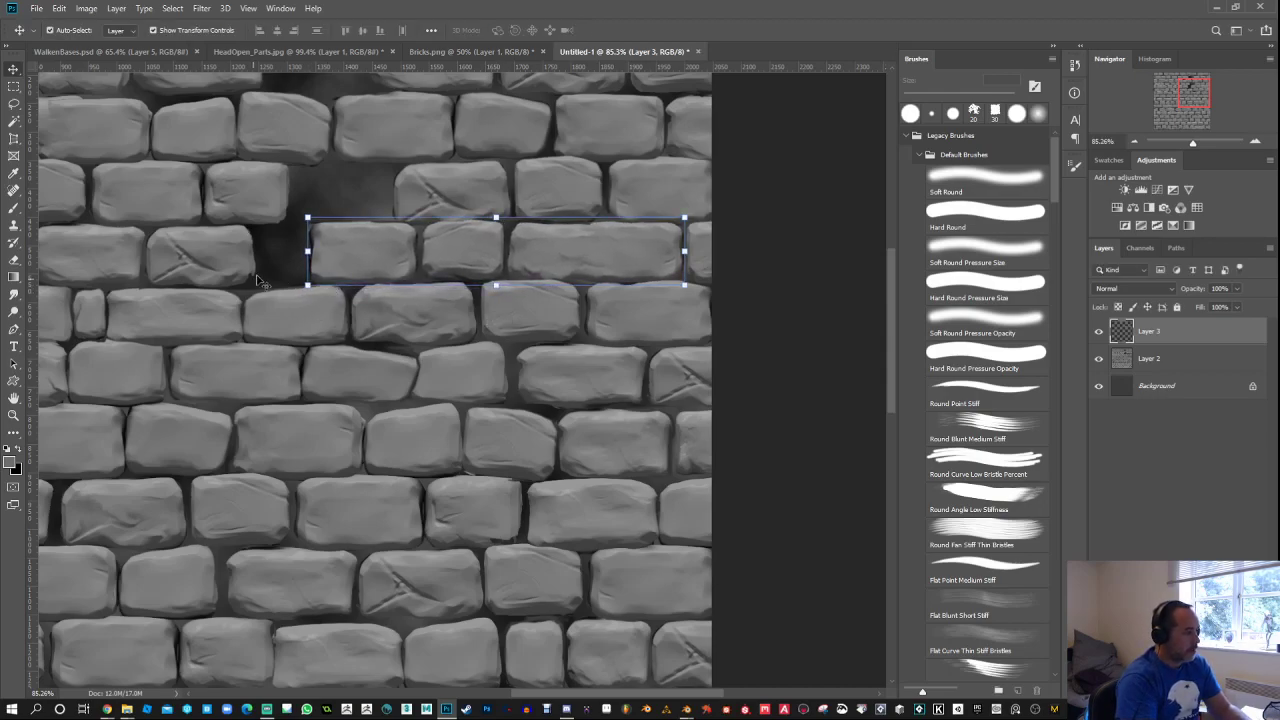
Step: Lasso the narrow brick several rows below the filled gap and copy it from Layer 2 to a new layer
left_click(14, 86)
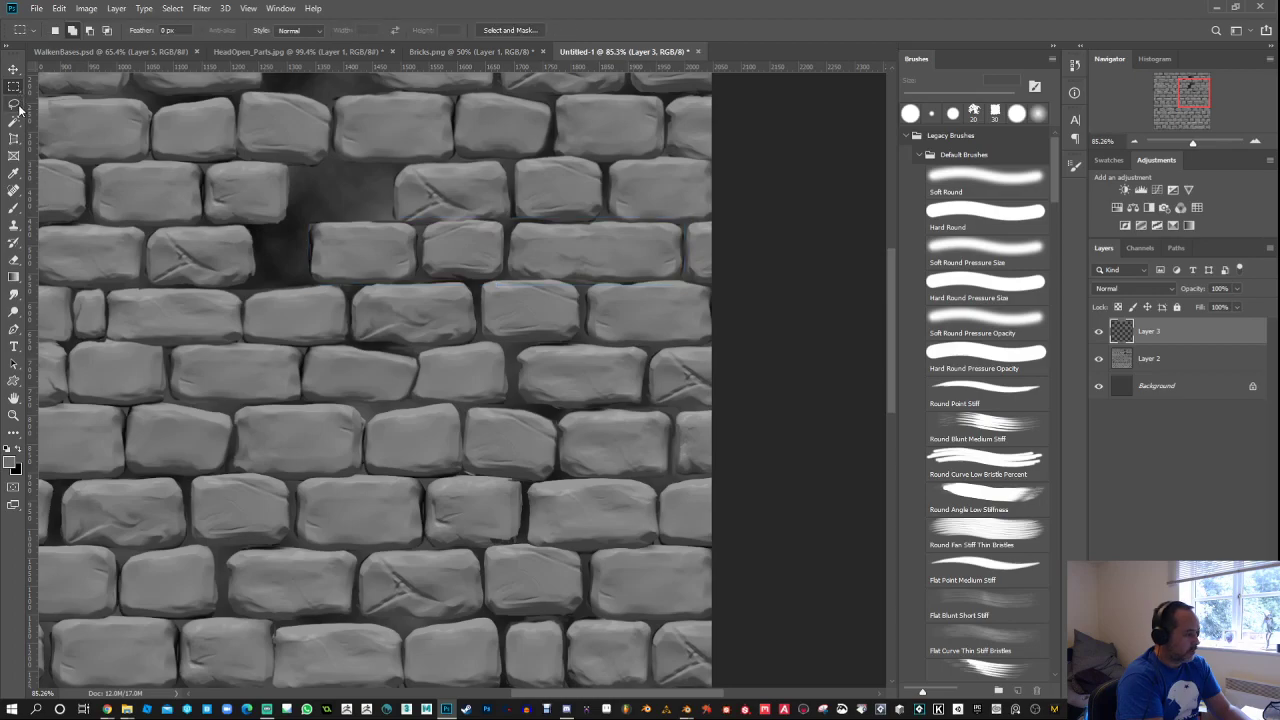
left_click(14, 103)
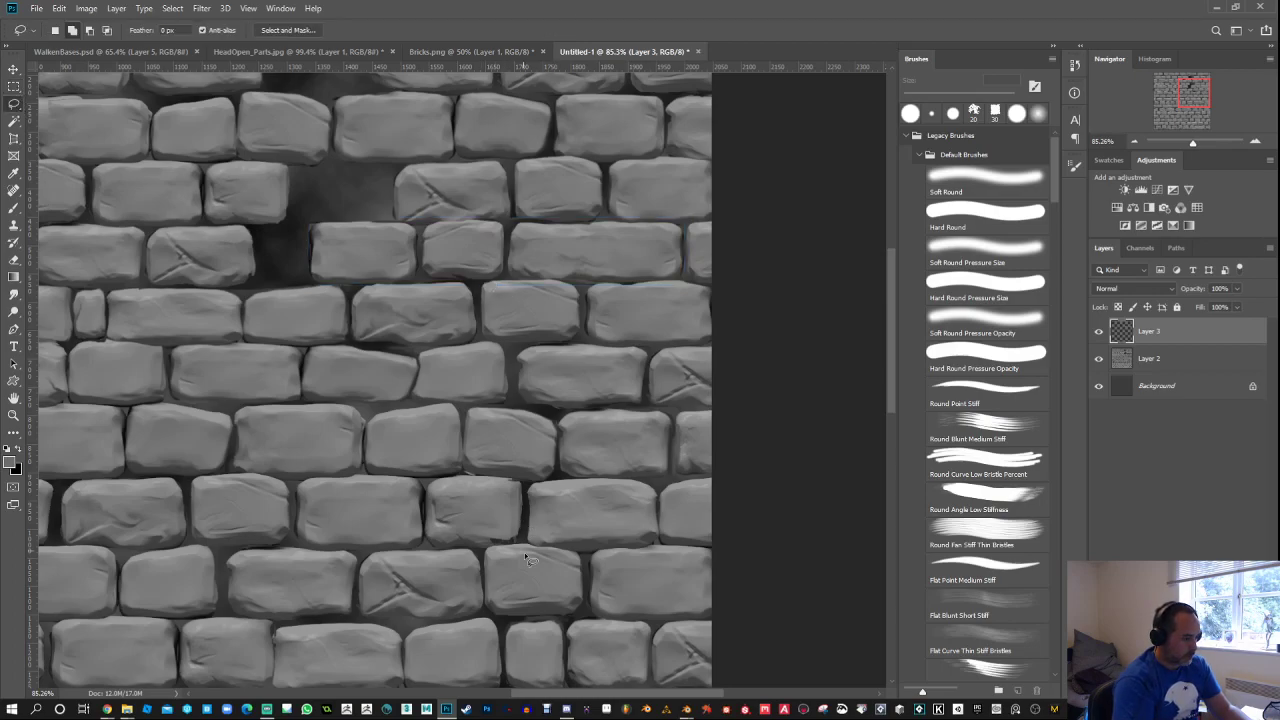
left_click_drag(561, 569, 575, 521)
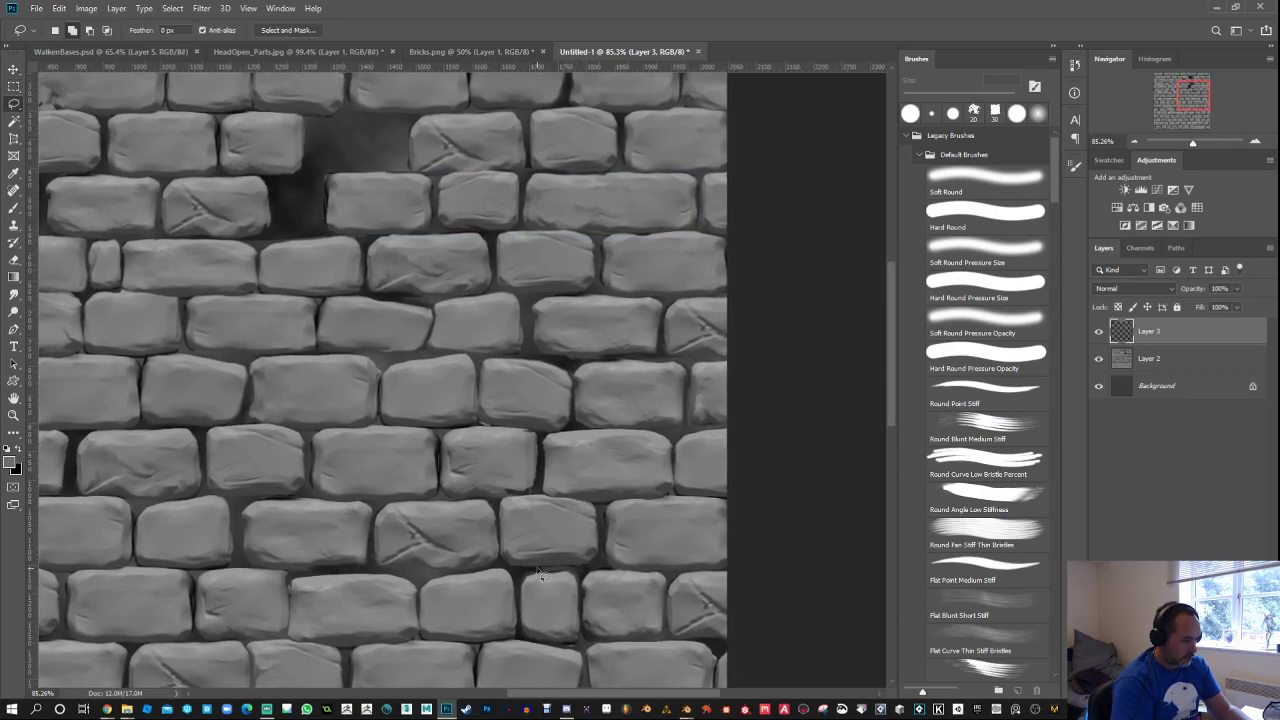
mouse_move(524, 601)
left_mouse_down()
mouse_move(520, 638)
mouse_move(580, 650)
mouse_move(575, 569)
left_mouse_up()
key("v")
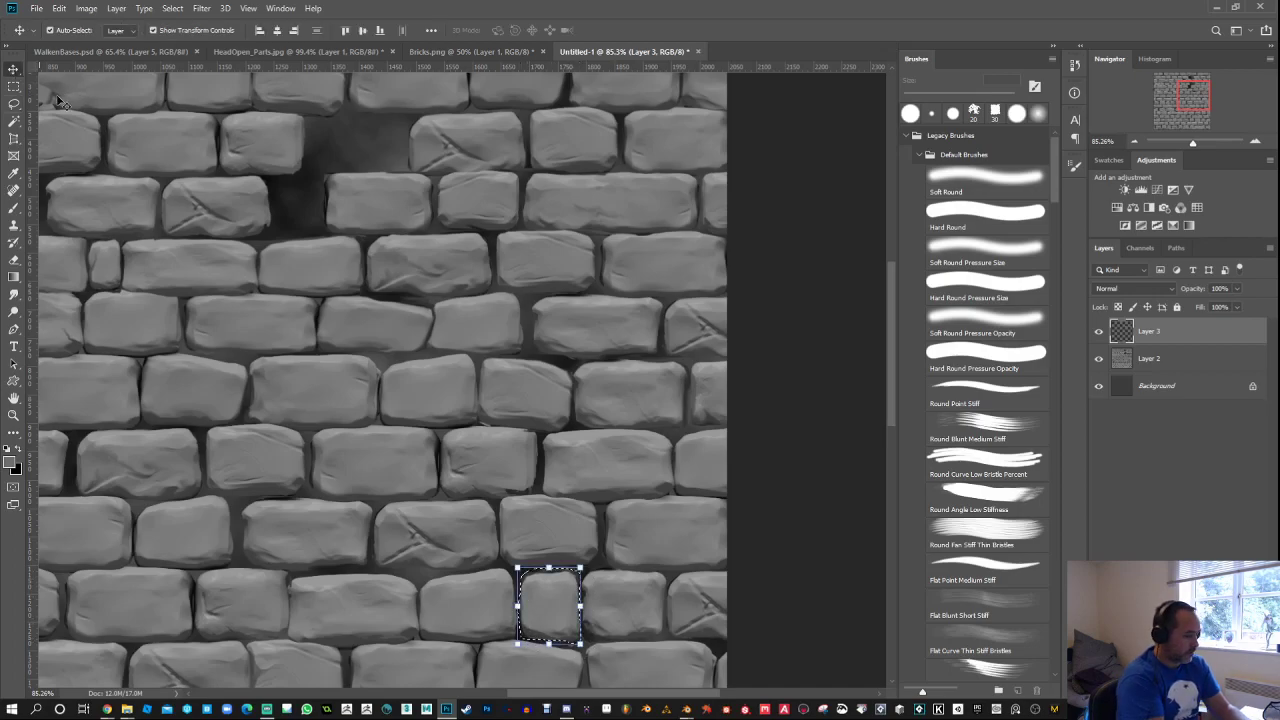
left_click_drag(579, 384, 592, 415)
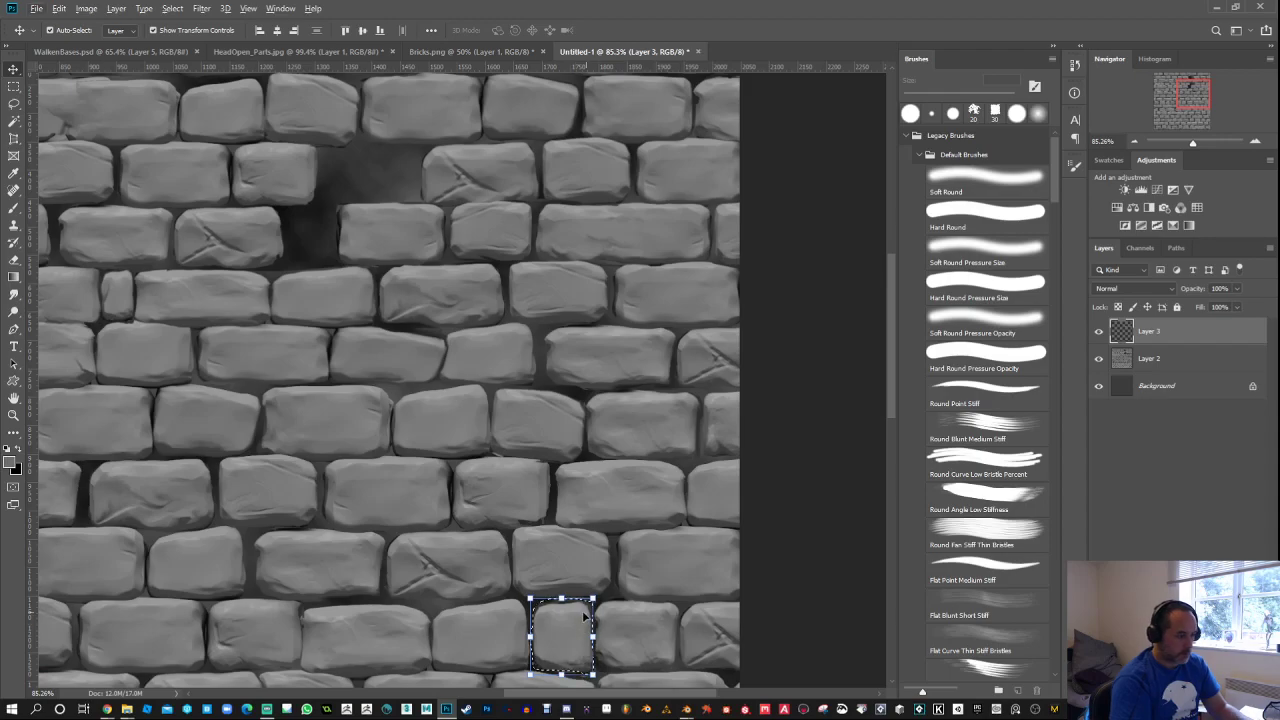
left_click_drag(550, 612, 394, 331, "alt")
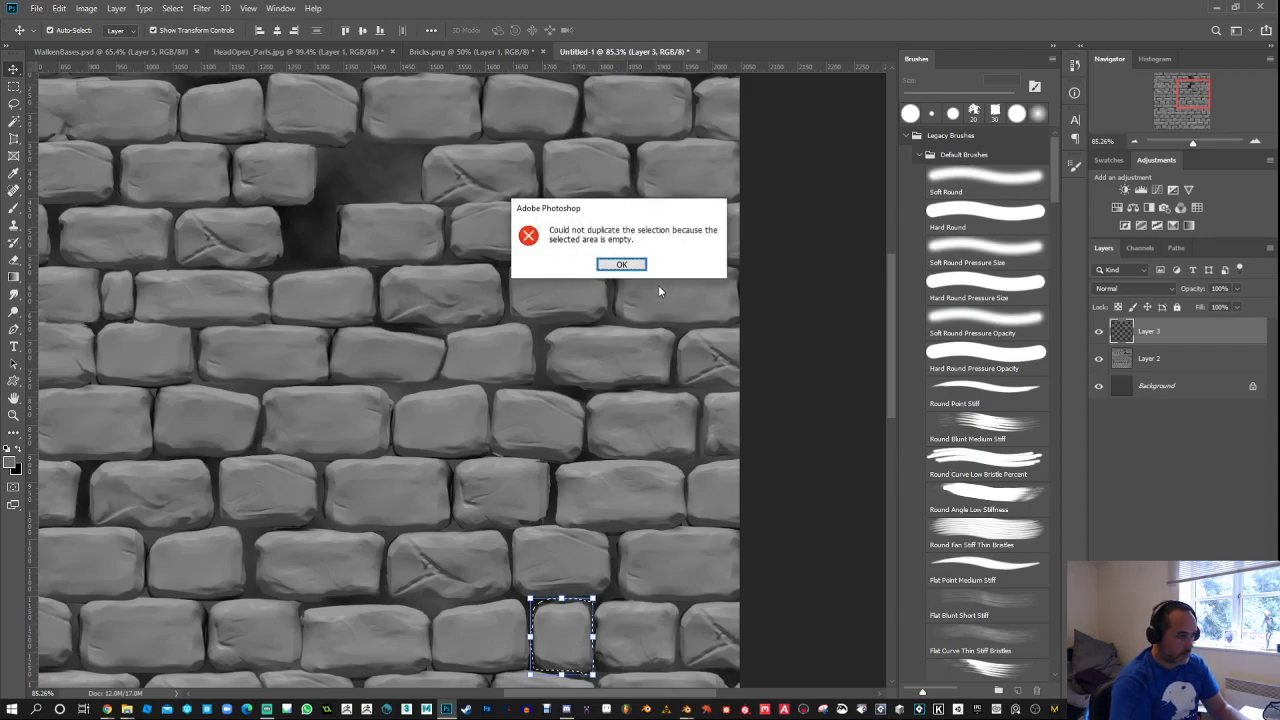
left_click(622, 264)
left_click(1144, 359)
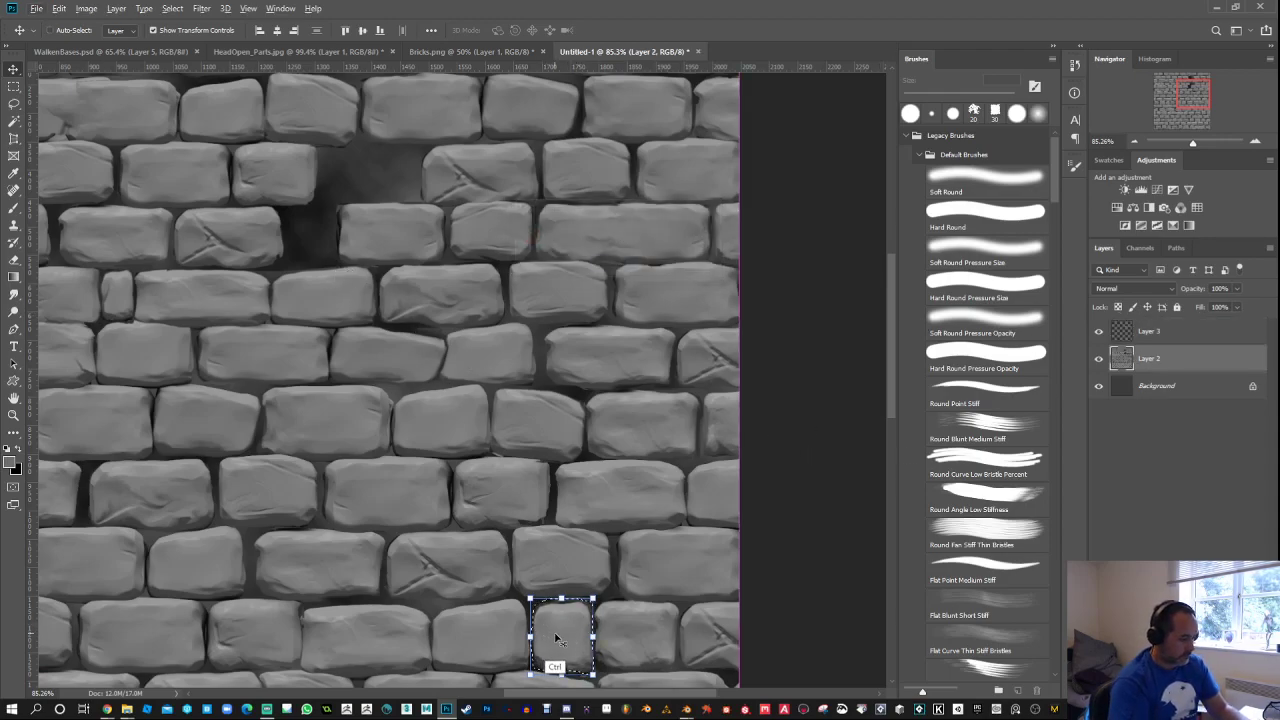
key("ctrl+j")
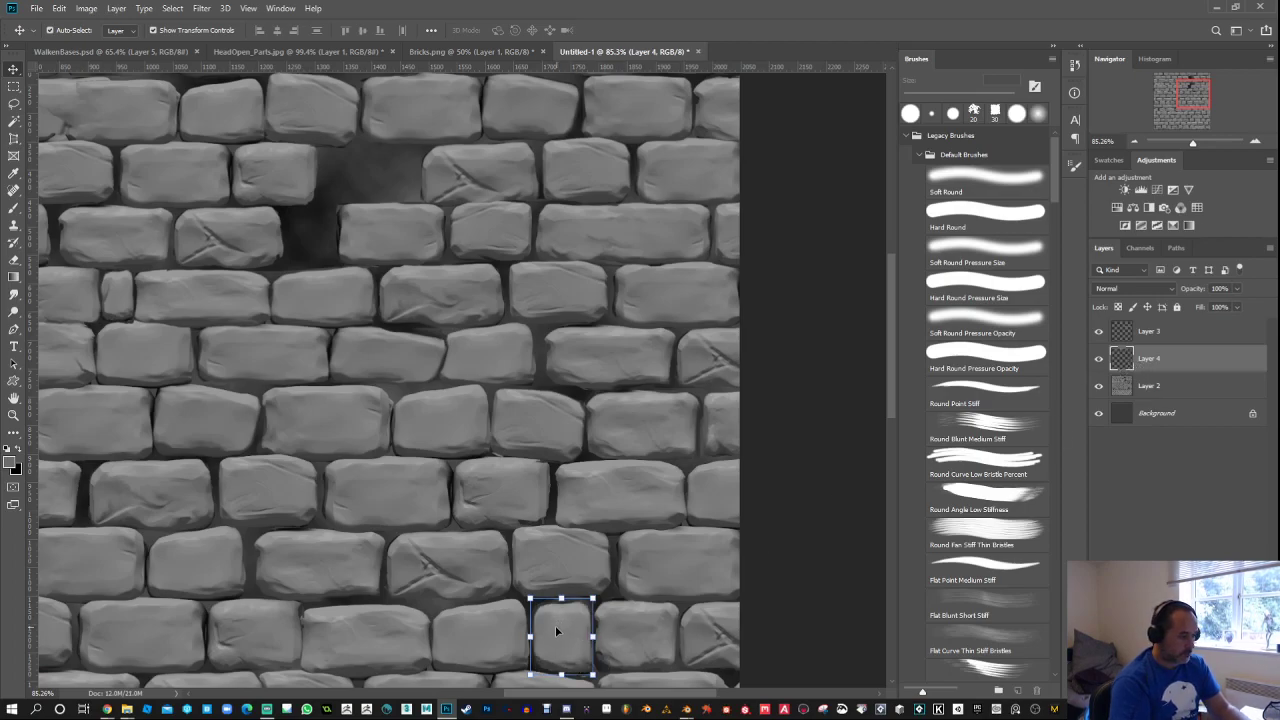
left_click_drag(625, 604, 340, 218)
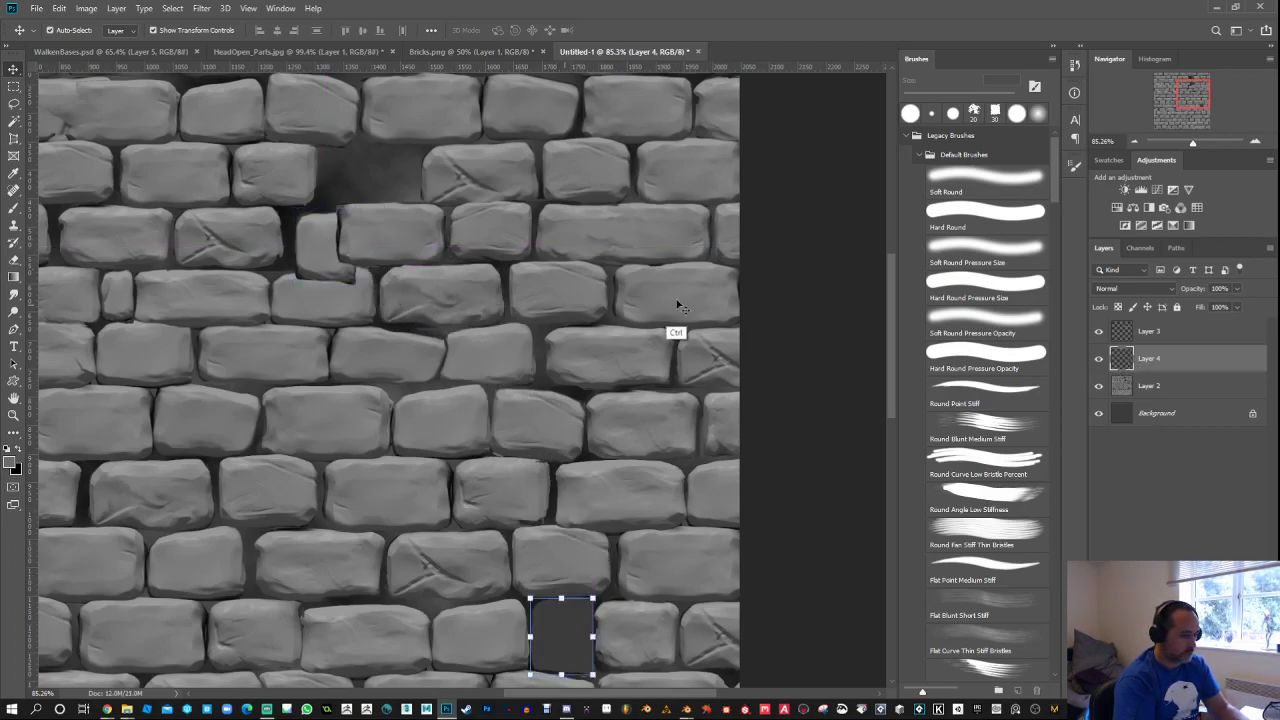
key("ctrl+z")
key("ctrl+z")
key("ctrl+z")
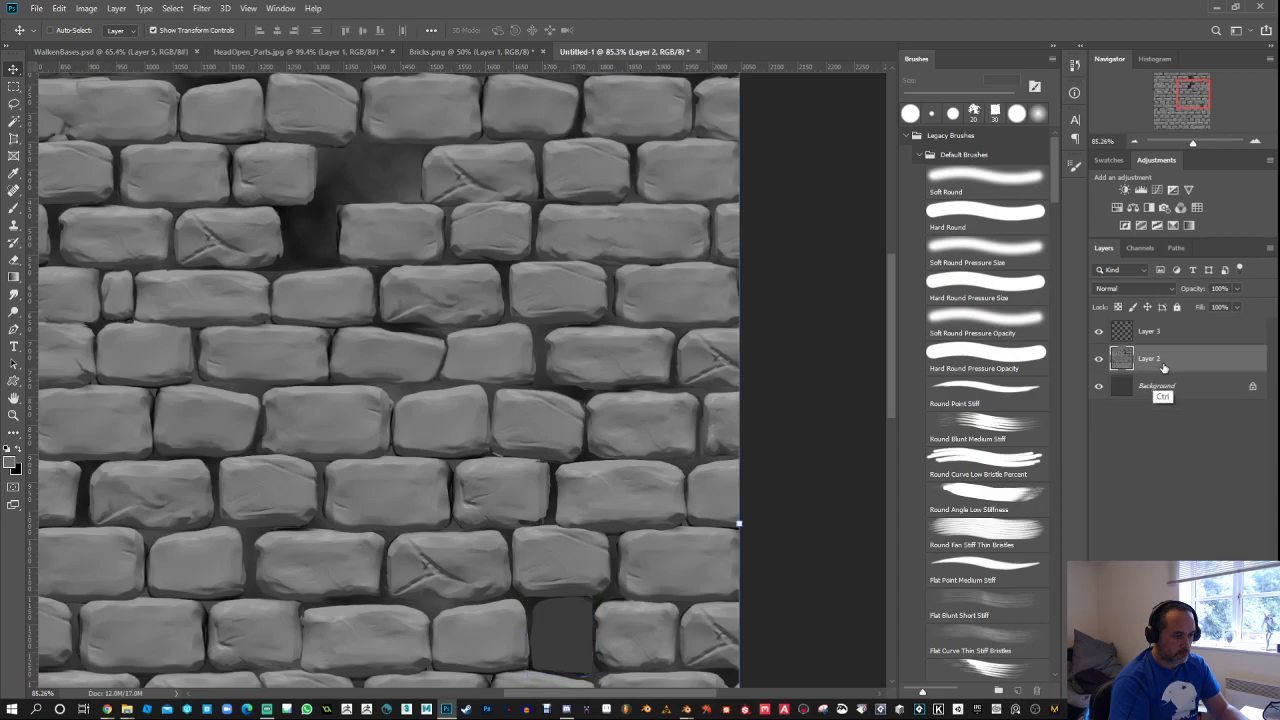
key("ctrl+j")
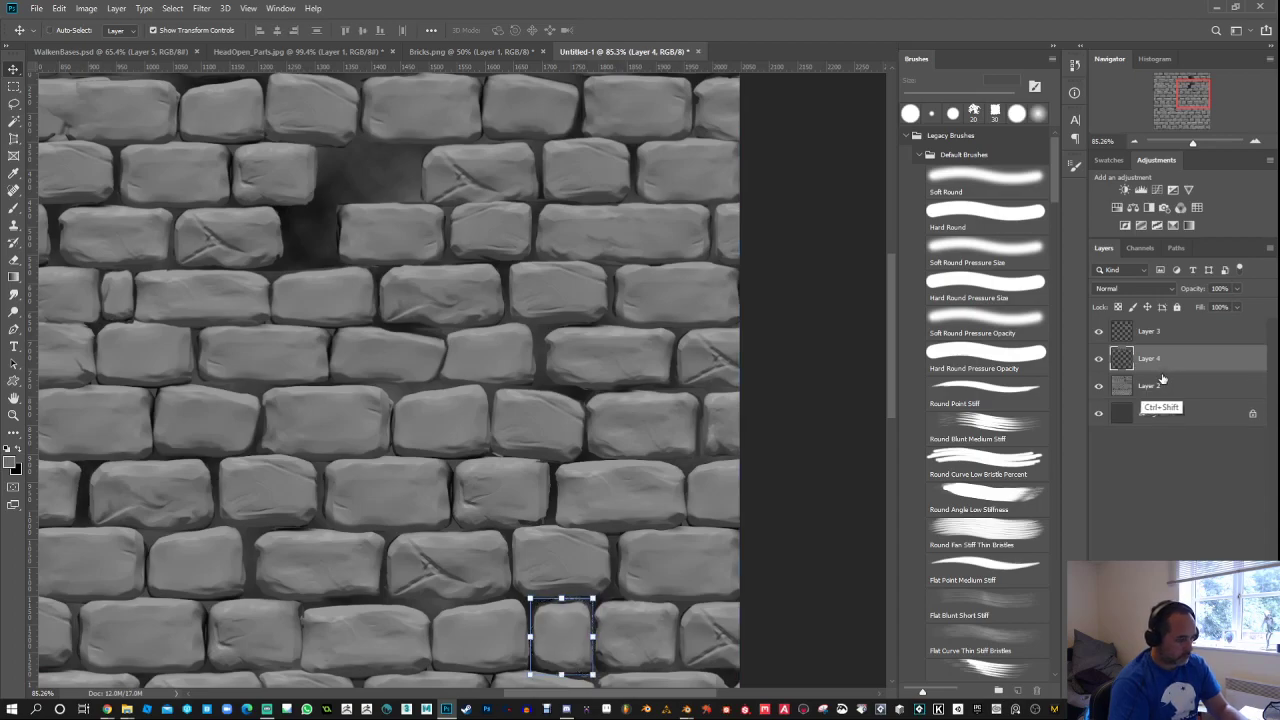
Step: Move the narrow brick copy into the small gap beside the flipped strip, scaling it to about 90% width and 92% height with a slight skew
left_click_drag(563, 627, 283, 268)
key("ctrl+t")
left_click_drag(276, 192, 281, 235)
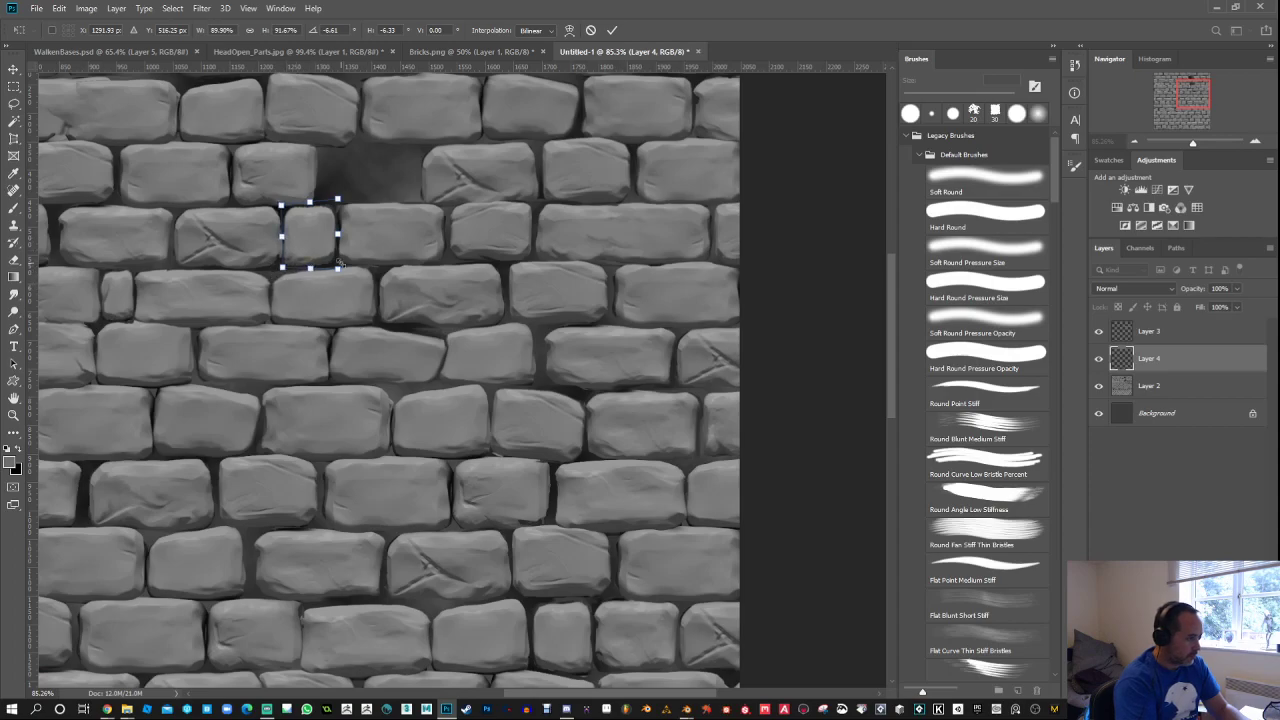
key("Return")
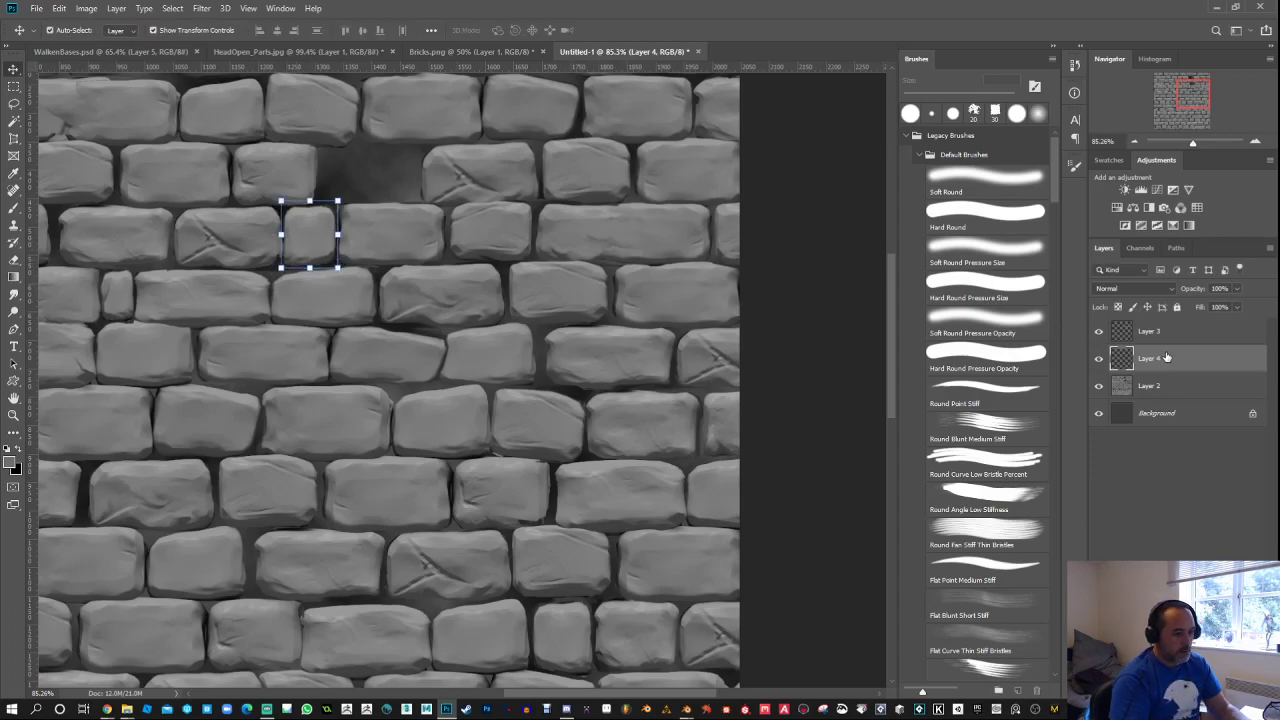
Step: Merge Layer 3, Layer 4 and Layer 2 into a single brick layer
left_click(1163, 340)
left_click(1158, 387, "shift")
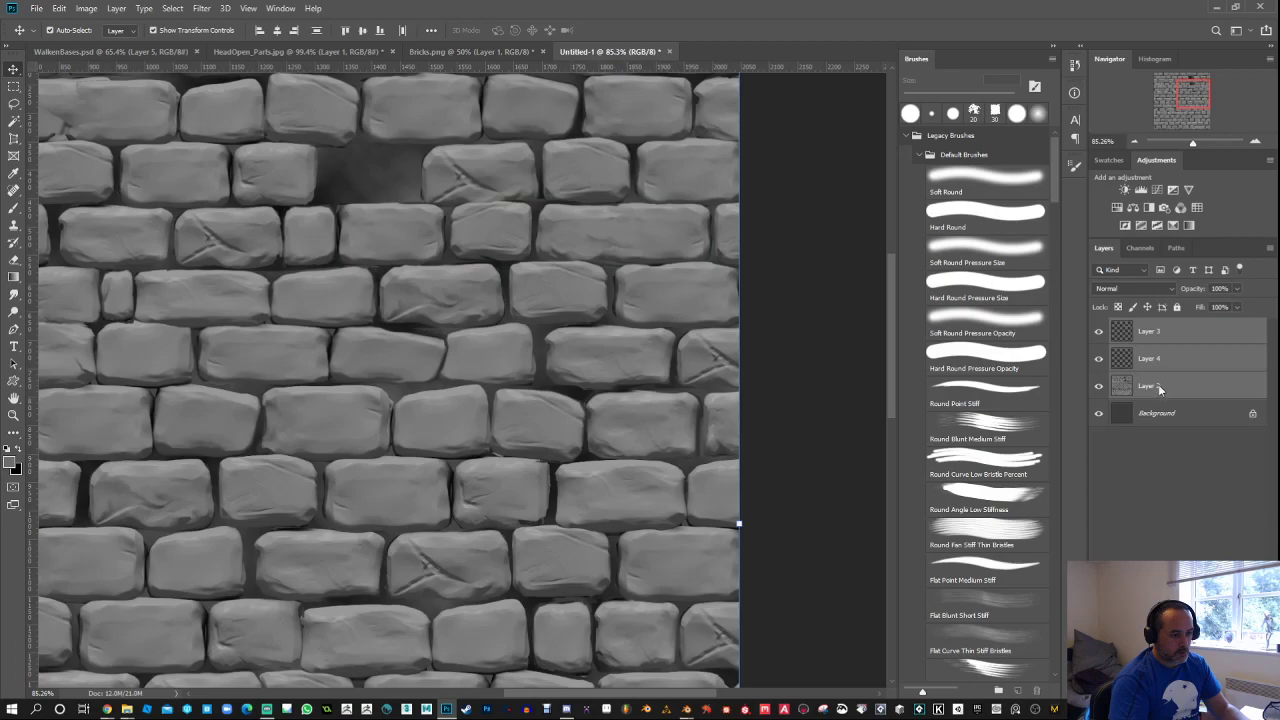
right_click(1160, 388)
left_click(1045, 527)
Step: Lasso the wide brick four rows below the lower gap and place a copy of it over that gap
mouse_move(426, 360)
left_mouse_down()
mouse_move(649, 451)
mouse_move(625, 457)
left_mouse_up()
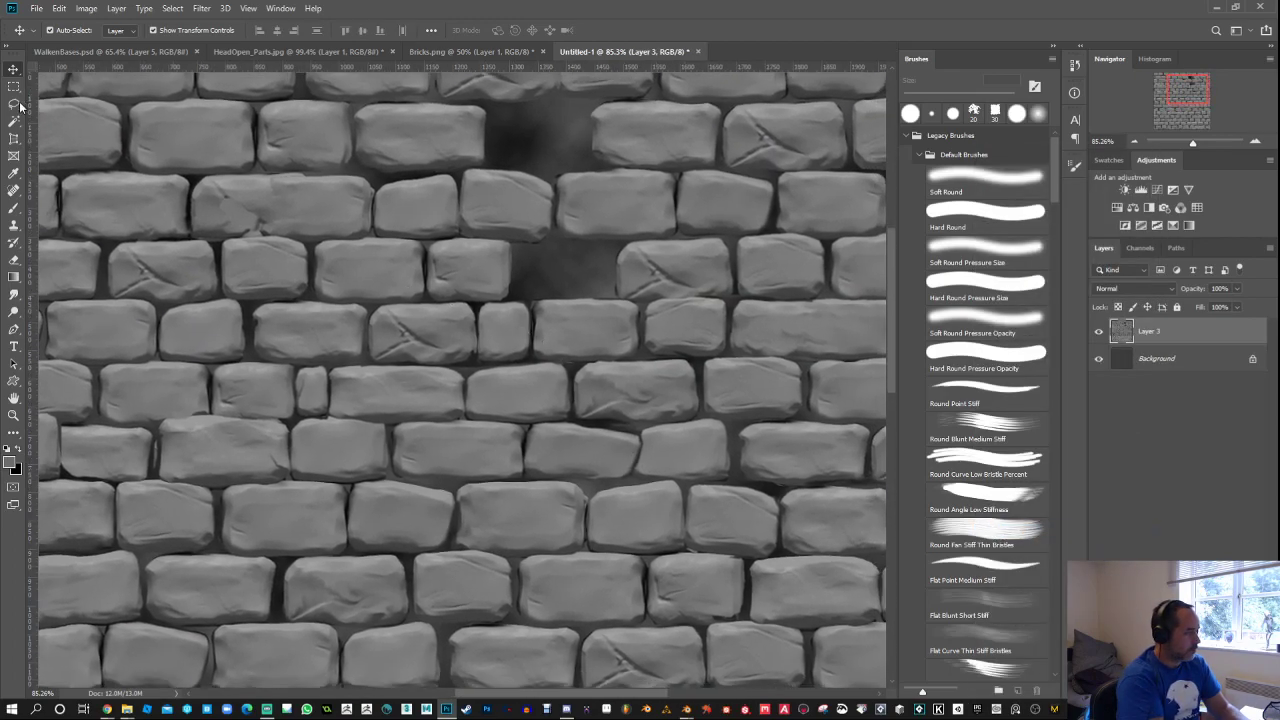
key("l")
mouse_move(577, 366)
left_mouse_down()
mouse_move(600, 403)
mouse_move(674, 437)
mouse_move(692, 414)
mouse_move(684, 422)
mouse_move(680, 353)
left_mouse_up()
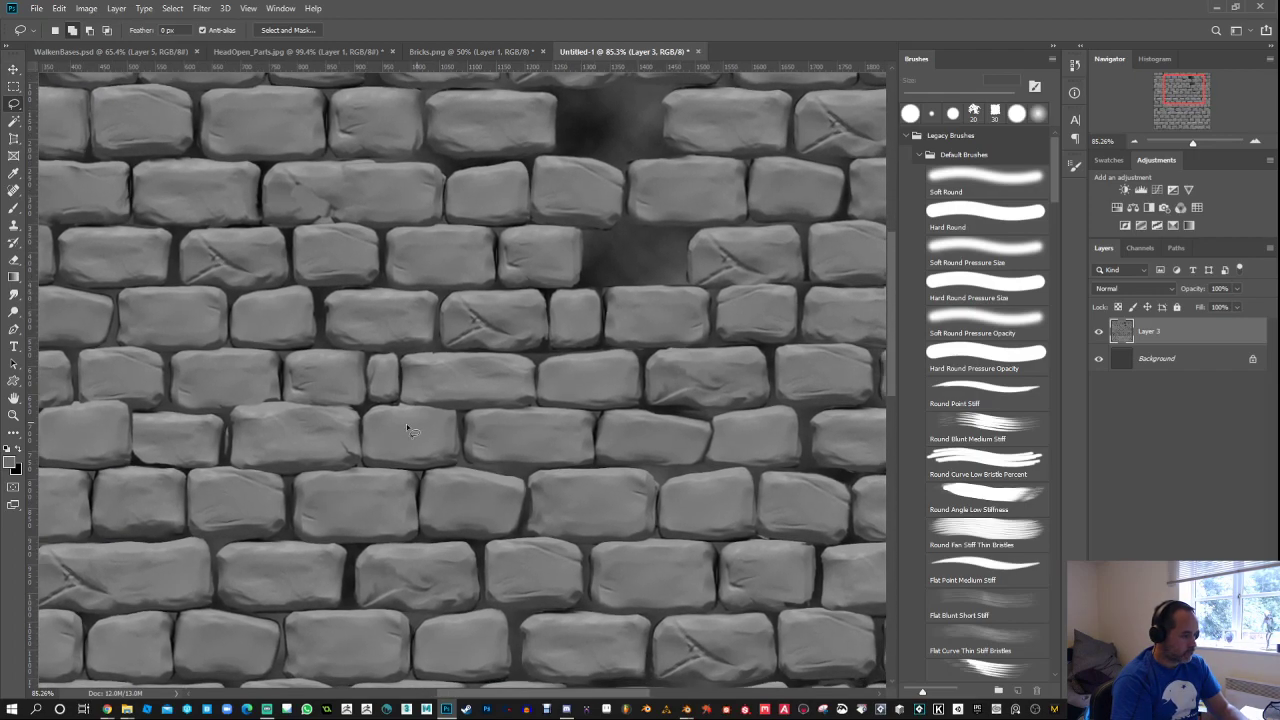
left_click_drag(292, 490, 293, 535)
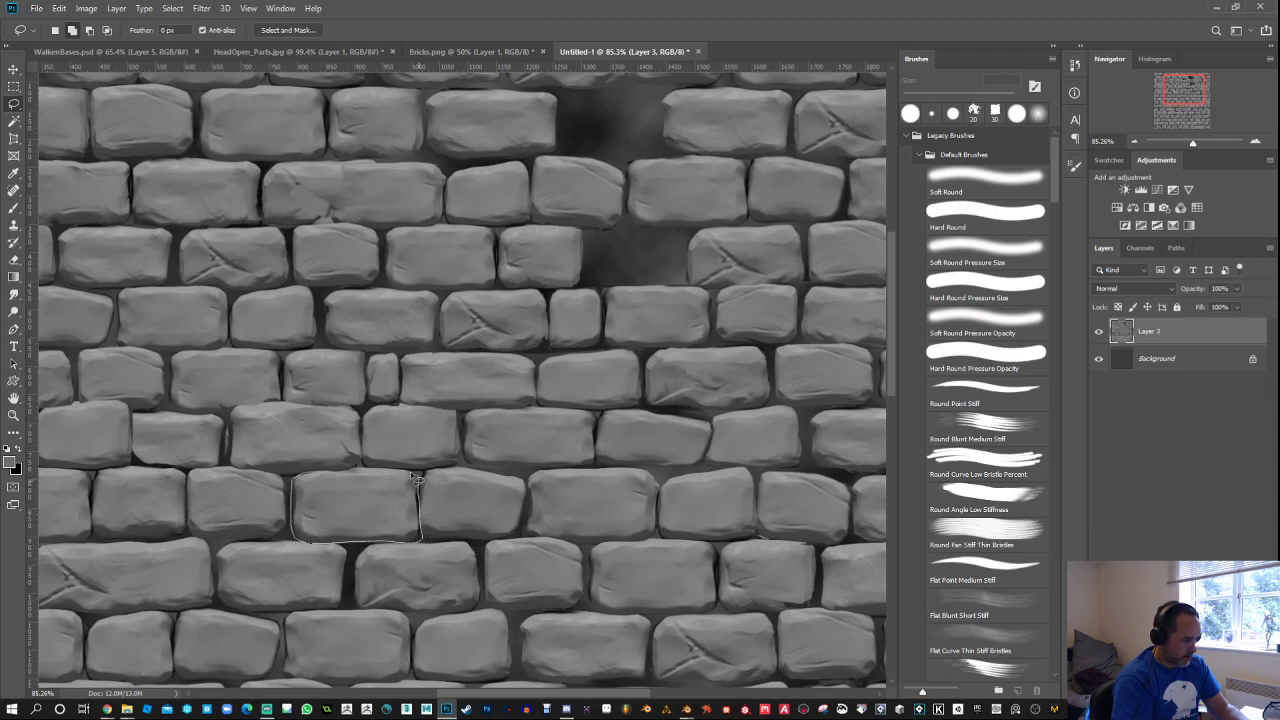
left_click_drag(335, 475, 334, 474)
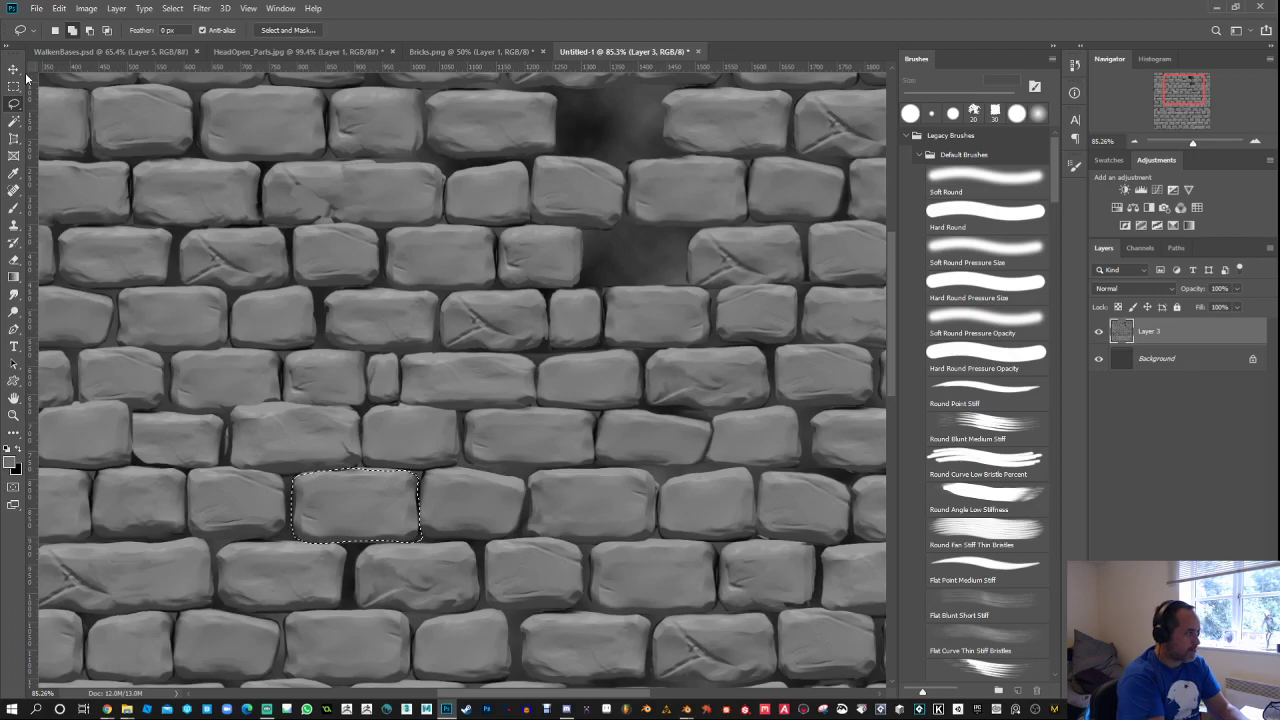
key("v")
mouse_move(414, 468)
left_mouse_down()
mouse_move(443, 424)
mouse_move(700, 206)
left_mouse_up()
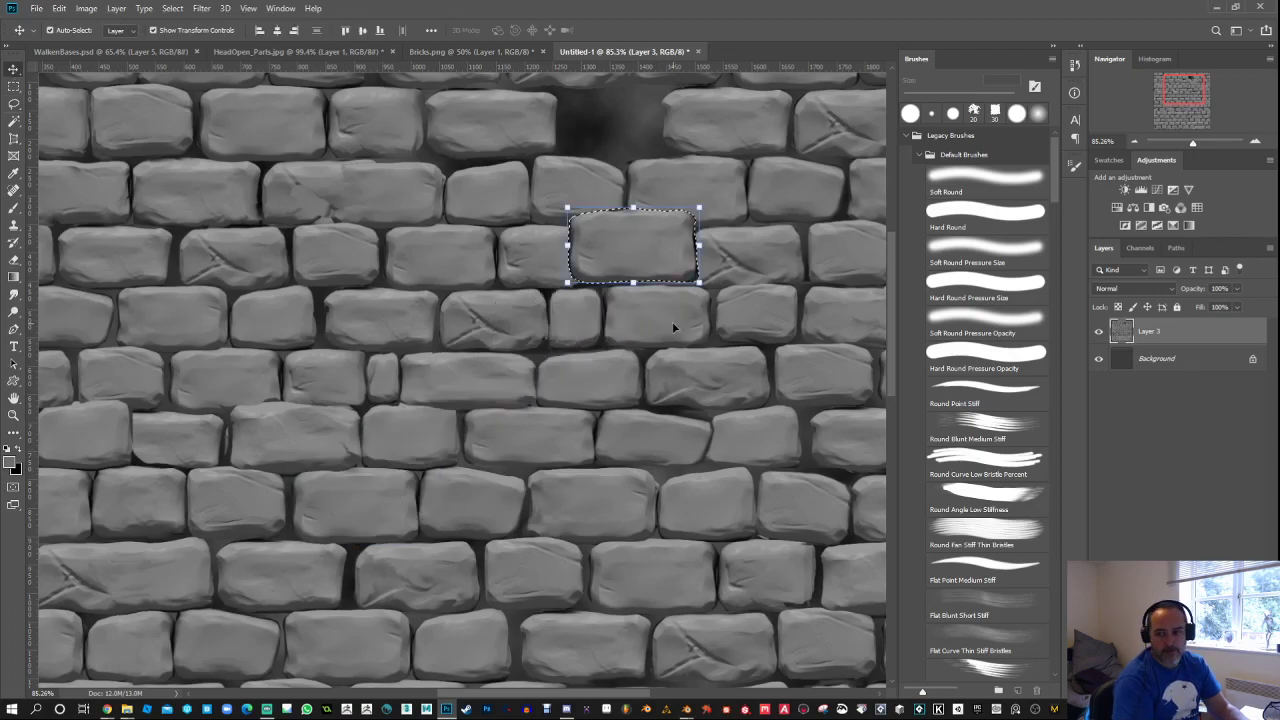
Step: Scale the copied brick to about 78% width and 81% height so it fits the lower gap
scroll(674, 327, "up", 1)
scroll(674, 327, "up", 1)
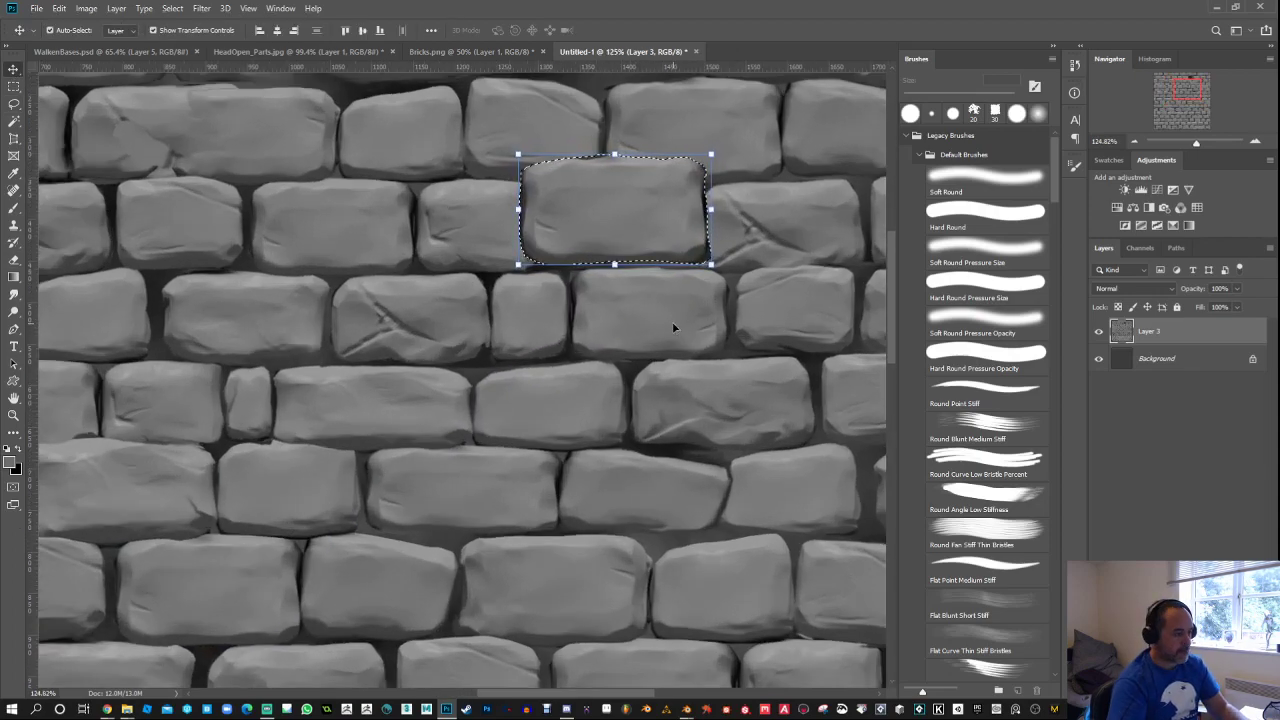
key("ctrl+t")
mouse_move(710, 210)
left_mouse_down()
mouse_move(666, 210)
mouse_move(691, 210)
left_mouse_up()
left_click_drag(518, 210, 540, 210)
mouse_move(615, 157)
left_mouse_down()
mouse_move(615, 206)
mouse_move(615, 180)
left_mouse_up()
mouse_move(615, 264)
left_mouse_down()
mouse_move(615, 283)
mouse_move(615, 267)
left_mouse_up()
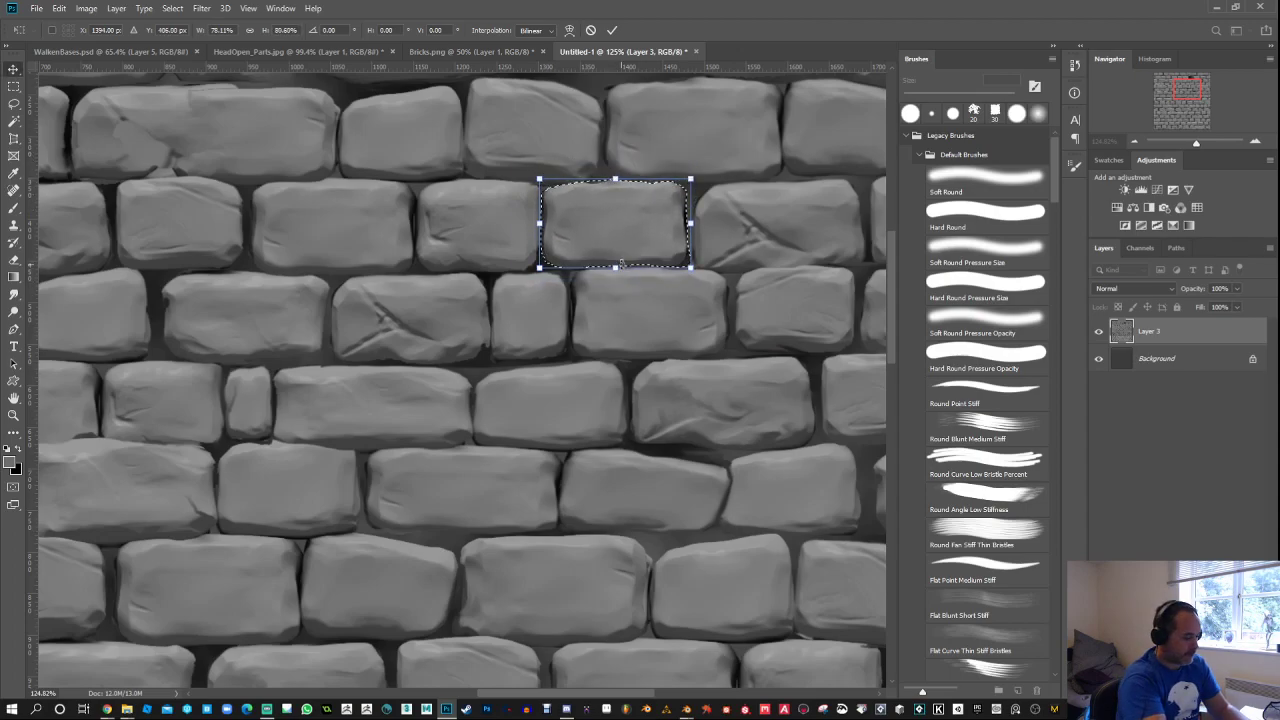
key("Return")
Step: Lasso the small brick four rows below the remaining upper gap and slightly to its right
scroll(621, 267, "down", 6)
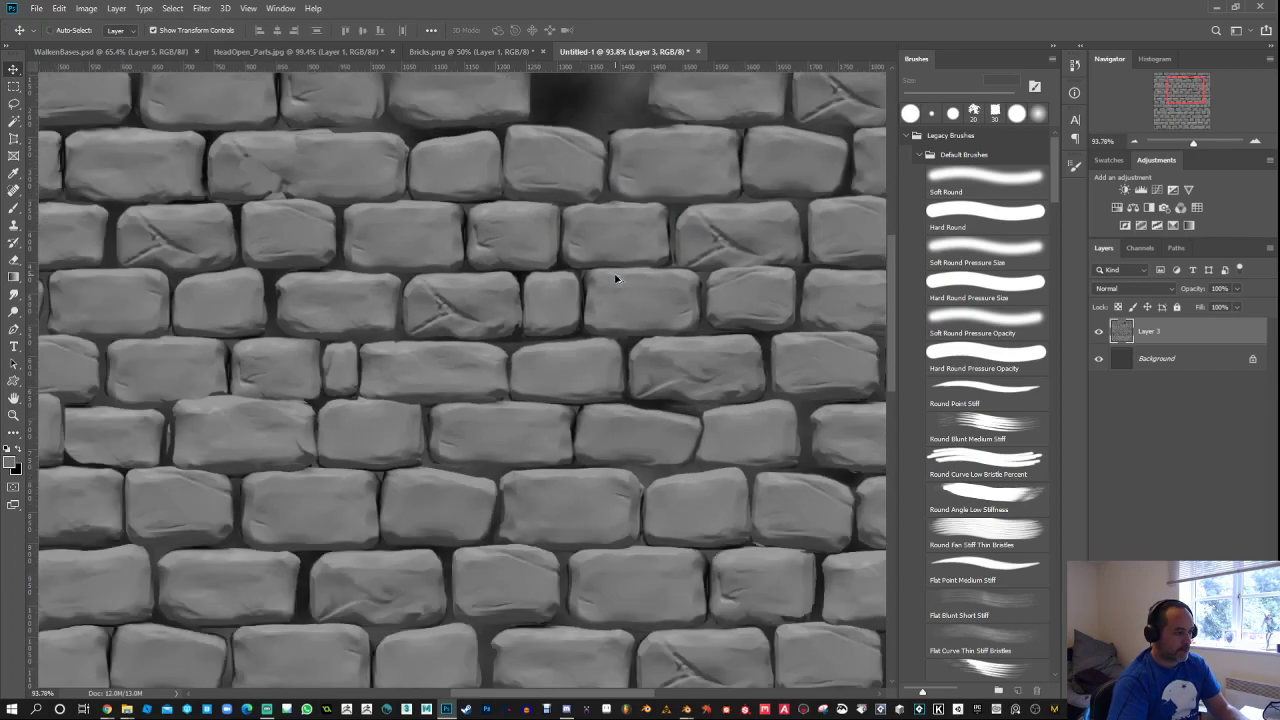
scroll(634, 285, "down", 2)
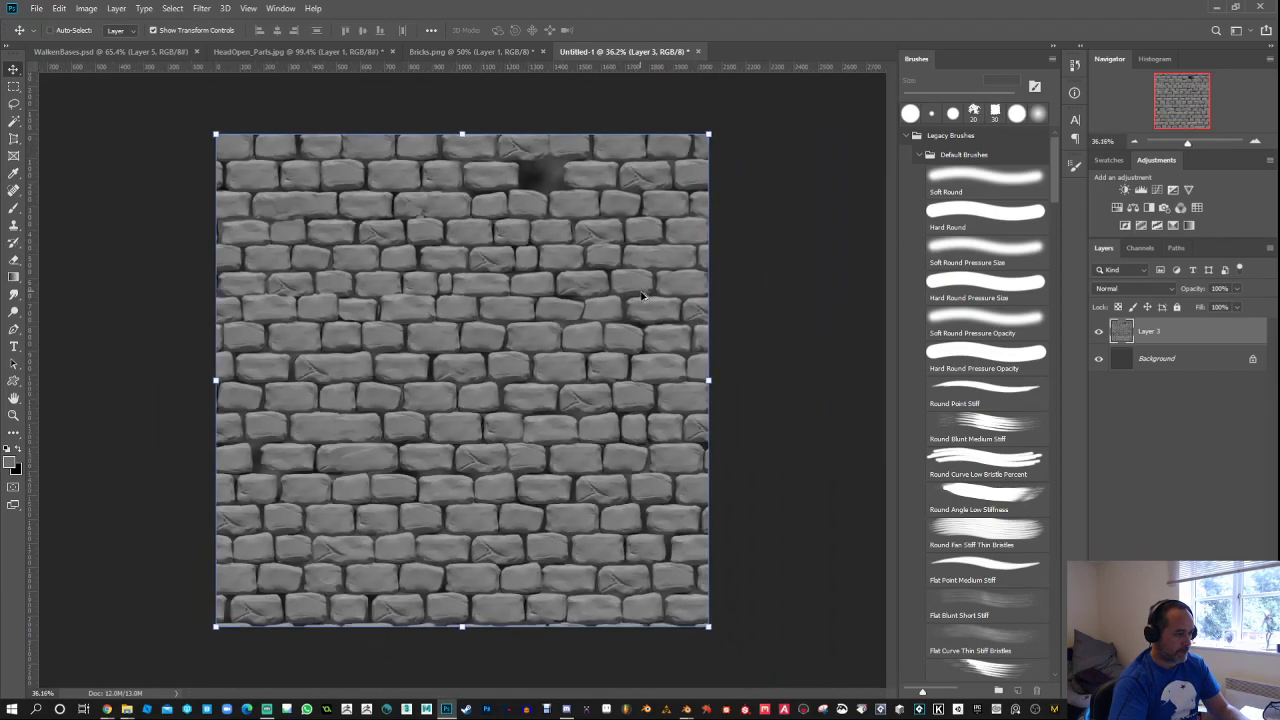
scroll(580, 190, "up", 2)
left_click_drag(578, 175, 610, 289)
scroll(567, 280, "up", 3)
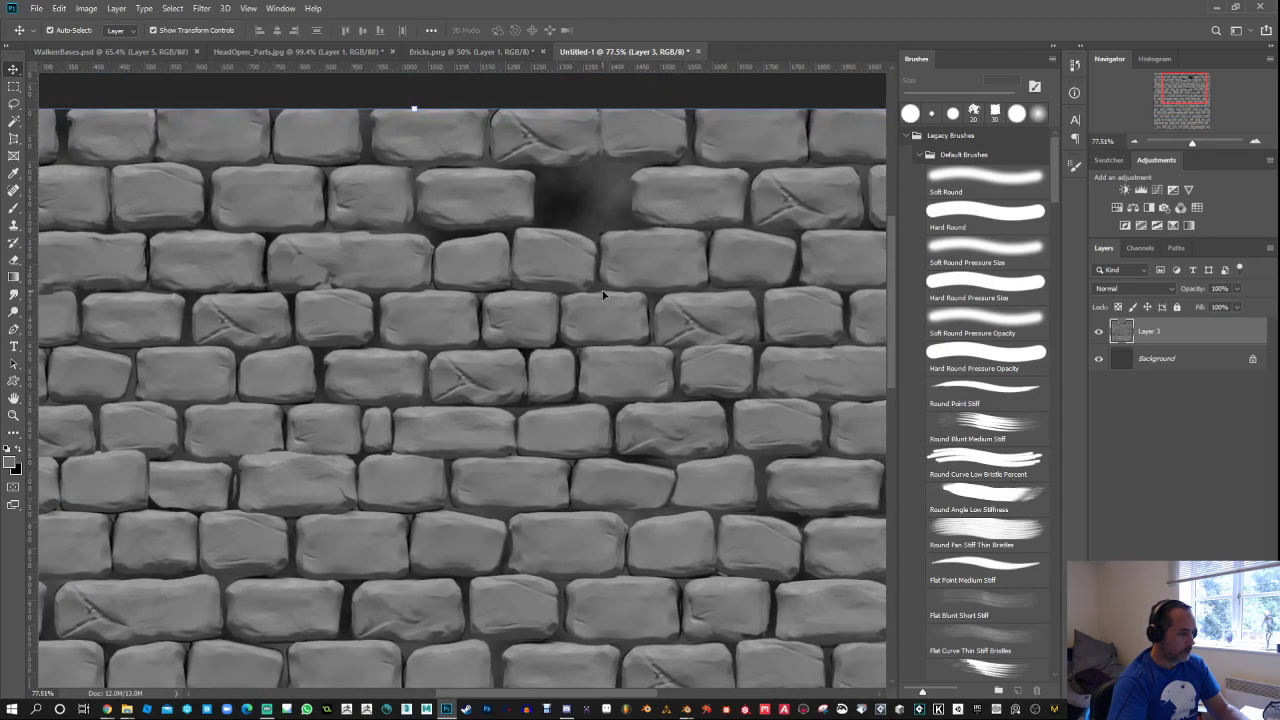
left_click(14, 87)
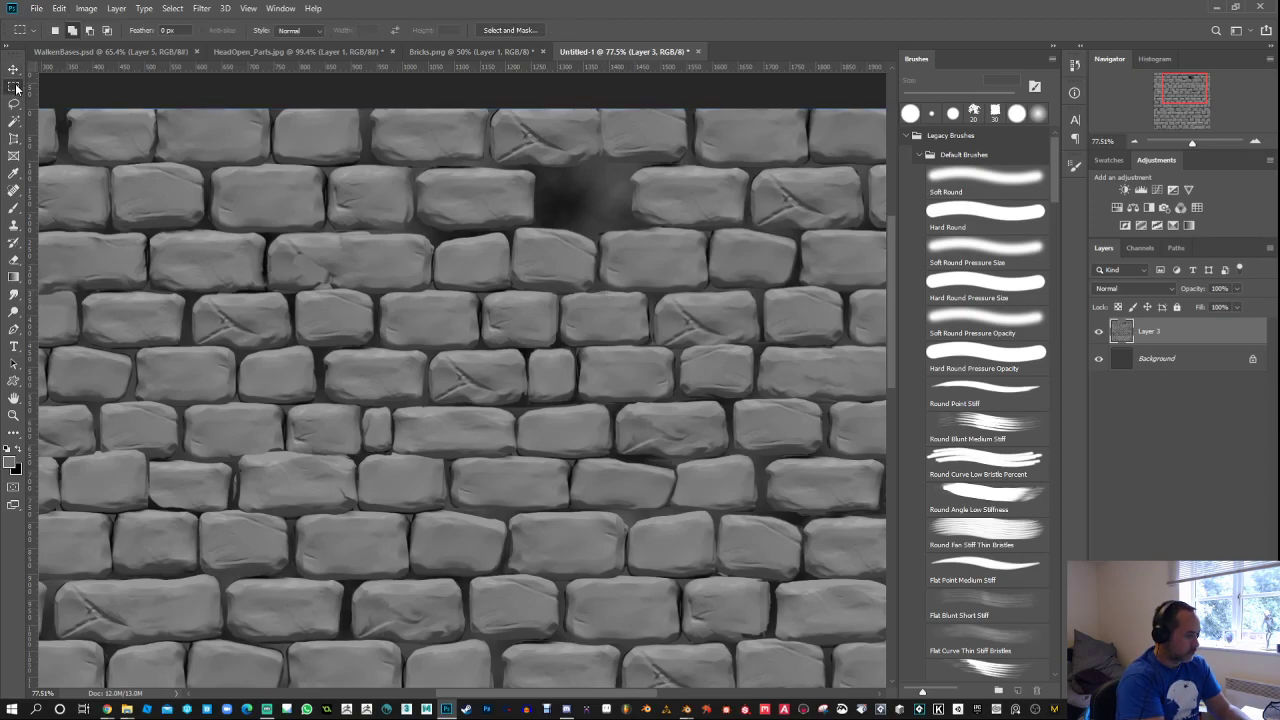
left_click(14, 104)
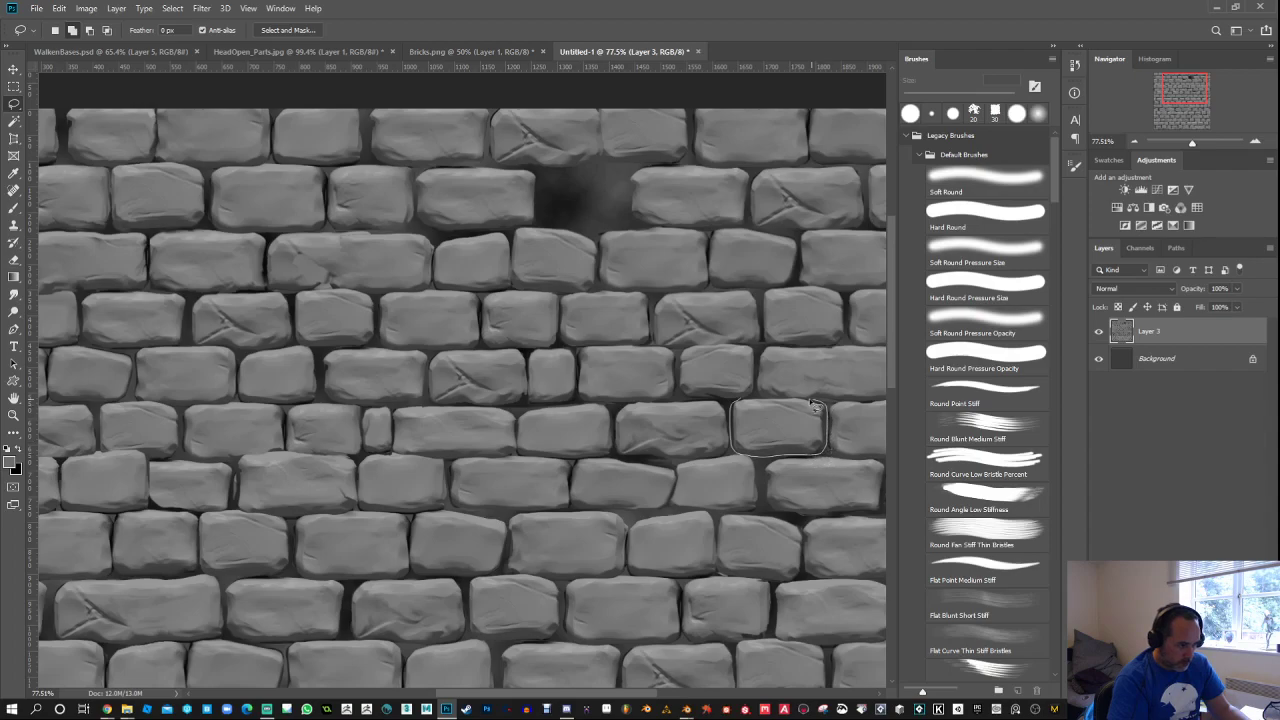
left_click_drag(748, 403, 740, 401)
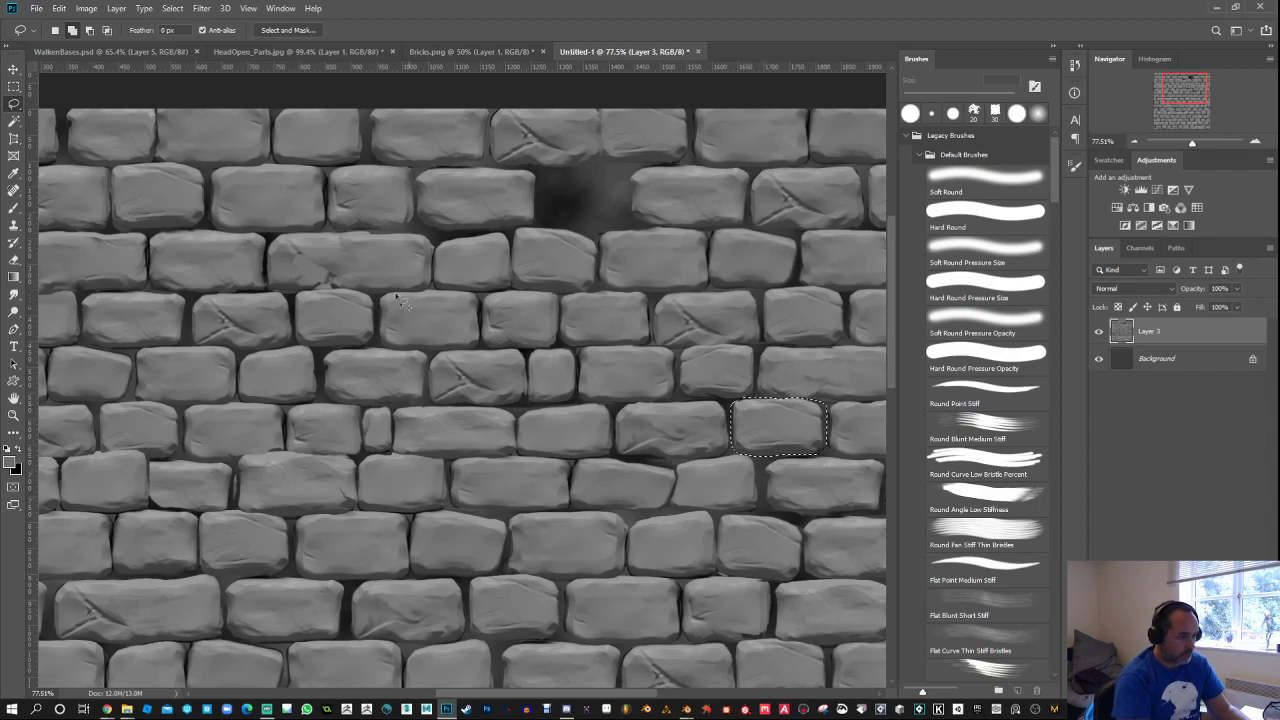
Step: Place a copy of the selected brick in the upper gap, narrow it slightly to fit, and deselect it
key("v")
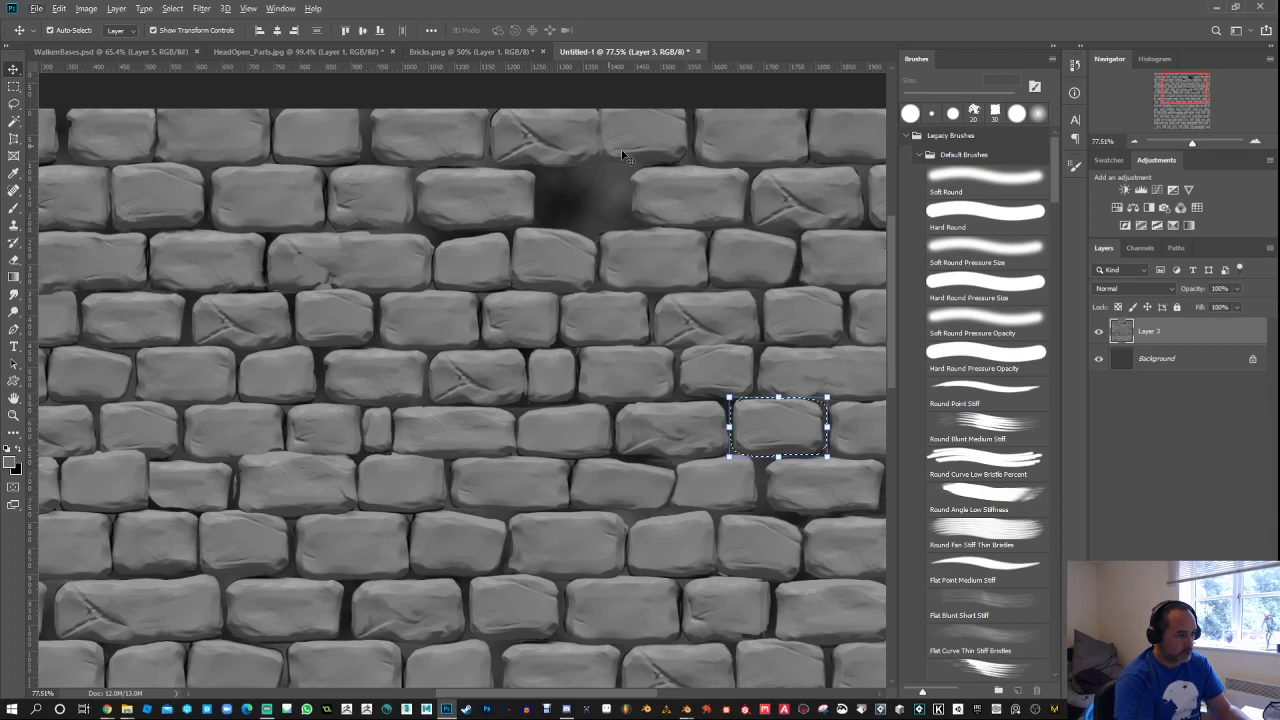
left_click_drag(788, 420, 598, 200)
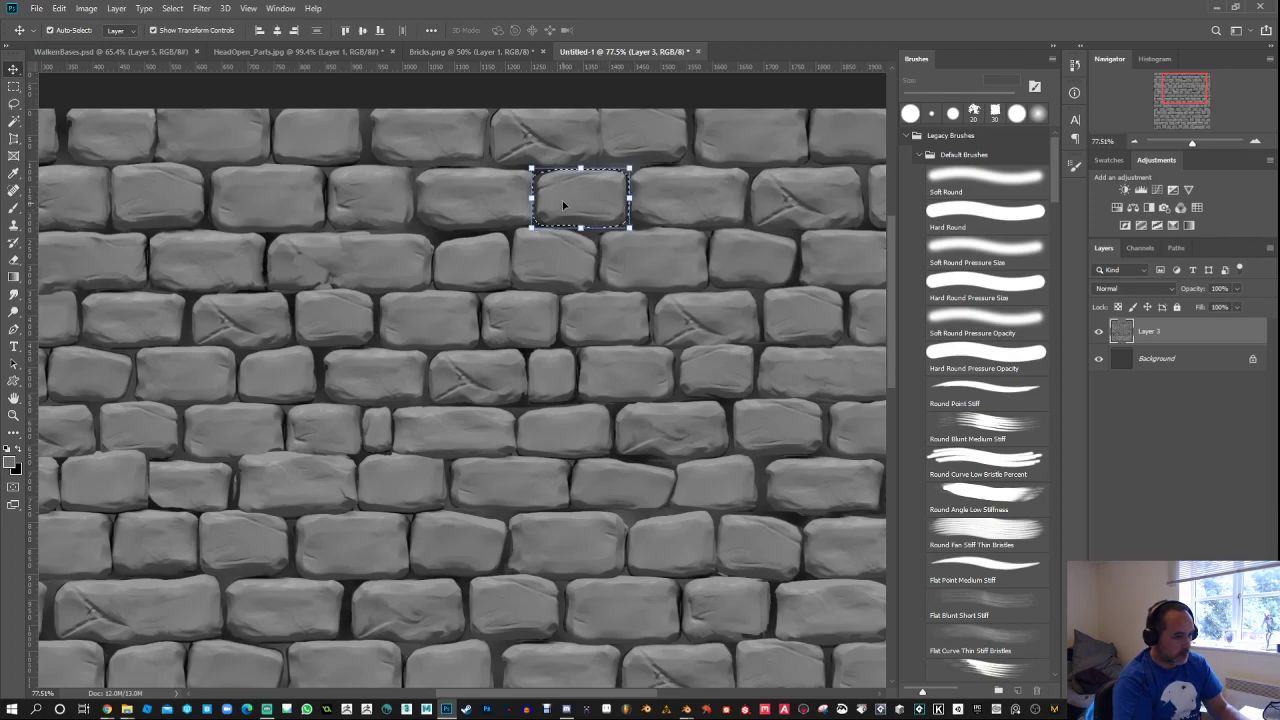
left_click_drag(543, 197, 535, 197)
key("Return")
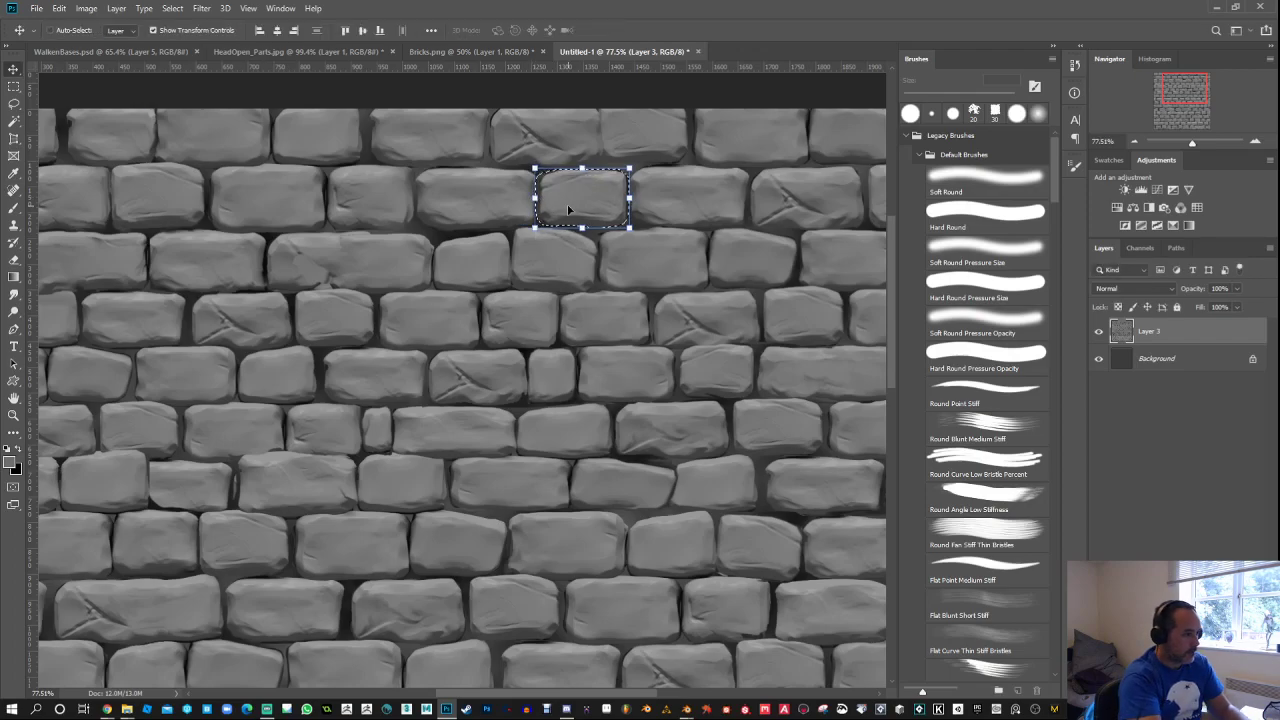
key("ctrl+d")
Step: Paint light and dark crack lines on the new brick with a 9 px Soft Round brush at 90% opacity, sampling greys from the brick
left_click(14, 208)
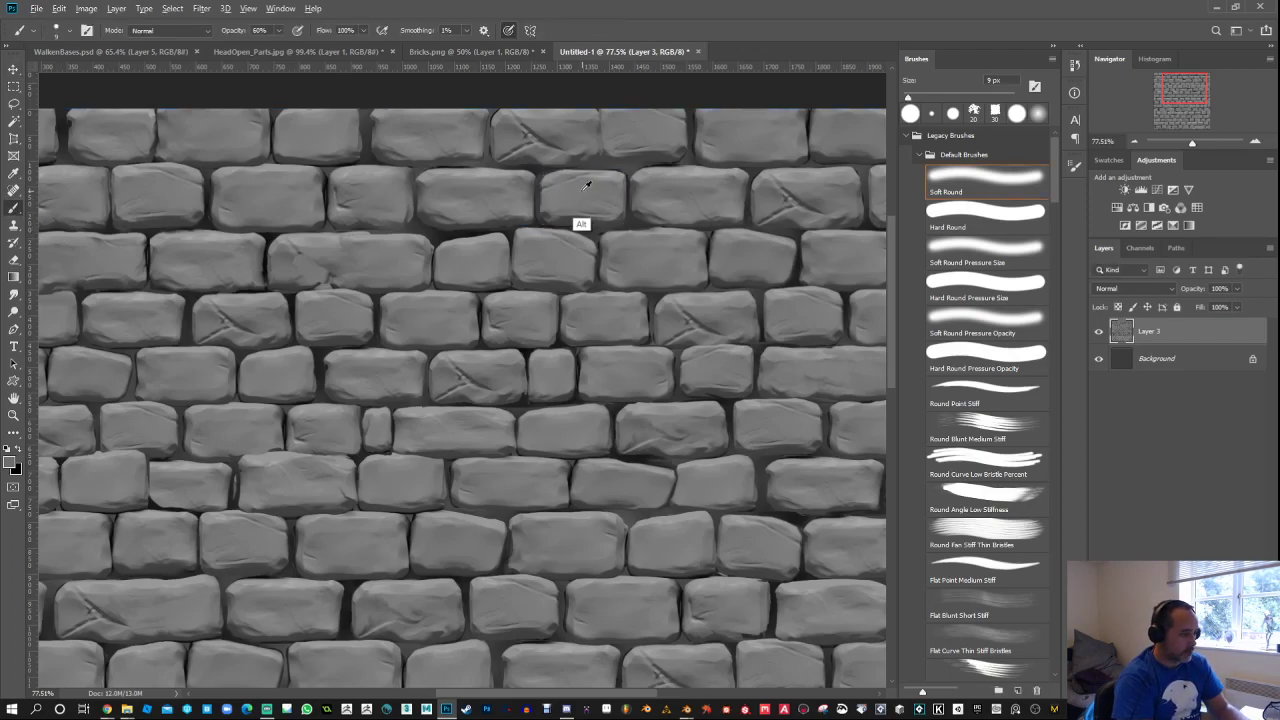
key("9")
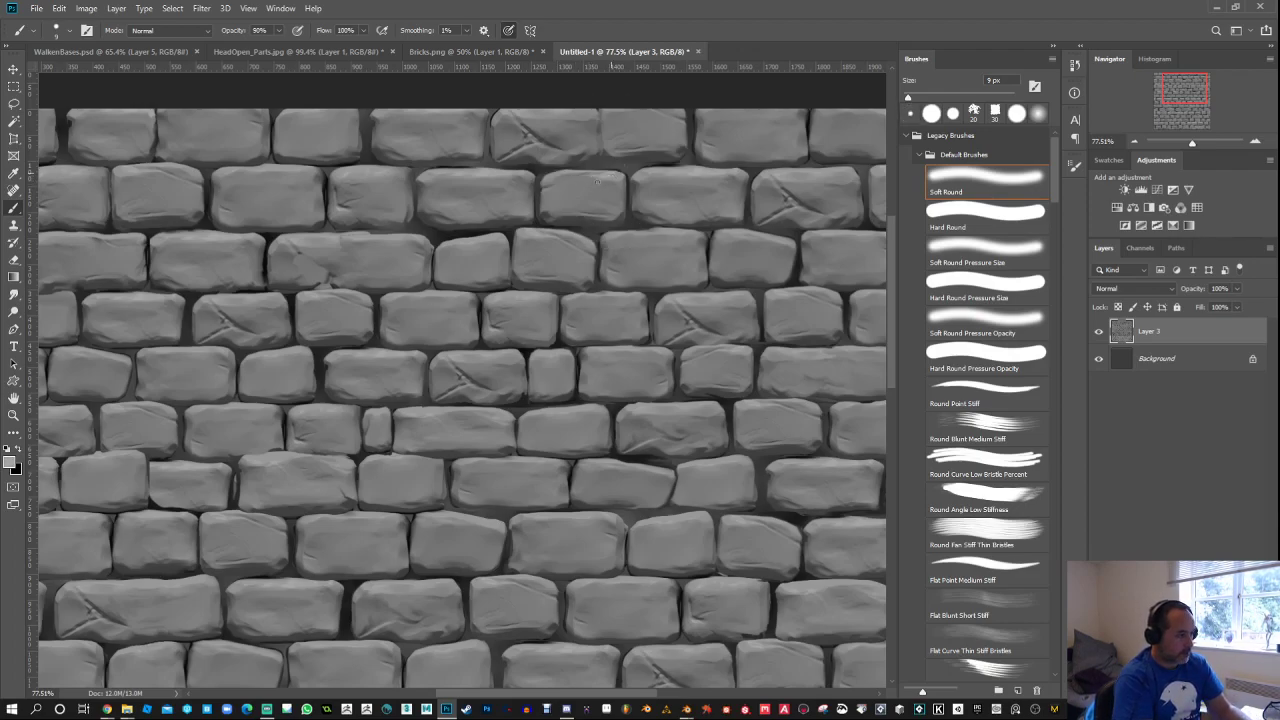
left_click_drag(600, 191, 571, 198)
left_click(601, 208, "alt")
left_click(601, 217, "alt")
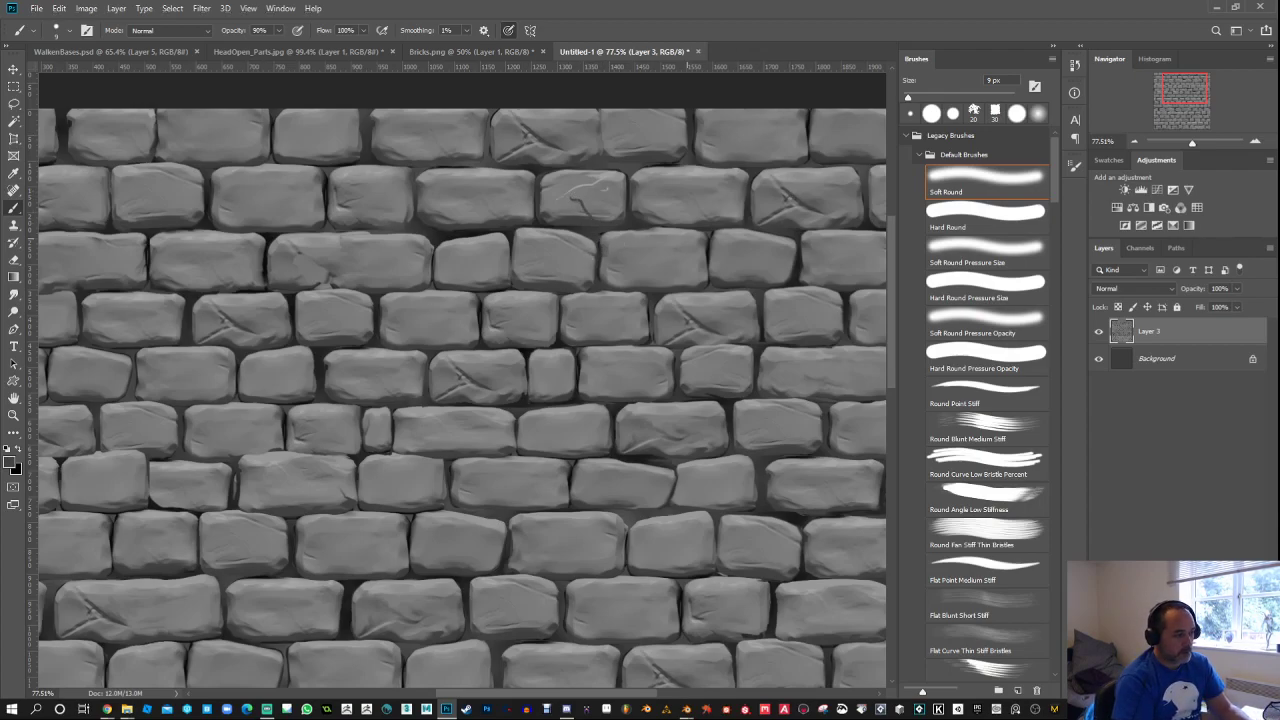
Step: Smudge the painted crack lines into the brick surface at 70% strength with an 8 px Hard Round brush, enabling pressure-controlled size
scroll(620, 212, "up", 5)
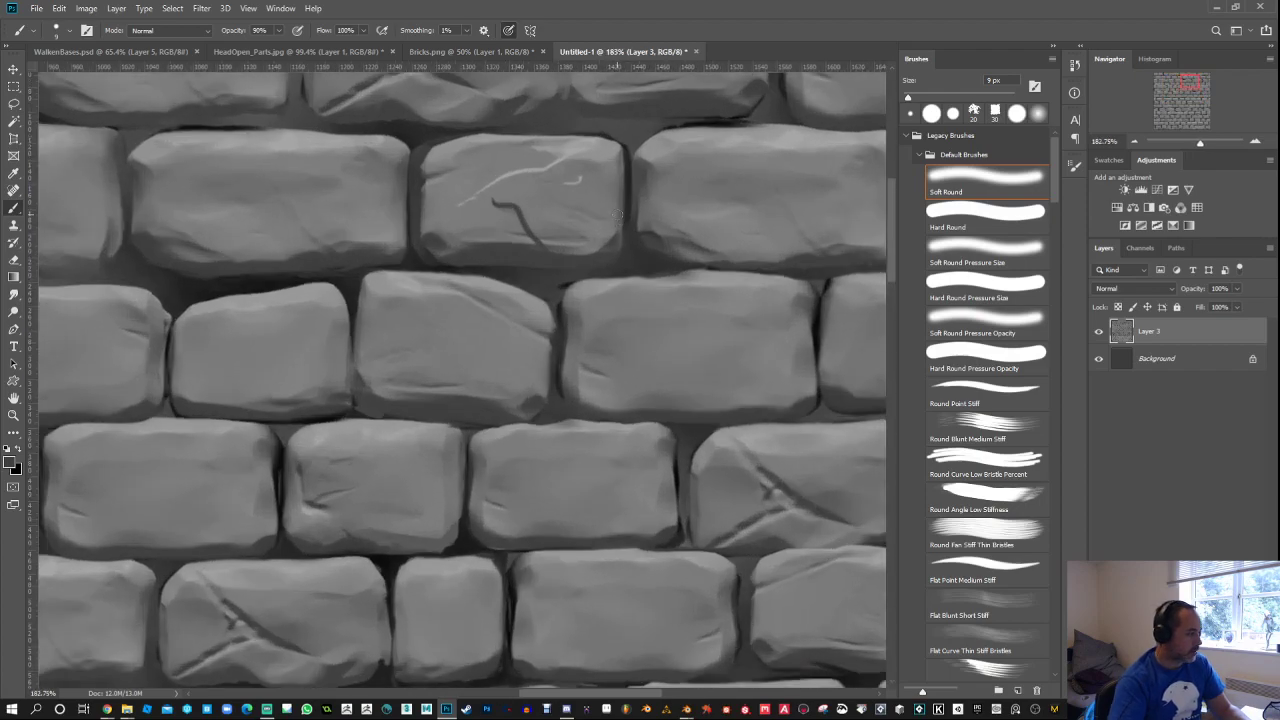
left_click(14, 295)
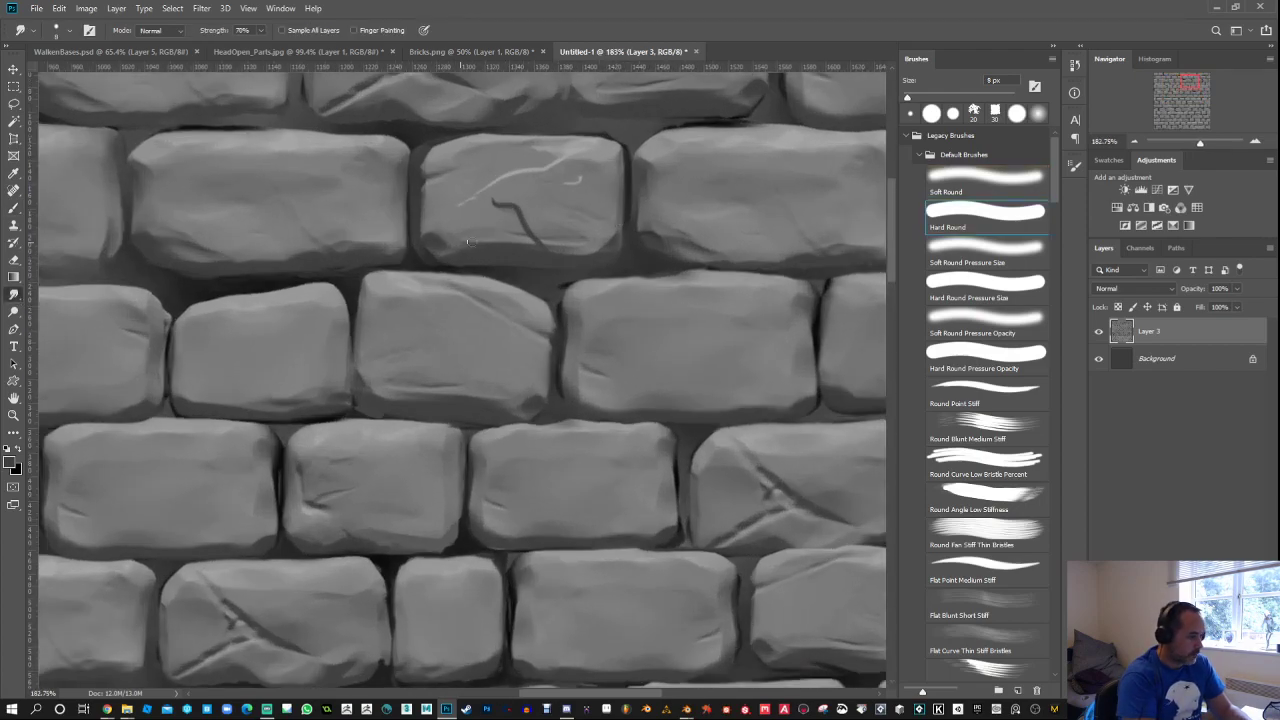
mouse_move(527, 243)
left_mouse_down()
mouse_move(512, 209)
mouse_move(484, 200)
left_mouse_up()
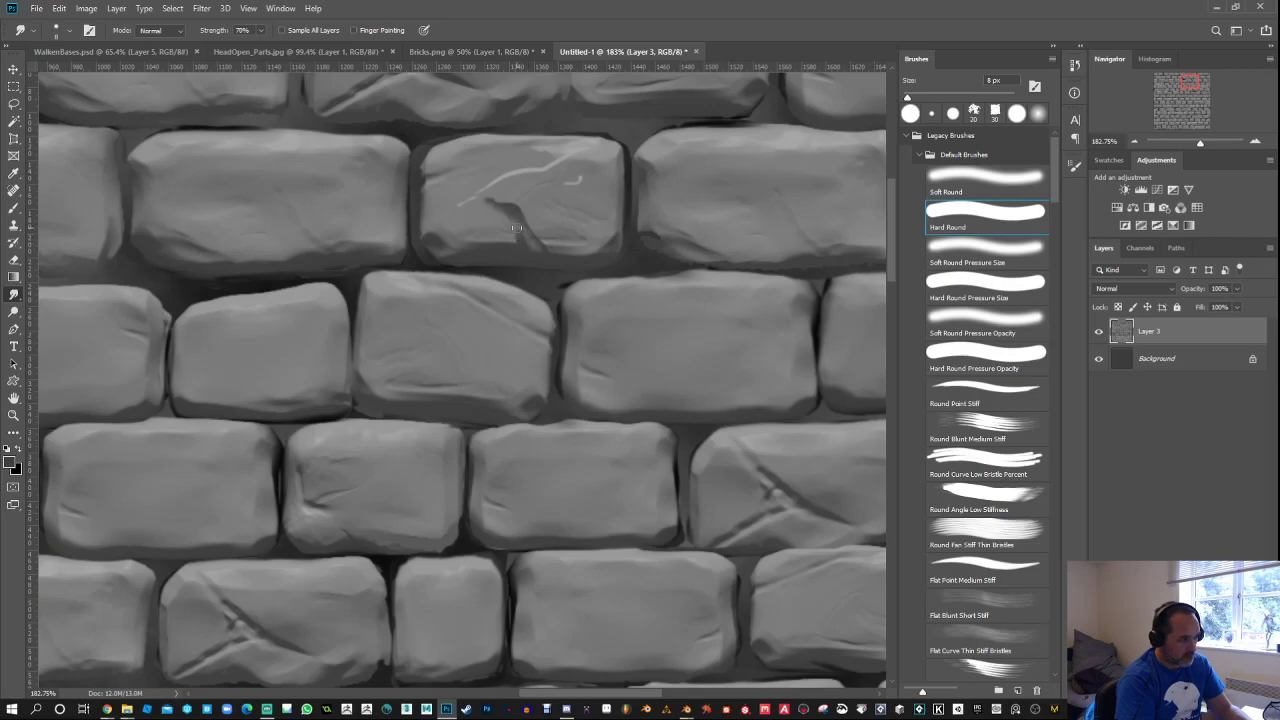
left_click_drag(516, 228, 541, 246)
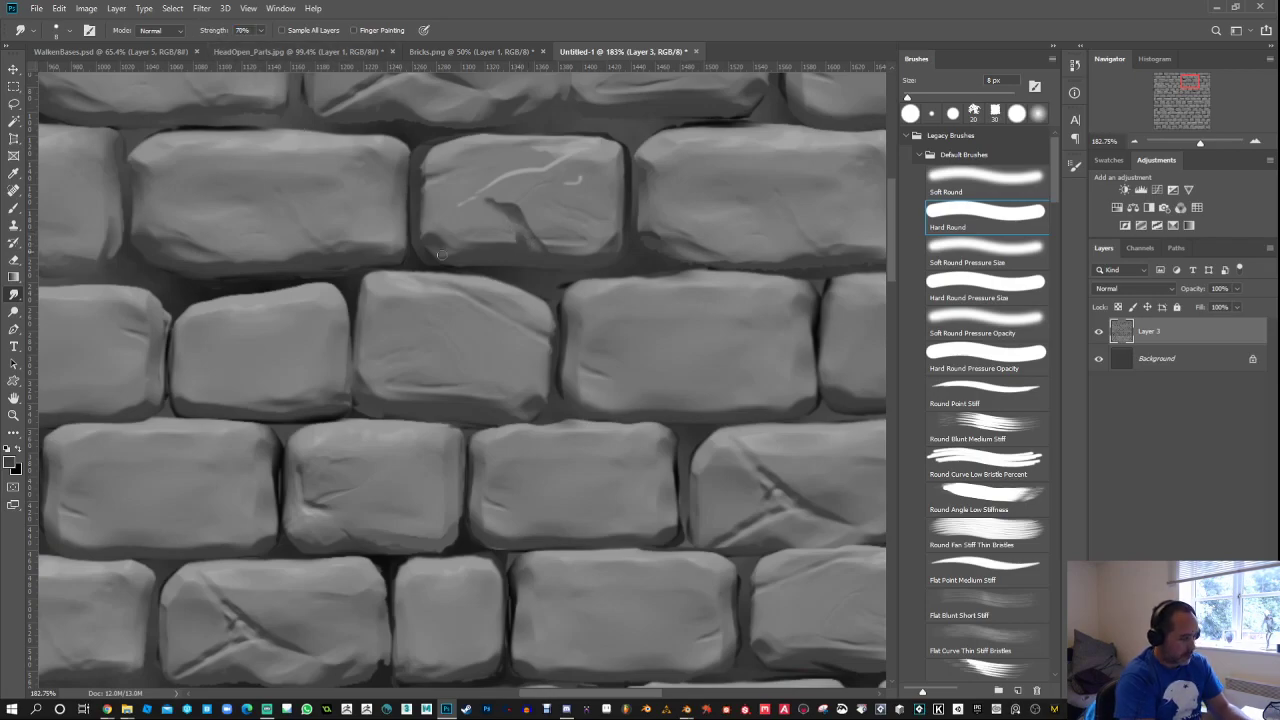
left_click(425, 31)
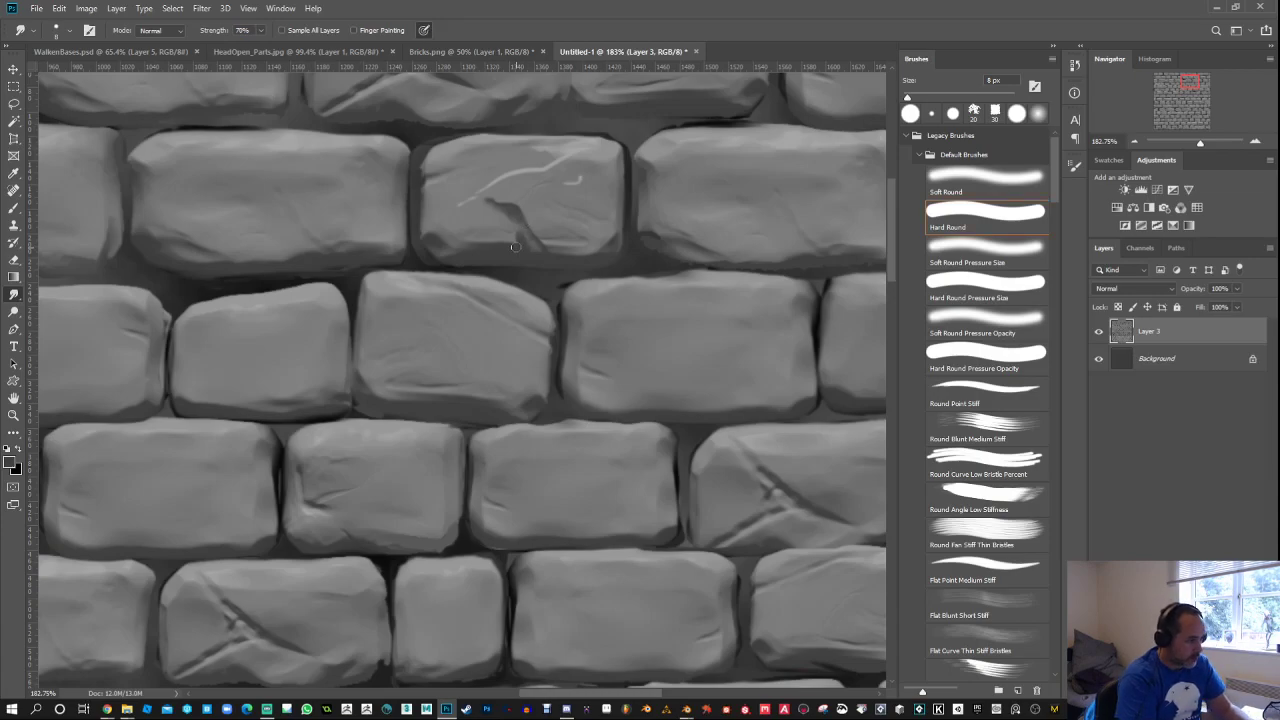
left_click_drag(516, 247, 508, 218)
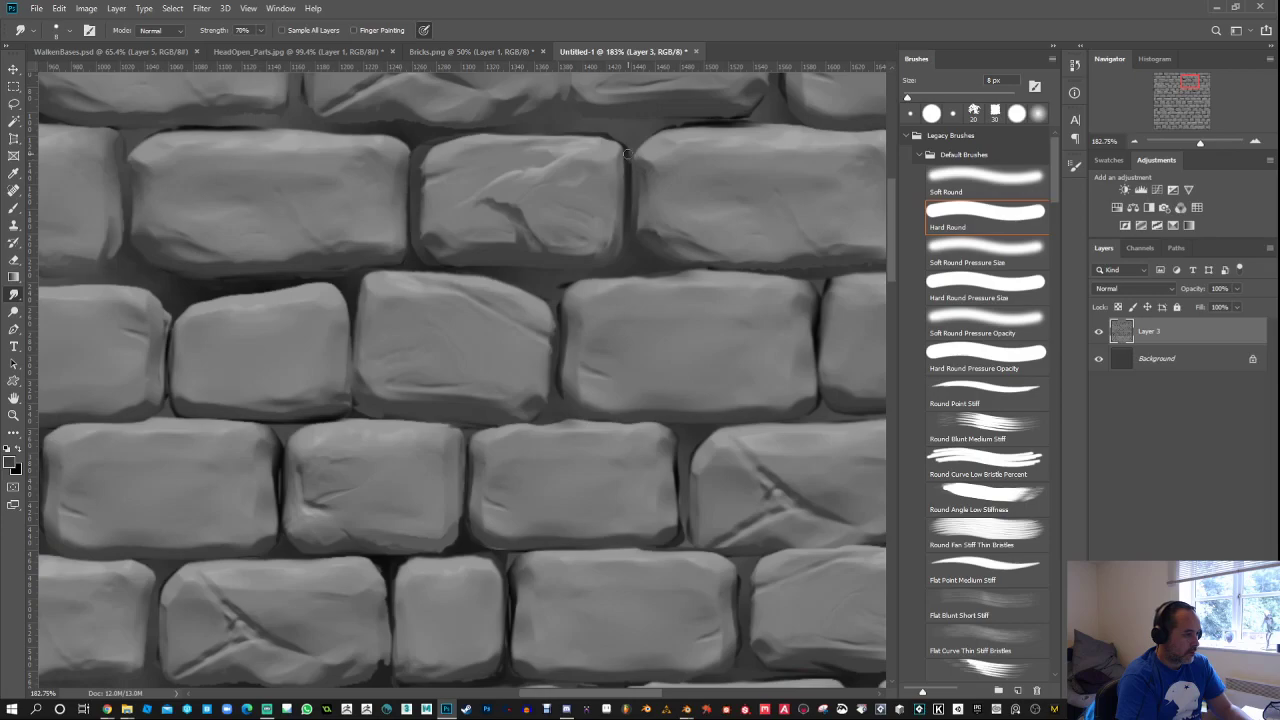
Step: Unlock the Background layer and render Clouds on it
left_click(1155, 360)
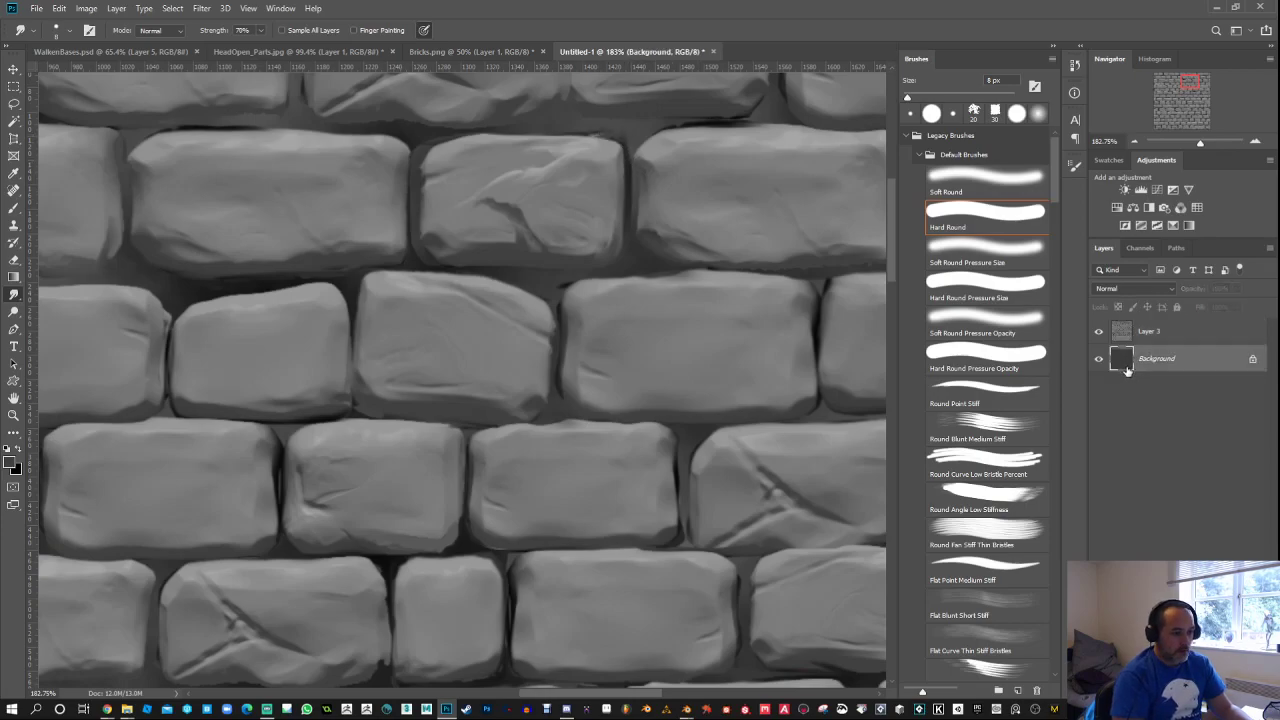
left_click(1252, 362)
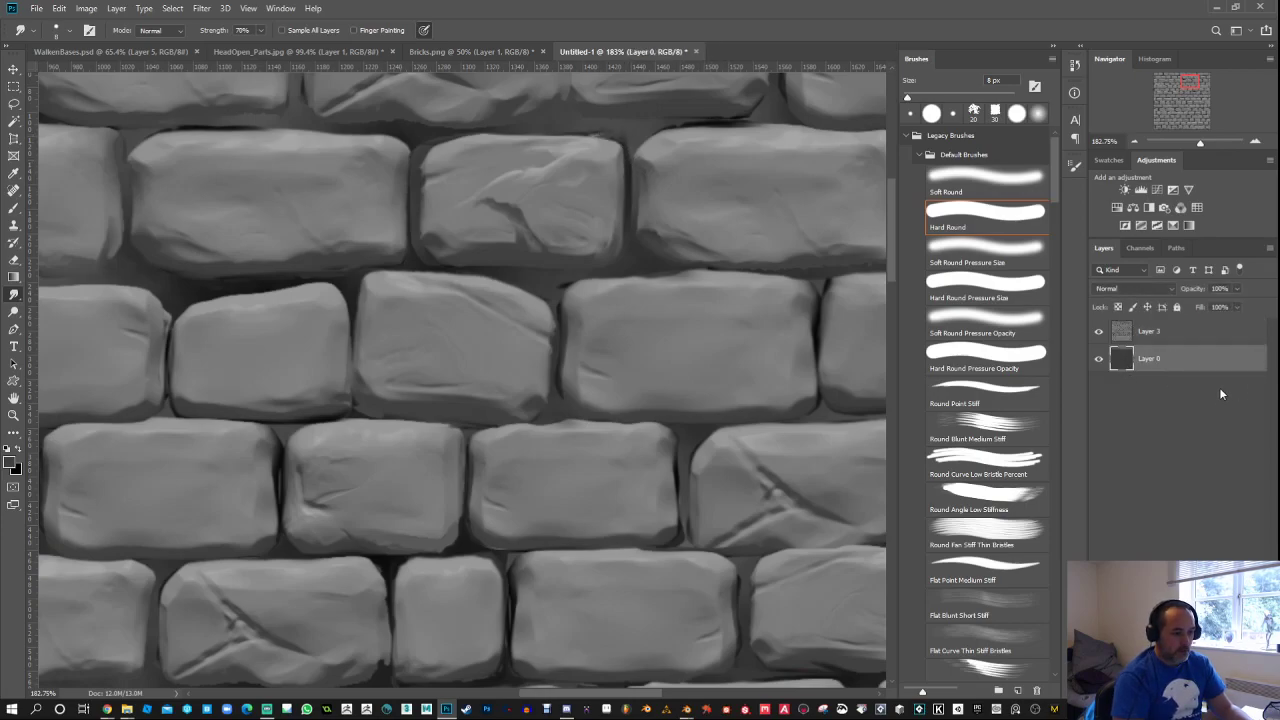
left_click(201, 8)
mouse_move(251, 221)
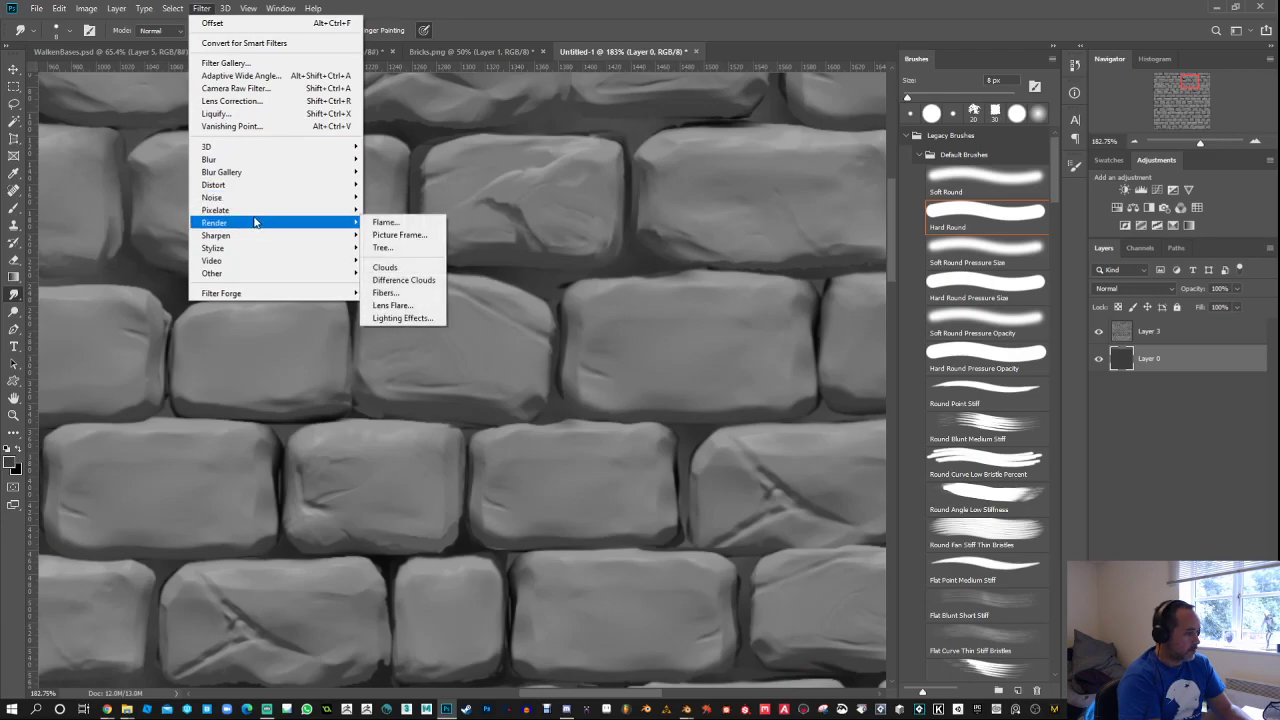
left_click(384, 268)
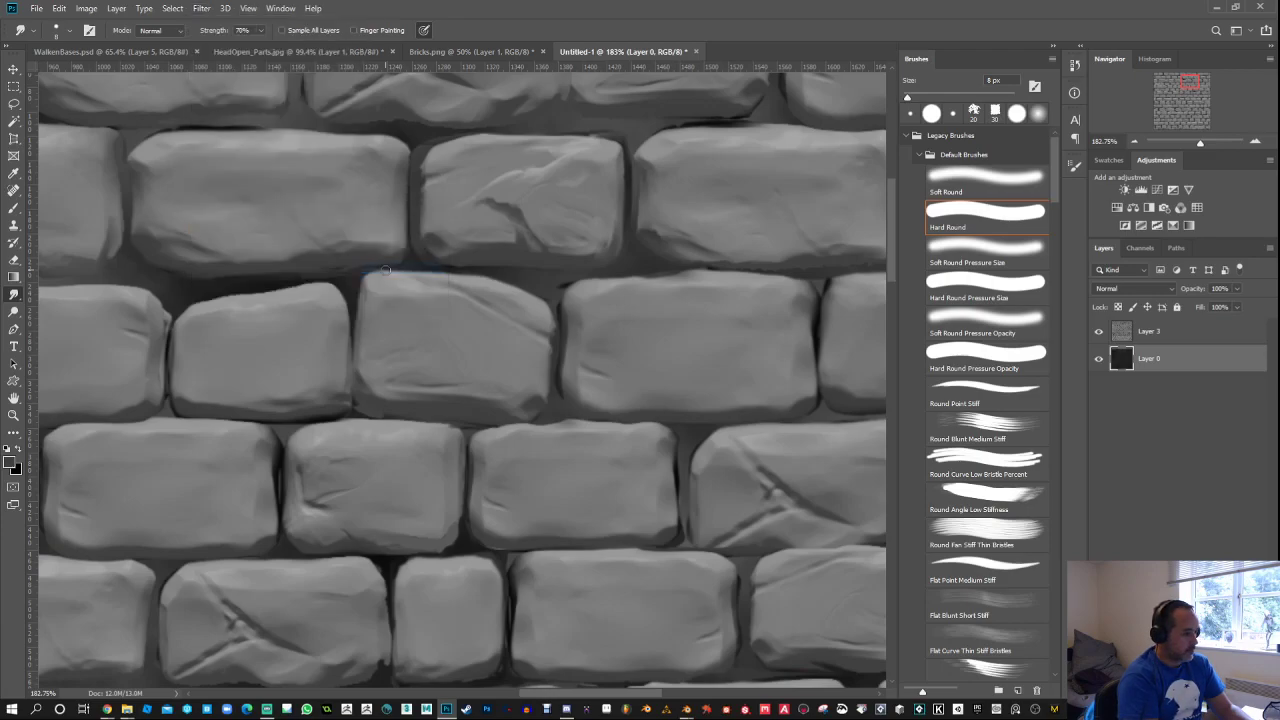
Step: Merge Layer 3 down into the clouds layer
left_click(1150, 336)
right_click(1150, 336)
left_click(1017, 523)
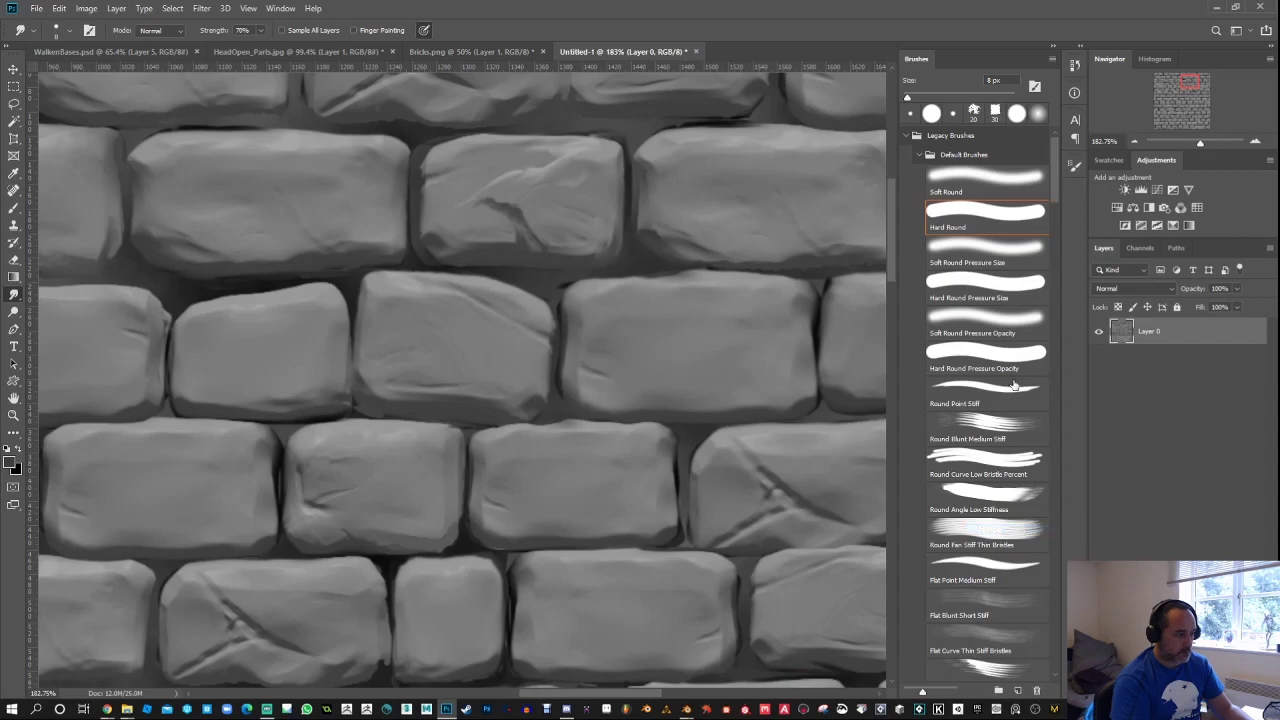
Step: Offset the merged brick layer by 1024 pixels horizontally and 1024 pixels vertically with wrap-around
scroll(414, 289, "down", 6)
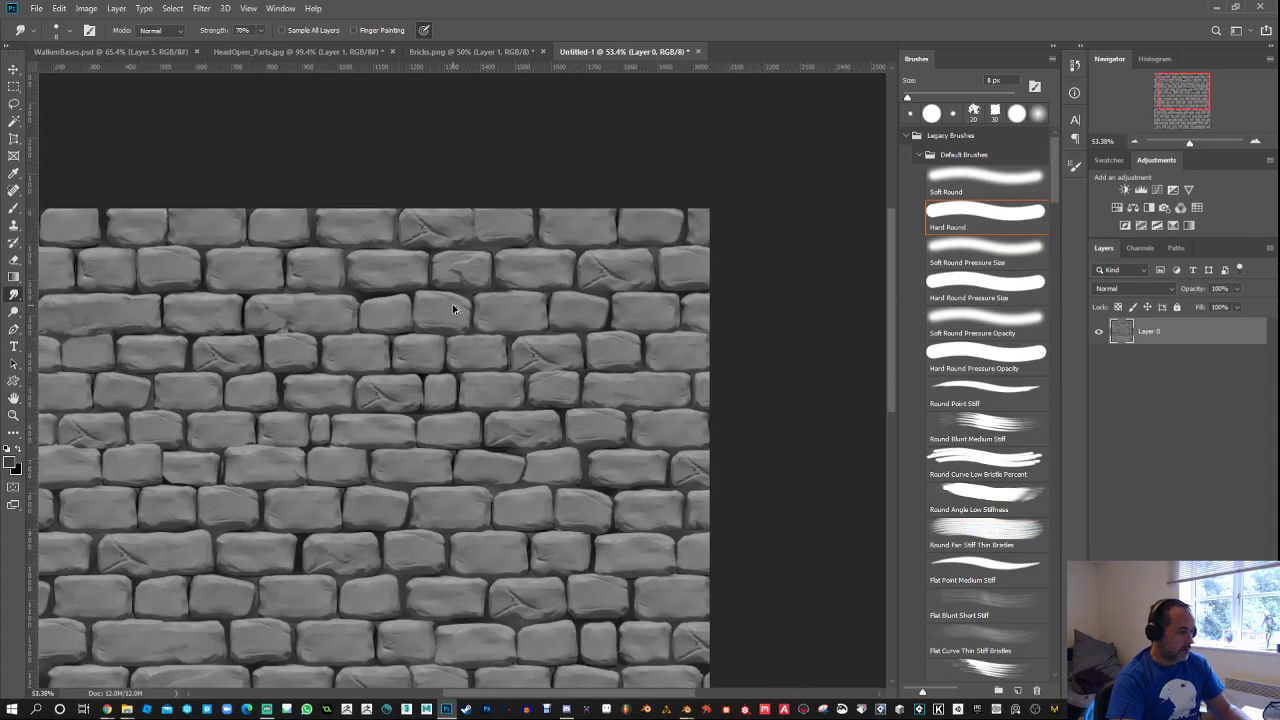
scroll(451, 303, "up", 3)
scroll(456, 296, "down", 2)
scroll(456, 295, "up", 4)
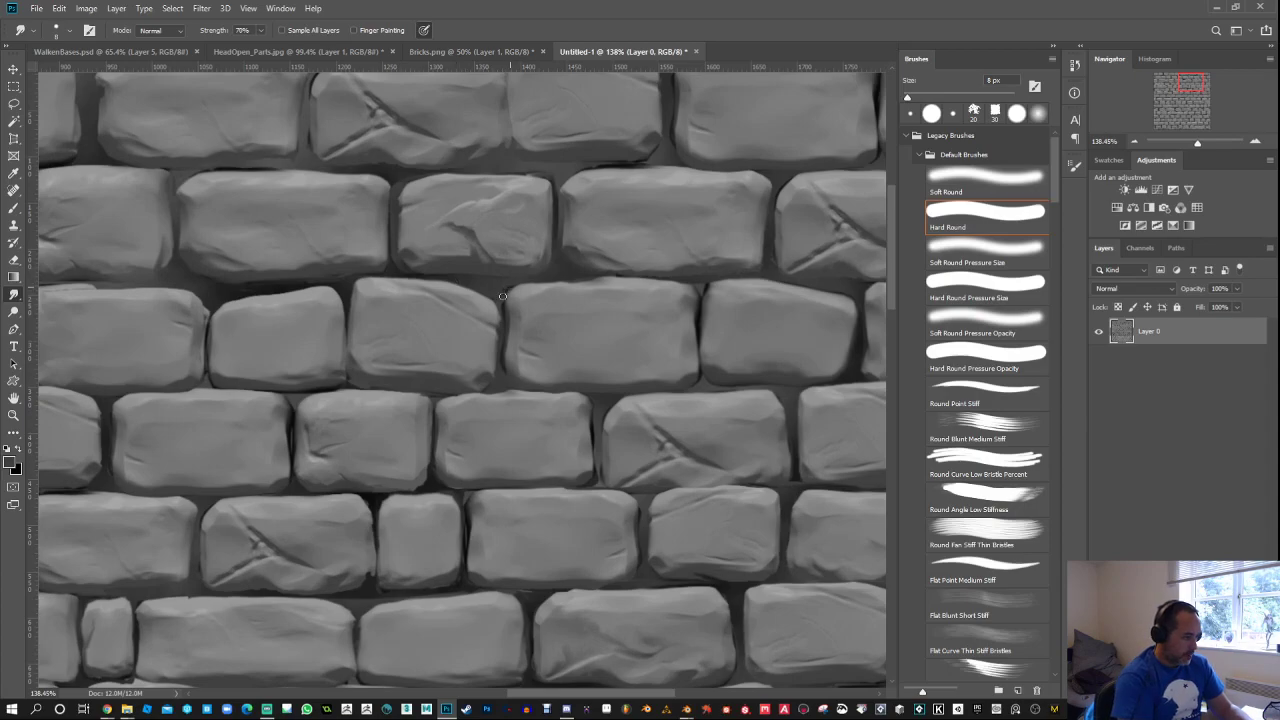
scroll(502, 305, "down", 3)
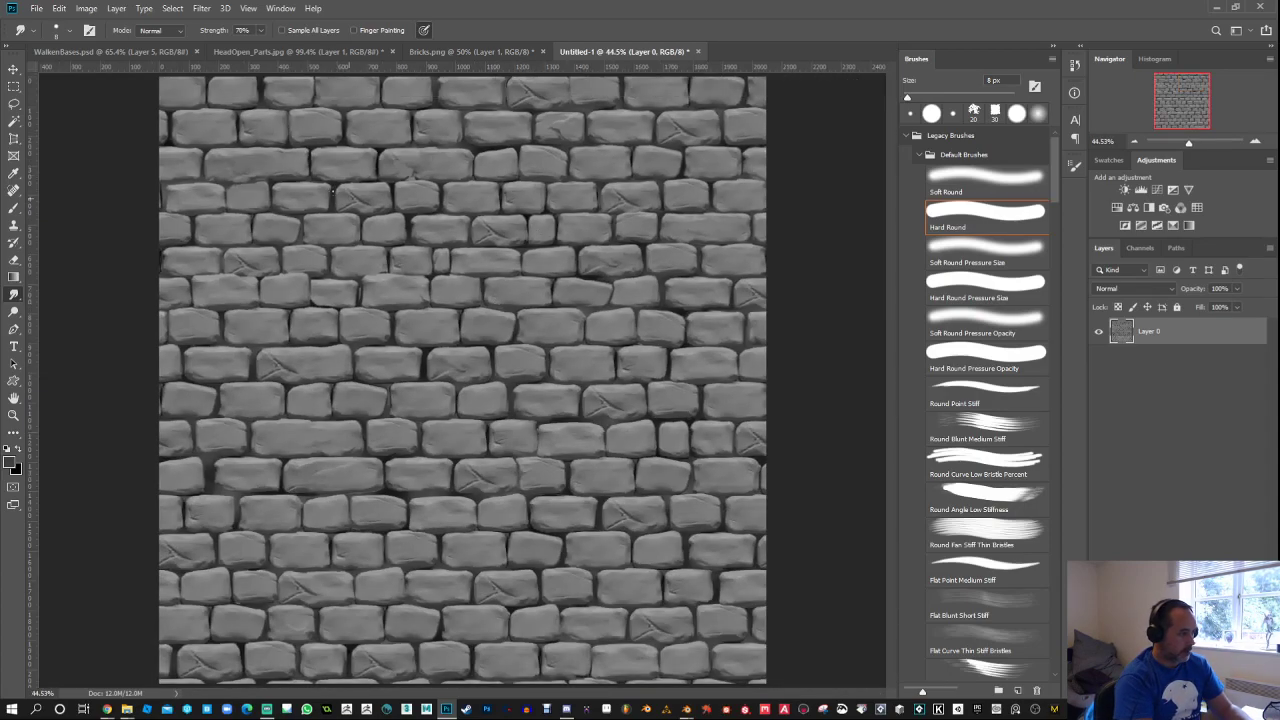
left_click(202, 8)
mouse_move(250, 273)
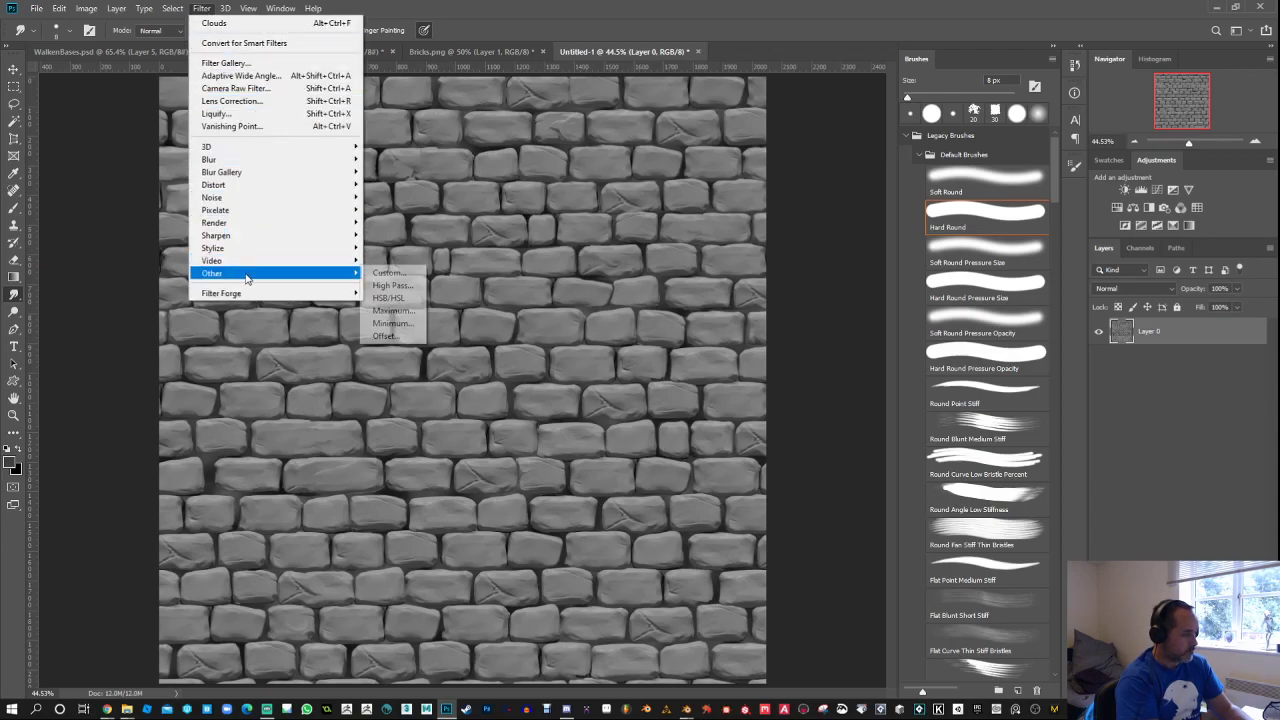
left_click(391, 334)
type("1024")
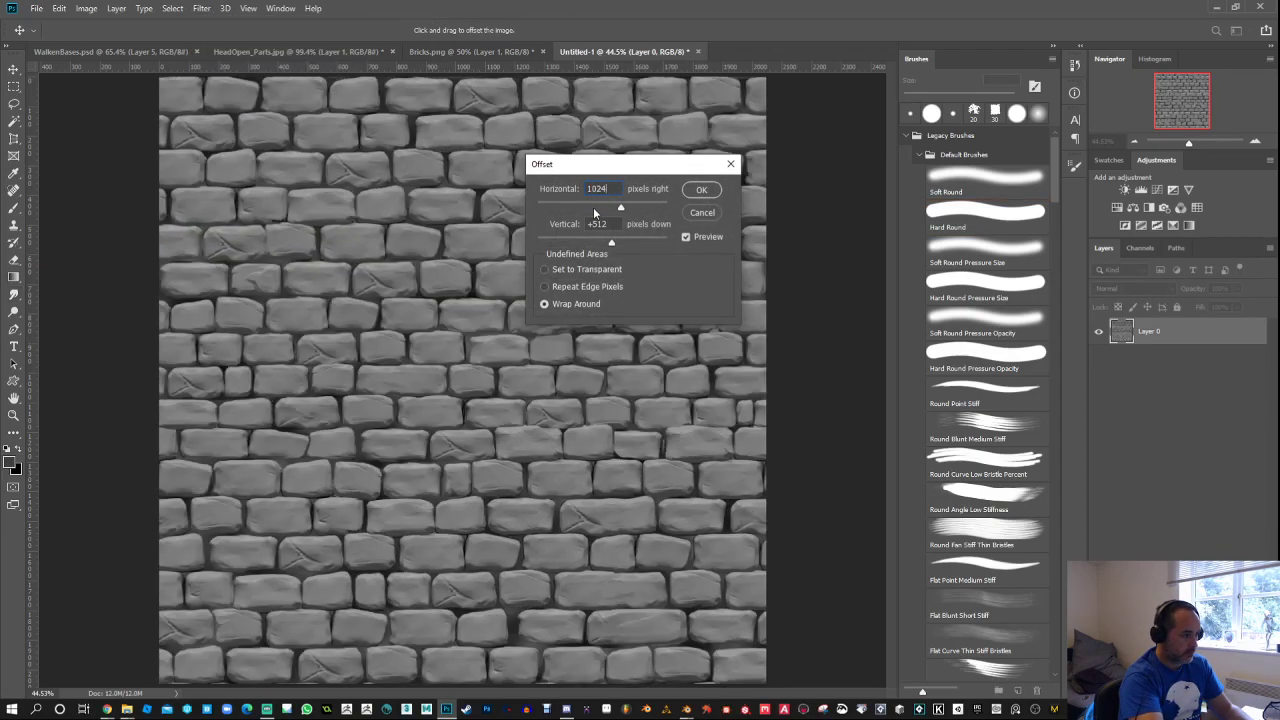
key("Tab")
type("1024")
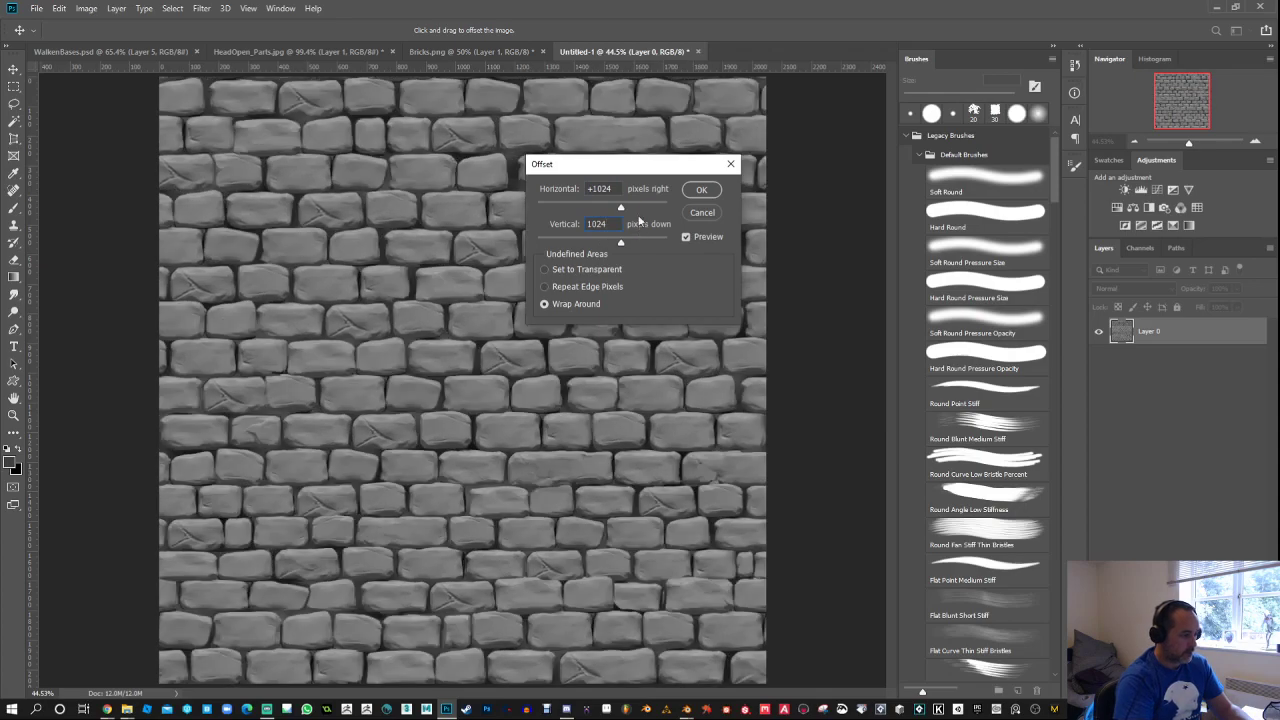
left_click(704, 190)
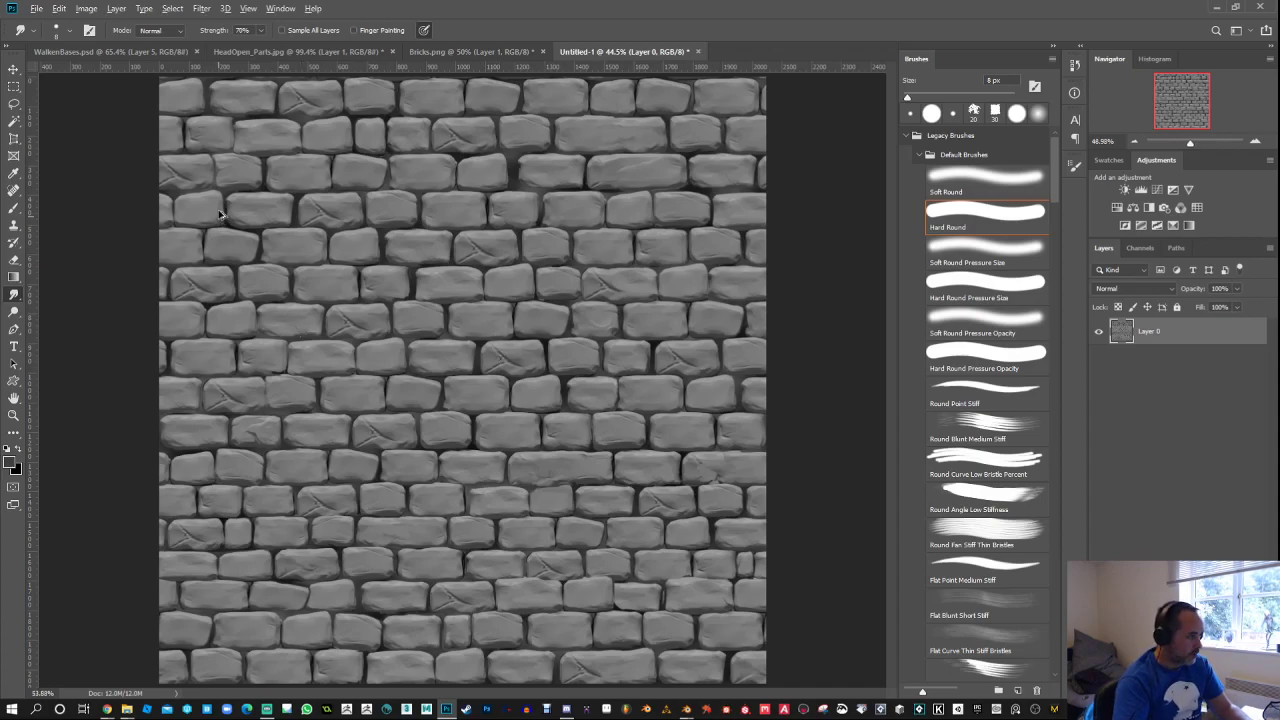
Step: Add a new empty layer above the brick layer and merge it down into Layer 0
scroll(223, 216, "up", 8)
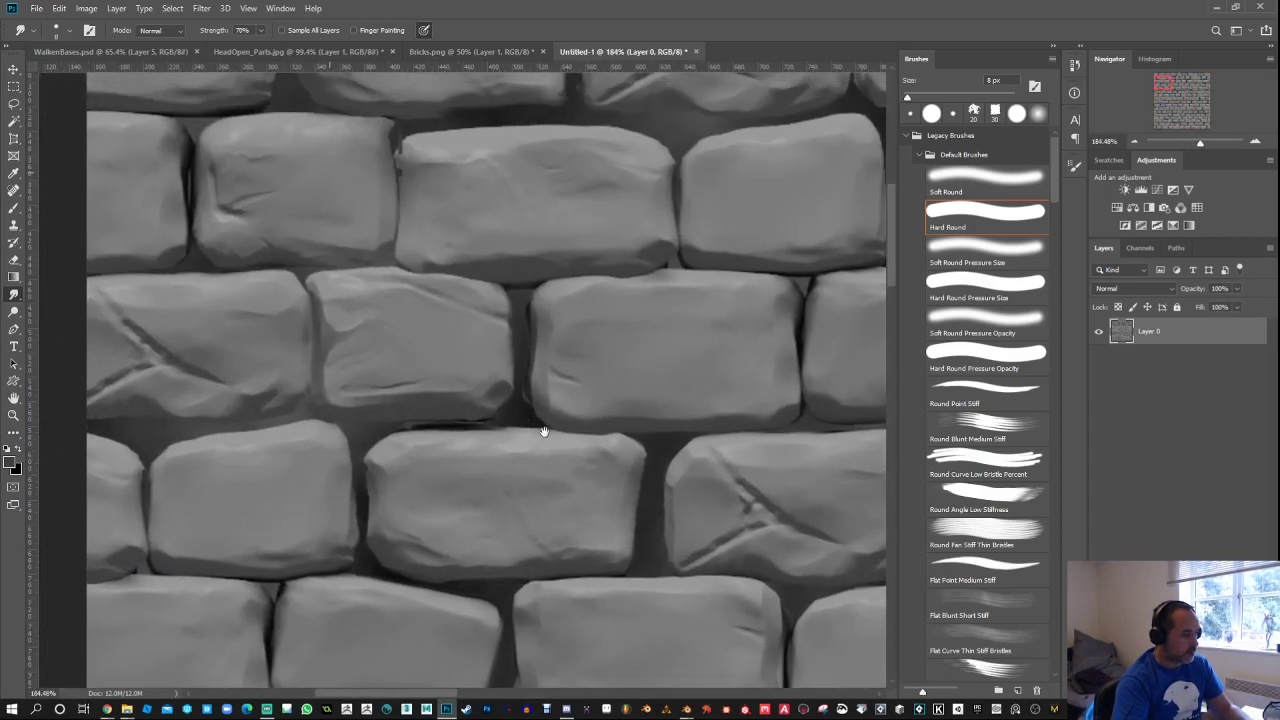
left_click_drag(544, 432, 703, 614)
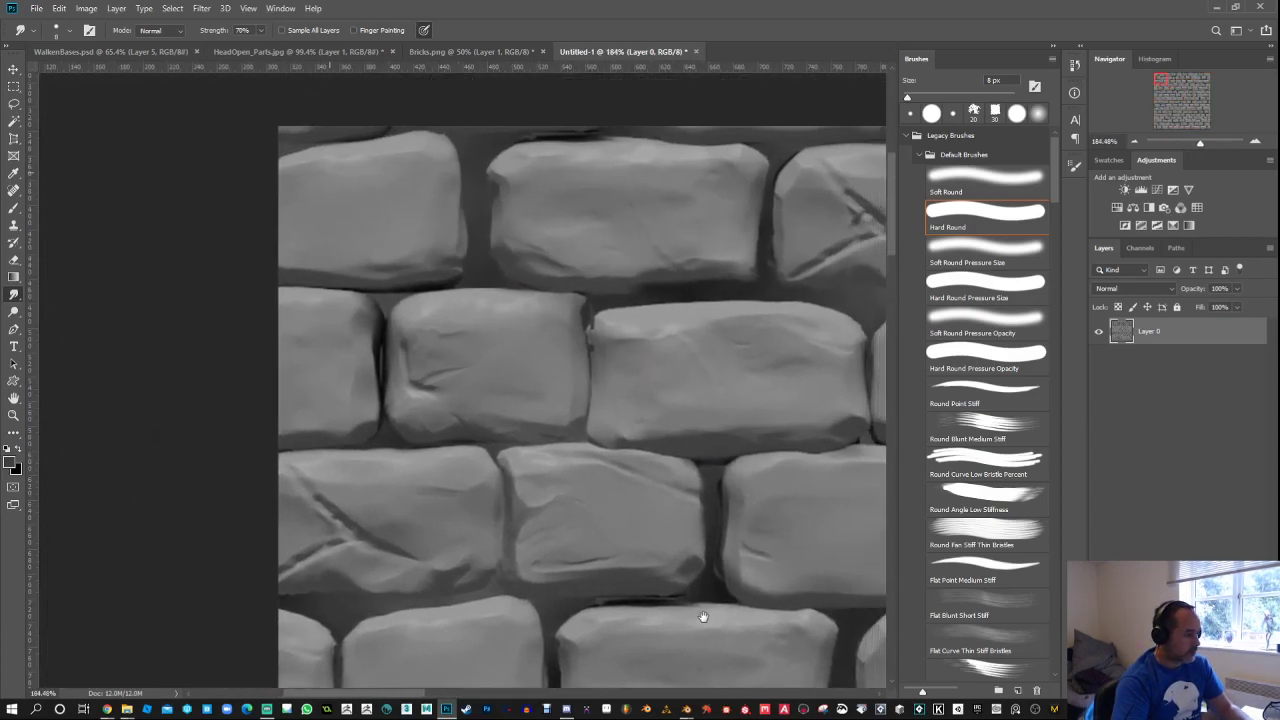
left_click_drag(591, 323, 561, 437)
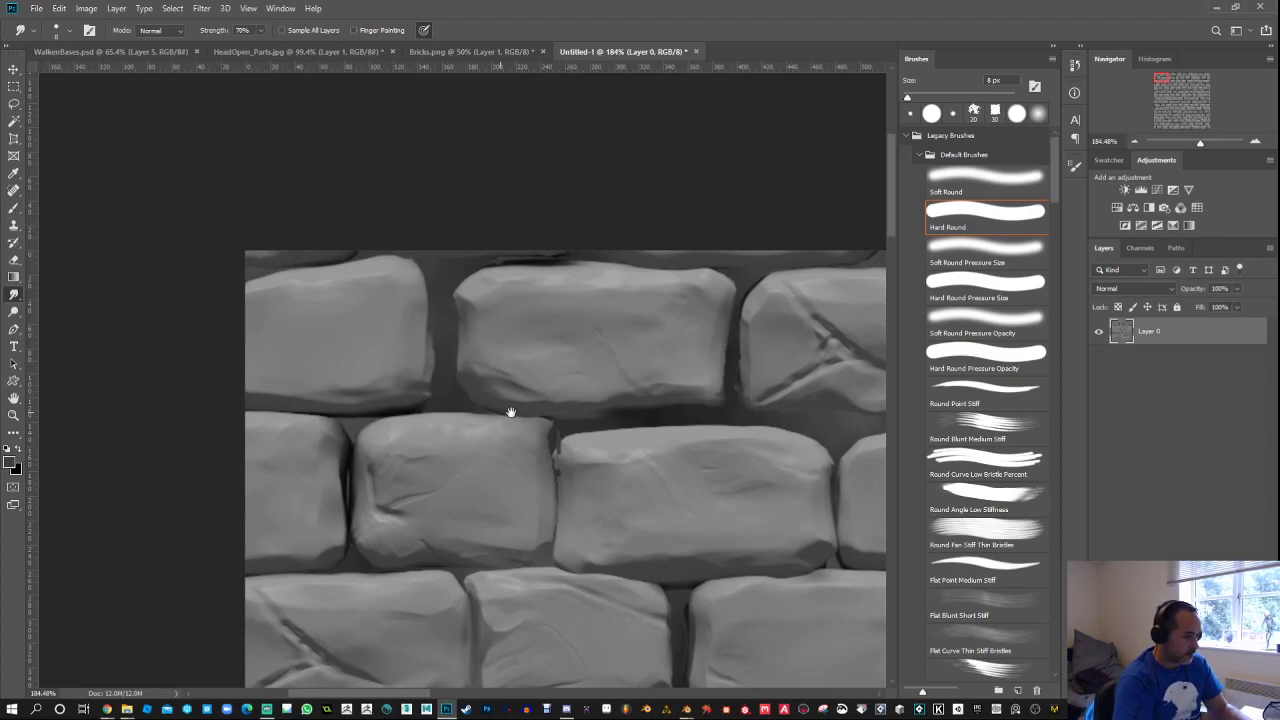
left_click_drag(509, 409, 443, 286)
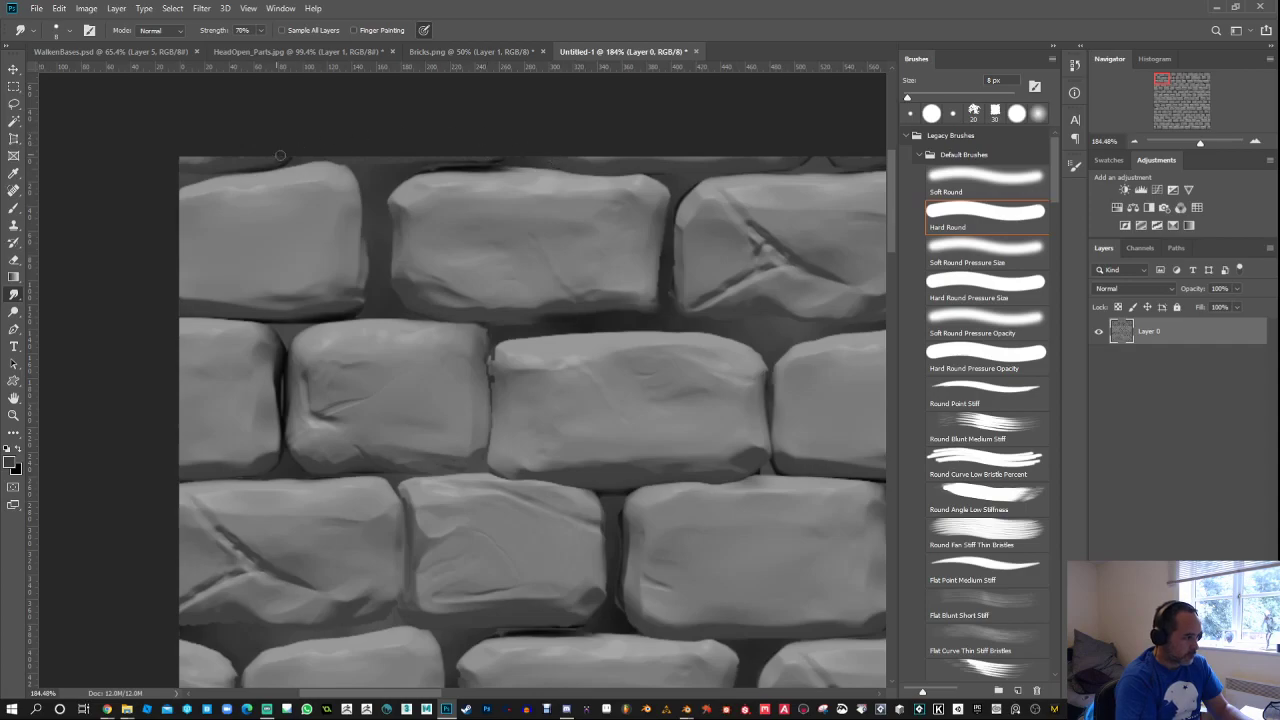
key("ctrl+shift+alt+n")
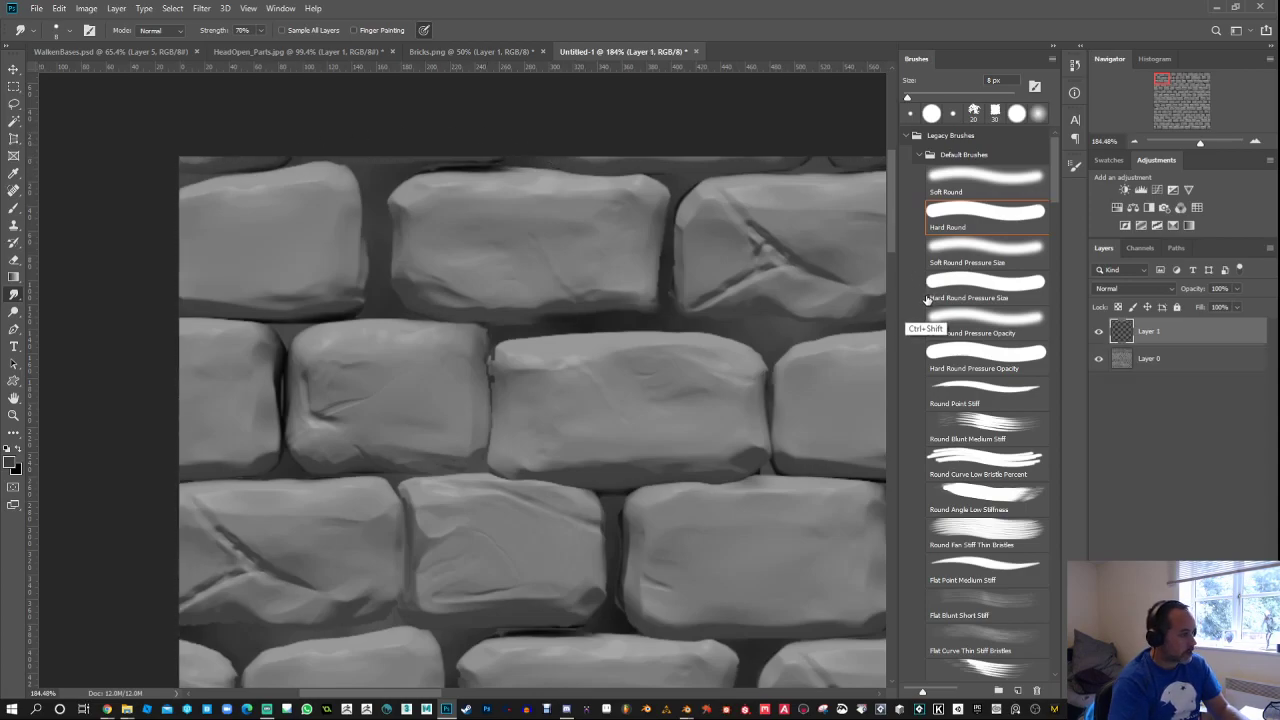
right_click(1117, 338)
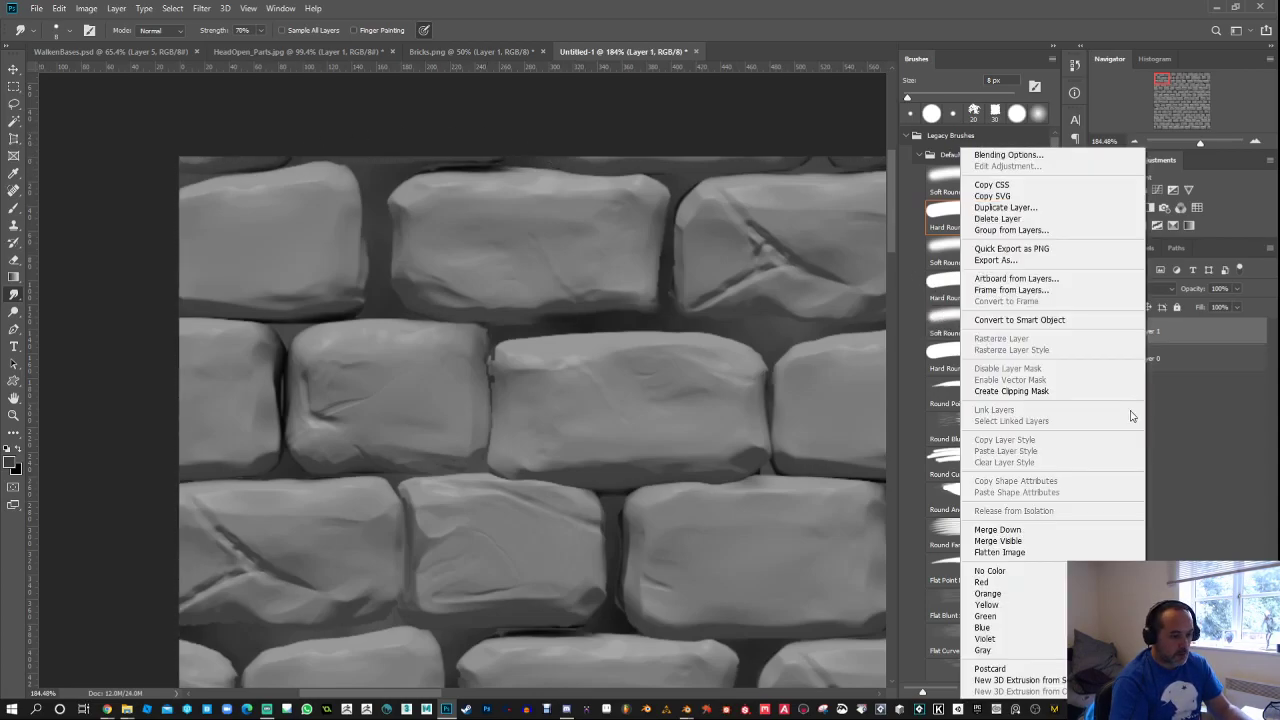
left_click(1032, 528)
Step: Smudge small chips into the second-row bricks near the texture's upper left corner with a 5 px Hard Round brush at 90% strength
left_click_drag(623, 358, 552, 284)
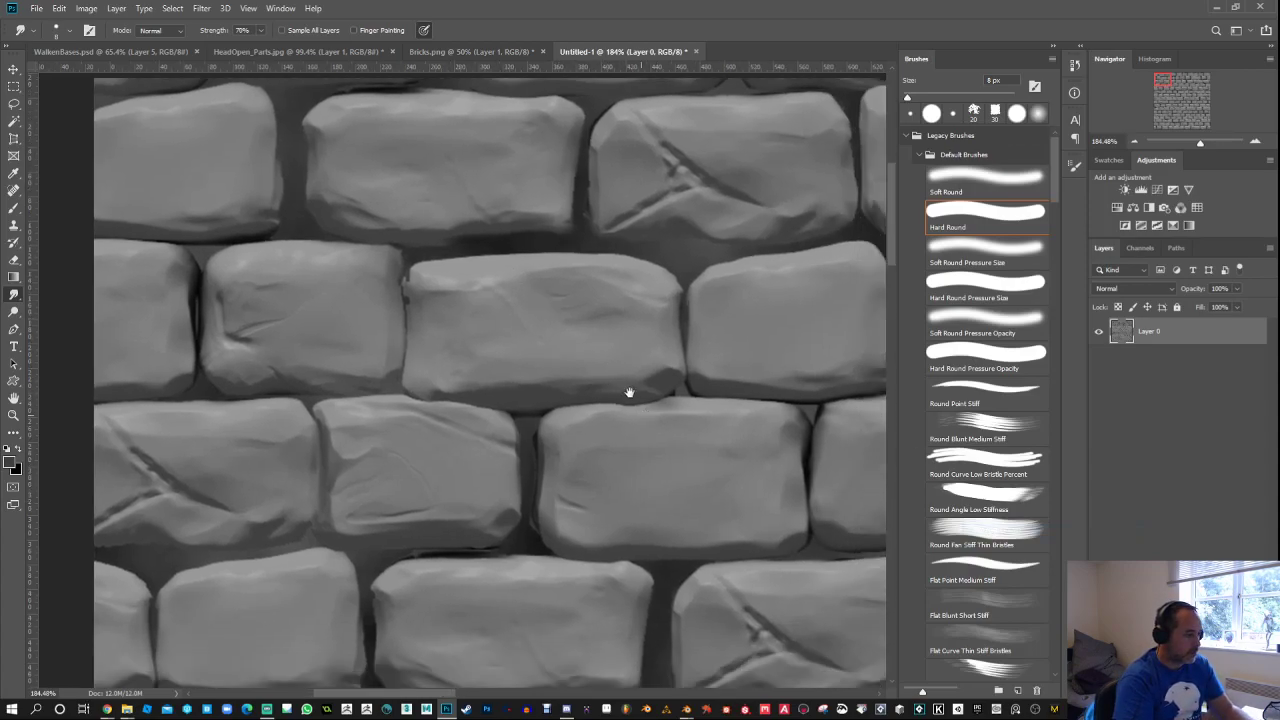
left_click_drag(629, 393, 621, 368)
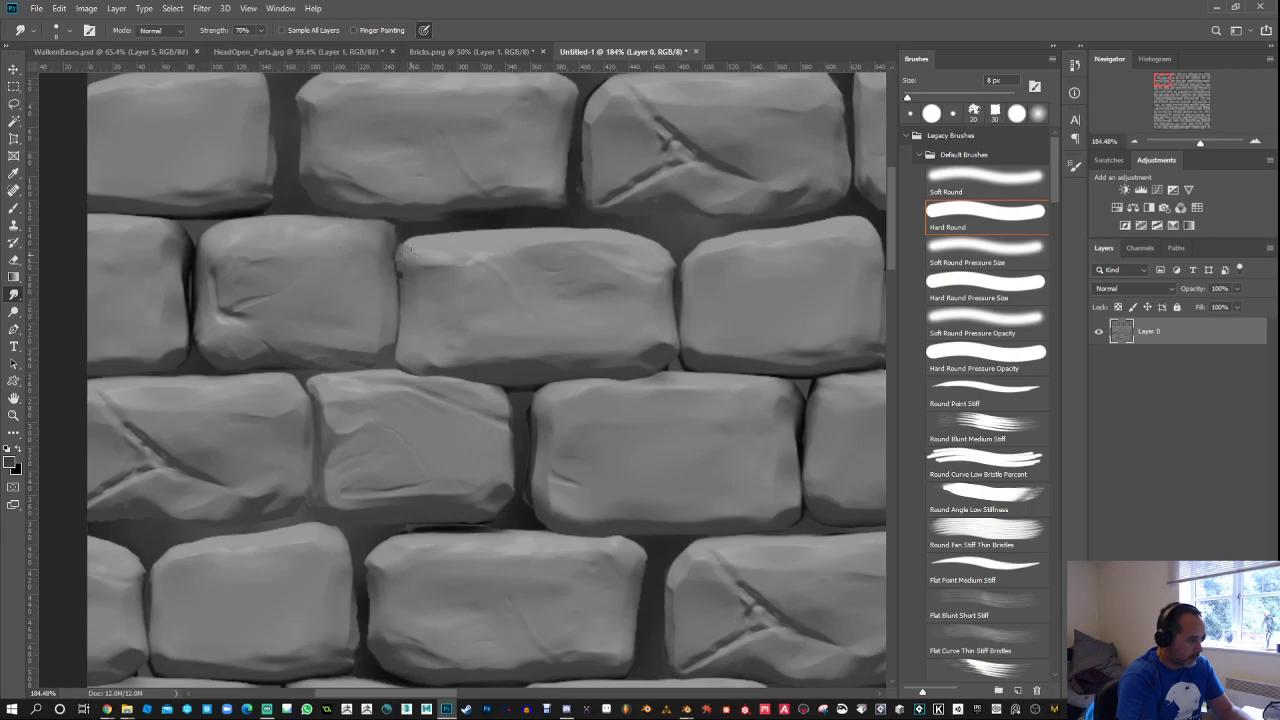
key("bracketleft")
key("bracketleft")
key("bracketleft")
key("9")
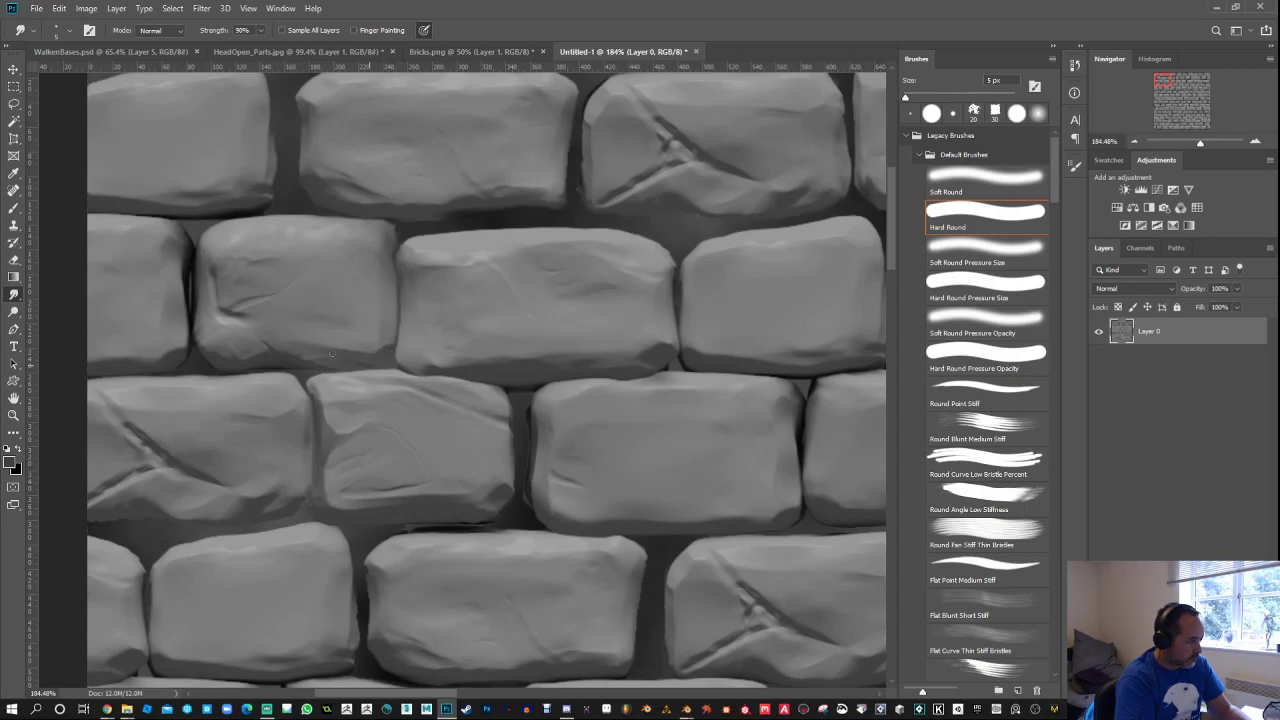
left_click_drag(346, 350, 330, 339)
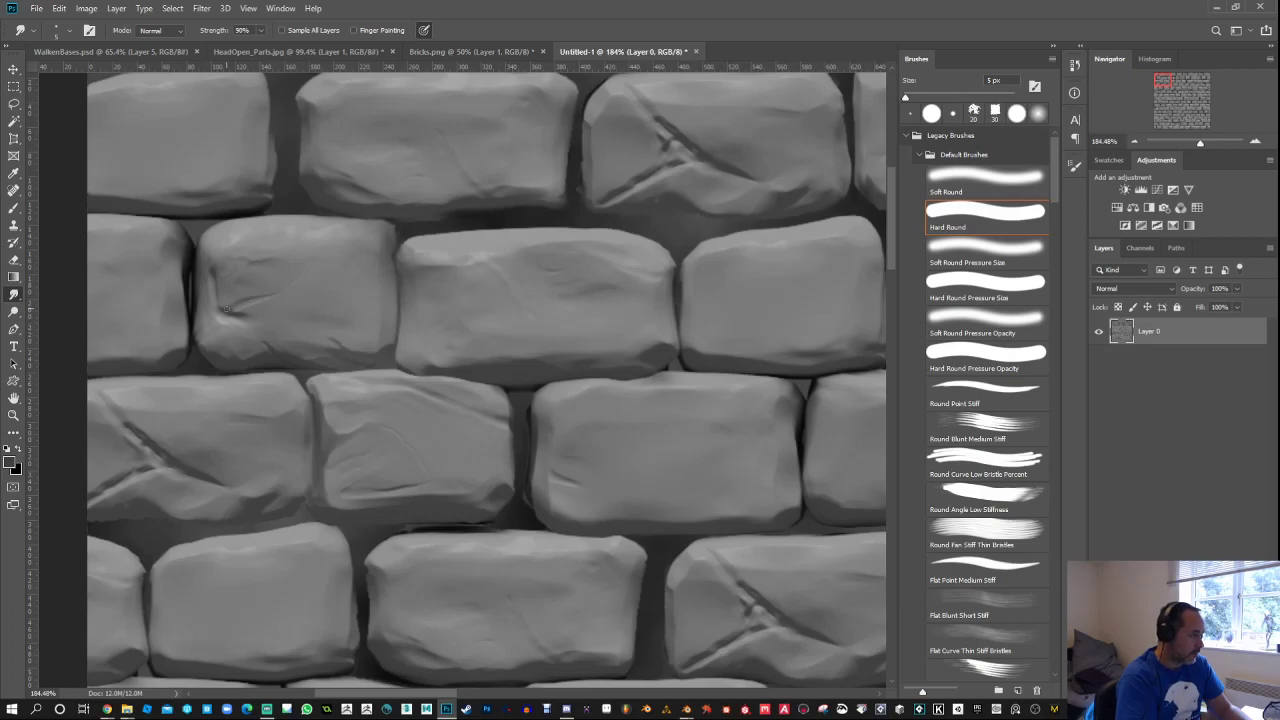
left_click_drag(232, 312, 243, 306)
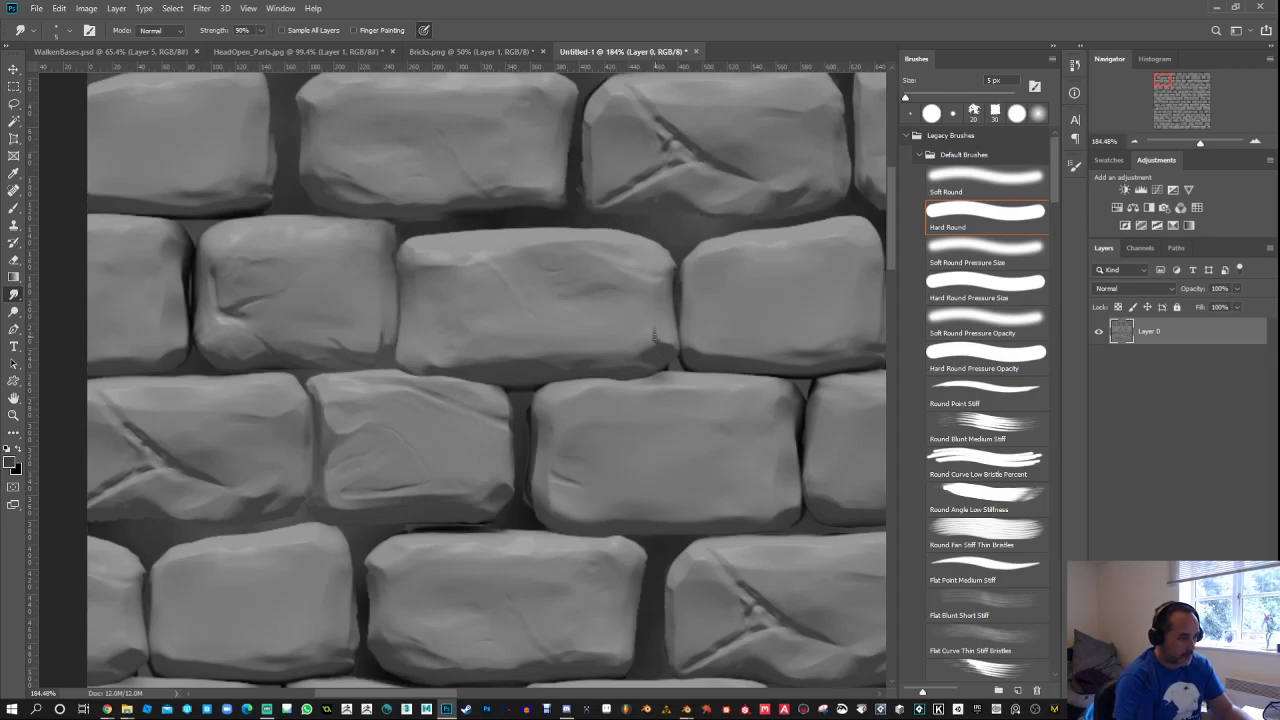
Step: Smudge small chips and uneven notches into the lower edges of the next bricks along the top two rows
left_click_drag(691, 371, 523, 357)
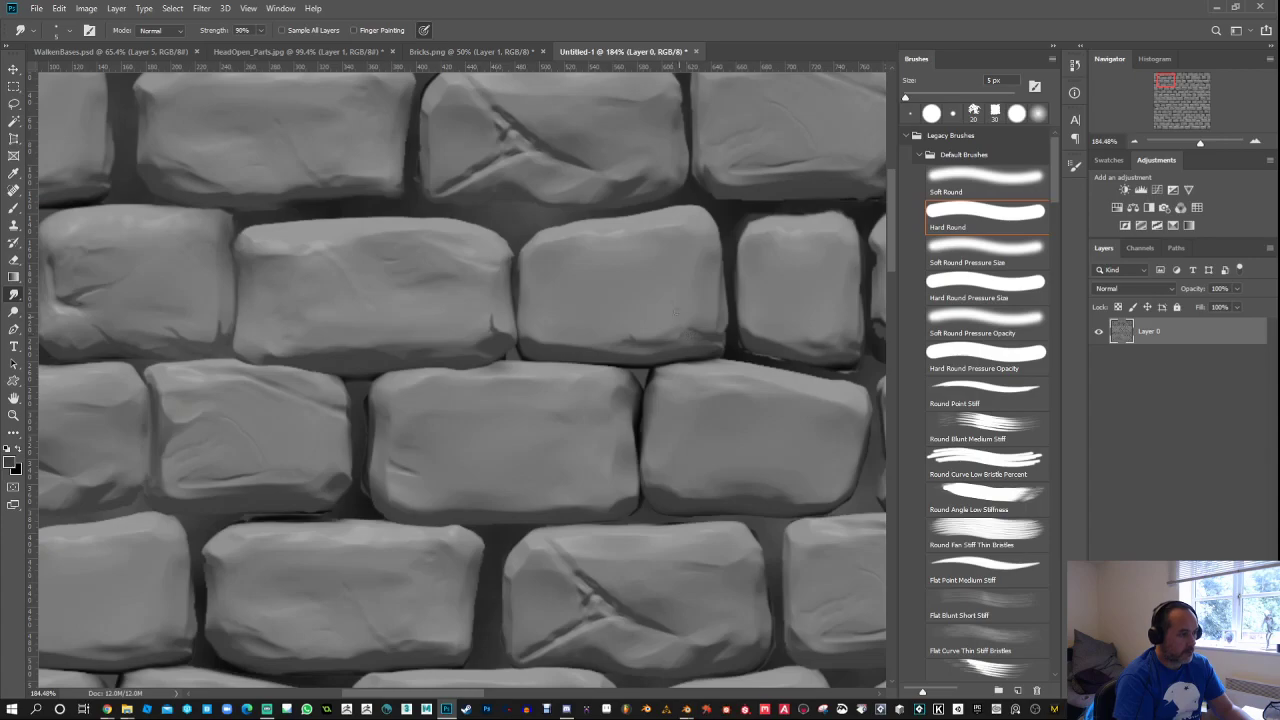
left_click_drag(518, 198, 500, 238)
mouse_move(485, 185)
left_mouse_down()
mouse_move(509, 183)
mouse_move(432, 218)
left_mouse_up()
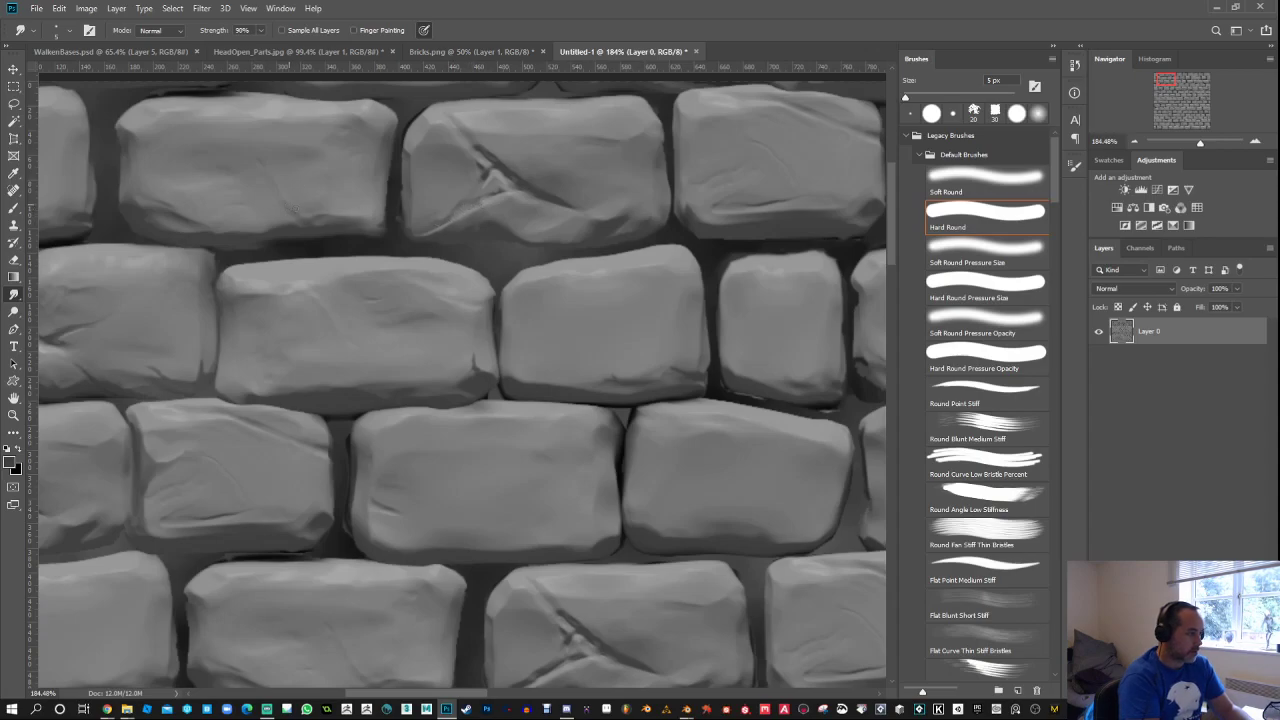
left_click_drag(627, 176, 553, 254)
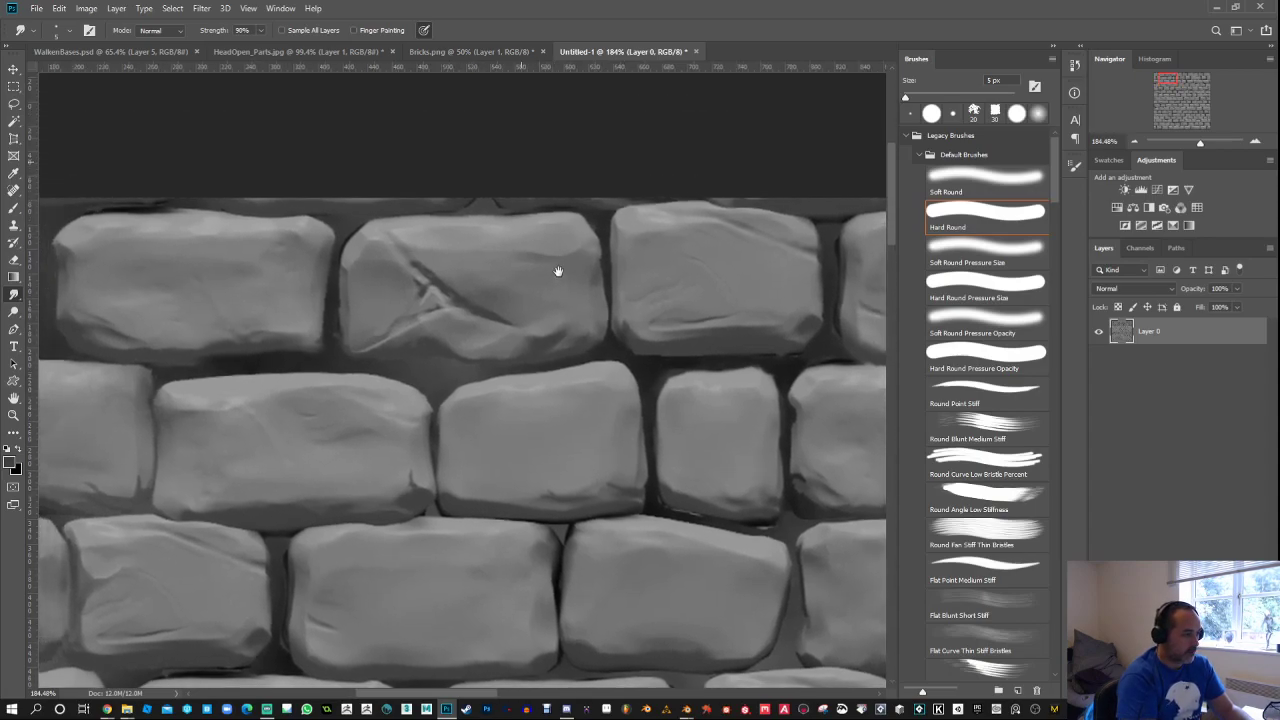
mouse_move(590, 323)
left_mouse_down()
mouse_move(528, 257)
mouse_move(535, 265)
left_mouse_up()
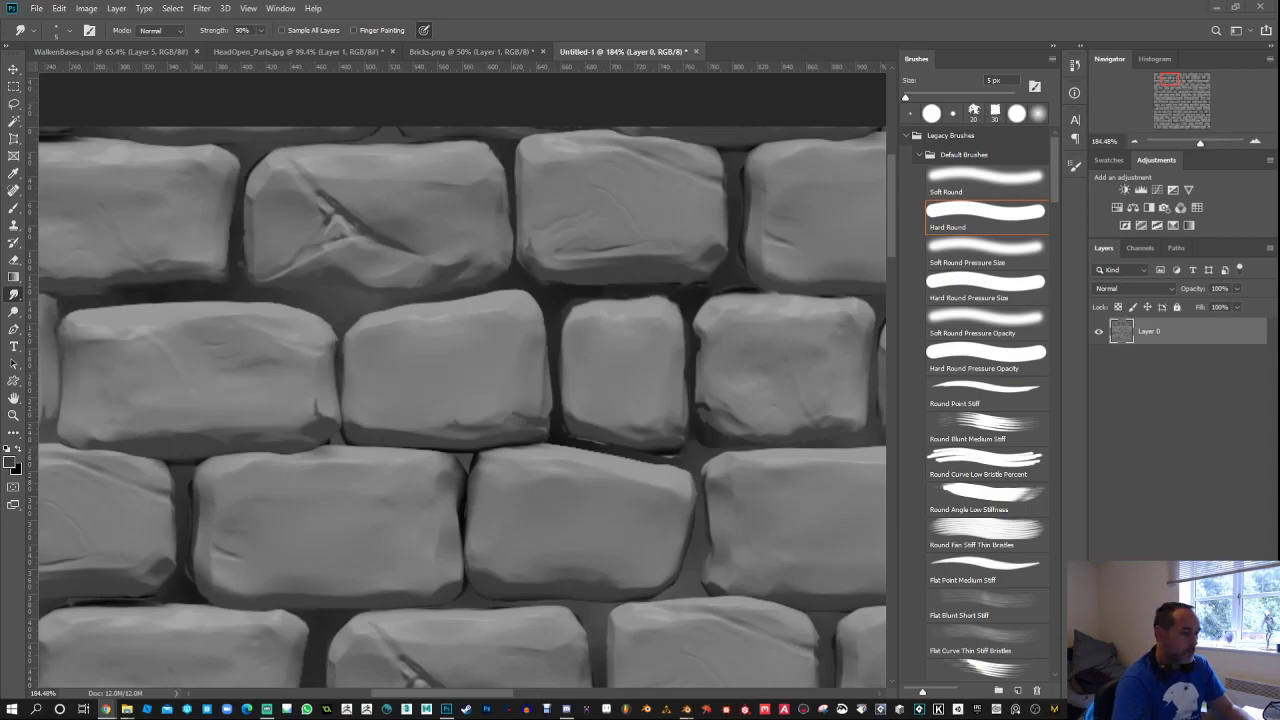
Step: Smudge worn, chipped edges into the creased top-row brick and the cracked second-row brick farther along
left_click(716, 267)
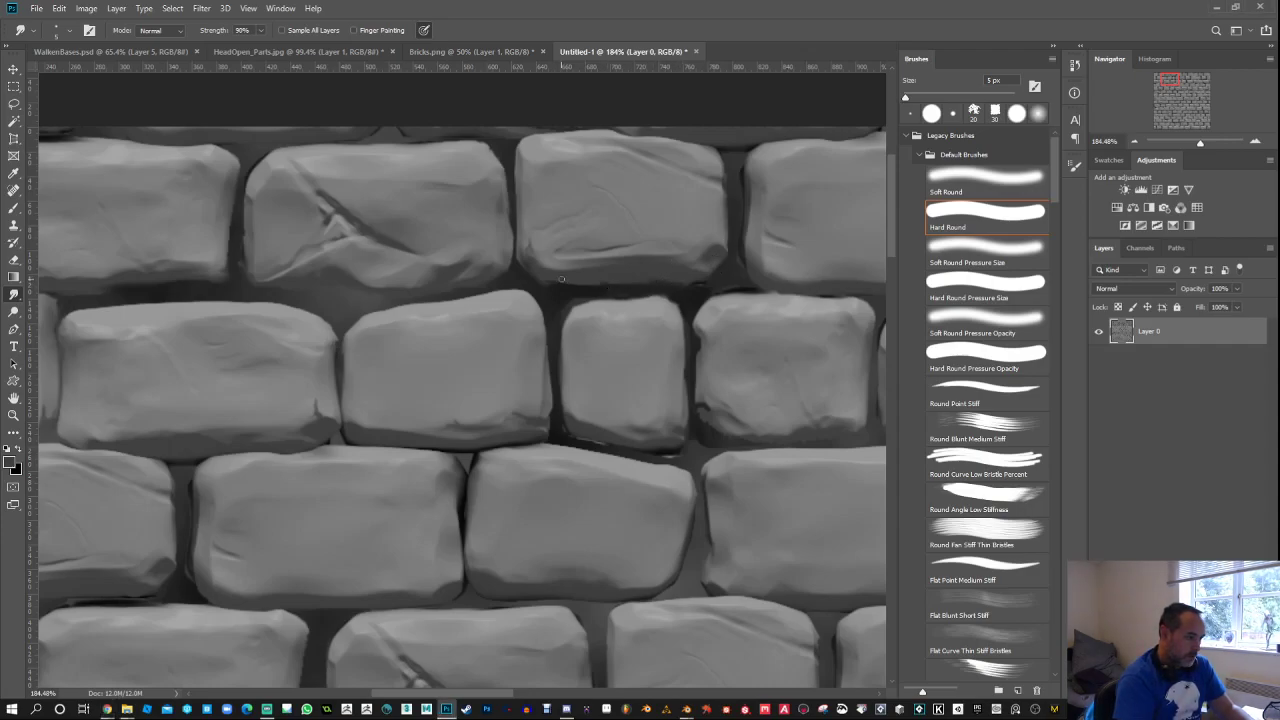
left_click_drag(694, 285, 609, 307)
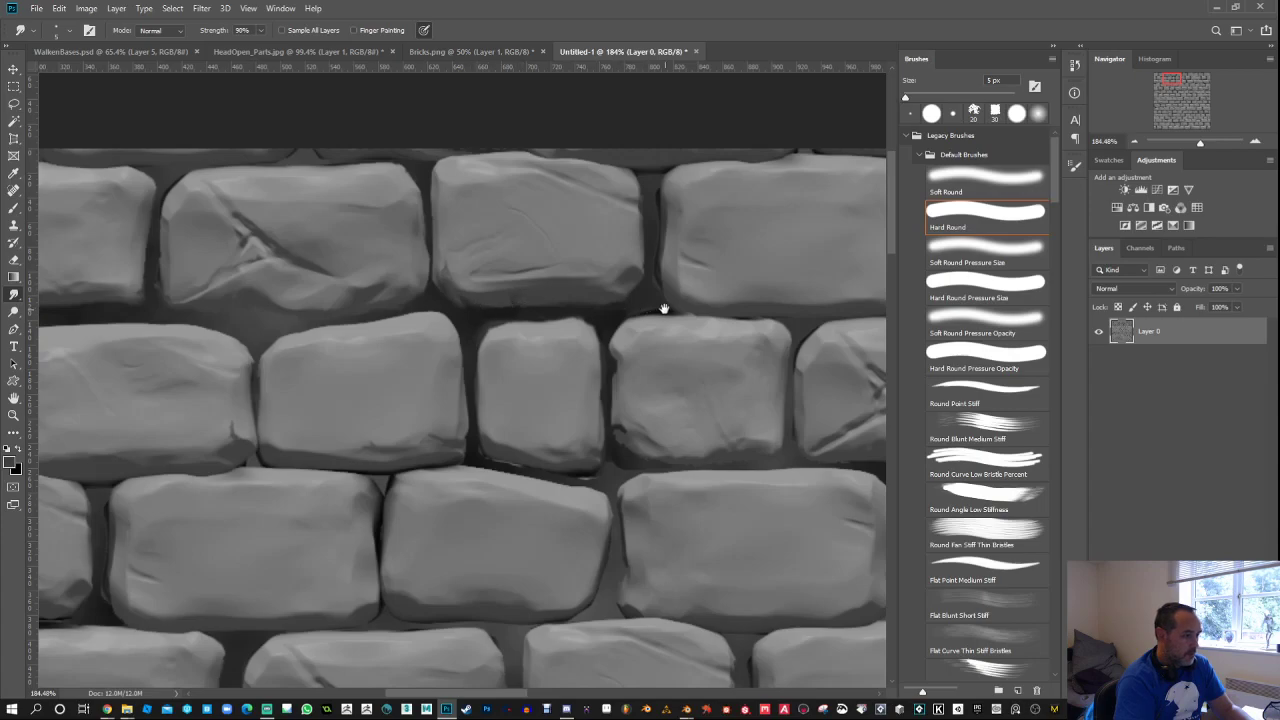
left_click_drag(660, 298, 465, 301)
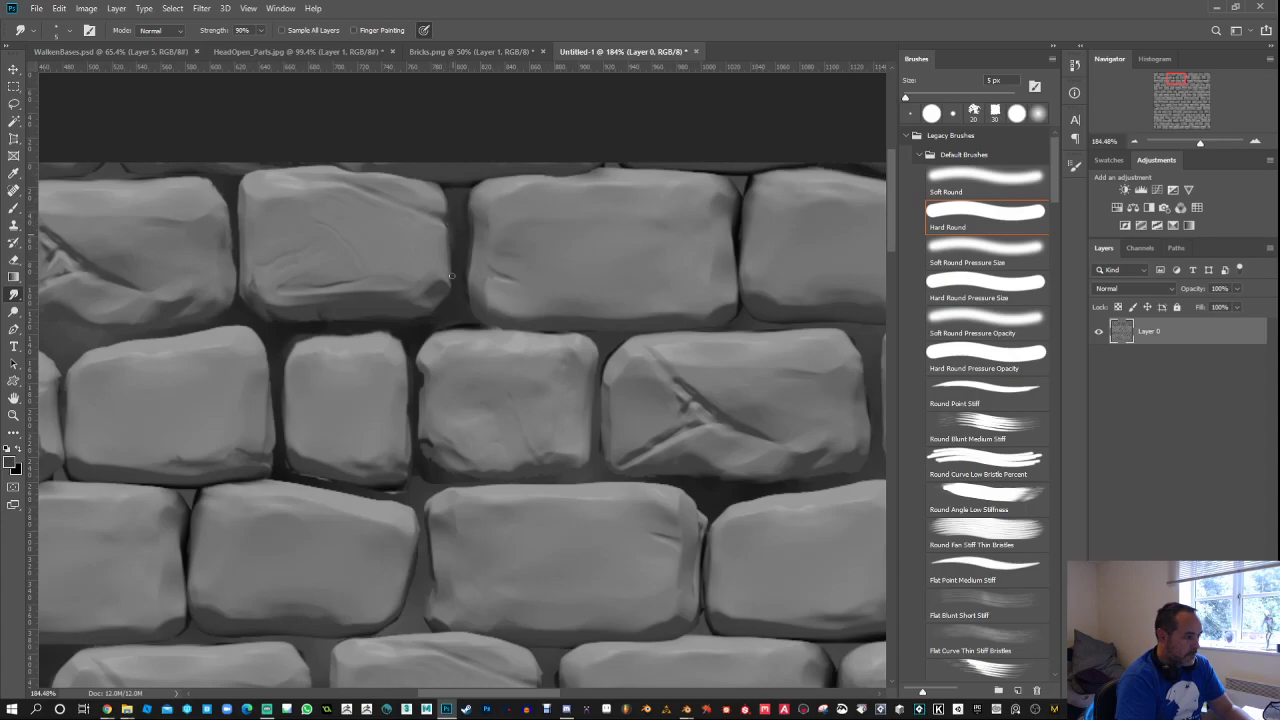
left_click_drag(671, 319, 627, 311)
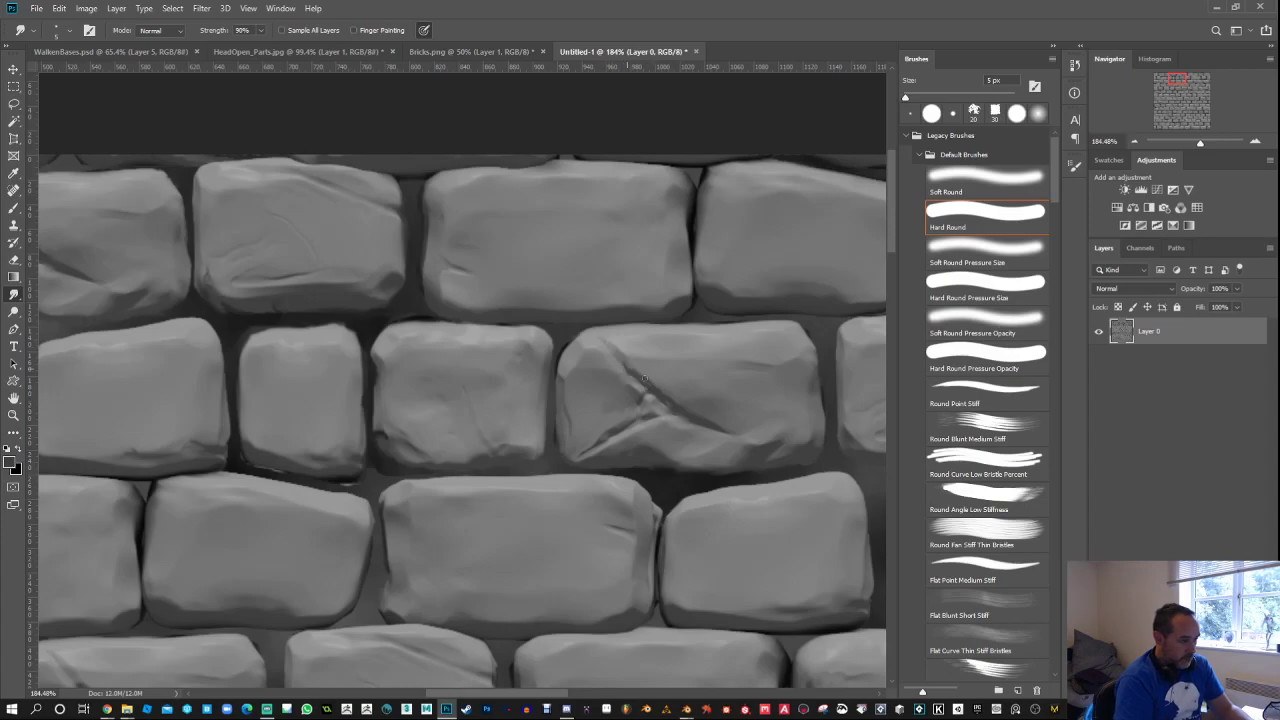
left_click_drag(750, 420, 656, 363)
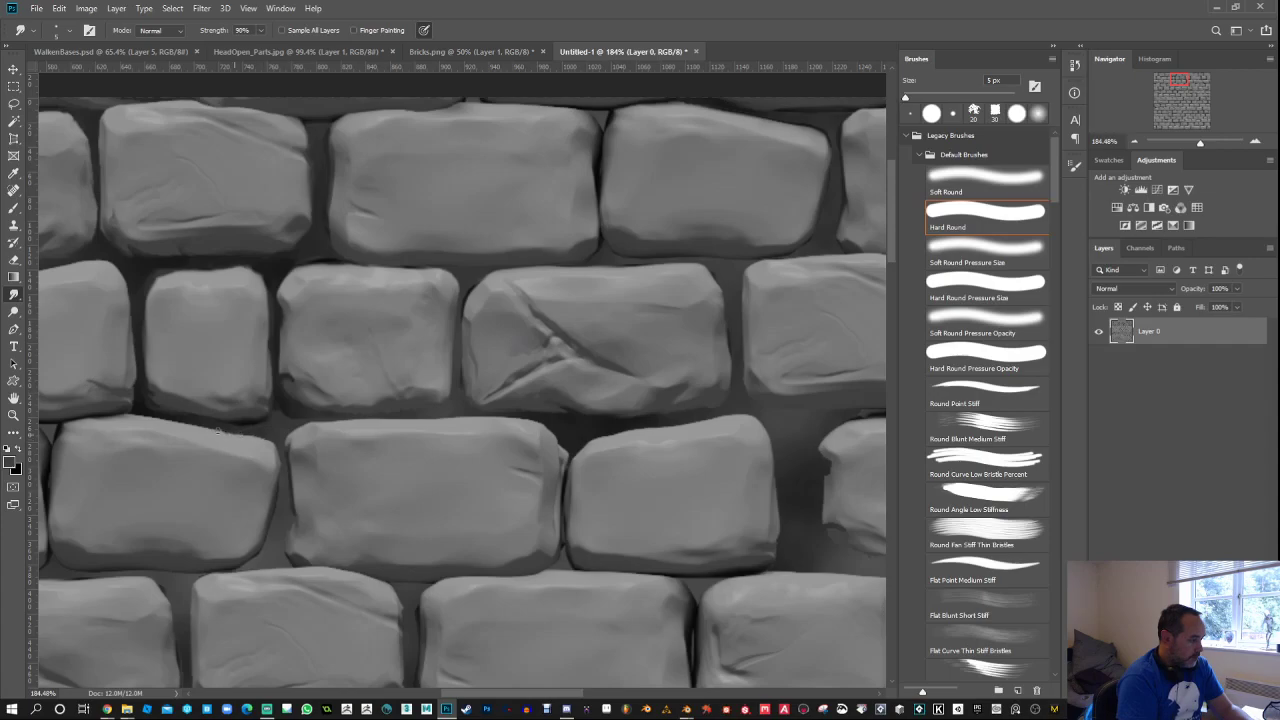
Step: Smudge a notch into the upper edge of the sloped third-row brick, undoing the last stray stroke
left_click_drag(234, 434, 197, 440)
mouse_move(222, 436)
left_mouse_down()
mouse_move(198, 433)
mouse_move(209, 434)
left_mouse_up()
left_click_drag(227, 422, 334, 439)
key("ctrl+z")
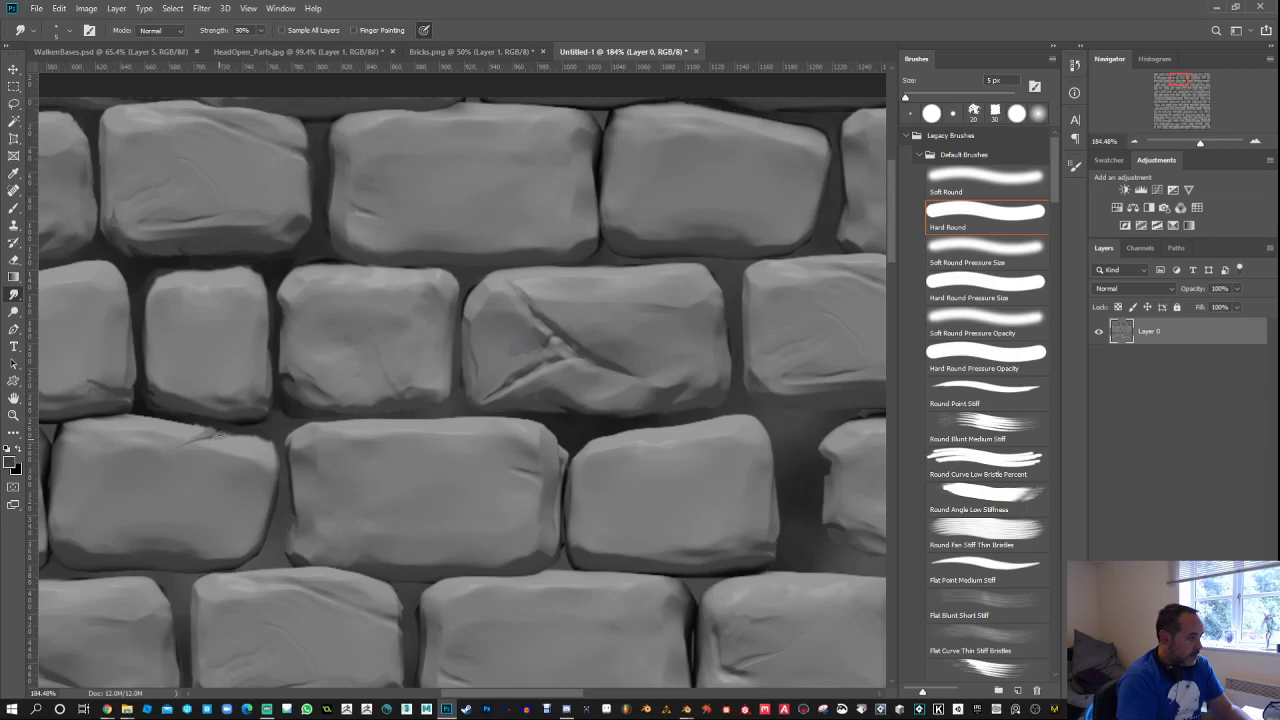
Step: Paint a light highlight beside the notch with a 9 px Soft Round brush at 90% opacity, sampling light grey from a brick edge
key("b")
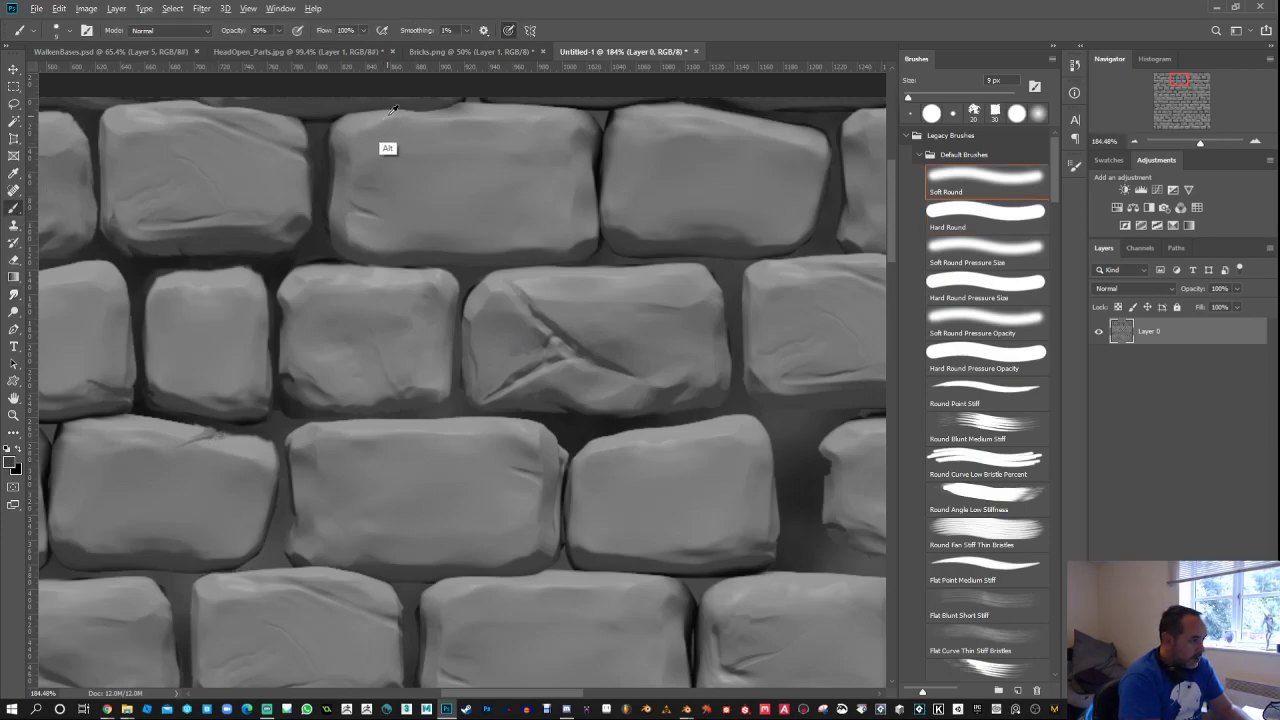
left_click(392, 110, "alt")
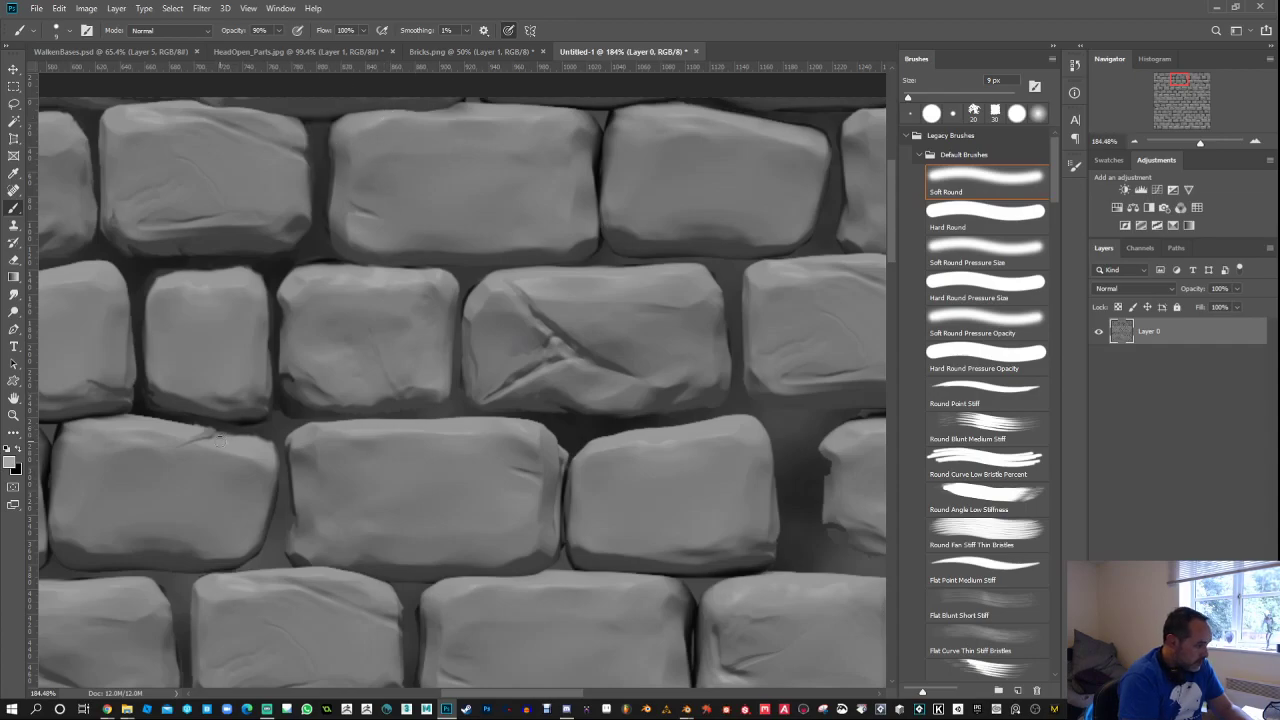
left_click_drag(219, 441, 268, 465)
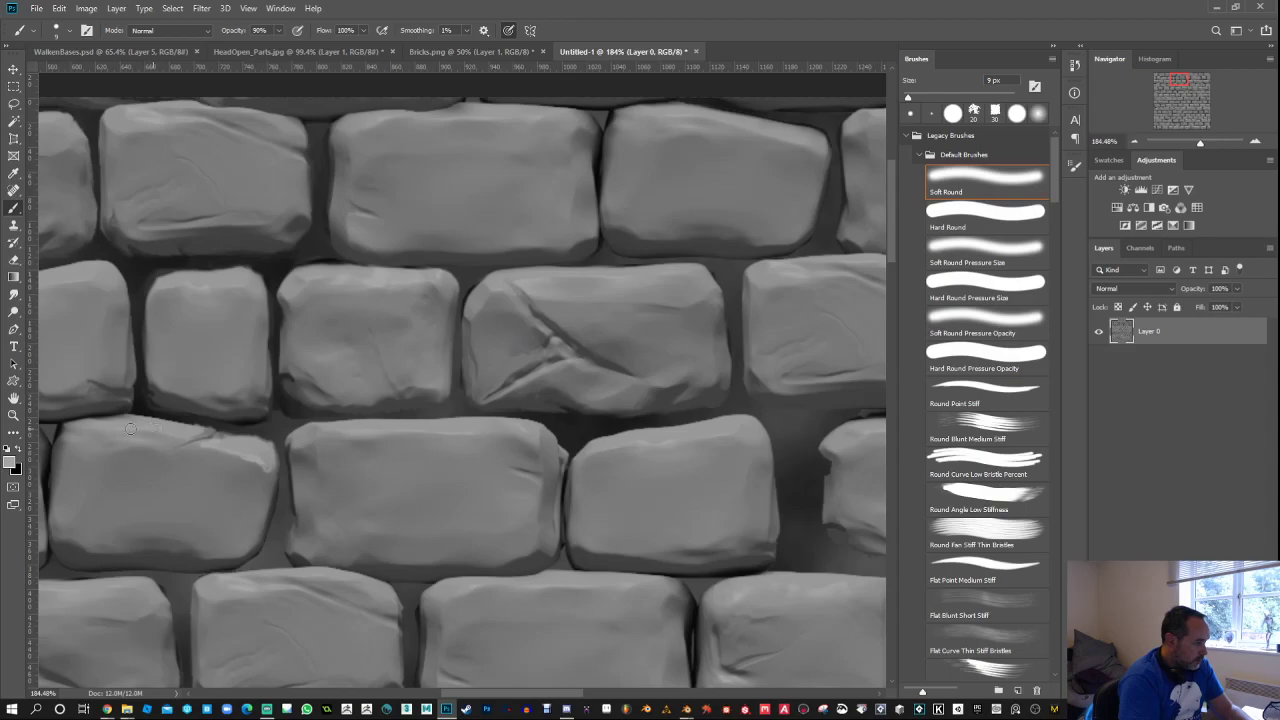
Step: Paint a chipped recess on the same brick's face with a light lower curve and a darker sampled-grey upper line and fill
mouse_move(134, 513)
left_mouse_down()
mouse_move(224, 511)
mouse_move(188, 520)
mouse_move(128, 501)
left_mouse_up()
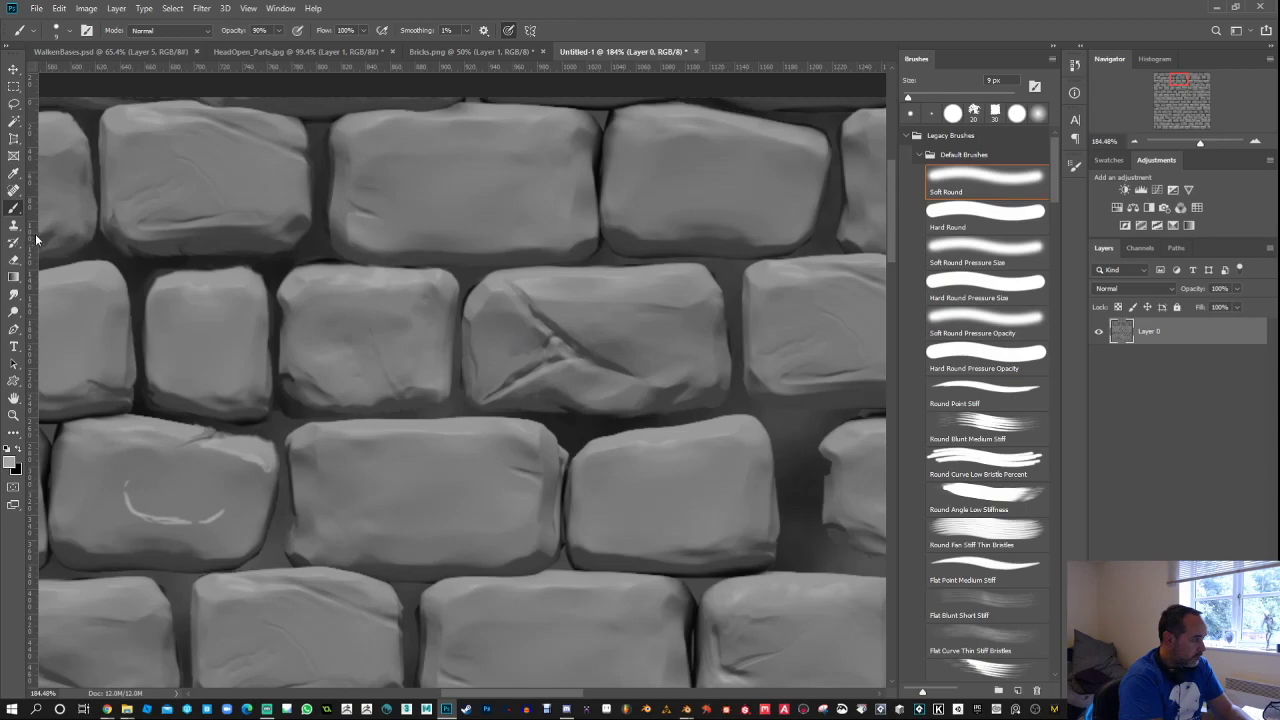
key("alt")
left_click(213, 448, "alt")
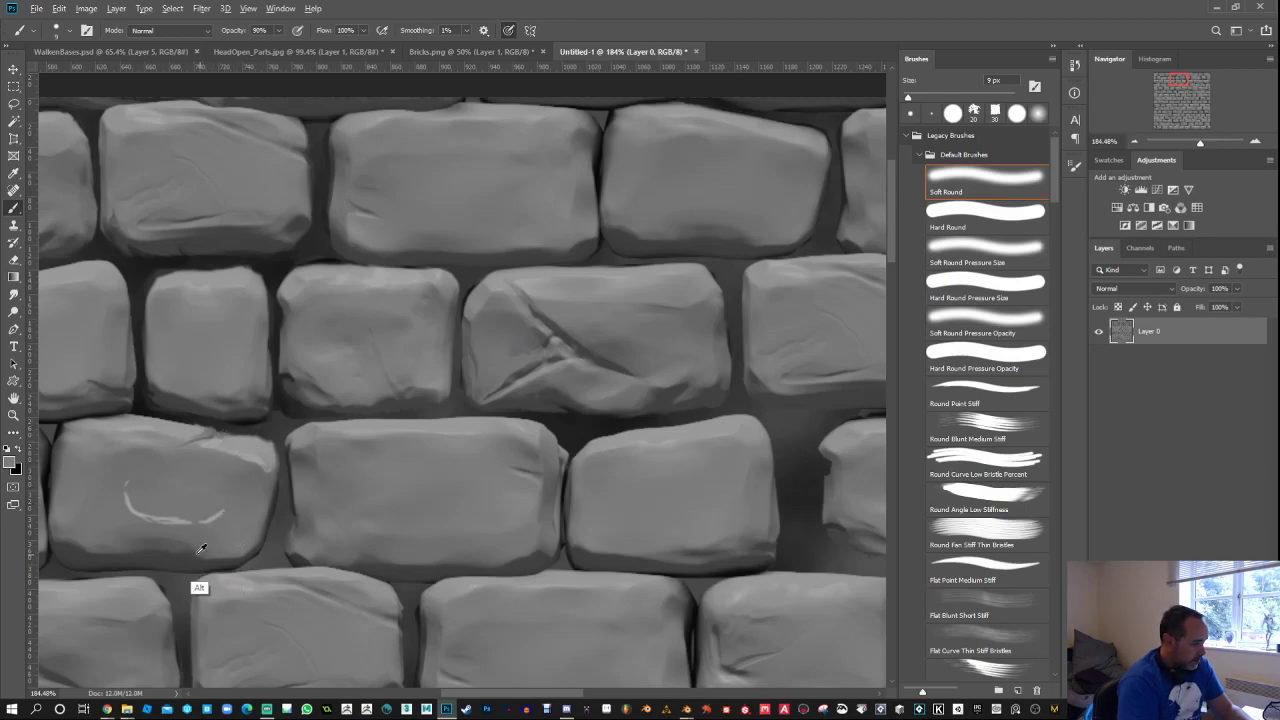
left_click_drag(230, 500, 147, 461)
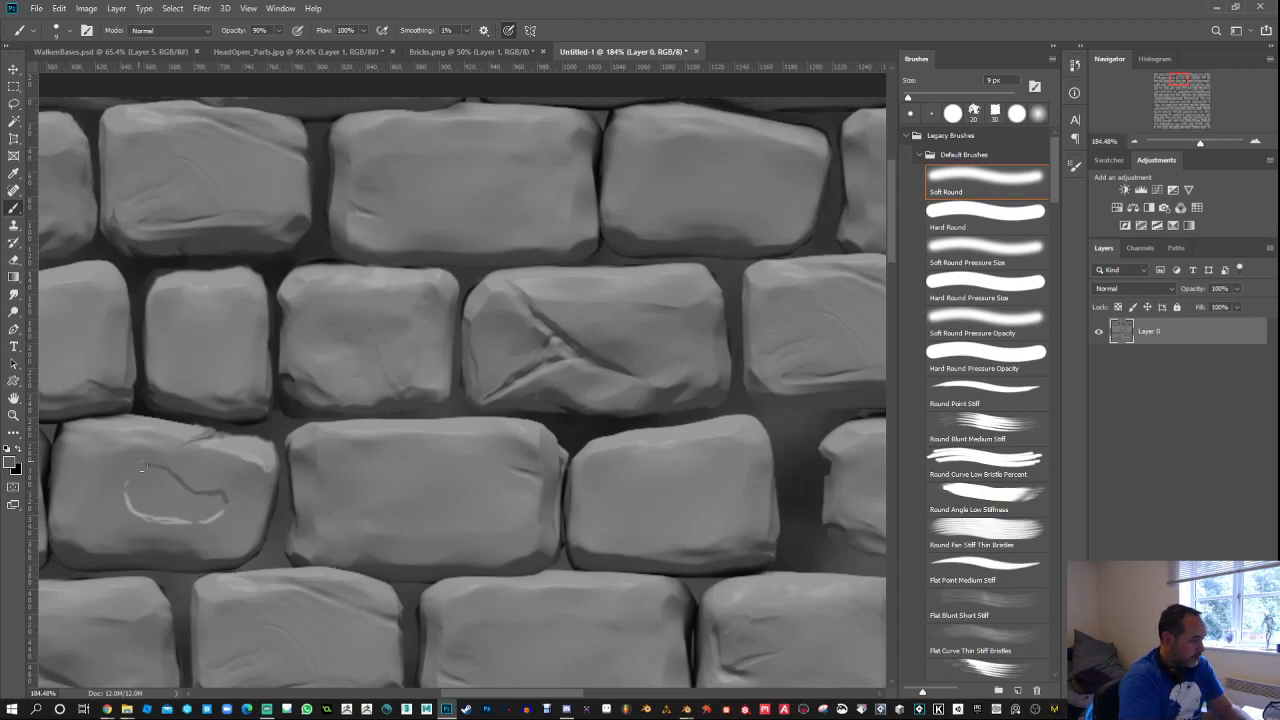
left_click_drag(172, 492, 200, 508)
Step: Soften the recess on the sloped third-row brick's face with the Smudge tool at 15 px and 50% strength
left_click(13, 295)
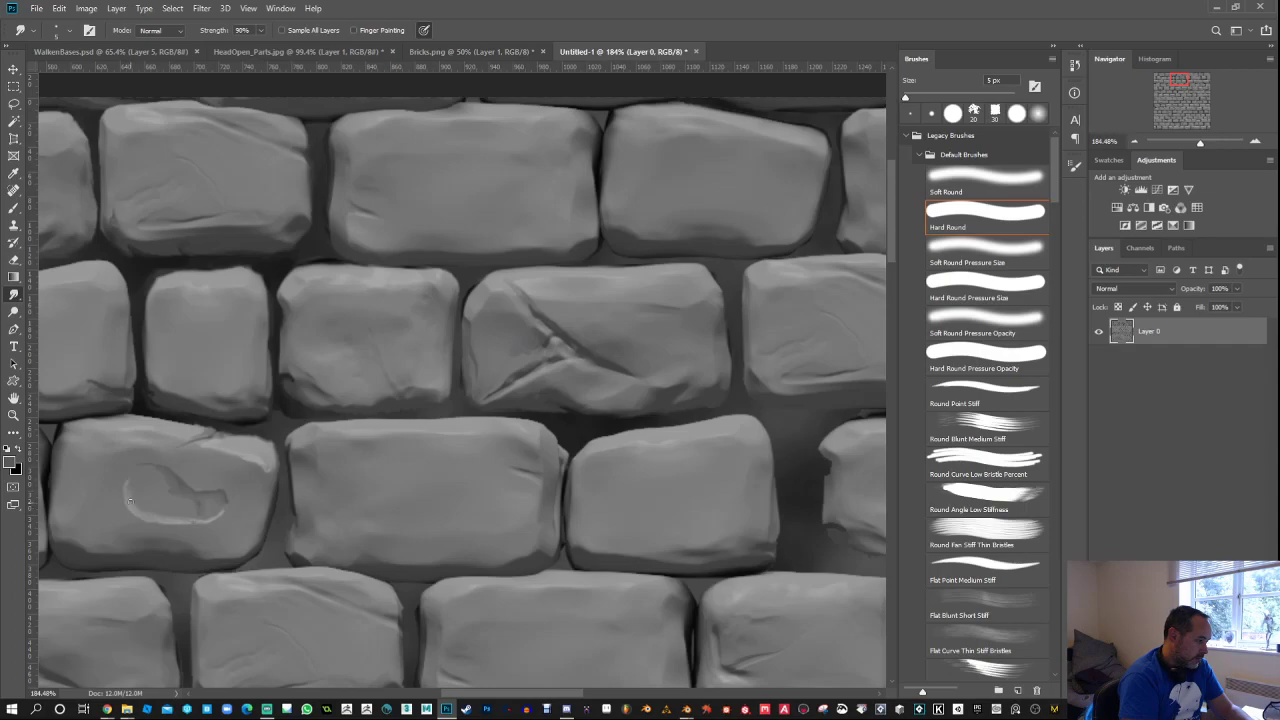
key("]")
key("]")
key("]")
key("]")
key("]")
key("]")
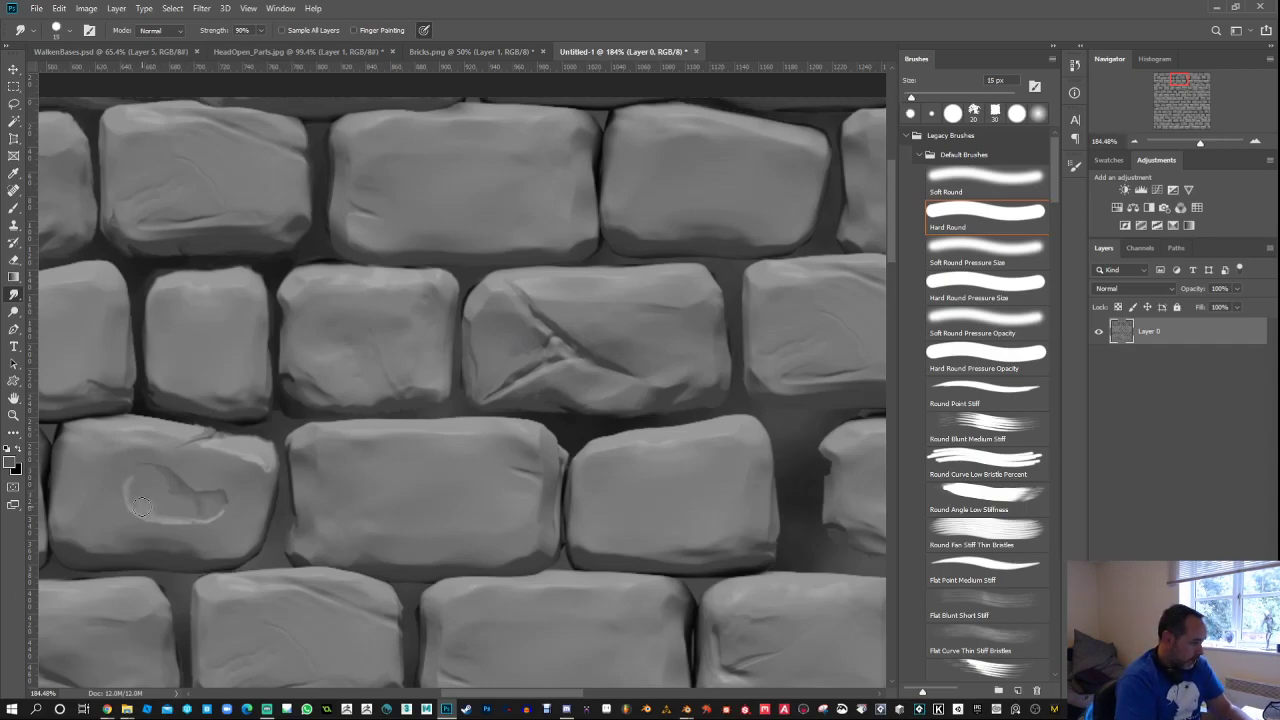
key("5")
left_click_drag(164, 479, 119, 479)
scroll(334, 445, "right", 2)
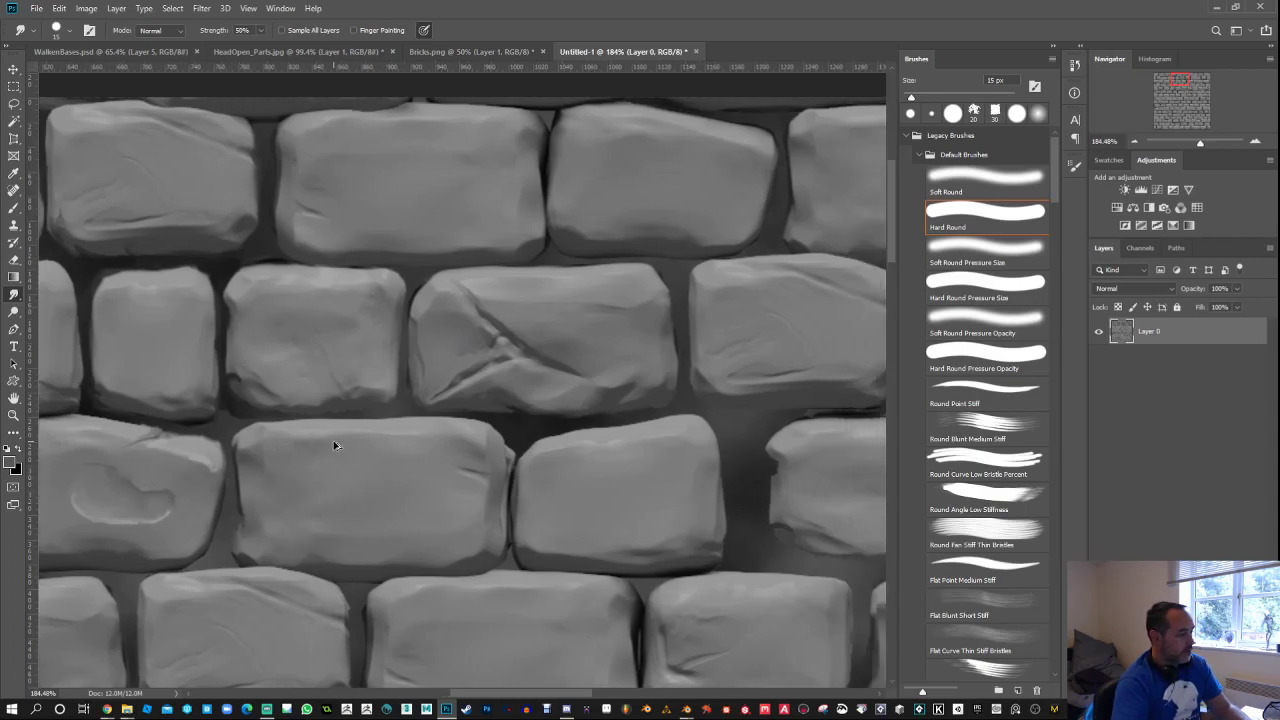
scroll(334, 445, "down", 5)
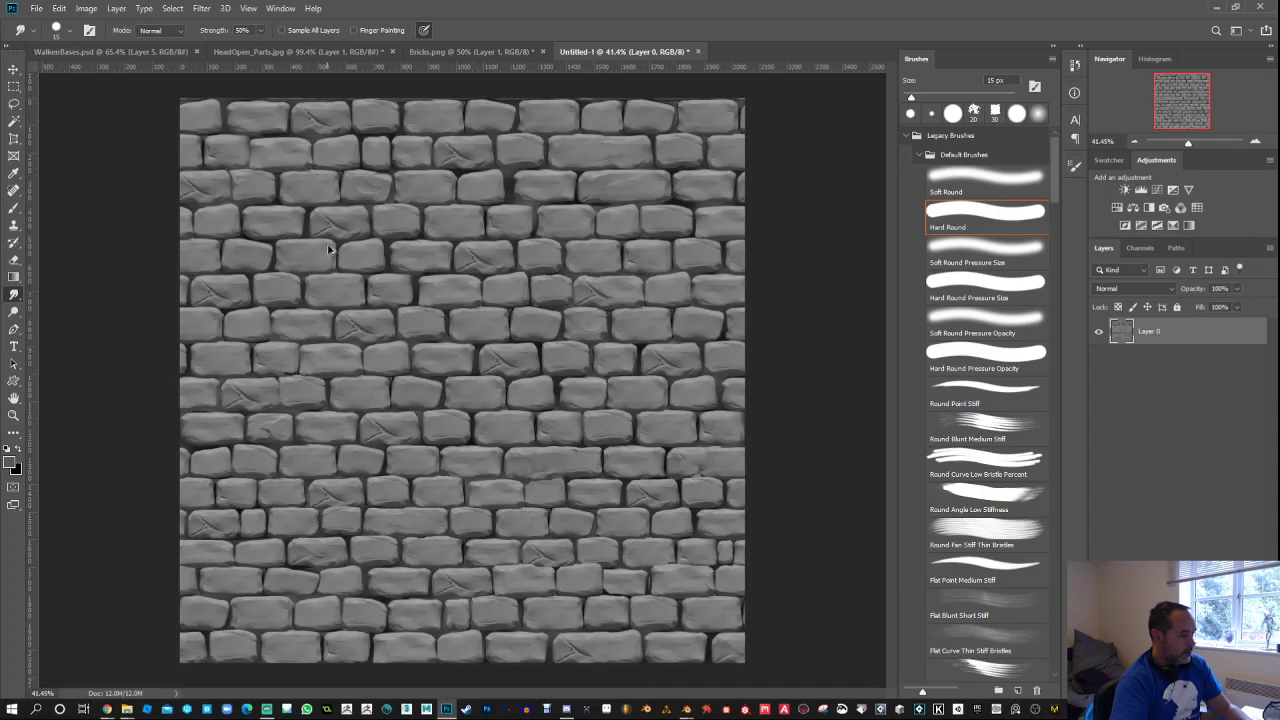
scroll(367, 190, "up", 1)
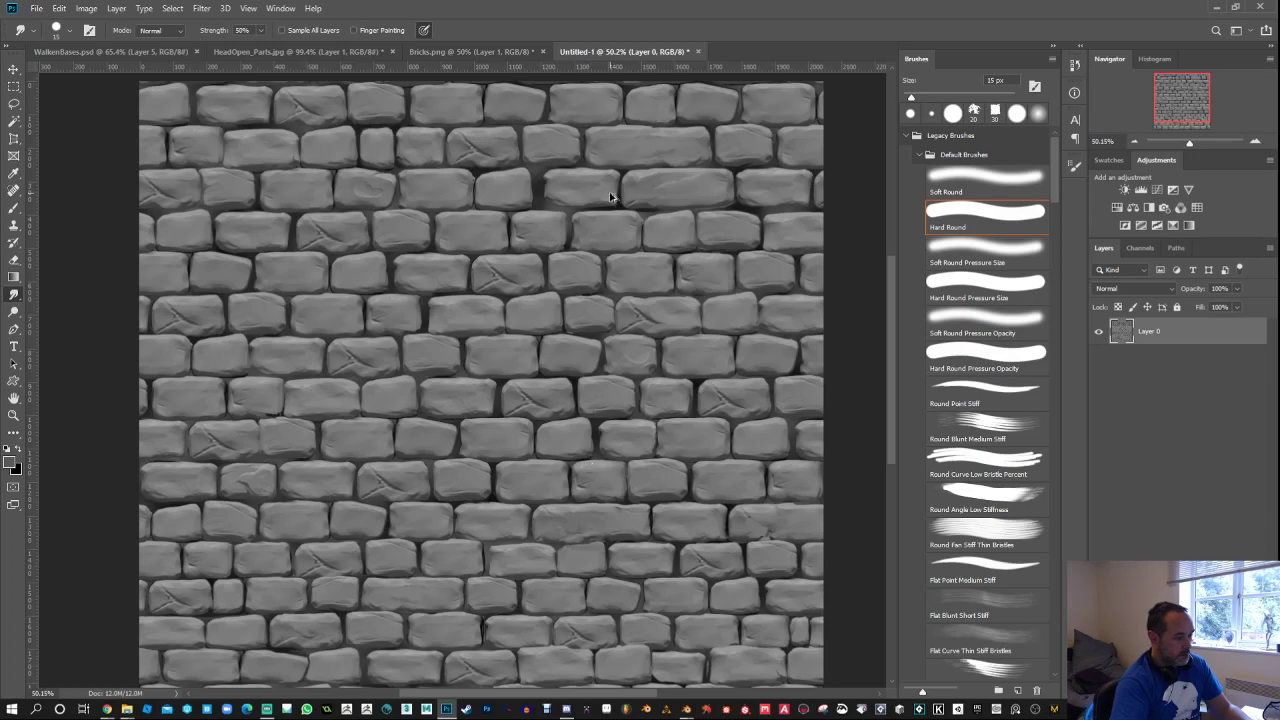
Step: Try painting an oval recess on the adjacent wide third-row brick with a #d5d5d5 lower rim and a sampled dark-grey upper edge
scroll(390, 219, "up", 5)
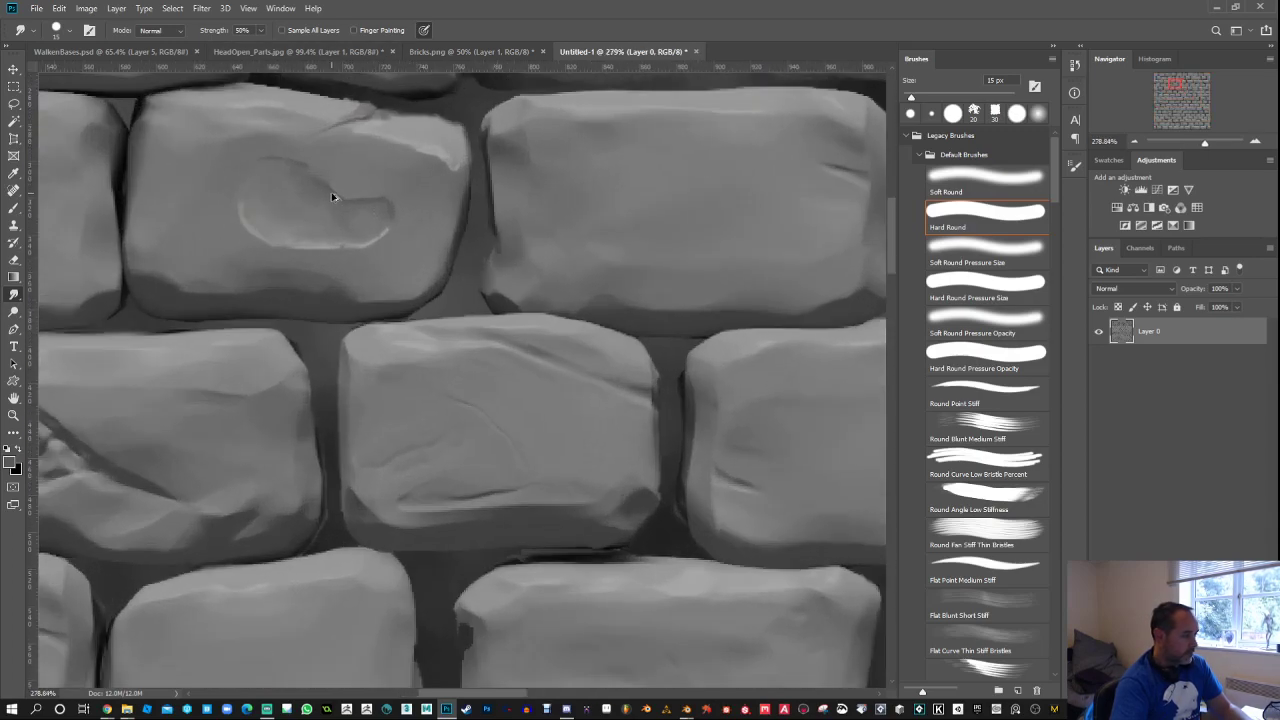
left_click(13, 208)
left_click(434, 152, "alt")
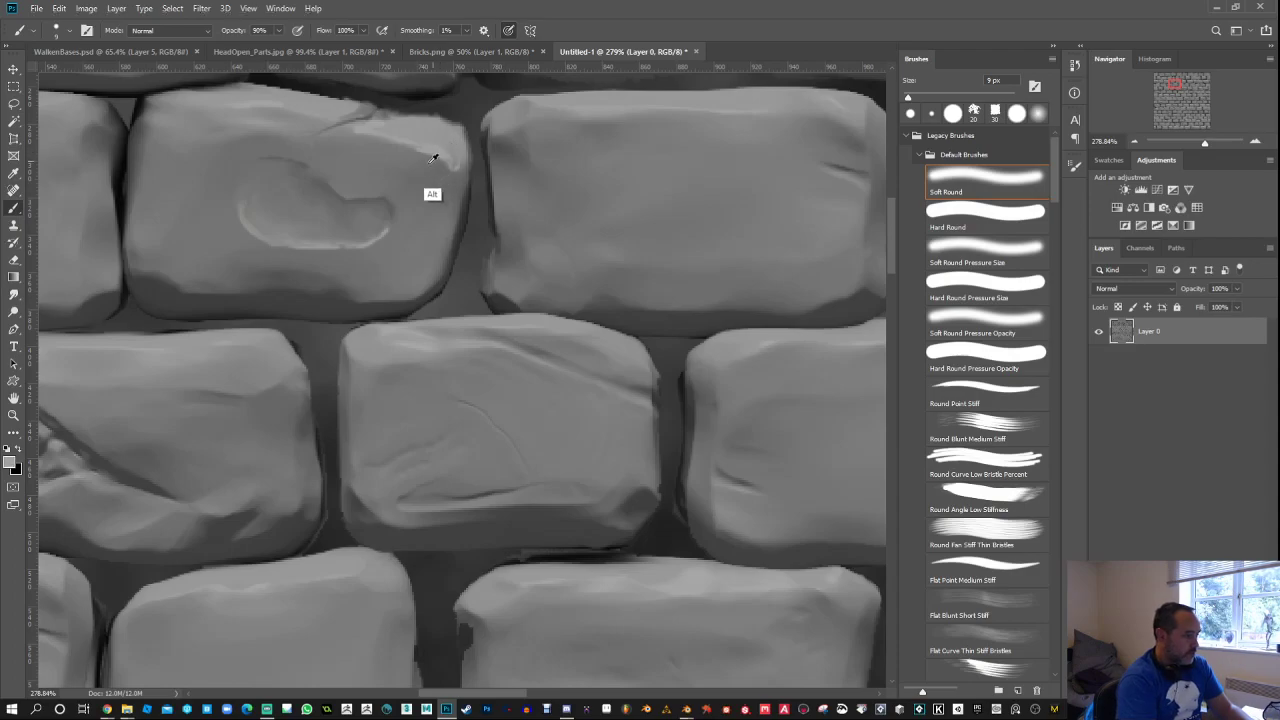
left_click(11, 461)
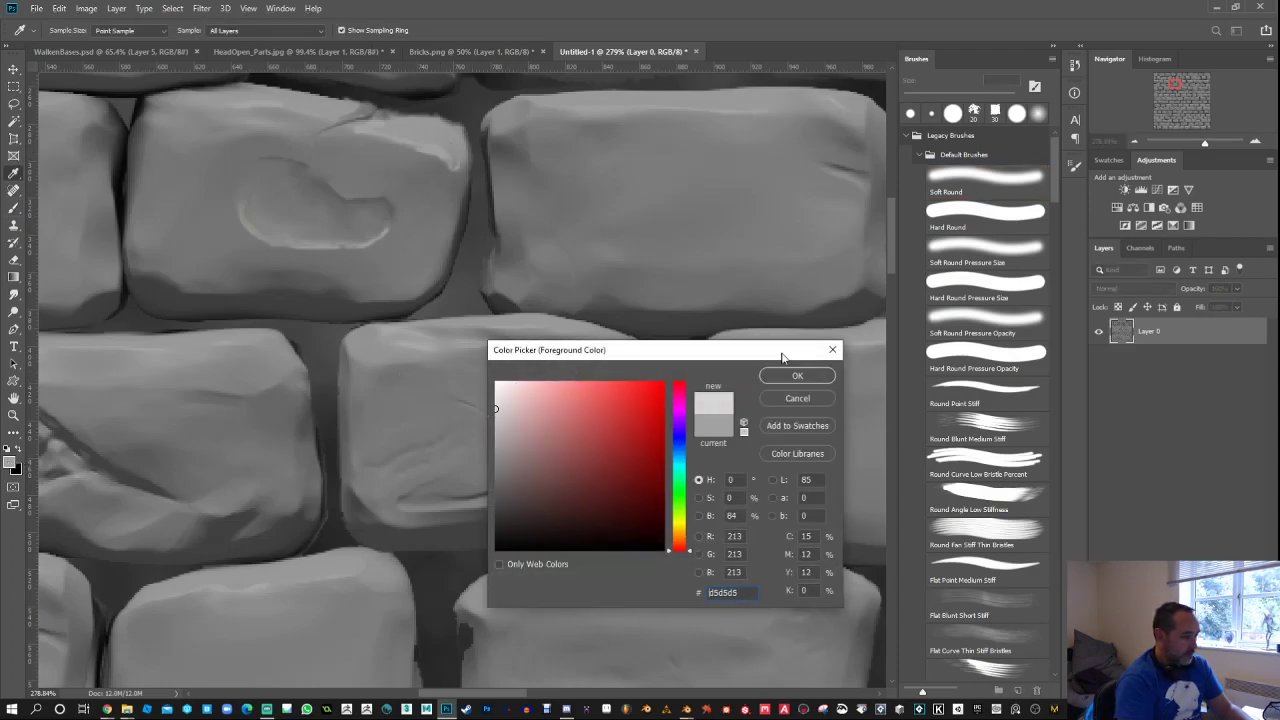
left_click(797, 375)
mouse_move(603, 208)
left_mouse_down()
mouse_move(640, 261)
mouse_move(729, 242)
mouse_move(822, 307)
mouse_move(699, 193)
mouse_move(639, 183)
mouse_move(605, 201)
mouse_move(624, 244)
mouse_move(630, 233)
mouse_move(645, 249)
mouse_move(693, 249)
mouse_move(718, 229)
mouse_move(704, 209)
mouse_move(607, 220)
left_mouse_up()
left_click(814, 312, "alt")
left_click(13, 295)
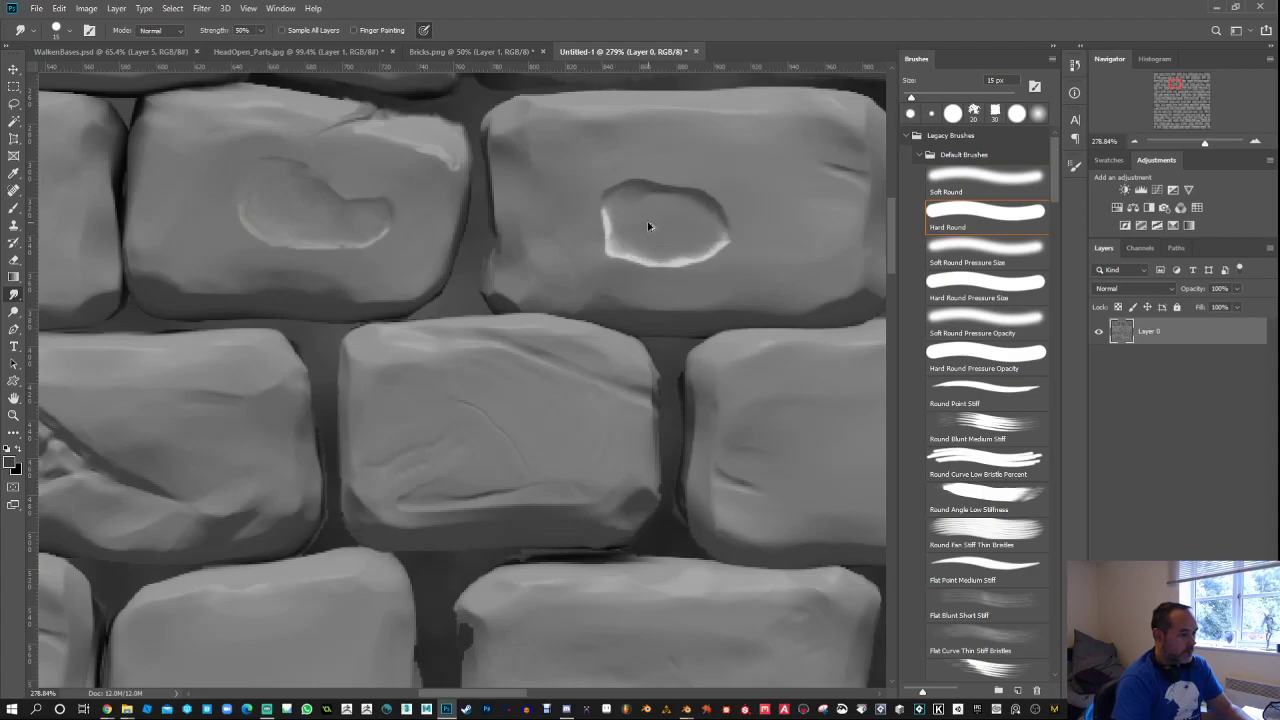
Step: Undo the oval recess painted on the wide third-row brick
scroll(520, 300, "down", 10)
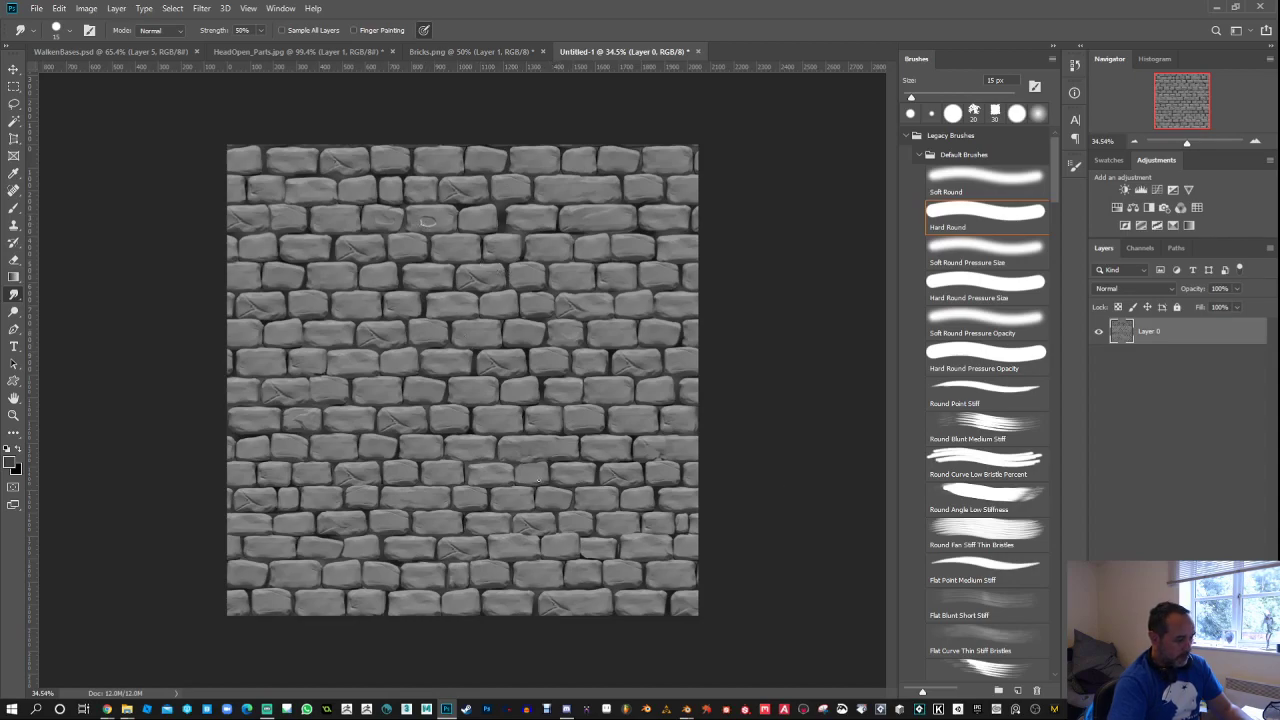
scroll(420, 172, "up", 8)
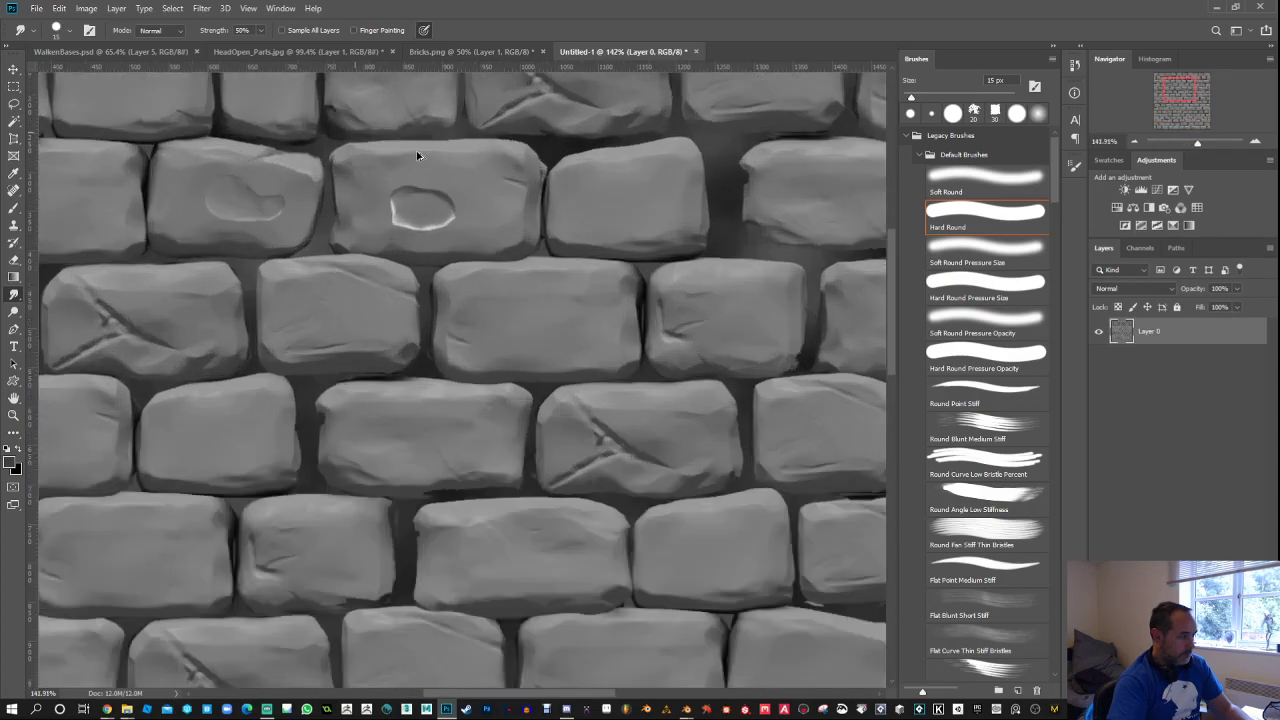
key("ctrl+z")
key("ctrl+z")
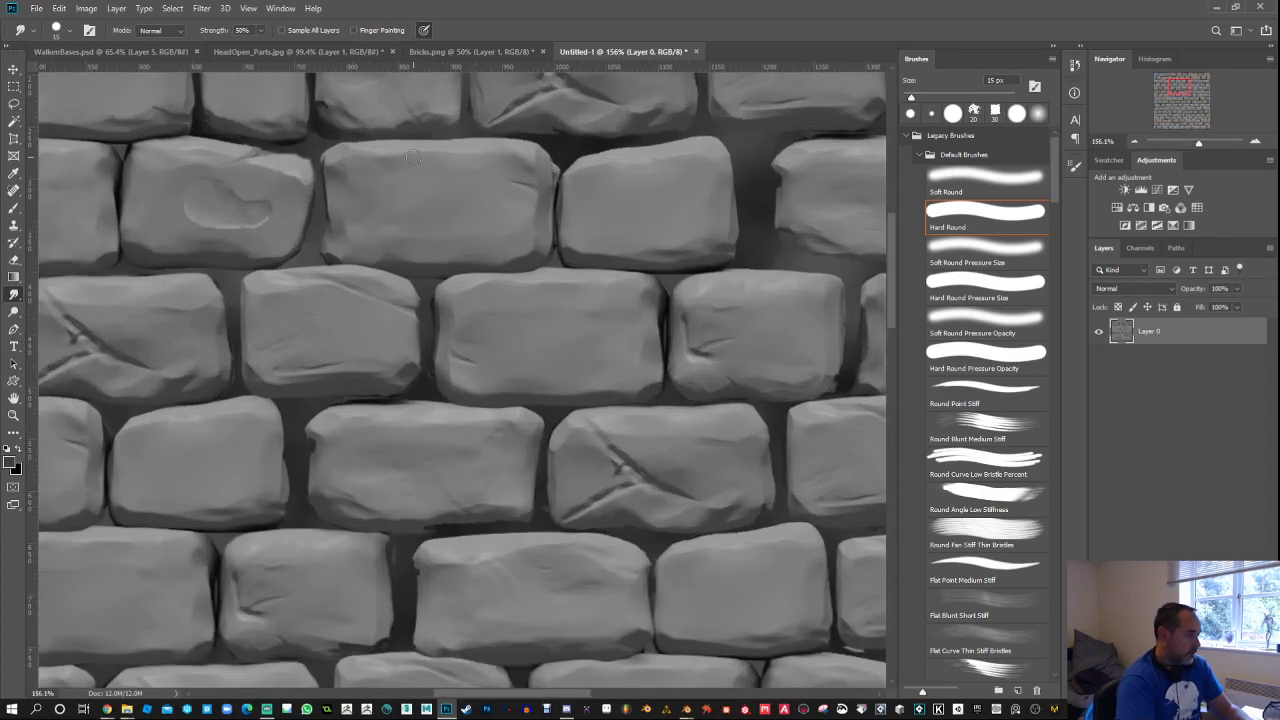
Step: Paint a dark chip line at the wide third-row brick's lower edge and smudge it into a worn notch at 15 px, 50% strength
key("b")
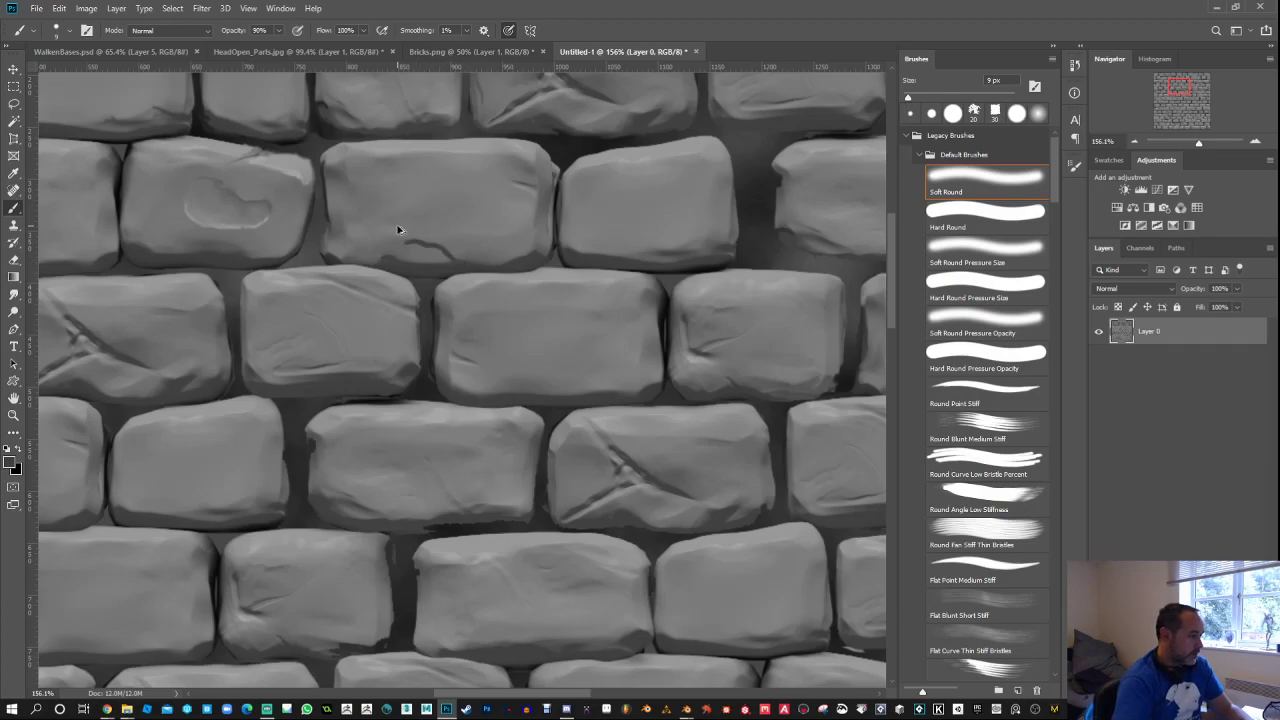
scroll(400, 234, "up", 3)
left_click(14, 294)
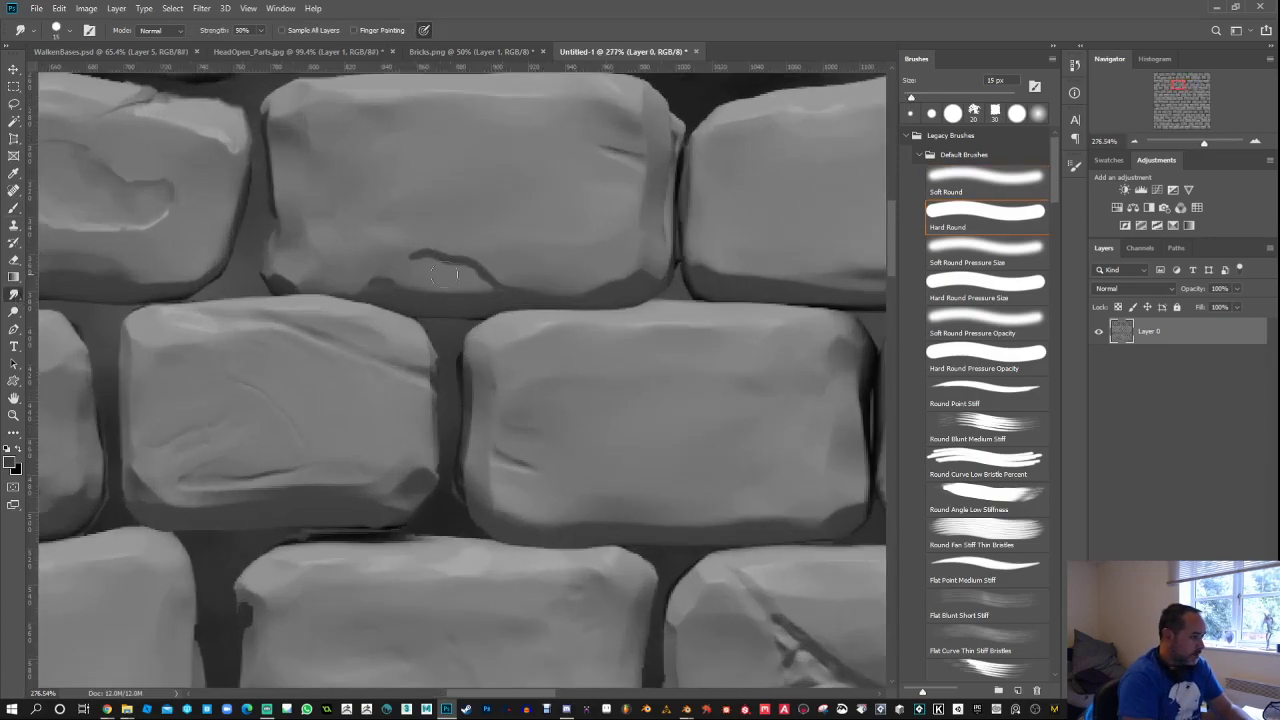
mouse_move(432, 261)
left_mouse_down()
mouse_move(421, 263)
mouse_move(486, 278)
mouse_move(401, 262)
mouse_move(445, 254)
mouse_move(507, 290)
mouse_move(389, 285)
mouse_move(367, 270)
left_mouse_up()
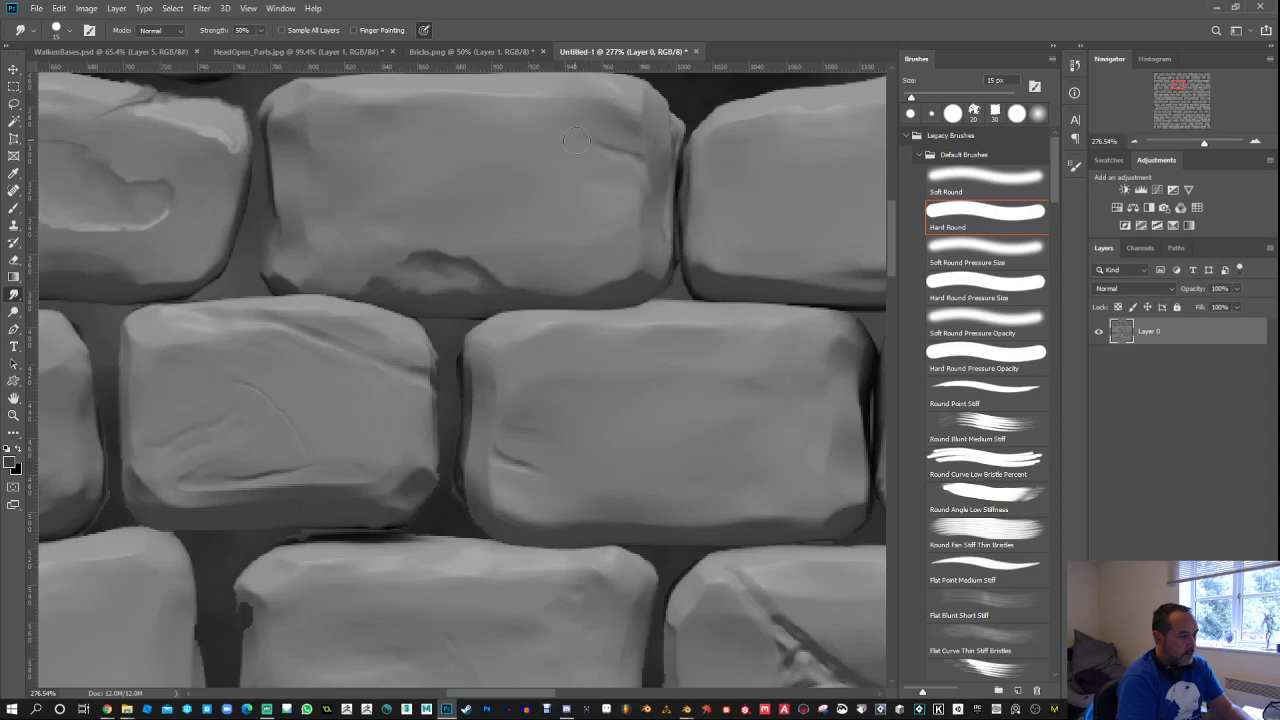
Step: Smudge the ragged end and lower edge of the third-row brick across the wide gap, using a 9 px brush at 50% strength
scroll(557, 137, "down", 5)
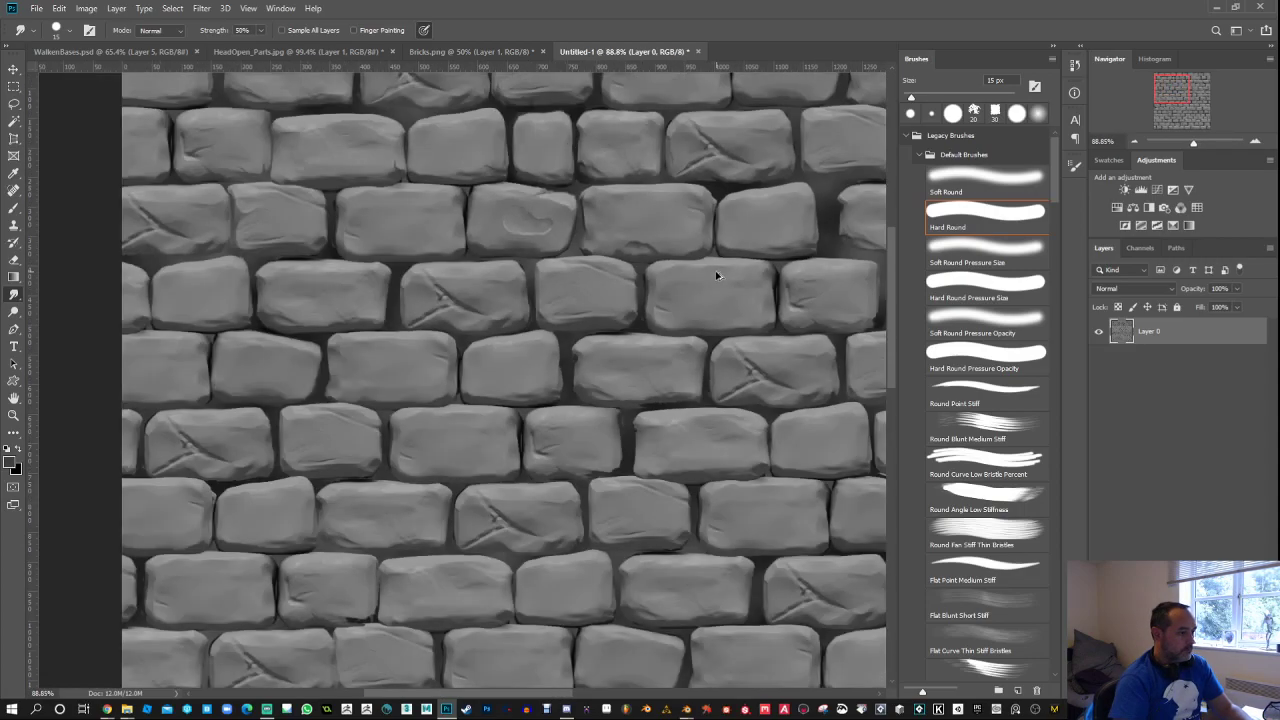
scroll(329, 286, "down", 2)
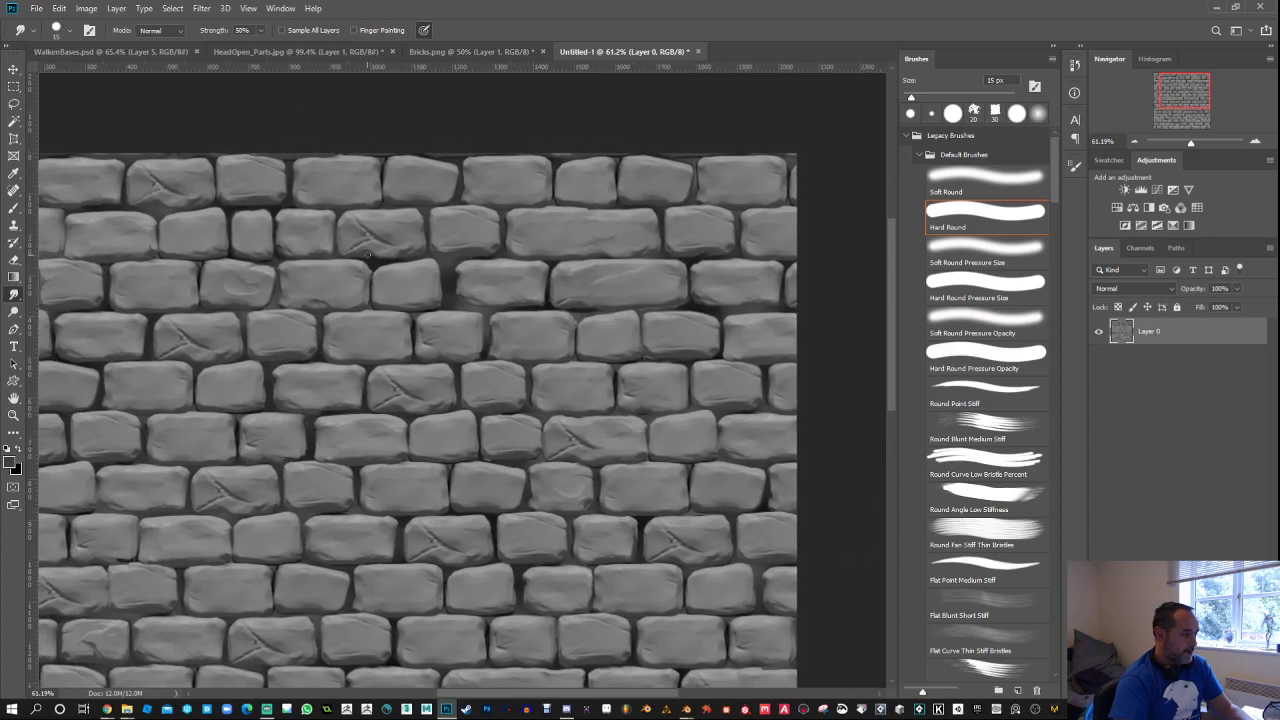
scroll(367, 255, "up", 5)
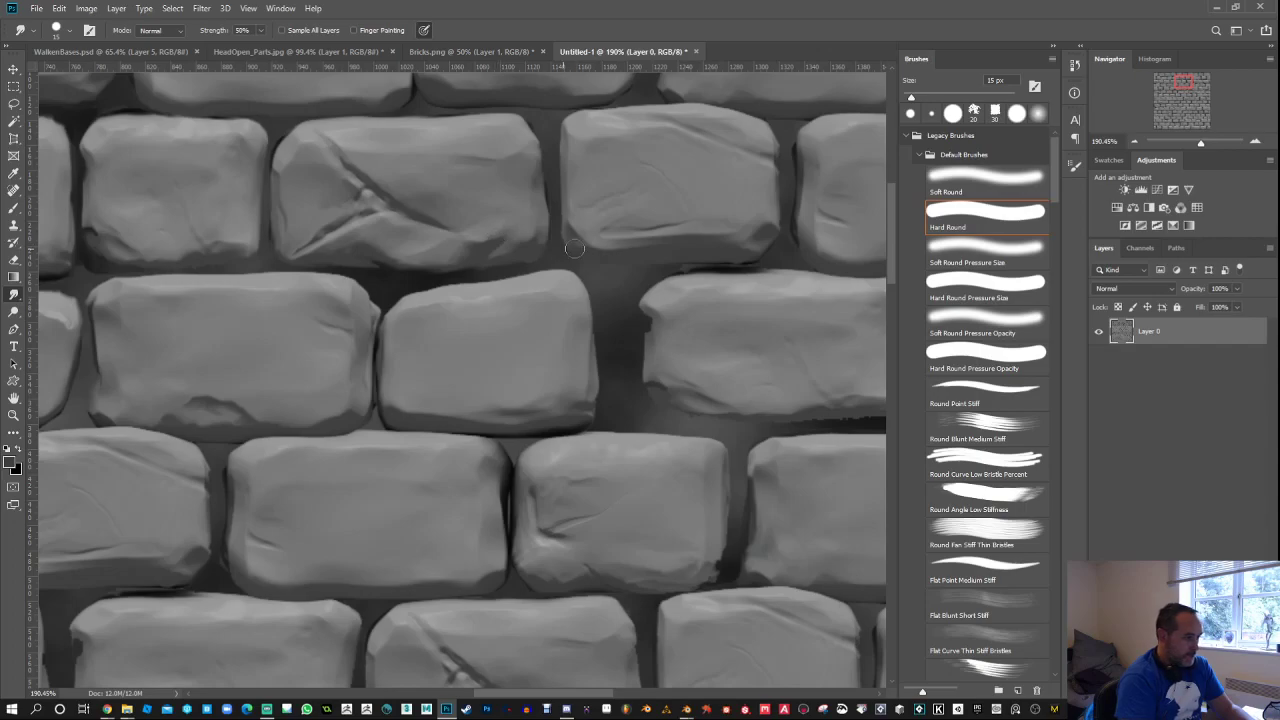
left_click_drag(643, 268, 577, 262)
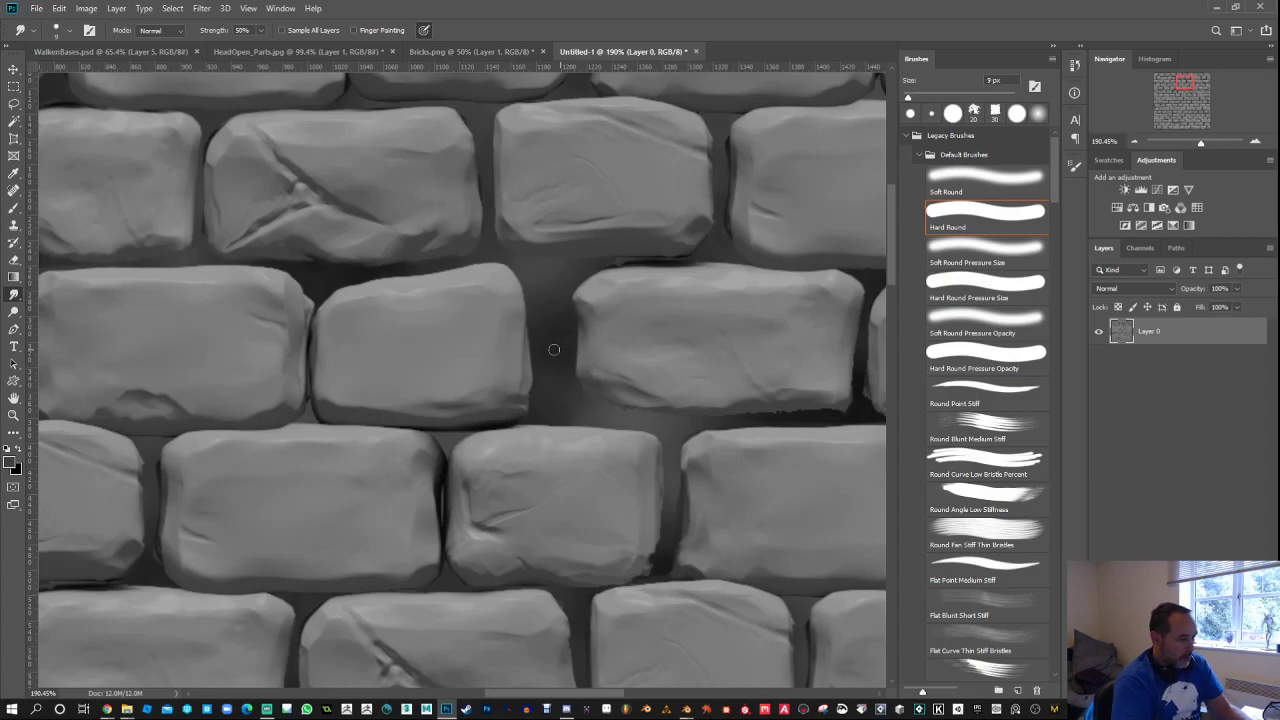
key("bracketleft")
key("bracketleft")
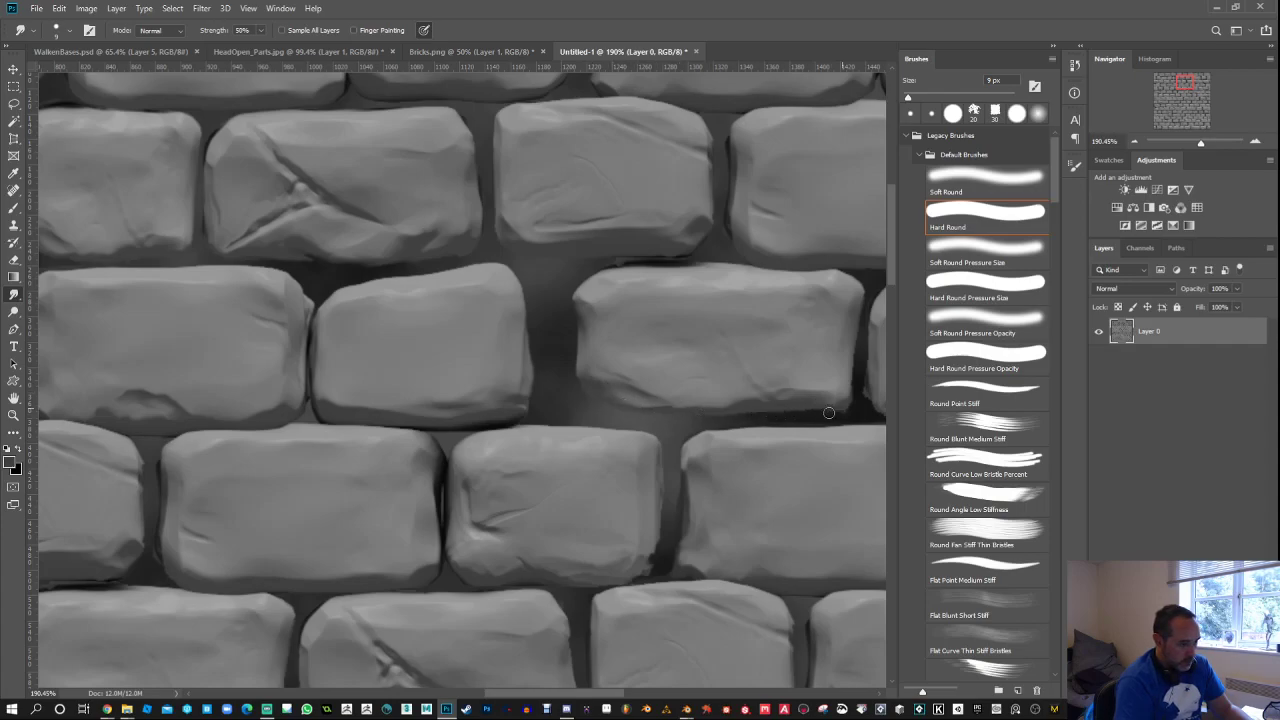
Step: Refine that brick's lower edge at 100% smudge strength, and clean the lower corner of the fourth-row brick below at 8 px, 80%
key("0")
key("bracketleft")
key("bracketleft")
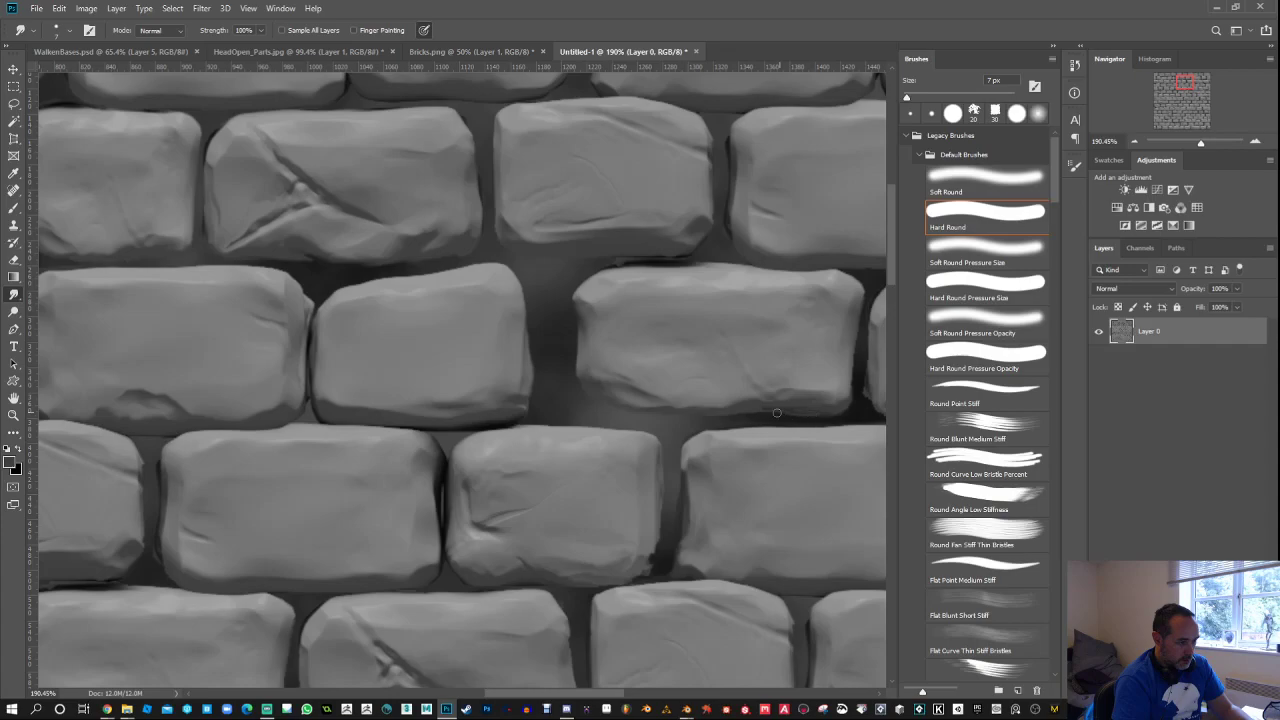
key("bracketright")
key("bracketright")
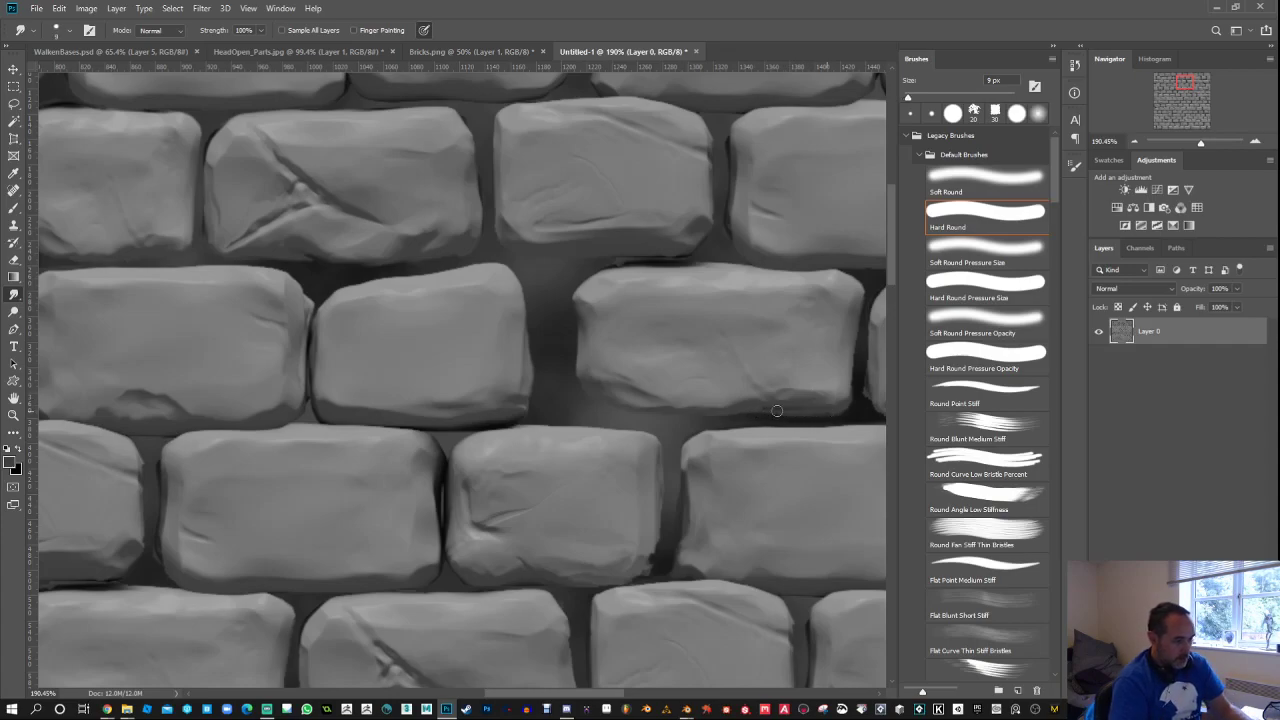
key("bracketleft")
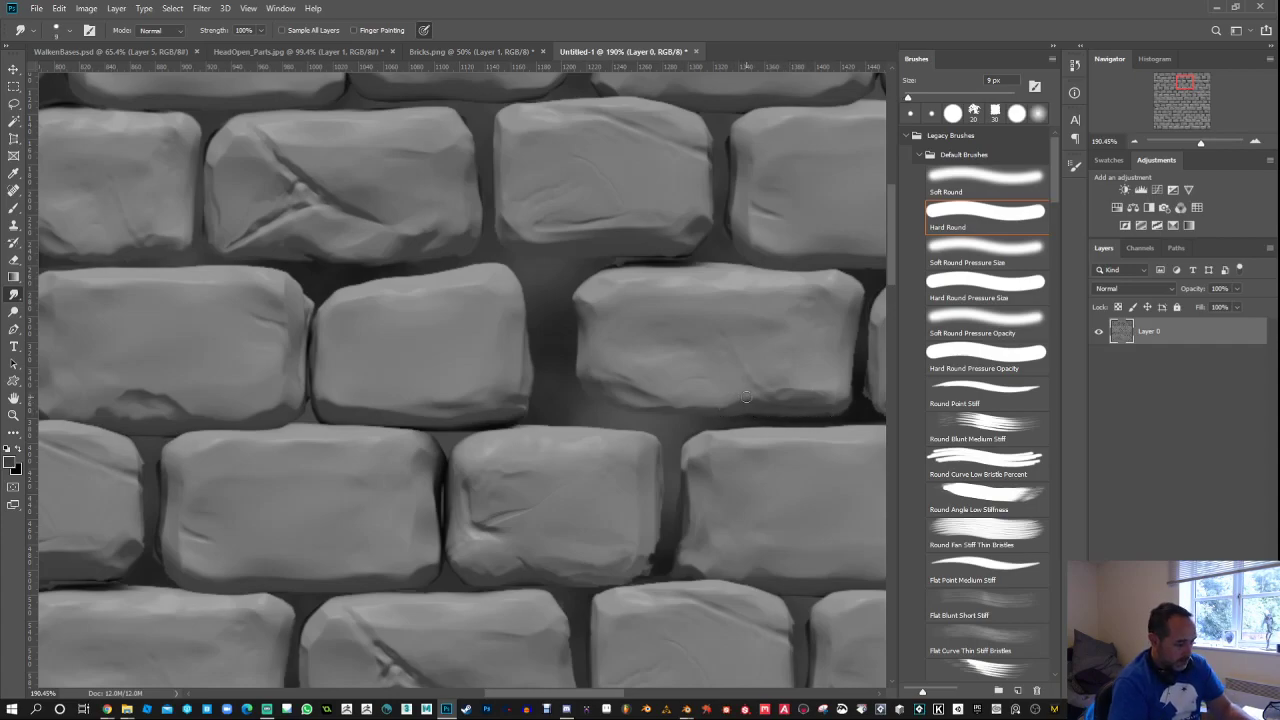
key("8")
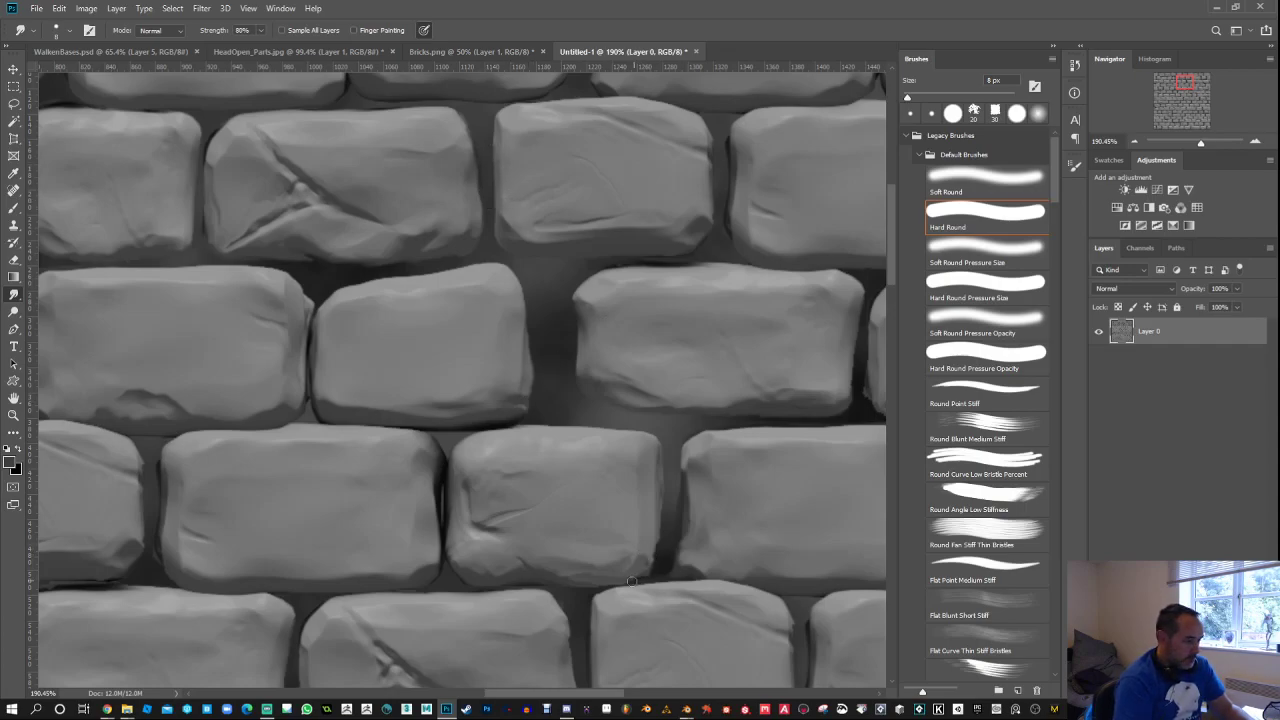
Step: Define the whole brick texture as a pattern named TestTiling
scroll(505, 415, "down", 8)
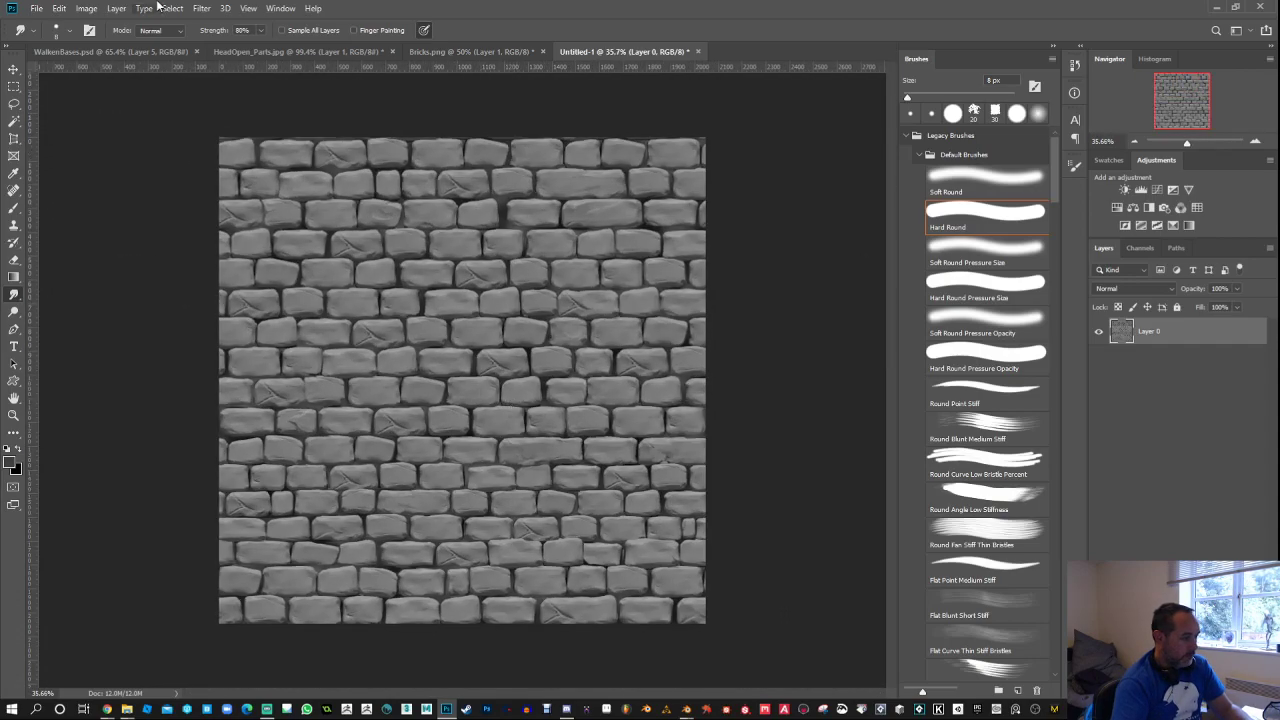
left_click(86, 8)
mouse_move(60, 10)
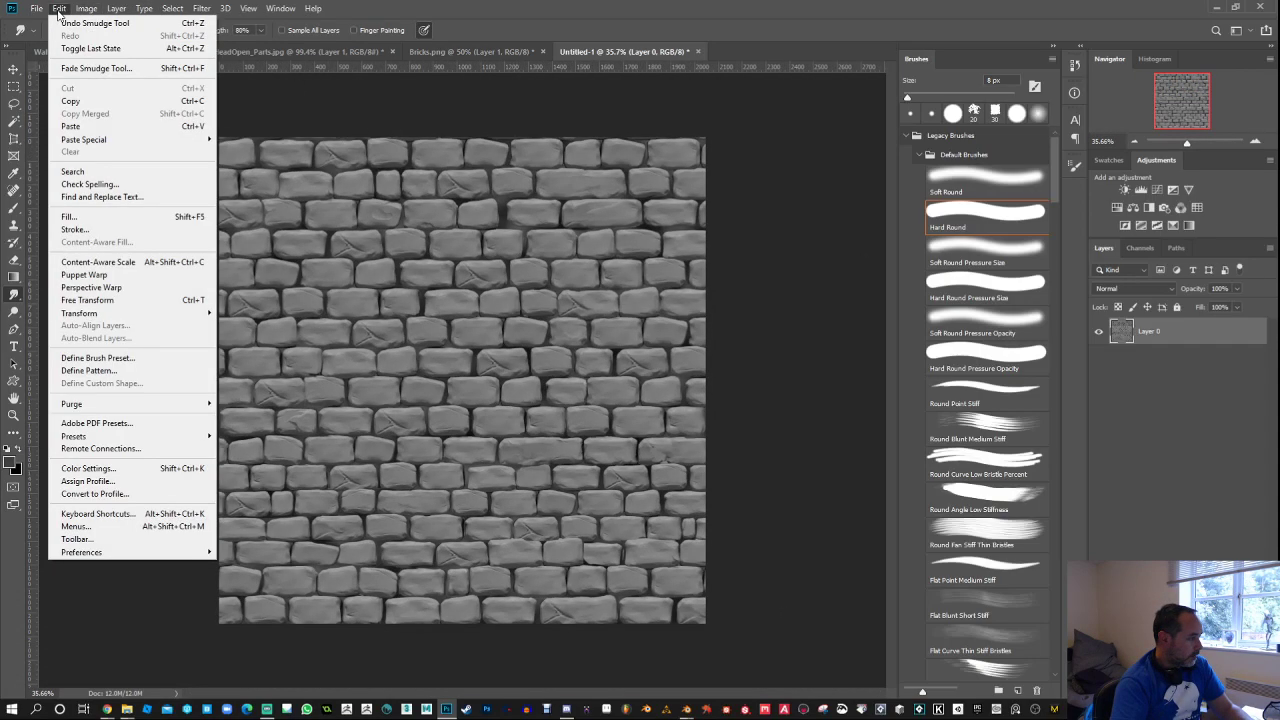
left_click(94, 371)
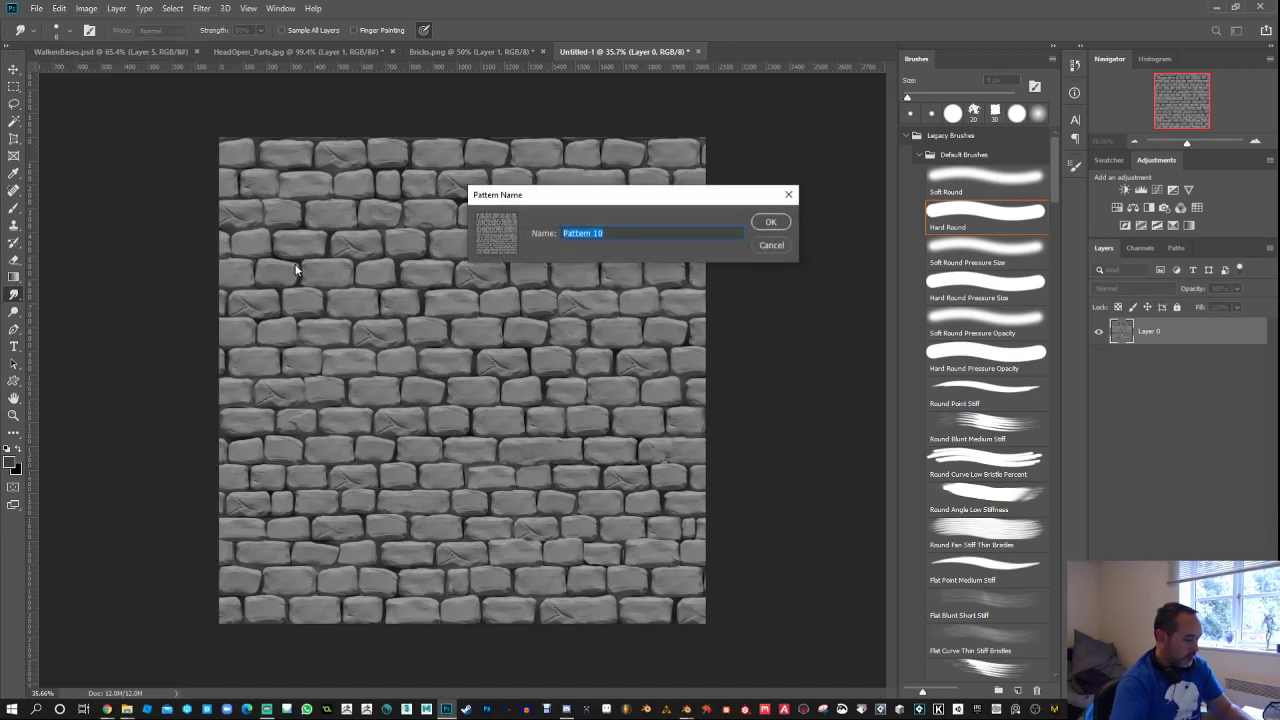
type("TestTiling")
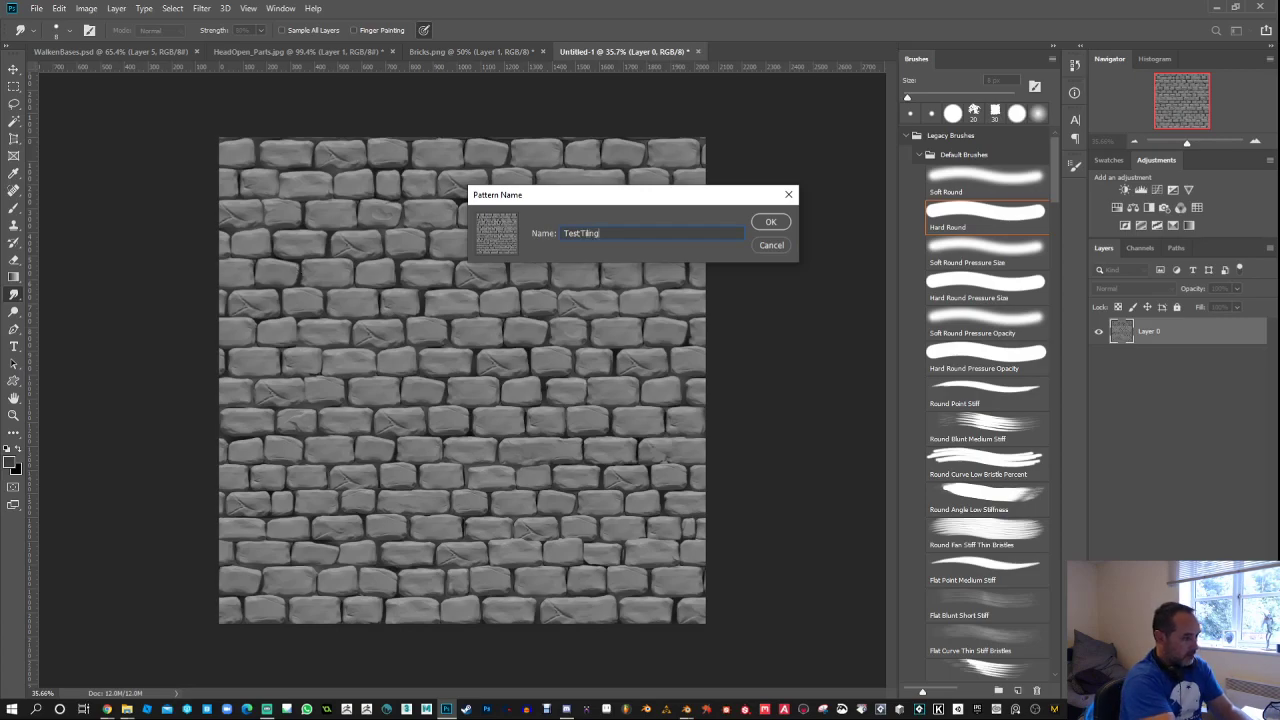
key("Return")
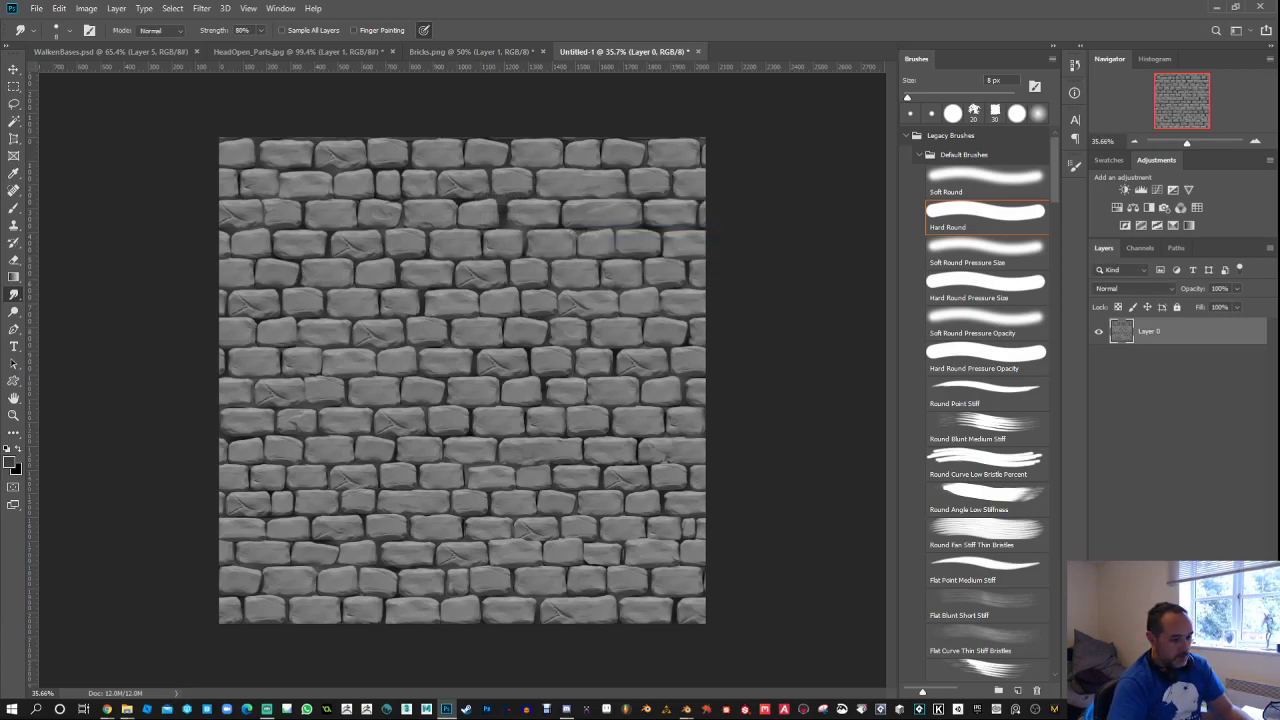
Step: Add a Pattern Fill layer with the brick pattern and set its scale to 25%
left_click(1166, 690)
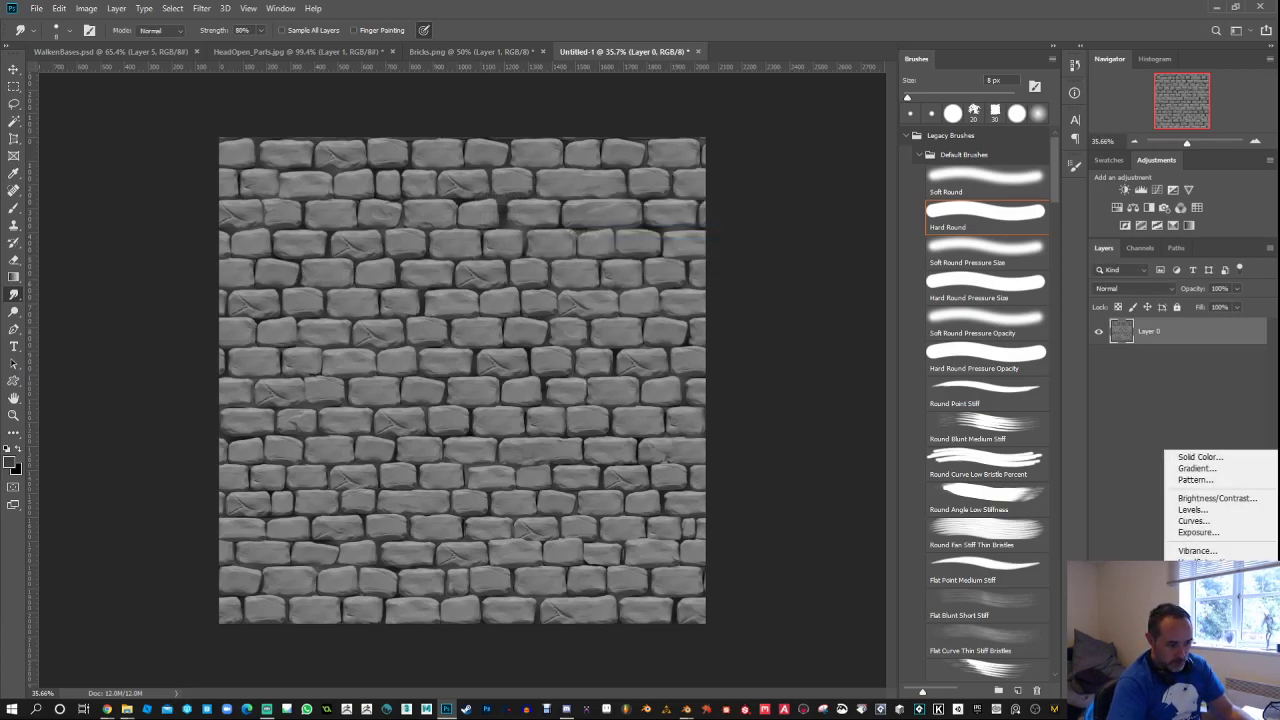
left_click(1191, 479)
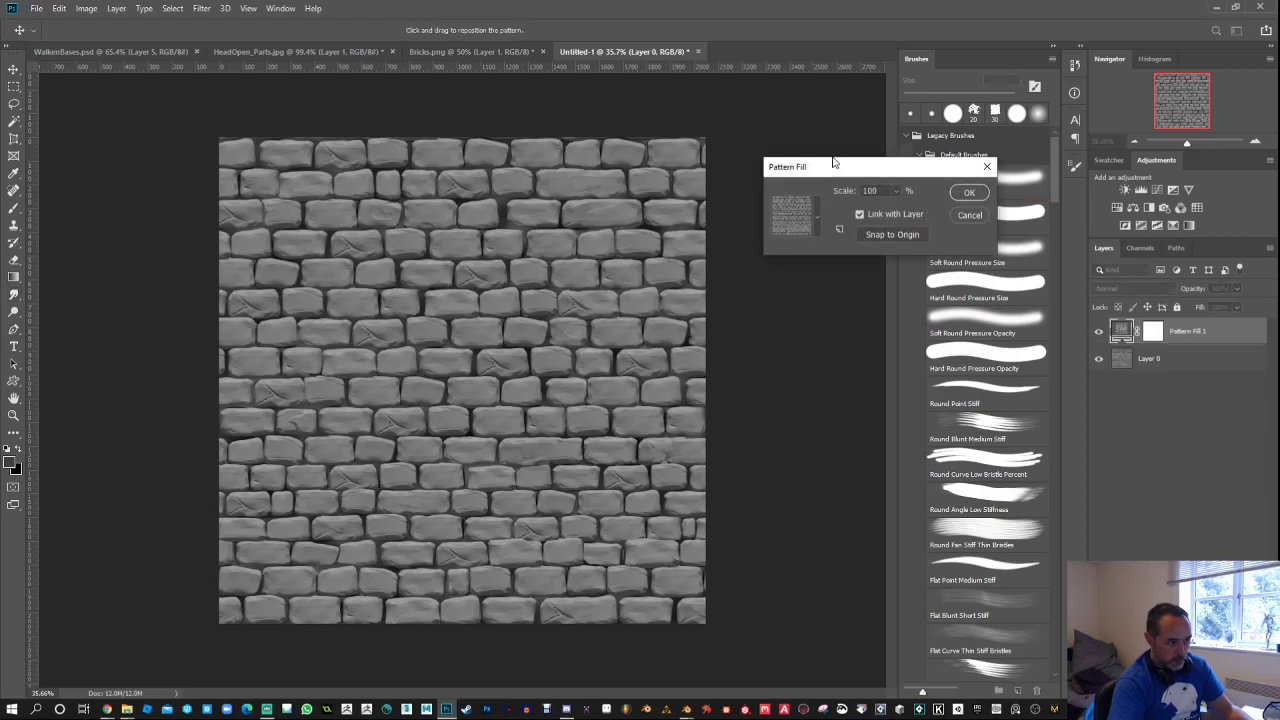
left_click(856, 190)
type("25")
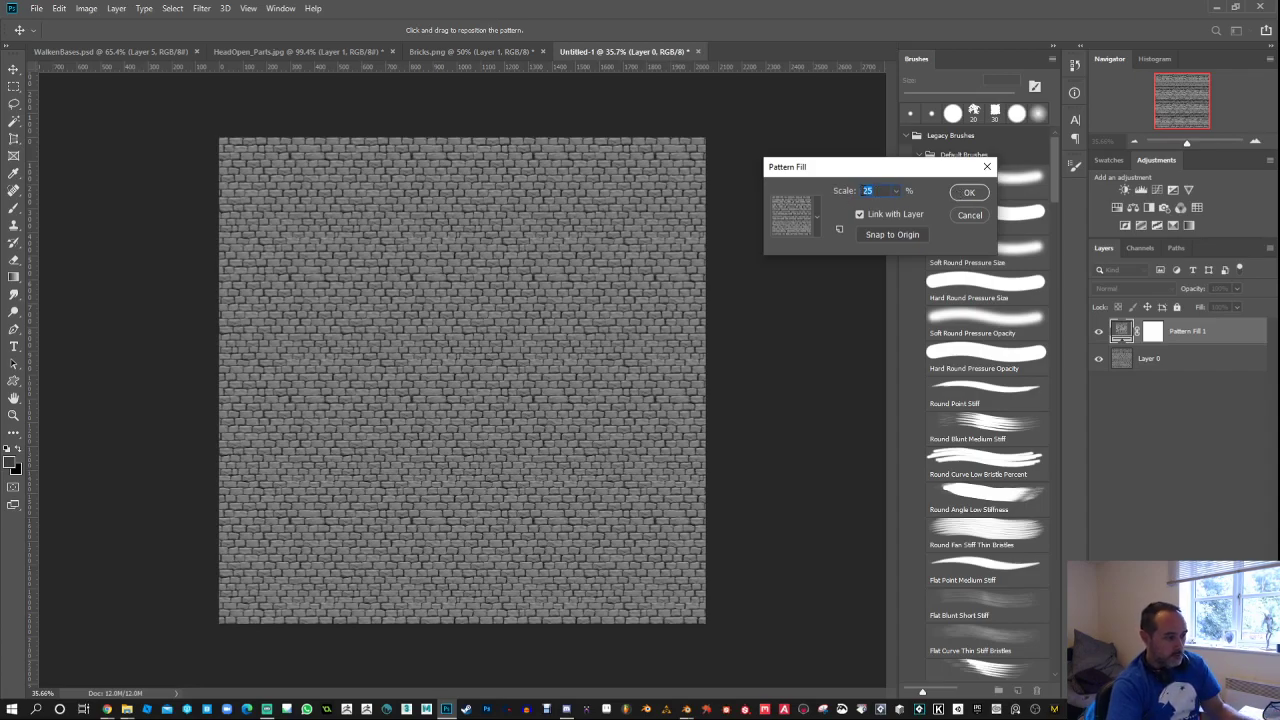
Step: Preview the pattern fill at 50% scale and set it back to 25%
type("50")
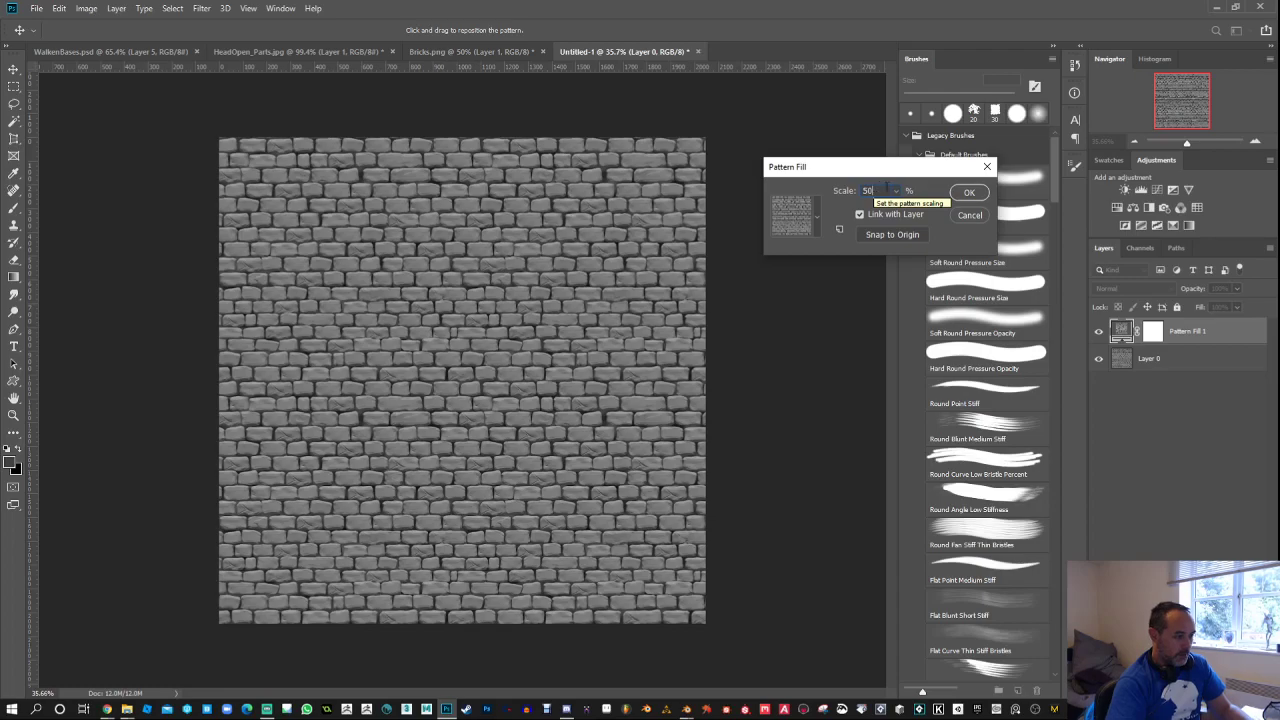
double_click(873, 193)
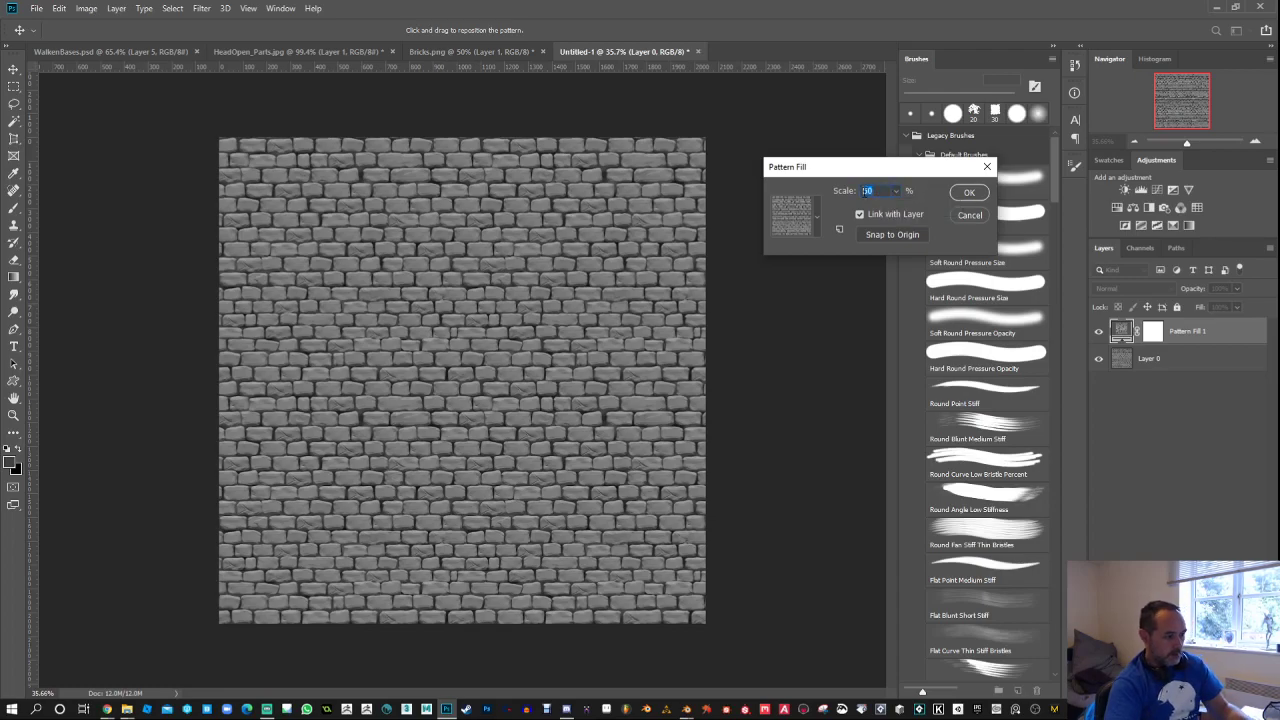
type("25")
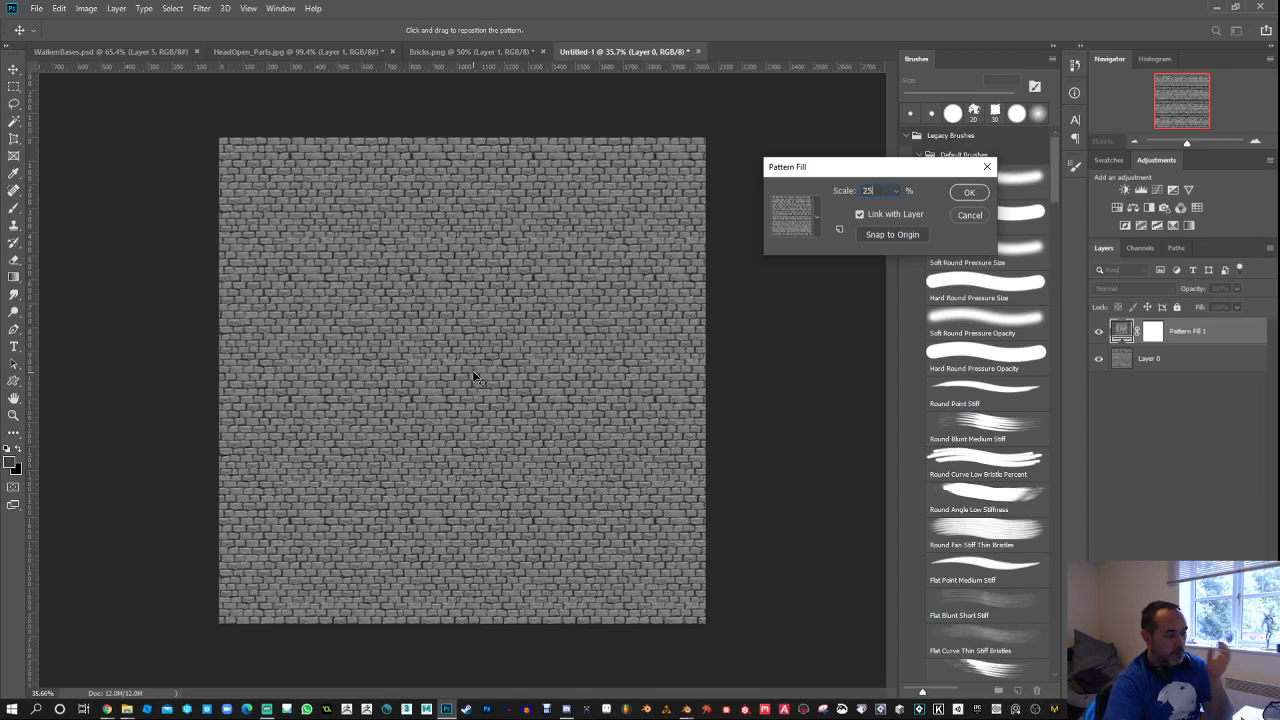
Step: Apply the 25% pattern fill, inspect the tiled bricks up close and at full view for visible repetition, and undo the fill layer
left_click(977, 197)
scroll(420, 357, "up", 5)
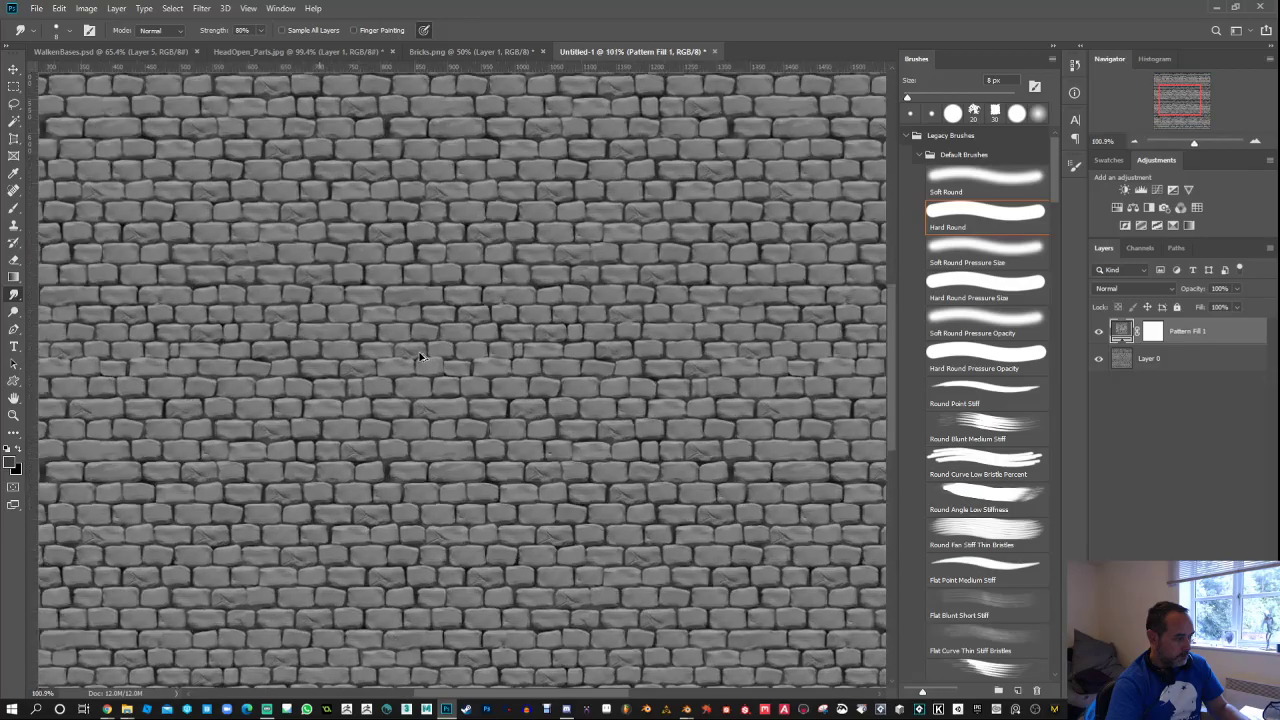
scroll(420, 357, "down", 4)
scroll(435, 350, "up", 1)
scroll(447, 345, "down", 1)
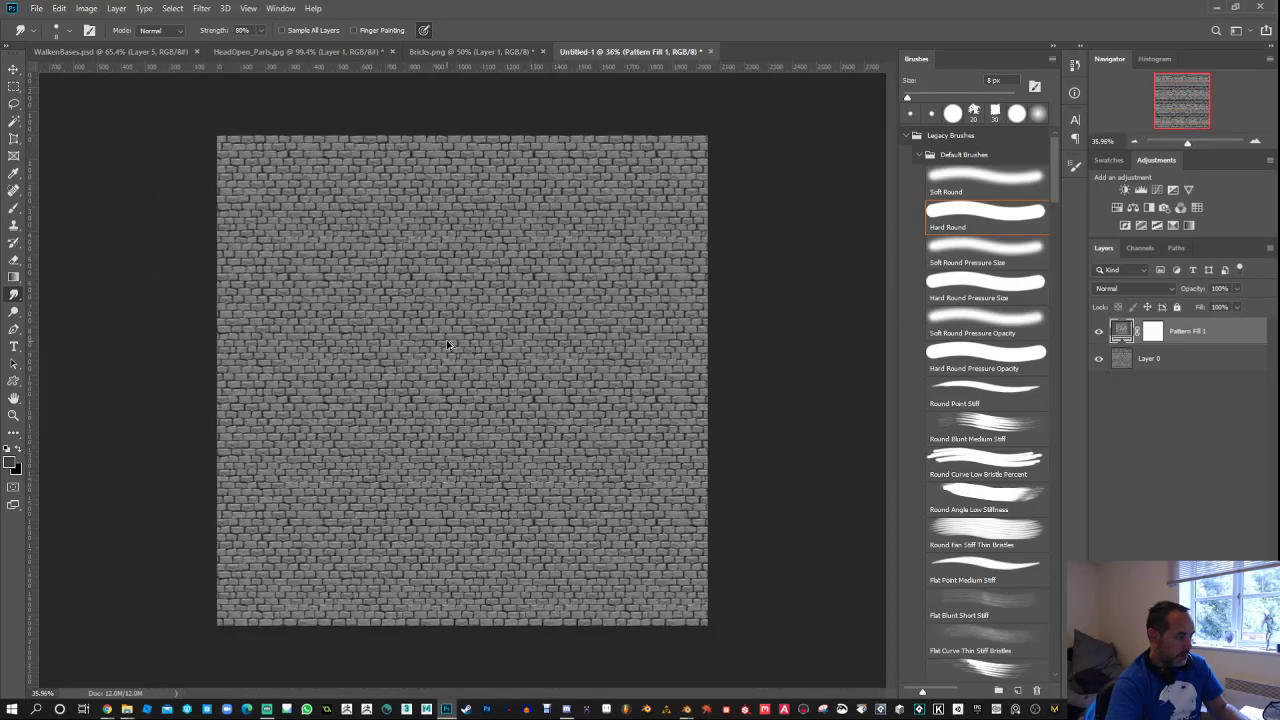
scroll(447, 345, "up", 2)
scroll(447, 345, "down", 2)
scroll(447, 345, "up", 2)
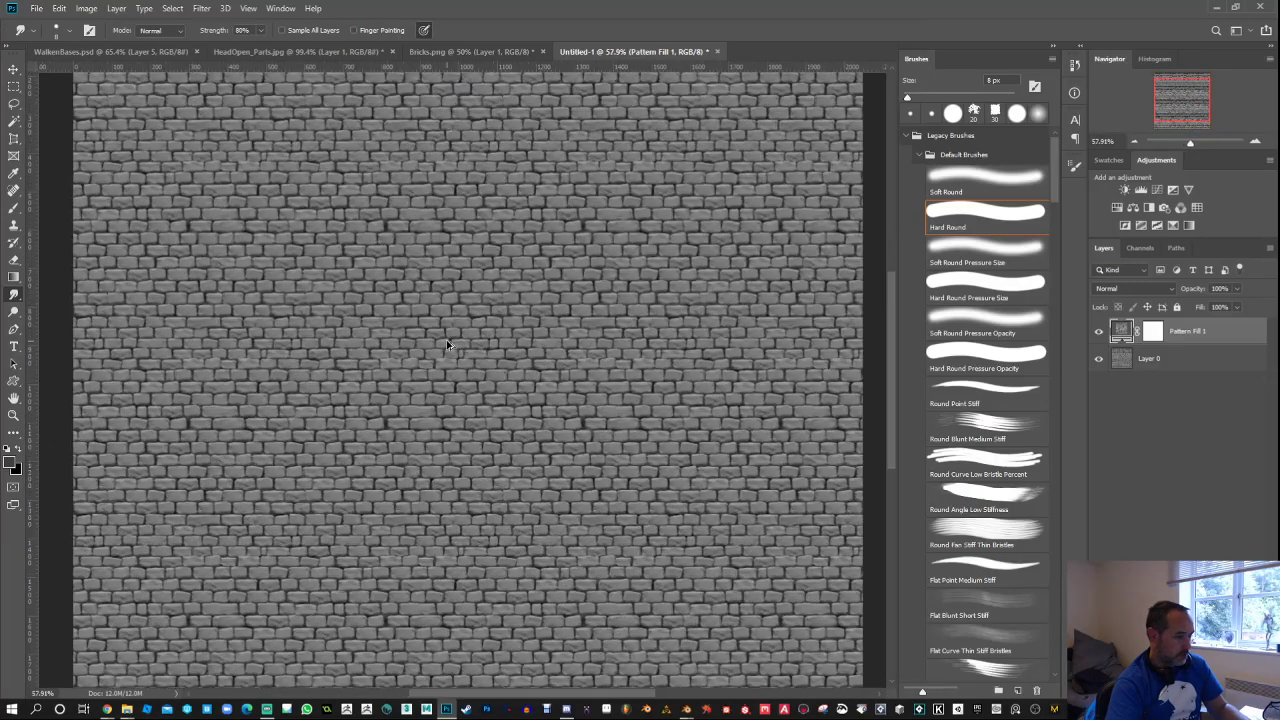
key("ctrl+z")
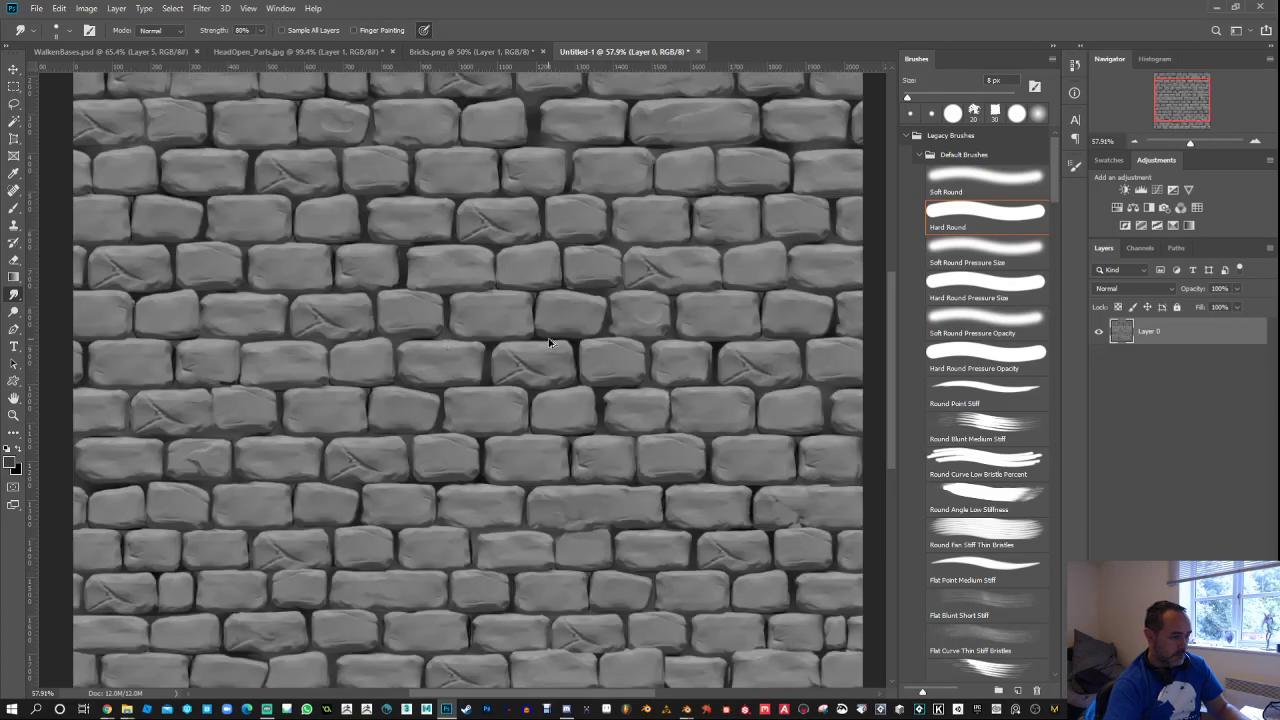
Step: Duplicate the brick layer and darken the copy with Levels, using input black 7 and output white 231
scroll(556, 348, "up", 1)
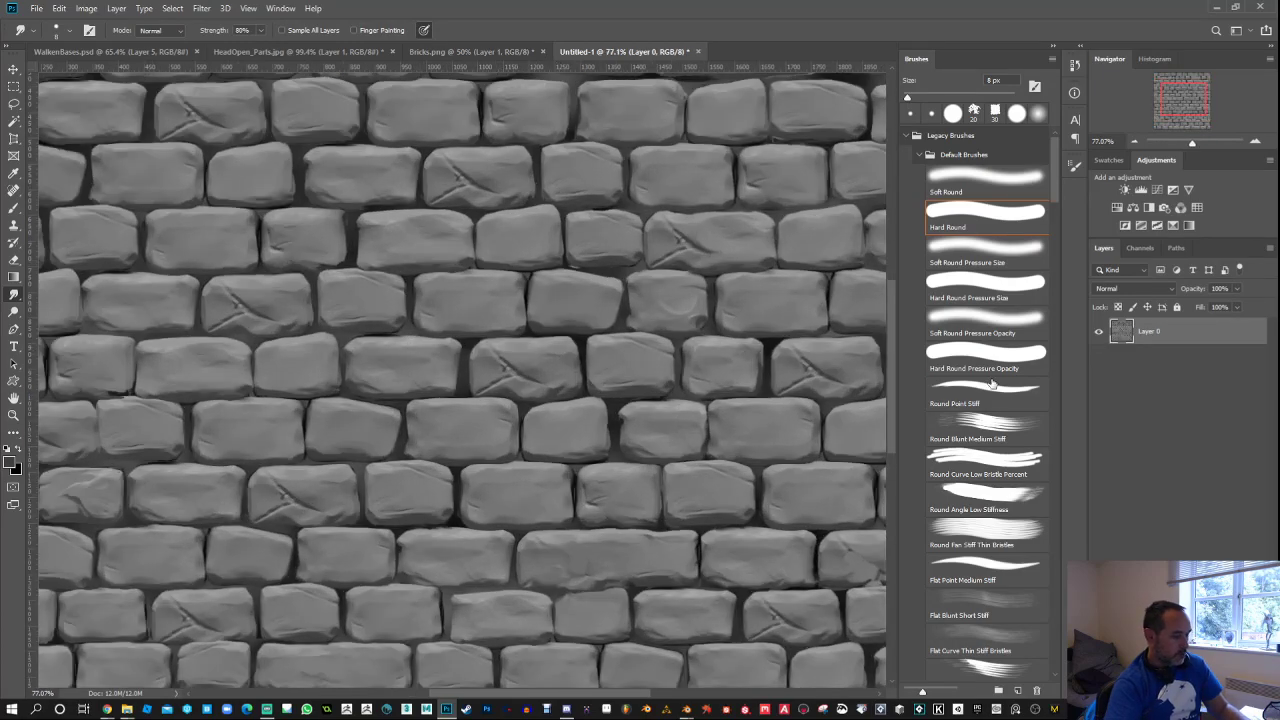
key("ctrl+j")
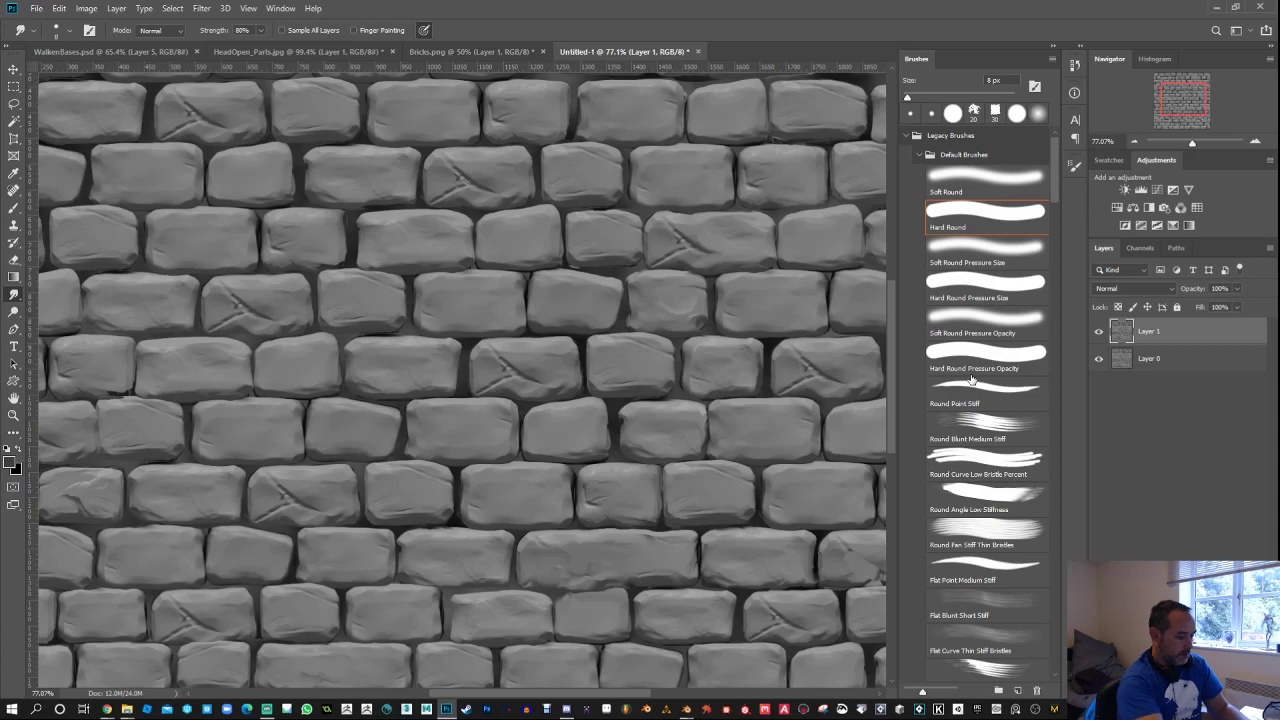
key("ctrl+l")
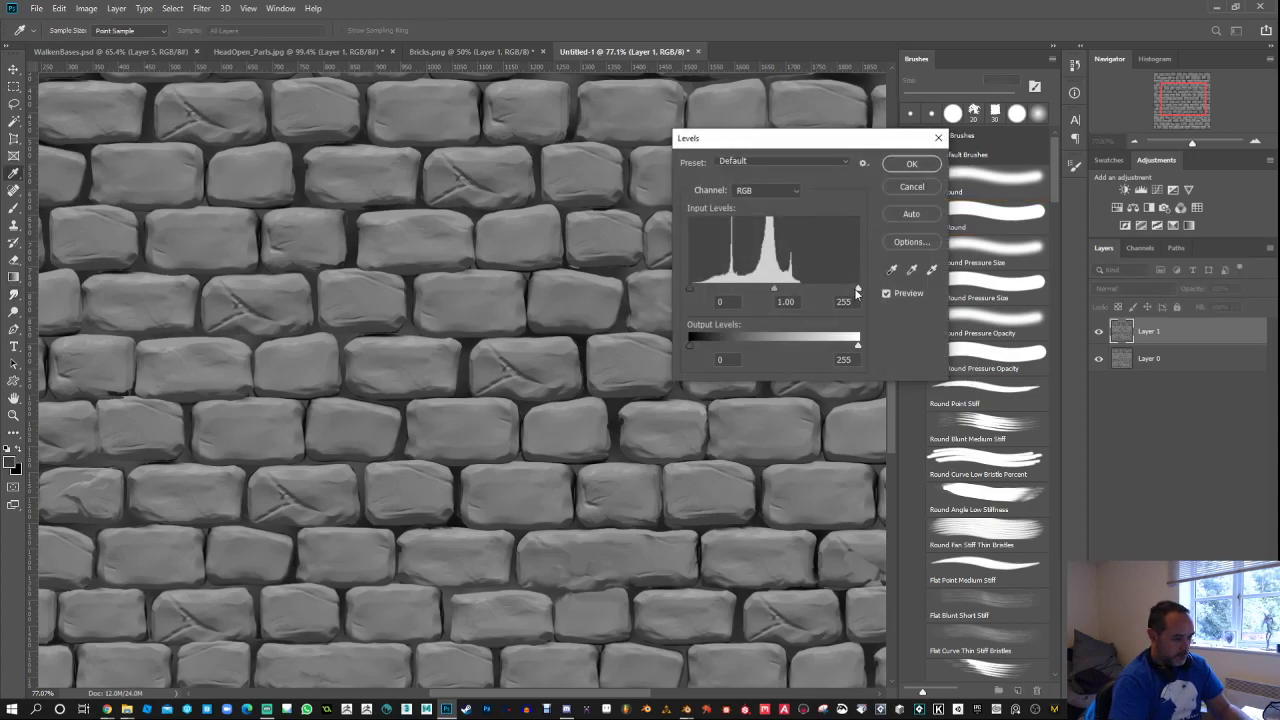
left_click(857, 288)
left_click_drag(692, 289, 697, 292)
left_click_drag(857, 346, 842, 346)
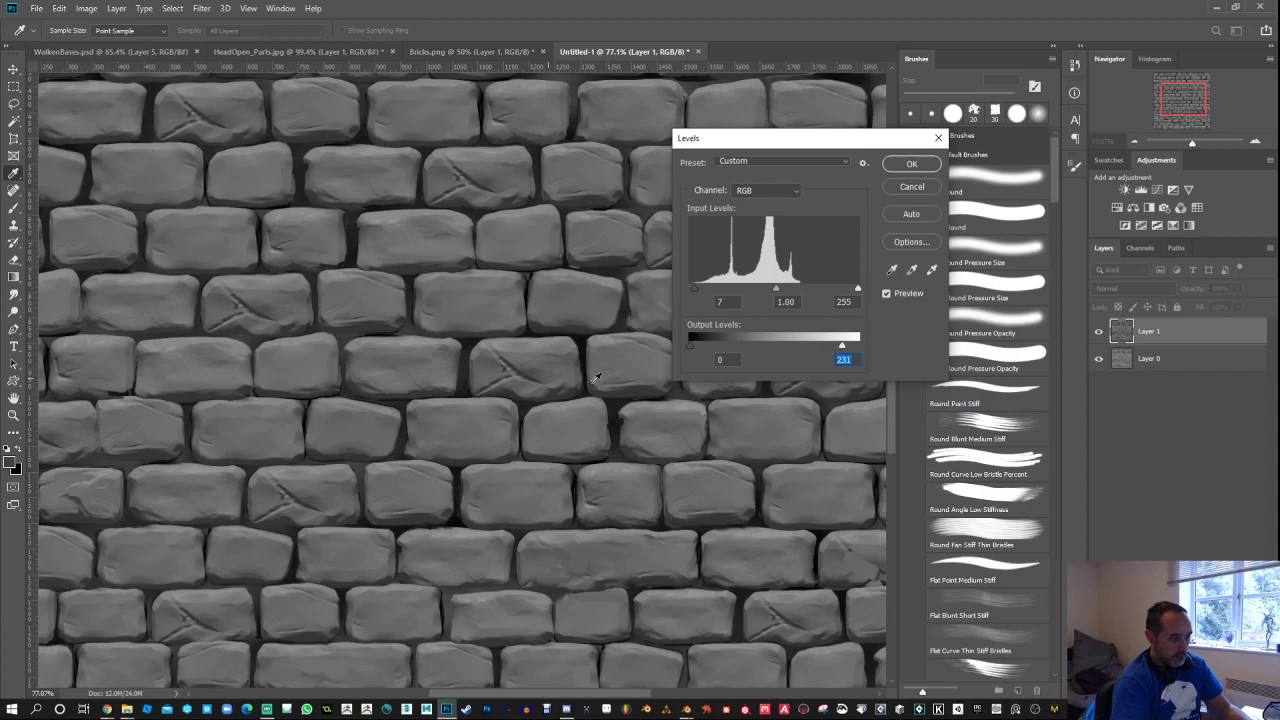
left_click(934, 166)
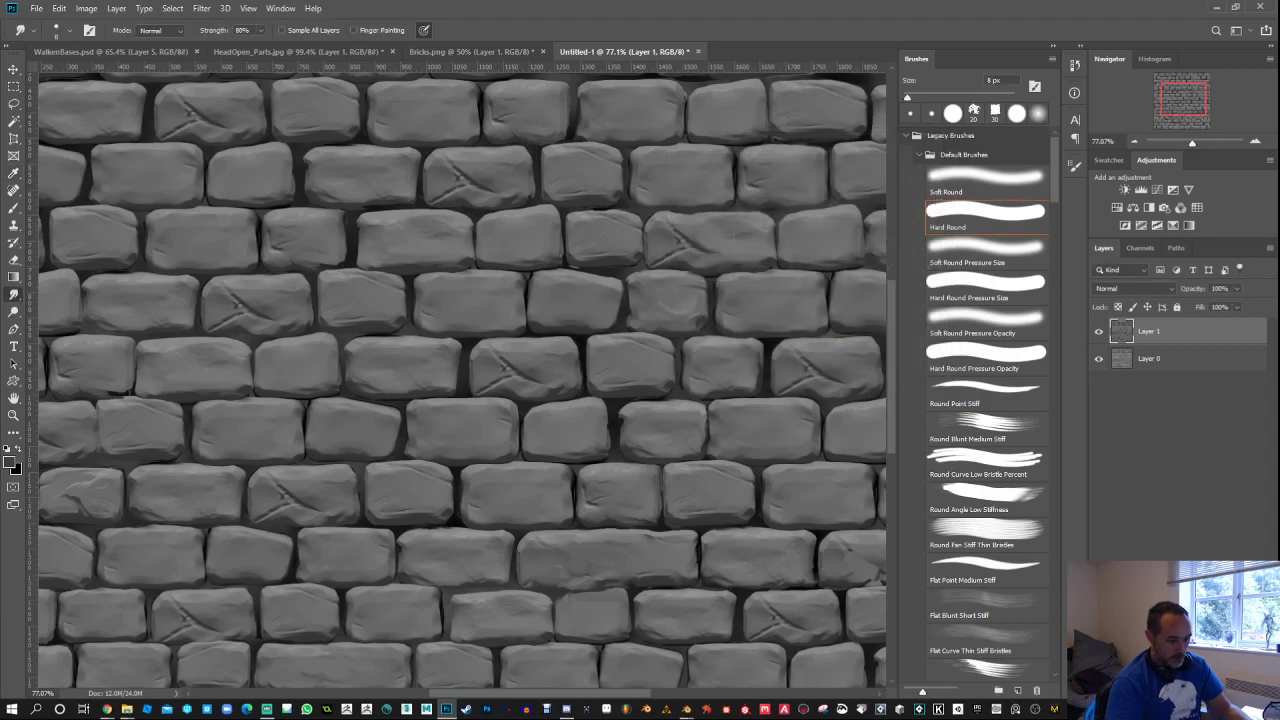
Step: Hide the darkened copy with a black layer mask and reveal it over one mid-wall brick using a 45 px Soft Round brush
left_click(1190, 690)
key("ctrl+i")
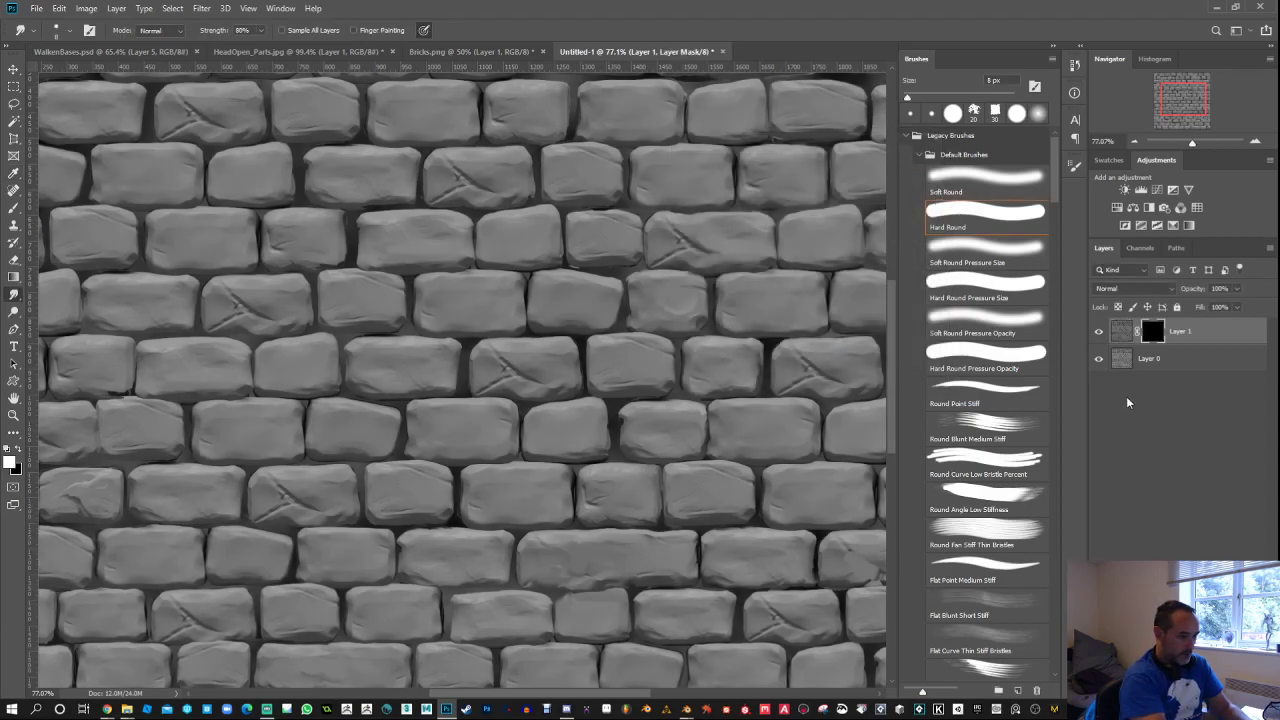
left_click(14, 208)
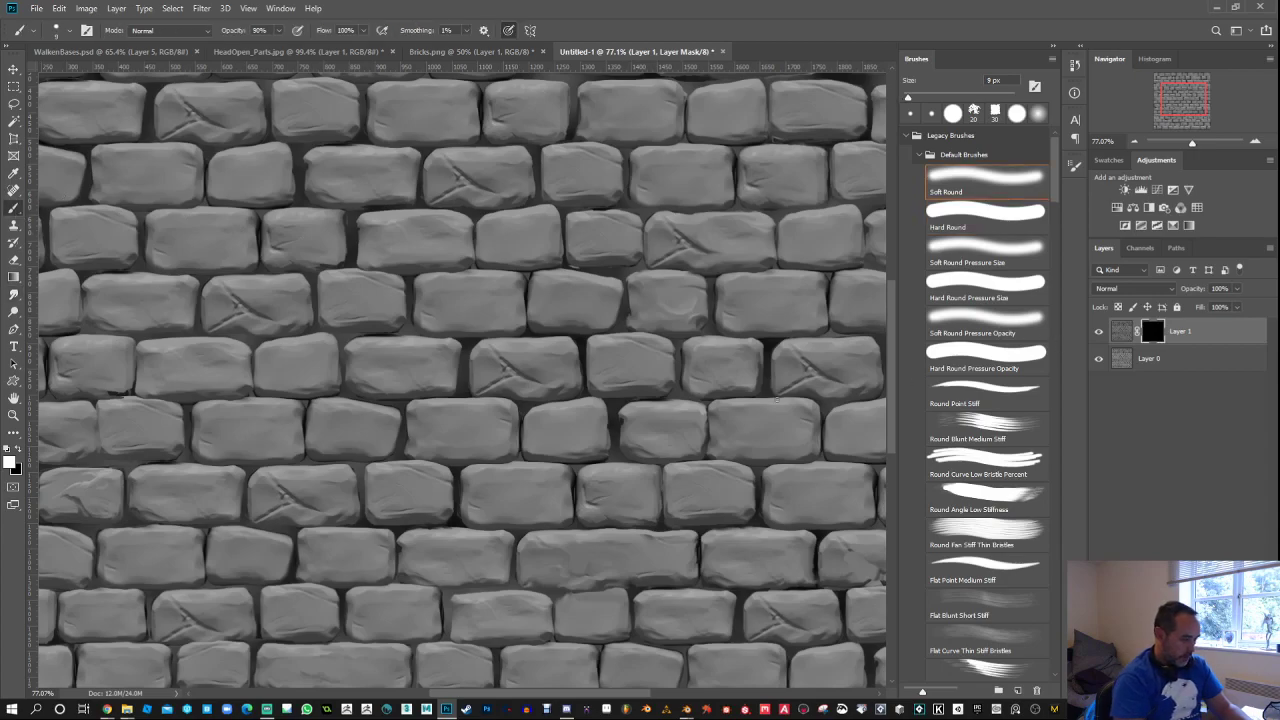
key("bracketright")
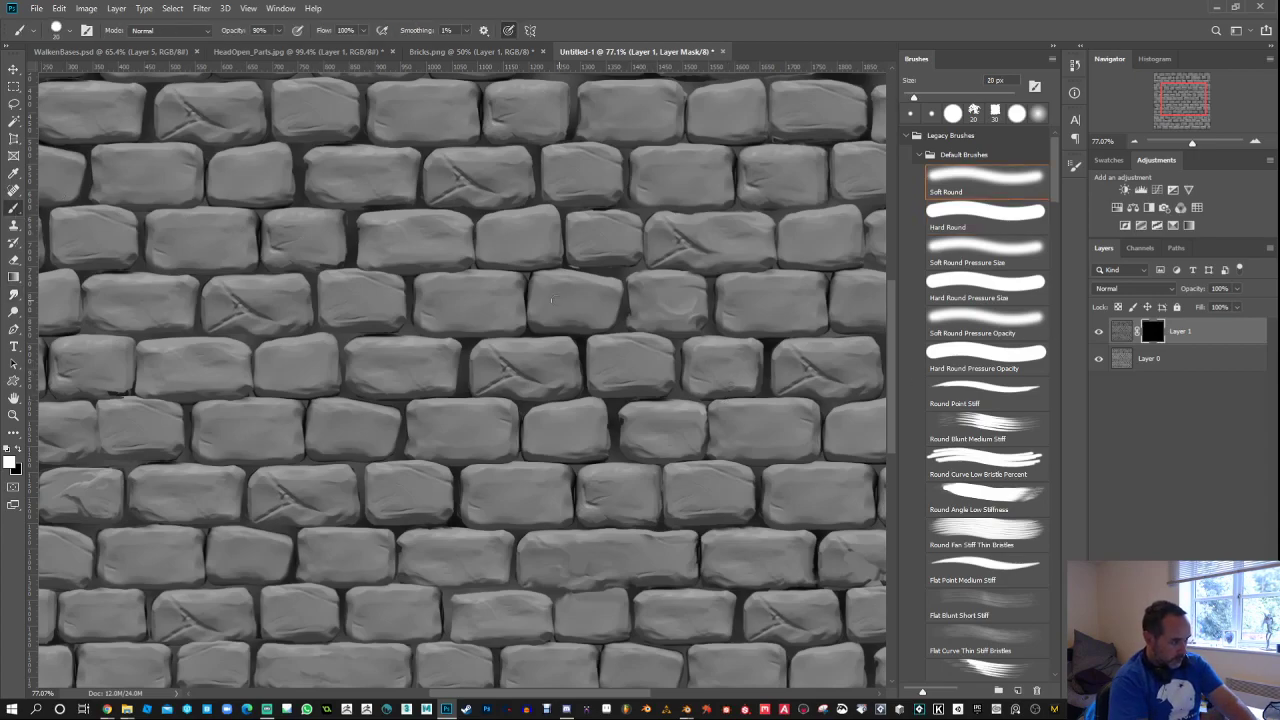
key("bracketright")
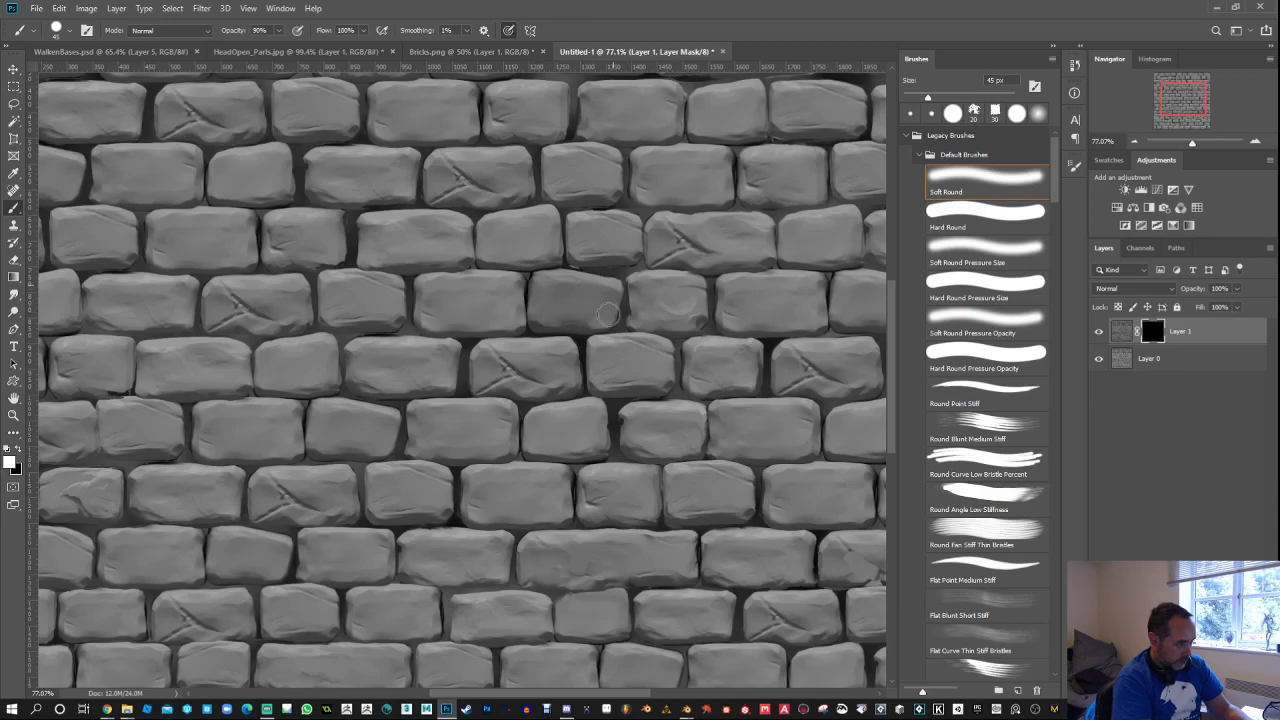
left_click_drag(603, 320, 571, 280)
Step: Paint white on the mask over scattered bricks in the middle and lower rows, including the small one beneath the long brick, to darken them
mouse_move(1192, 143)
left_mouse_down()
mouse_move(1165, 143)
mouse_move(1189, 143)
left_mouse_up()
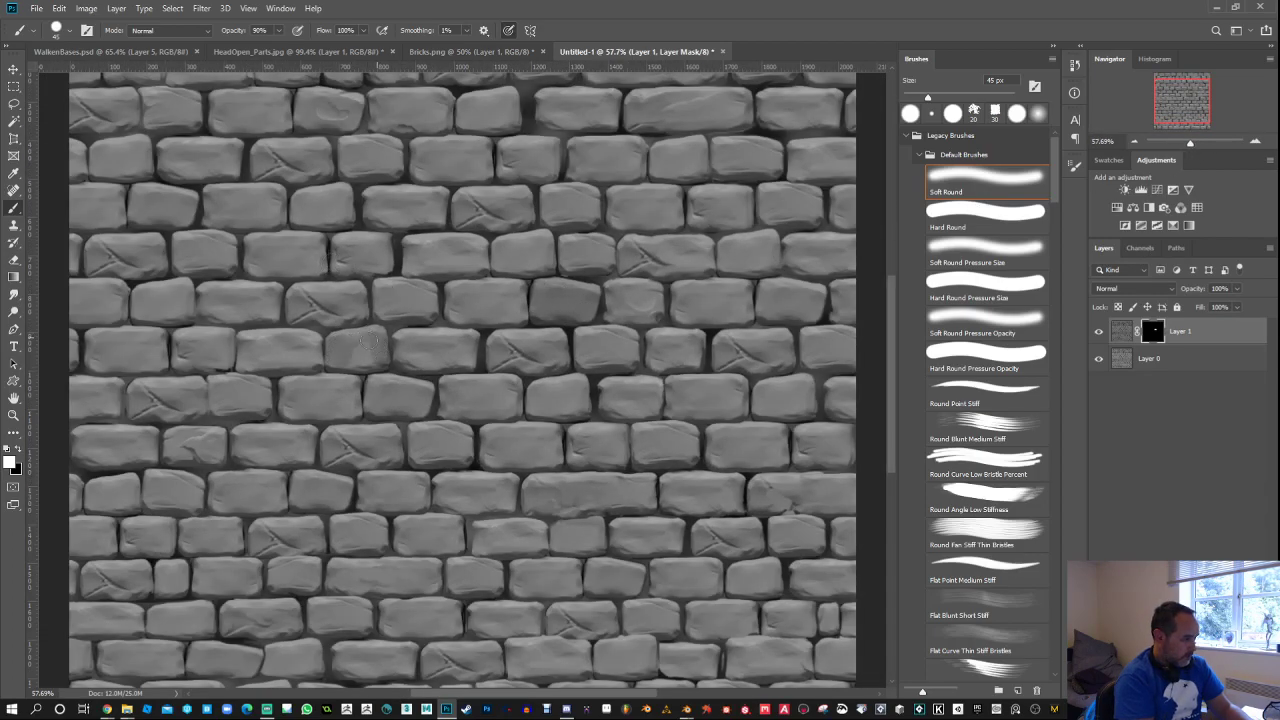
left_click_drag(592, 560, 428, 330)
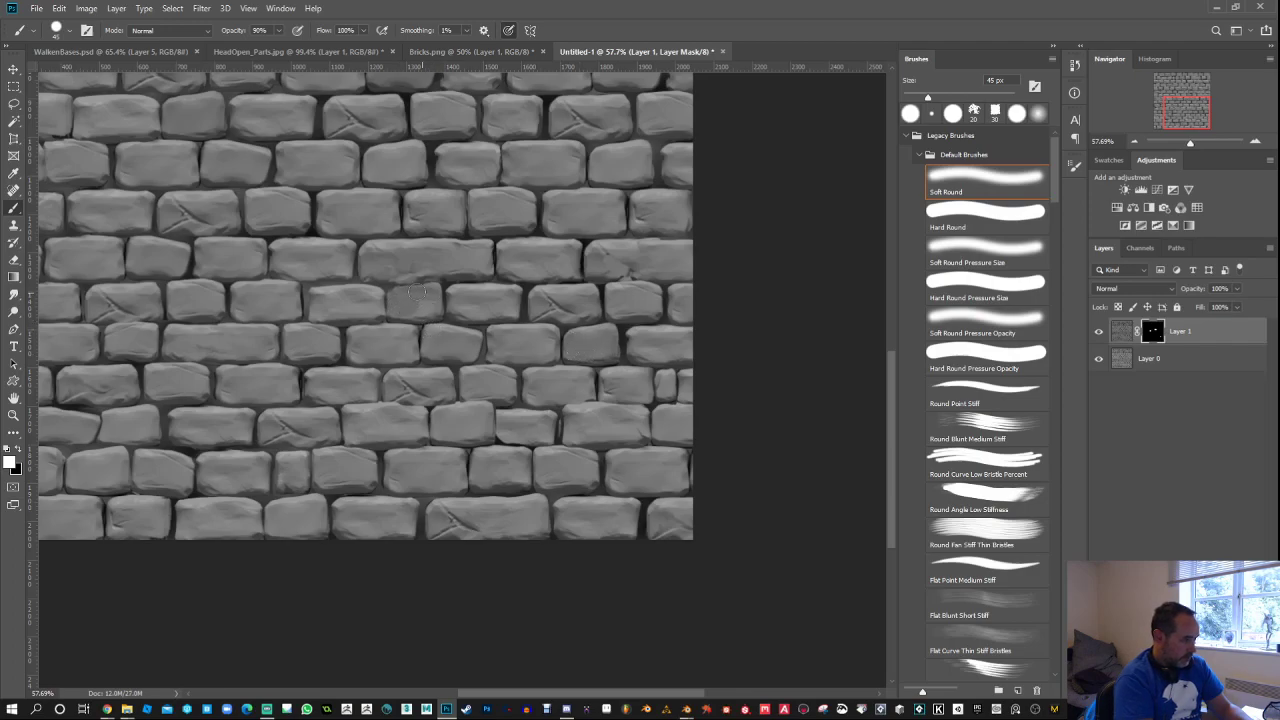
left_click_drag(258, 442, 553, 406)
left_click_drag(399, 393, 424, 381)
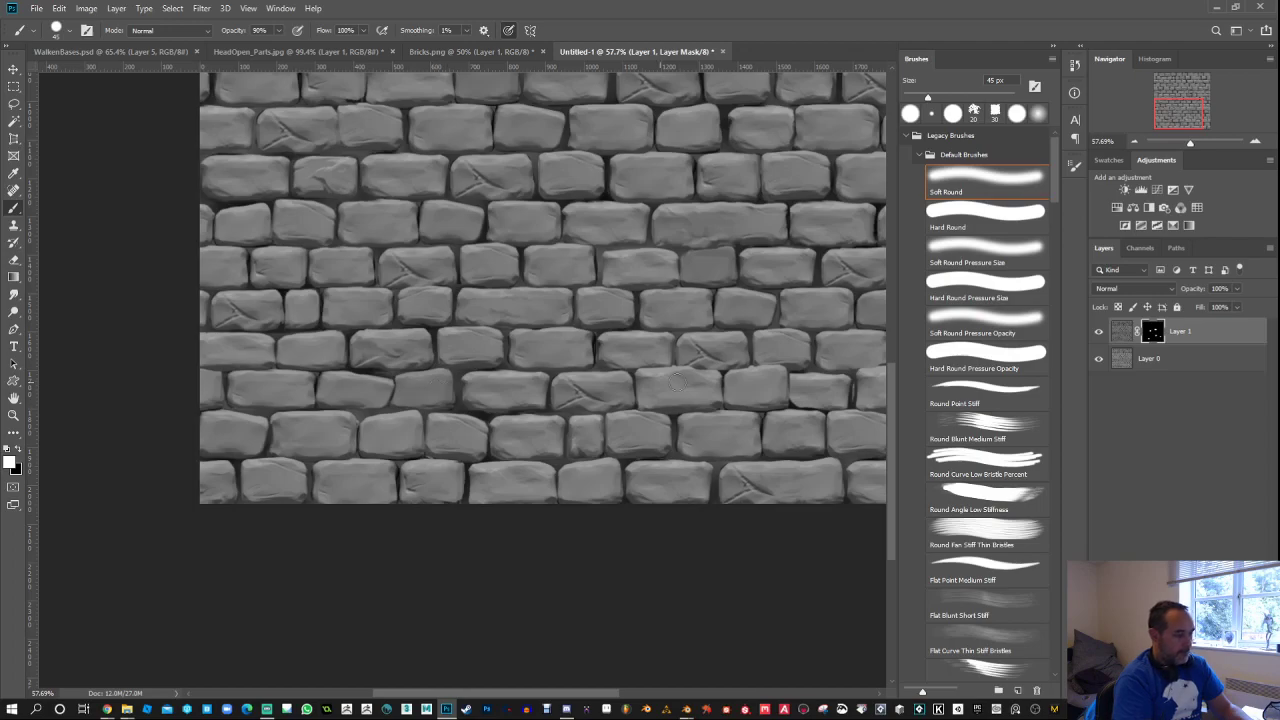
left_click_drag(285, 304, 313, 306)
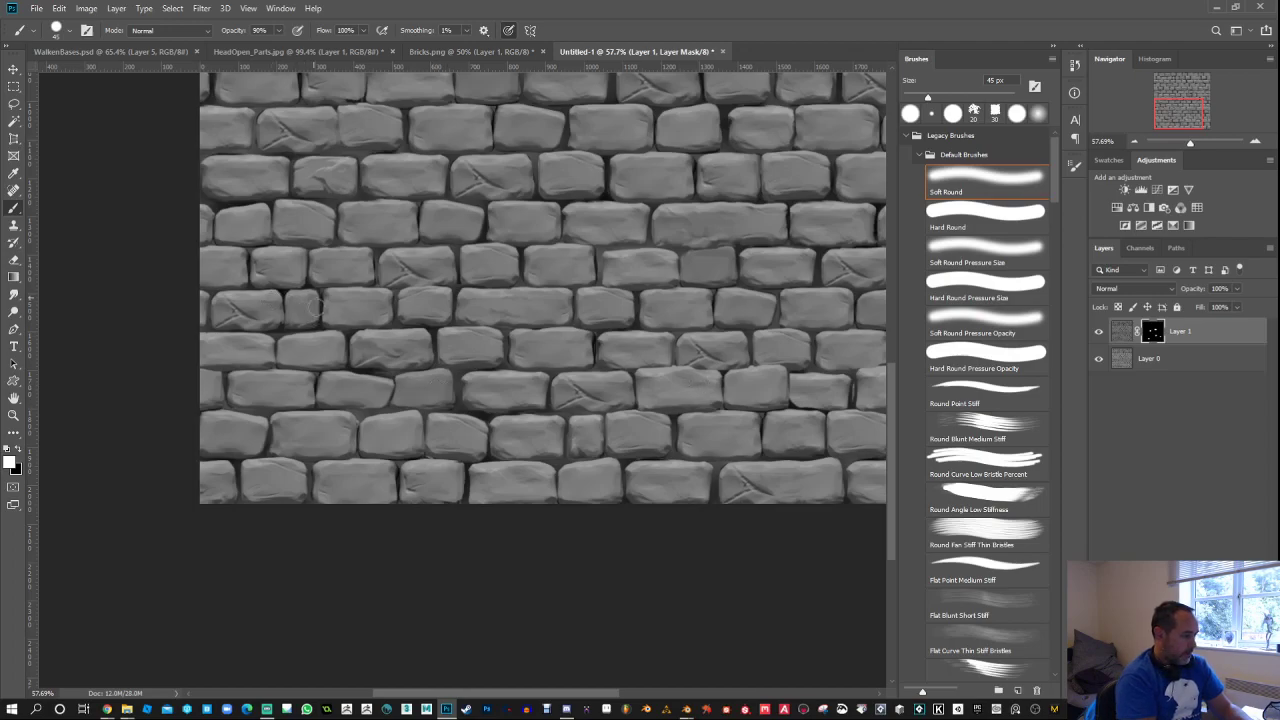
Step: Darken scattered bricks in the middle and upper rows through the mask, including the one beside the long brick in the second row
left_click_drag(355, 247, 394, 449)
mouse_move(310, 221)
left_mouse_down()
mouse_move(312, 239)
mouse_move(343, 221)
left_mouse_up()
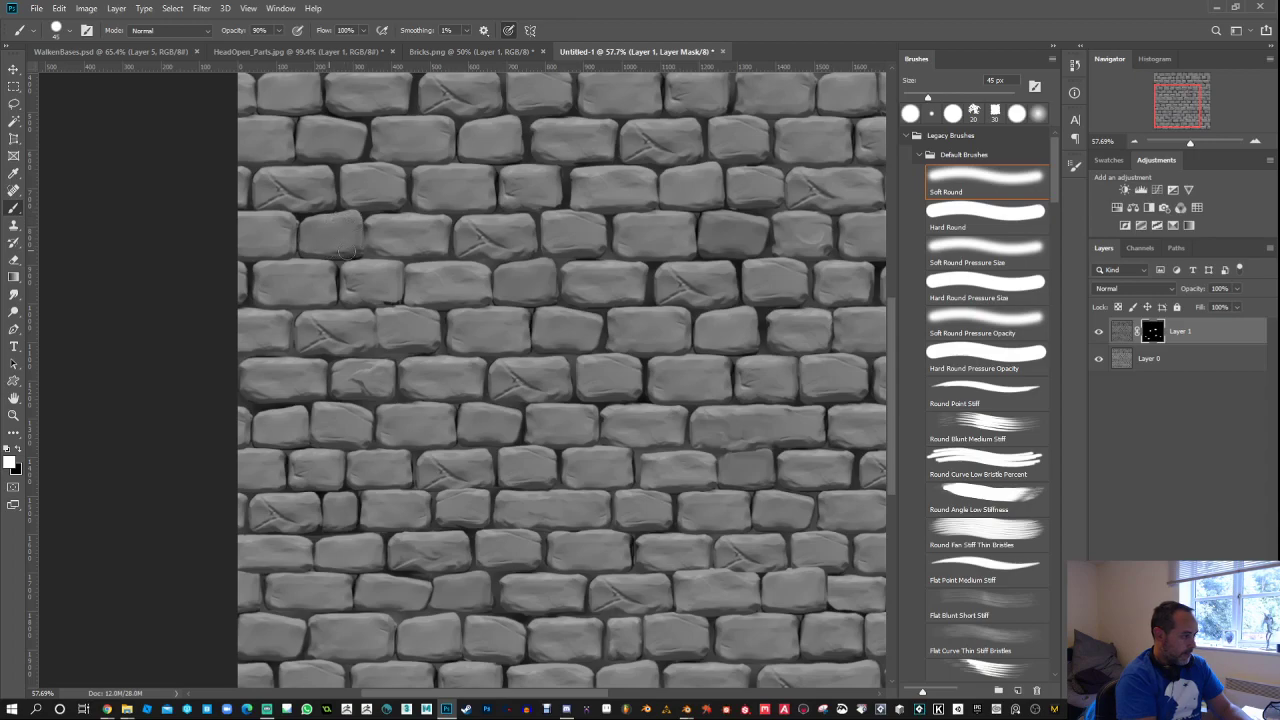
left_click_drag(443, 194, 425, 243)
mouse_move(376, 172)
left_mouse_down()
mouse_move(364, 198)
mouse_move(430, 173)
mouse_move(396, 189)
left_mouse_up()
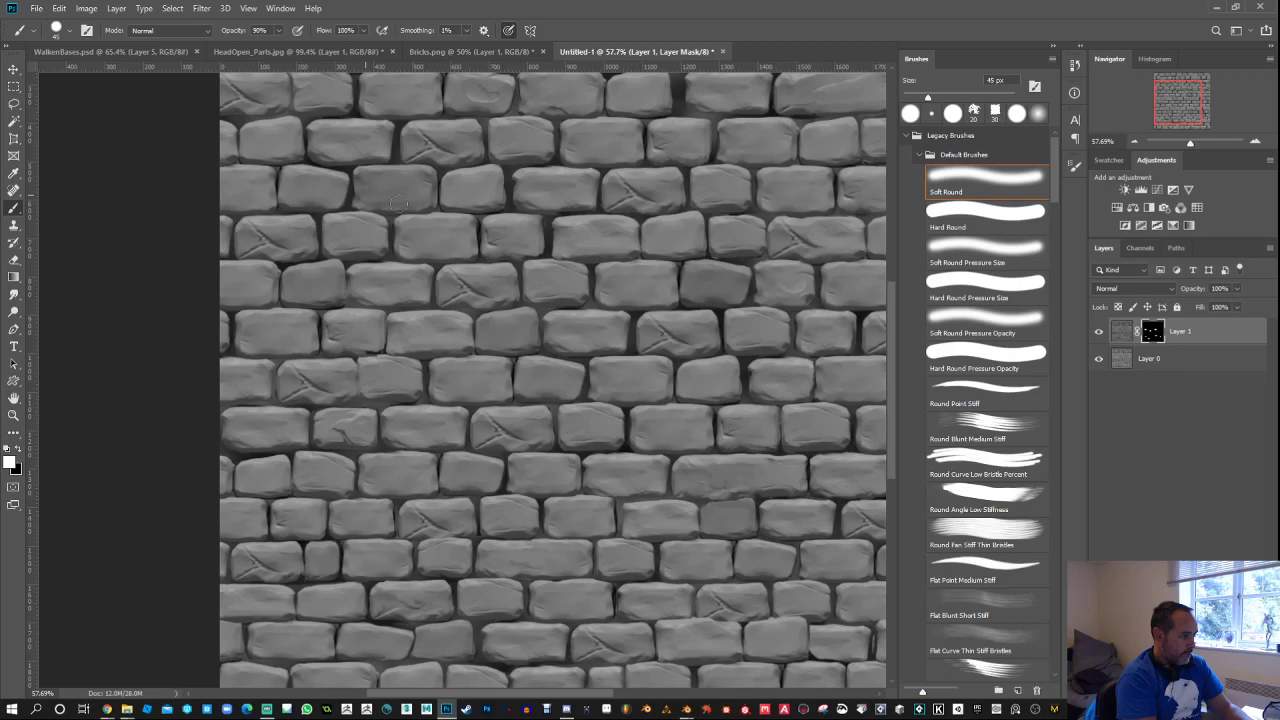
left_click_drag(637, 267, 514, 344)
mouse_move(661, 204)
left_mouse_down()
mouse_move(607, 201)
mouse_move(602, 226)
mouse_move(660, 217)
mouse_move(662, 228)
mouse_move(594, 236)
left_mouse_up()
left_click_drag(772, 252, 586, 418)
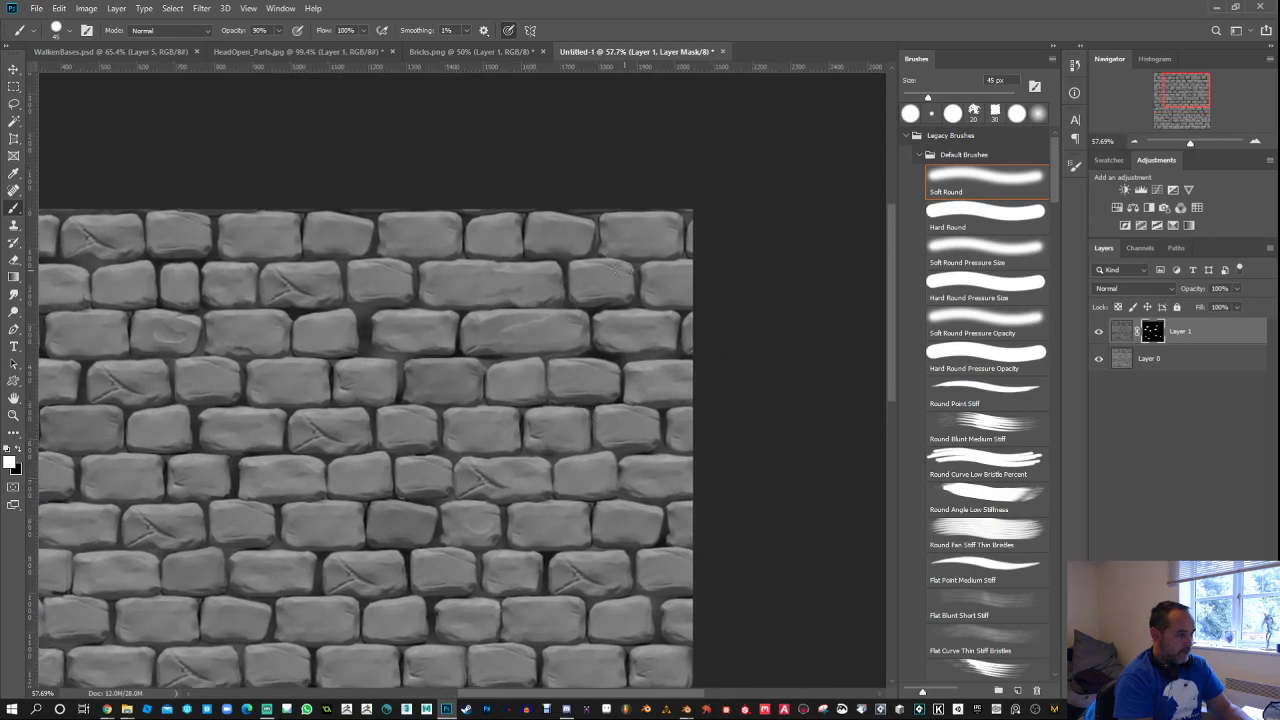
mouse_move(595, 267)
left_mouse_down()
mouse_move(624, 296)
mouse_move(618, 284)
mouse_move(586, 296)
left_mouse_up()
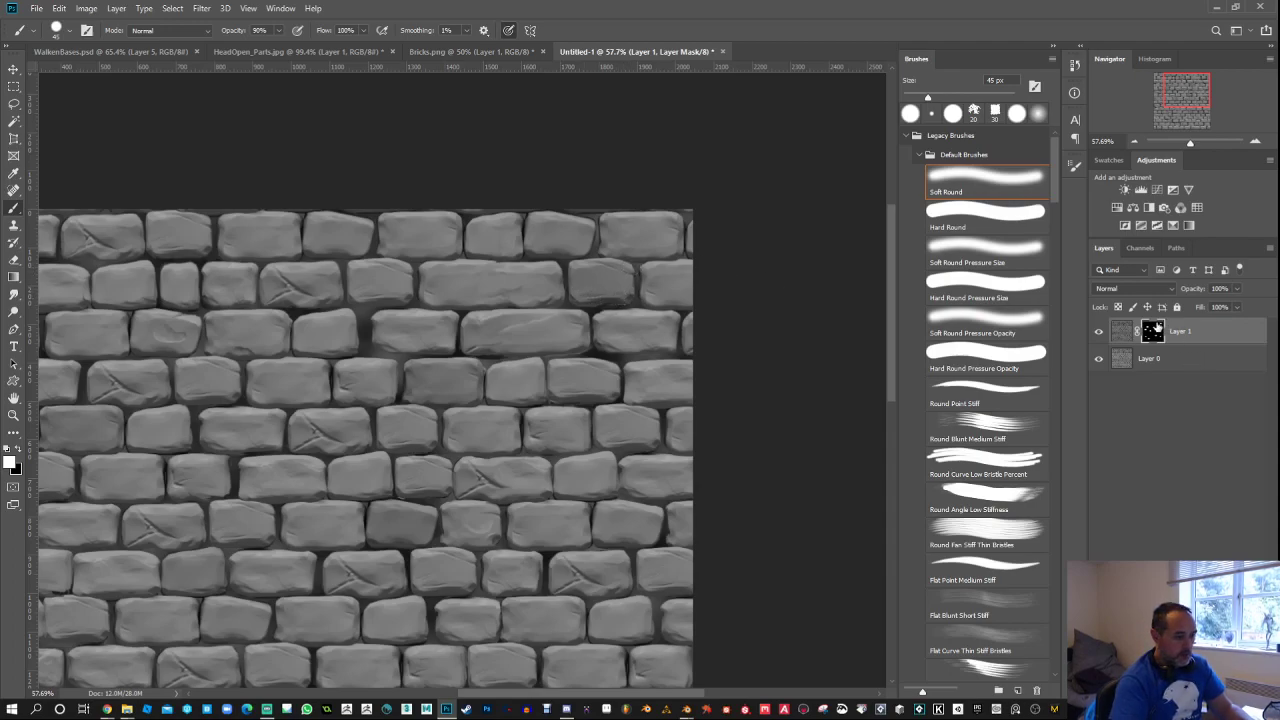
Step: Merge the masked dark copy down into the brick layer and define the result as a new pattern with the default name
right_click(1188, 340)
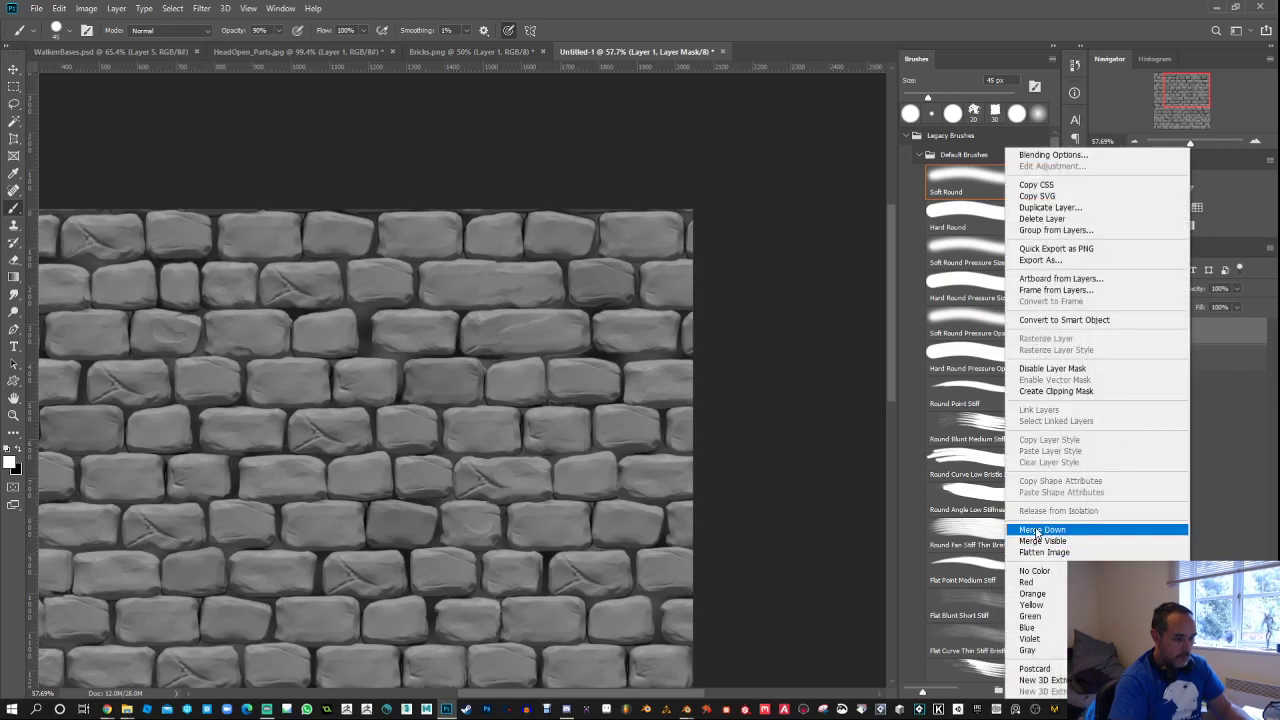
left_click(1032, 552)
left_click(59, 8)
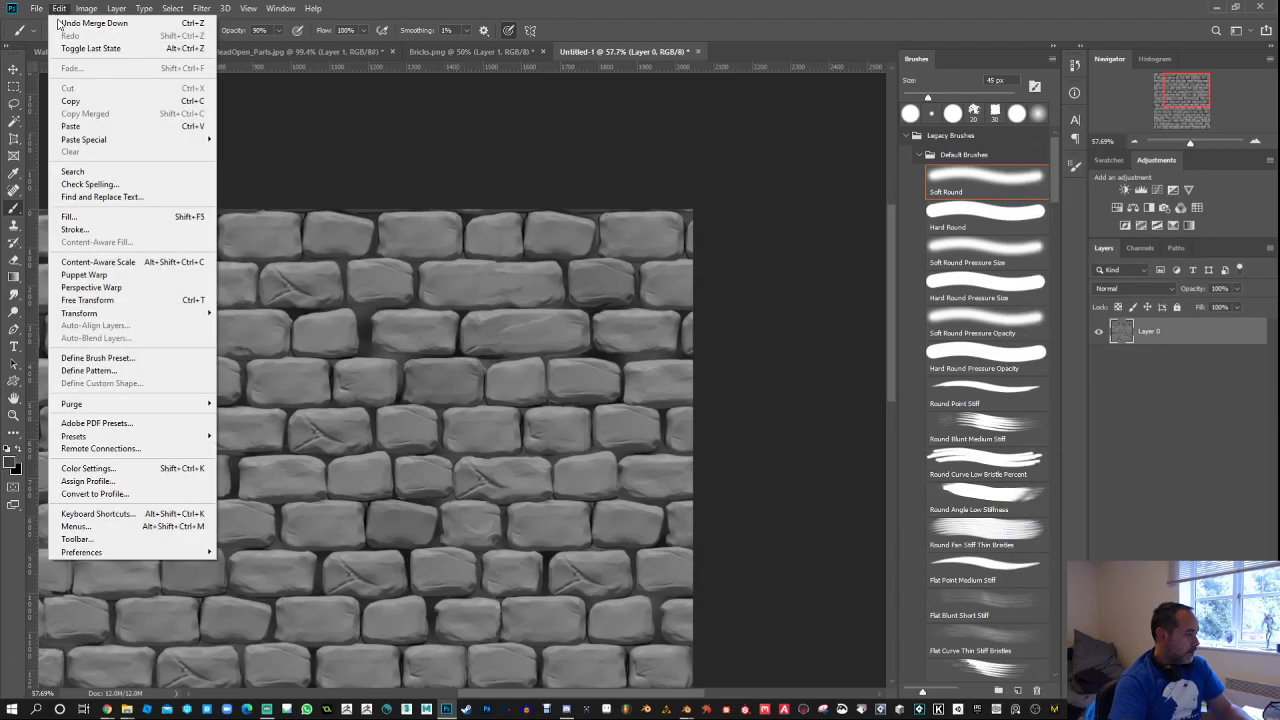
left_click(90, 370)
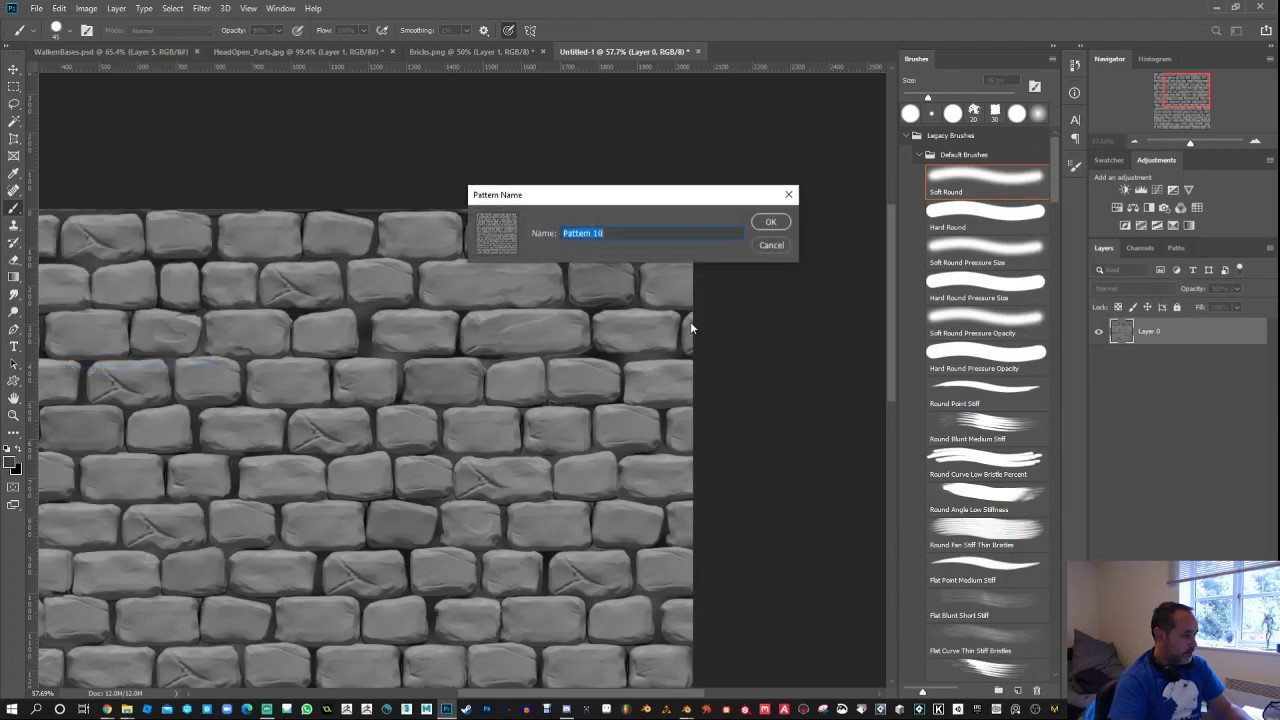
left_click(770, 222)
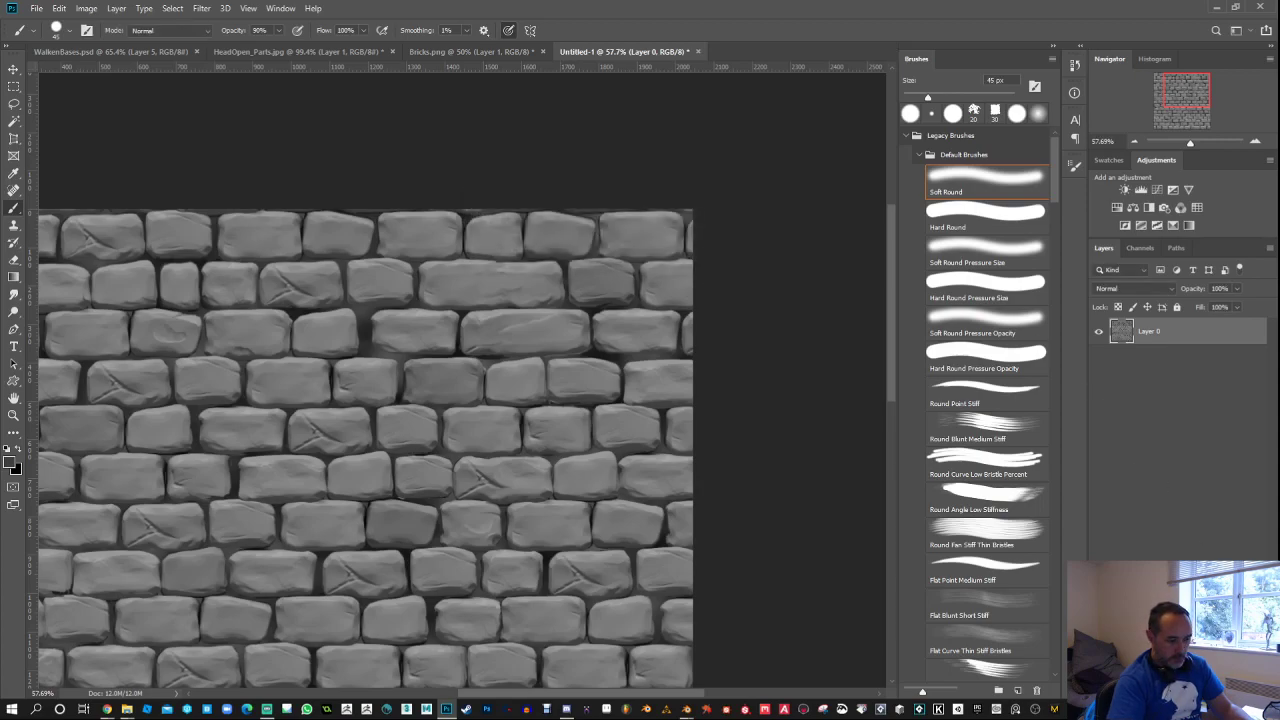
Step: Add a Pattern Fill layer with the updated brick pattern at 50% scale
left_click(1172, 710)
left_click(1213, 480)
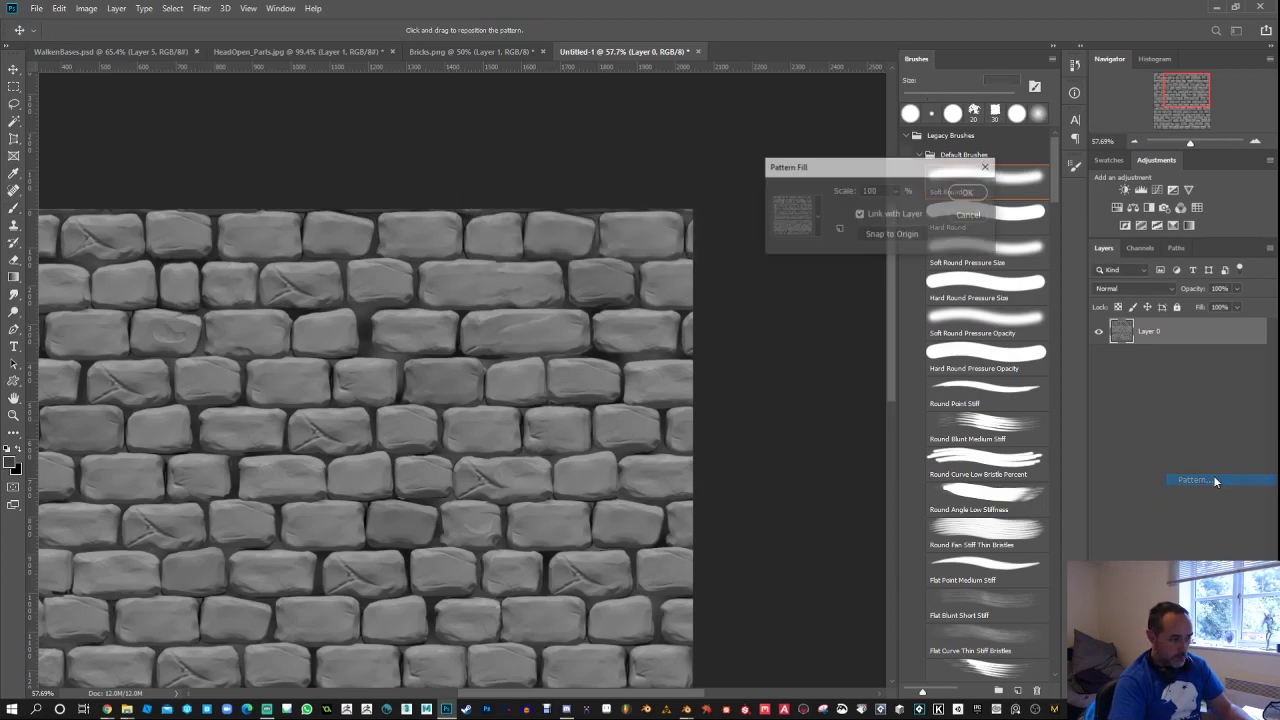
double_click(886, 190)
type("50")
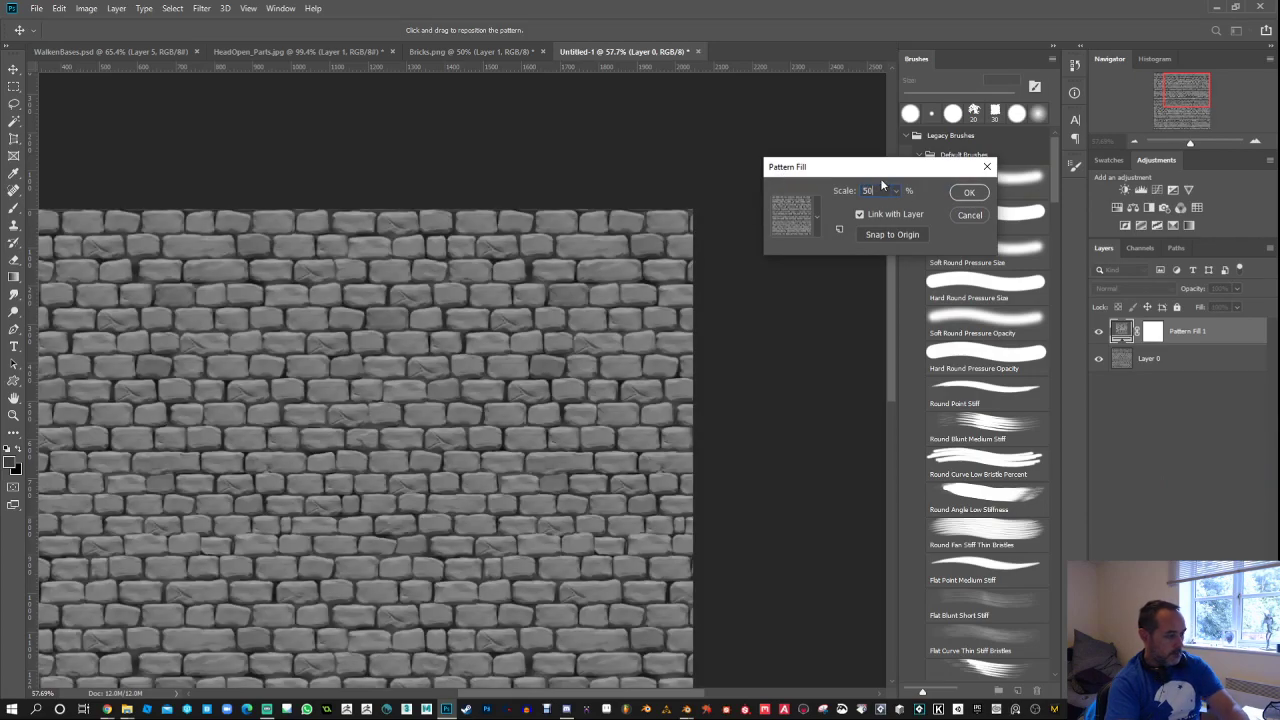
left_click(969, 192)
Step: Examine the whole tiled wall for repeating dark bricks at reduced zoom, and delete the pattern fill layer
key("ctrl+0")
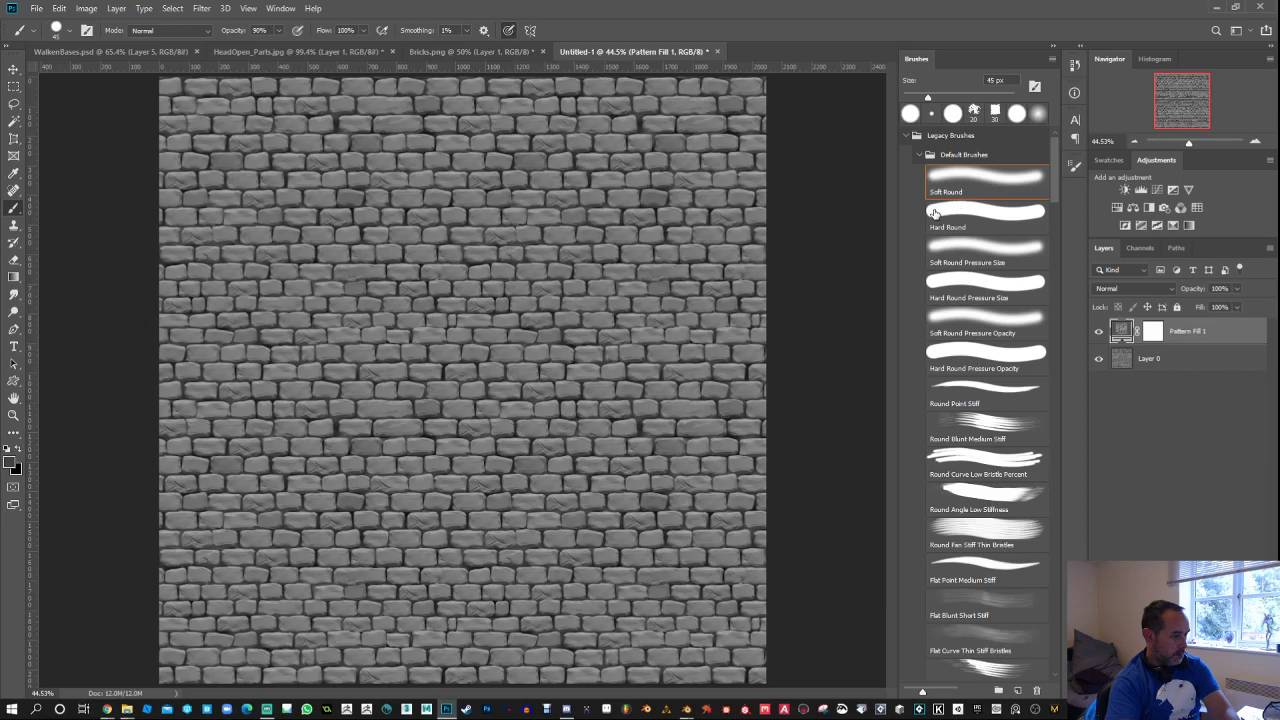
key("ctrl+1")
key("ctrl+0")
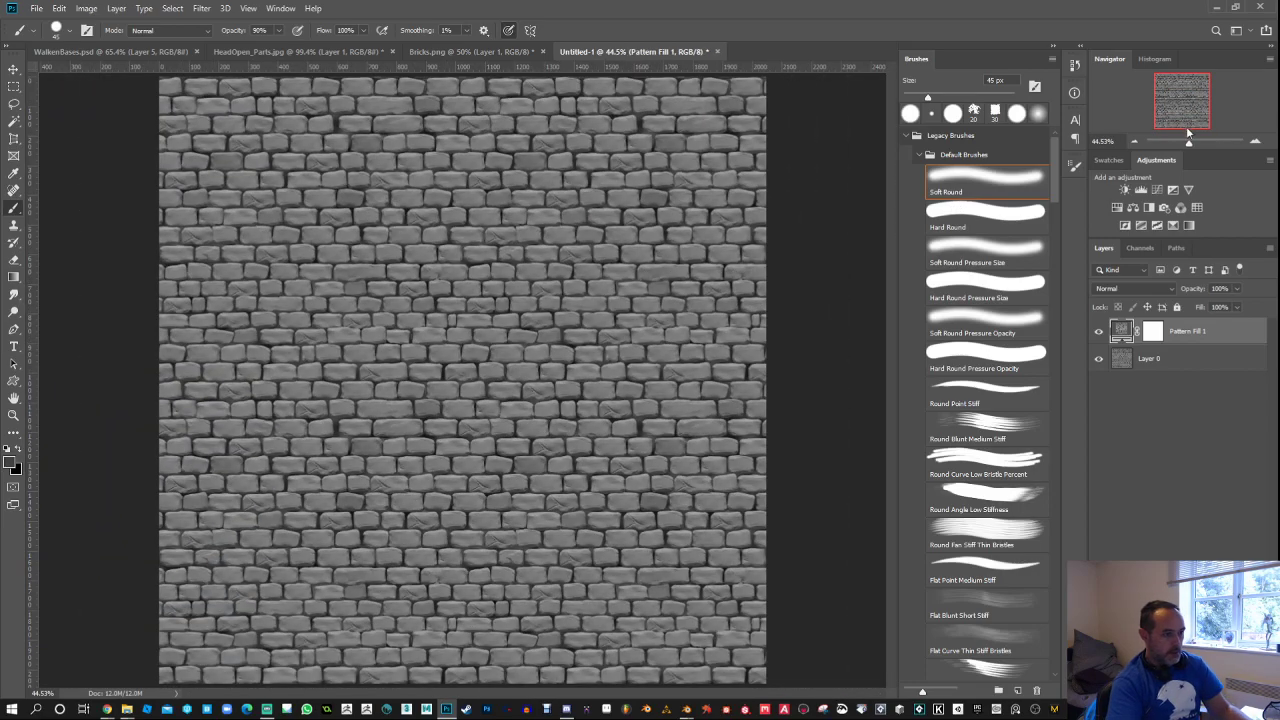
mouse_move(1188, 146)
left_mouse_down()
mouse_move(1172, 146)
mouse_move(1189, 146)
left_mouse_up()
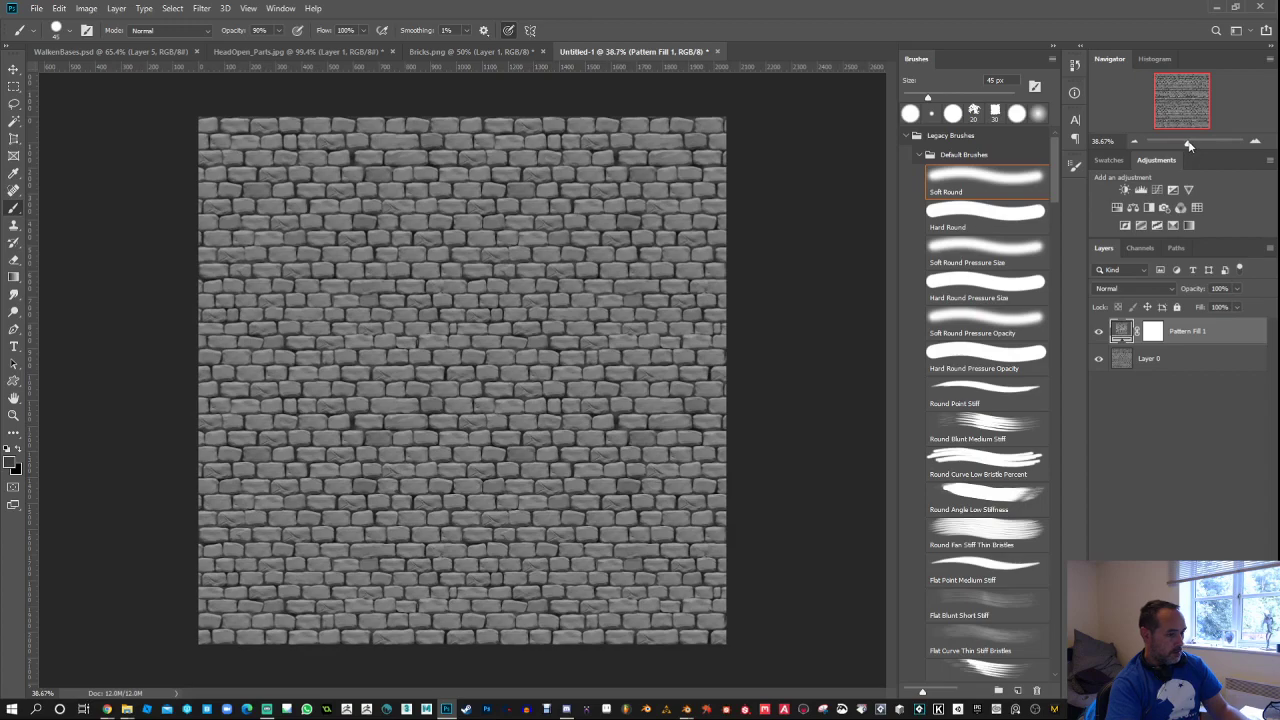
left_click_drag(1204, 332, 1257, 690)
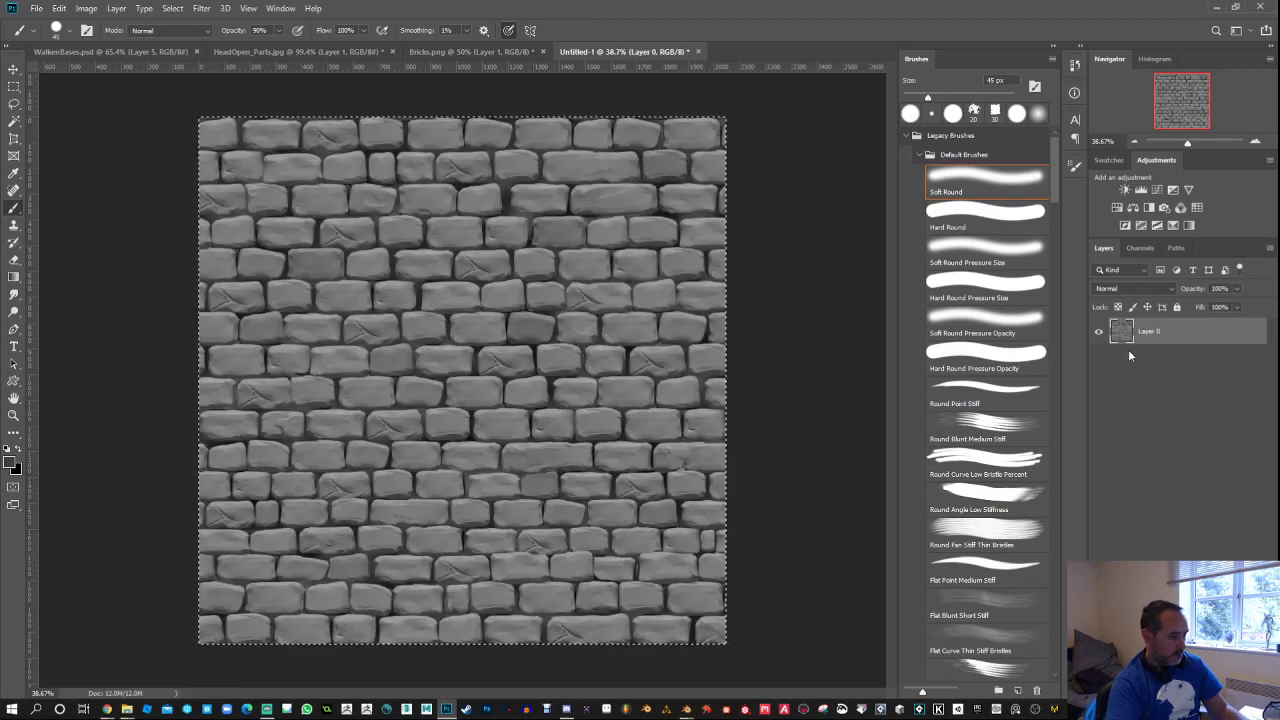
Step: Duplicate the brick layer and darken the copy with Levels, using input white 206, midtone 0.92 and output white 183
key("ctrl+j")
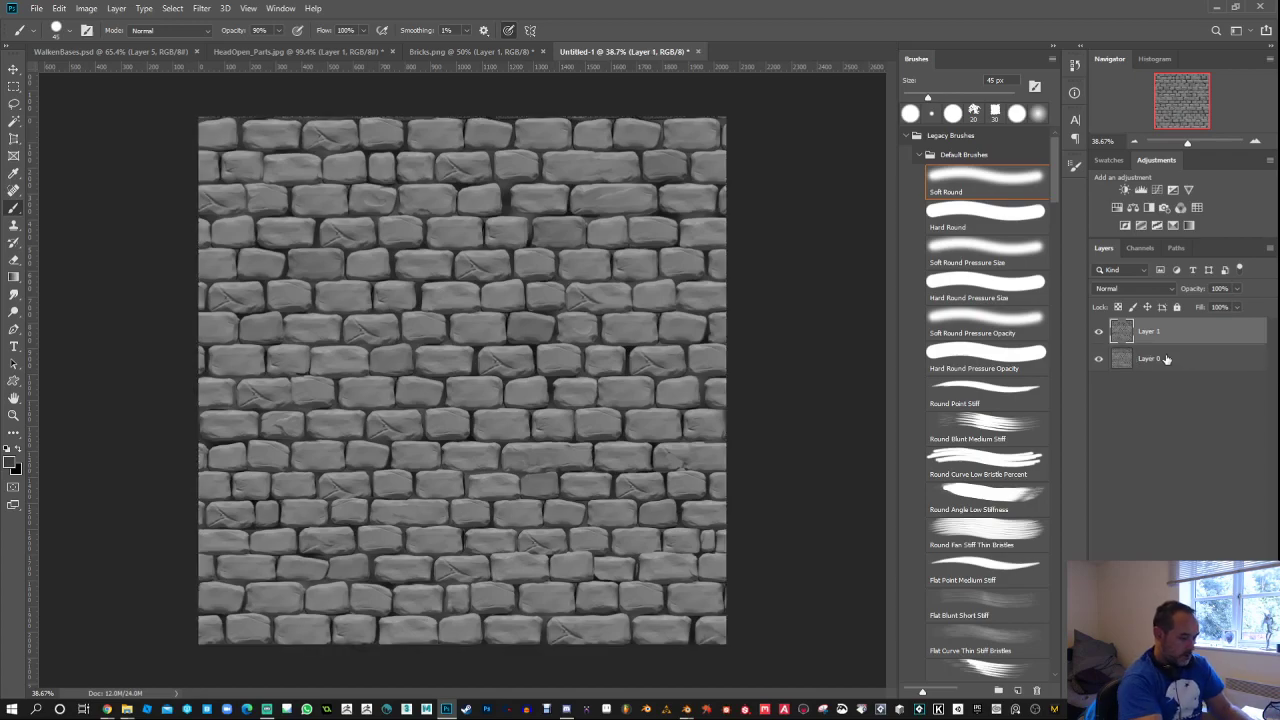
key("ctrl+l")
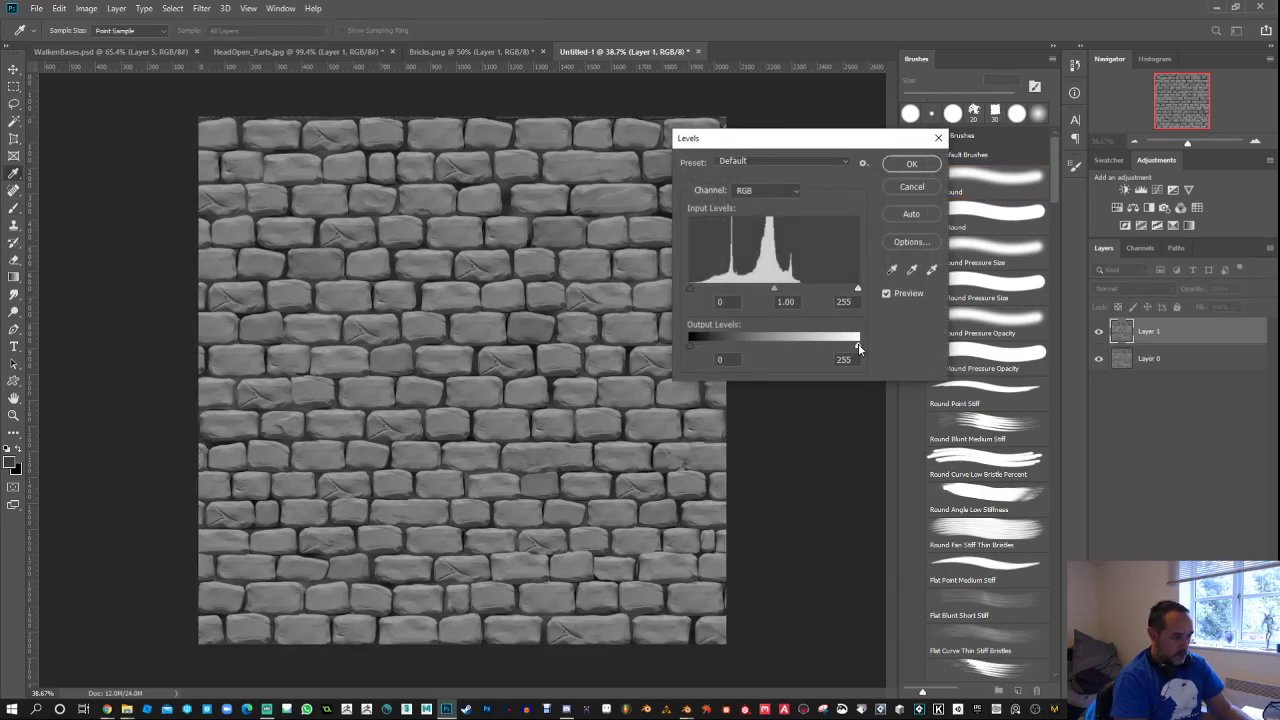
left_click_drag(858, 343, 829, 347)
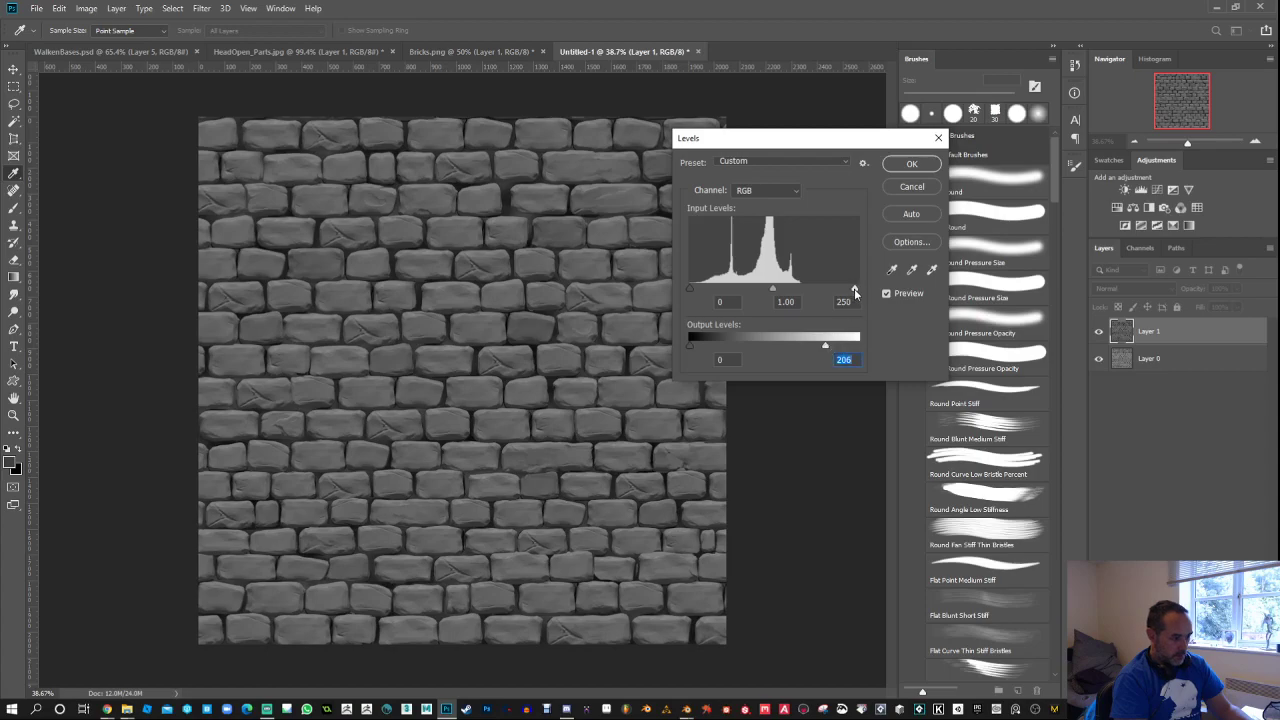
left_click_drag(855, 292, 827, 297)
left_click_drag(822, 347, 811, 347)
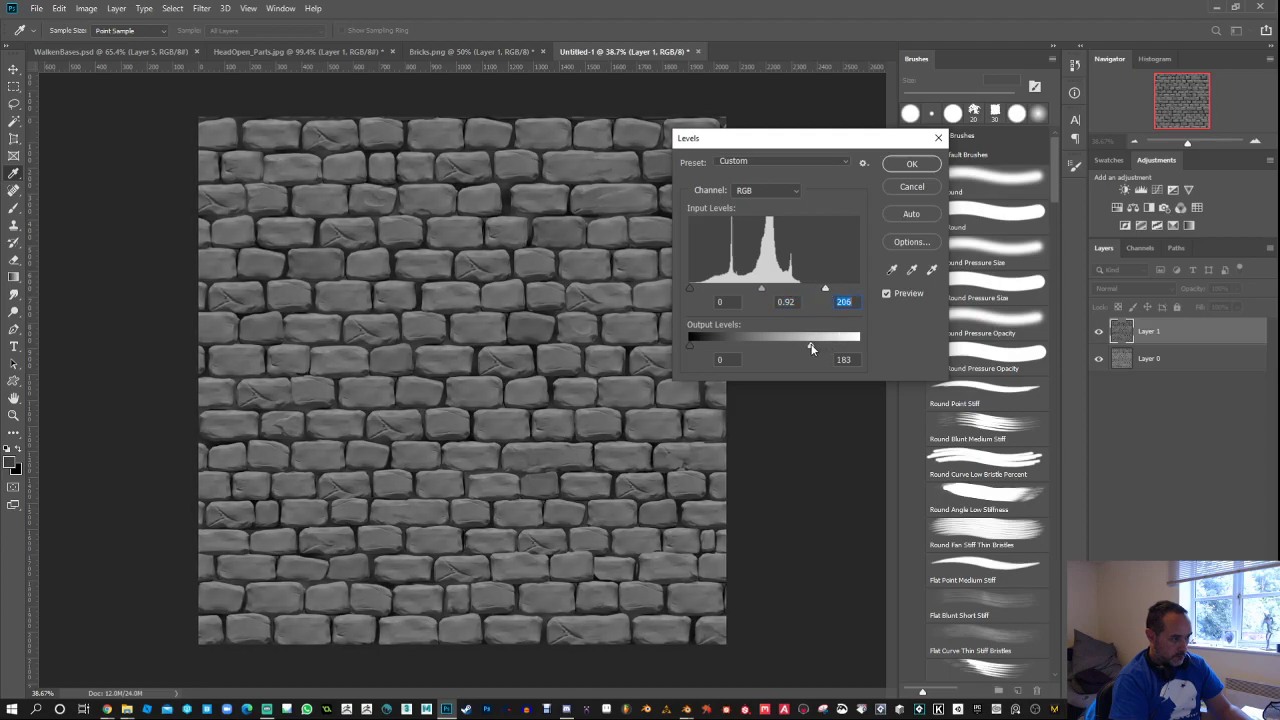
left_click(912, 166)
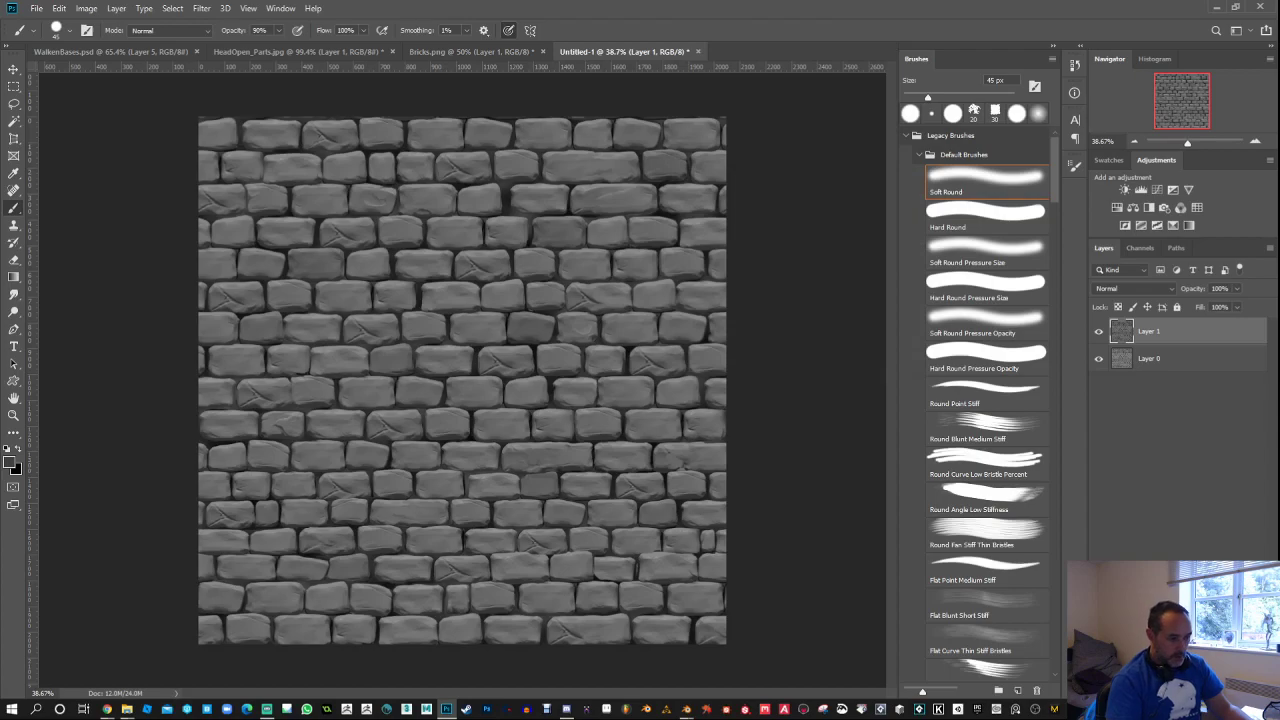
Step: Darken scattered bricks through an inverted mask on the dark copy at 100% brush opacity, and merge the copy down
left_click(1157, 690)
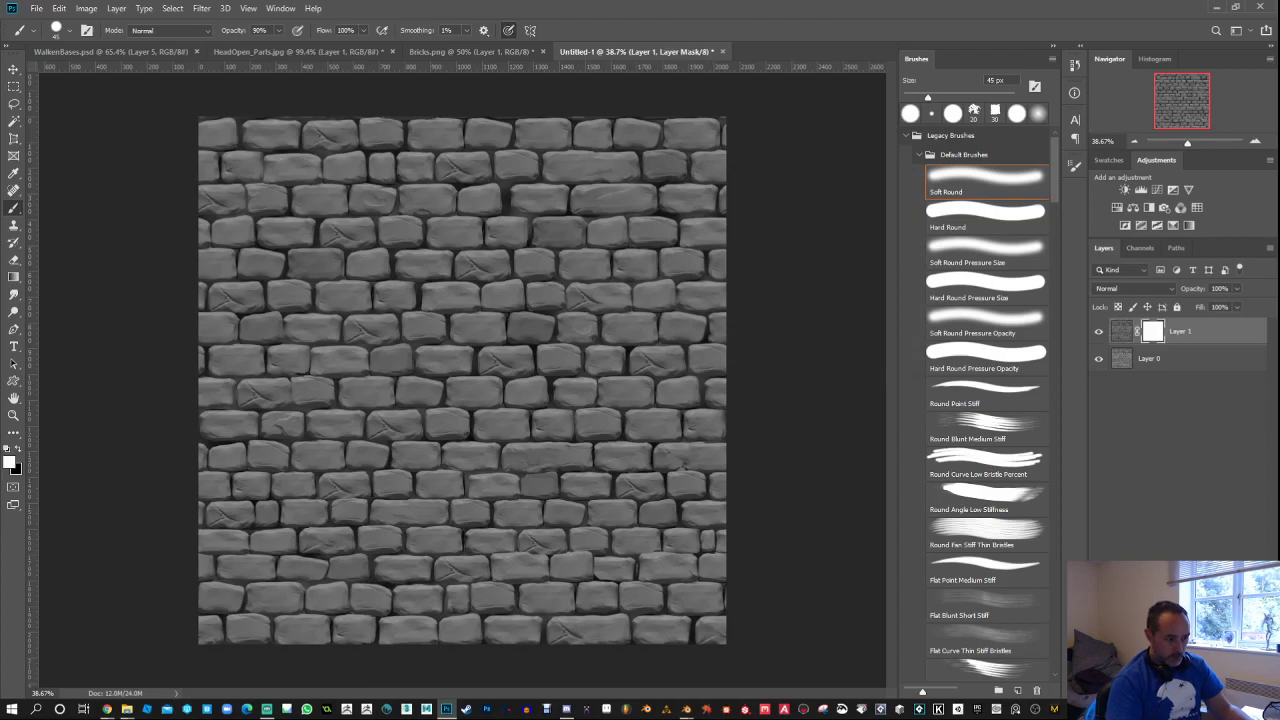
key("ctrl+i")
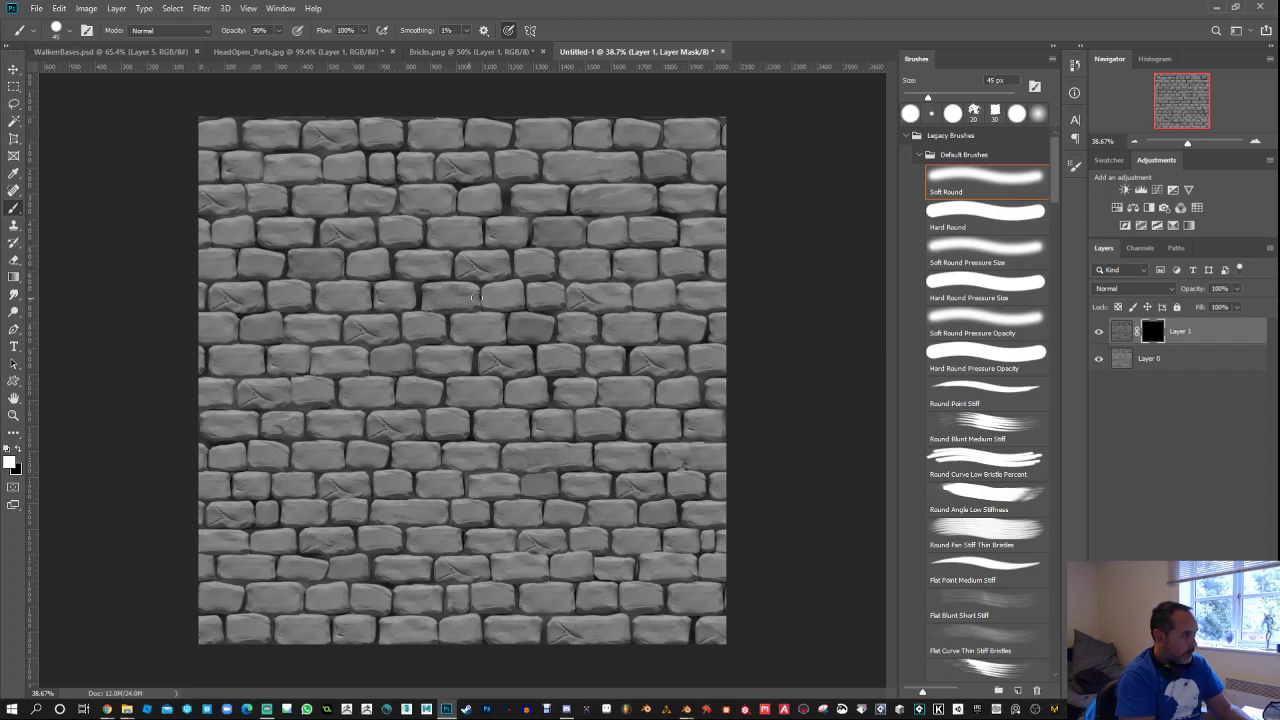
key("ctrl+z")
left_click_drag(240, 33, 272, 40)
key("Return")
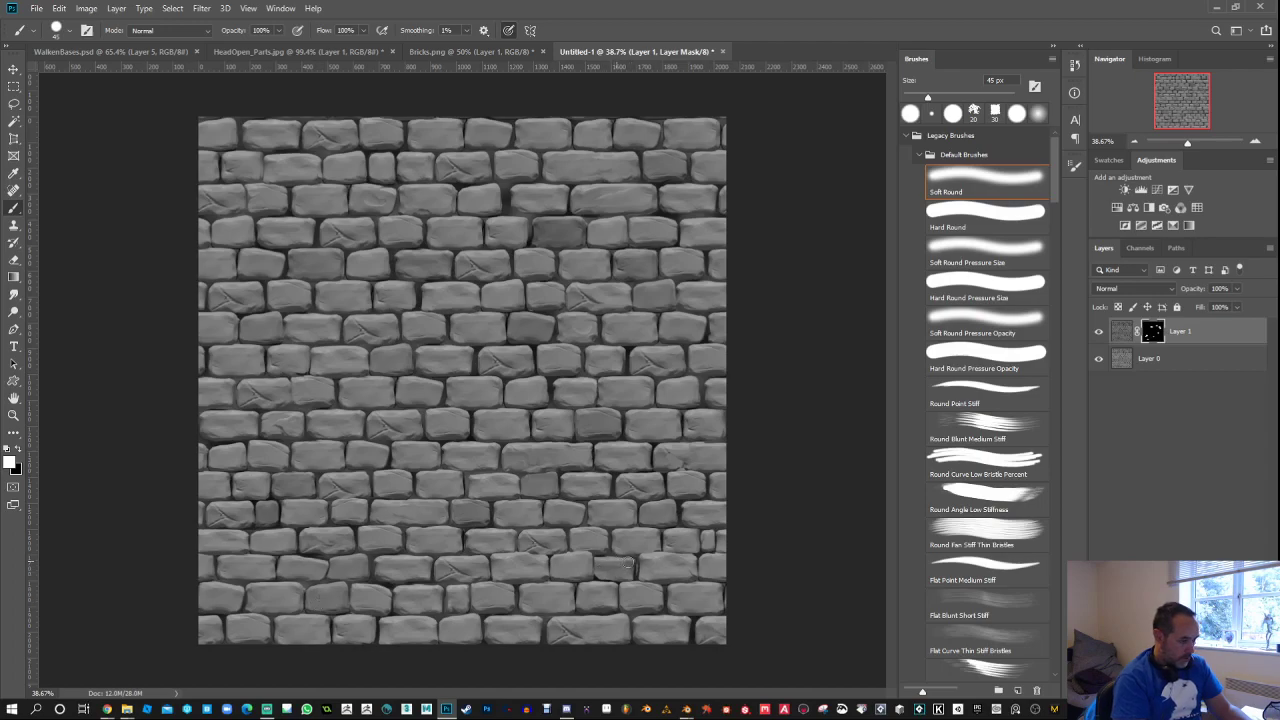
right_click(1191, 331)
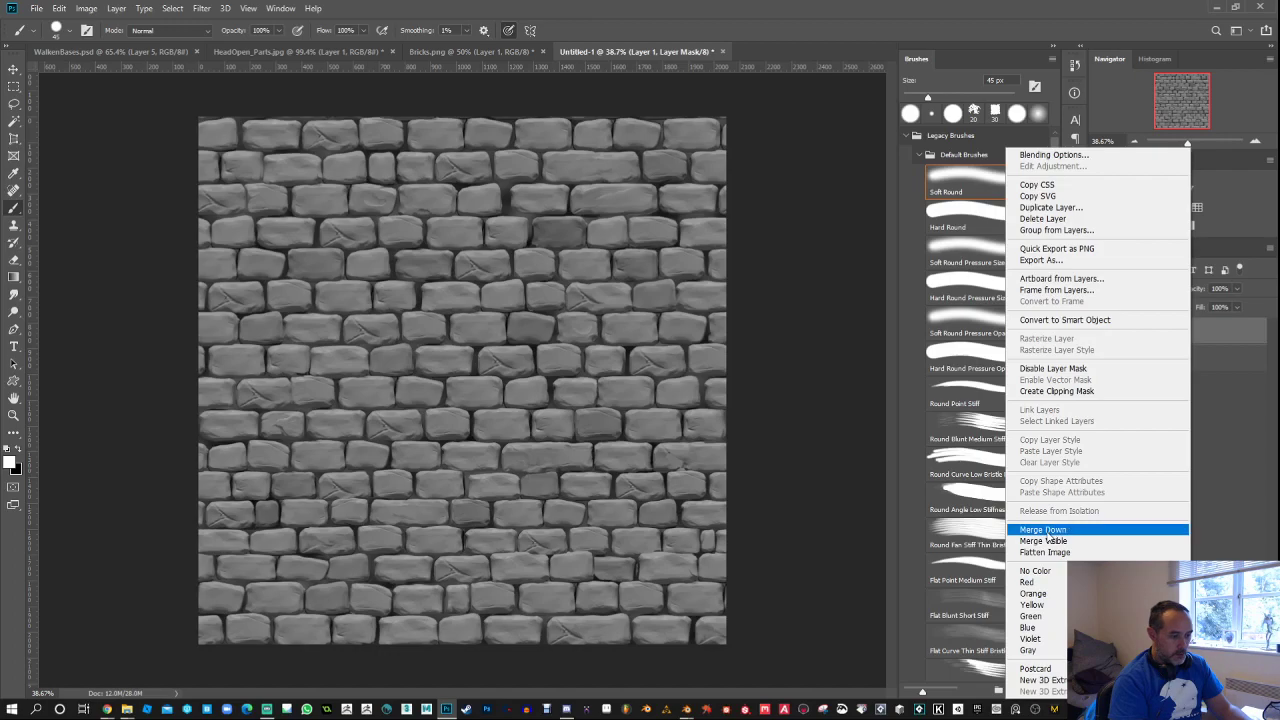
left_click(1054, 525)
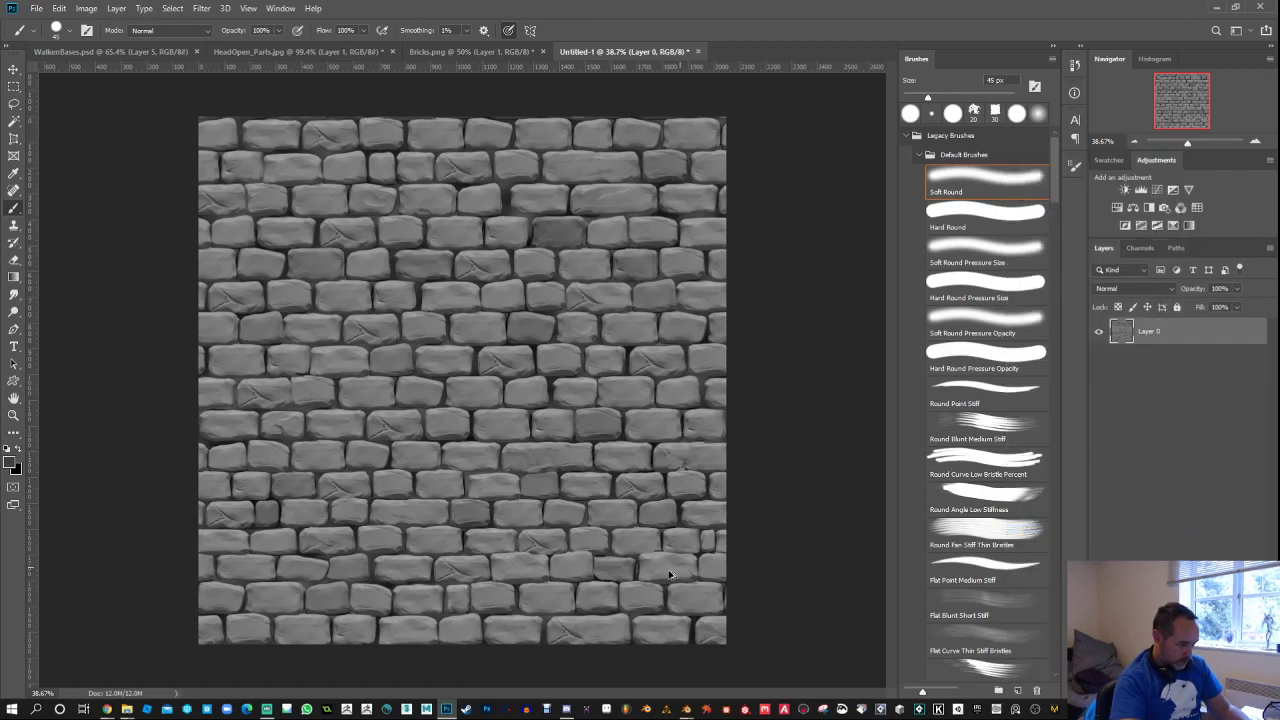
Step: Draw dark branching cracks across the lower-left corner of the darkened brick in the third row from the bottom with a 4 px brush
scroll(600, 612, "up", 10)
scroll(642, 594, "up", 5)
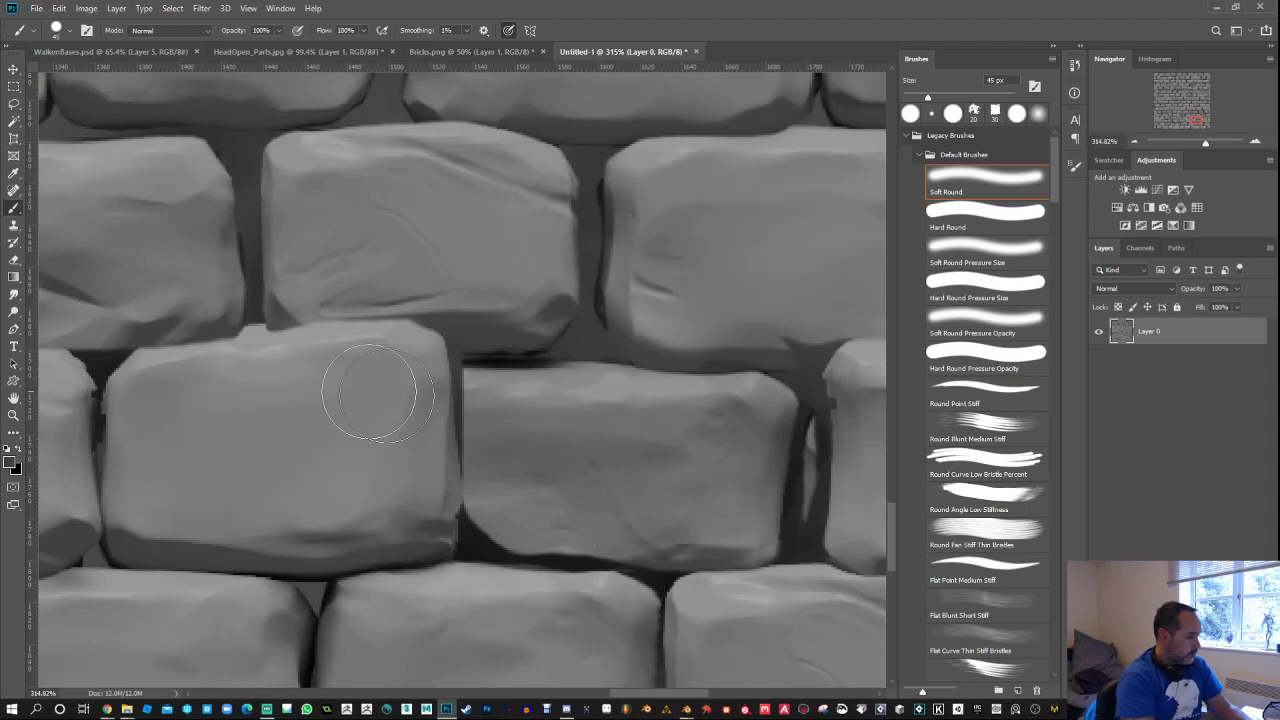
key("bracketleft")
key("bracketleft")
key("bracketleft")
key("bracketleft")
key("bracketleft")
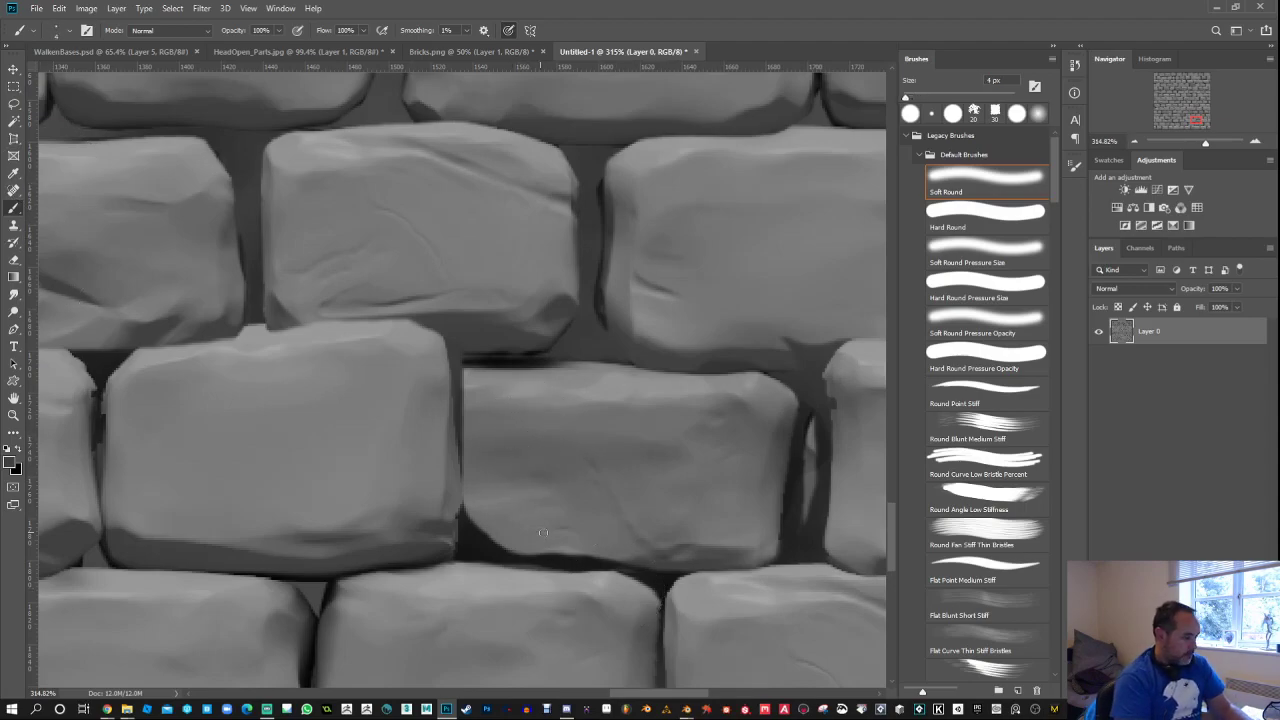
mouse_move(584, 560)
left_mouse_down()
mouse_move(549, 483)
mouse_move(516, 469)
mouse_move(464, 411)
left_mouse_up()
mouse_move(510, 466)
left_mouse_down()
mouse_move(465, 462)
mouse_move(488, 472)
mouse_move(464, 493)
mouse_move(496, 519)
mouse_move(511, 471)
mouse_move(498, 491)
mouse_move(482, 472)
mouse_move(550, 488)
mouse_move(557, 511)
mouse_move(489, 543)
left_mouse_up()
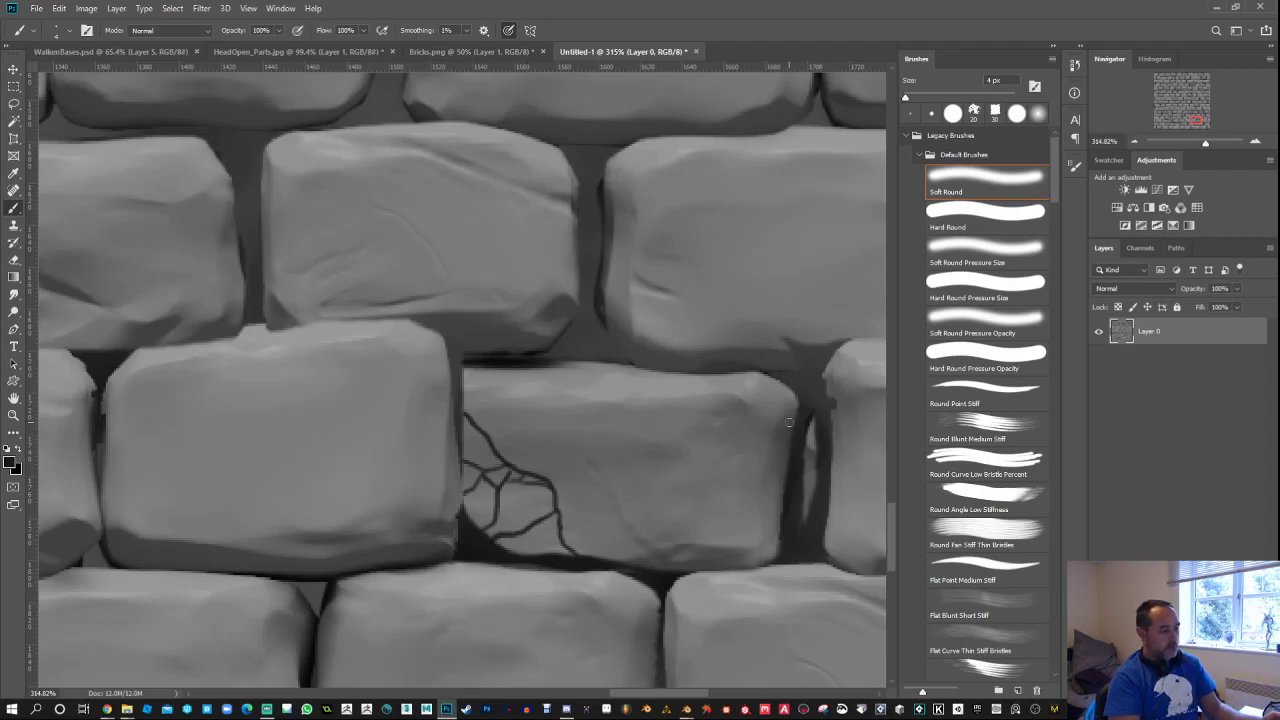
Step: Shade the fragments between the corner cracks with a 7 px brush at 40% opacity
key("bracketright")
key("bracketright")
key("4")
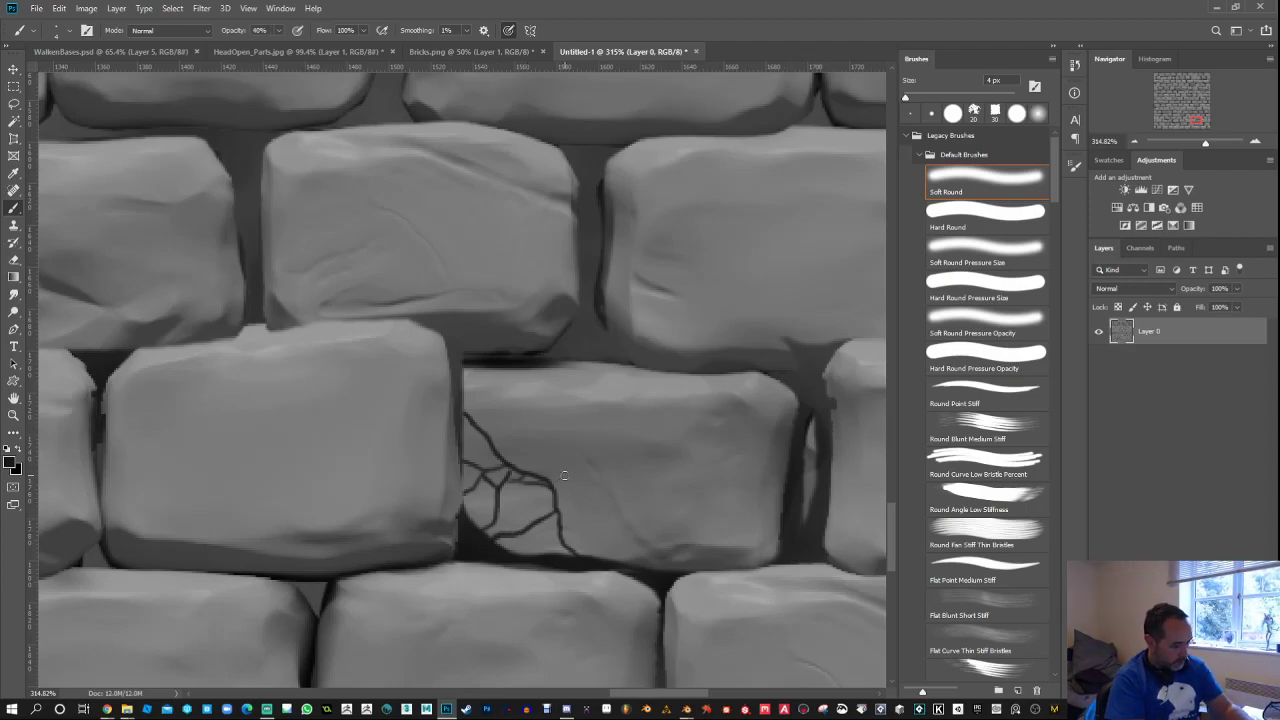
key("bracketright")
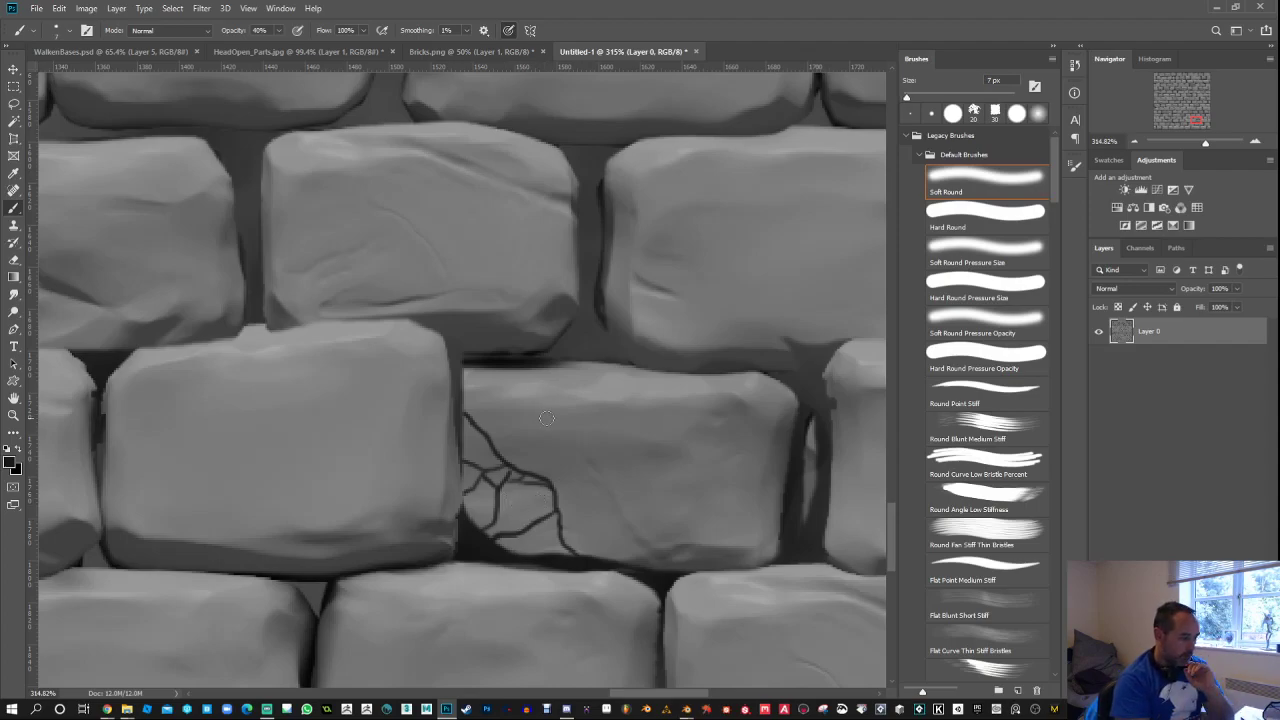
mouse_move(500, 498)
left_mouse_down()
mouse_move(488, 532)
mouse_move(548, 513)
mouse_move(569, 485)
mouse_move(525, 521)
mouse_move(528, 543)
mouse_move(497, 546)
mouse_move(512, 537)
mouse_move(509, 547)
mouse_move(564, 552)
mouse_move(575, 525)
mouse_move(506, 497)
mouse_move(472, 518)
mouse_move(465, 500)
mouse_move(485, 473)
mouse_move(496, 483)
mouse_move(510, 472)
mouse_move(465, 490)
mouse_move(465, 445)
mouse_move(469, 462)
mouse_move(510, 459)
mouse_move(542, 483)
left_mouse_up()
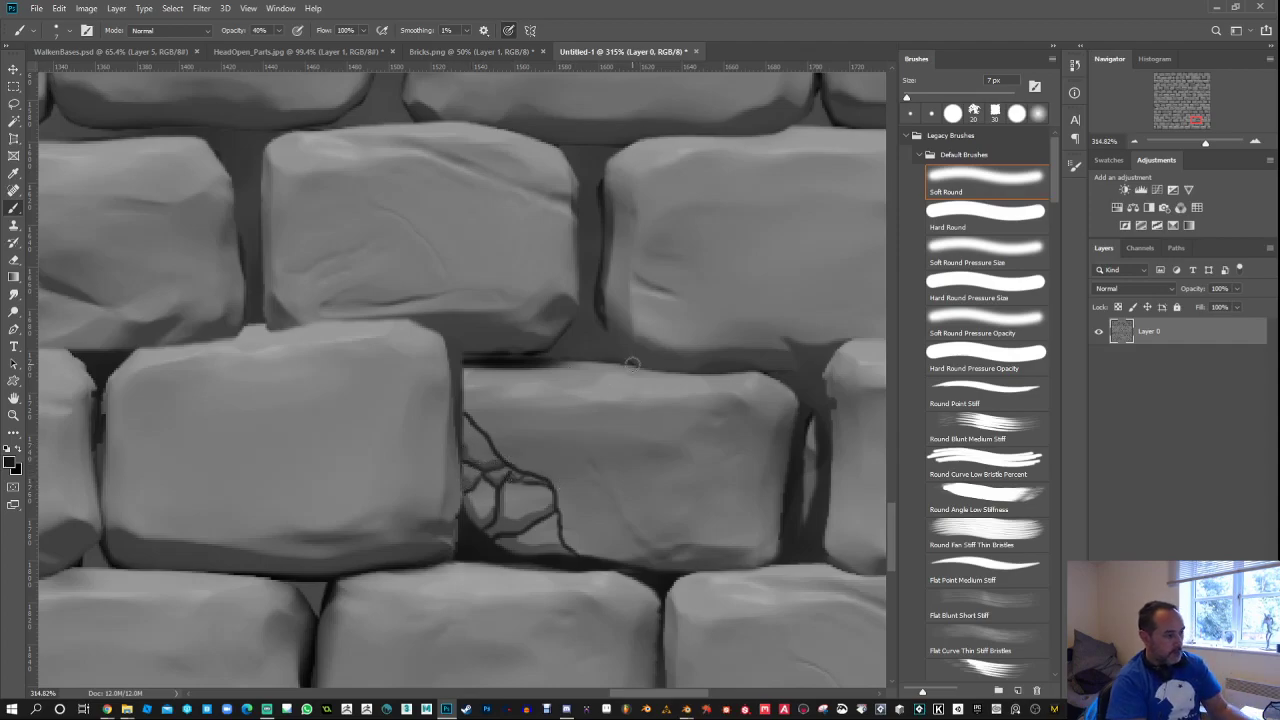
Step: Lighten the corner fragments and soften the outer crack edges with greys sampled from the brick
right_click(750, 385, "alt")
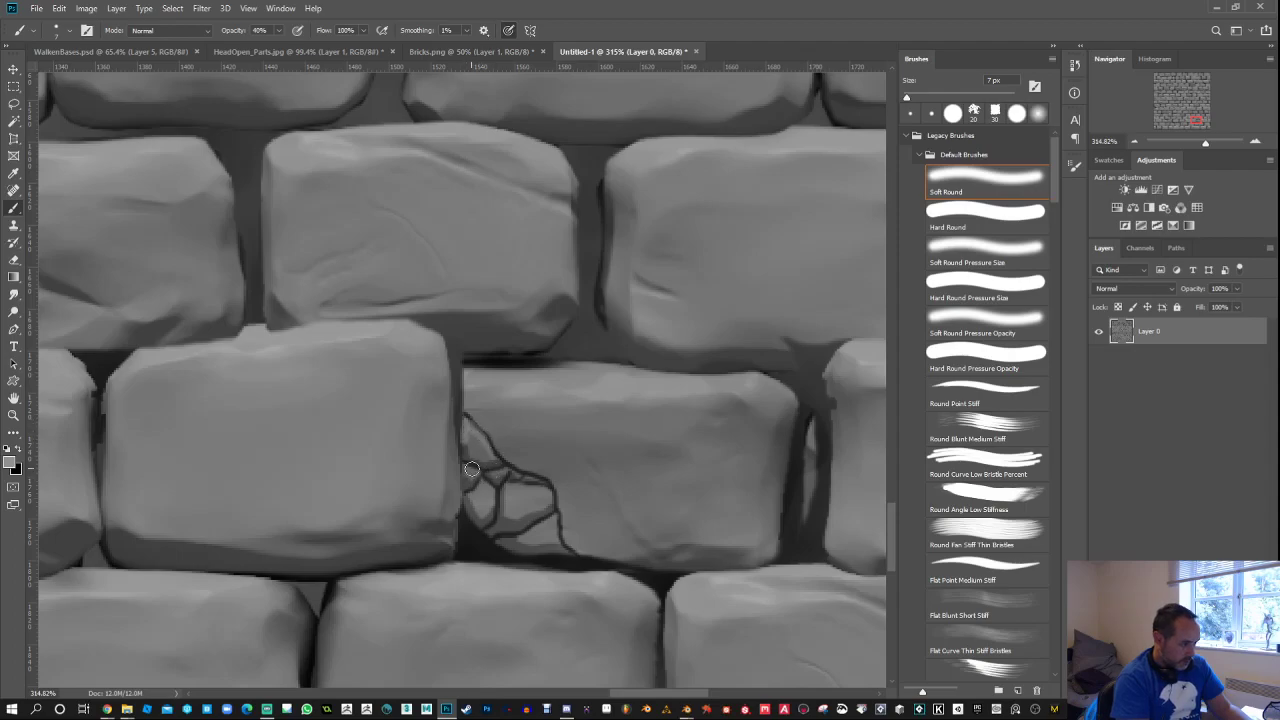
mouse_move(492, 471)
left_mouse_down()
mouse_move(471, 490)
mouse_move(548, 490)
mouse_move(522, 476)
mouse_move(540, 480)
left_mouse_up()
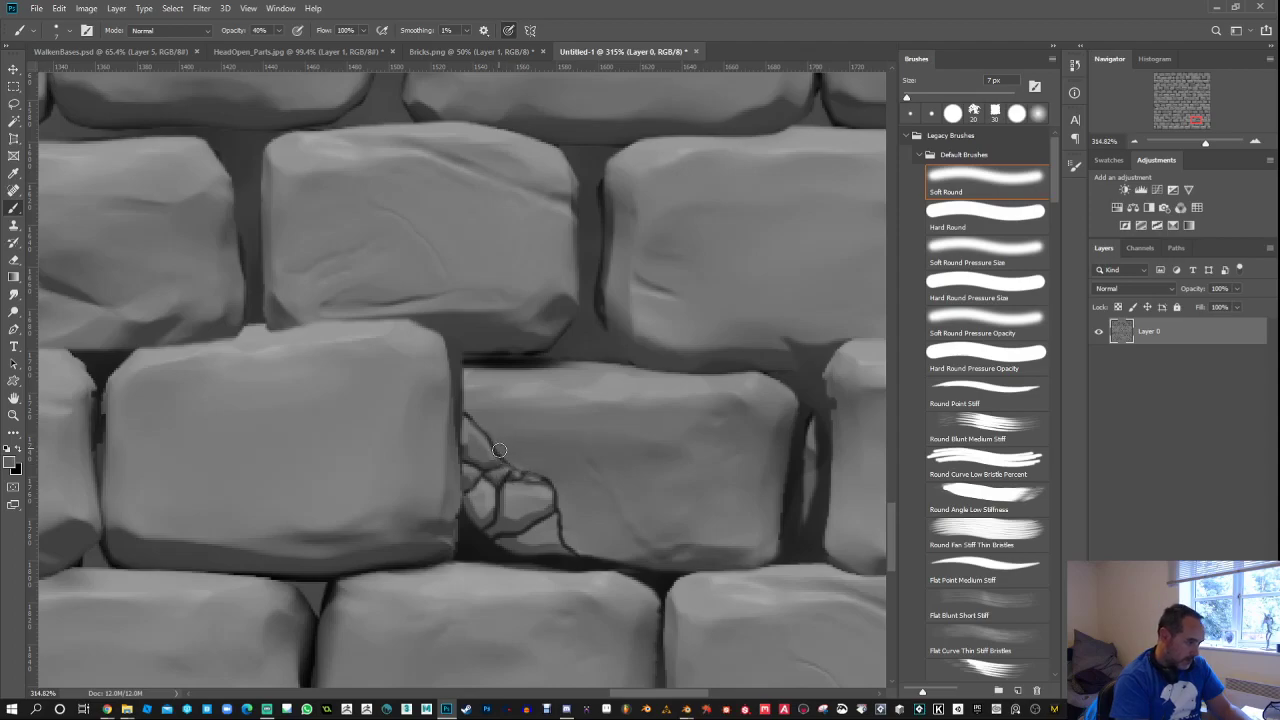
left_click_drag(553, 476, 566, 541)
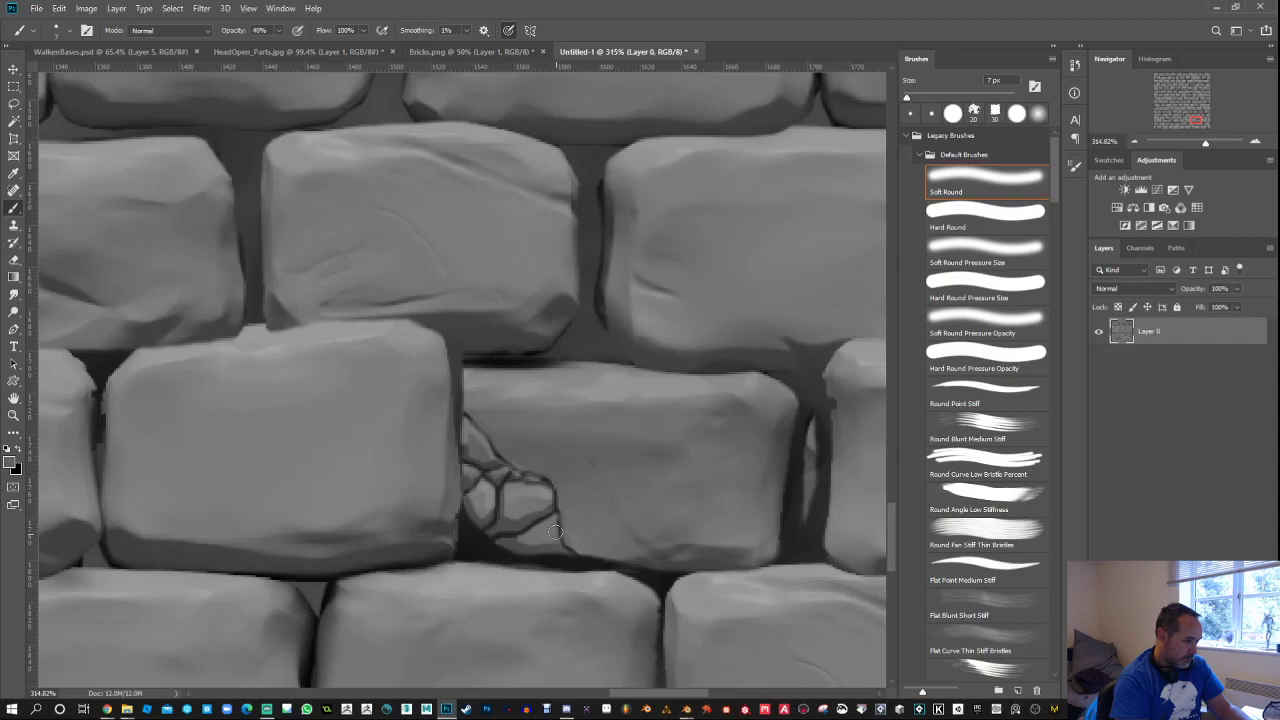
Step: Sharpen the fragment edges with fine light strokes in a sampled grey, using a 2 px brush at 100% opacity
left_click(522, 518, "alt")
left_click(525, 513, "alt")
key("bracketleft")
key("bracketleft")
key("bracketleft")
key("0")
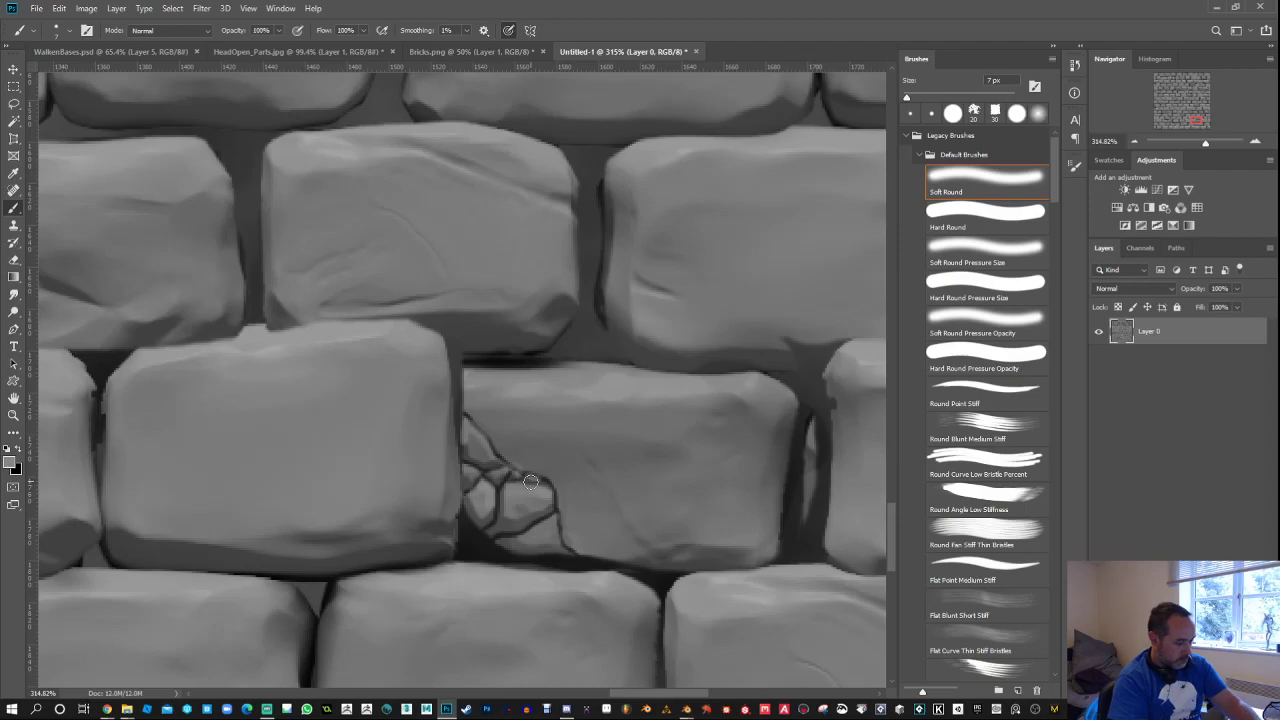
key("bracketleft")
key("bracketleft")
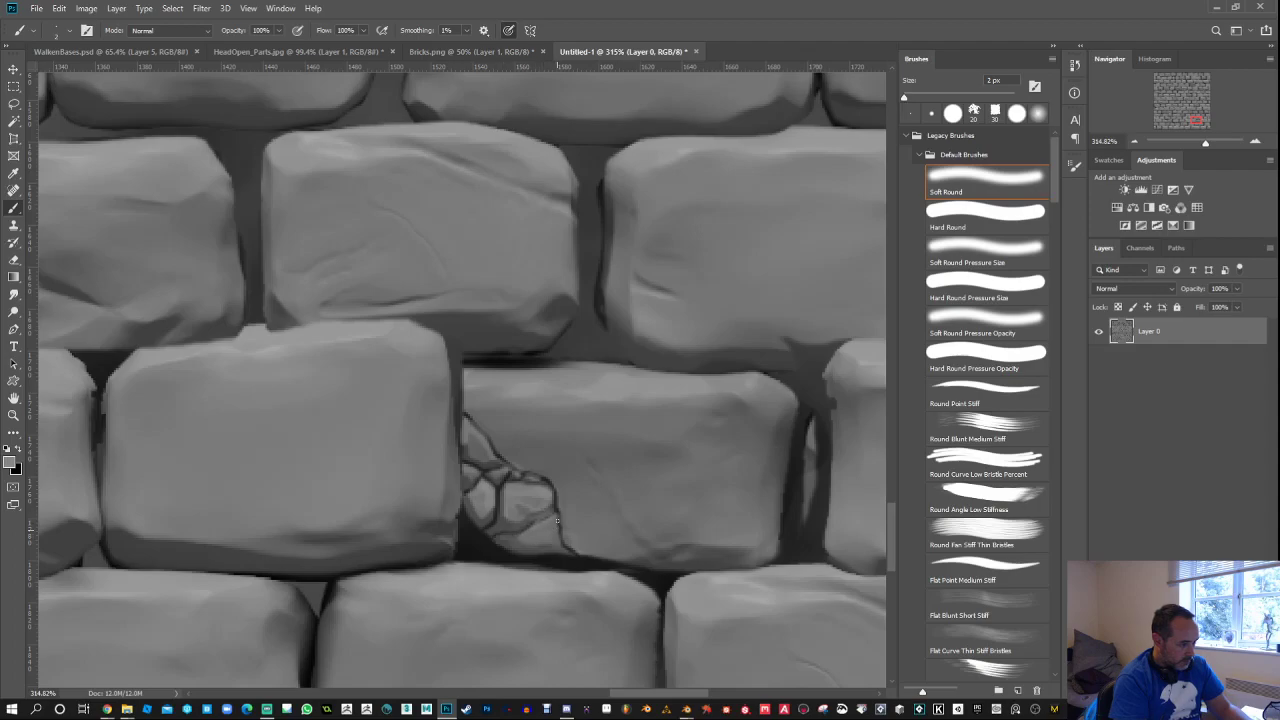
Step: Extend small hairline cracks upward from the broken corner in the crack colour and touch up their edges with a sampled light grey
left_click(548, 478, "alt")
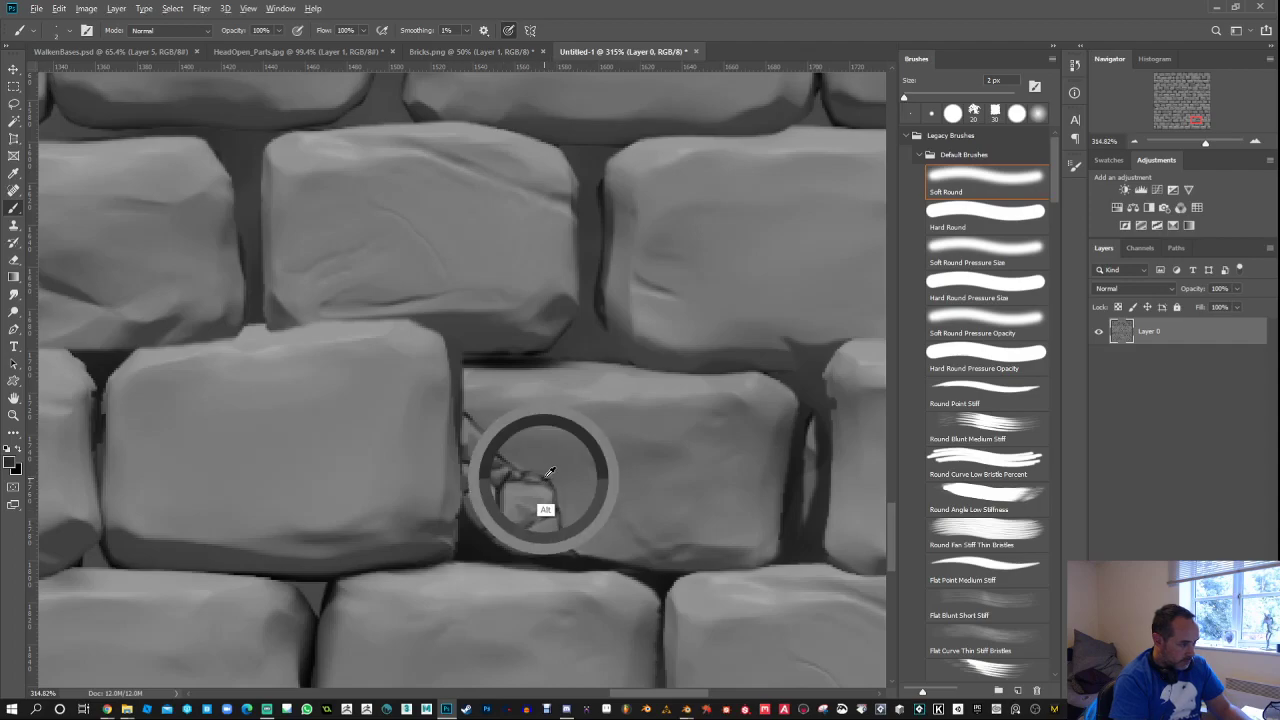
left_click_drag(541, 477, 537, 449)
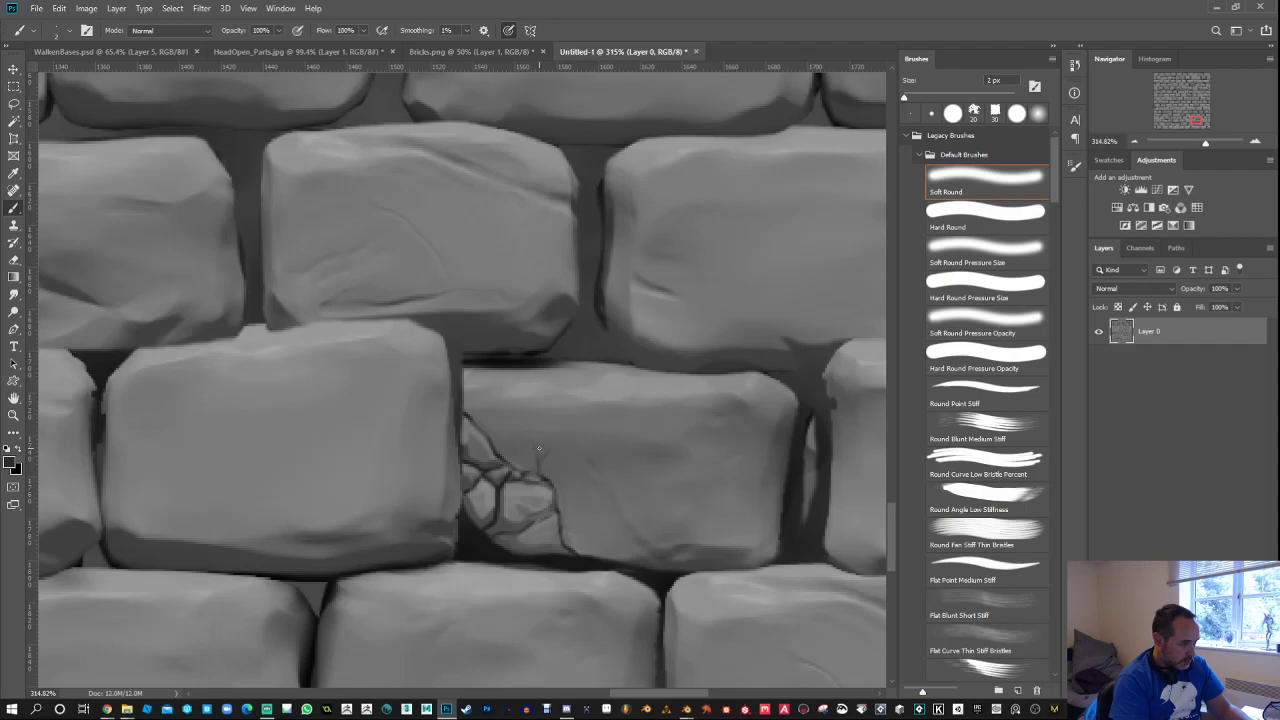
left_click(648, 376, "alt")
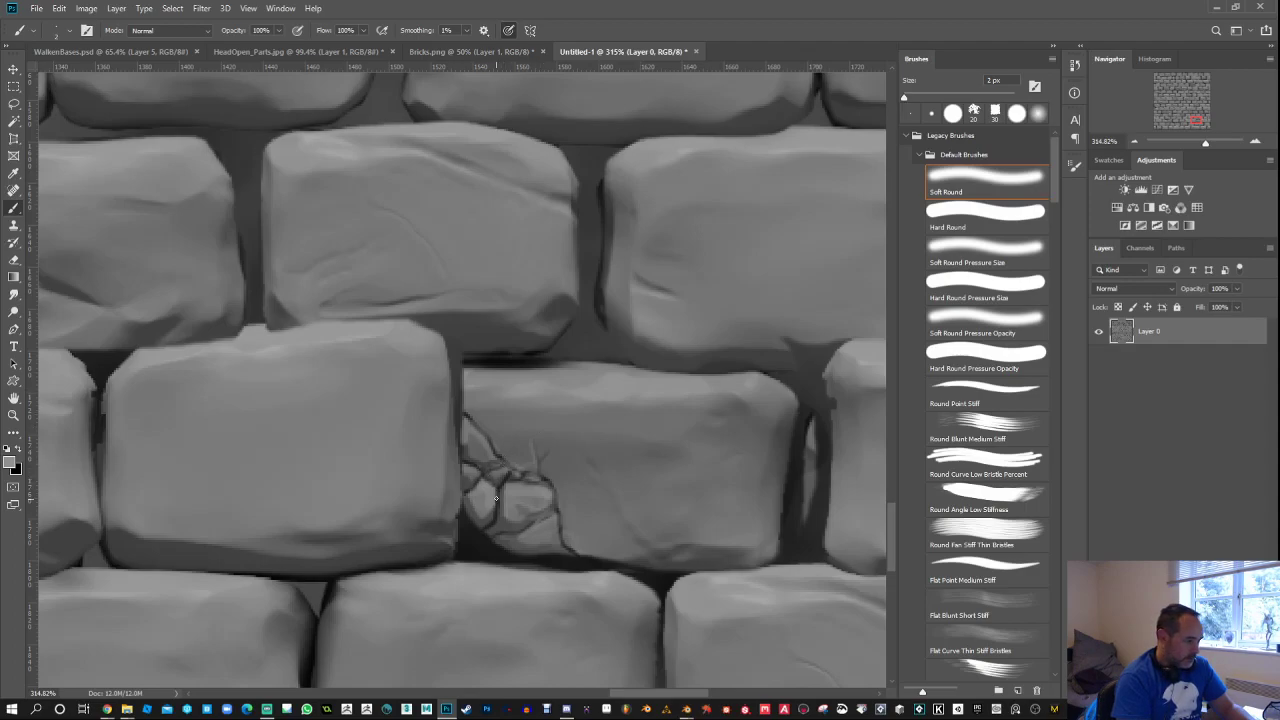
Step: Deepen the dark gaps around the corner fragments and detail the largest fragment with a highlight and a small dark chip
left_click(486, 532, "alt")
left_click(513, 557, "alt")
left_click(482, 571, "alt")
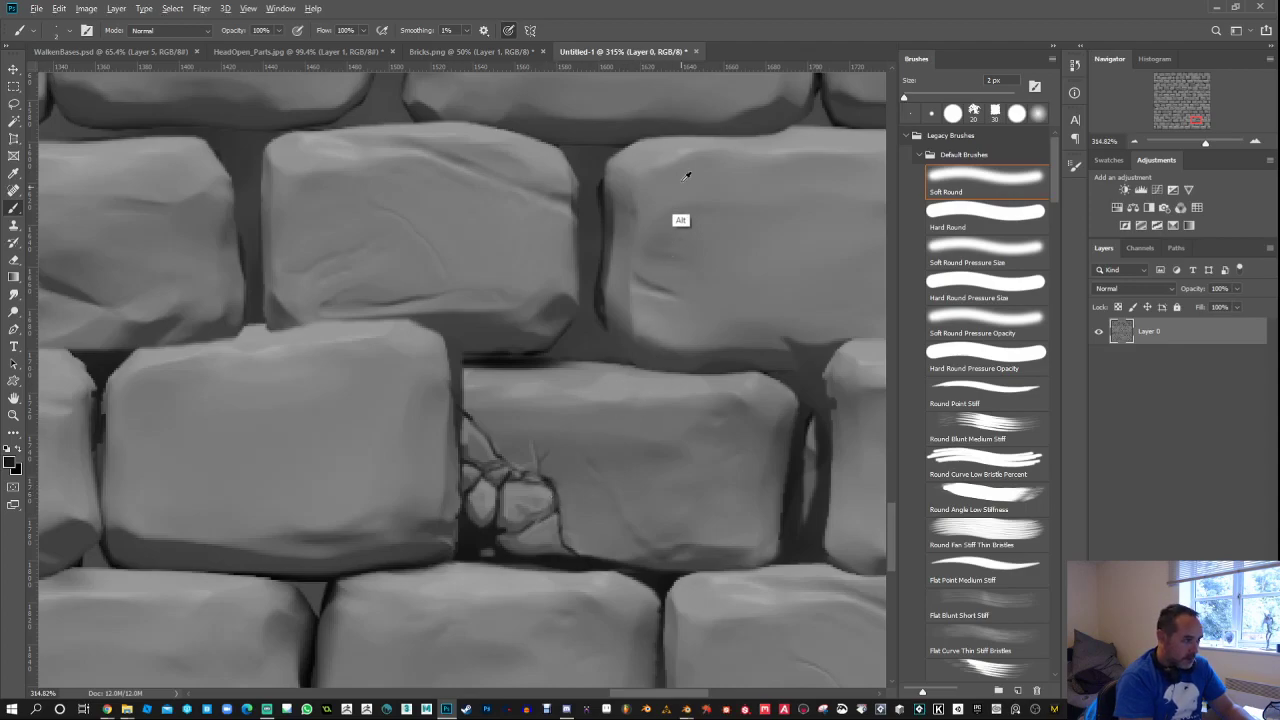
left_click(688, 149, "alt")
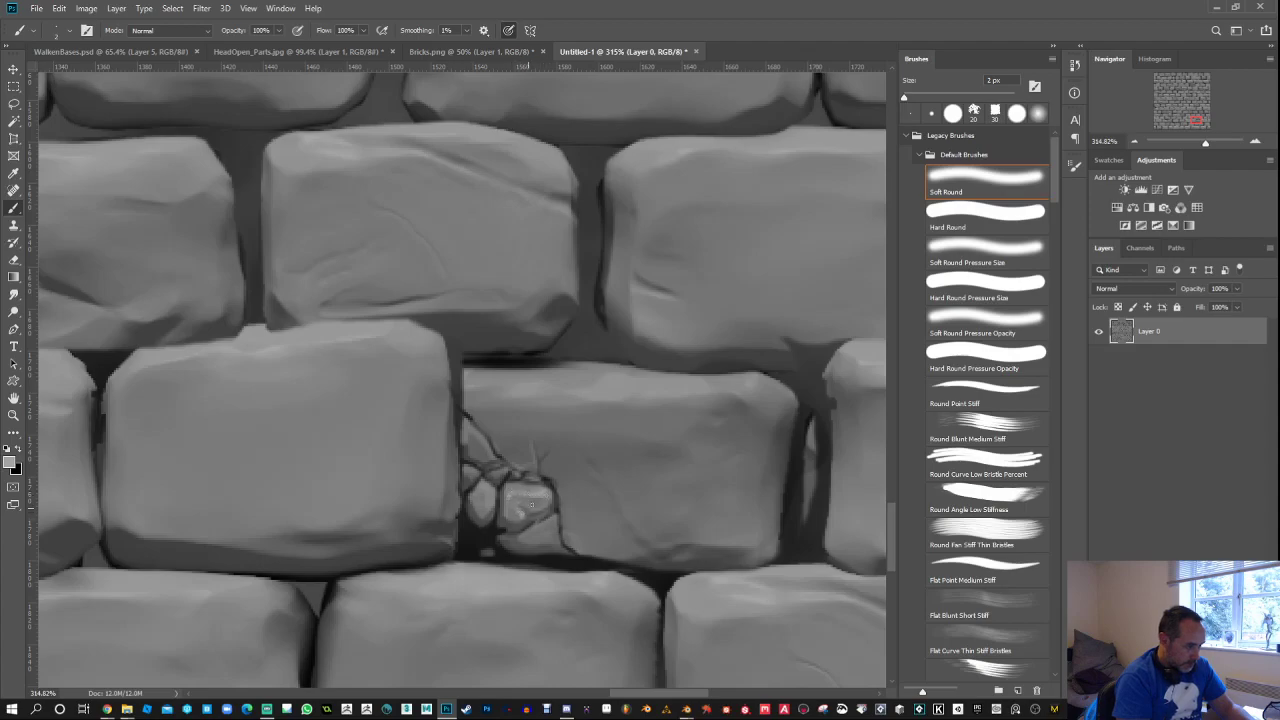
left_click(482, 570, "alt")
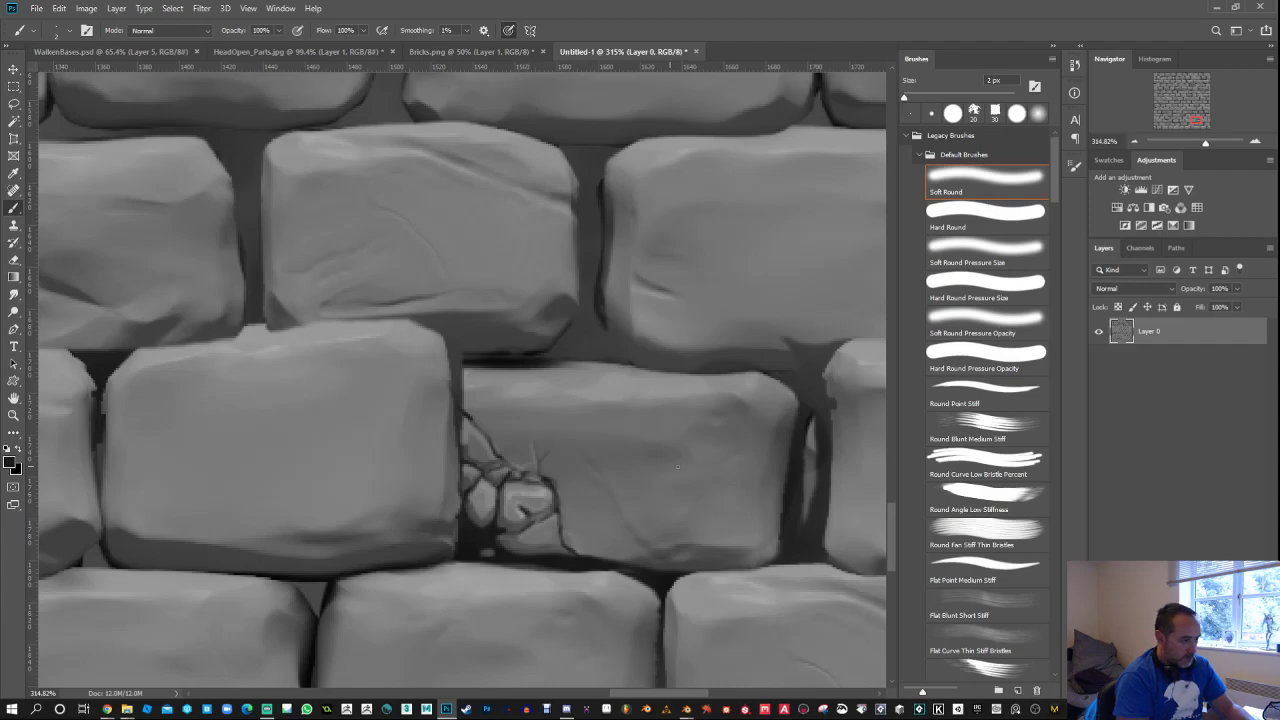
Step: Paint a long dark crack across the same brick's upper right area, with a light lower lip and a break through the right edge
left_click_drag(740, 422, 599, 432)
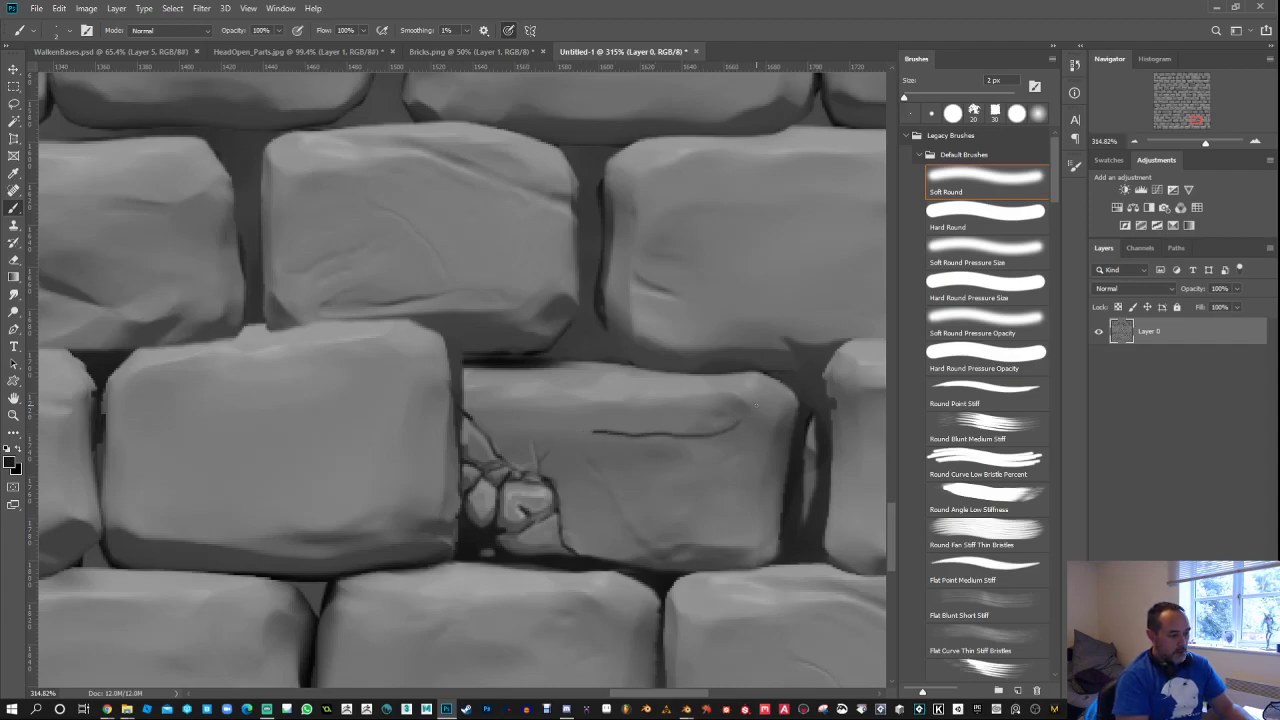
mouse_move(755, 405)
left_mouse_down()
mouse_move(718, 428)
mouse_move(588, 435)
left_mouse_up()
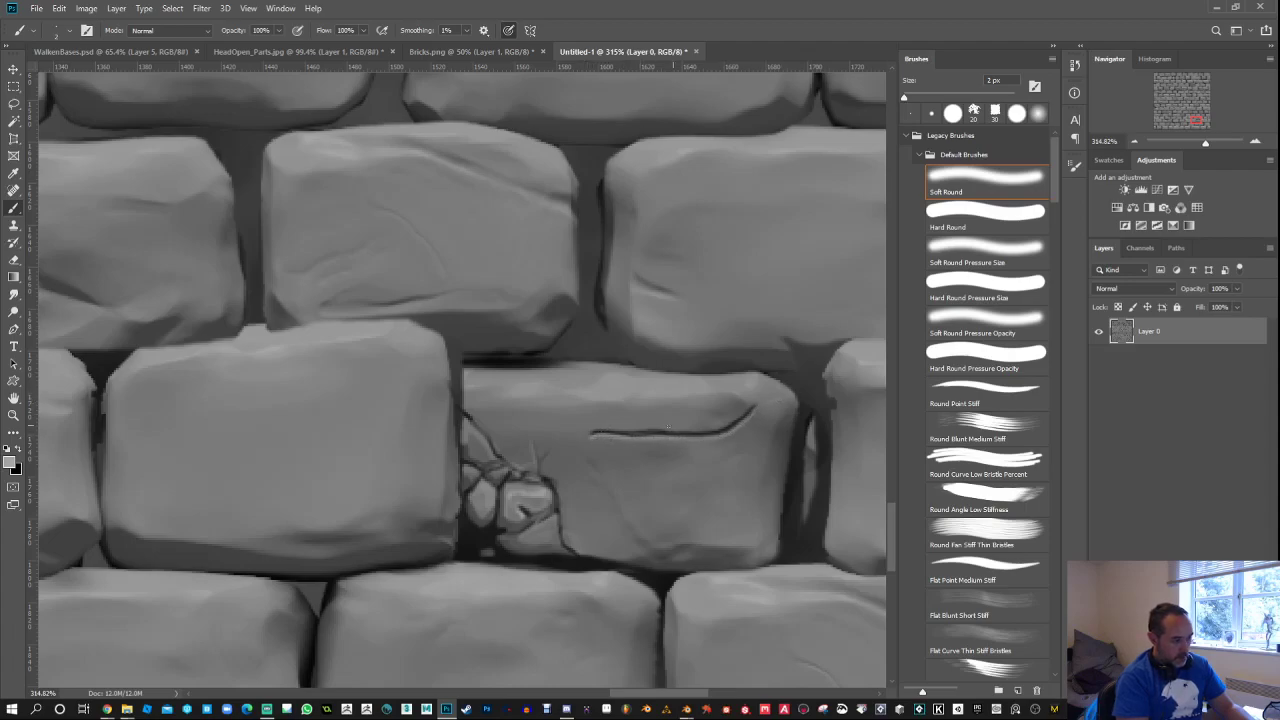
left_click(660, 430, "alt")
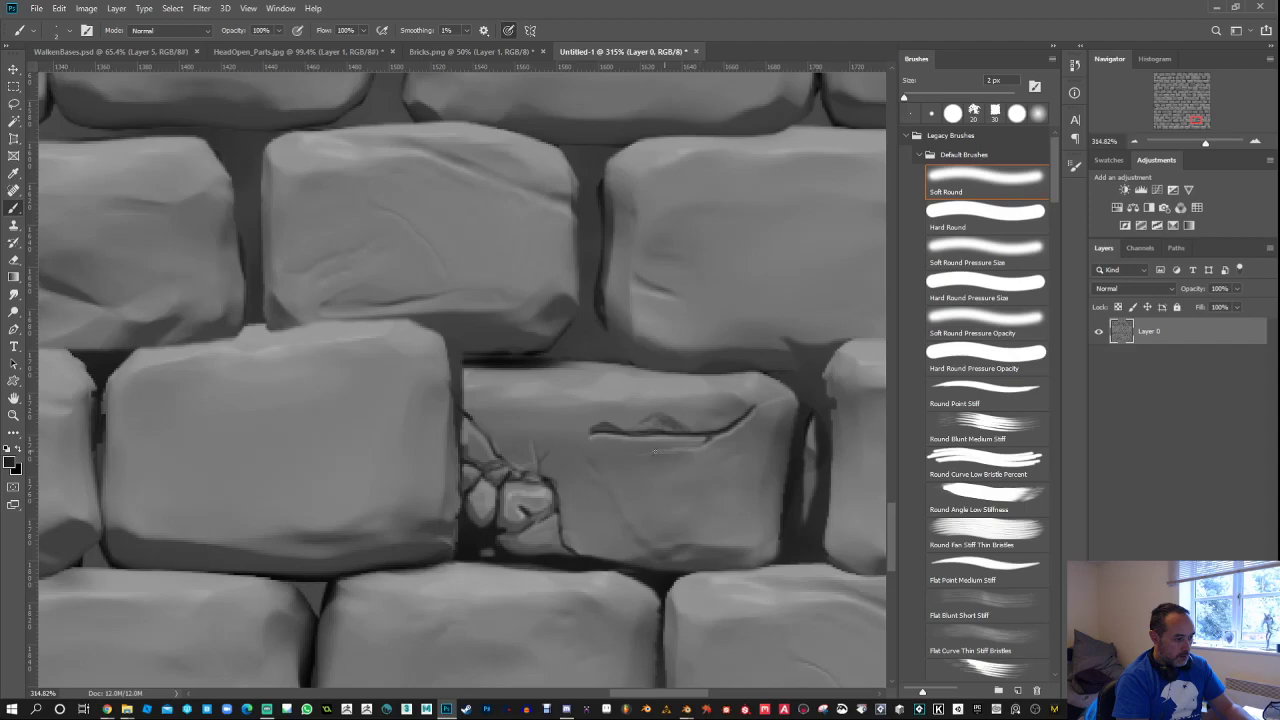
left_click(696, 419, "alt")
left_click_drag(657, 423, 683, 419)
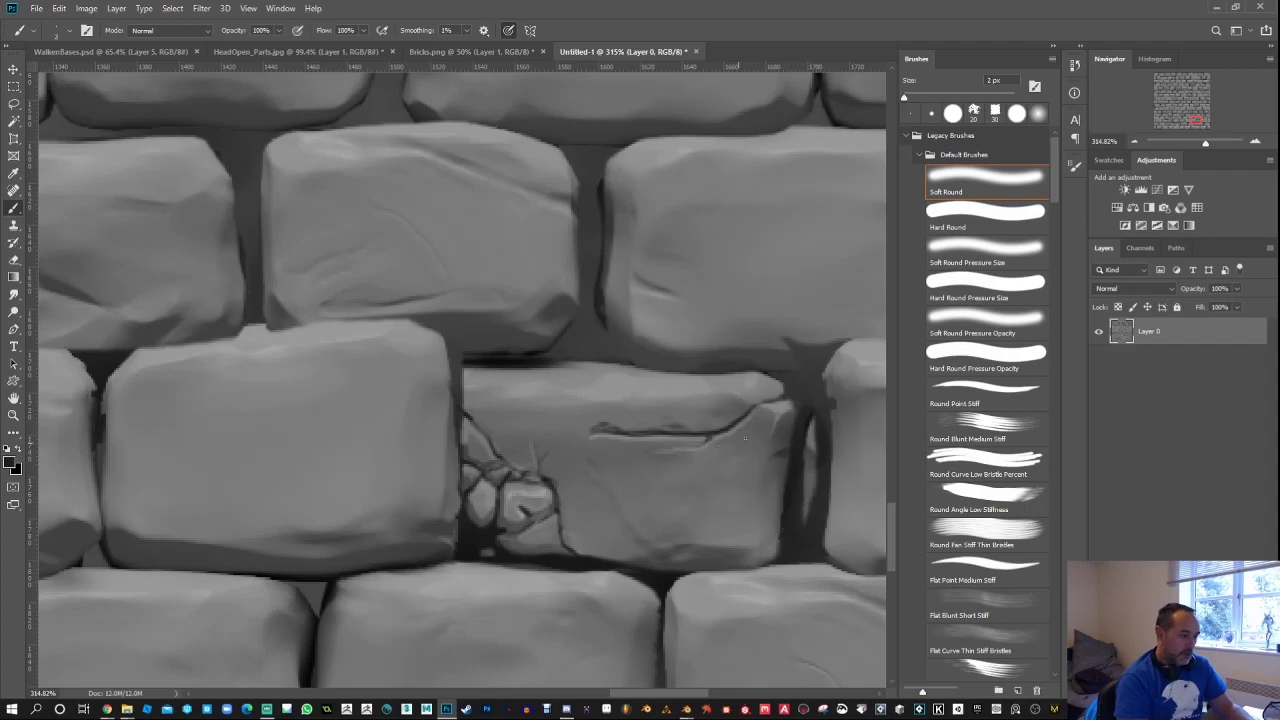
mouse_move(751, 481)
left_mouse_down()
mouse_move(682, 490)
mouse_move(736, 476)
left_mouse_up()
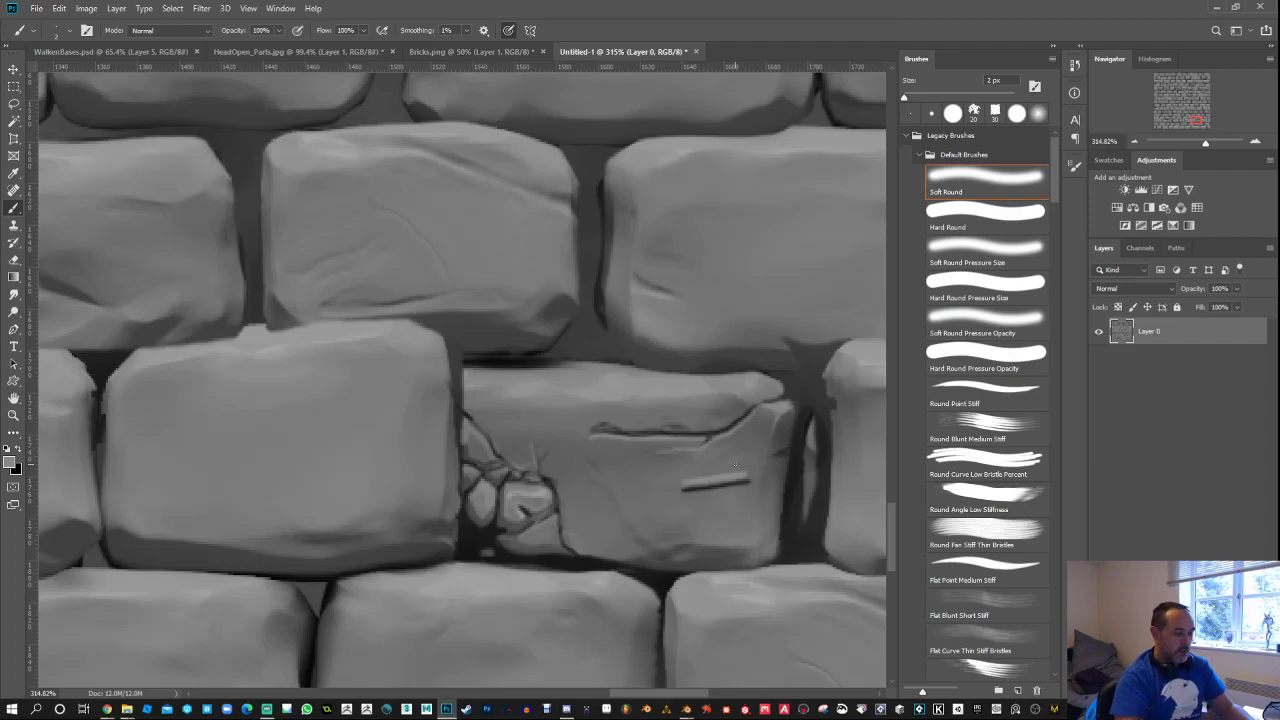
key("ctrl+z")
key("ctrl+z")
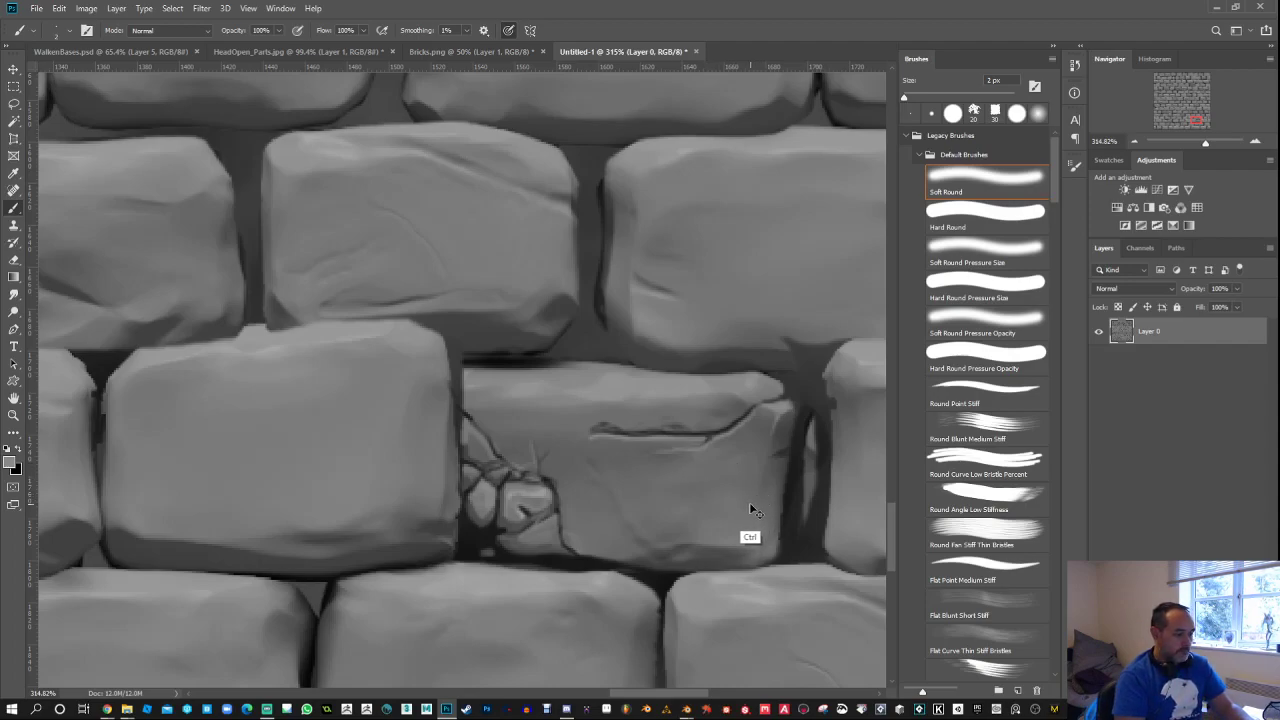
Step: Soften the long crack and tone down the corner fragments in light grey with a 30 px soft brush at 40% opacity
key("bracketright")
key("bracketright")
key("bracketright")
key("4")
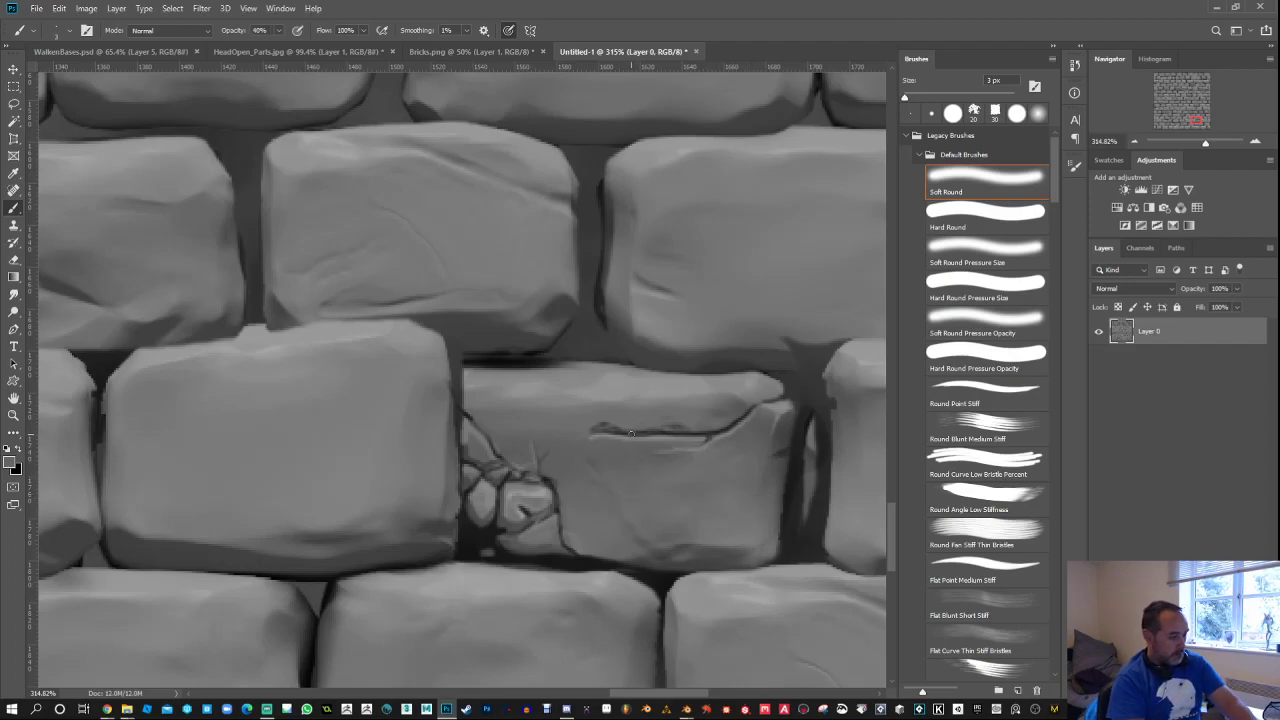
key("bracketright")
key("bracketright")
key("bracketright")
key("bracketright")
key("bracketright")
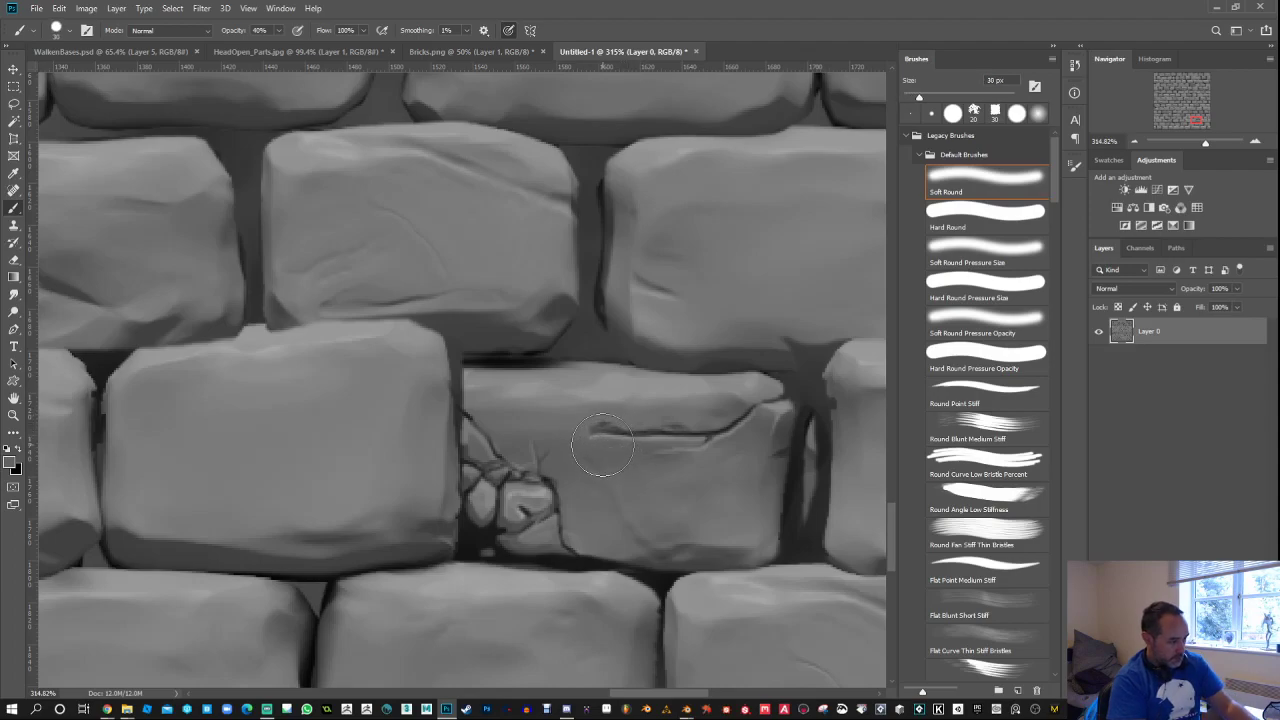
mouse_move(614, 430)
left_mouse_down()
mouse_move(722, 416)
mouse_move(658, 429)
mouse_move(718, 421)
left_mouse_up()
left_click_drag(521, 499, 565, 485)
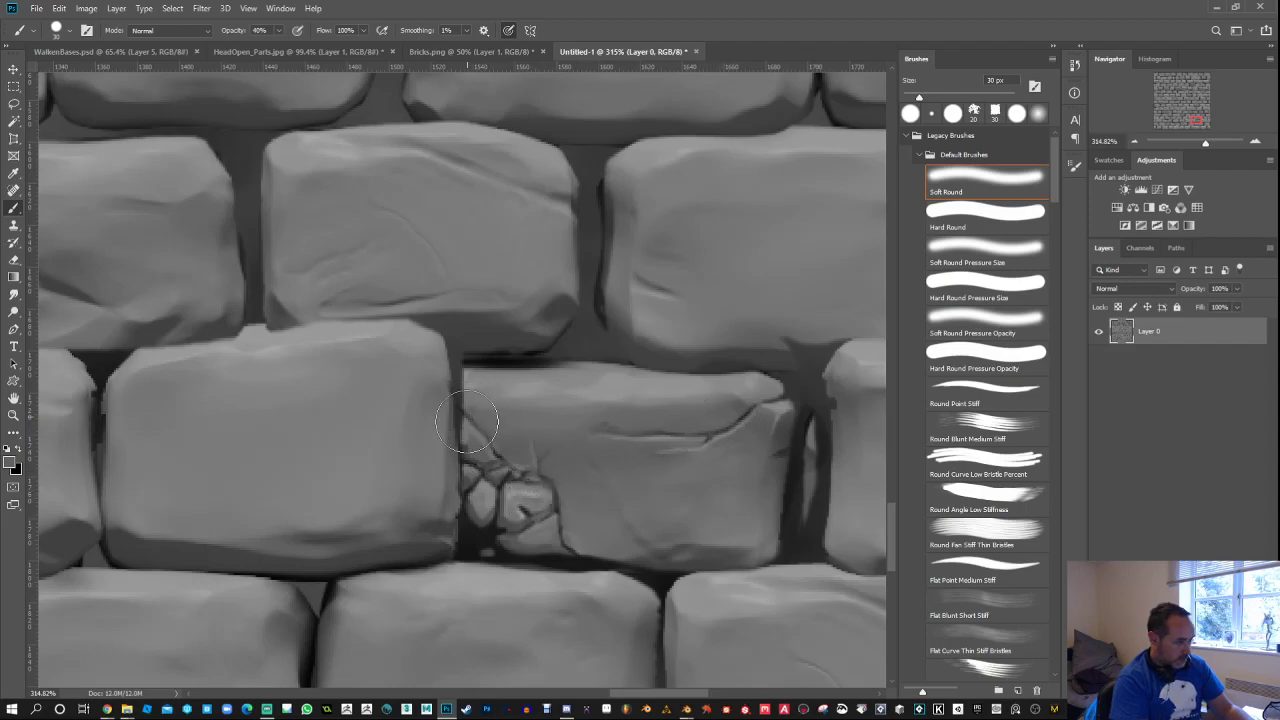
Step: Shade the broken corner fragments in a sampled dark grey using the Soft Round Pressure Size brush at 10% opacity
left_click_drag(576, 277, 490, 283)
scroll(589, 286, "down", 3)
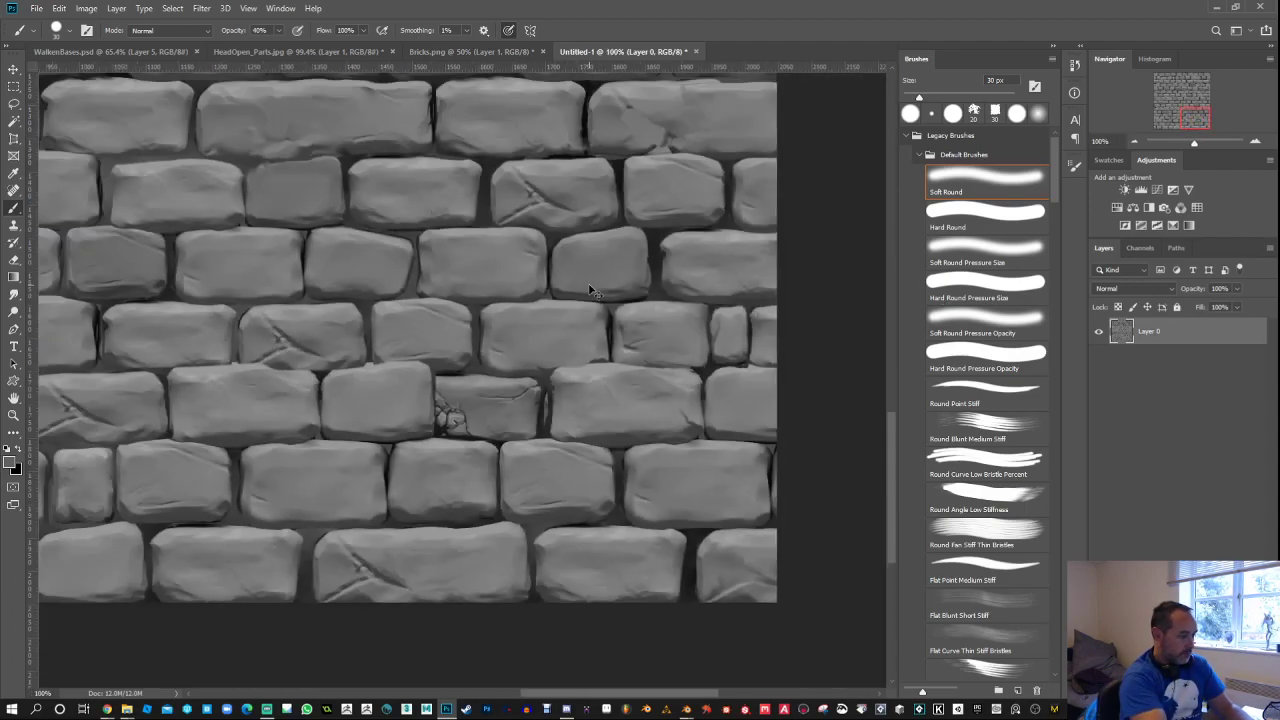
scroll(589, 290, "down", 2)
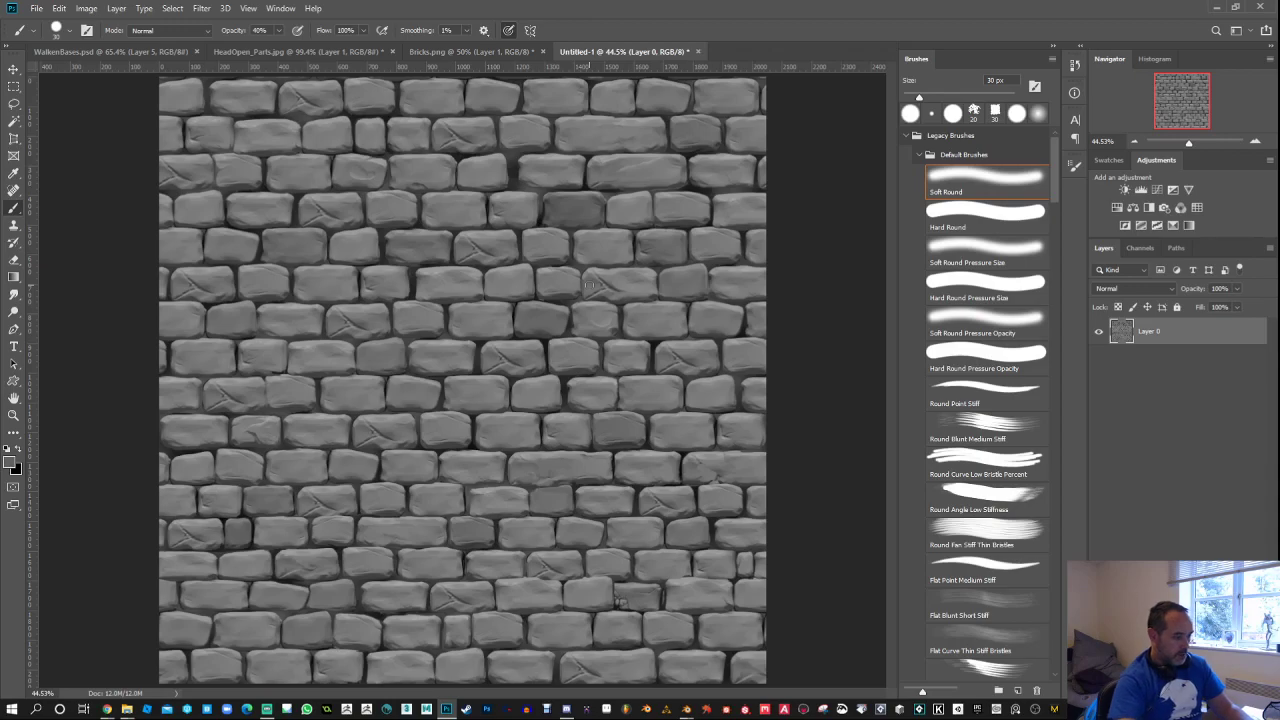
scroll(648, 617, "up", 4)
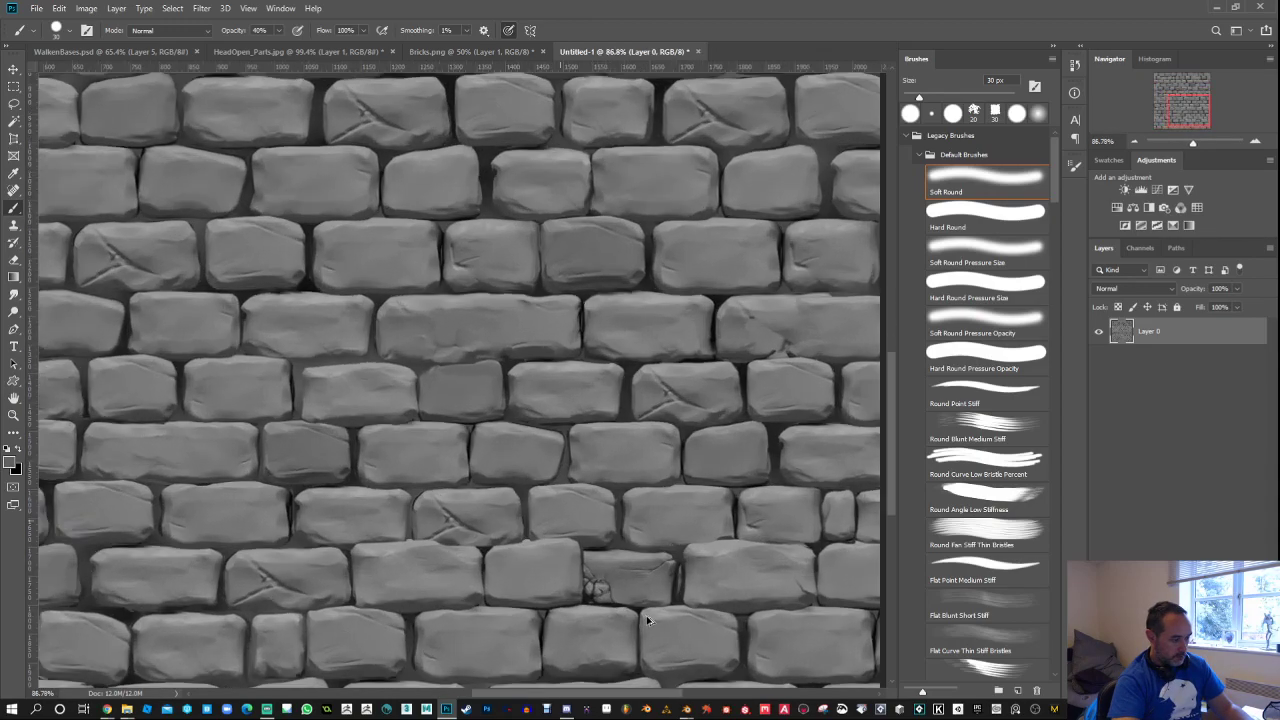
scroll(645, 617, "up", 1)
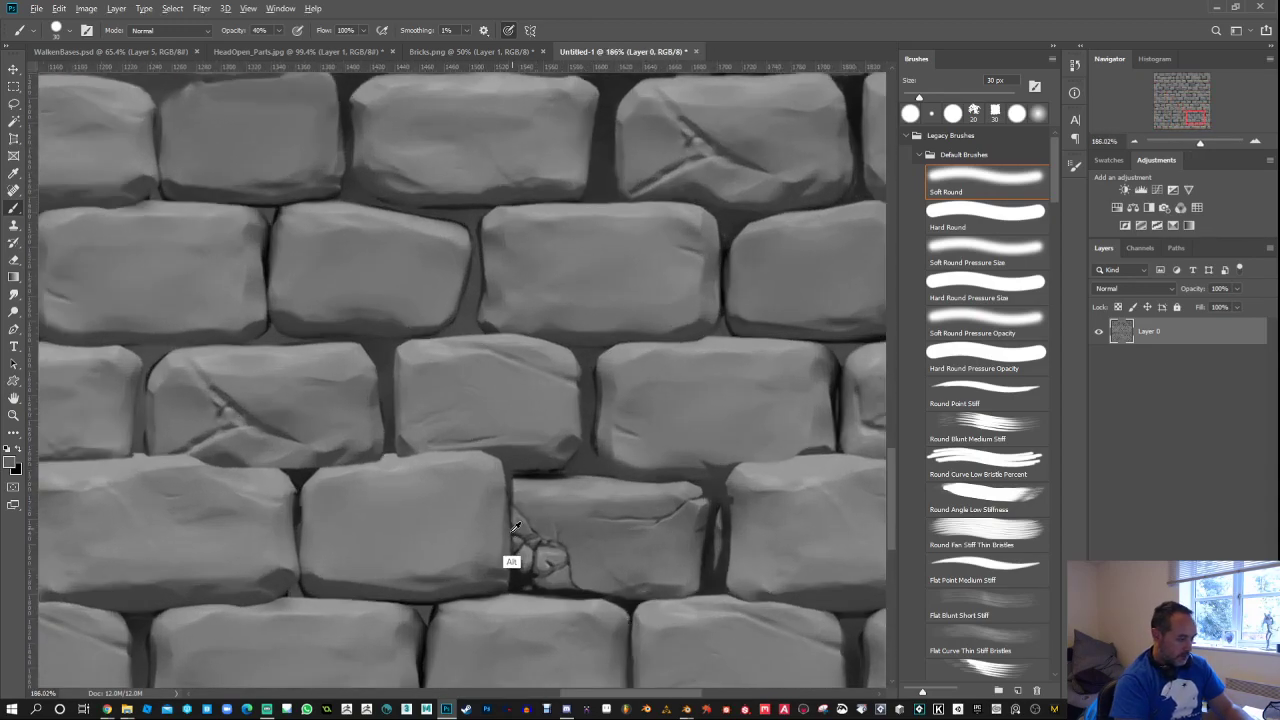
left_click(968, 249)
key("1")
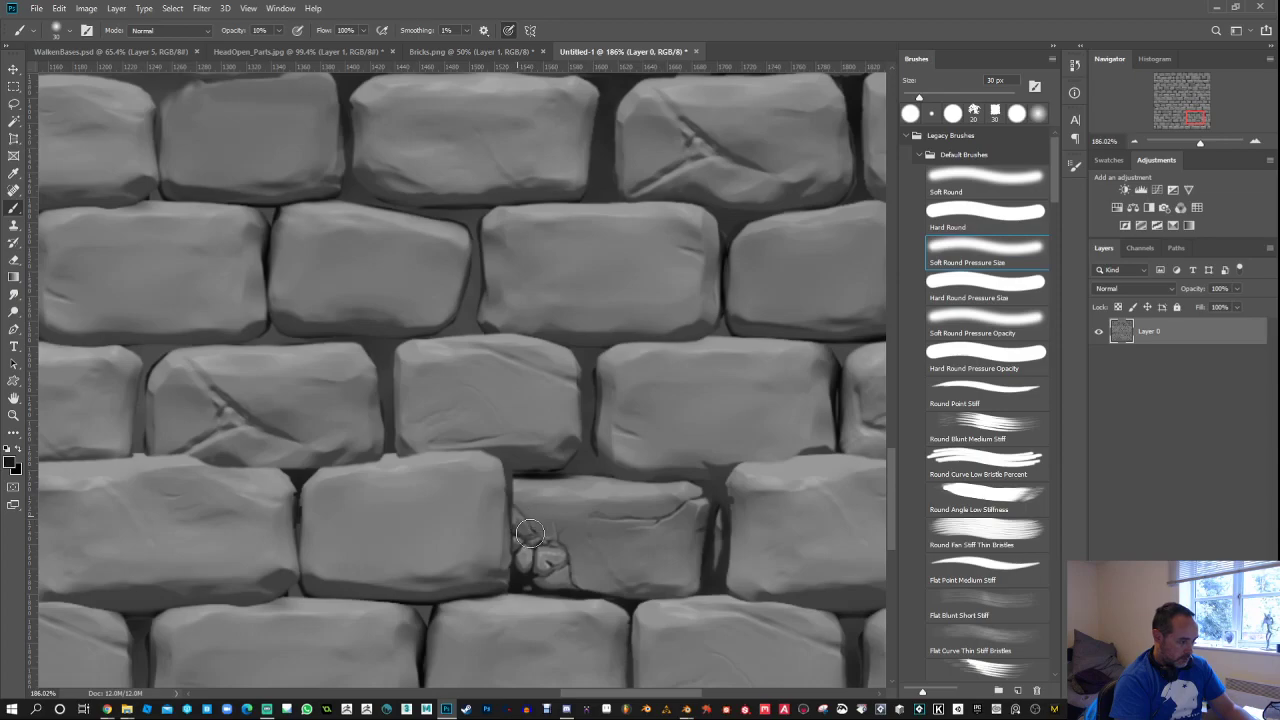
left_click_drag(526, 525, 559, 557)
Step: Paint dark shading from the broken corner along the brick's lower edge at 10 px and 30% opacity, and sample a light grey for its edges
left_click(583, 590, "alt")
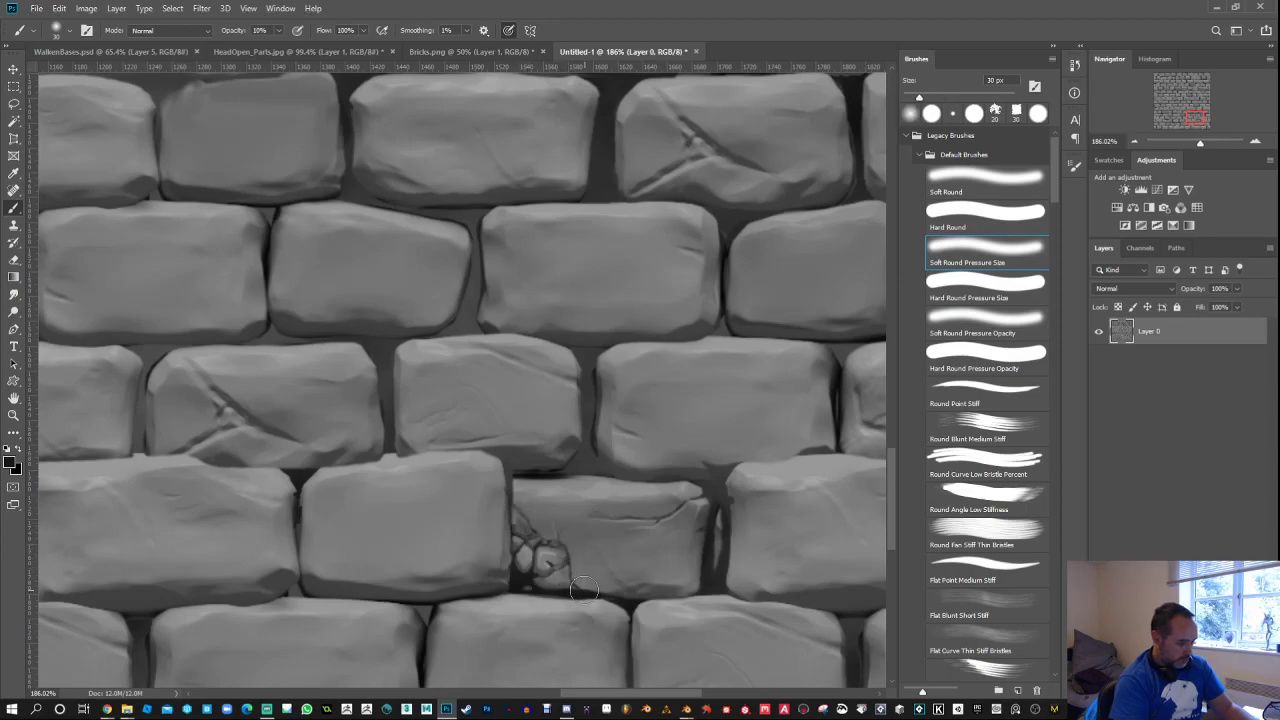
key("0")
key("bracketleft")
key("bracketleft")
key("bracketleft")
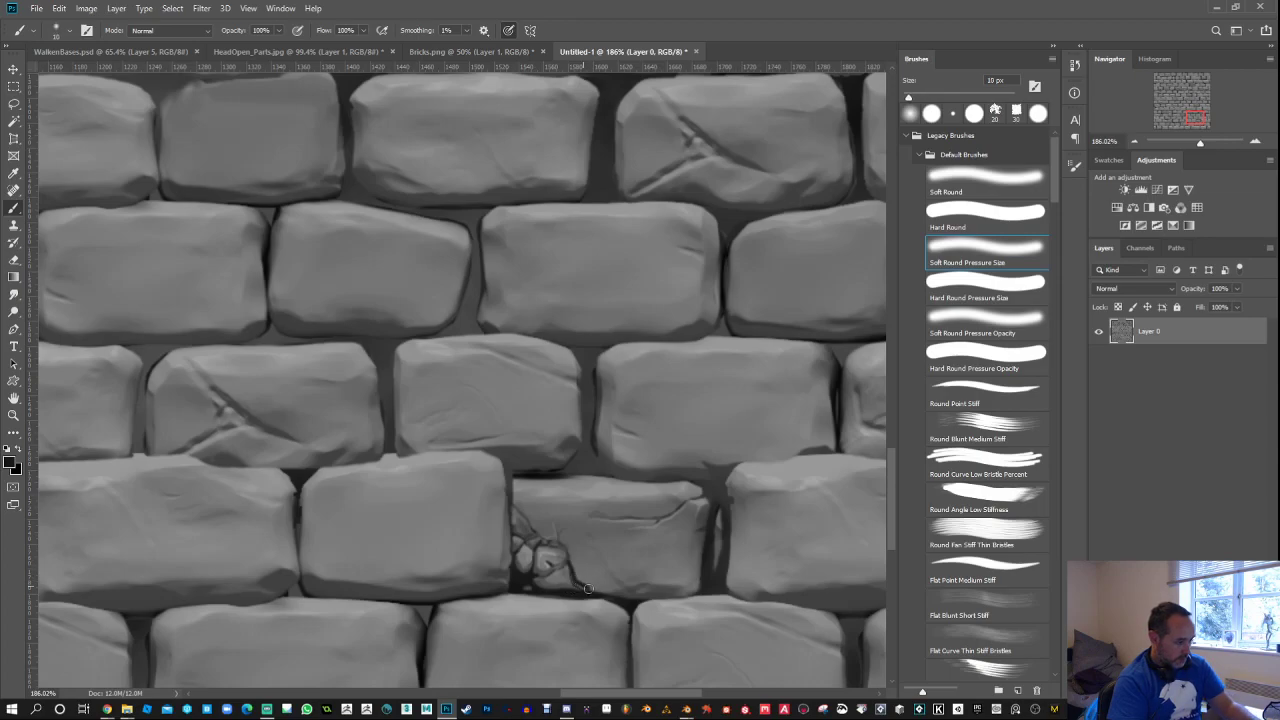
key("3")
left_click_drag(574, 564, 572, 584)
left_click_drag(577, 578, 618, 585)
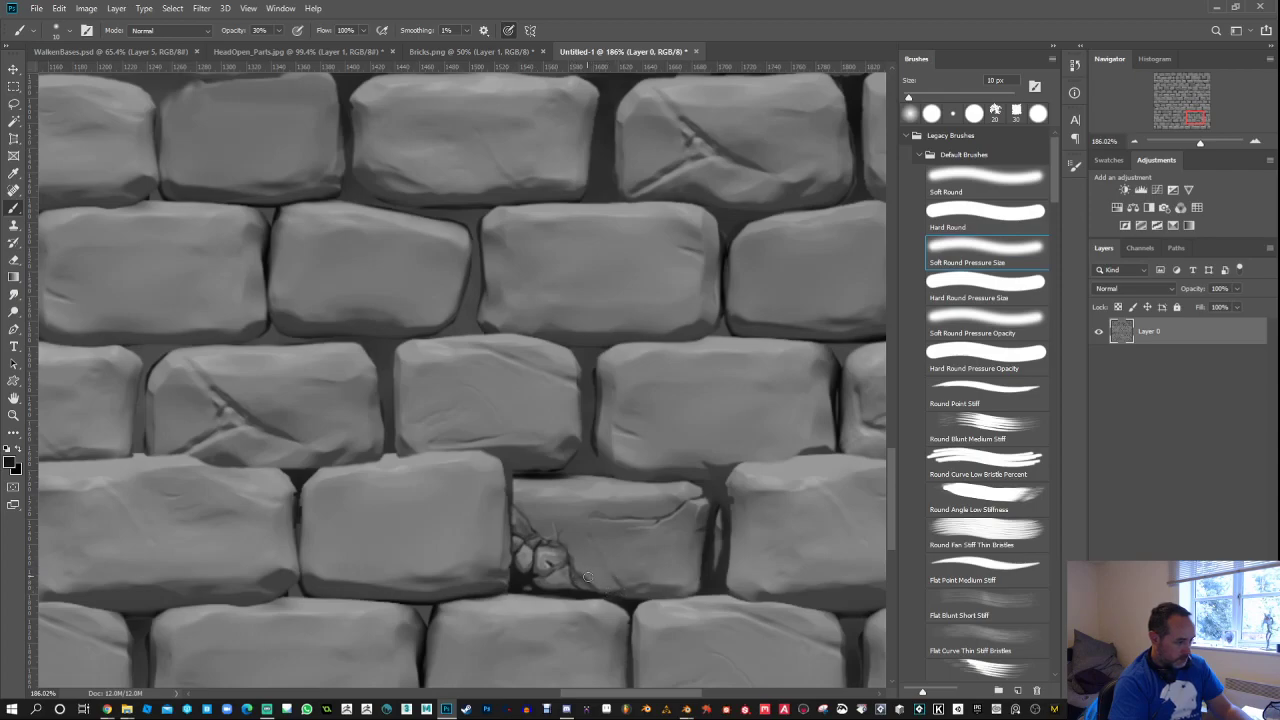
left_click_drag(588, 577, 609, 587)
left_click(628, 504, "alt")
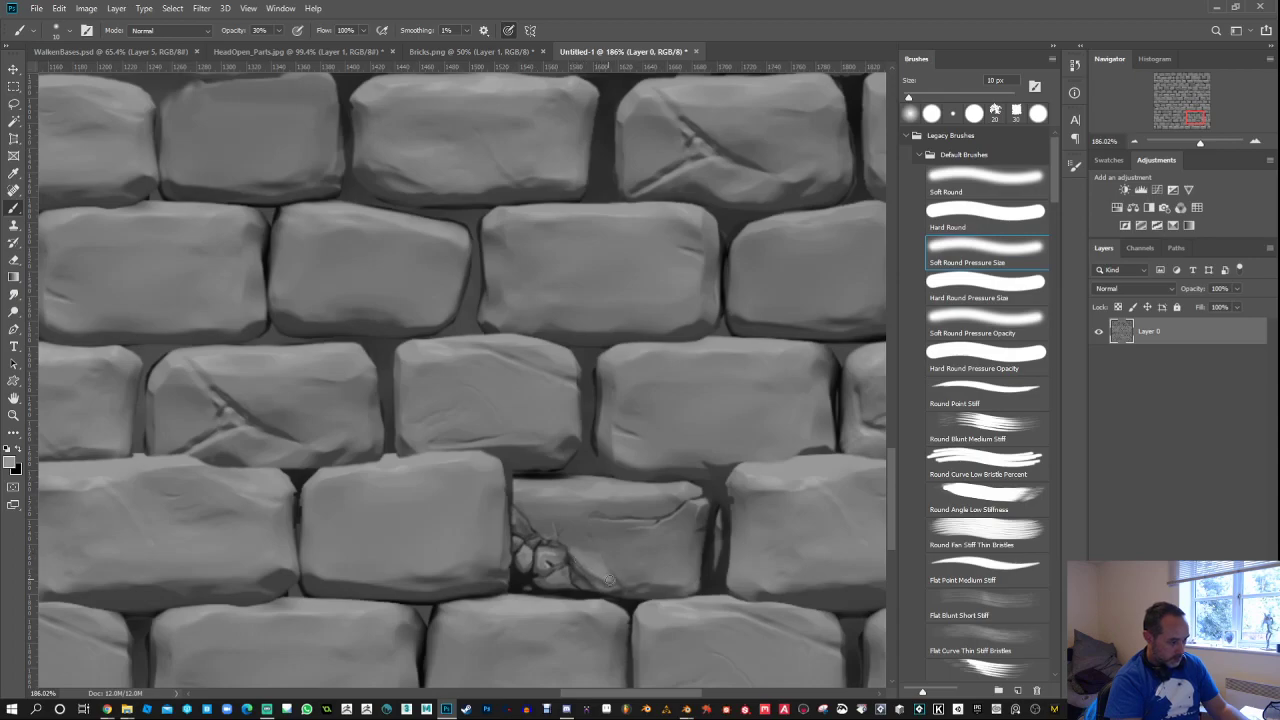
Step: Blend the shading beside the broken corner with the Smudge tool at 40% strength and 9 px
left_click(13, 295)
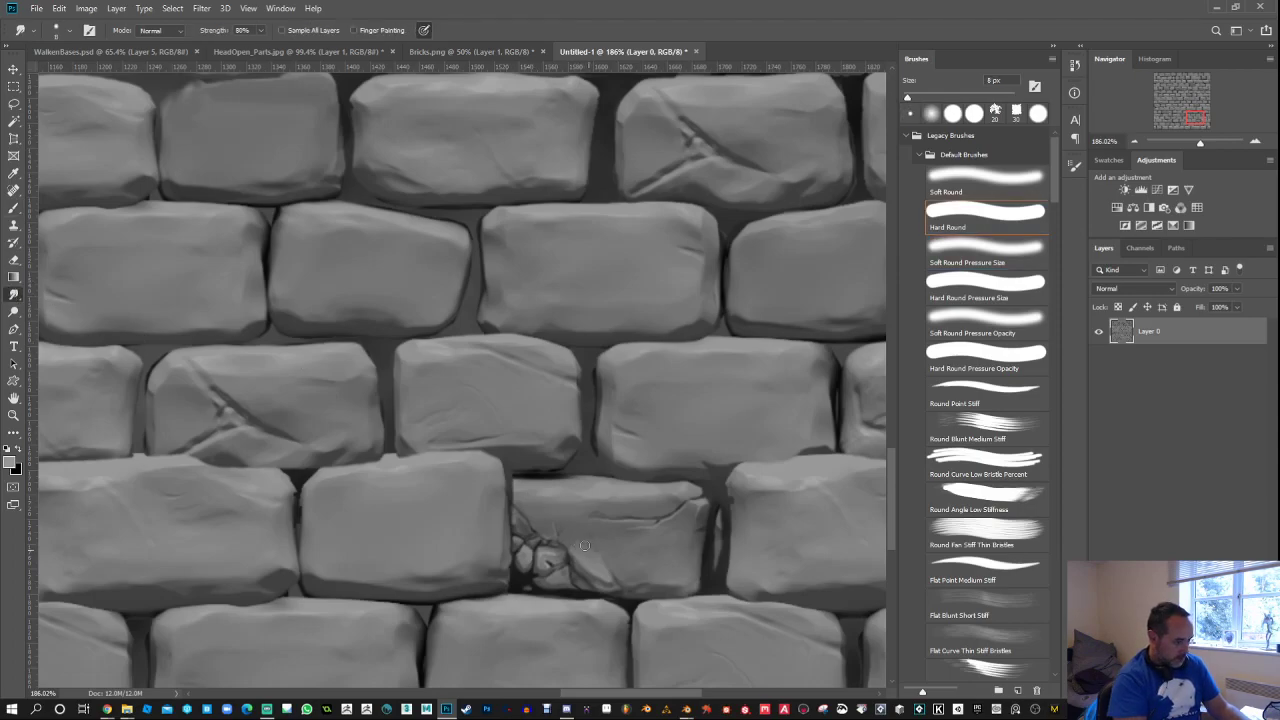
key("4")
key("bracketright")
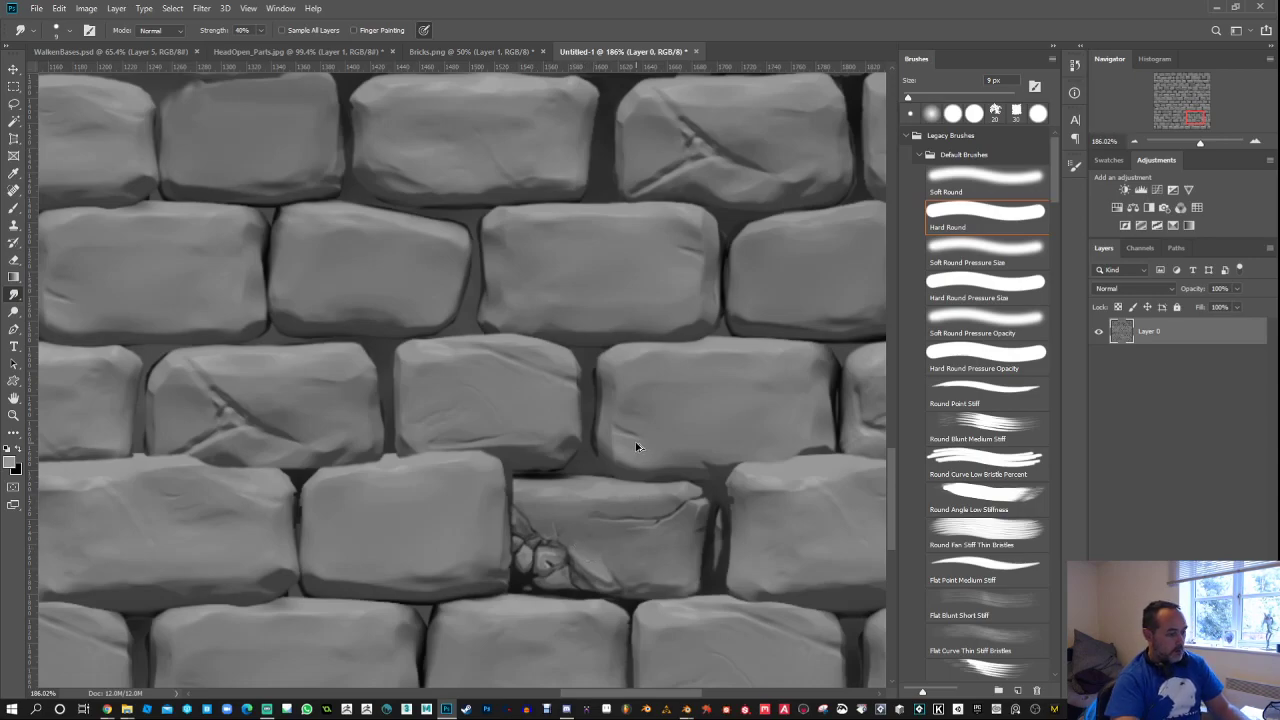
Step: Smudge the left edge of a brick near the middle of the texture at 100% strength
scroll(620, 486, "down", 4)
scroll(620, 486, "down", 3)
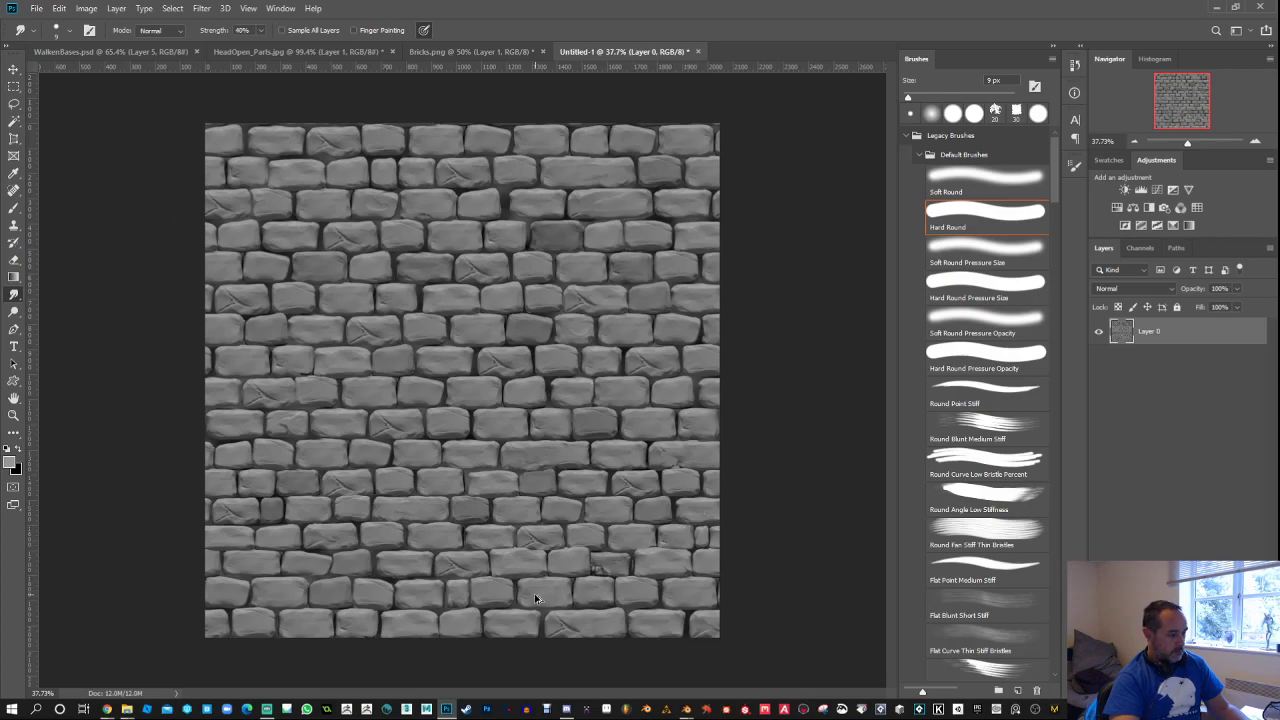
scroll(532, 600, "up", 2)
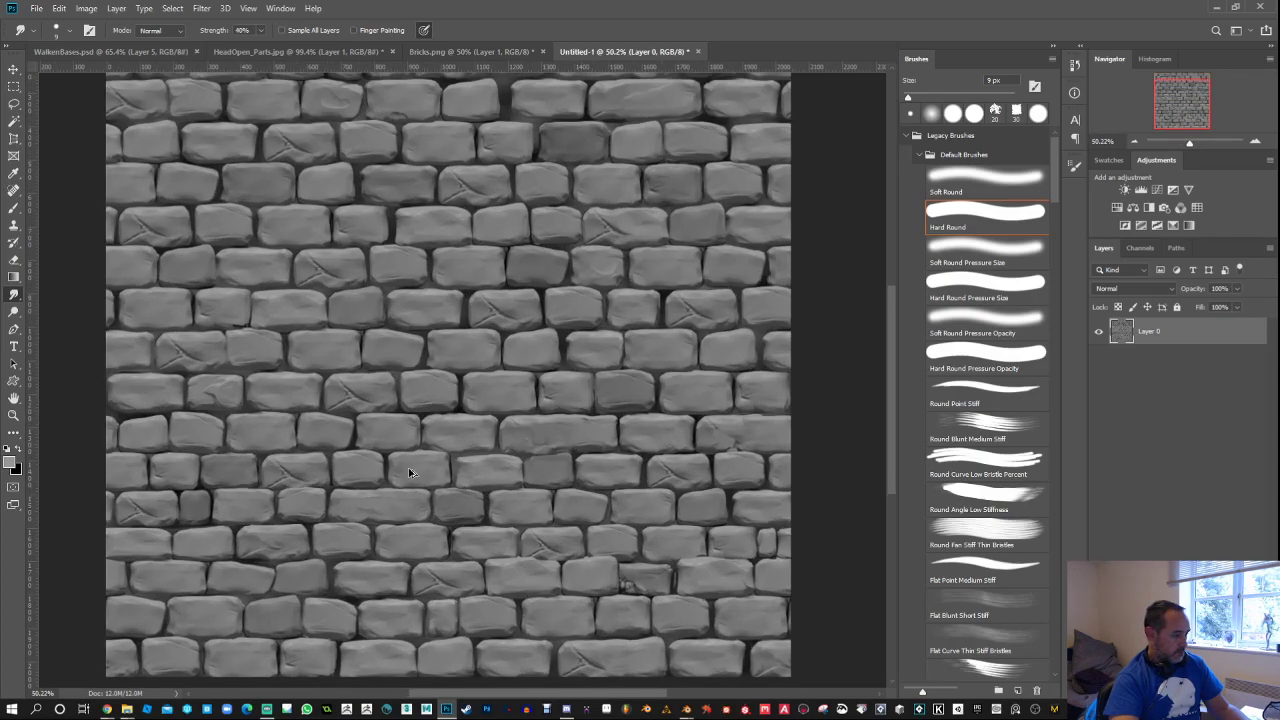
scroll(455, 472, "up", 1)
scroll(460, 467, "up", 5)
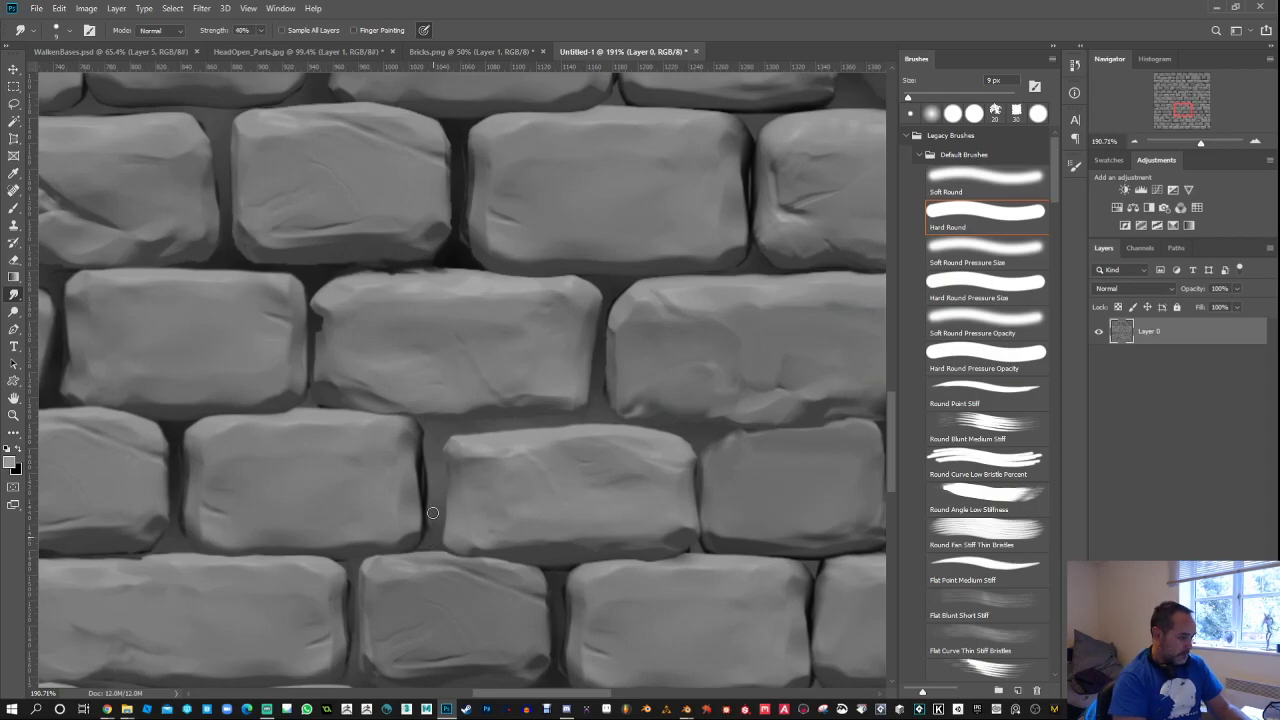
key("0")
mouse_move(430, 473)
left_mouse_down()
mouse_move(439, 496)
mouse_move(427, 520)
mouse_move(445, 450)
mouse_move(447, 468)
left_mouse_up()
Step: Duplicate the whole brick texture onto a new layer and darken the copy with Levels, lowering the white output level to 138
scroll(555, 415, "down", 6)
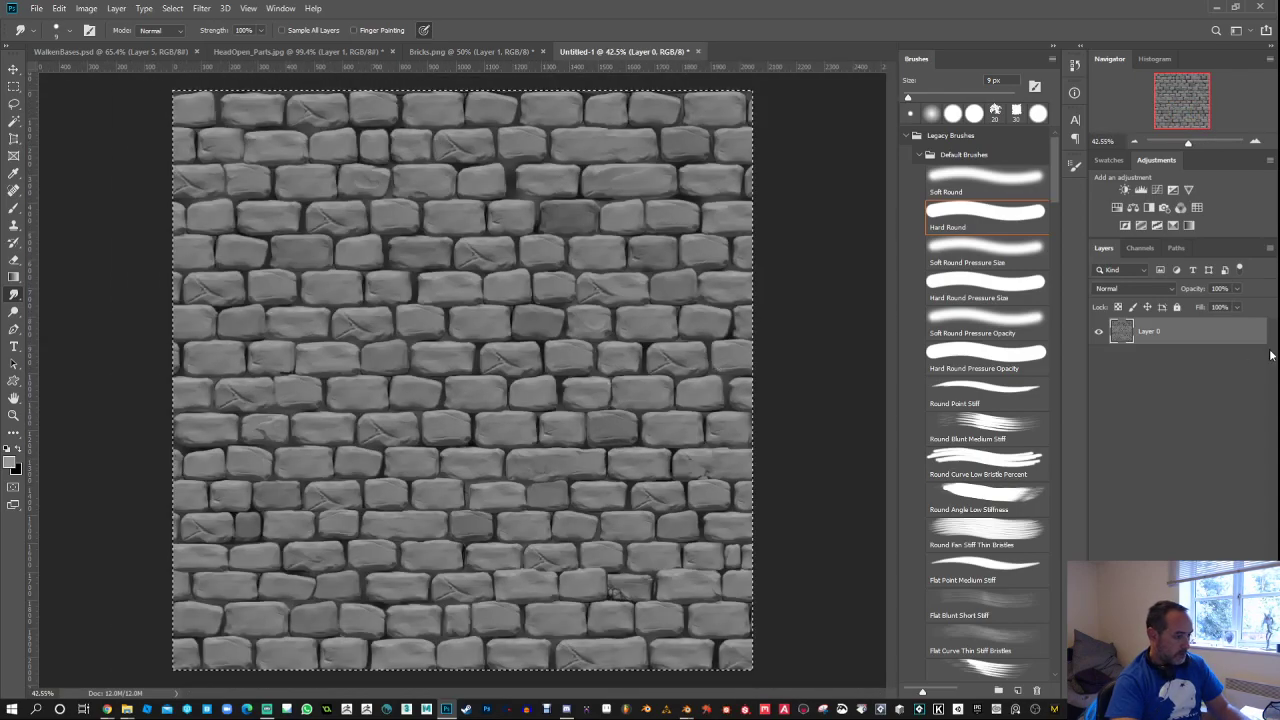
key("ctrl+j")
key("ctrl+l")
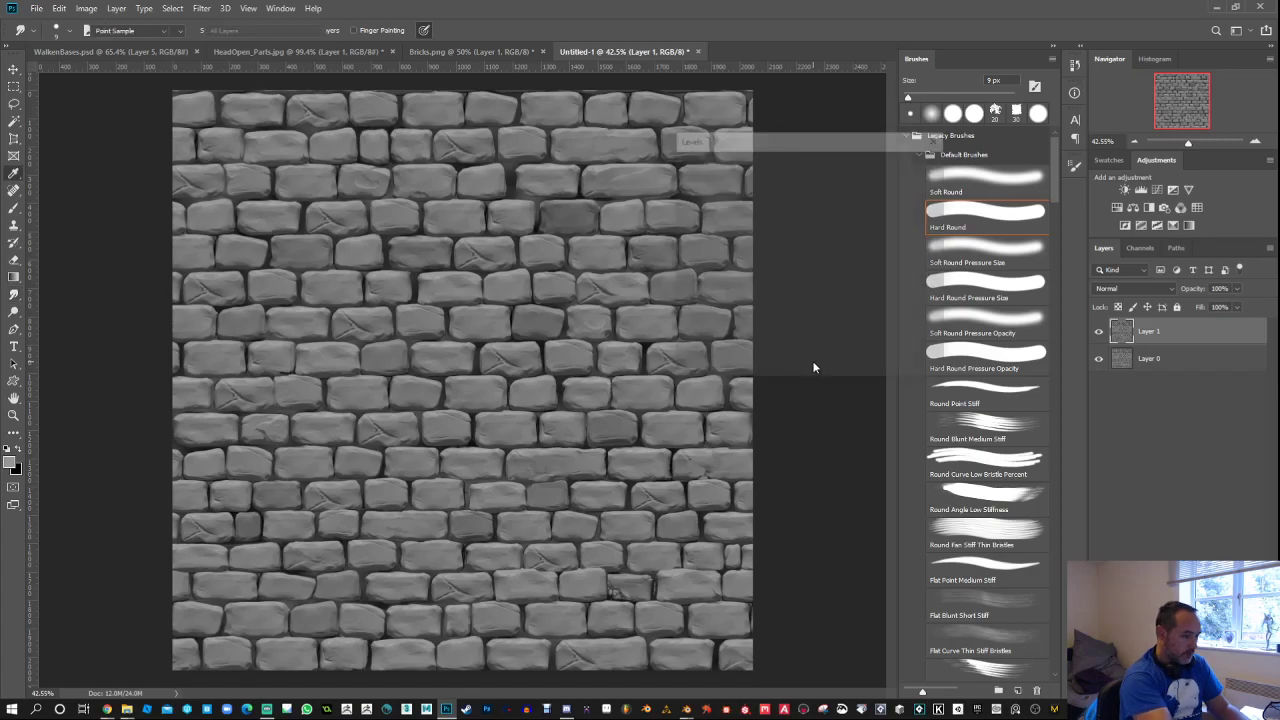
left_click_drag(857, 348, 781, 343)
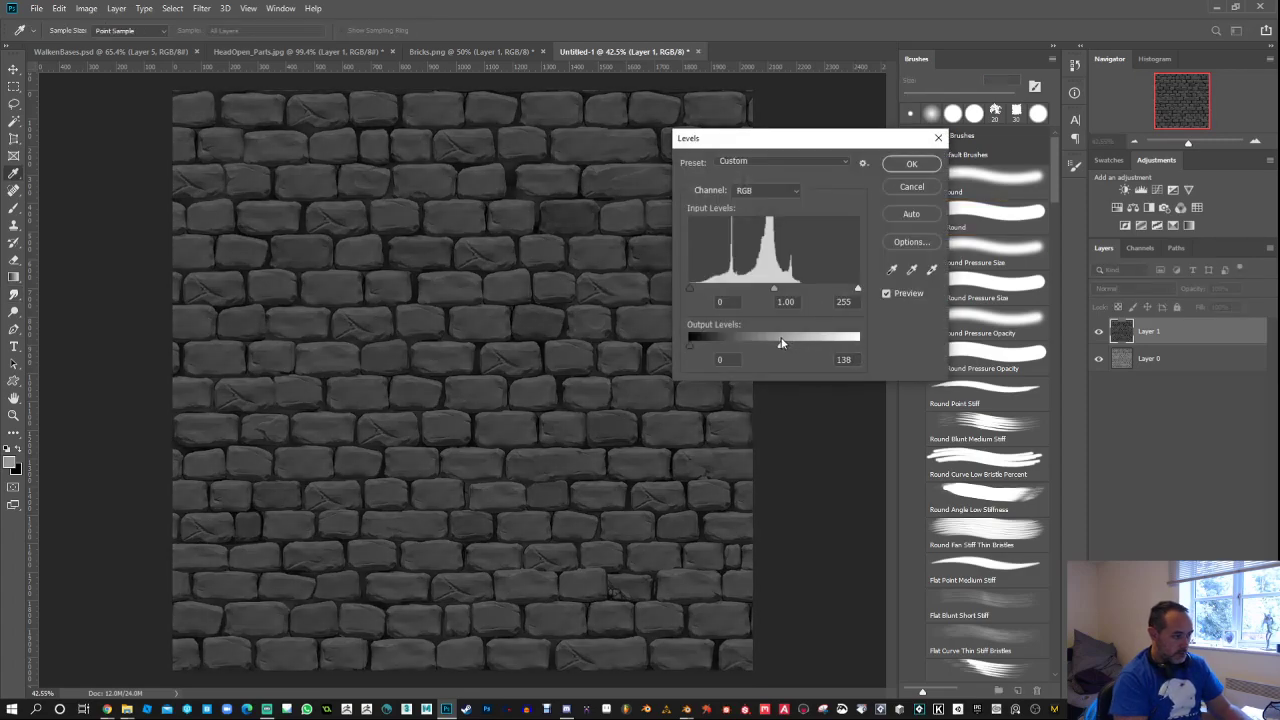
left_click(910, 166)
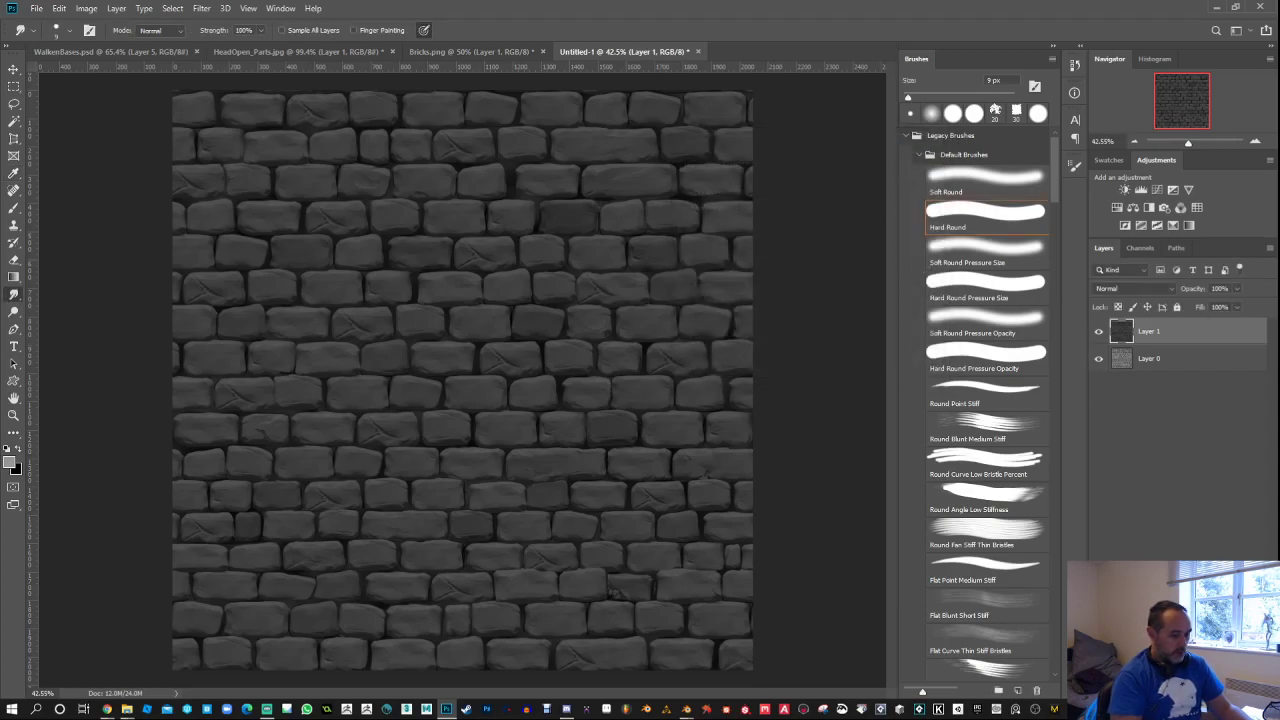
Step: Add a layer mask to the darkened copy, fill the mask with rendered Clouds and return to the layer view
left_click(1190, 690)
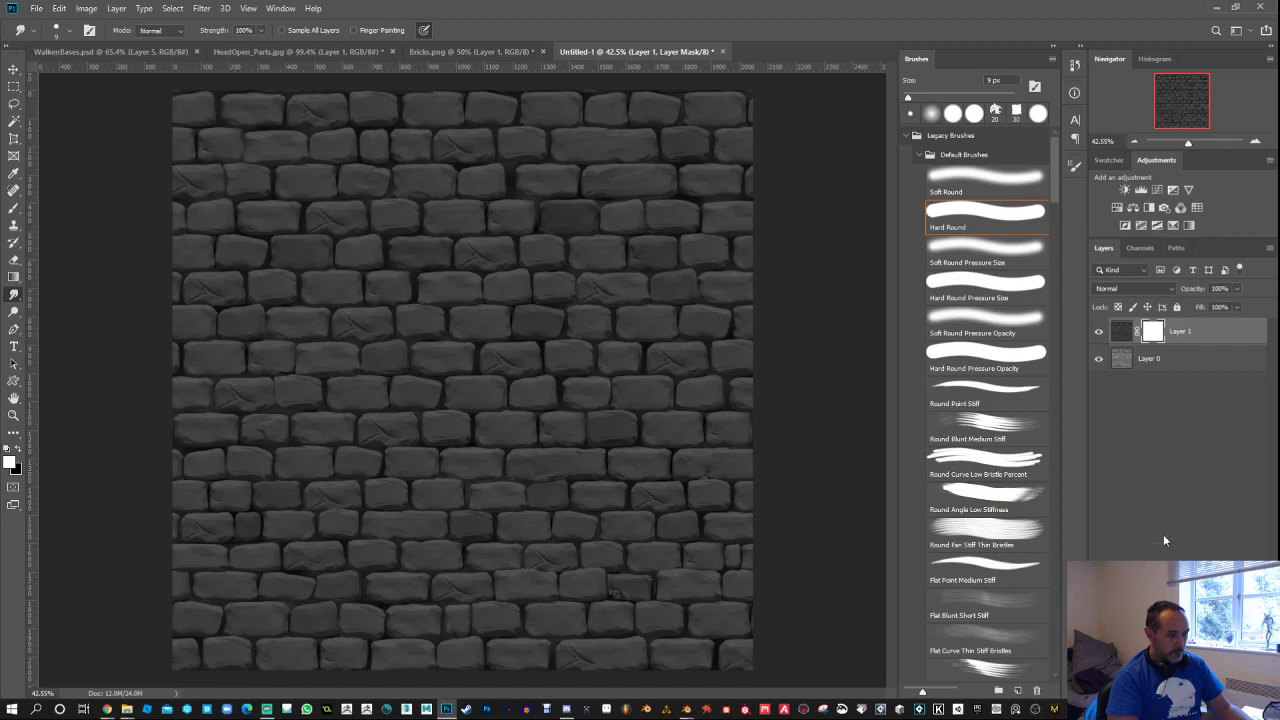
left_click(1157, 337, "alt")
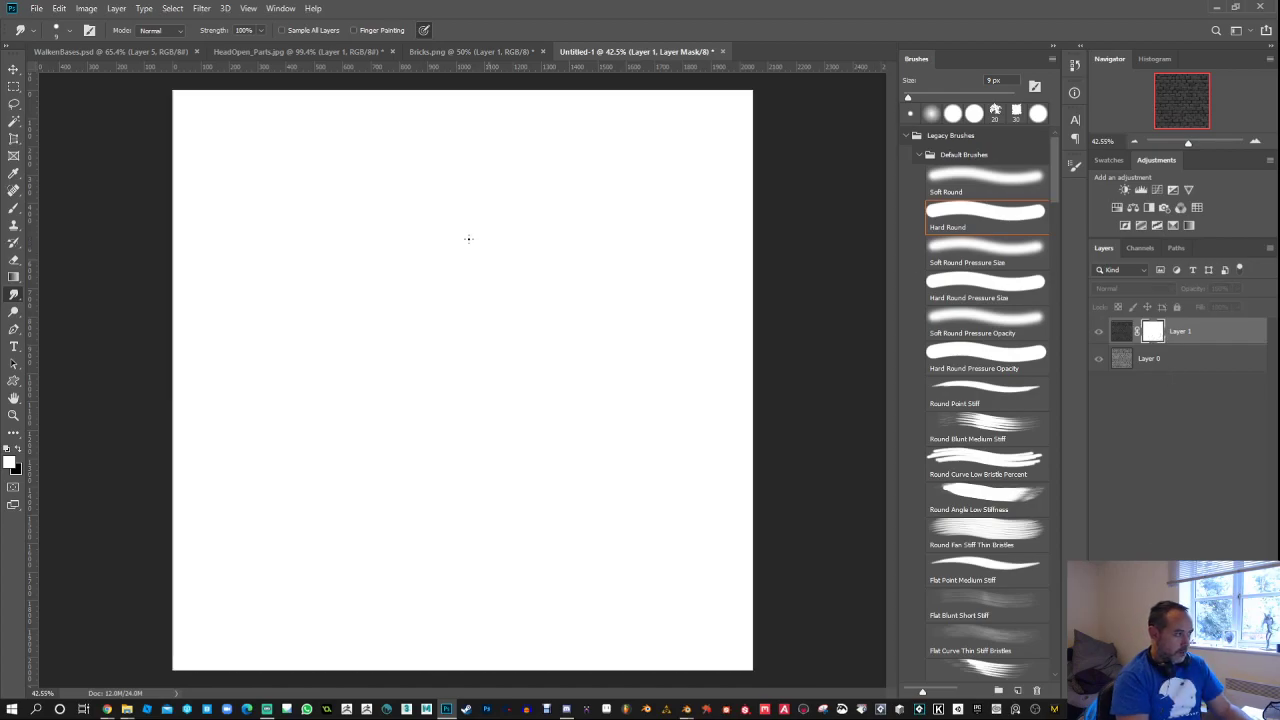
left_click(201, 8)
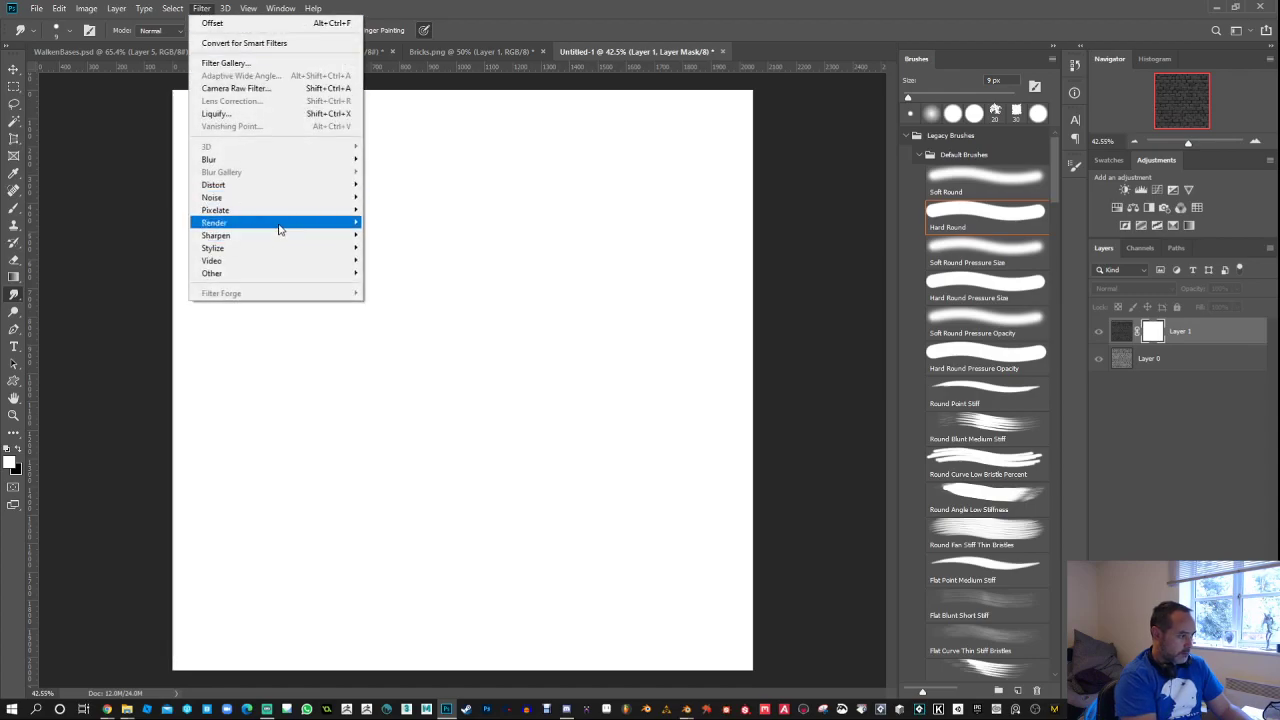
mouse_move(283, 226)
left_click(385, 268)
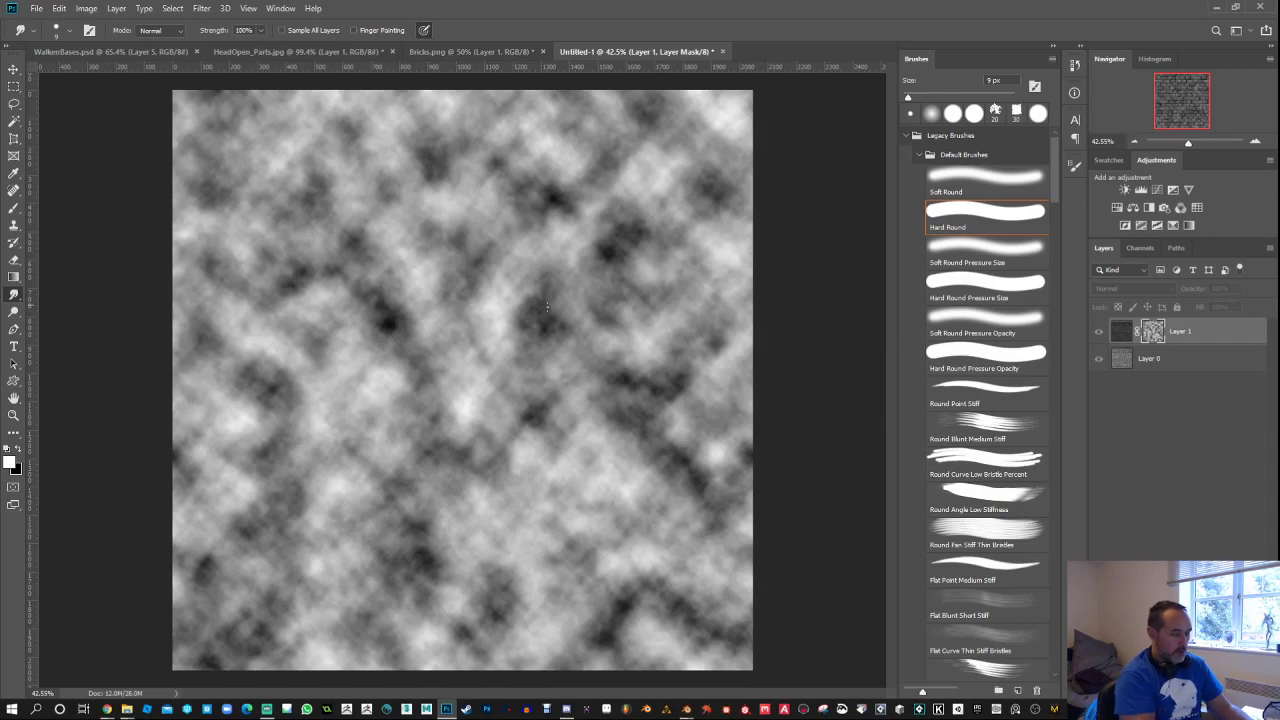
left_click(1122, 332)
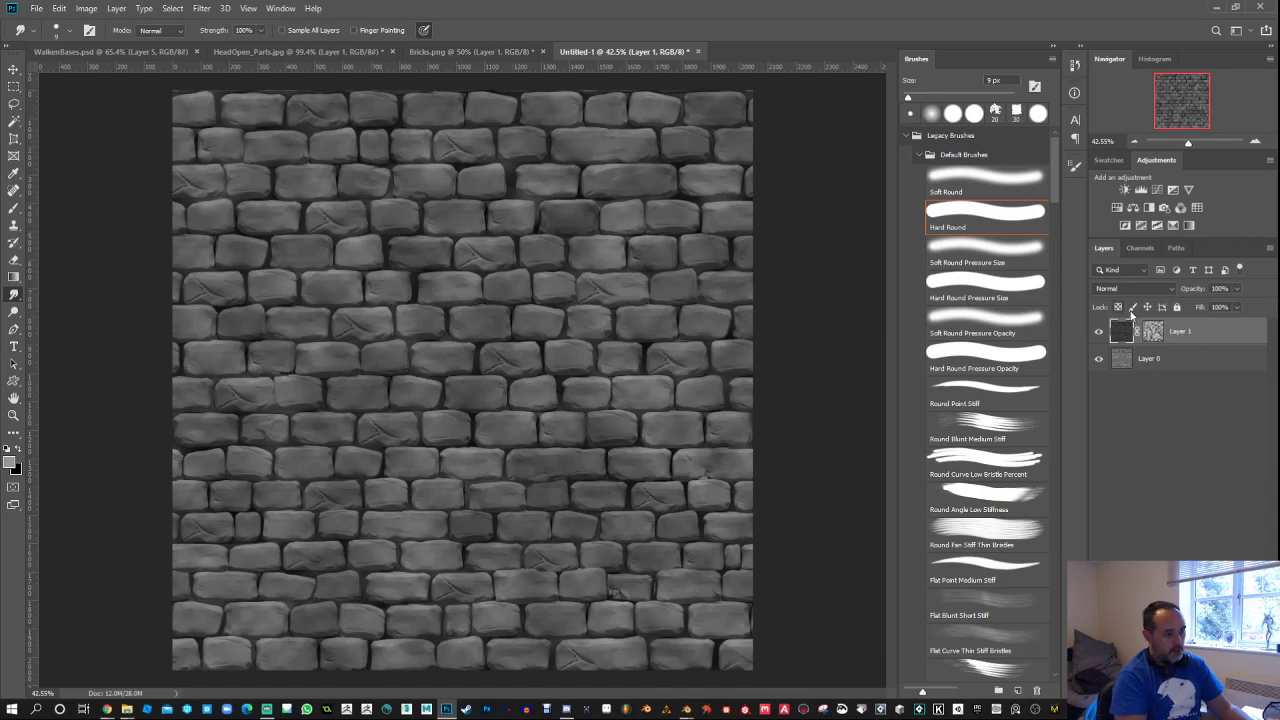
Step: Restrict the cloud mask to scattered stains with Levels, setting the input midtone to 0.07 and white point to 206
left_click(1156, 336)
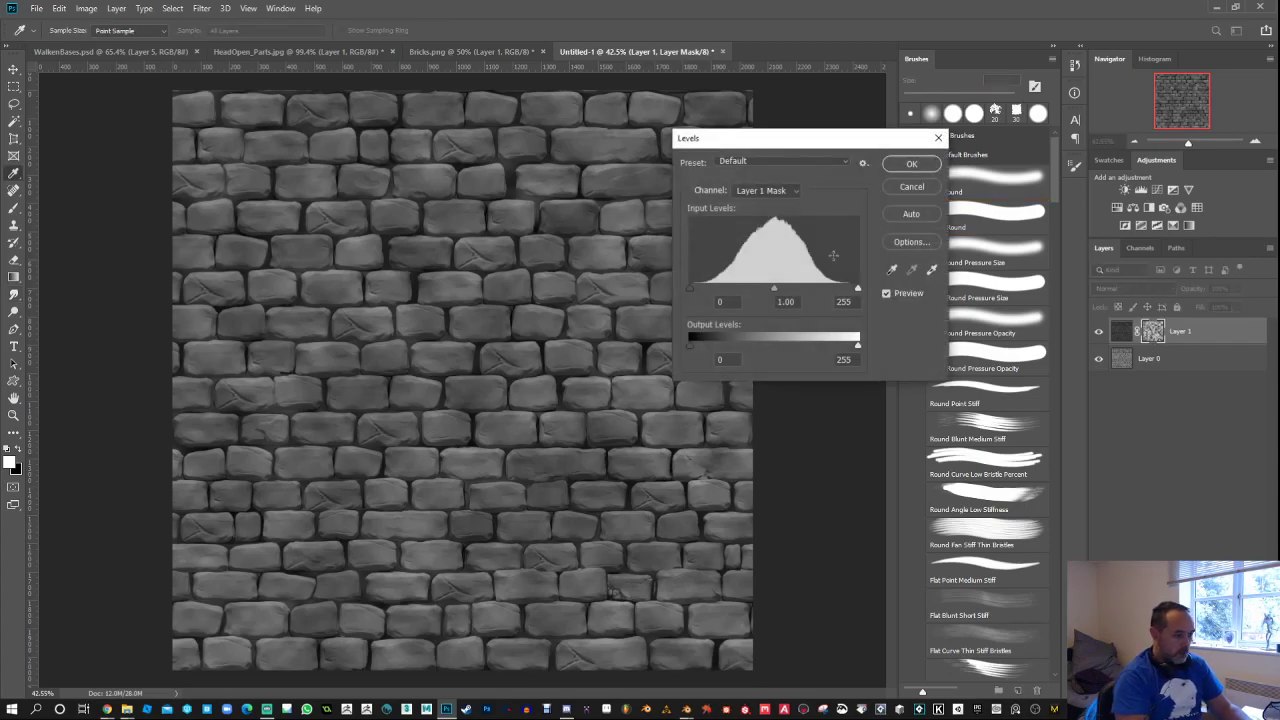
left_click_drag(858, 289, 825, 289)
left_click_drag(858, 289, 820, 290)
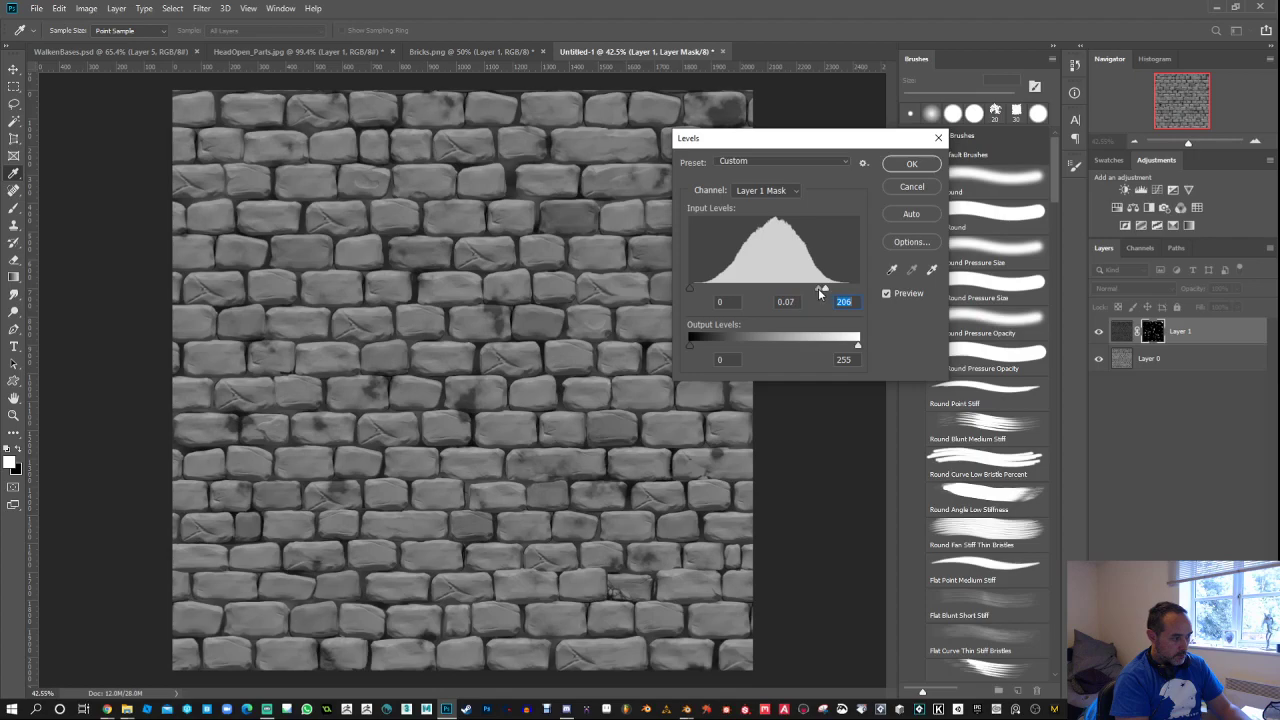
left_click(820, 290)
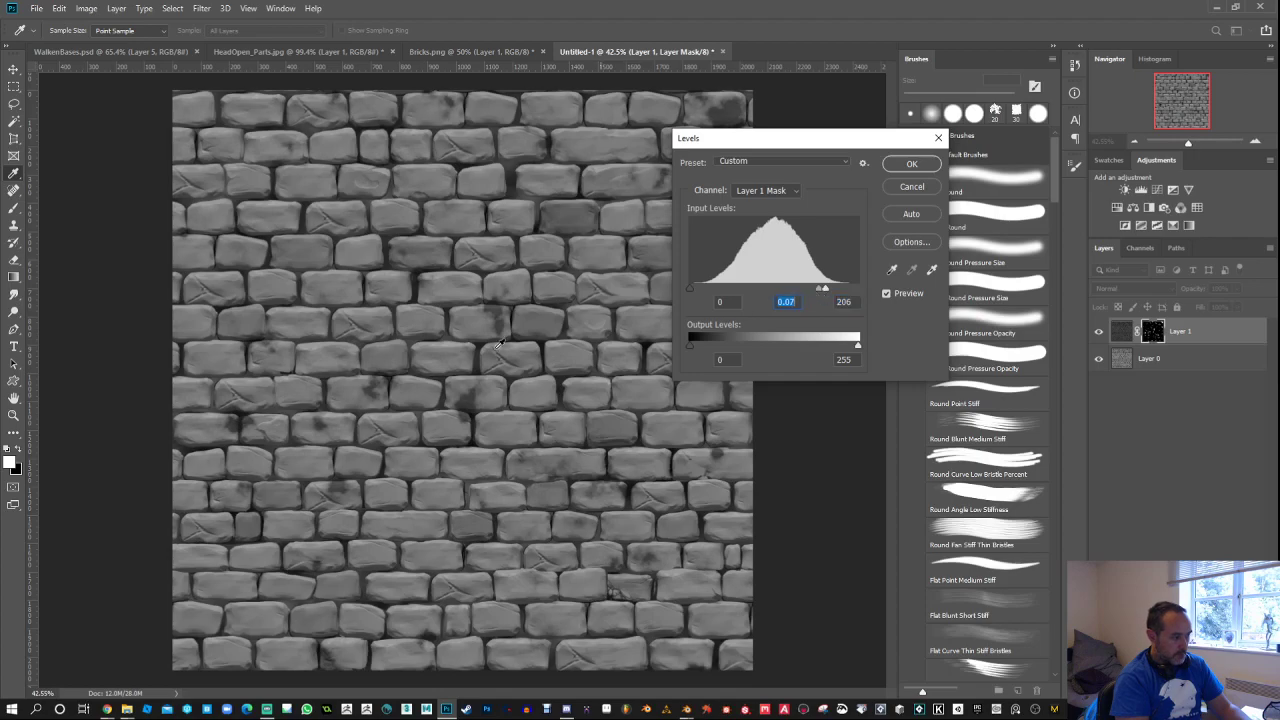
left_click(924, 169)
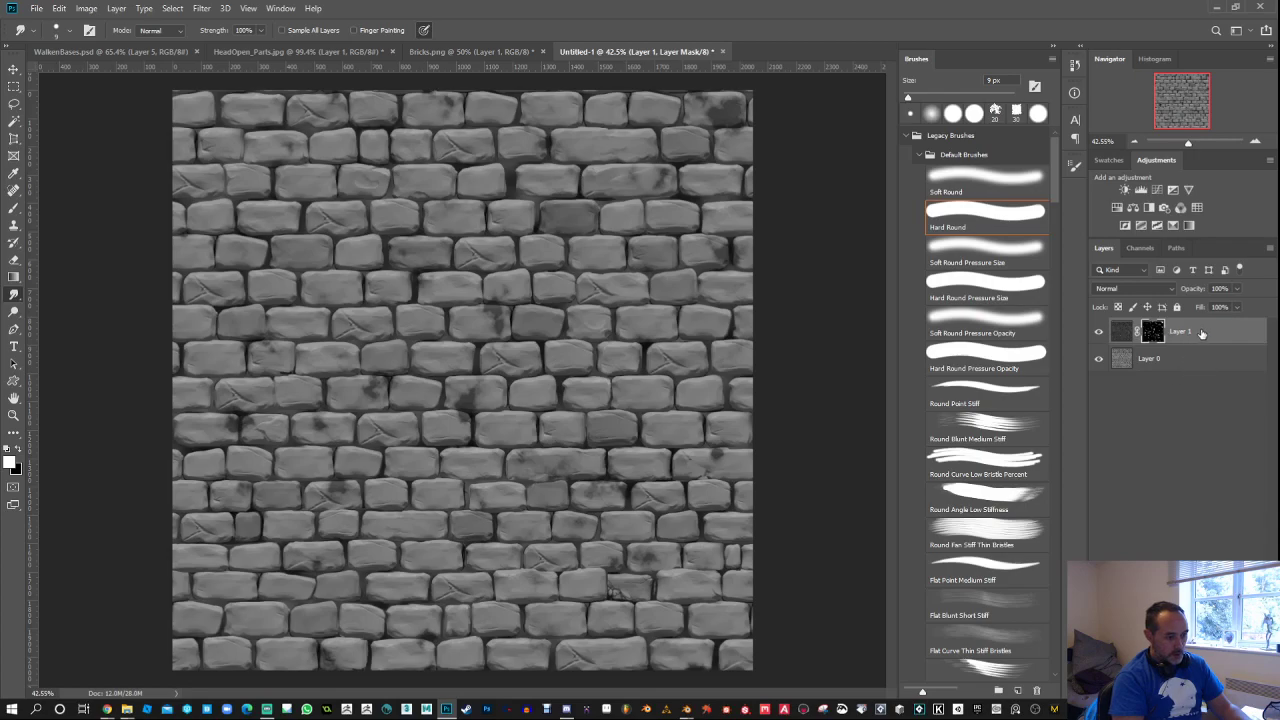
Step: Put the masked dark layer into a group and add a layer mask to the group
left_click_drag(1195, 336, 1236, 690)
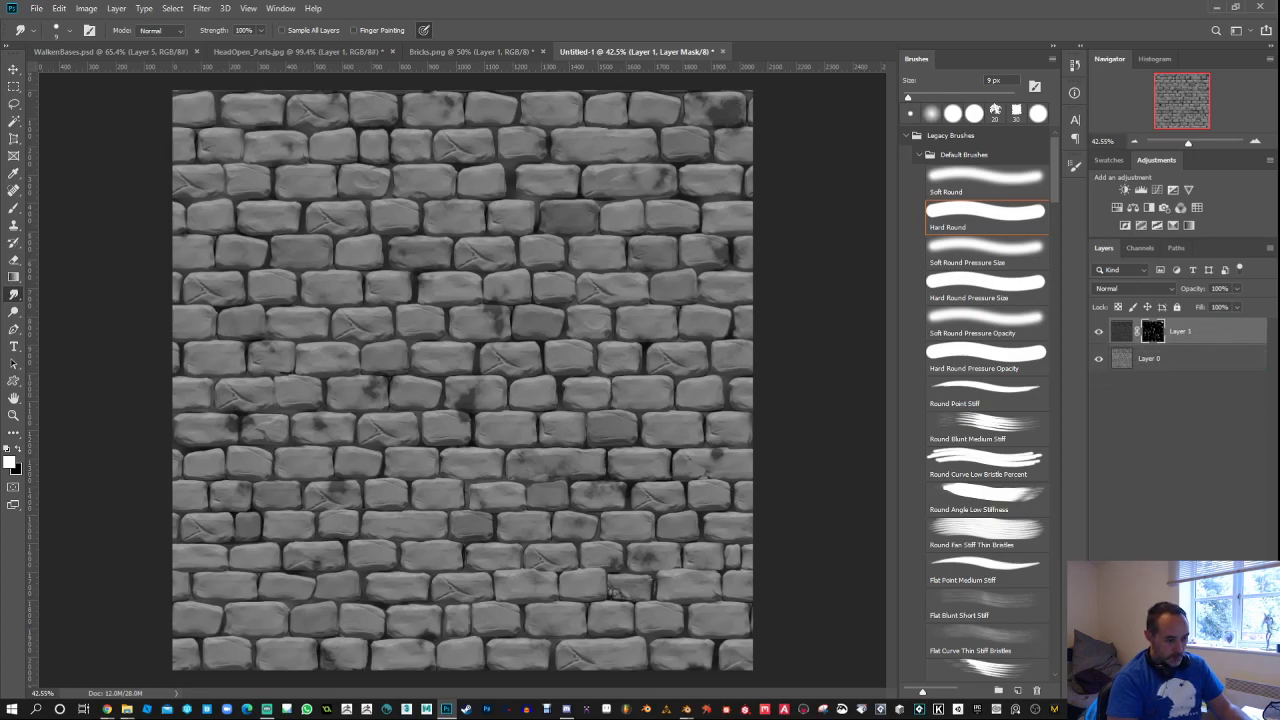
key("ctrl+g")
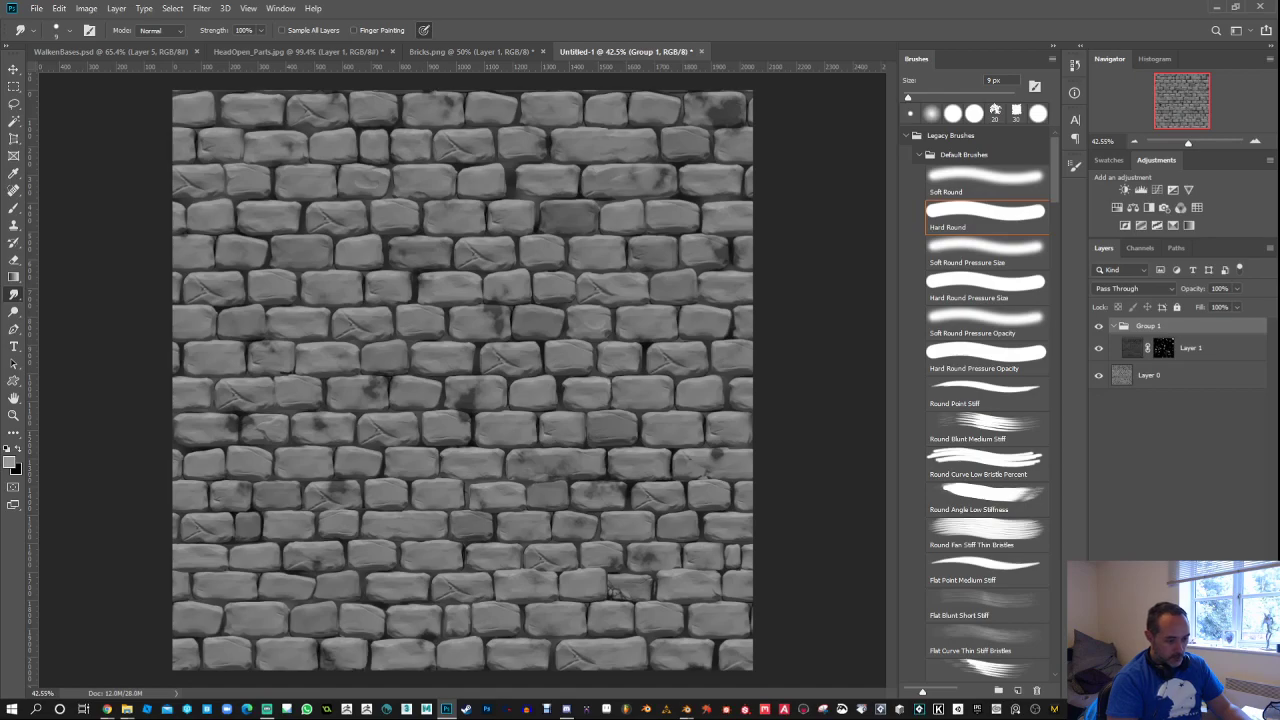
left_click(1162, 690)
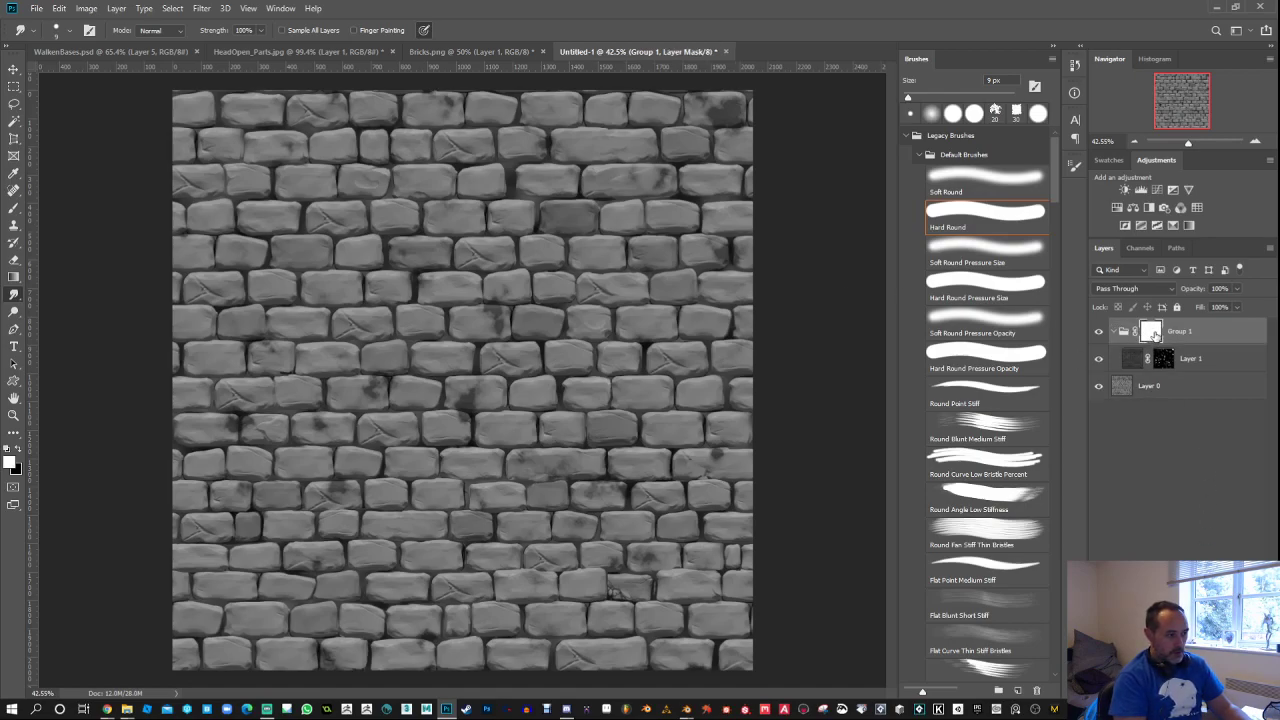
Step: Paint black on the group's mask with a 100 px soft brush at 100% opacity to hide unwanted stains across several bricks
left_click(13, 208)
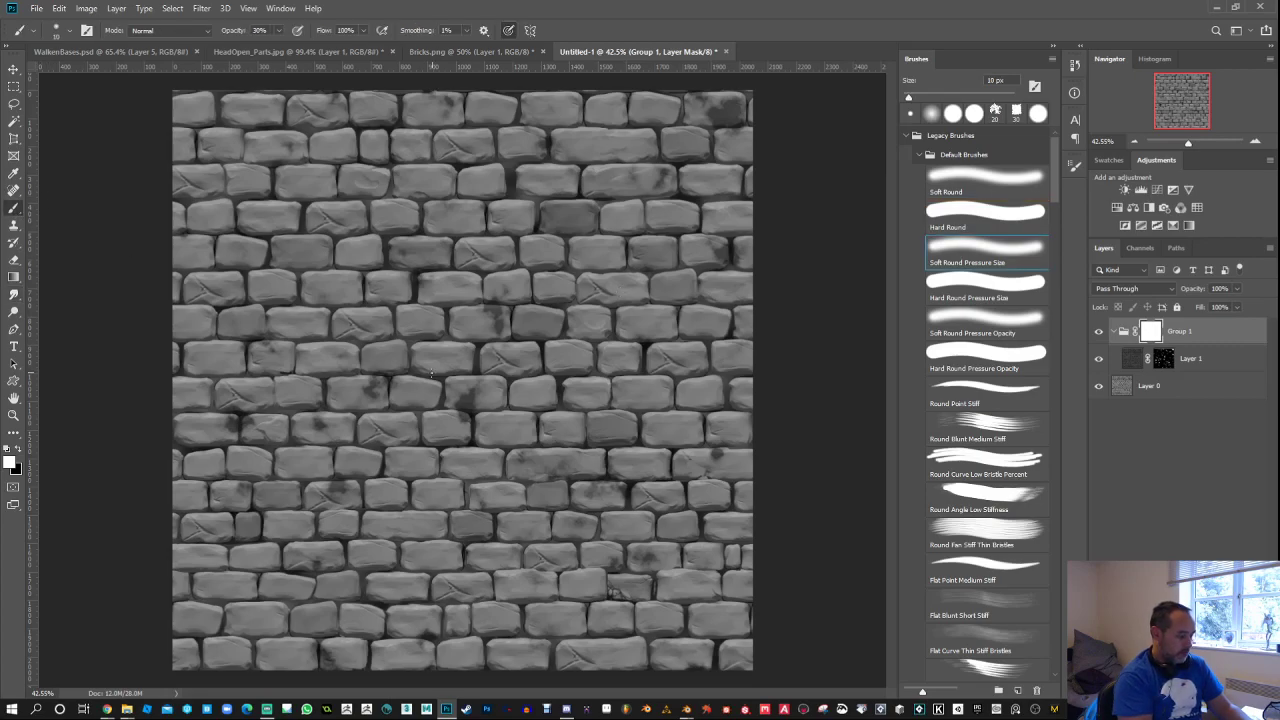
left_click(17, 451)
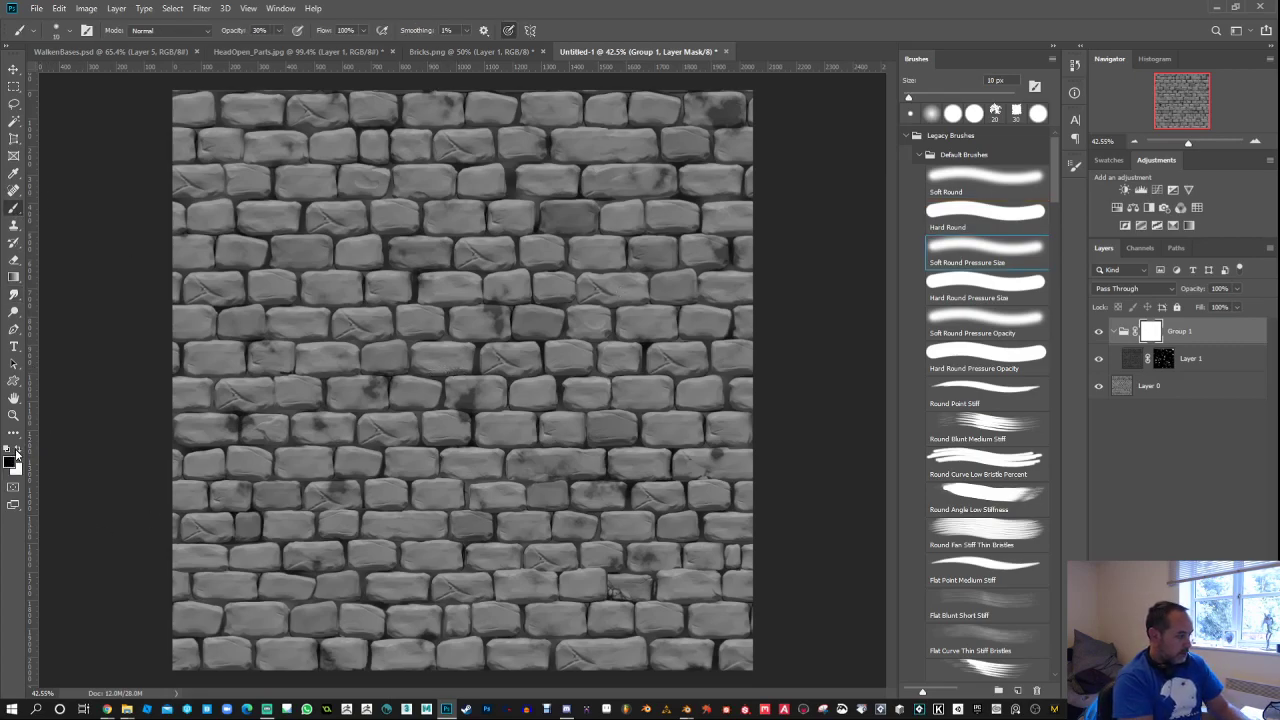
key("bracketright")
key("bracketright")
key("bracketright")
key("bracketright")
key("bracketright")
key("bracketright")
key("bracketright")
key("bracketright")
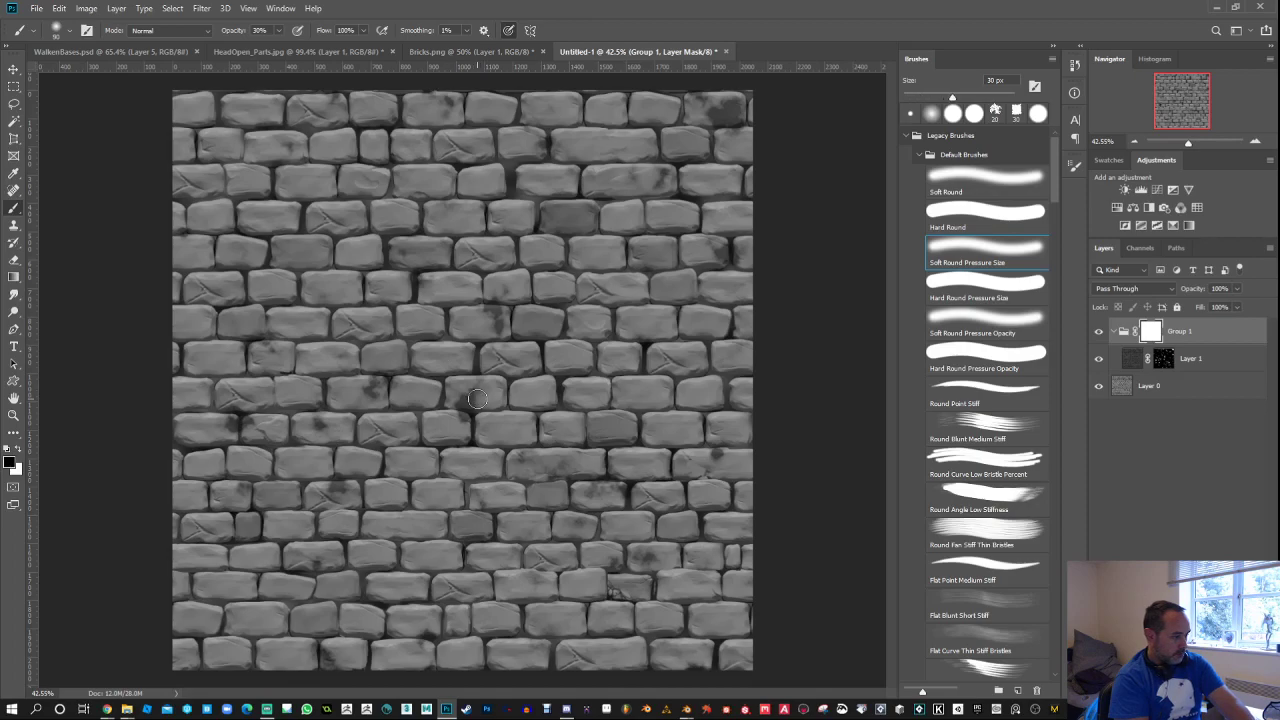
key("0")
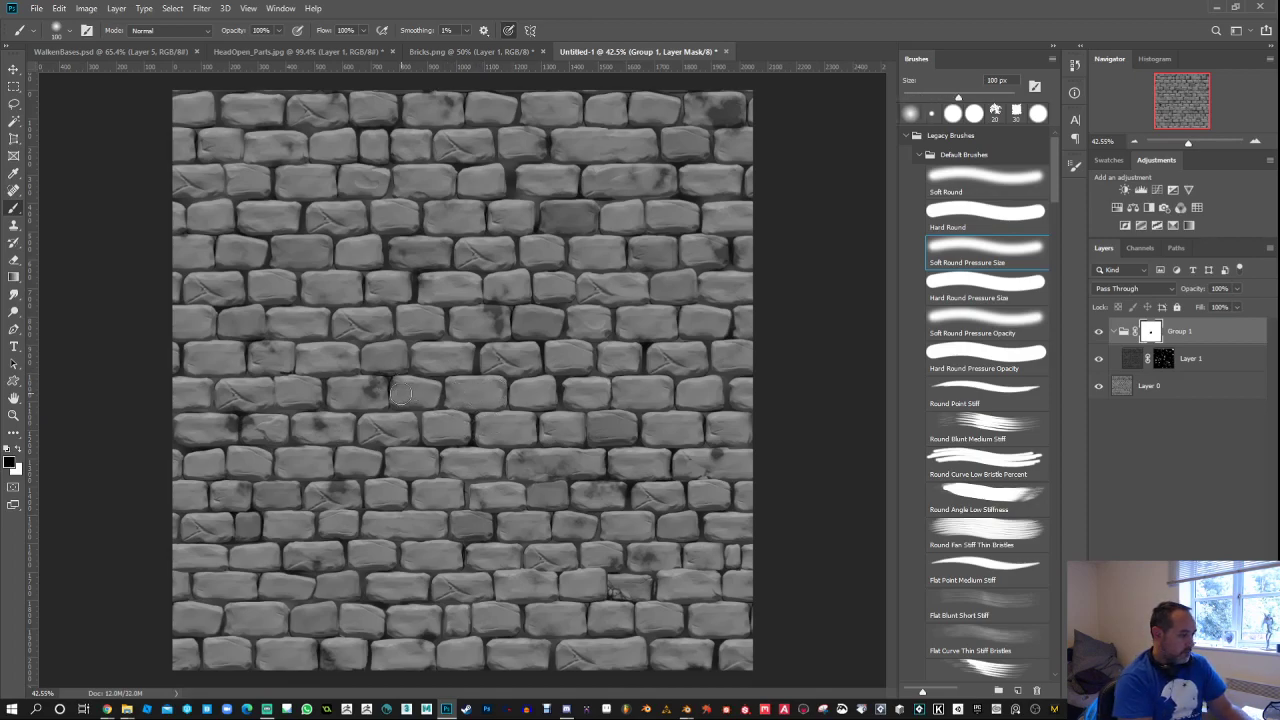
left_click_drag(320, 410, 322, 428)
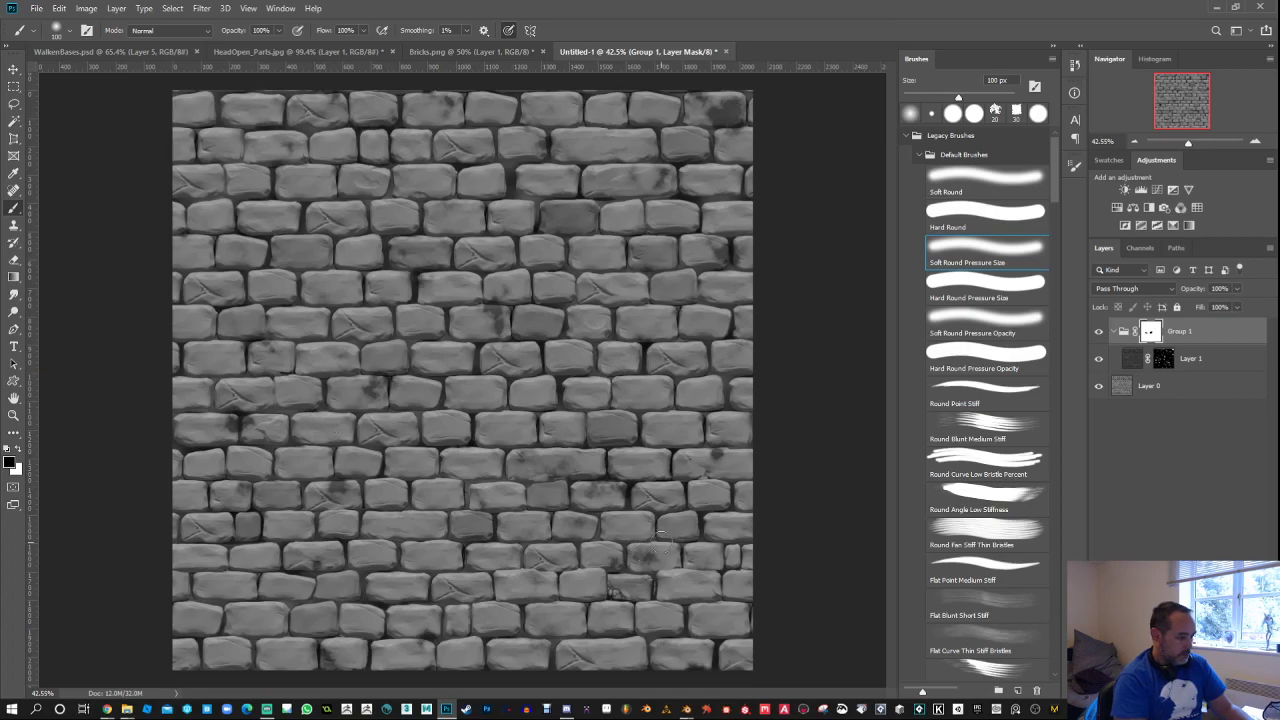
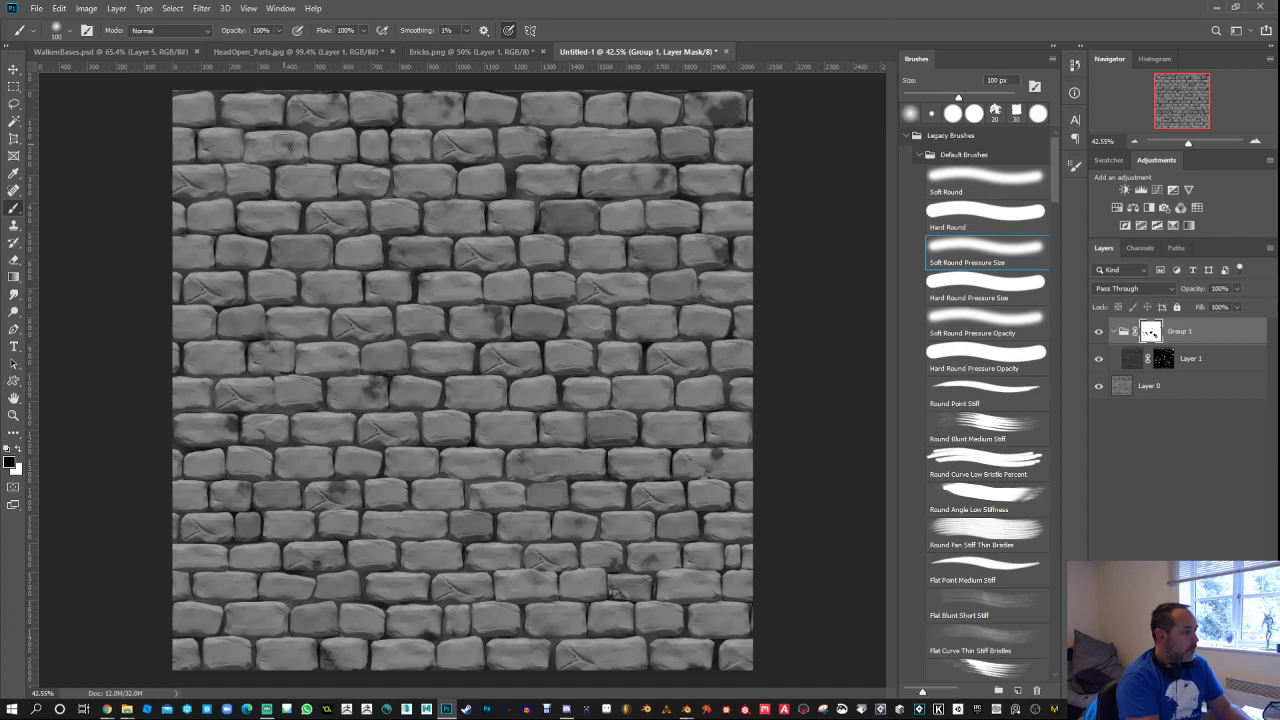
Step: Merge the masked stain group and the base brick texture into a single layer
right_click(1204, 341)
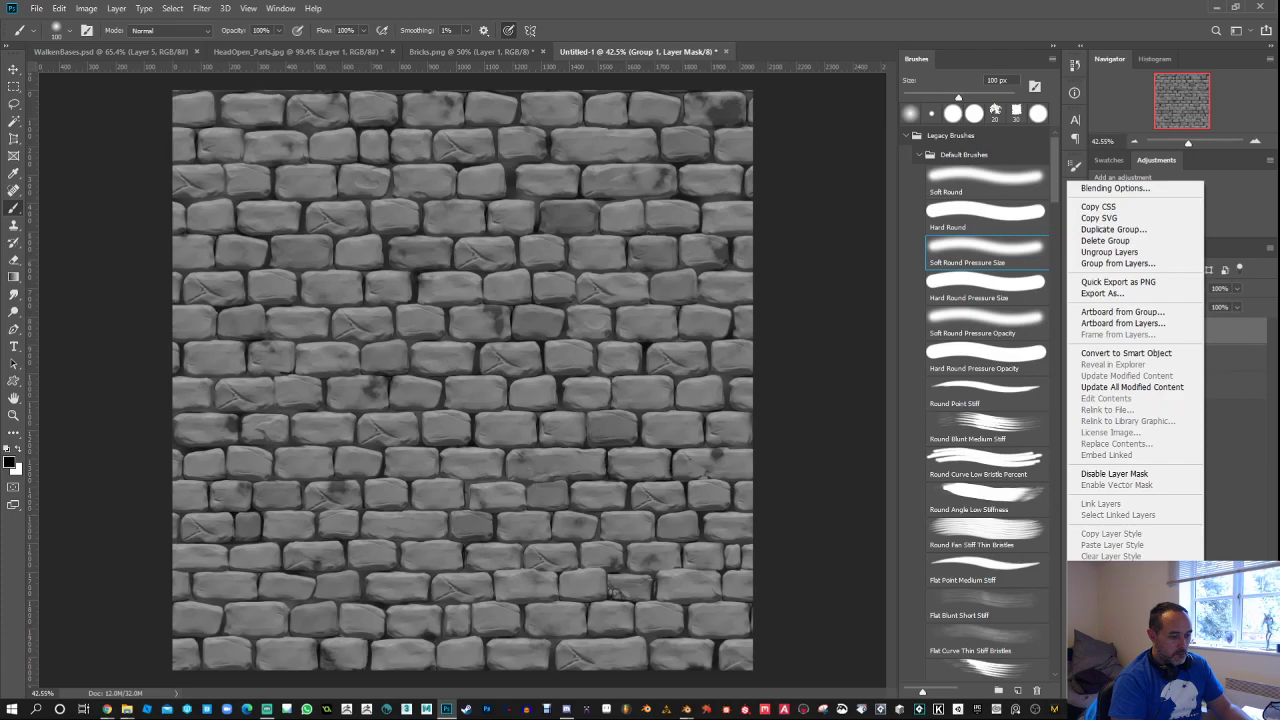
left_click(1227, 496)
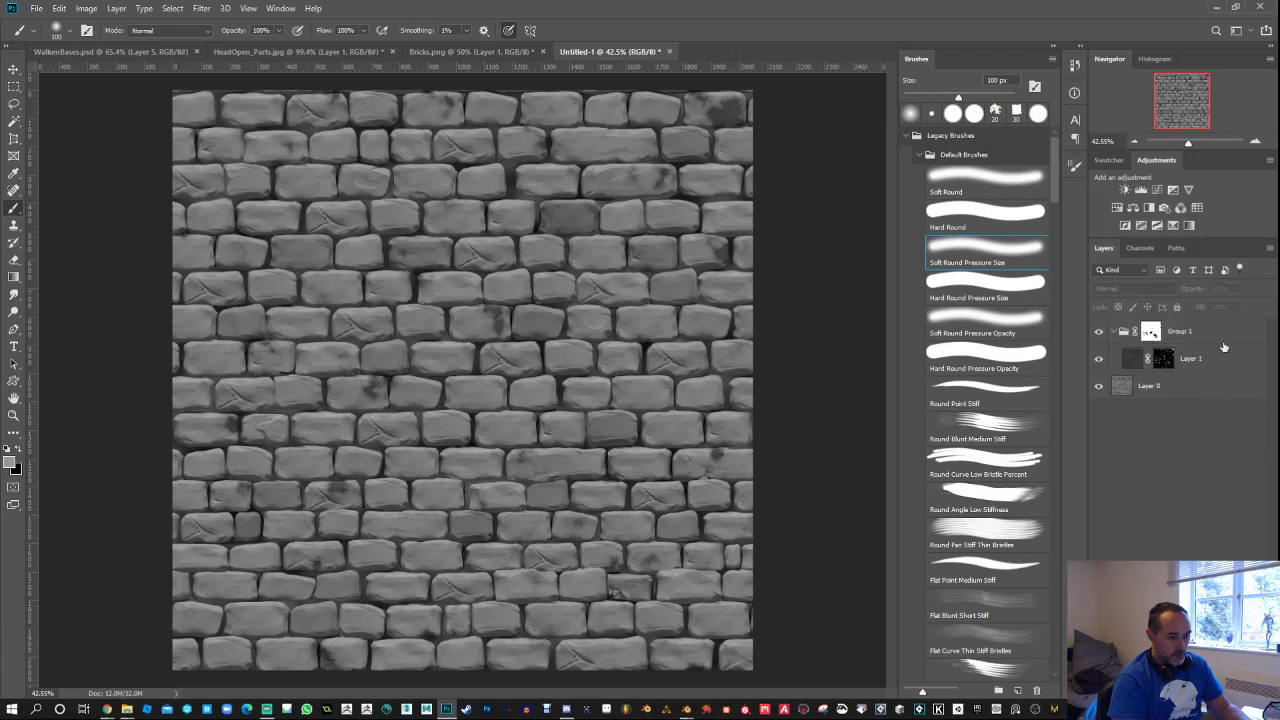
right_click(1217, 392)
left_click(1103, 537)
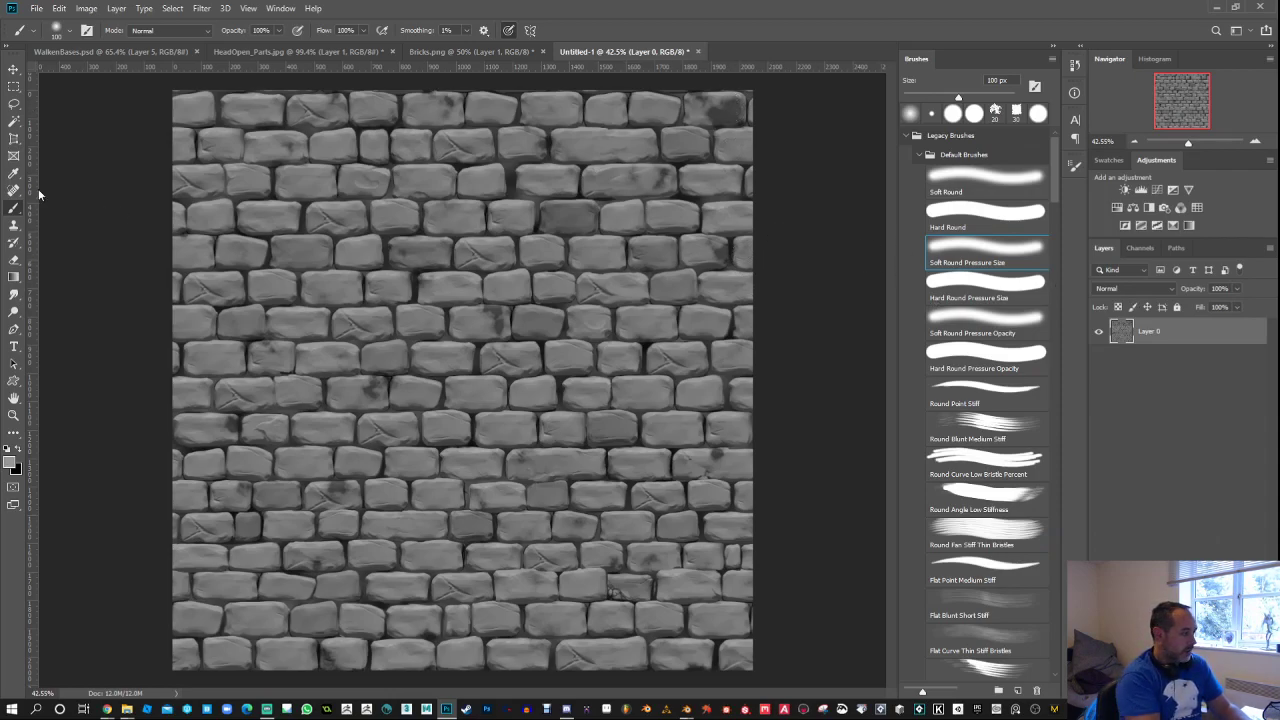
Step: Outline the large dark stain on the top row's rightmost full brick in black with a 4 px brush at 100% opacity
scroll(797, 129, "up", 8)
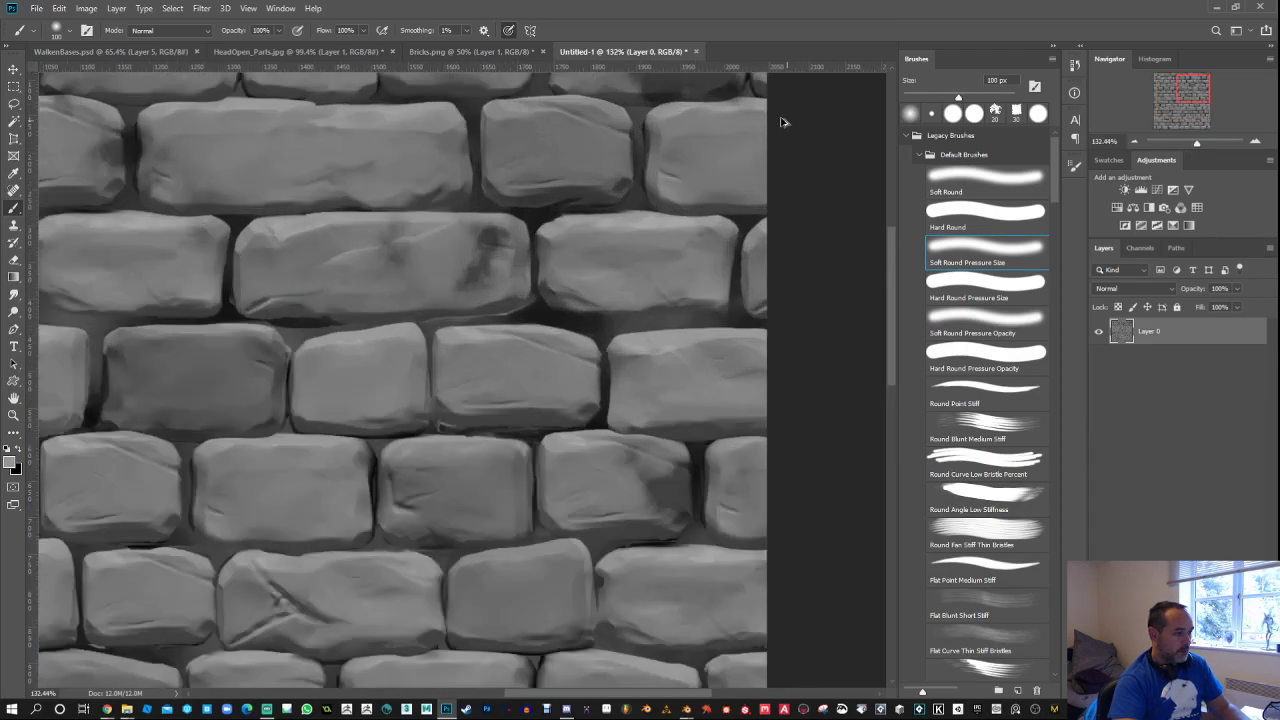
left_click_drag(688, 117, 608, 414)
scroll(605, 320, "up", 4)
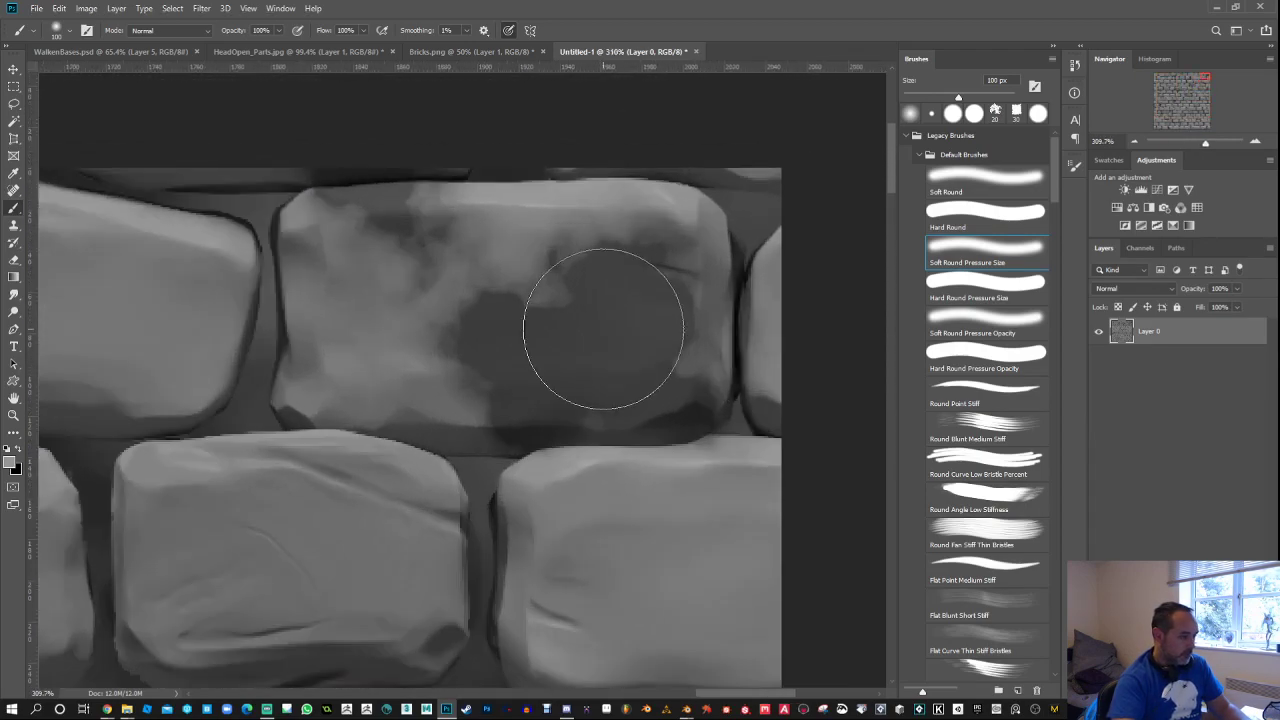
left_click(18, 449)
key("[")
key("[")
key("[")
key("[")
key("[")
key("[")
key("[")
key("[")
key("[")
key("[")
key("[")
key("[")
key("[")
key("[")
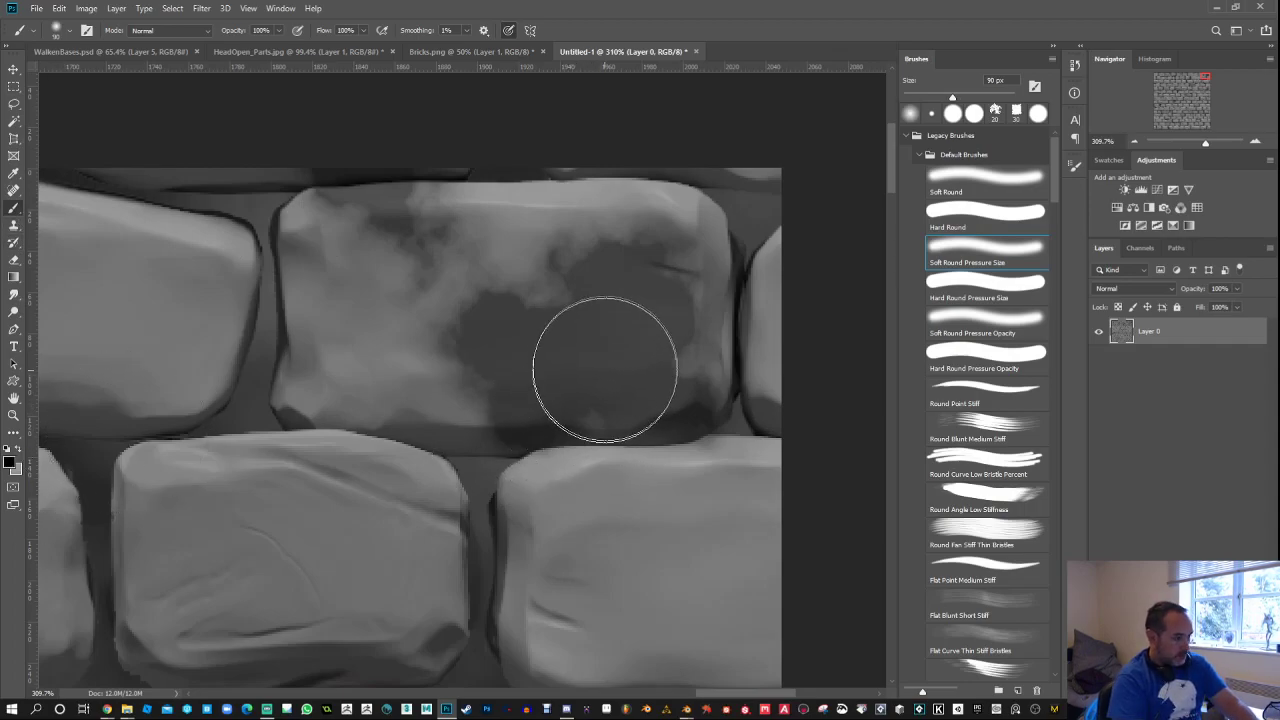
key("[")
key("[")
left_click_drag(662, 264, 653, 247)
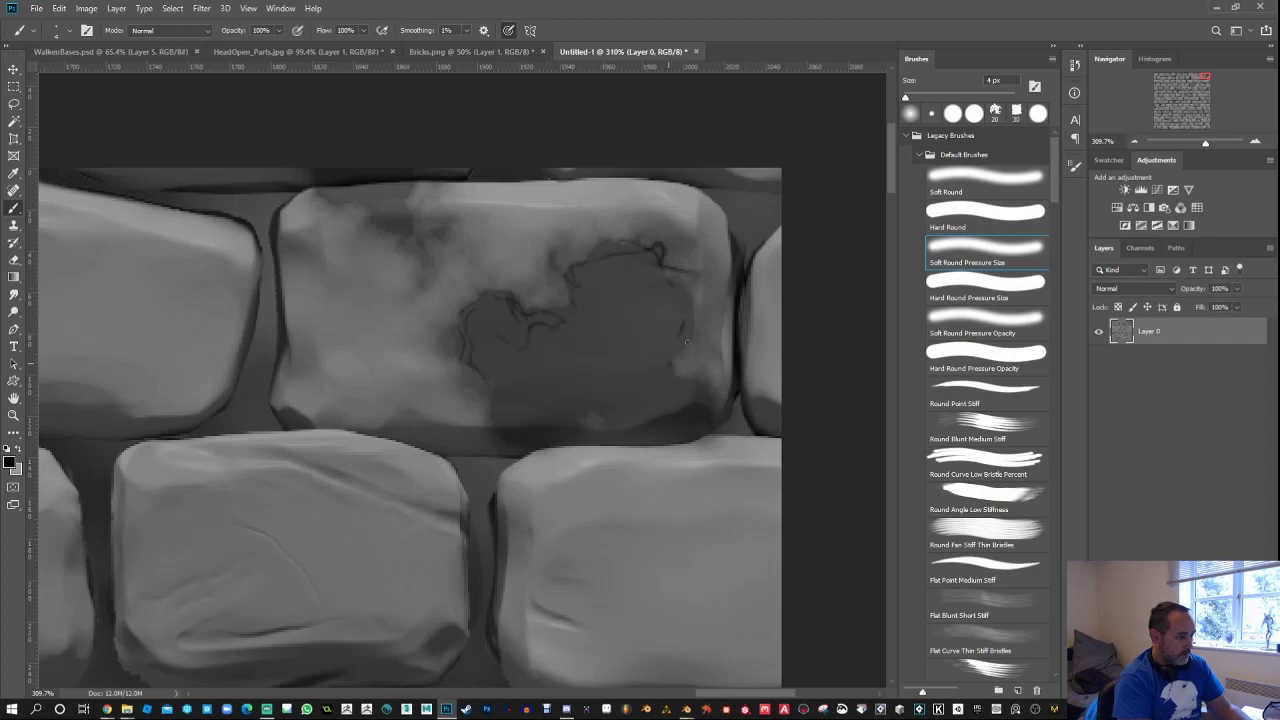
Step: Shade the stain's outline with black at reduced brush opacity and blend the lines using the Smudge tool, lowering its strength to 80%
key("5")
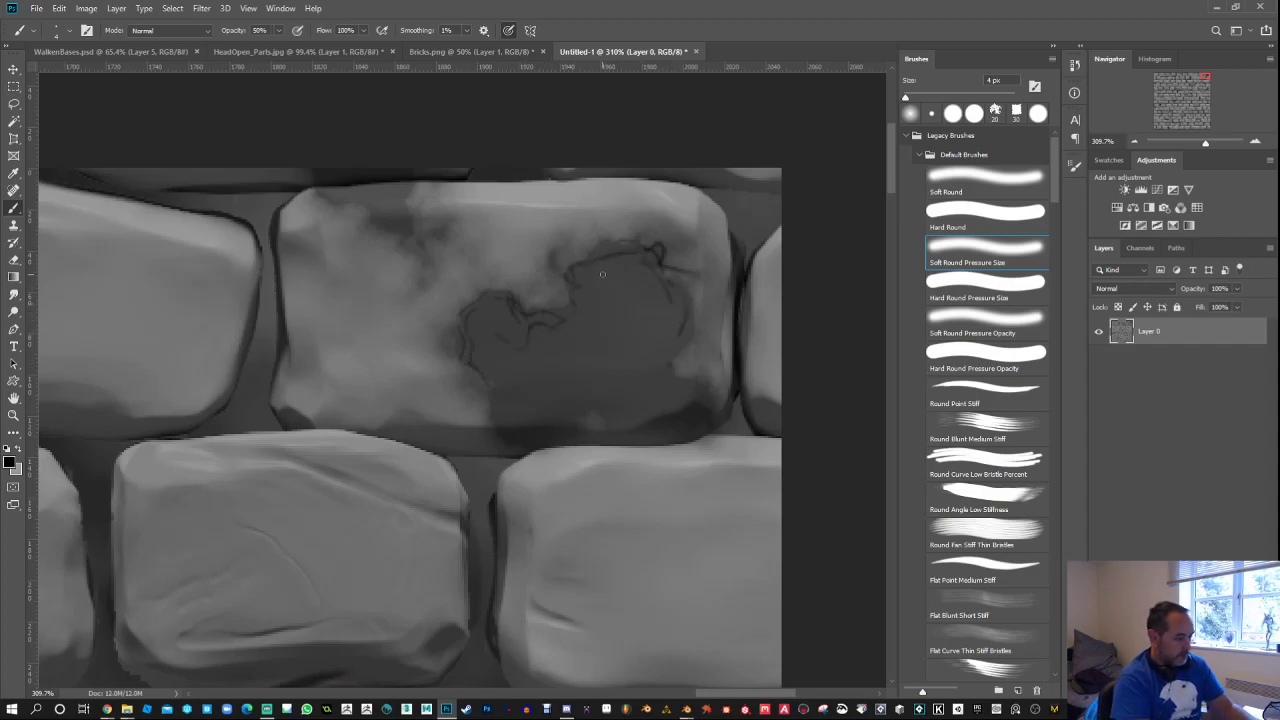
key("3")
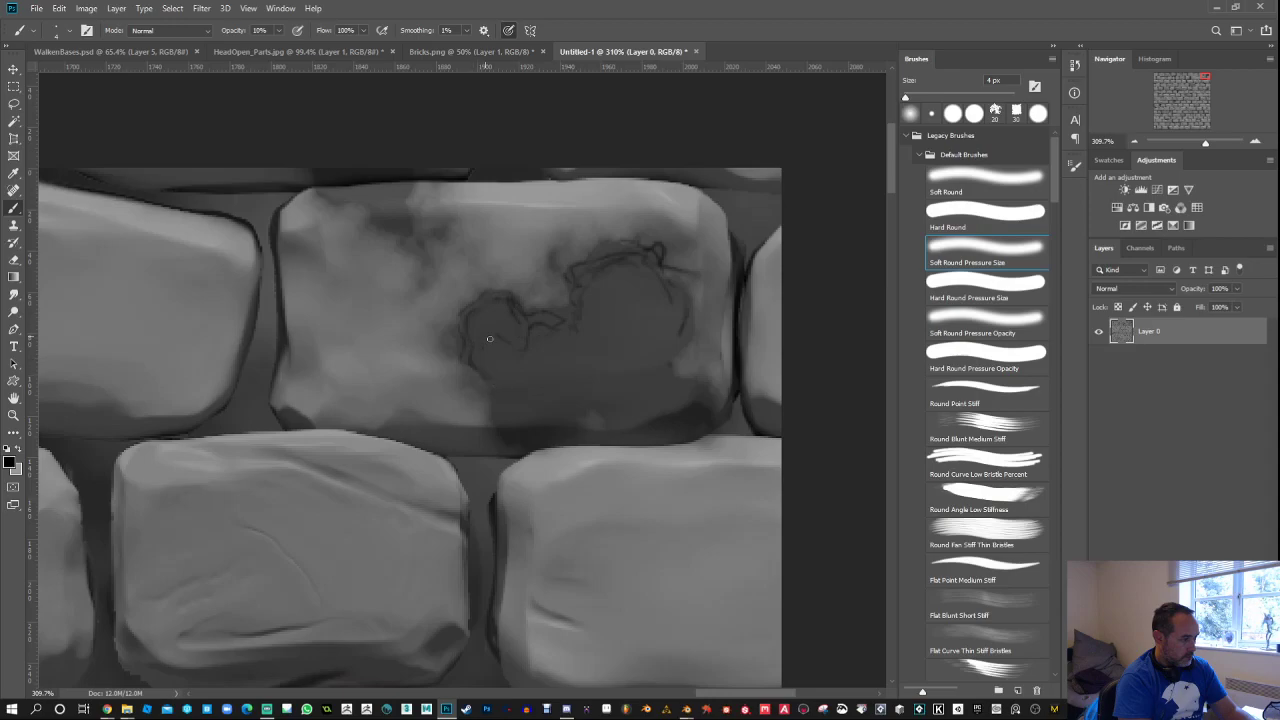
left_click(13, 295)
mouse_move(482, 362)
left_mouse_down()
mouse_move(476, 306)
mouse_move(466, 314)
mouse_move(482, 302)
mouse_move(512, 297)
mouse_move(515, 340)
mouse_move(526, 320)
mouse_move(548, 317)
mouse_move(529, 333)
mouse_move(549, 326)
mouse_move(537, 317)
mouse_move(534, 328)
mouse_move(557, 328)
mouse_move(582, 286)
left_mouse_up()
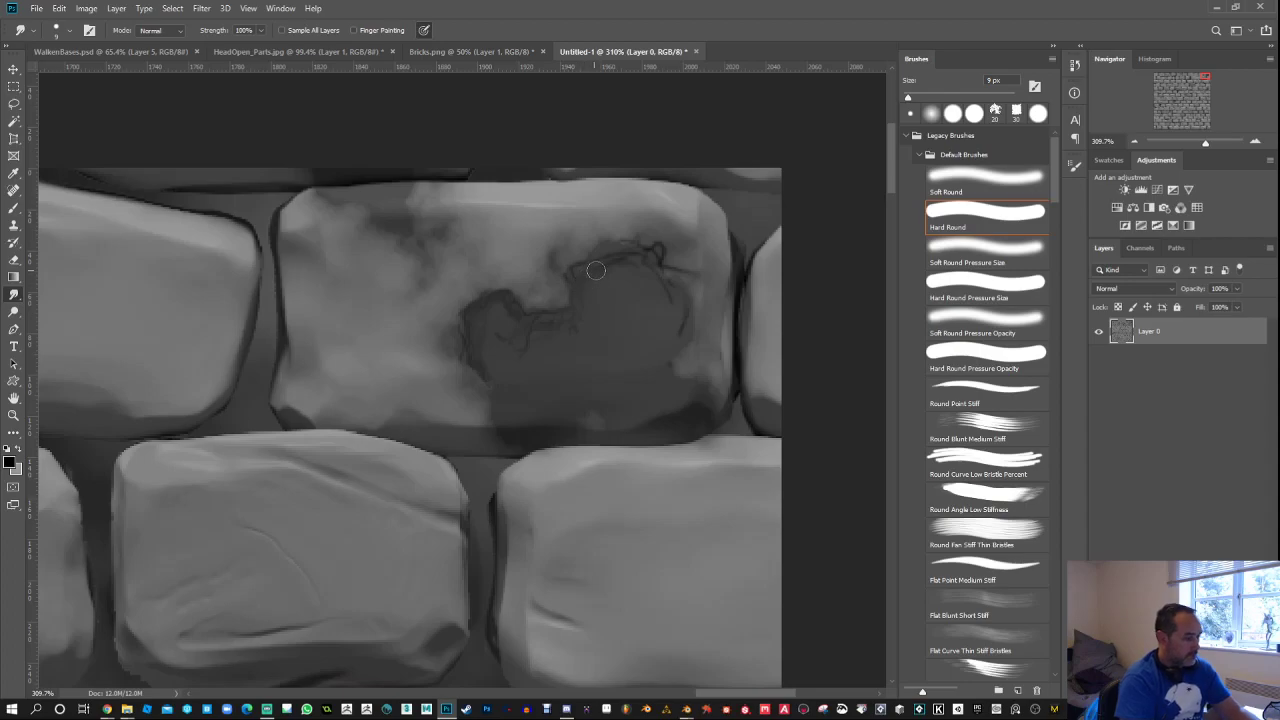
key("8")
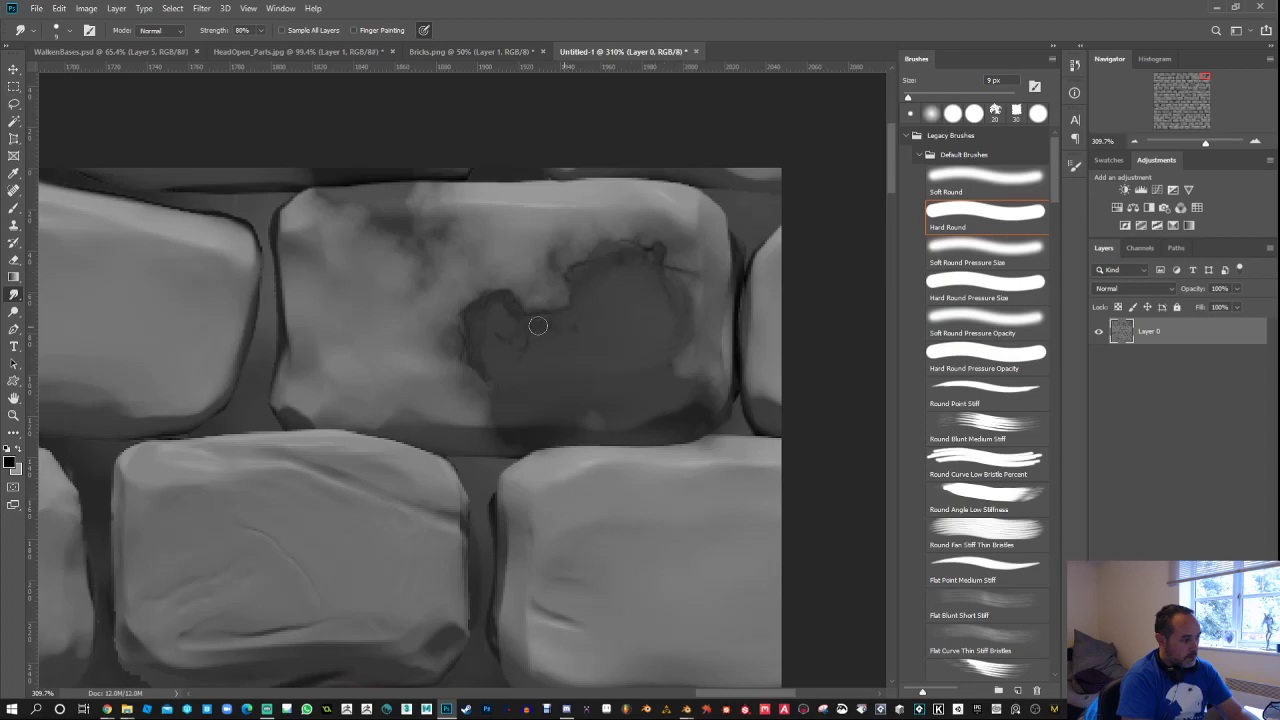
Step: Paint light grey highlights and dark edges along the stain's lower rim at 80% brush opacity, using a sampled grey, and smudge them in
key("b")
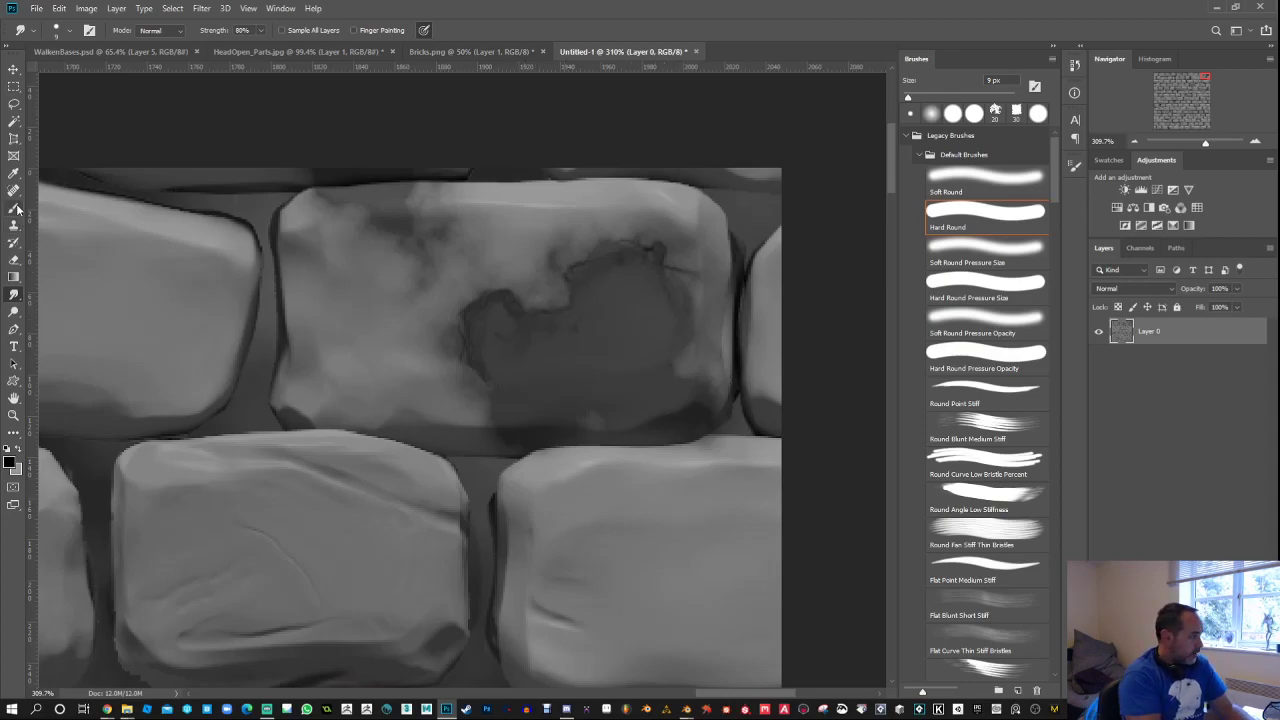
left_click(667, 366)
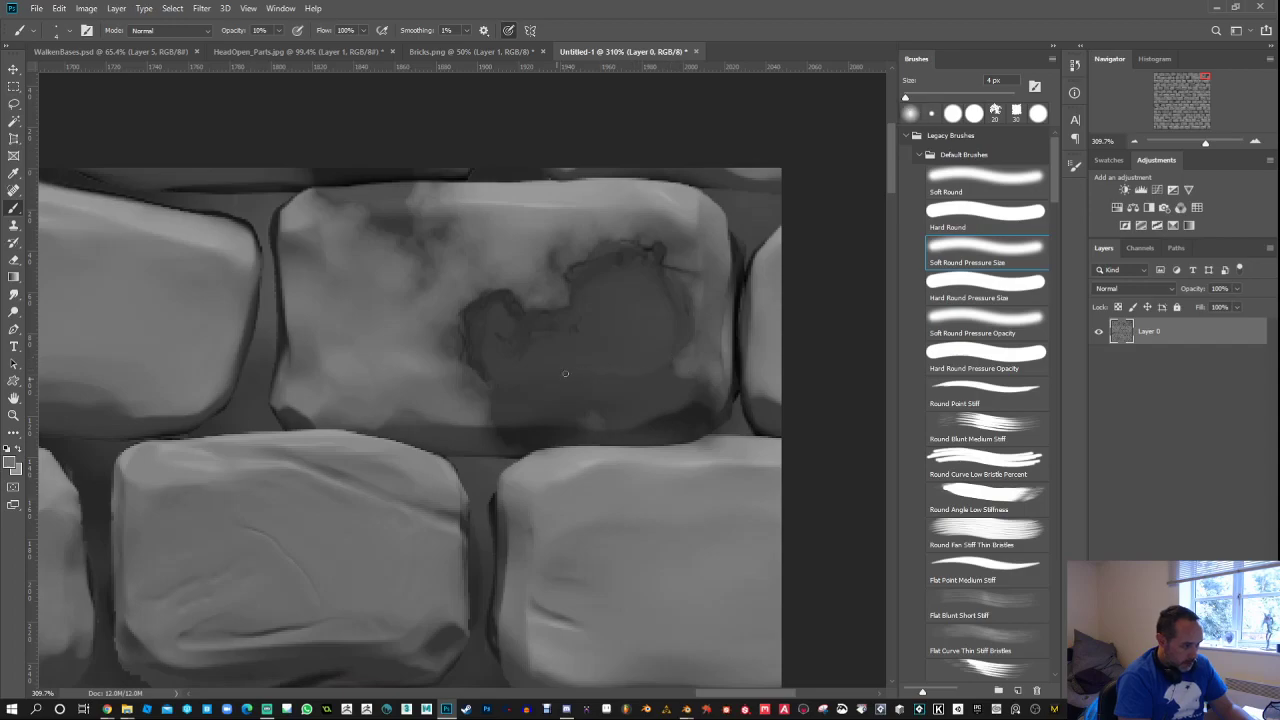
key("8")
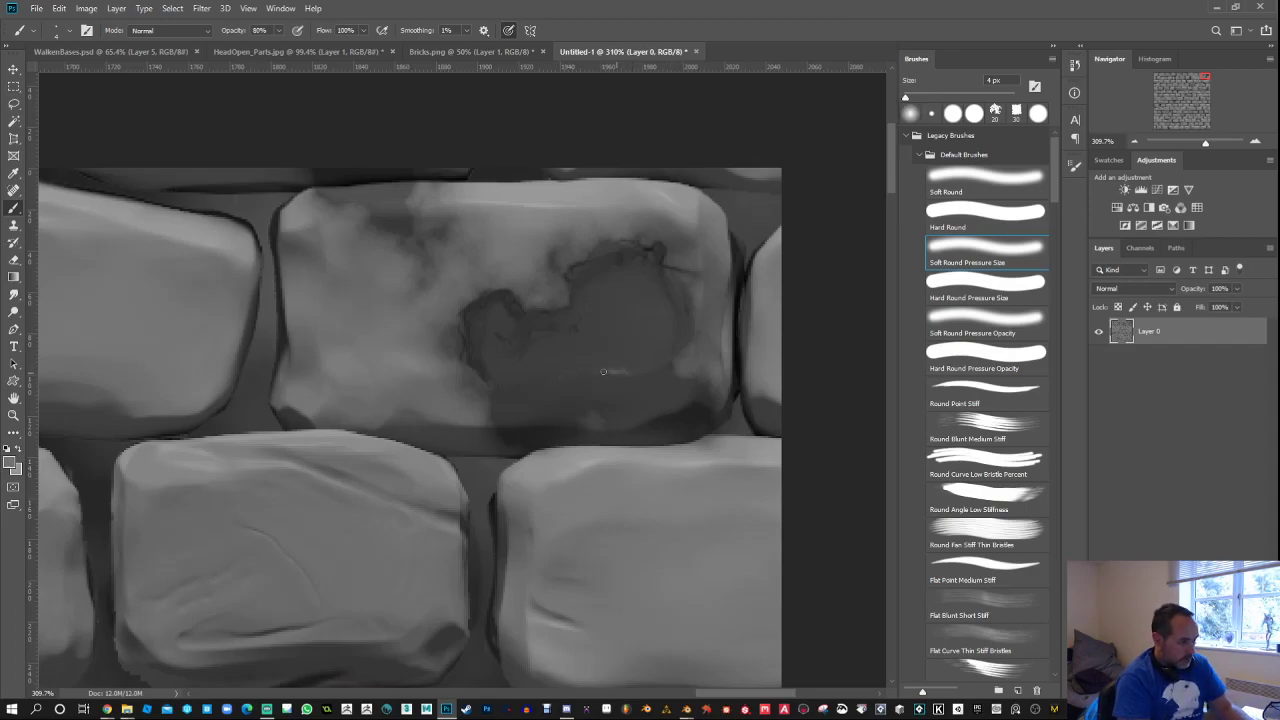
left_click_drag(604, 370, 556, 378)
mouse_move(485, 354)
left_mouse_down()
mouse_move(470, 388)
mouse_move(497, 410)
left_mouse_up()
left_click(14, 294)
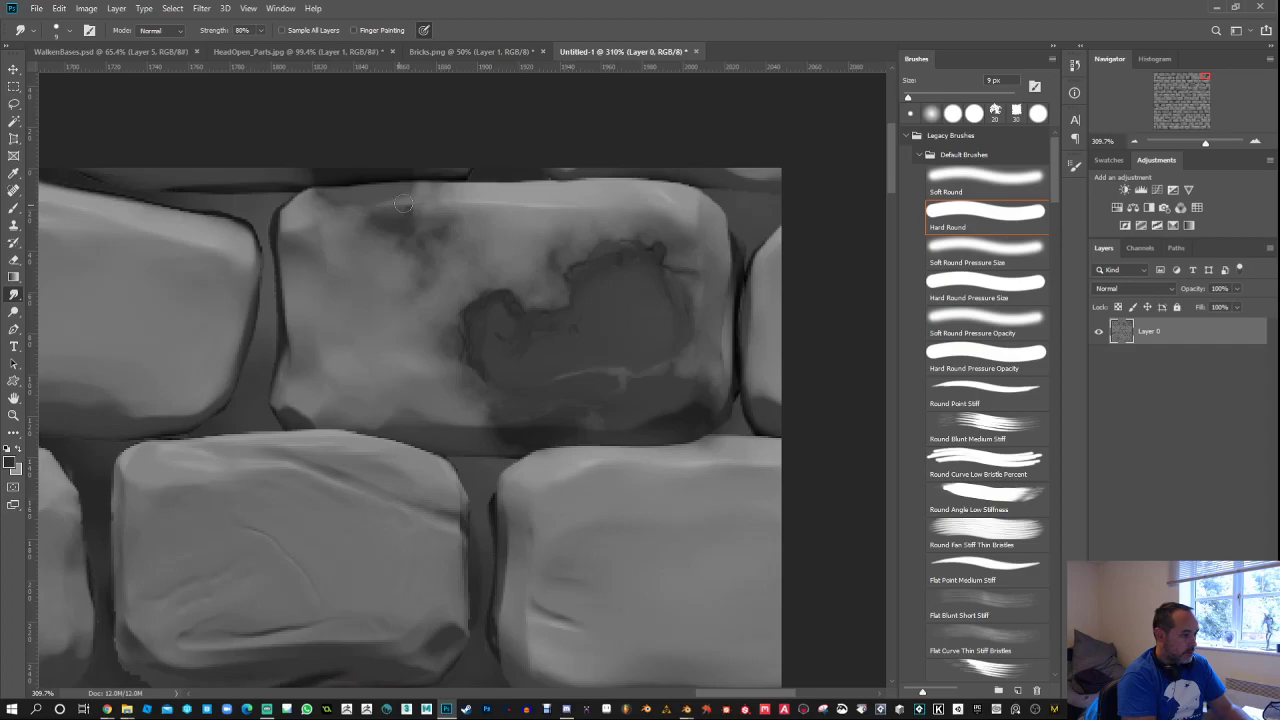
Step: Duplicate the merged brick layer and apply a High Pass filter with a 4.7 pixel radius to the copy
key("ctrl+0")
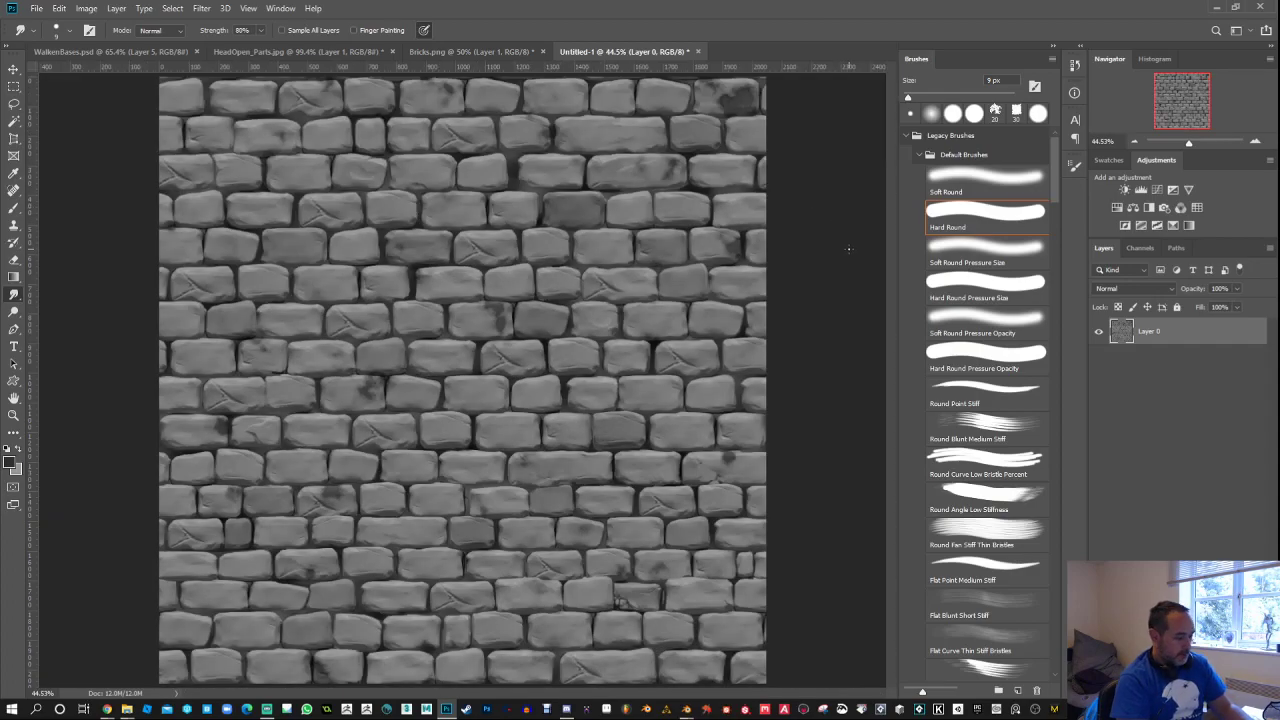
key("ctrl+j")
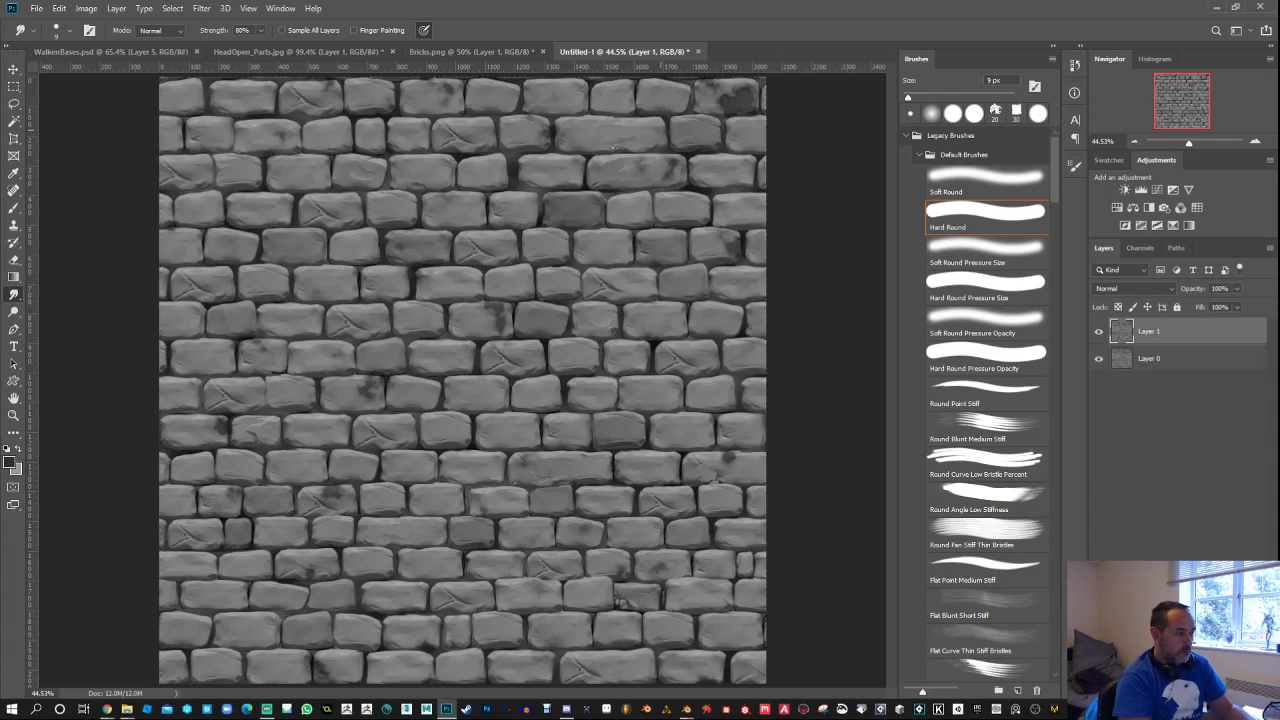
left_click(202, 9)
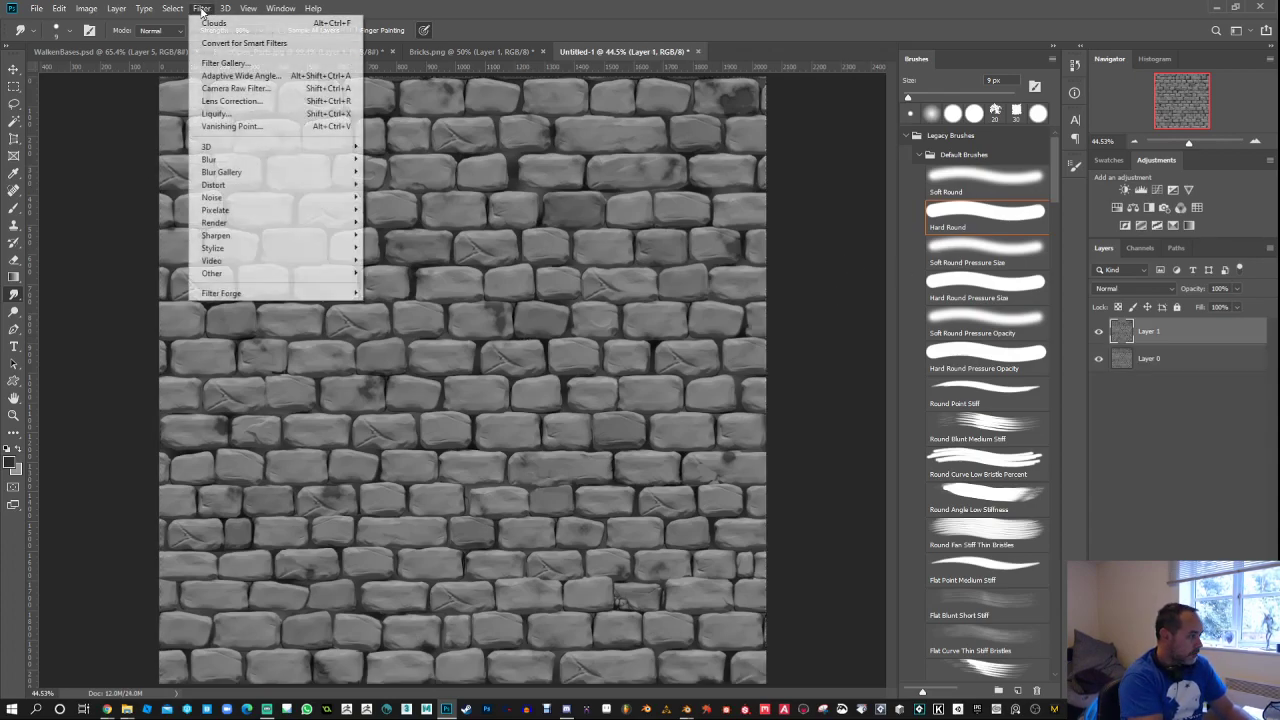
mouse_move(264, 281)
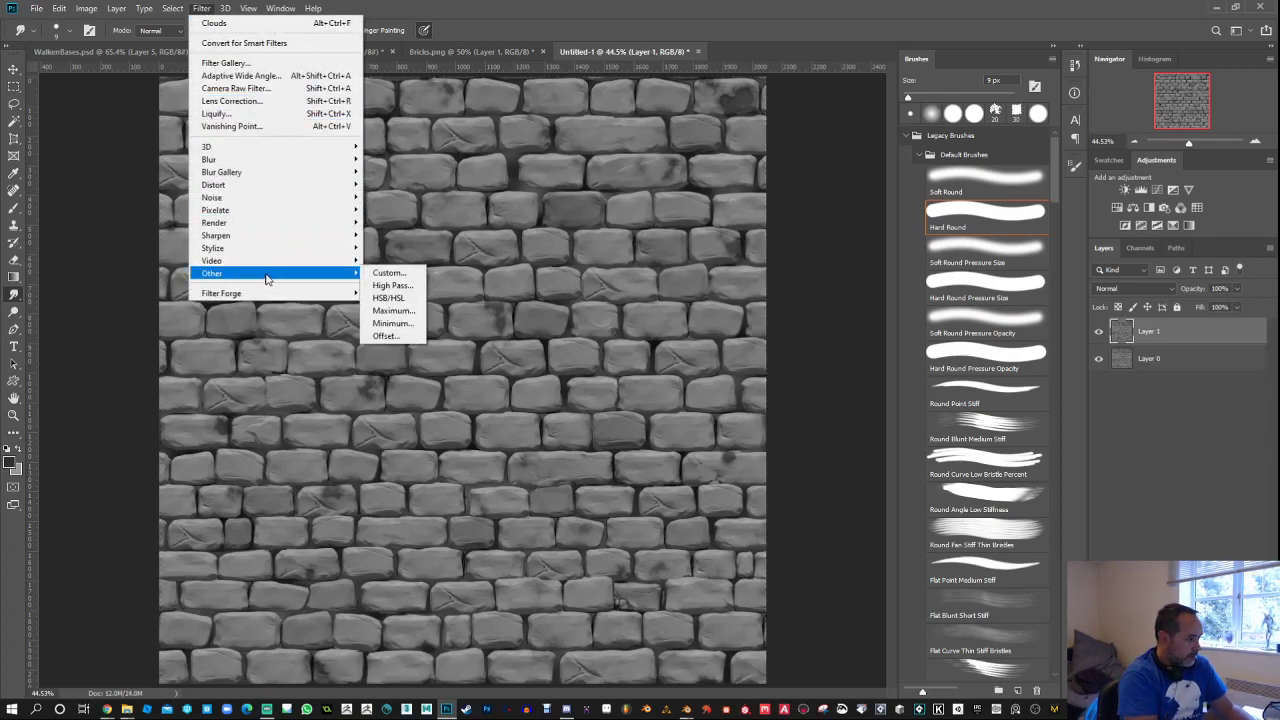
left_click(393, 285)
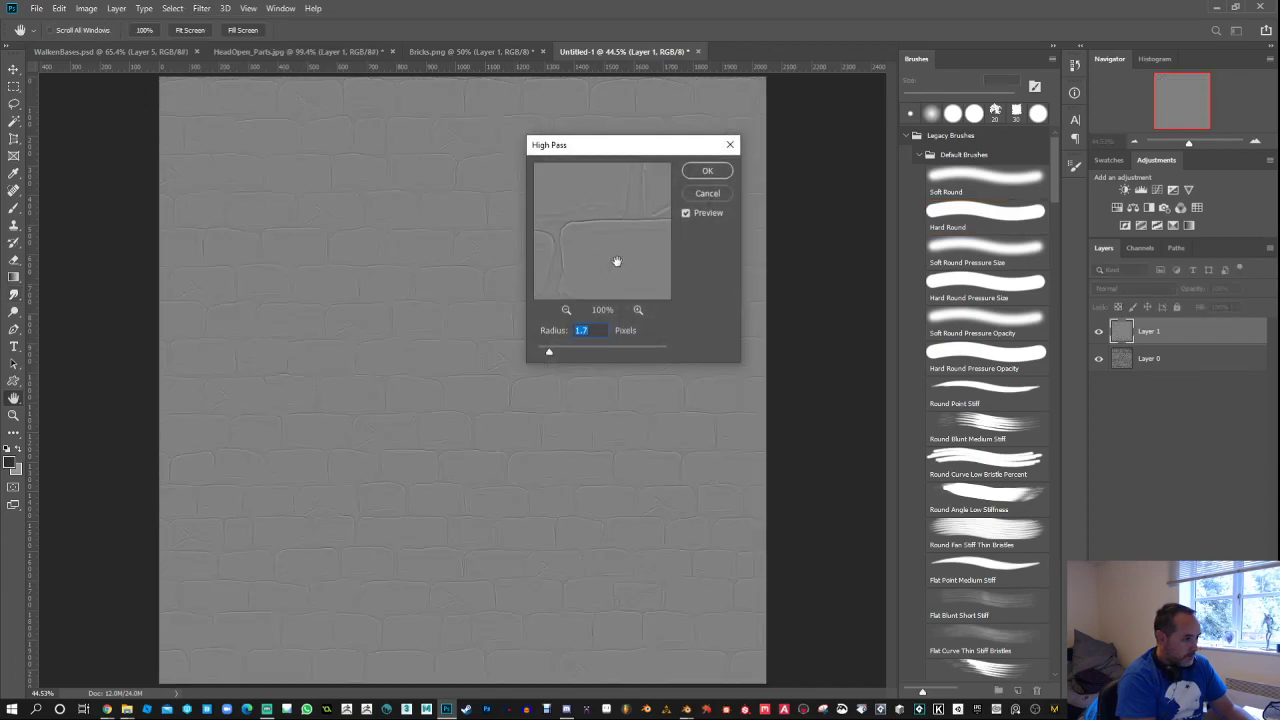
left_click_drag(603, 266, 626, 290)
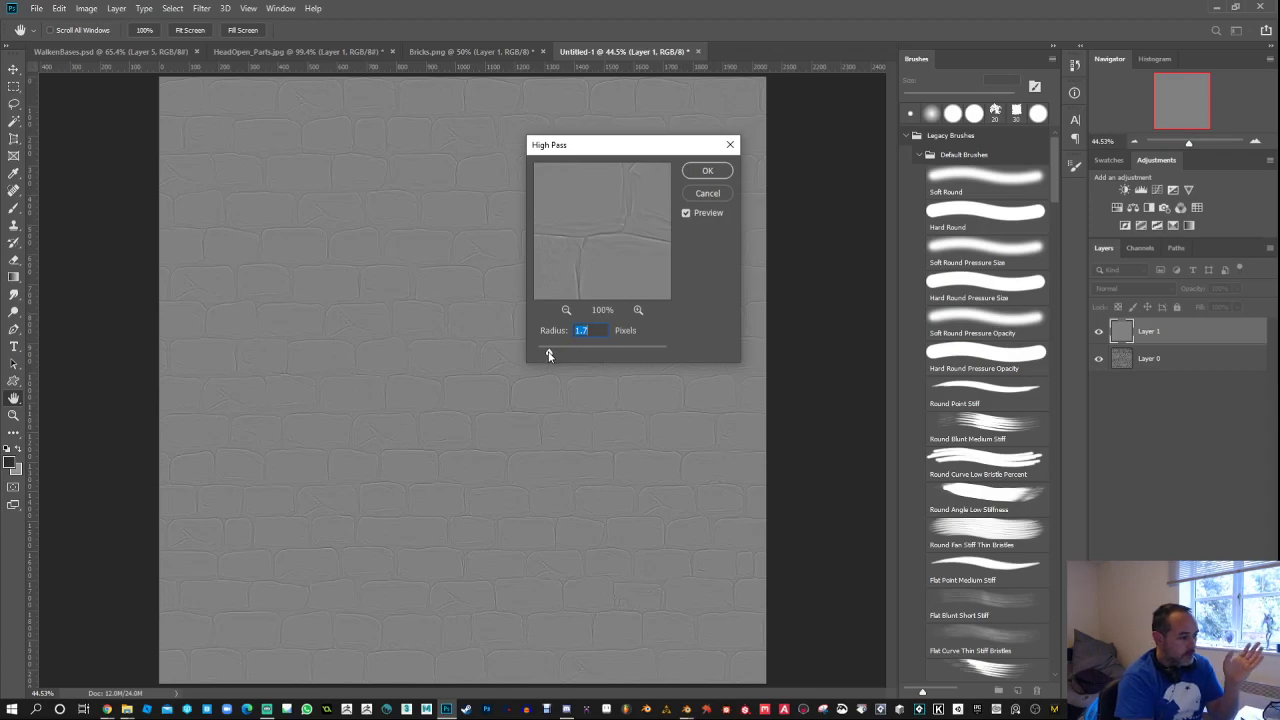
mouse_move(548, 355)
left_mouse_down()
mouse_move(588, 354)
mouse_move(556, 353)
mouse_move(572, 352)
left_mouse_up()
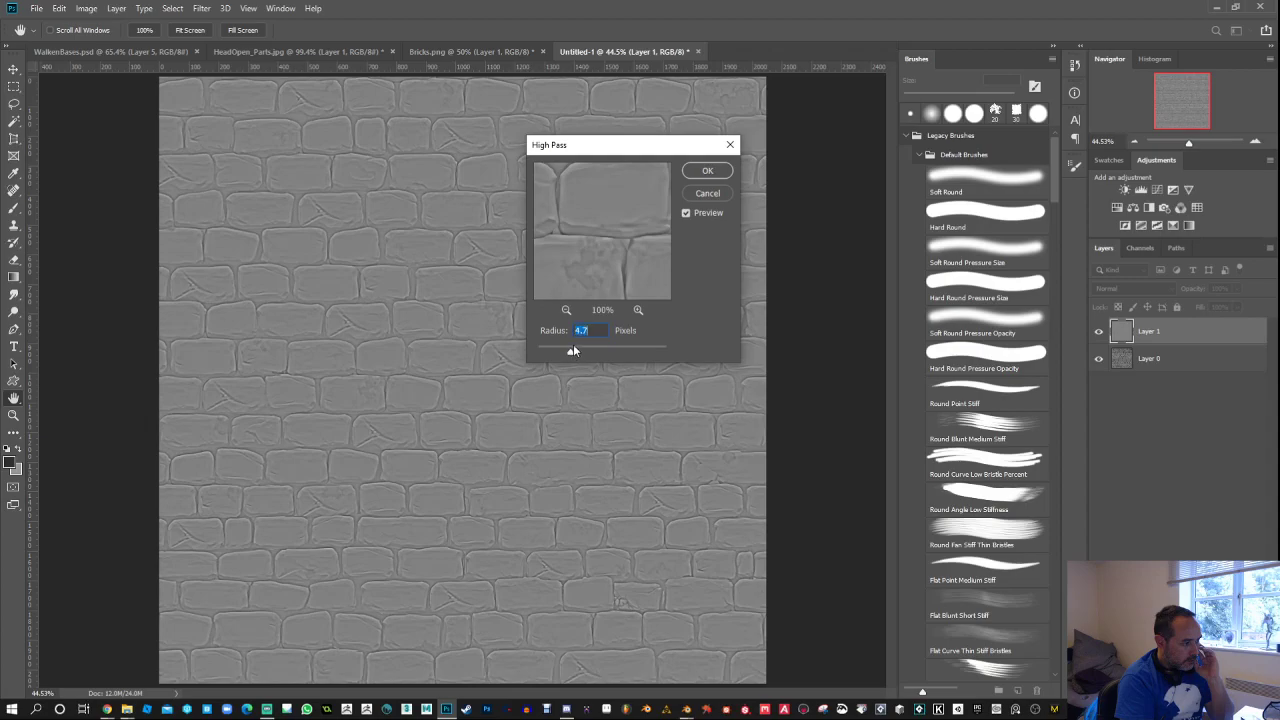
left_click(704, 172)
Step: Increase the high-pass layer's contrast with Levels, setting the input black point to 71 and white point to 189 and adjusting the midtones
key("ctrl+l")
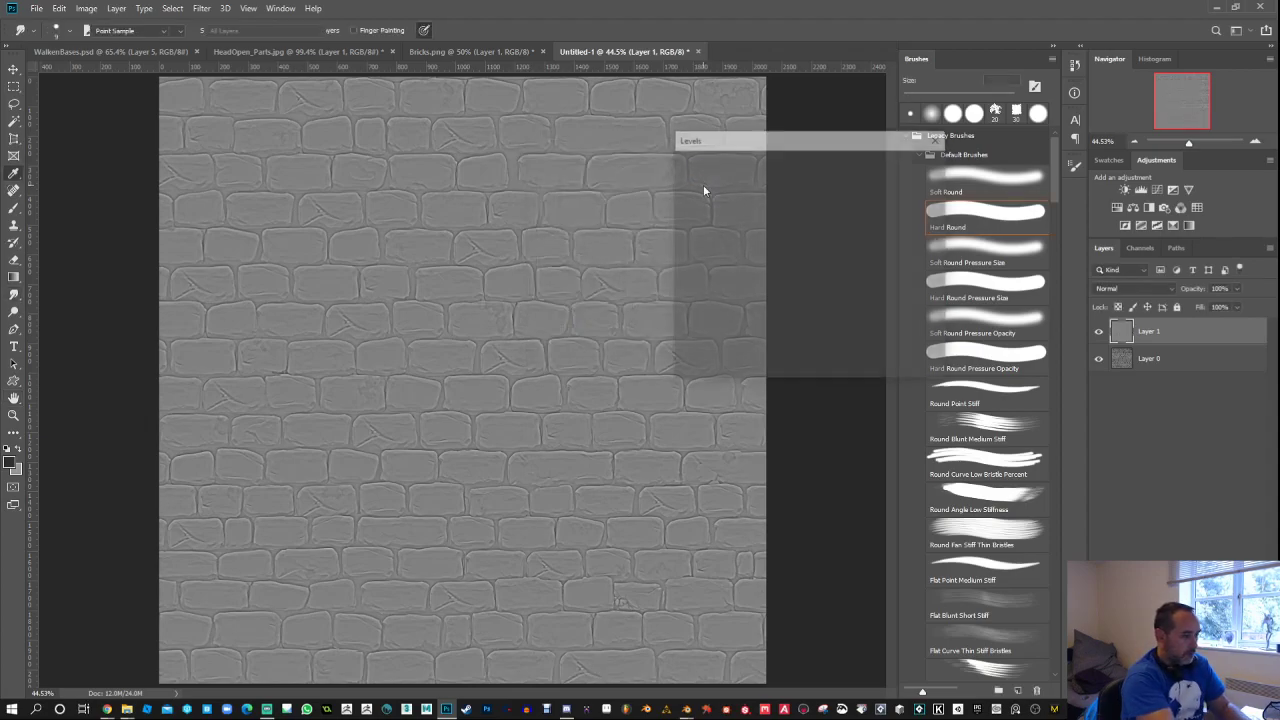
left_click_drag(856, 289, 815, 290)
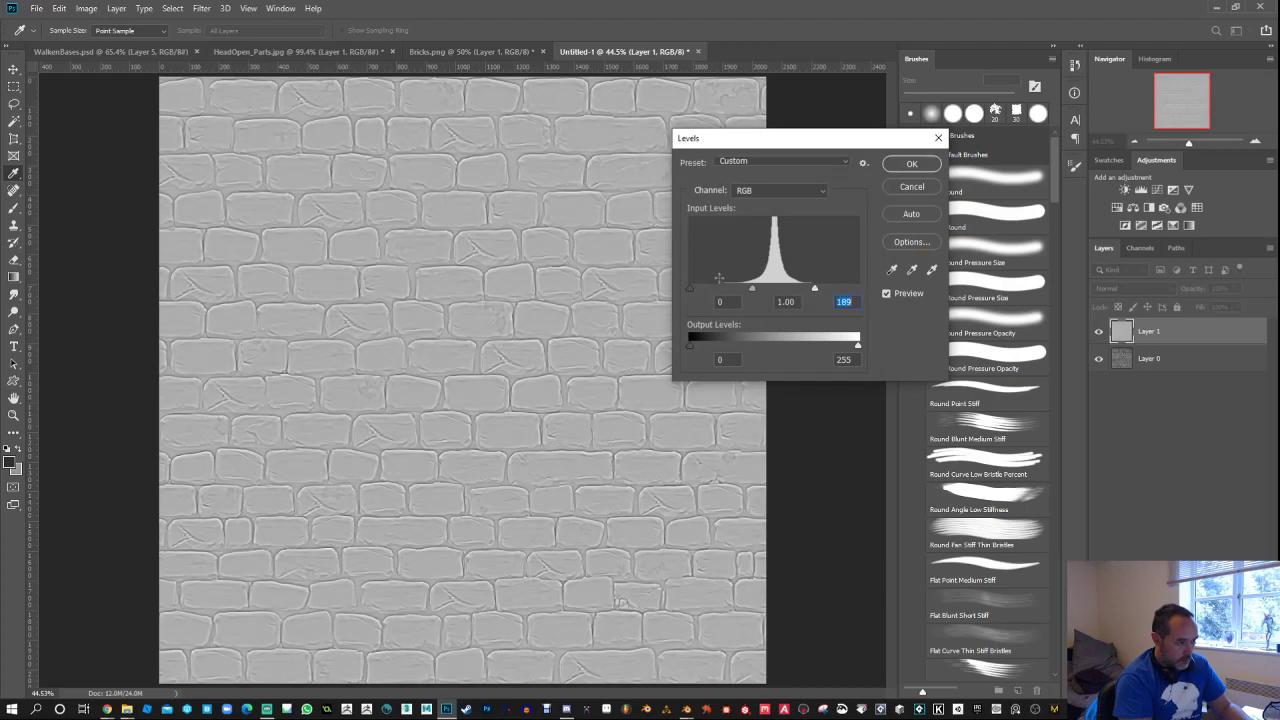
left_click_drag(690, 288, 786, 294)
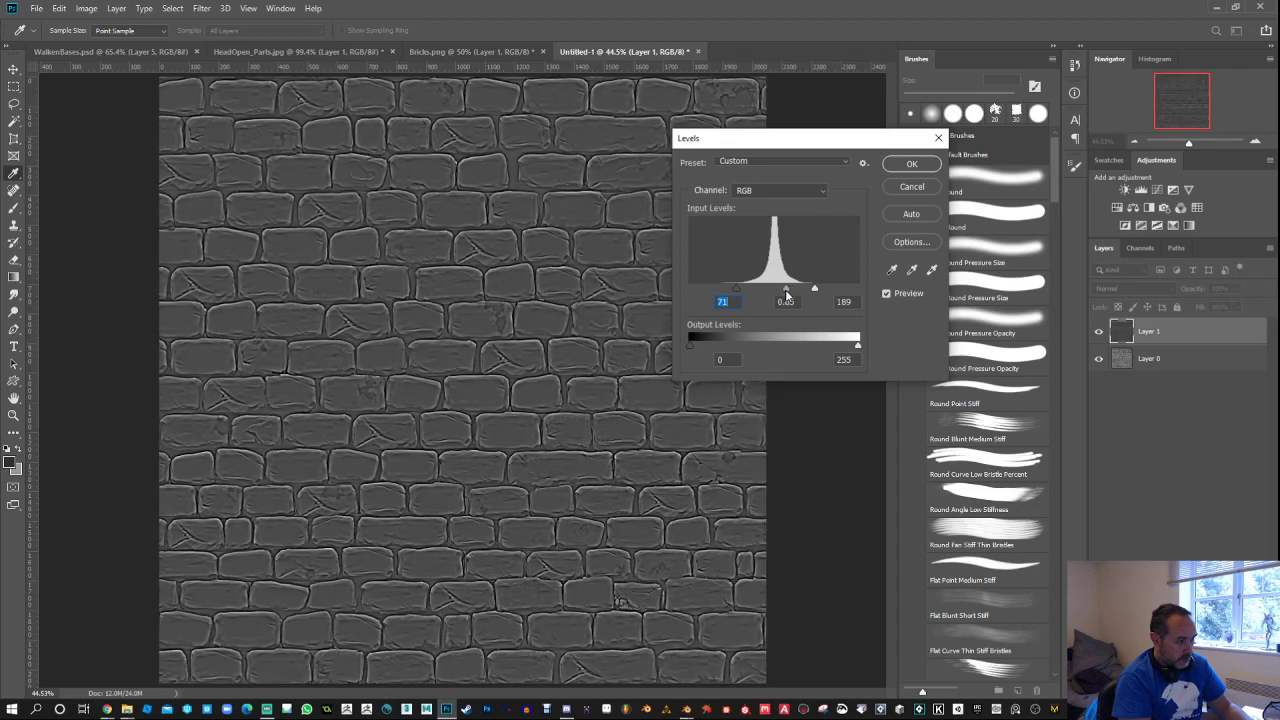
key("Return")
Step: Blend the high-pass layer in Overlay mode at 30% opacity and merge it with the brick layer
left_click(1130, 288)
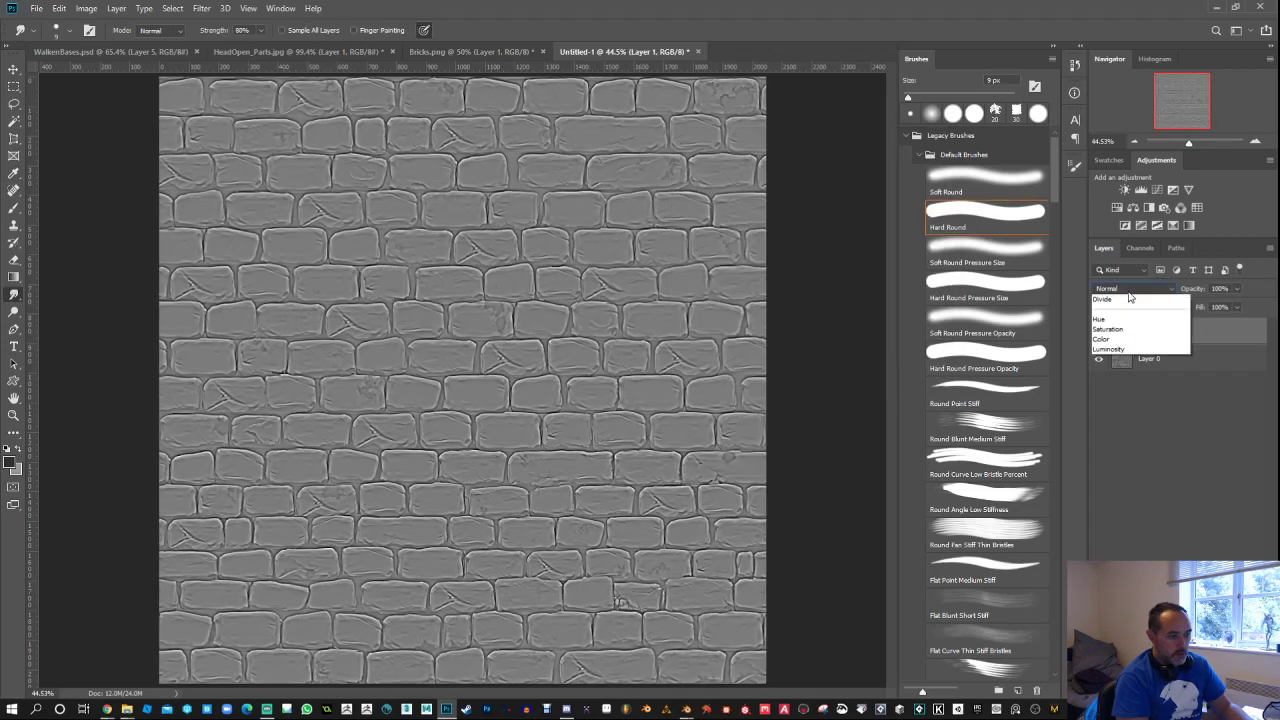
left_click(1104, 451)
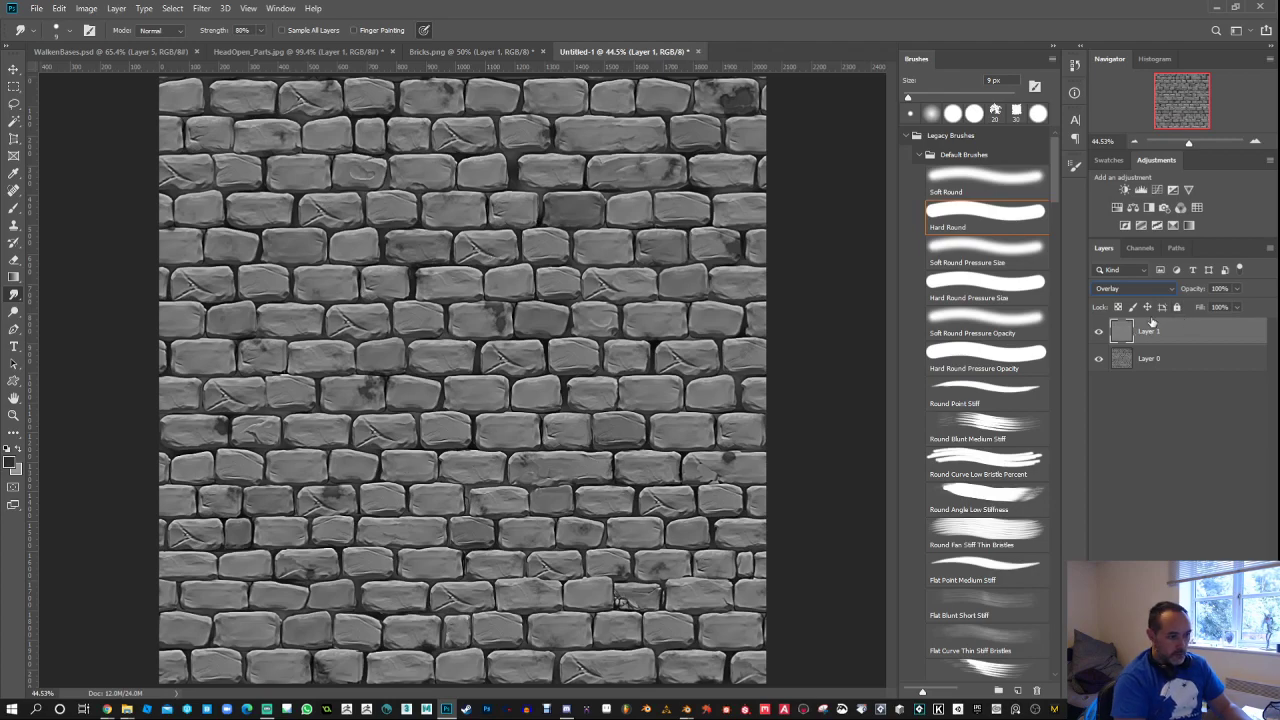
left_click_drag(1199, 290, 972, 331)
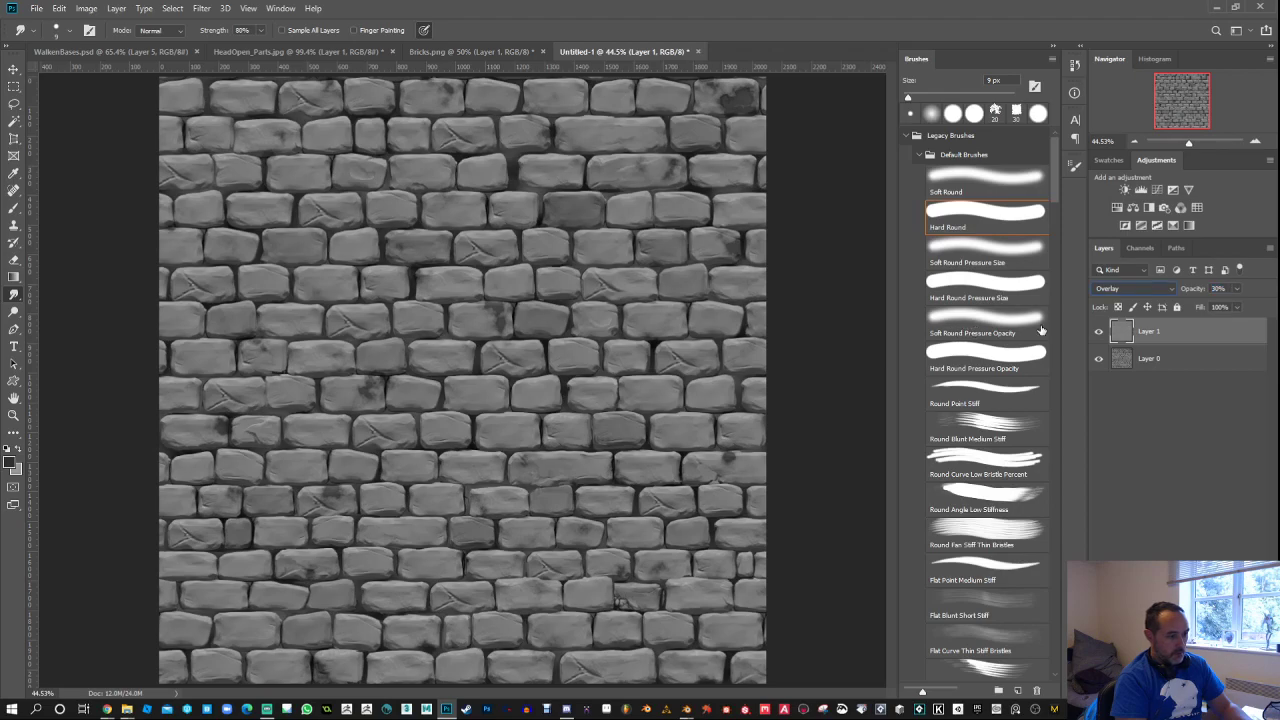
right_click(1162, 346)
left_click(1054, 530)
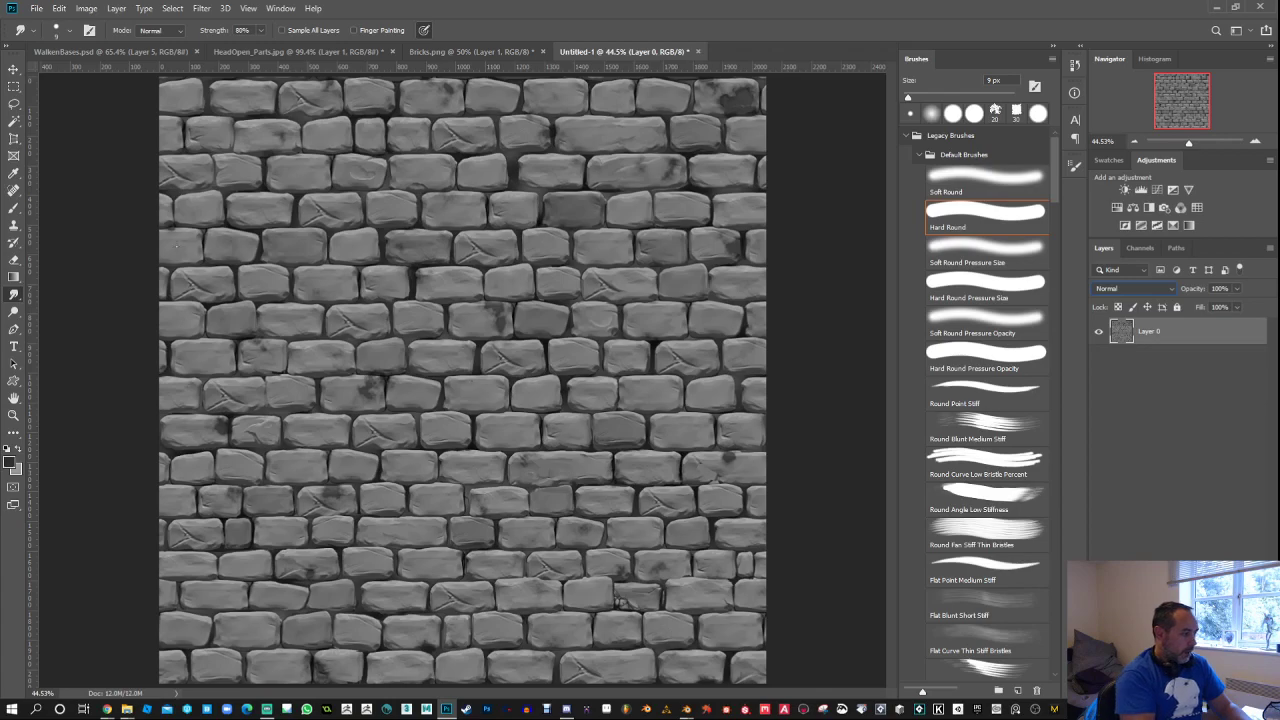
Step: Heal the repeated diagonal cracks on bricks in the wall's centre and right with a 45 px Spot Healing Brush
left_click(18, 188)
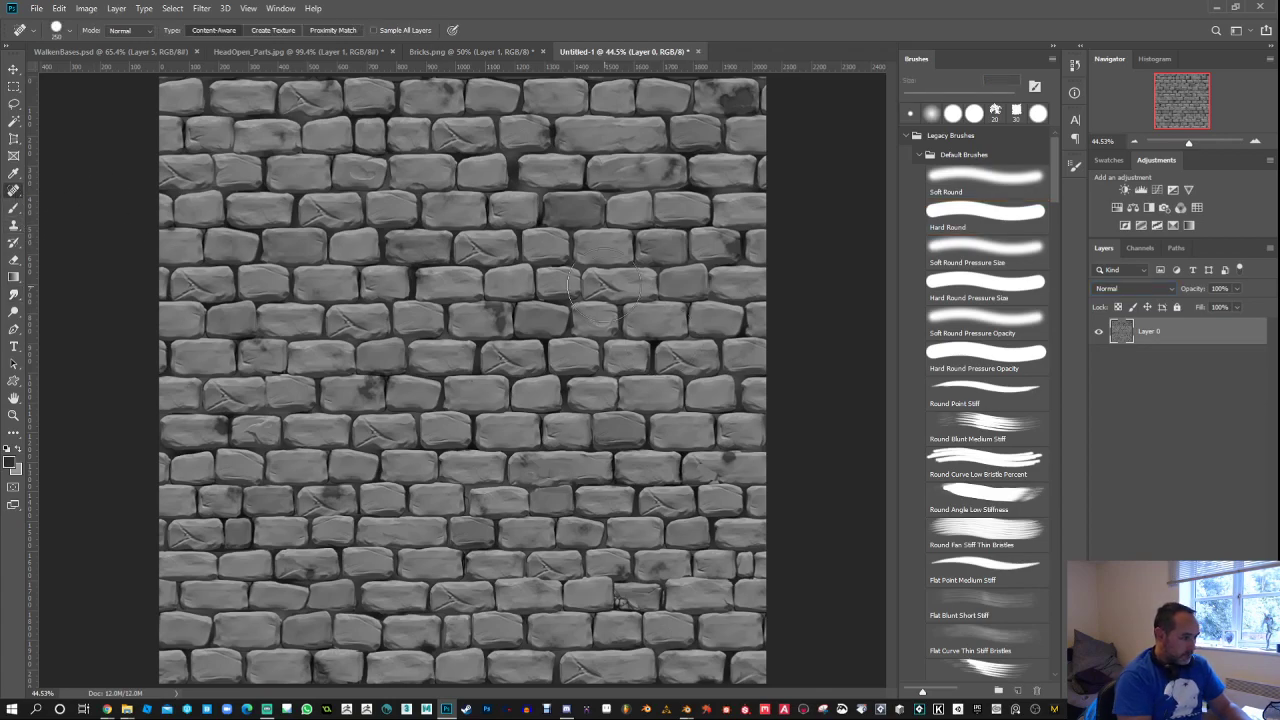
key("bracketleft")
key("bracketleft")
key("bracketleft")
key("bracketleft")
key("bracketleft")
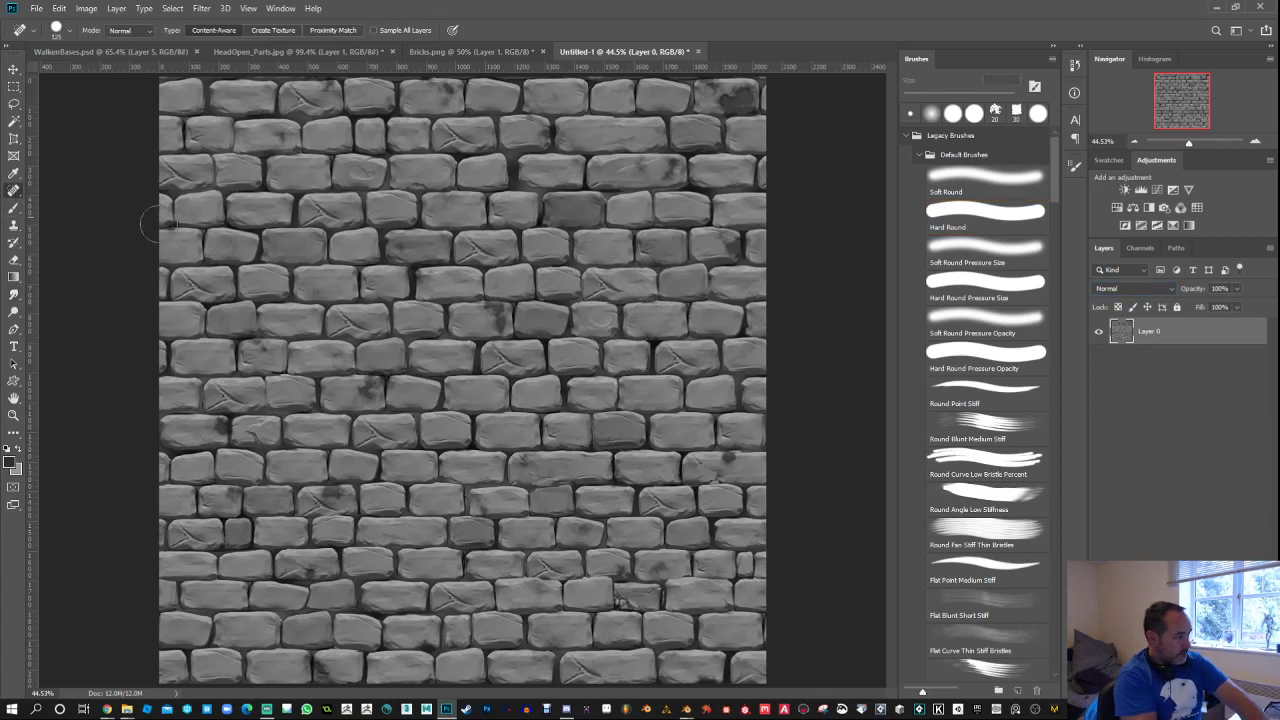
mouse_move(672, 357)
left_mouse_down()
mouse_move(702, 366)
mouse_move(672, 353)
mouse_move(668, 364)
left_mouse_up()
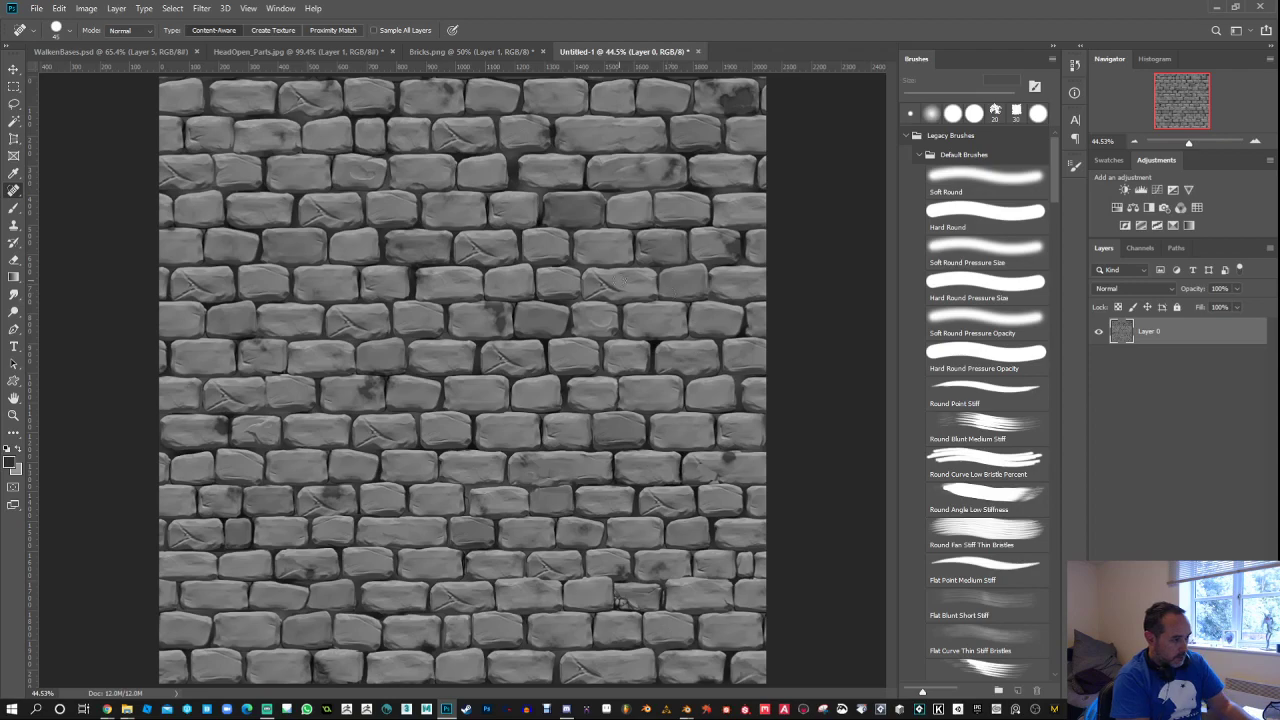
mouse_move(600, 286)
left_mouse_down()
mouse_move(620, 286)
mouse_move(590, 294)
left_mouse_up()
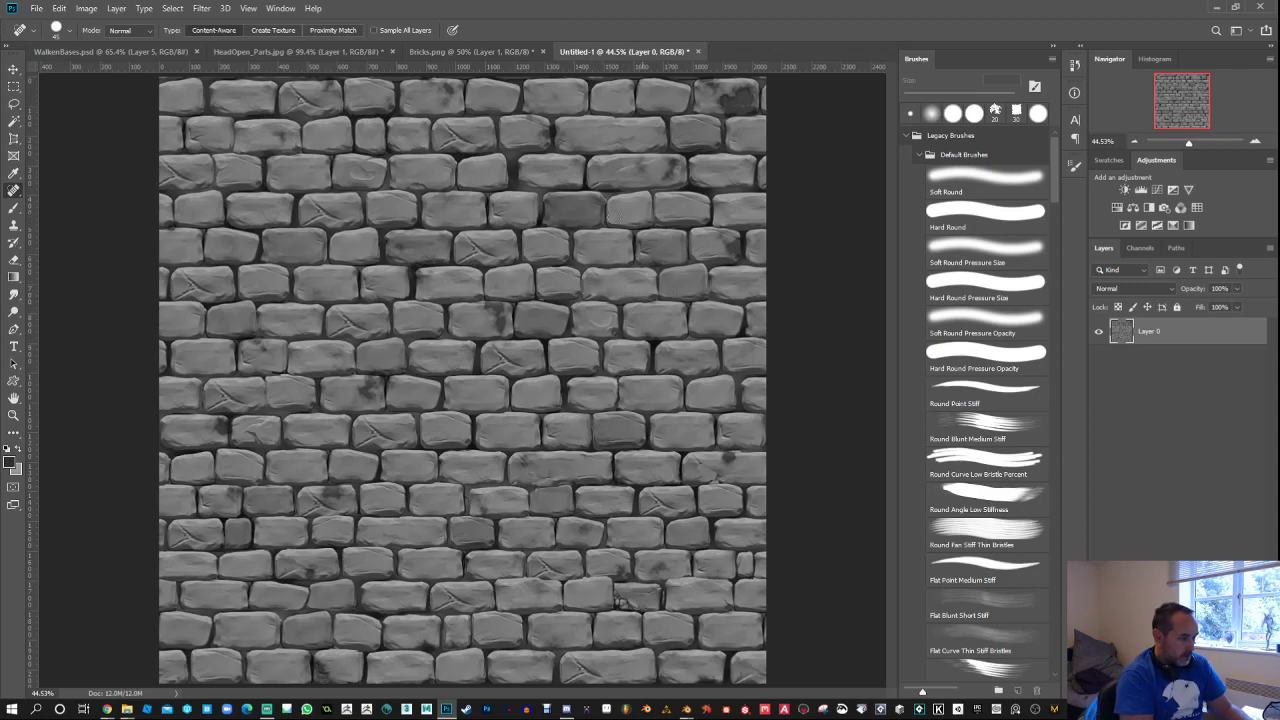
mouse_move(487, 252)
left_mouse_down()
mouse_move(470, 252)
mouse_move(500, 248)
left_mouse_up()
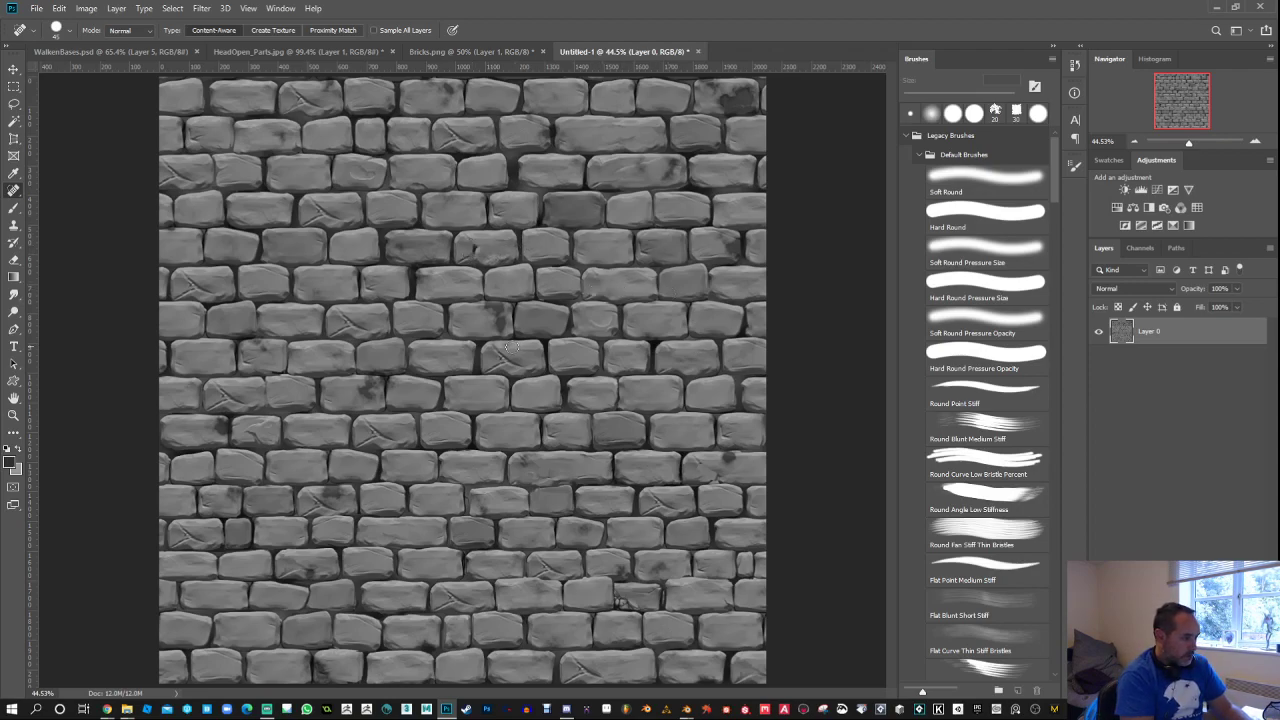
left_click_drag(493, 352, 516, 362)
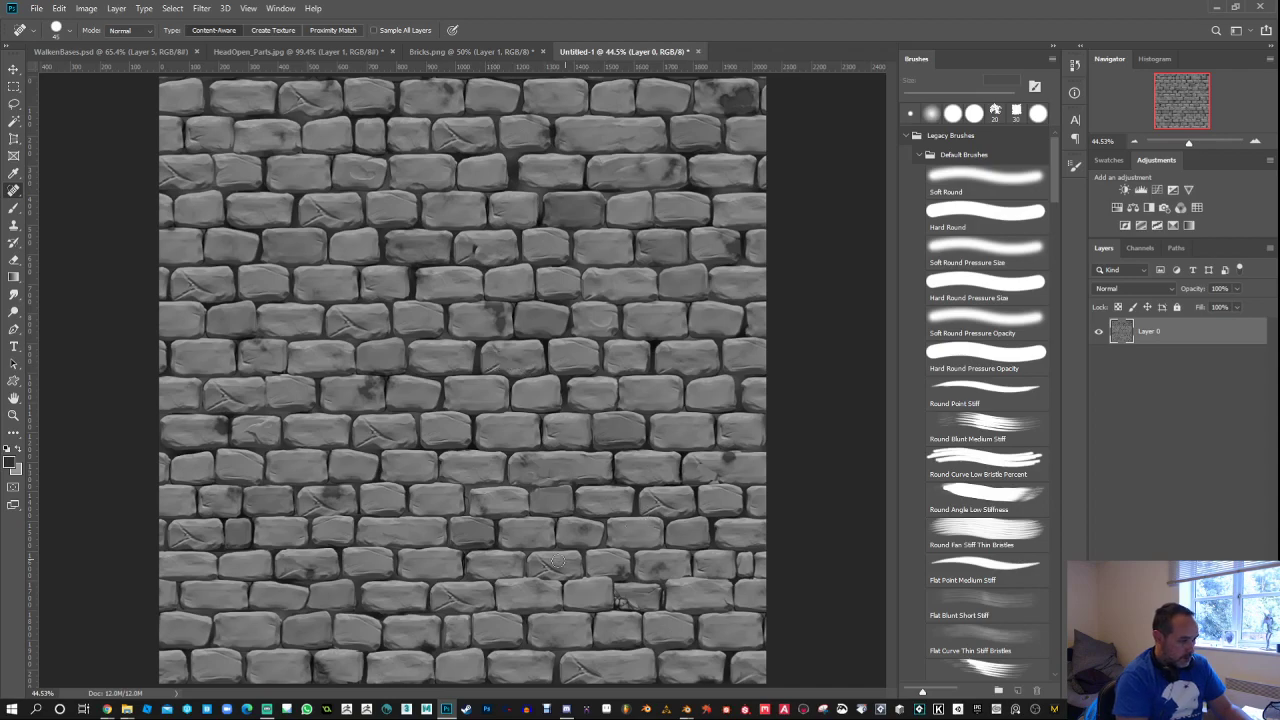
Step: Heal away the repeated crack marks on the lower-centre bricks and the bricks in the upper-left half of the wall
left_click_drag(545, 565, 545, 568)
left_click_drag(668, 516, 641, 503)
left_click_drag(578, 667, 576, 670)
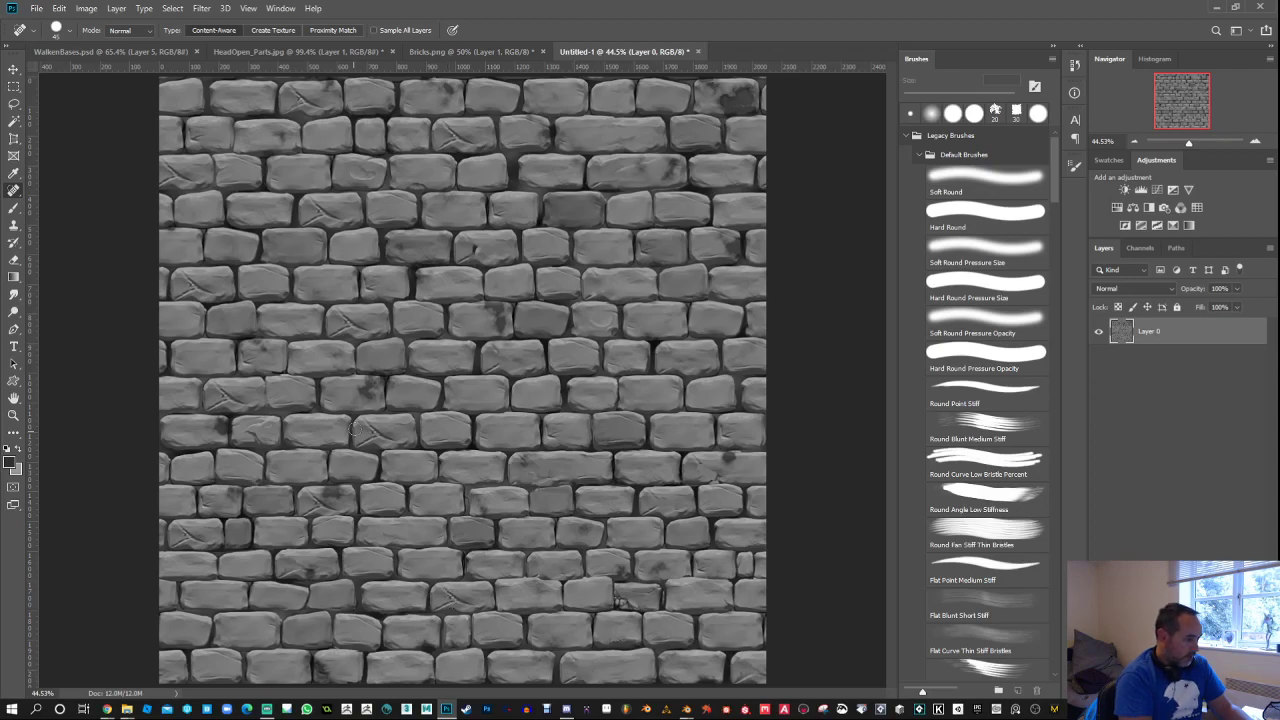
left_click_drag(380, 432, 370, 440)
mouse_move(342, 318)
left_mouse_down()
mouse_move(358, 328)
mouse_move(339, 328)
left_mouse_up()
left_click_drag(316, 208, 322, 214)
left_click_drag(192, 280, 198, 290)
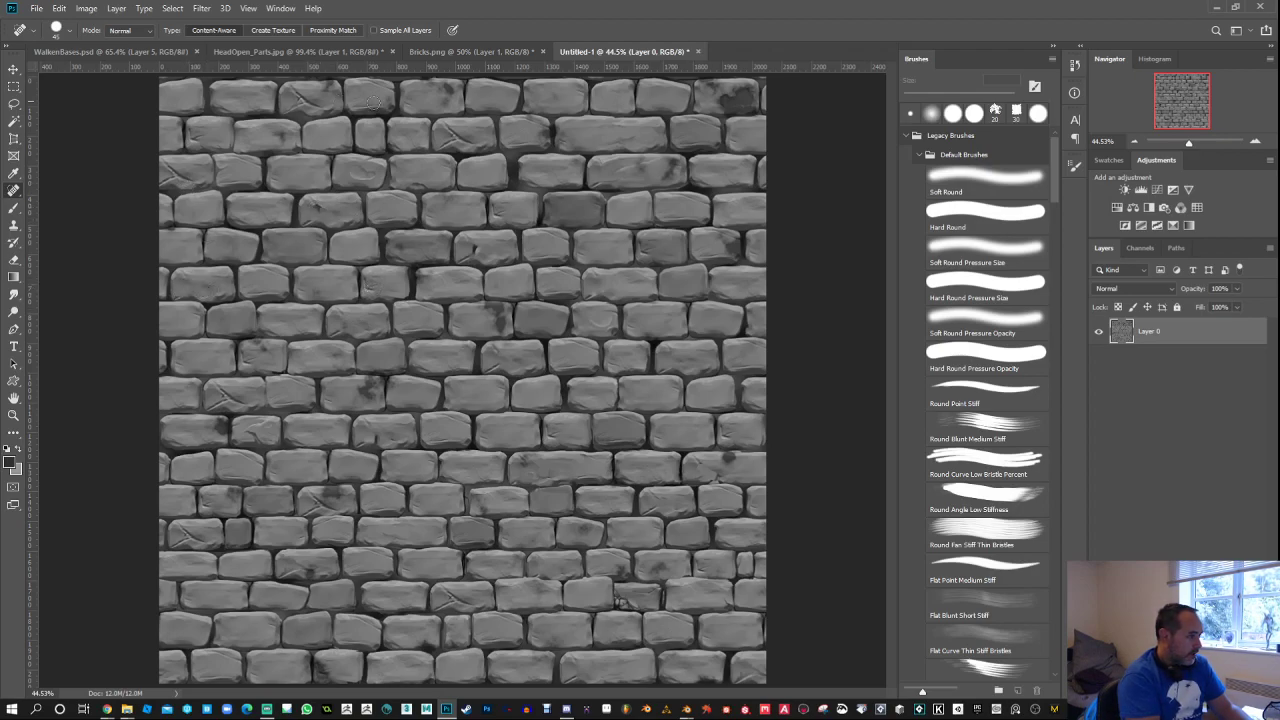
Step: Heal the remaining repeated cracks on bricks in the top rows and the wall's lower-left area
mouse_move(295, 92)
left_mouse_down()
mouse_move(310, 100)
mouse_move(298, 106)
left_mouse_up()
mouse_move(448, 130)
left_mouse_down()
mouse_move(474, 140)
mouse_move(448, 144)
left_mouse_up()
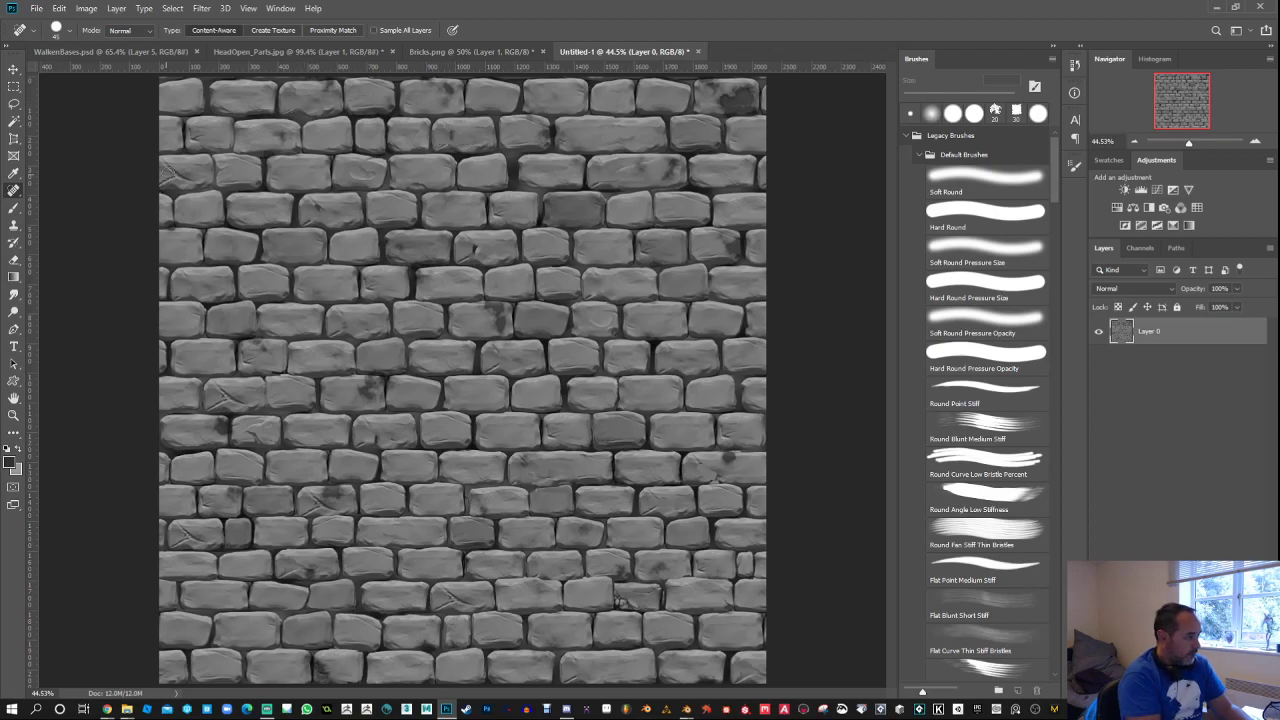
mouse_move(222, 392)
left_mouse_down()
mouse_move(234, 398)
mouse_move(216, 402)
mouse_move(234, 404)
left_mouse_up()
left_click_drag(185, 533, 205, 540)
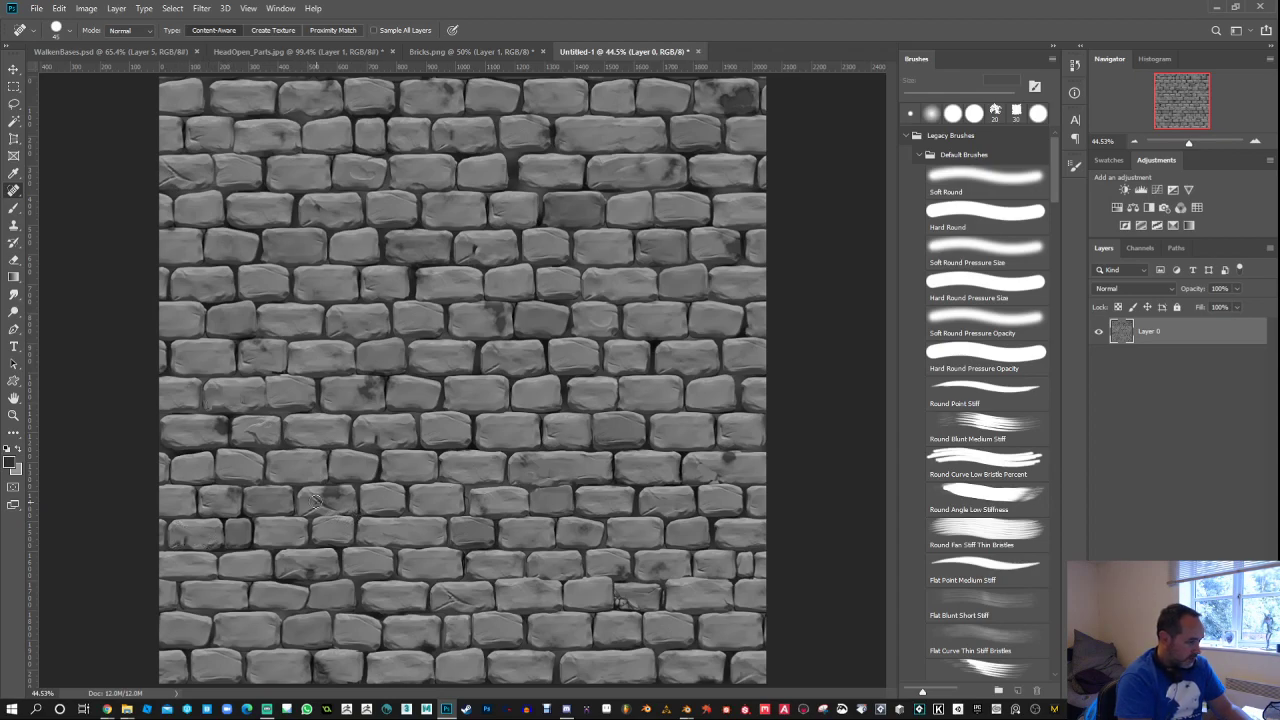
left_click_drag(315, 502, 322, 508)
left_click_drag(445, 597, 486, 604)
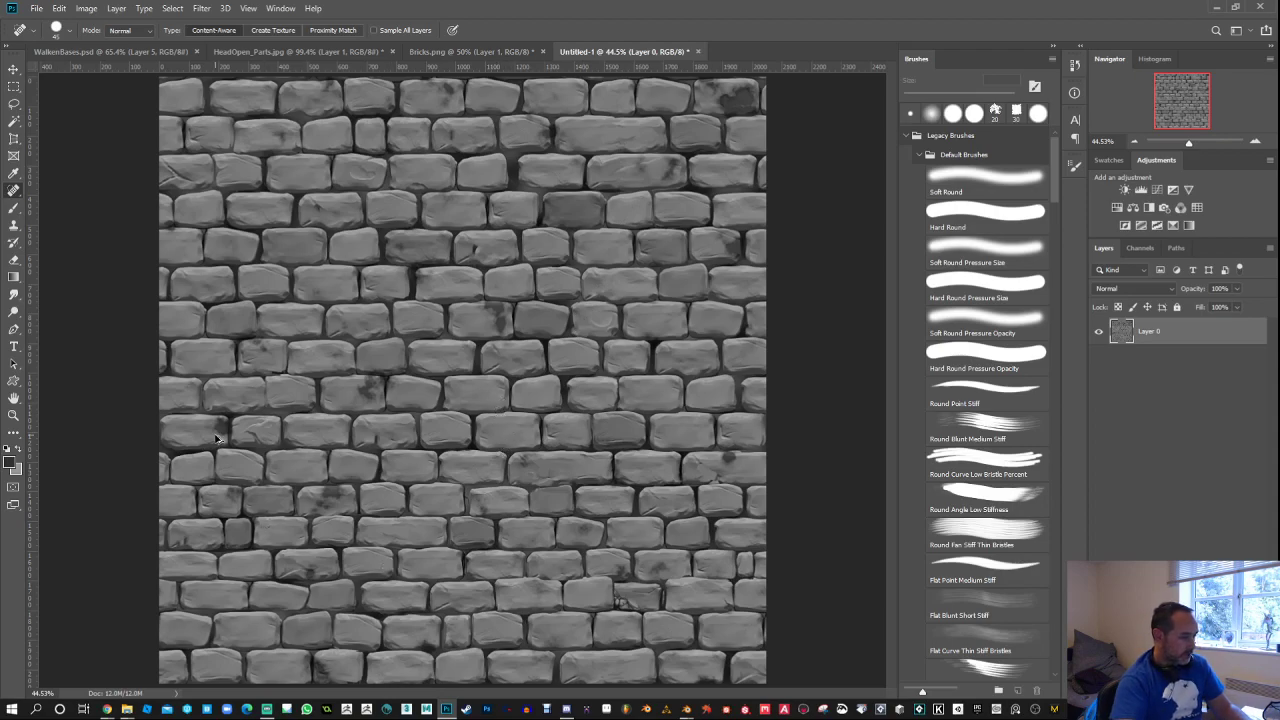
Step: Smudge the hard-edged chip marks on the lower-left bricks with a 9 px brush at 80% strength
scroll(220, 440, "up", 3)
scroll(222, 438, "up", 3)
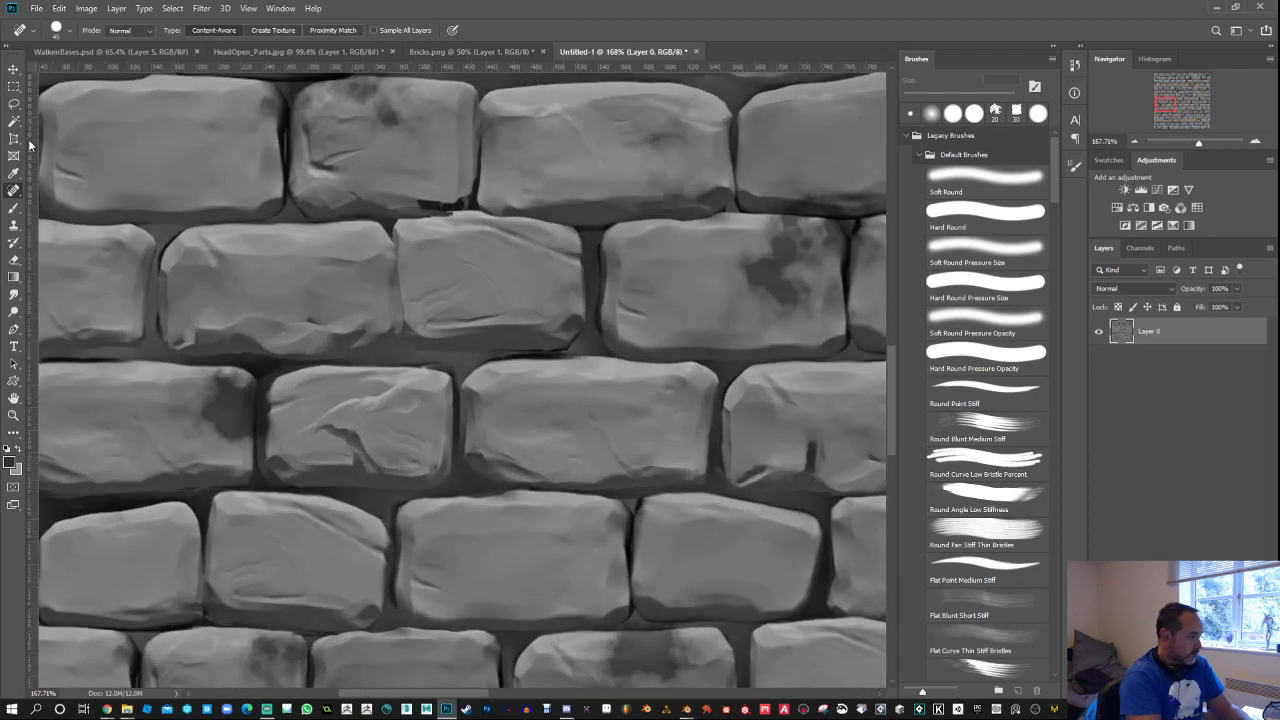
left_click(13, 295)
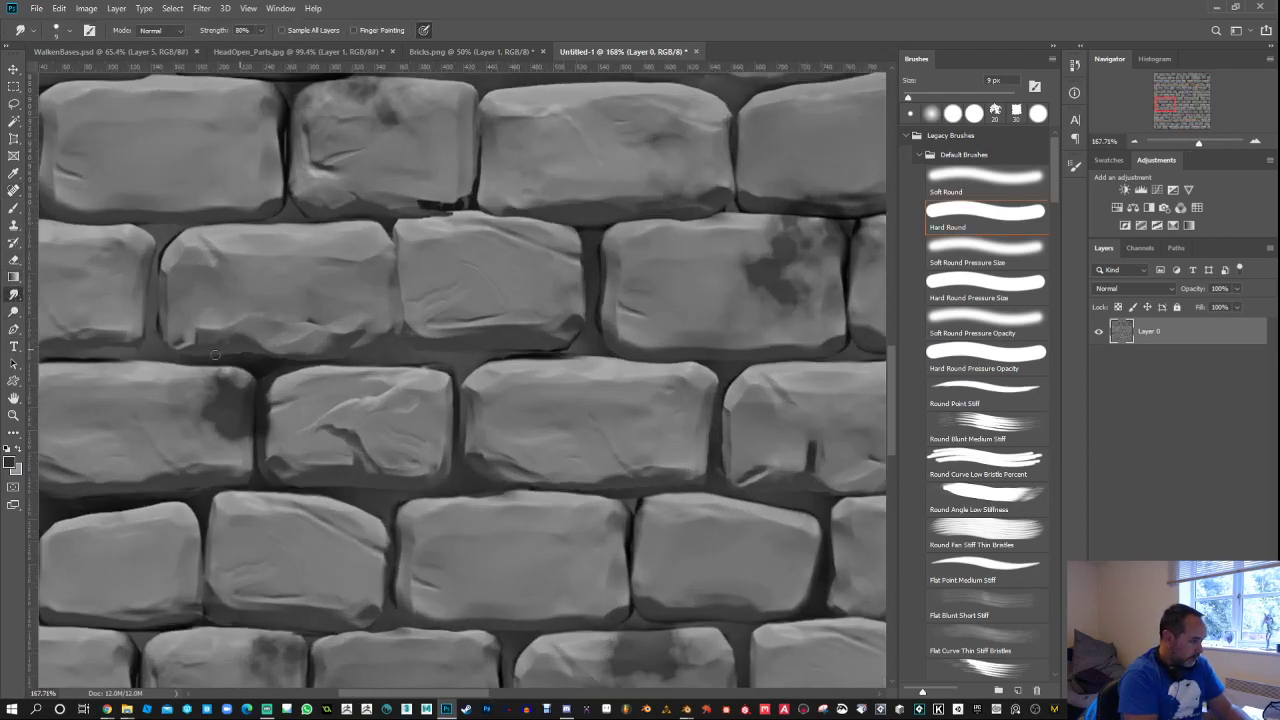
left_click_drag(455, 378, 724, 324)
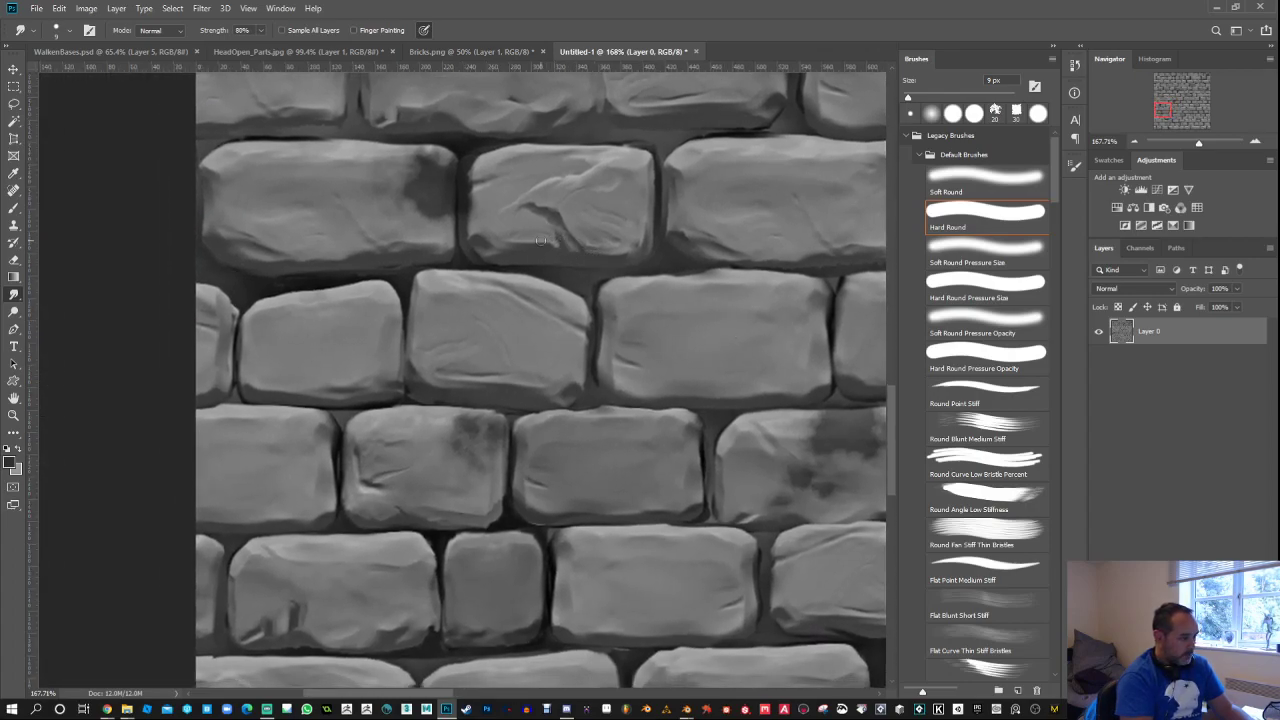
left_click_drag(495, 536, 550, 343)
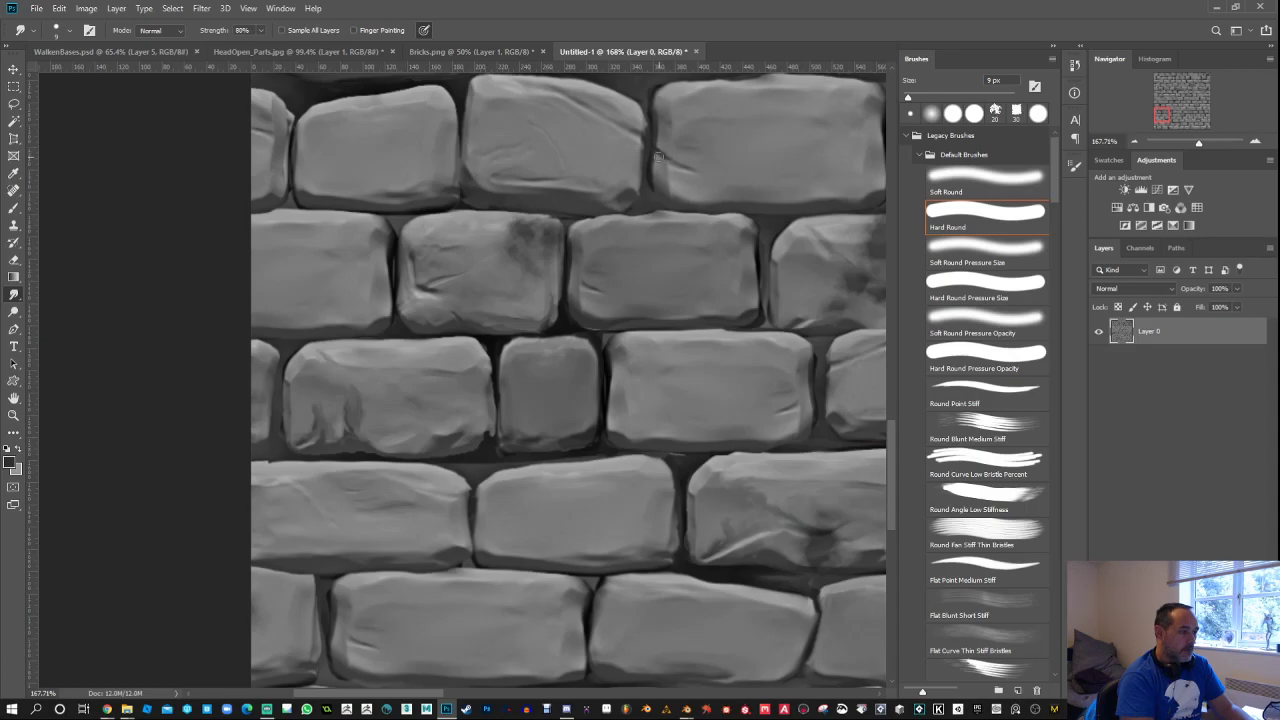
left_click_drag(723, 214, 471, 171)
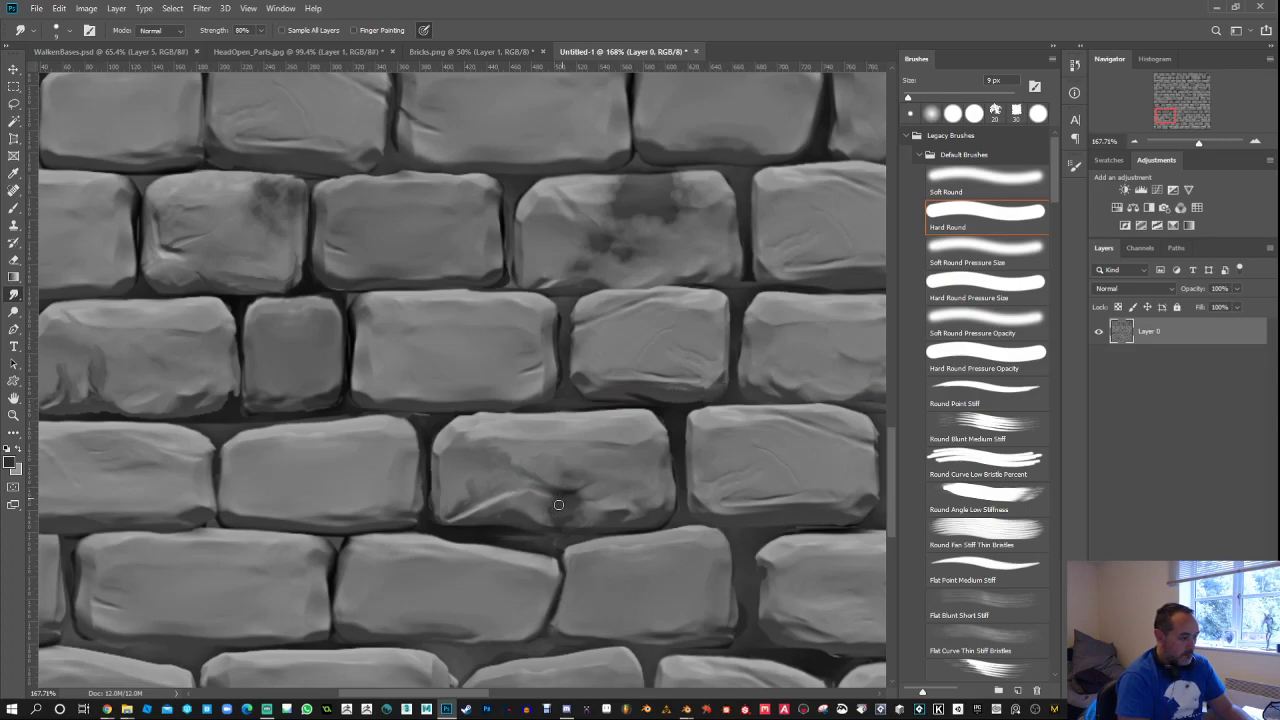
Step: Smudge the dark stain on the cracked lower-left brick, using 100% strength and a 7 px brush
left_click_drag(536, 496, 546, 495)
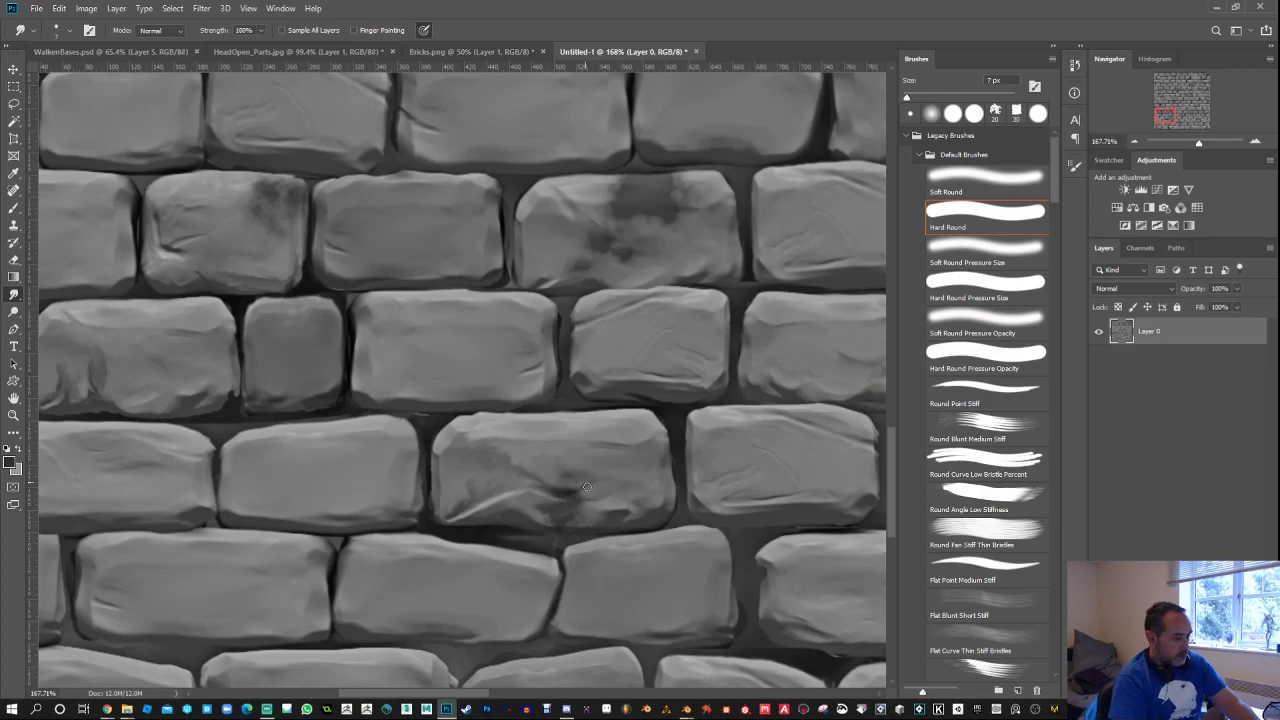
key("0")
key("[")
key("[")
left_click_drag(590, 486, 566, 490)
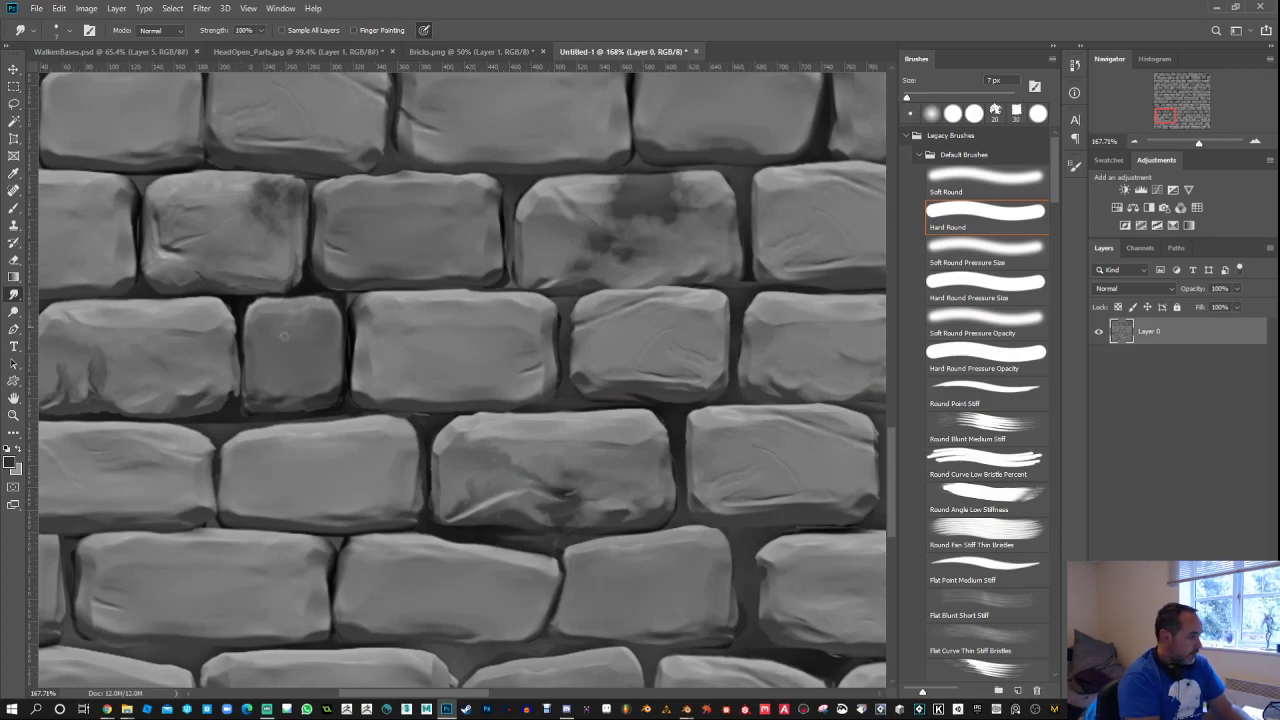
Step: Set the foreground colour to light grey acabab and add fine highlights to a brick with a 4 px brush
key("b")
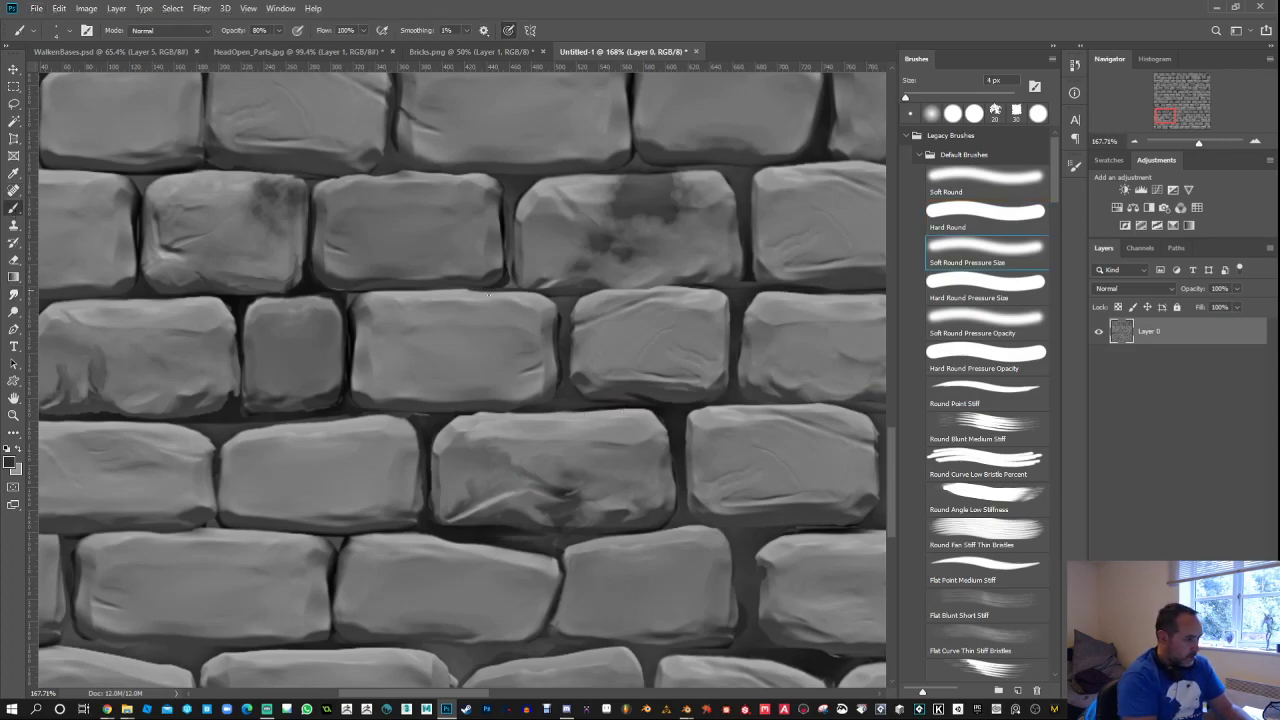
left_click(11, 461)
left_click(495, 436)
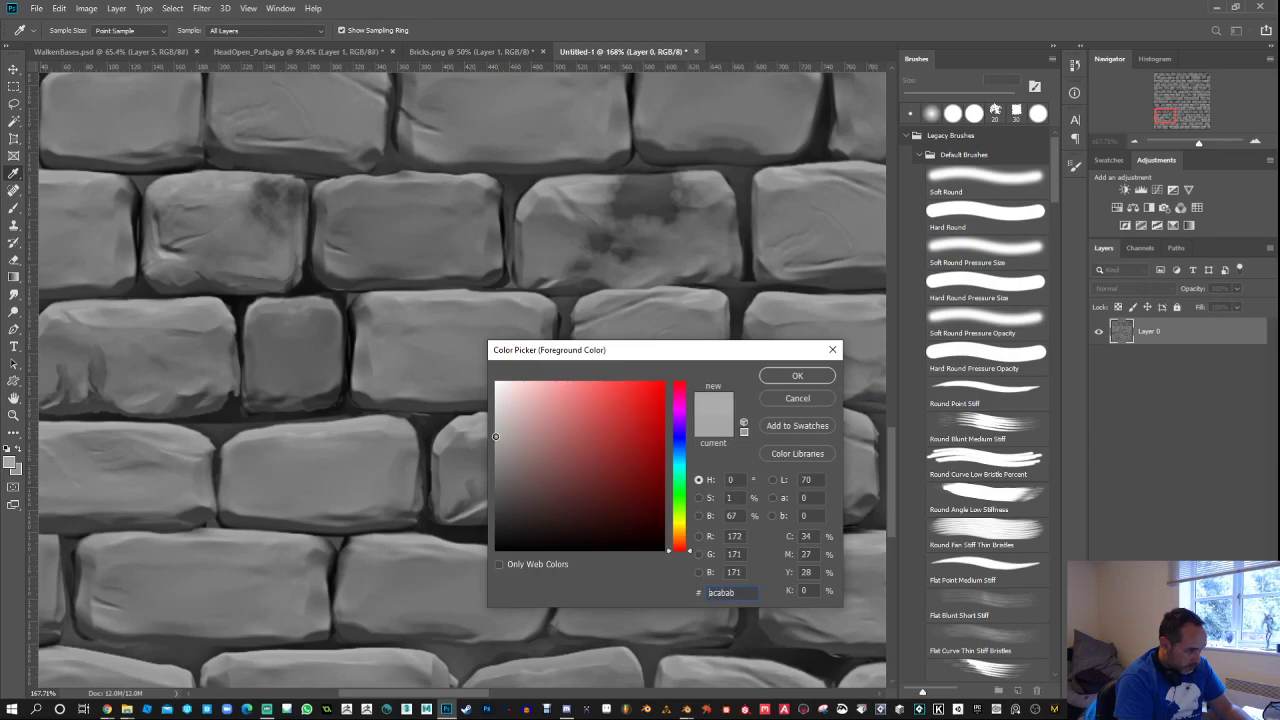
left_click(783, 373)
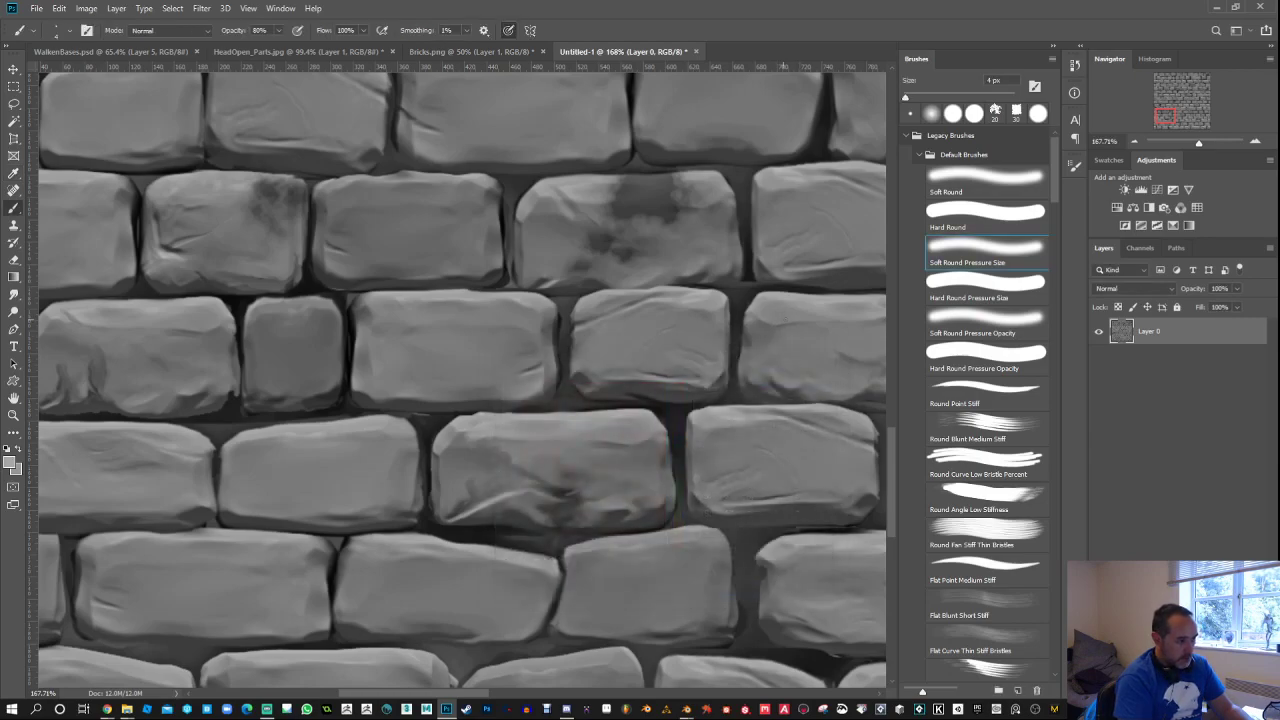
left_click_drag(771, 323, 794, 319)
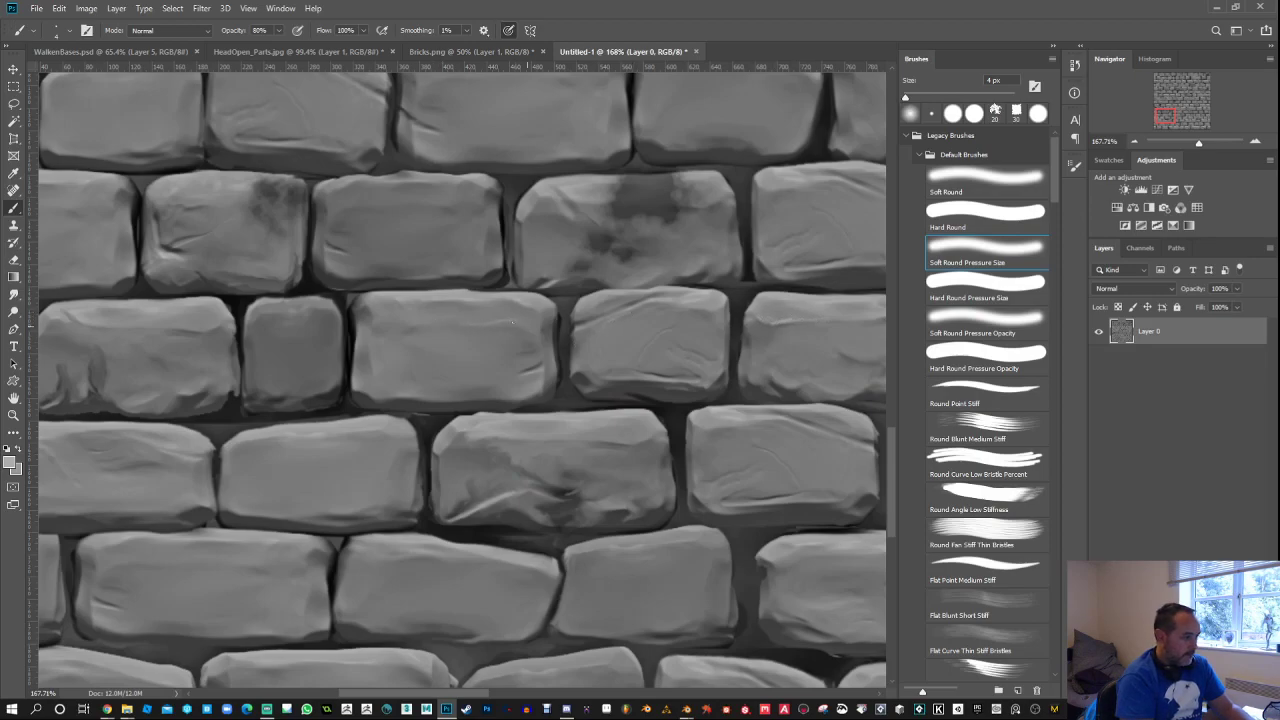
Step: Dab small light grey highlights onto the lower-row bricks, working across the wall to the heavily cracked brick
left_click_drag(686, 409, 469, 263)
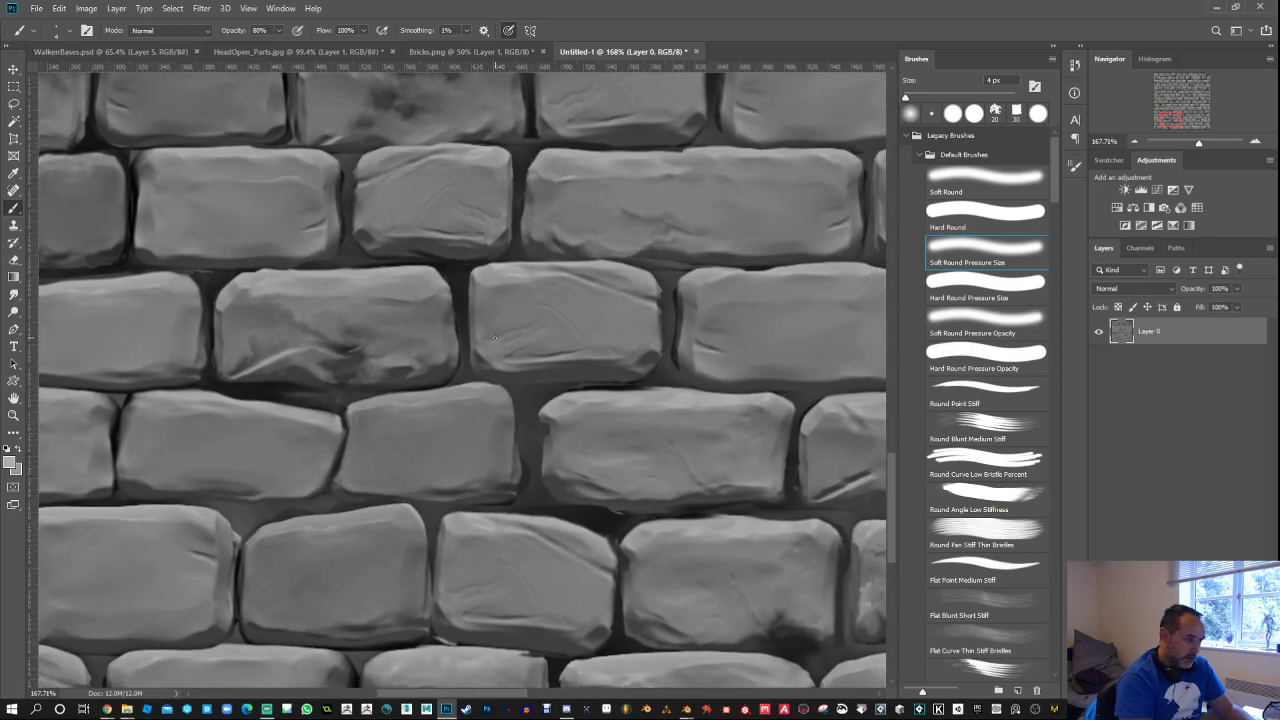
left_click_drag(670, 446, 554, 386)
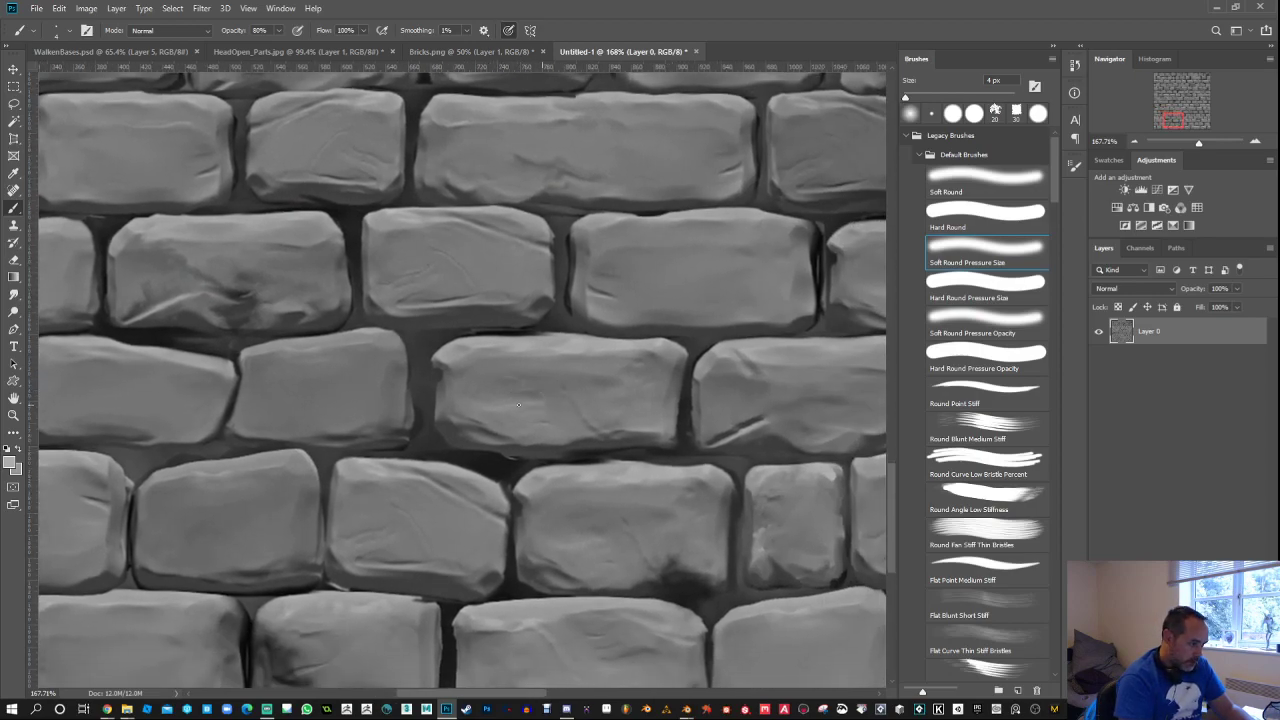
left_click_drag(629, 410, 486, 386)
left_click_drag(667, 354, 565, 345)
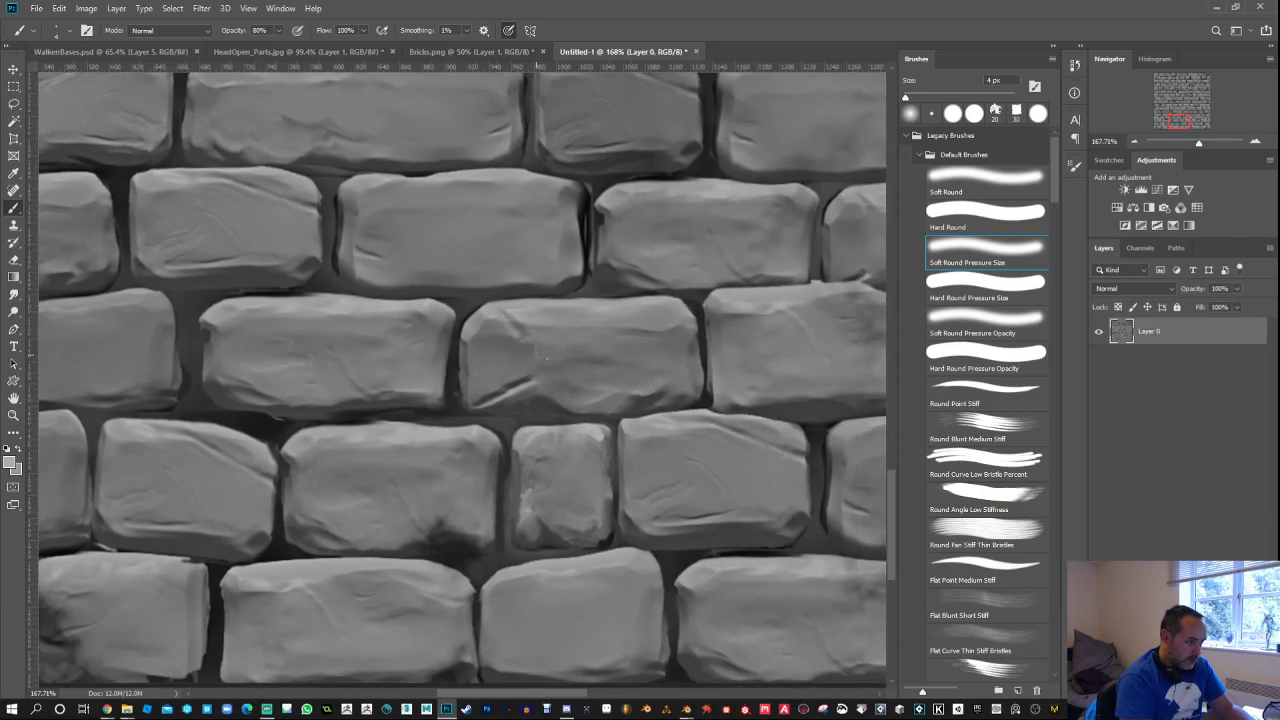
left_click_drag(726, 418, 494, 341)
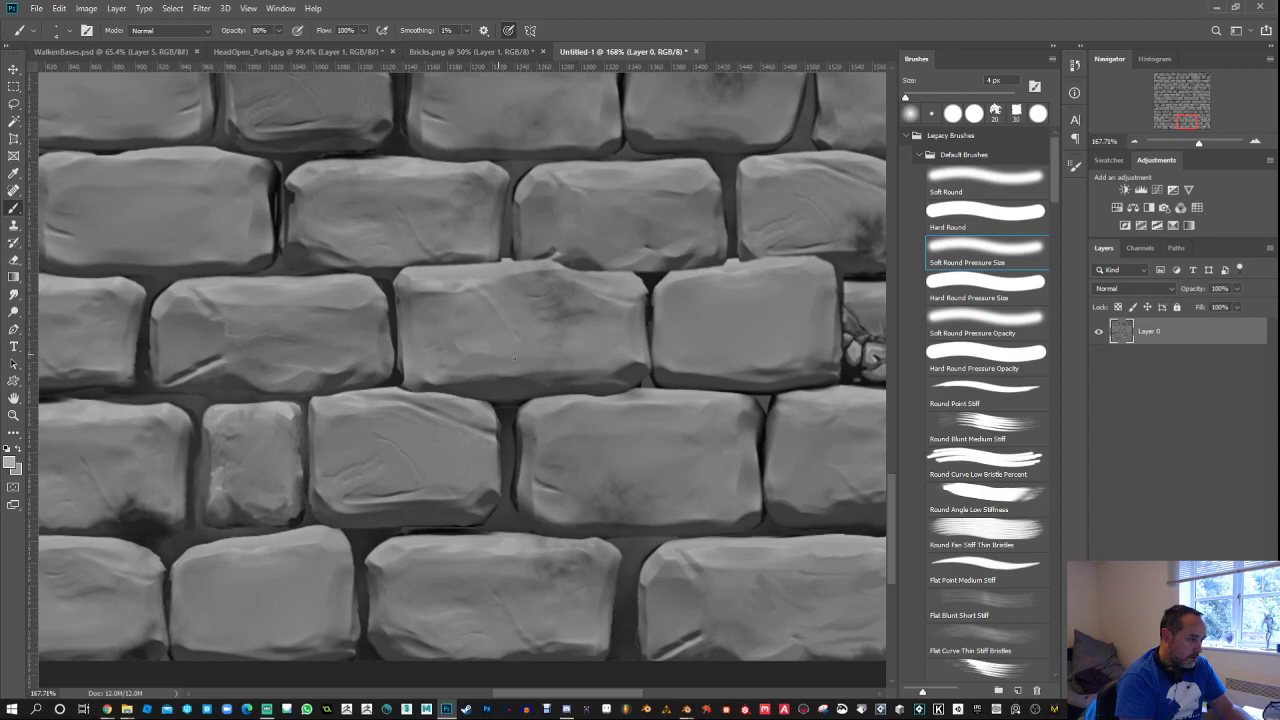
left_click_drag(755, 367, 640, 412)
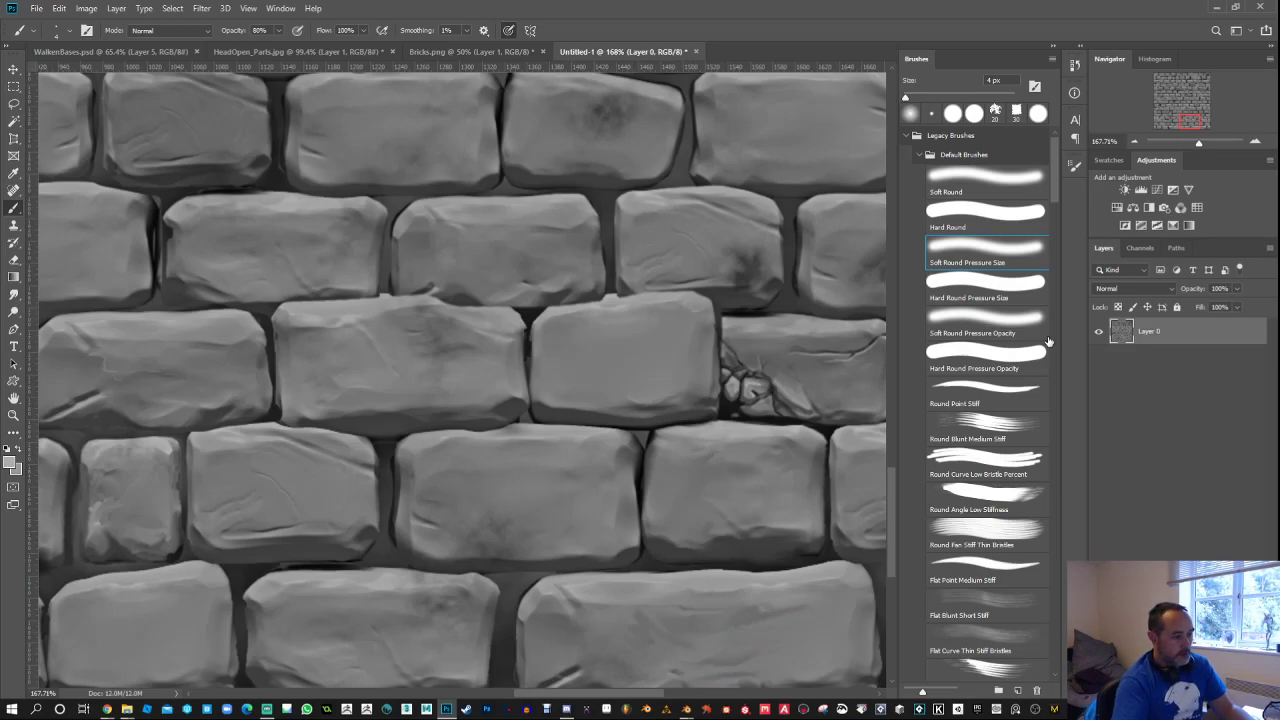
scroll(628, 358, "down", 2)
scroll(630, 358, "down", 2)
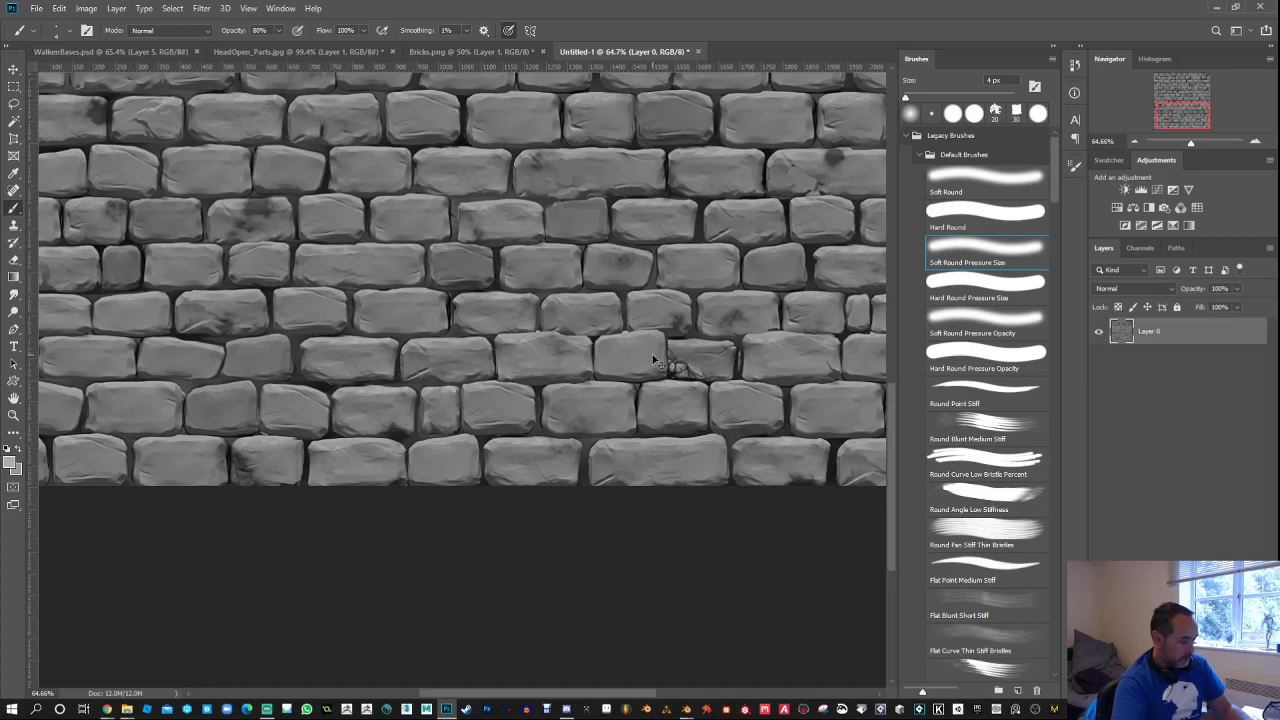
Step: Duplicate the brick layer and apply the Sharpen filter to the copy
key("ctrl+j")
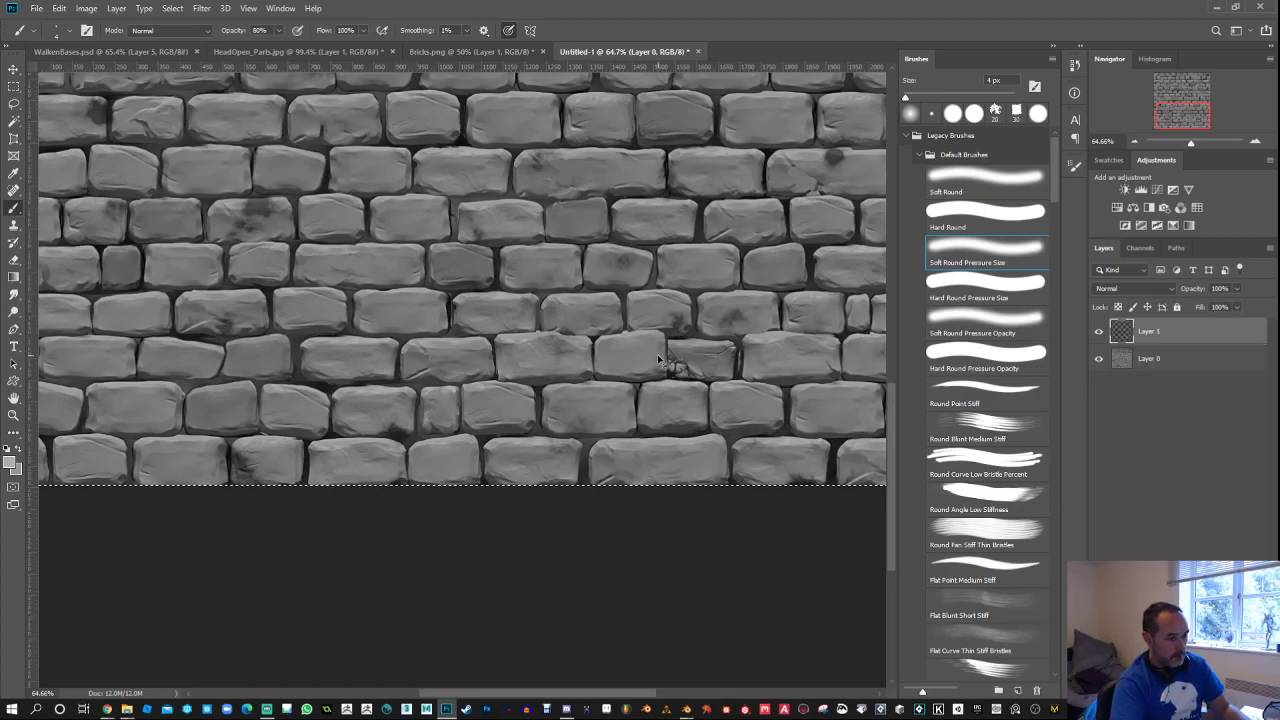
left_click(204, 12)
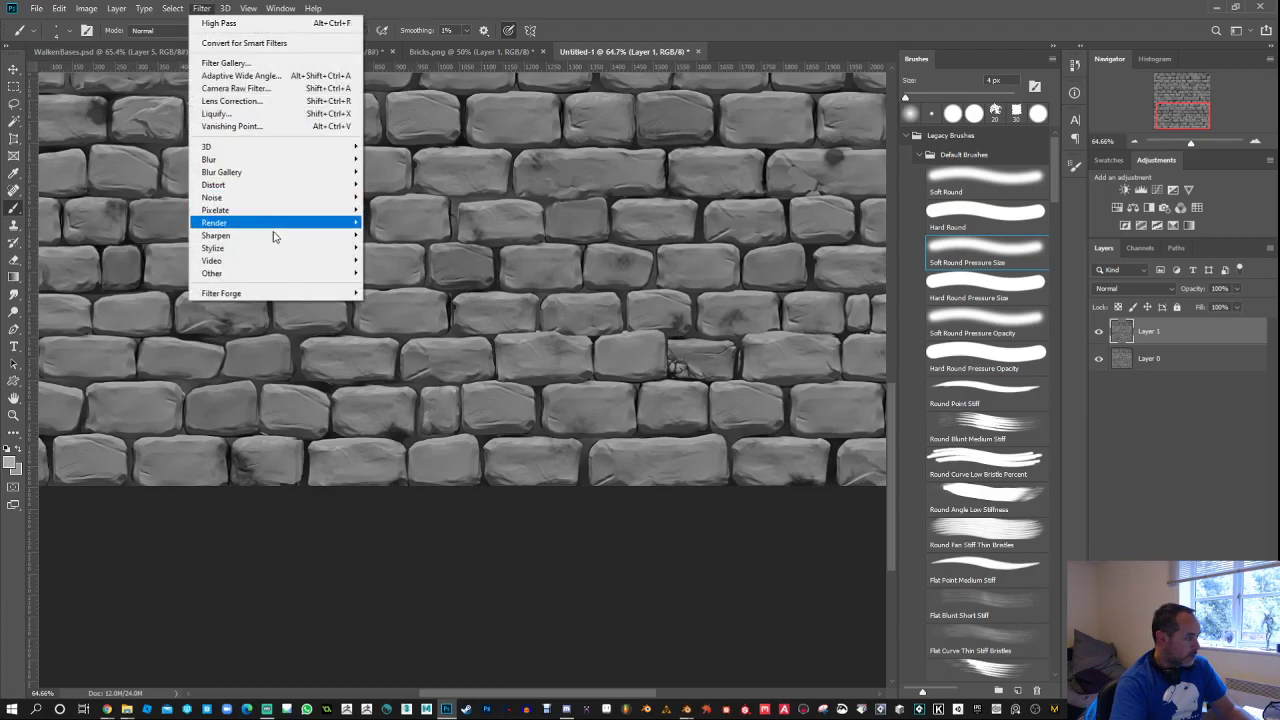
mouse_move(278, 237)
left_click(439, 248)
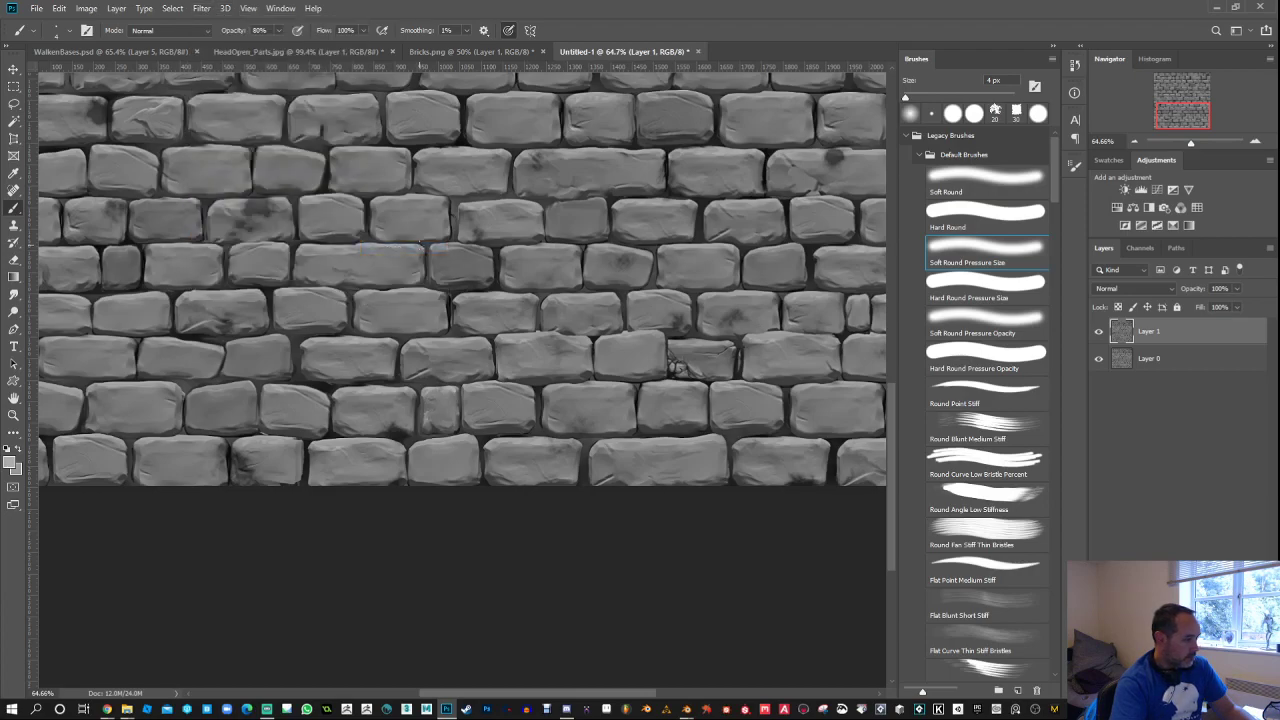
Step: Reapply the Sharpen filter to the duplicated layer several times and inspect the sharpened bricks up close
left_click(201, 10)
left_click(201, 10)
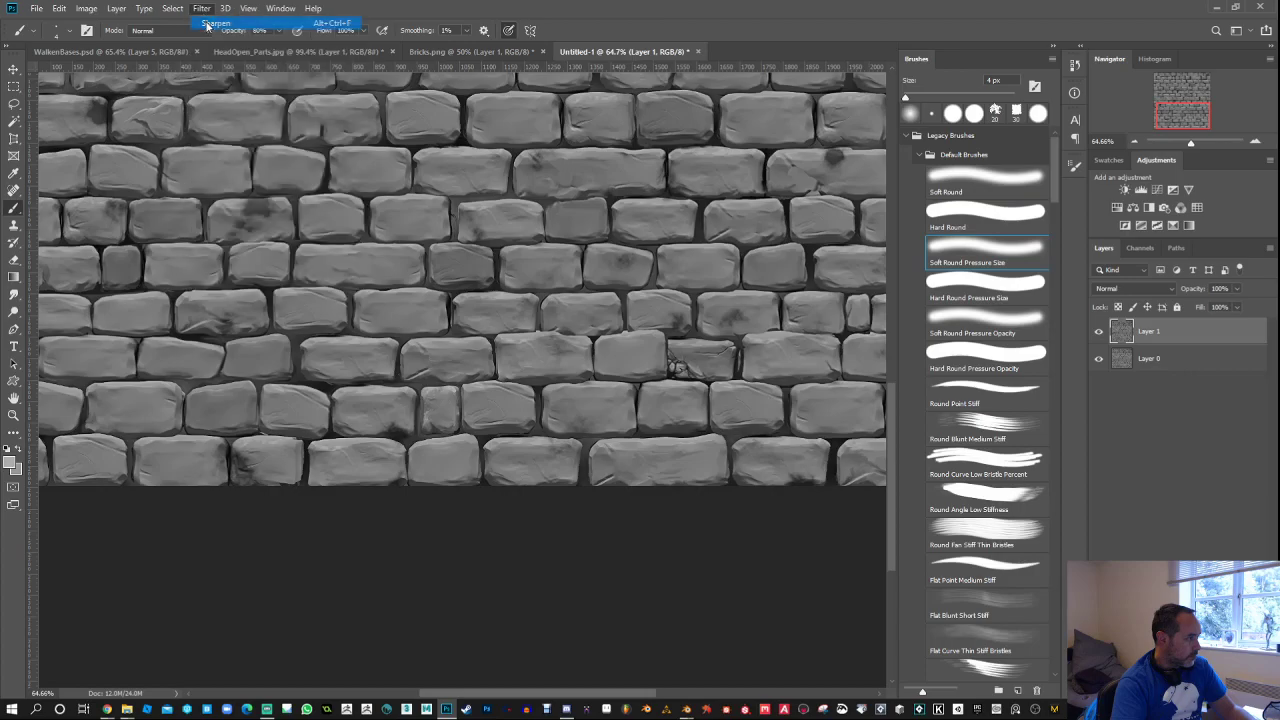
left_click(201, 10)
left_click(201, 10)
left_click(201, 10)
left_click(202, 9)
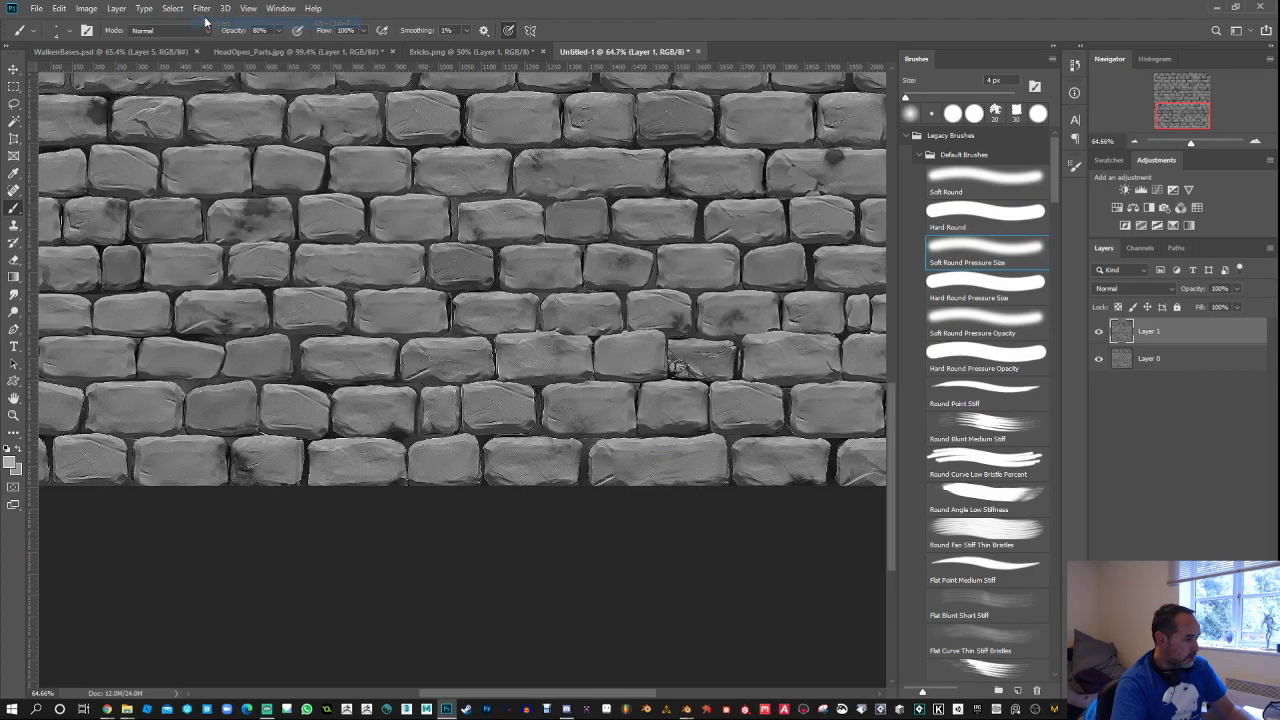
scroll(568, 200, "up", 6)
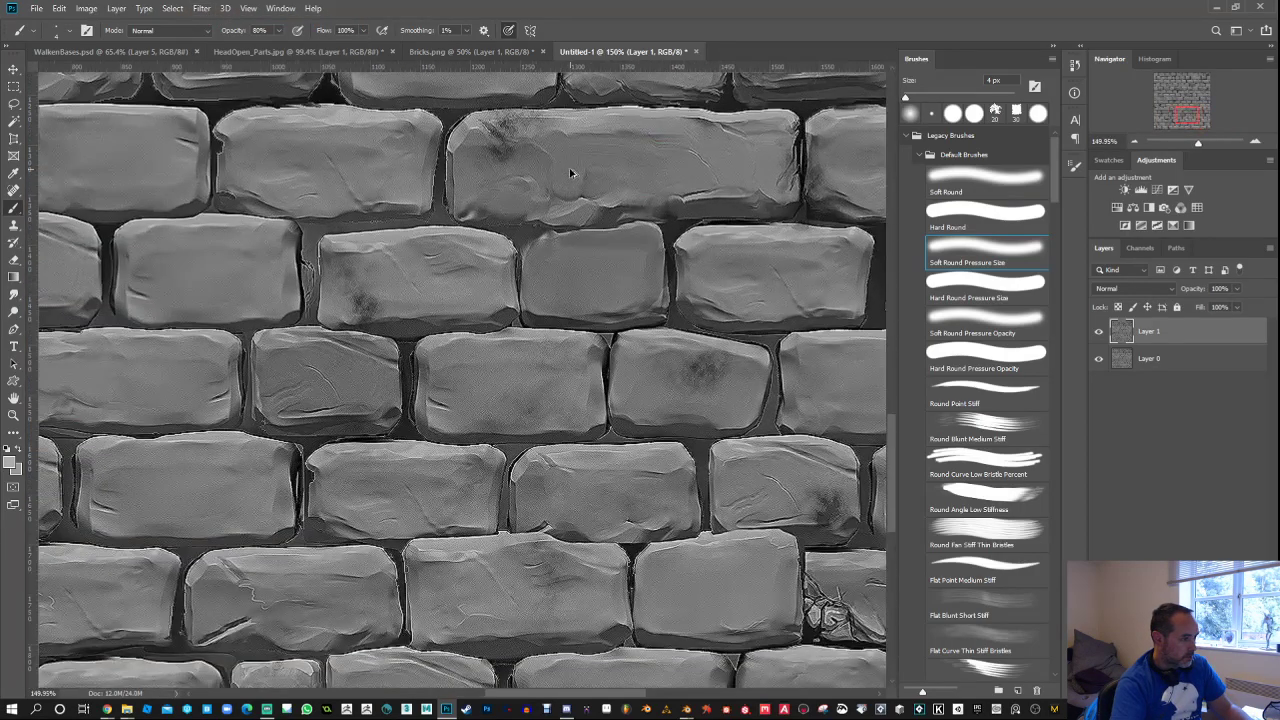
scroll(572, 172, "down", 1)
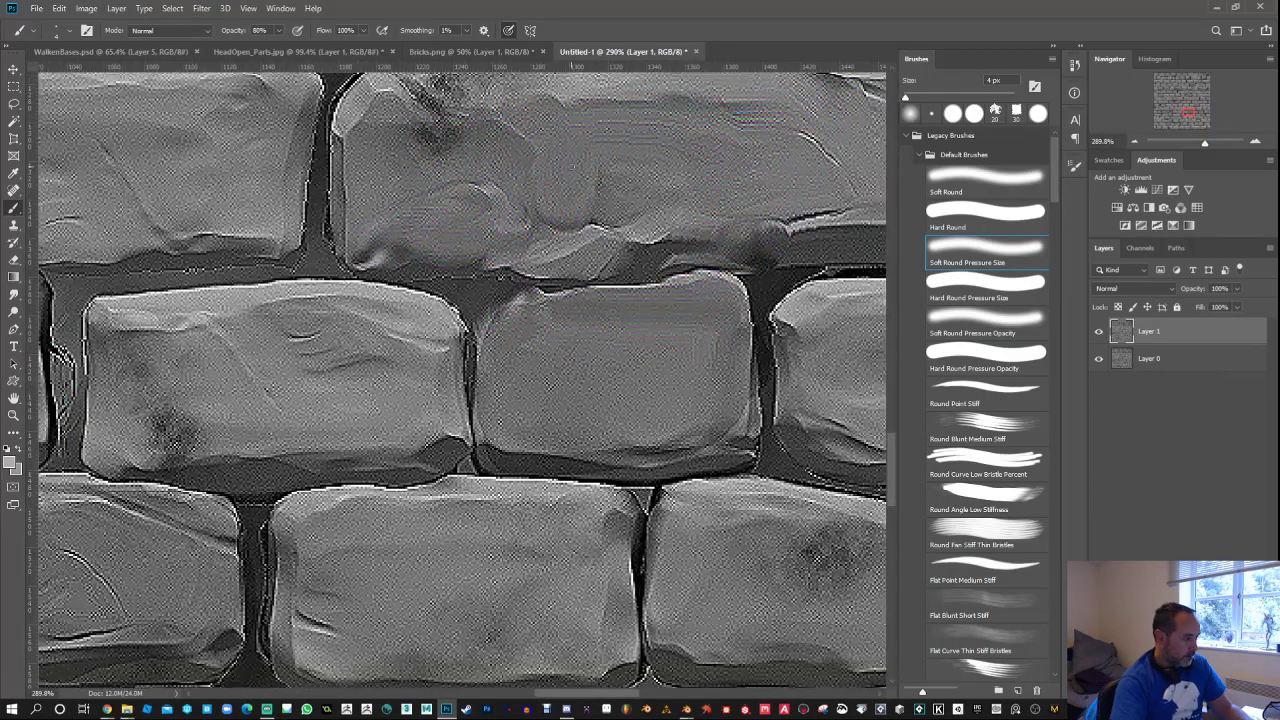
Step: Remove the colour from the sharpened layer with a Hue/Saturation adjustment
key("ctrl+u")
left_click_drag(962, 310, 845, 320)
left_click(1113, 210)
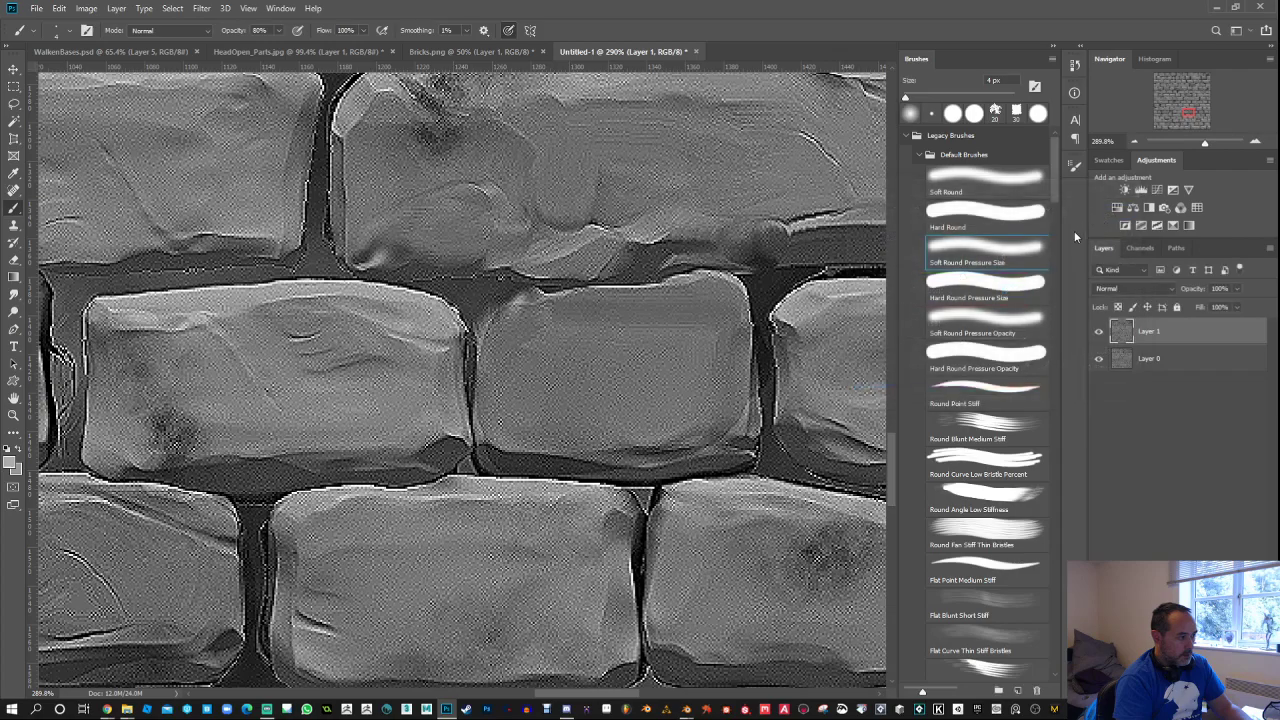
Step: Apply the Oil Paint filter to the sharpened layer with reduced Stylization and Cleanliness, Scale 0.1, Bristle Detail 0.0 and Lighting off
key("b")
left_click_drag(566, 330, 598, 425)
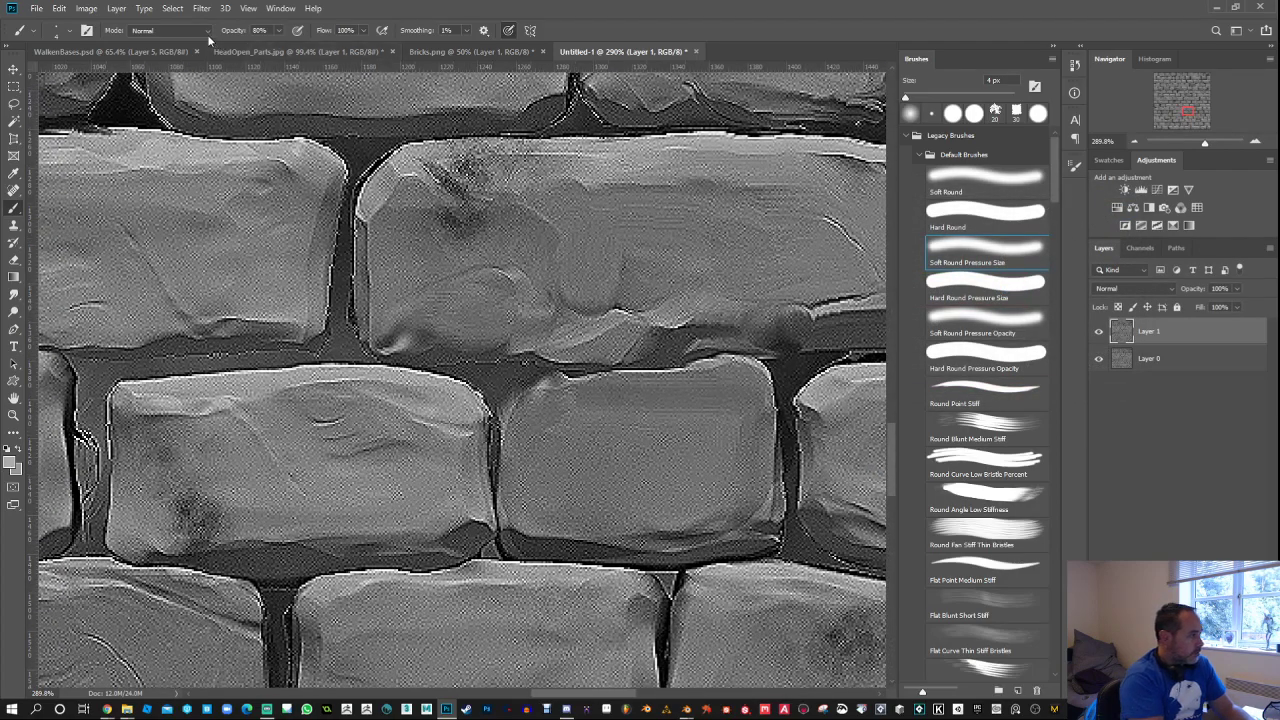
left_click(201, 8)
mouse_move(282, 273)
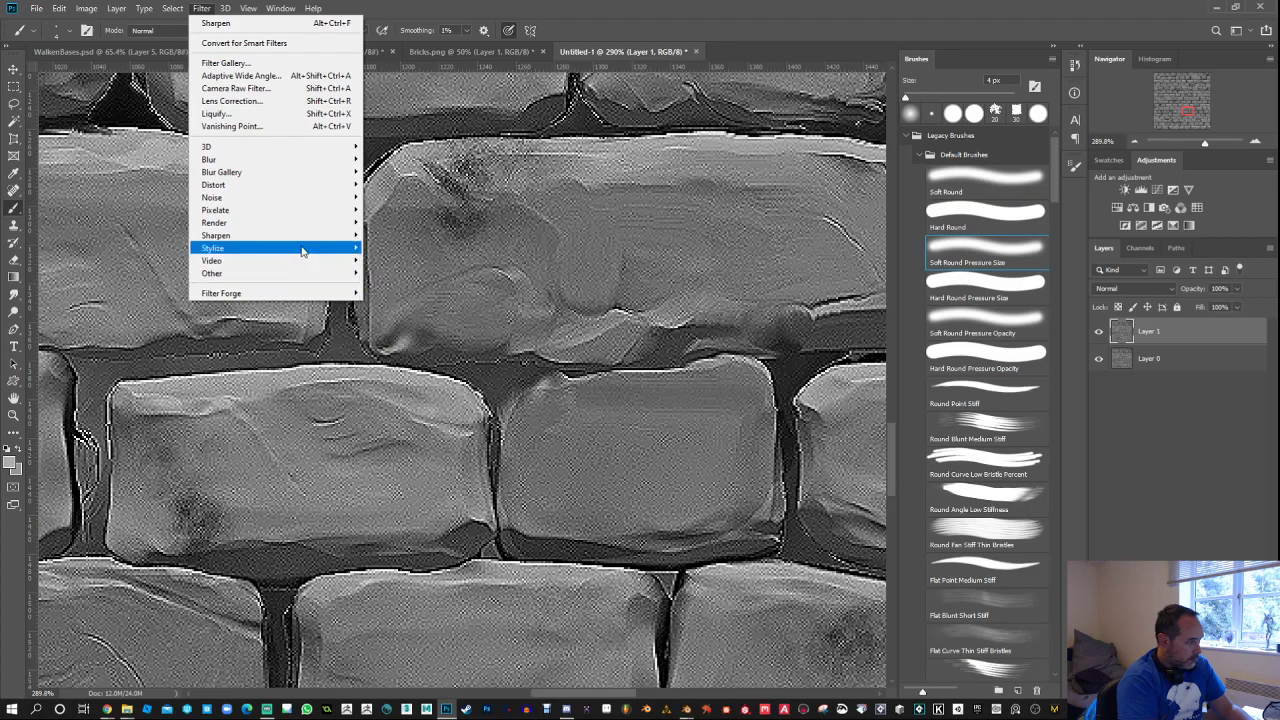
mouse_move(300, 248)
left_click(385, 298)
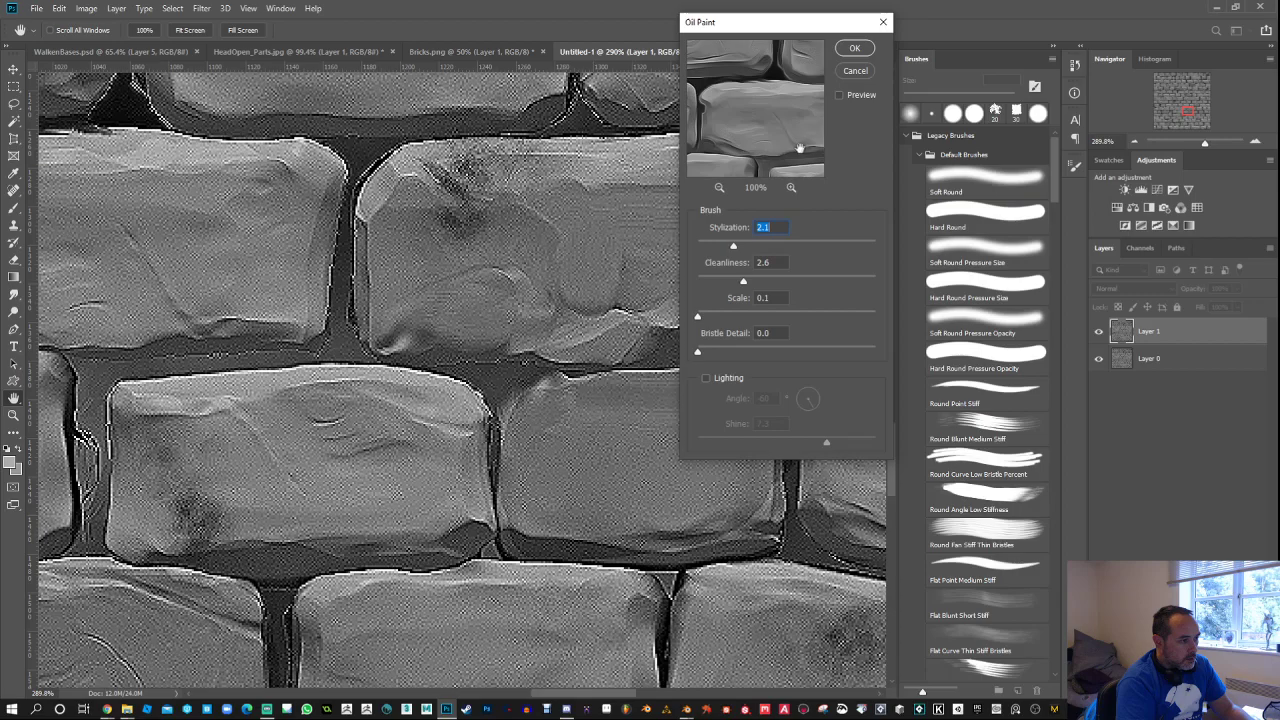
left_click_drag(720, 249, 713, 247)
left_click(714, 282)
left_click(855, 48)
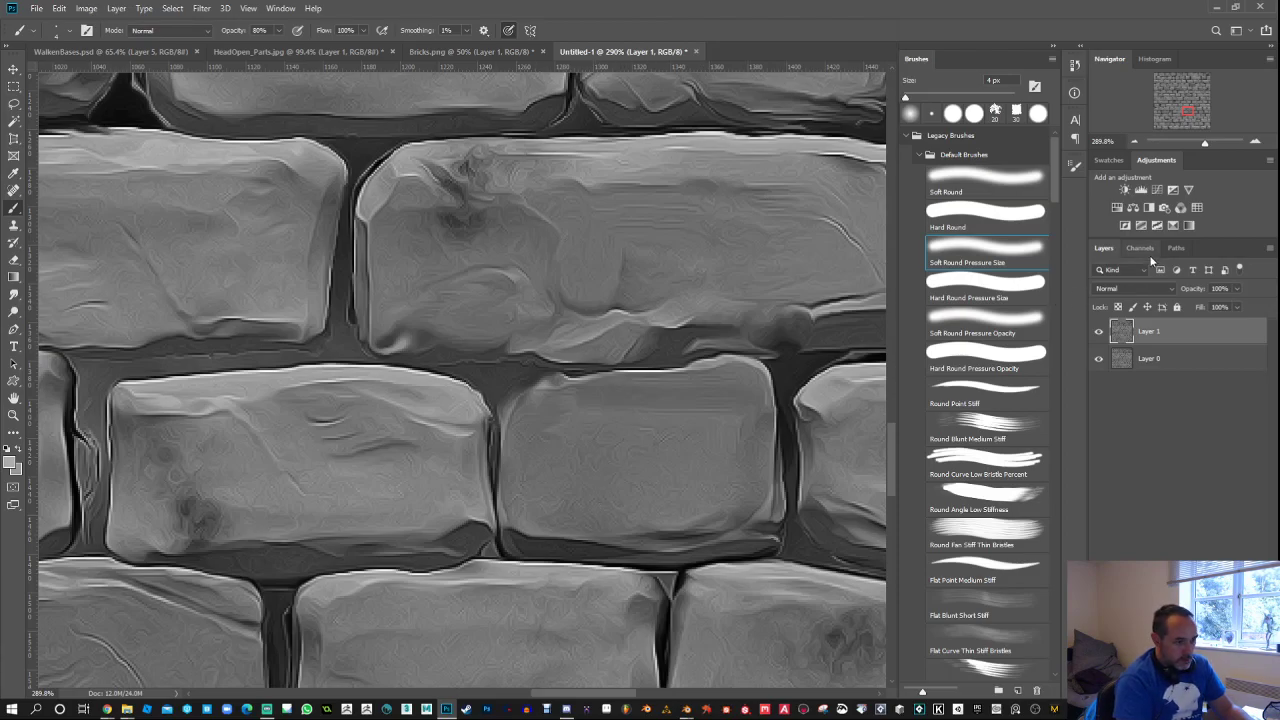
Step: Lower the oil-painted layer's opacity to 61% and merge it down into the brick layer
left_click_drag(1186, 294, 1131, 302)
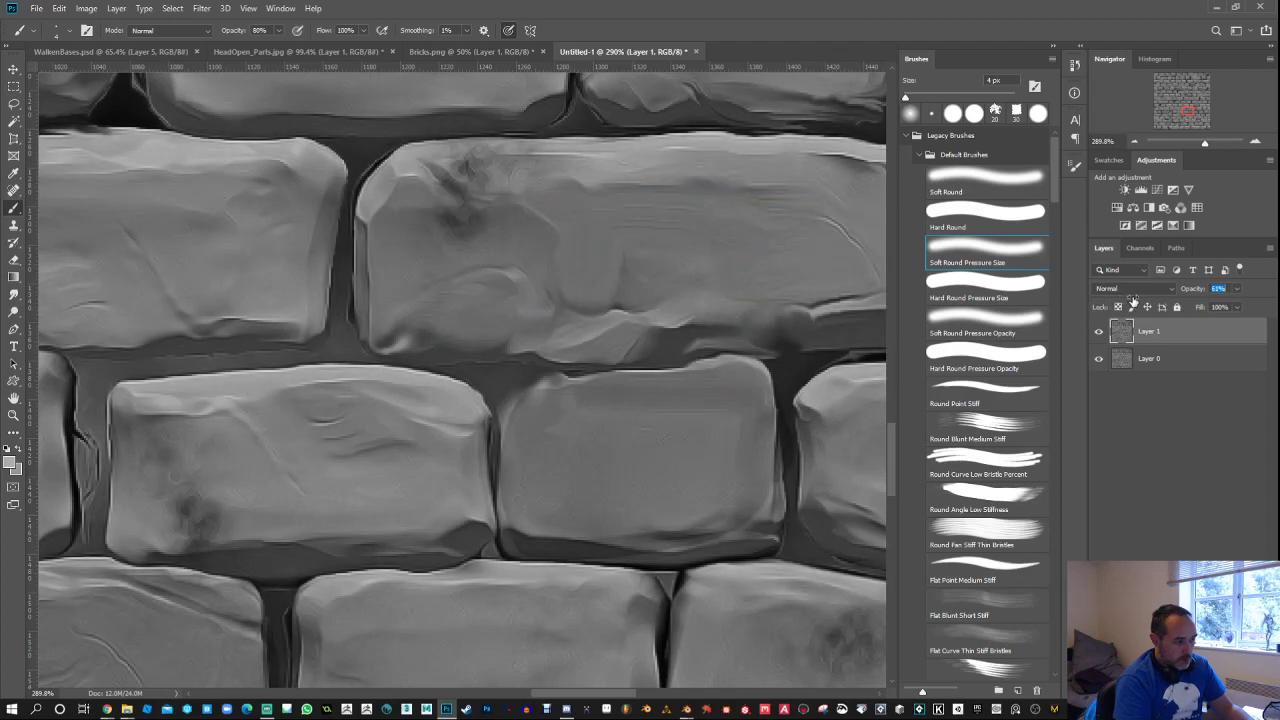
scroll(568, 345, "down", 2)
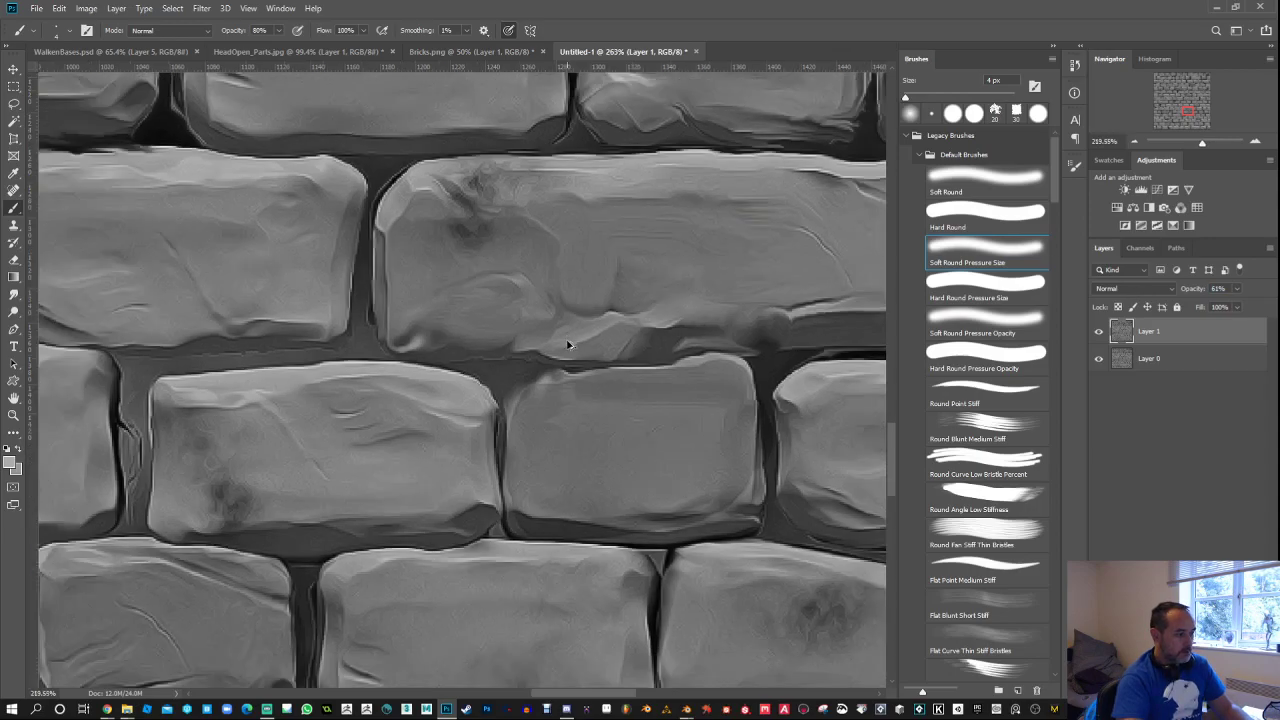
scroll(570, 352, "down", 6)
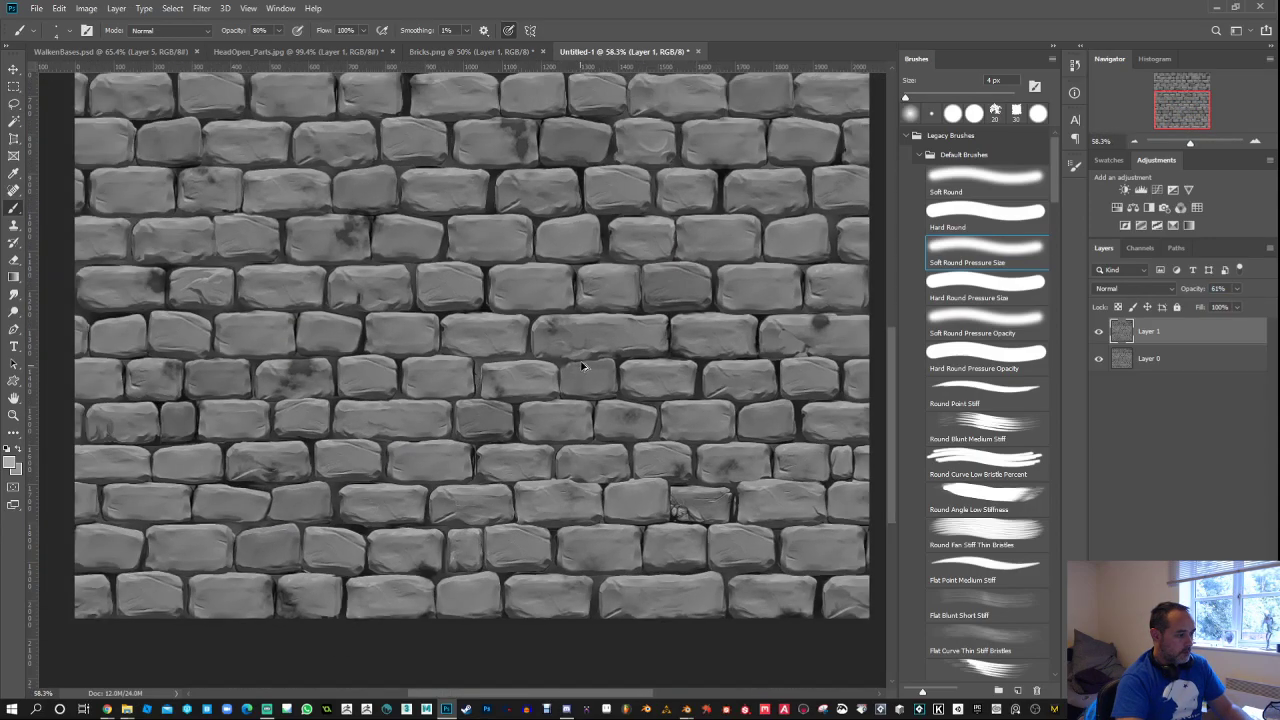
scroll(583, 367, "down", 1)
scroll(583, 340, "up", 2)
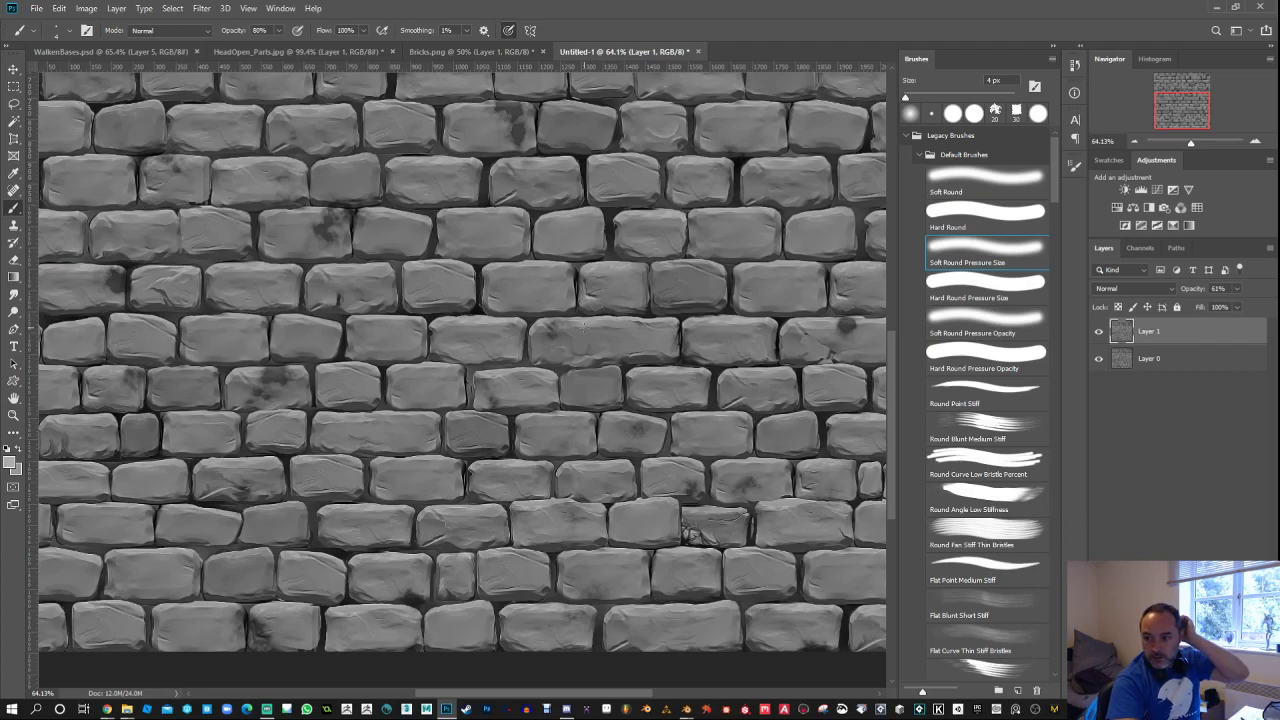
right_click(1194, 337)
left_click(1076, 530)
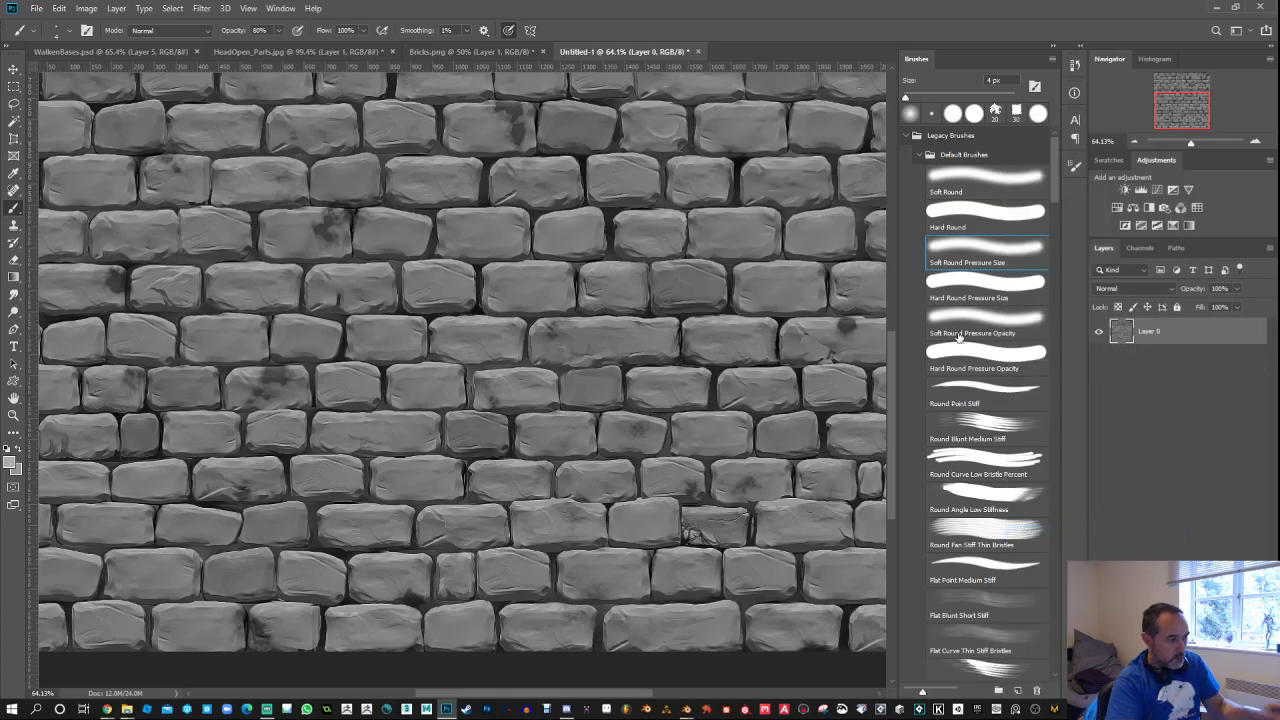
Step: Offset the merged texture by 1024 pixels horizontally and vertically with Wrap Around, and toggle the grid to locate the seams
scroll(565, 343, "down", 5)
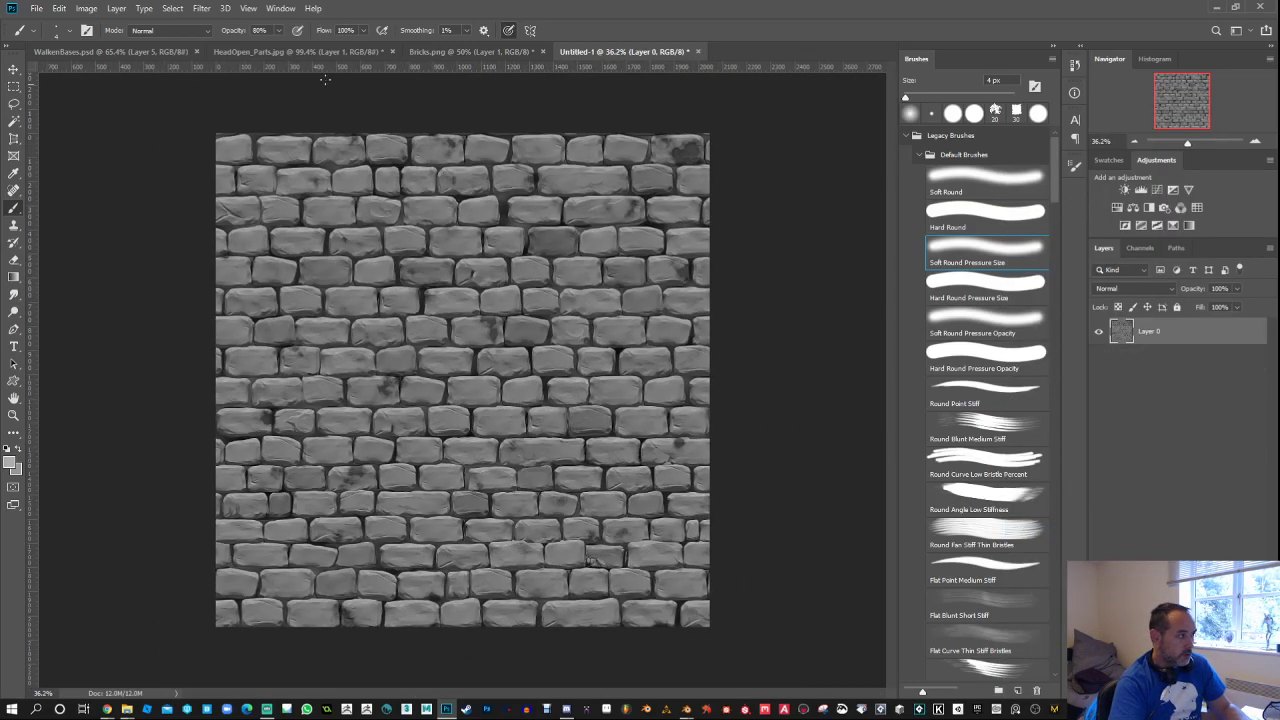
left_click(198, 8)
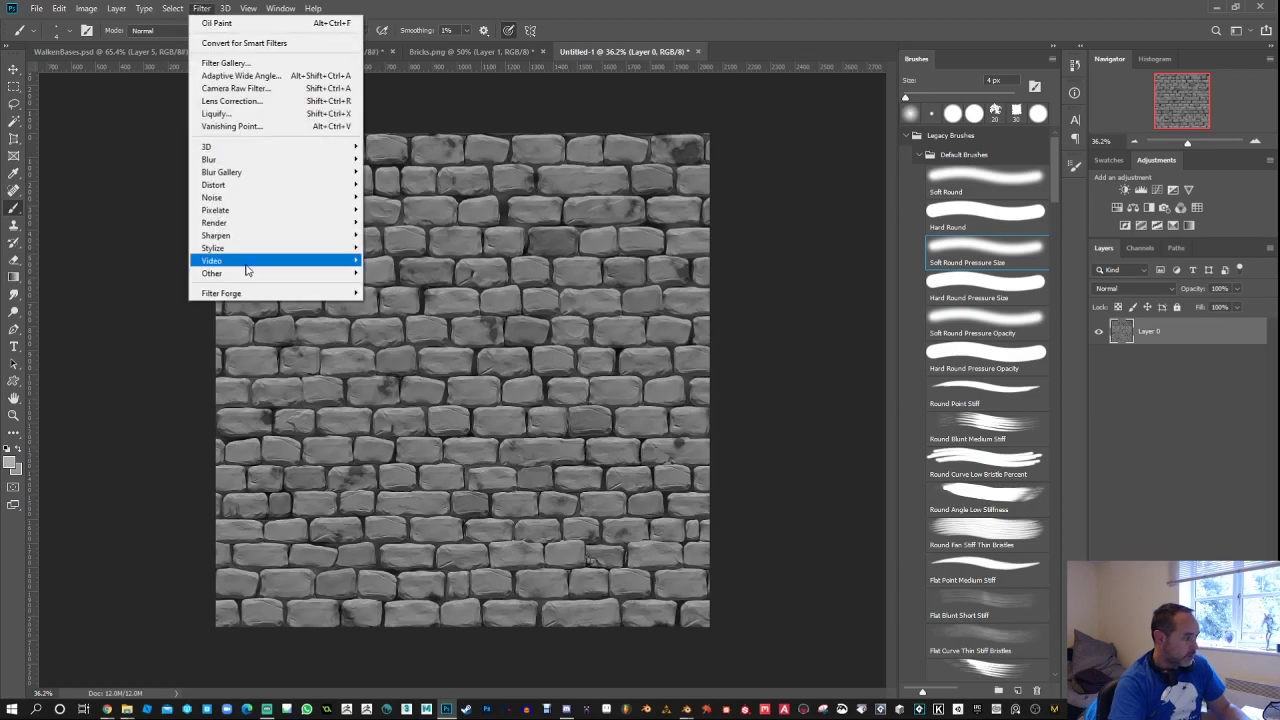
mouse_move(250, 273)
left_click(412, 339)
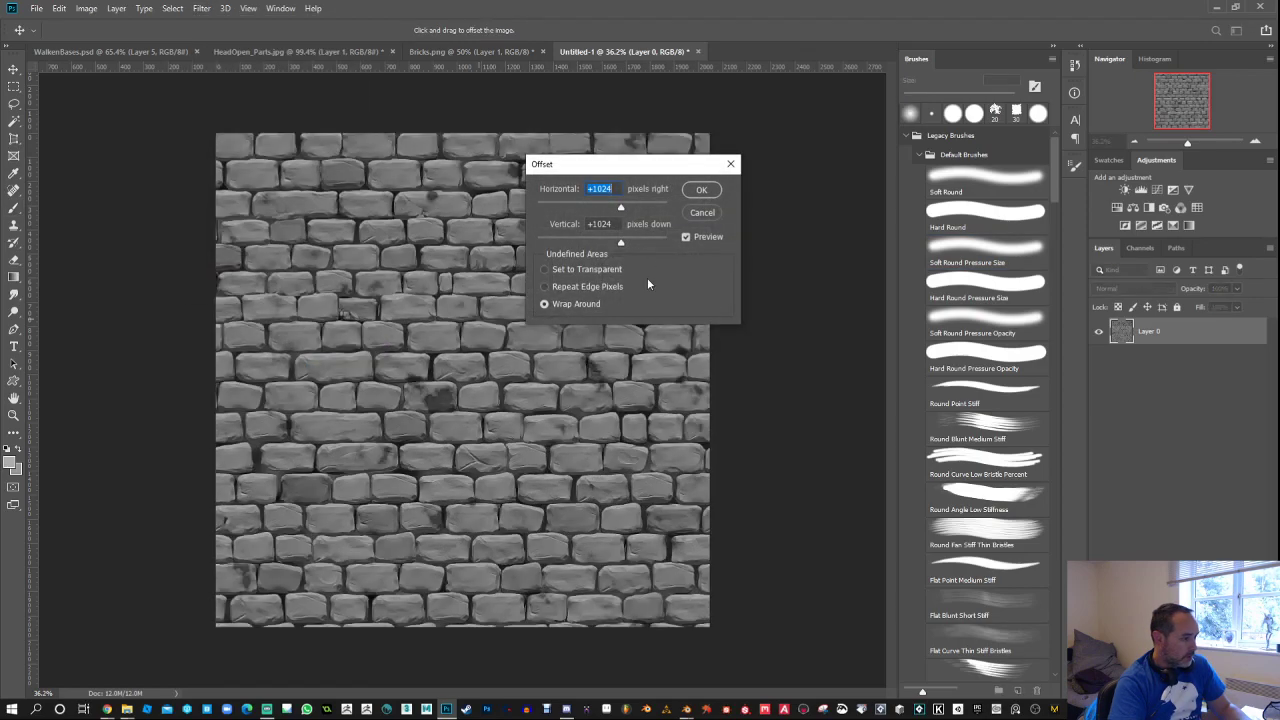
left_click(701, 189)
key("ctrl+apostrophe")
key("ctrl+apostrophe")
key("ctrl+apostrophe")
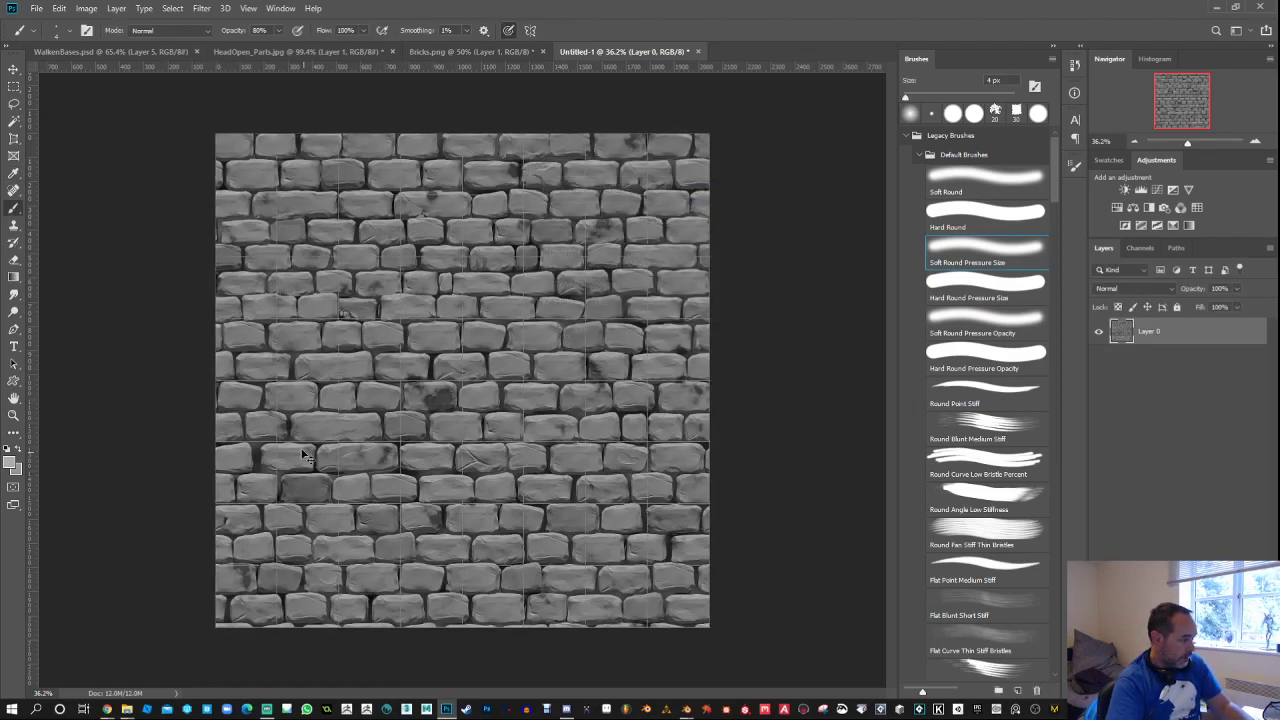
key("ctrl+apostrophe")
Step: Set the gridline spacing to every 512 pixels and check the offset seam at the centre of the texture up close
left_click(59, 10)
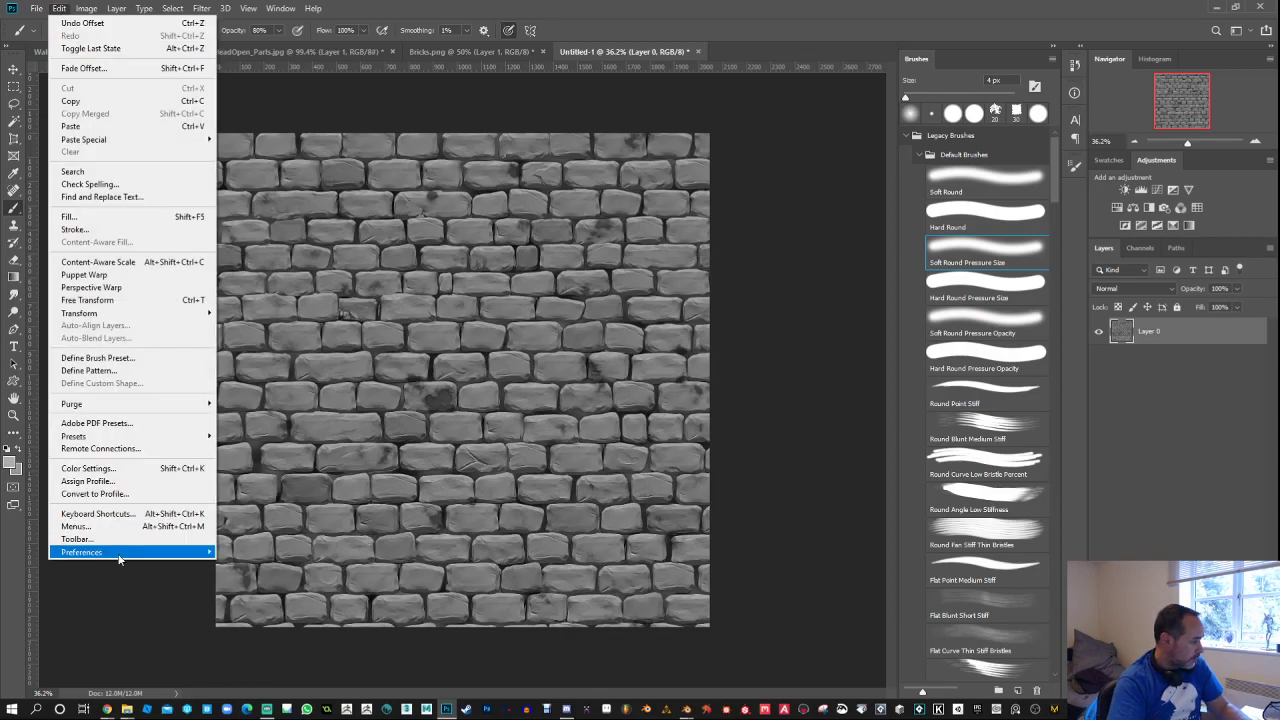
mouse_move(118, 556)
left_click(295, 467)
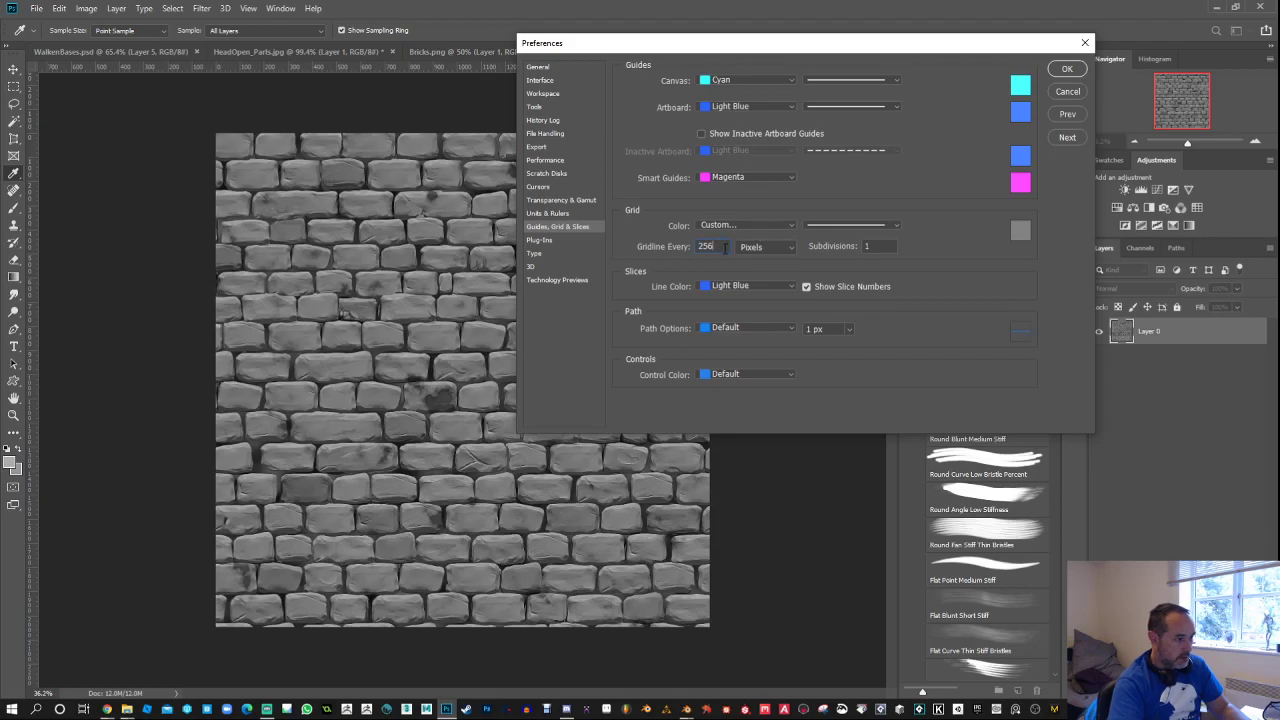
double_click(725, 250)
type("512")
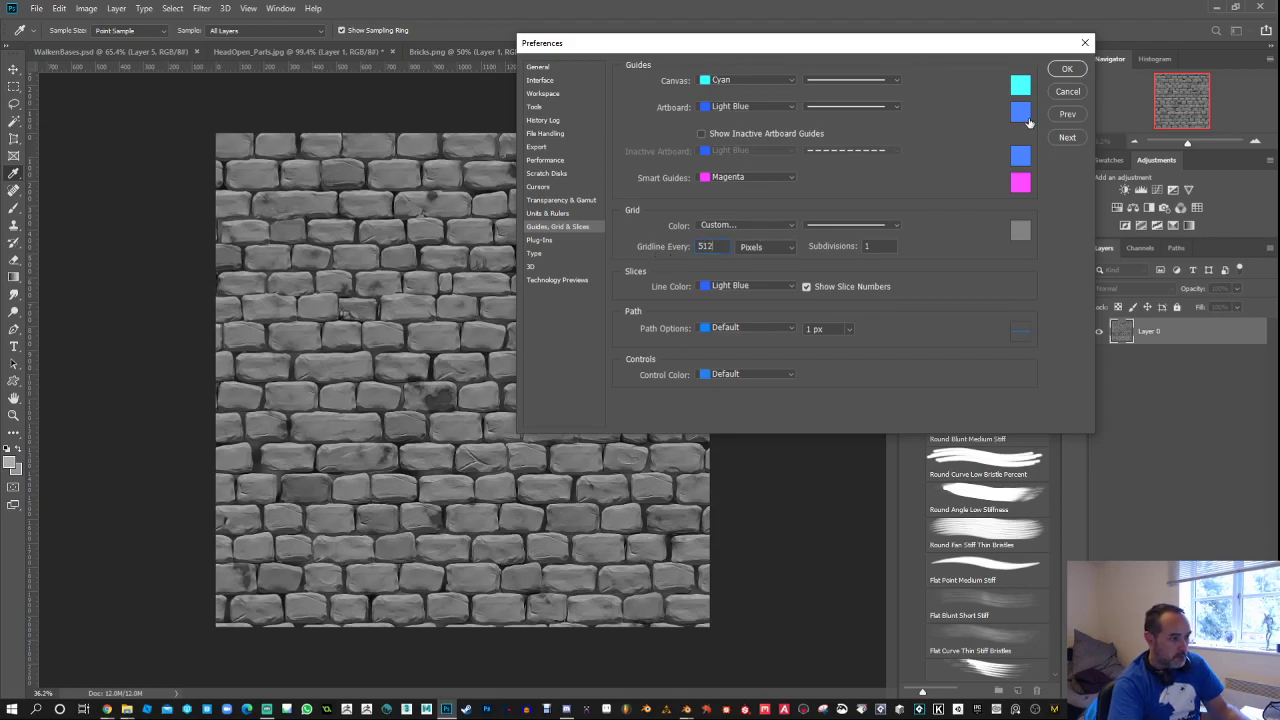
left_click(1066, 68)
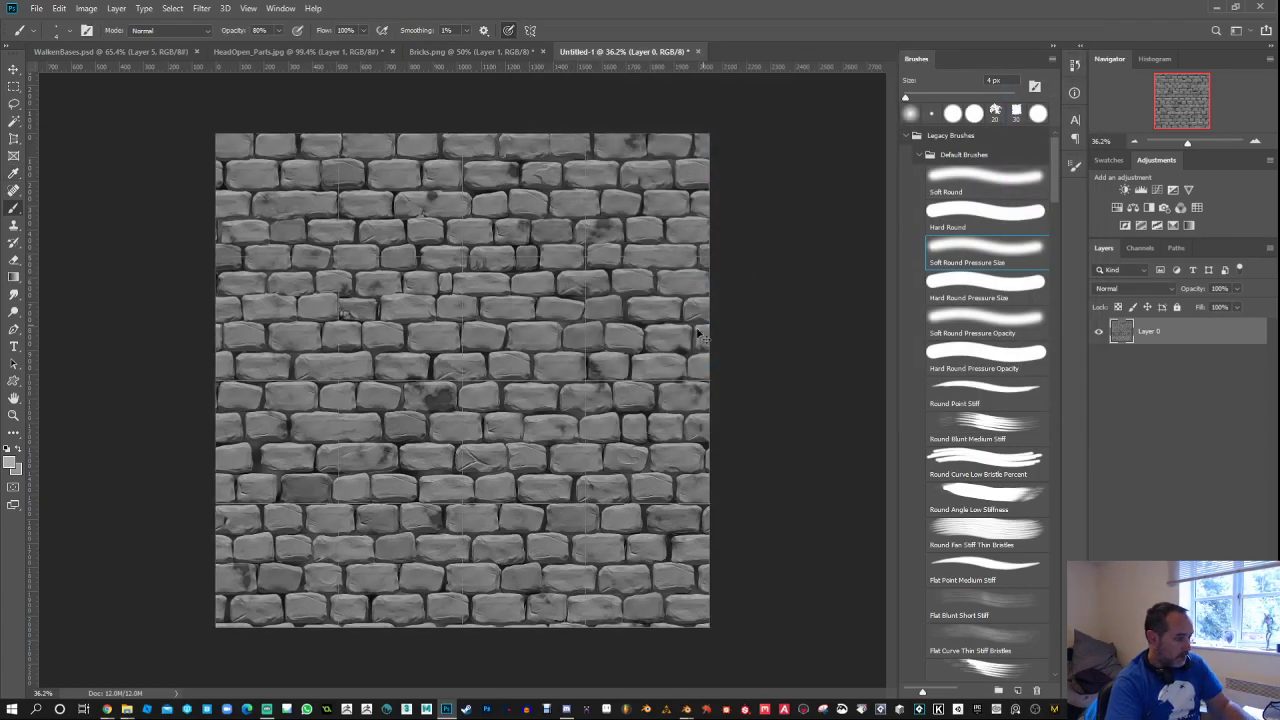
scroll(475, 383, "up", 10)
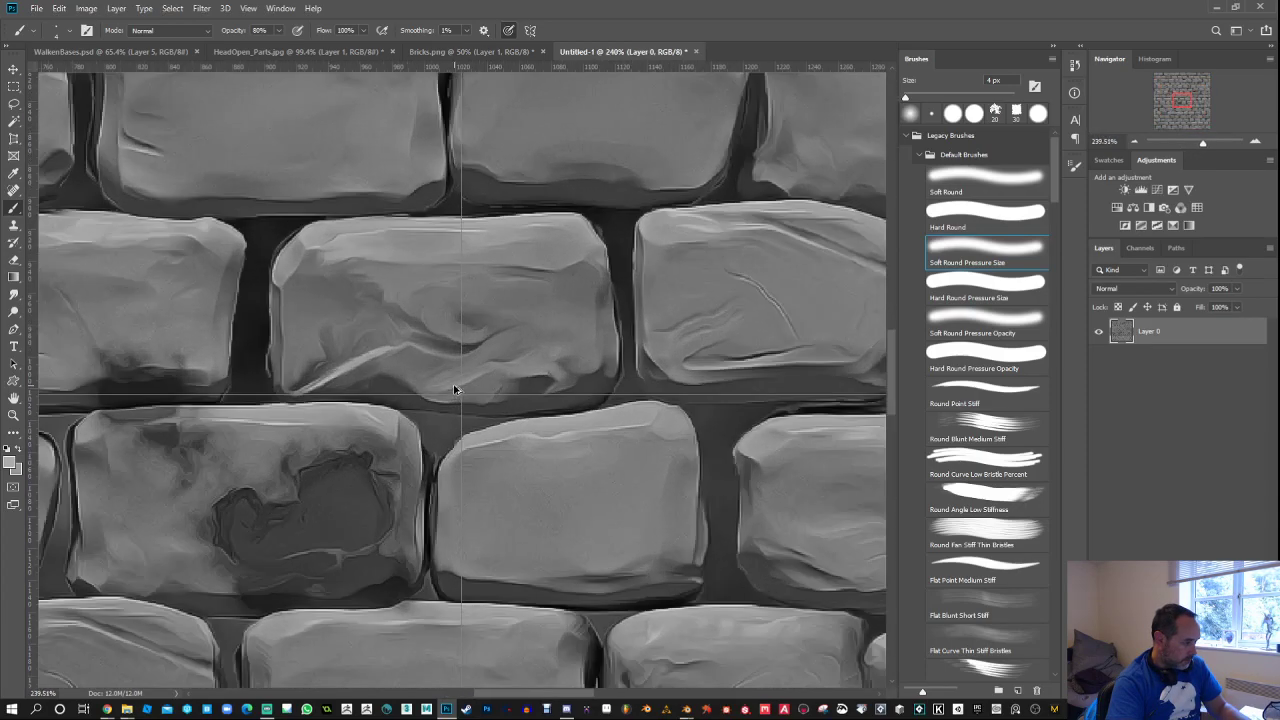
scroll(458, 388, "up", 3)
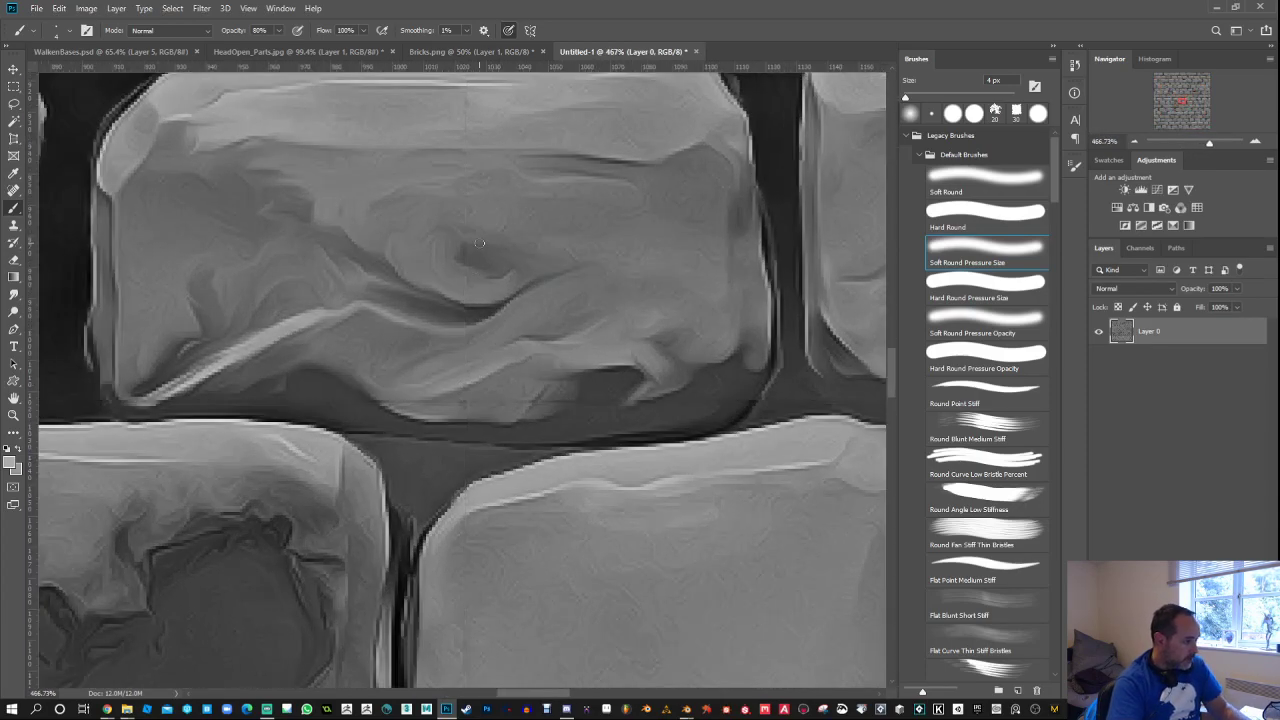
scroll(479, 243, "up", 5)
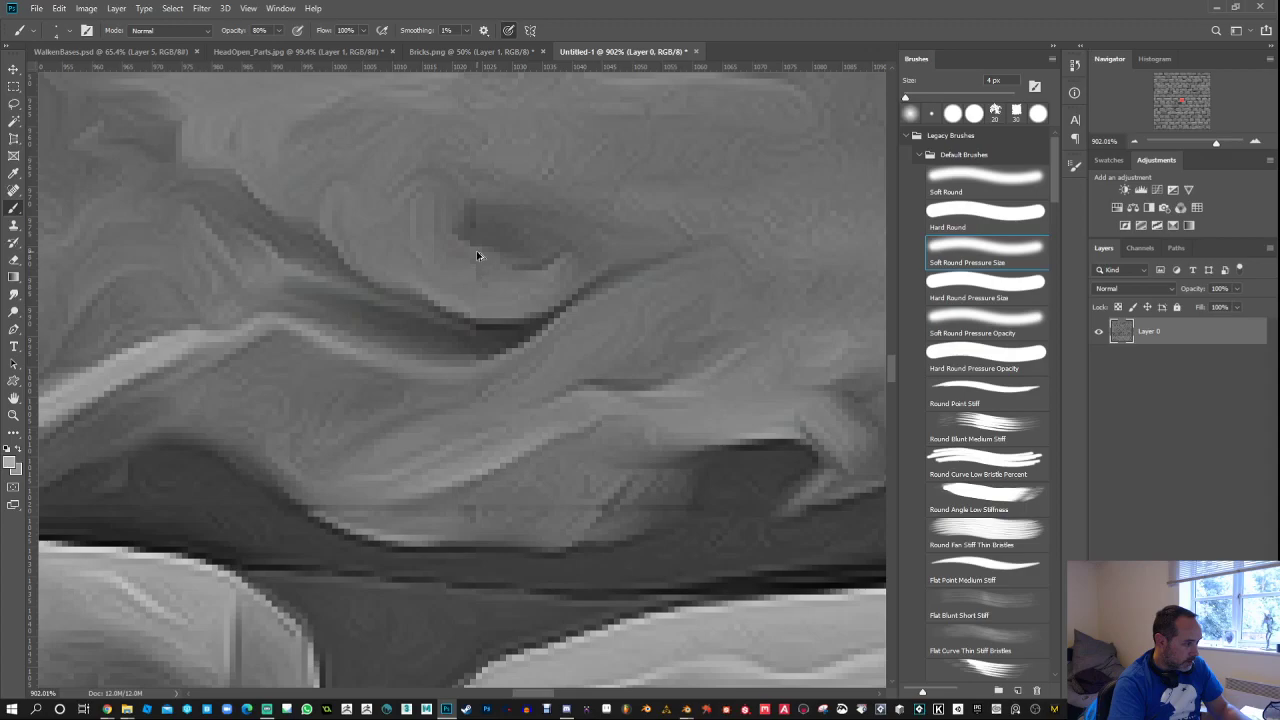
scroll(484, 440, "down", 10)
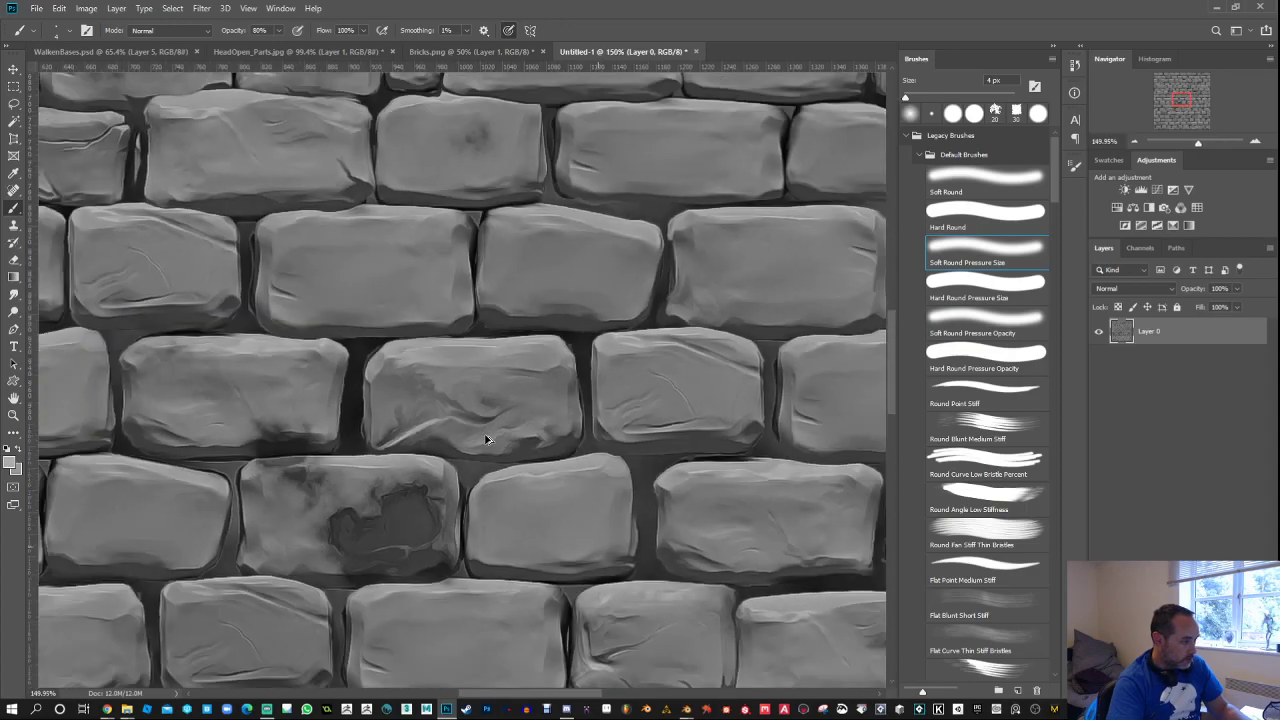
scroll(490, 436, "down", 5)
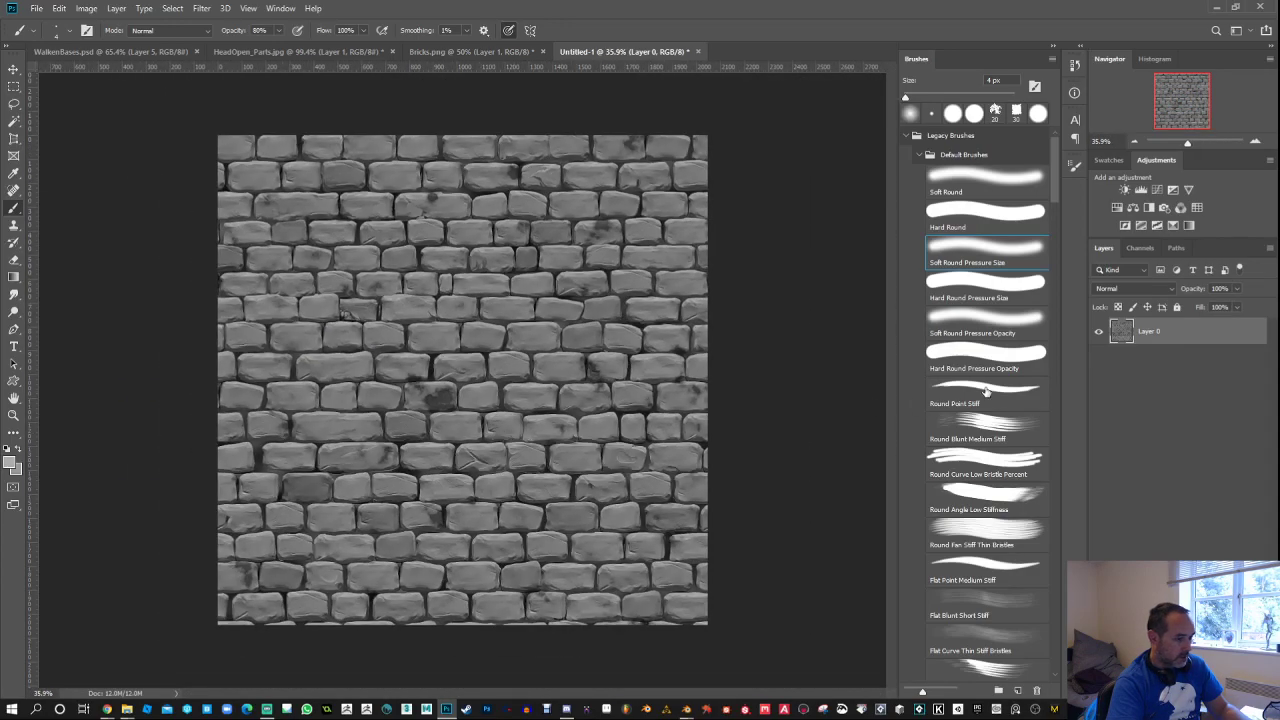
Step: Duplicate the brick layer and inspect the painted surface and brick joints up close
key("ctrl+j")
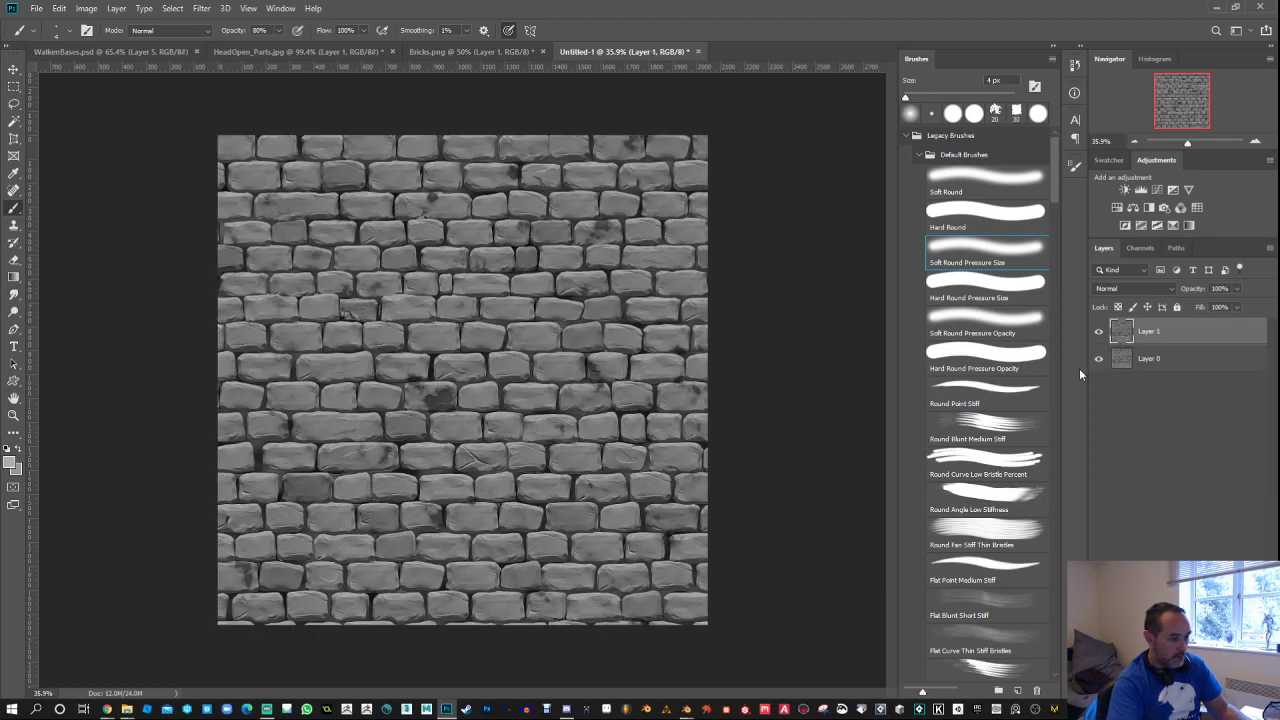
scroll(458, 302, "up", 7)
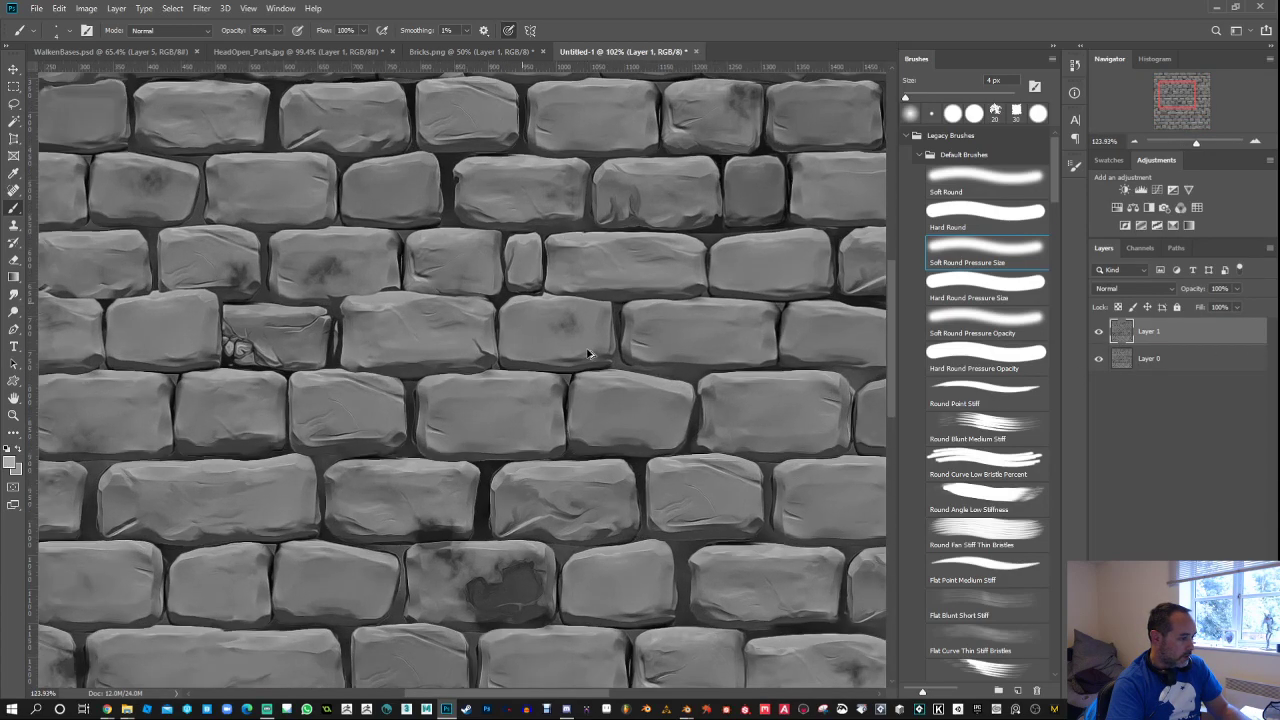
scroll(527, 347, "up", 3)
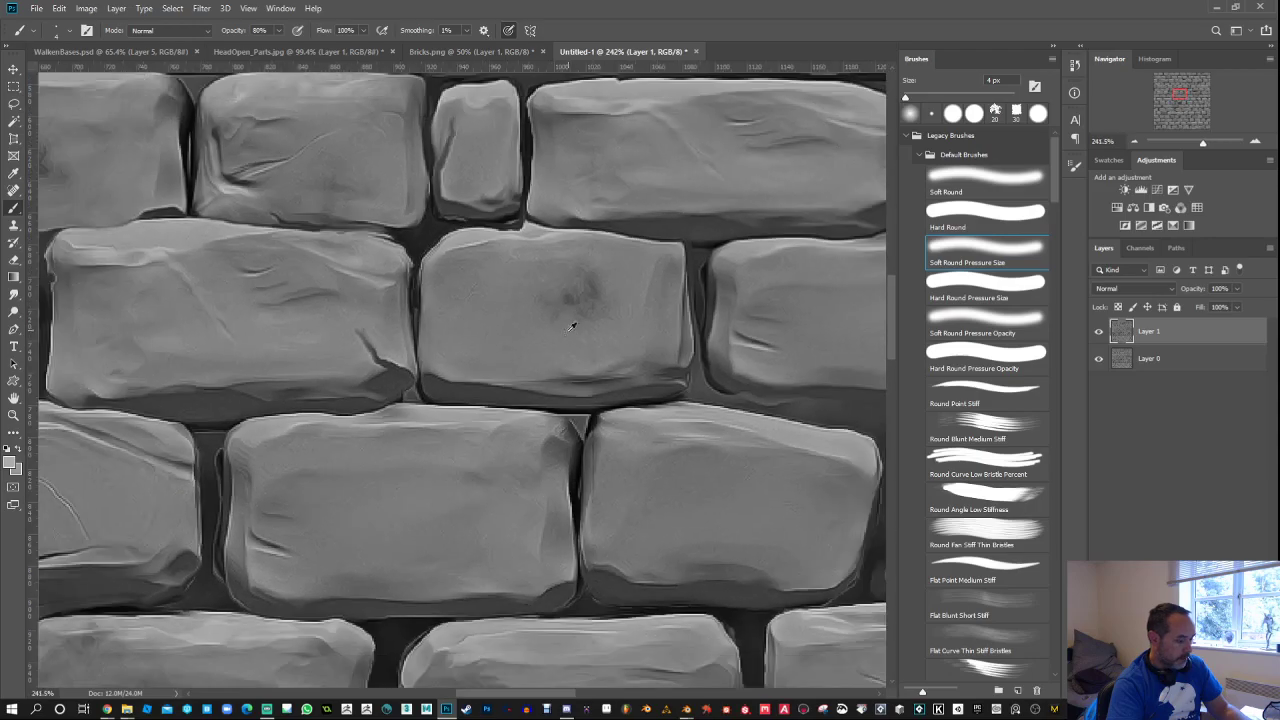
scroll(566, 341, "down", 1)
scroll(623, 262, "up", 3)
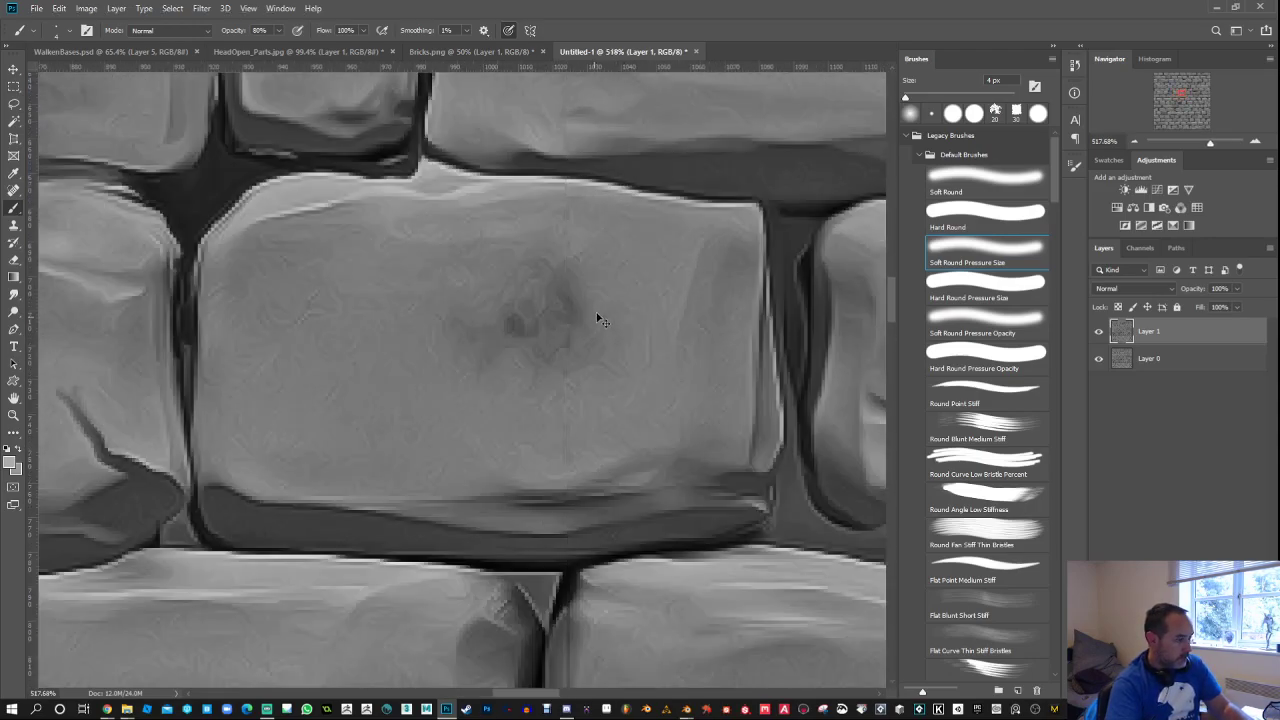
left_click_drag(597, 414, 560, 457)
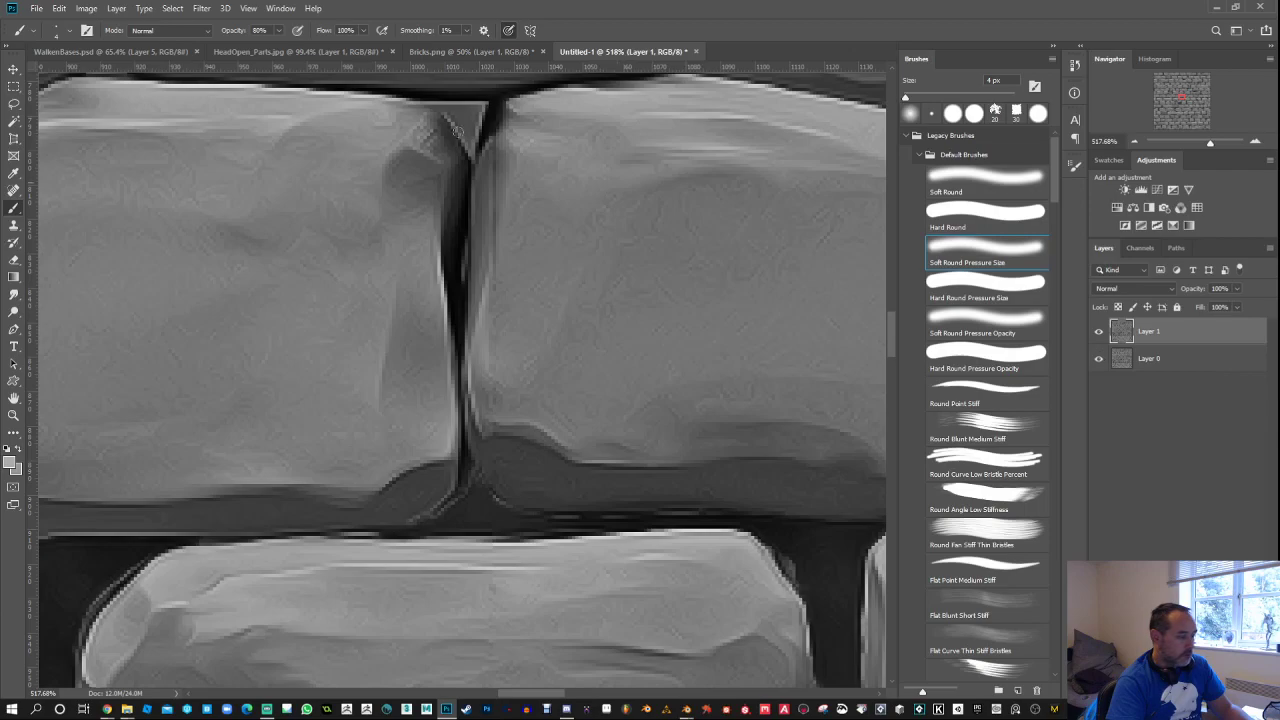
Step: Apply the Oil Paint filter to the duplicated layer with Stylization 0.2, Cleanliness 0.2 and Scale 0.1
left_click(200, 9)
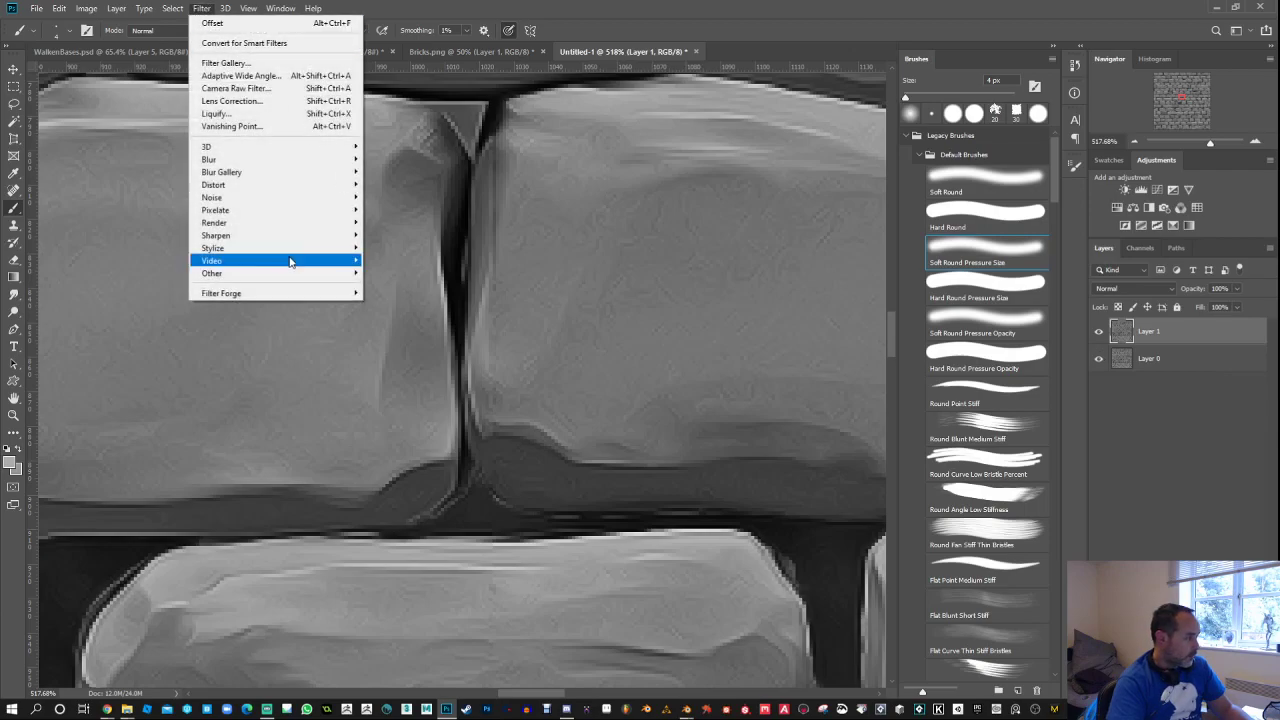
mouse_move(297, 262)
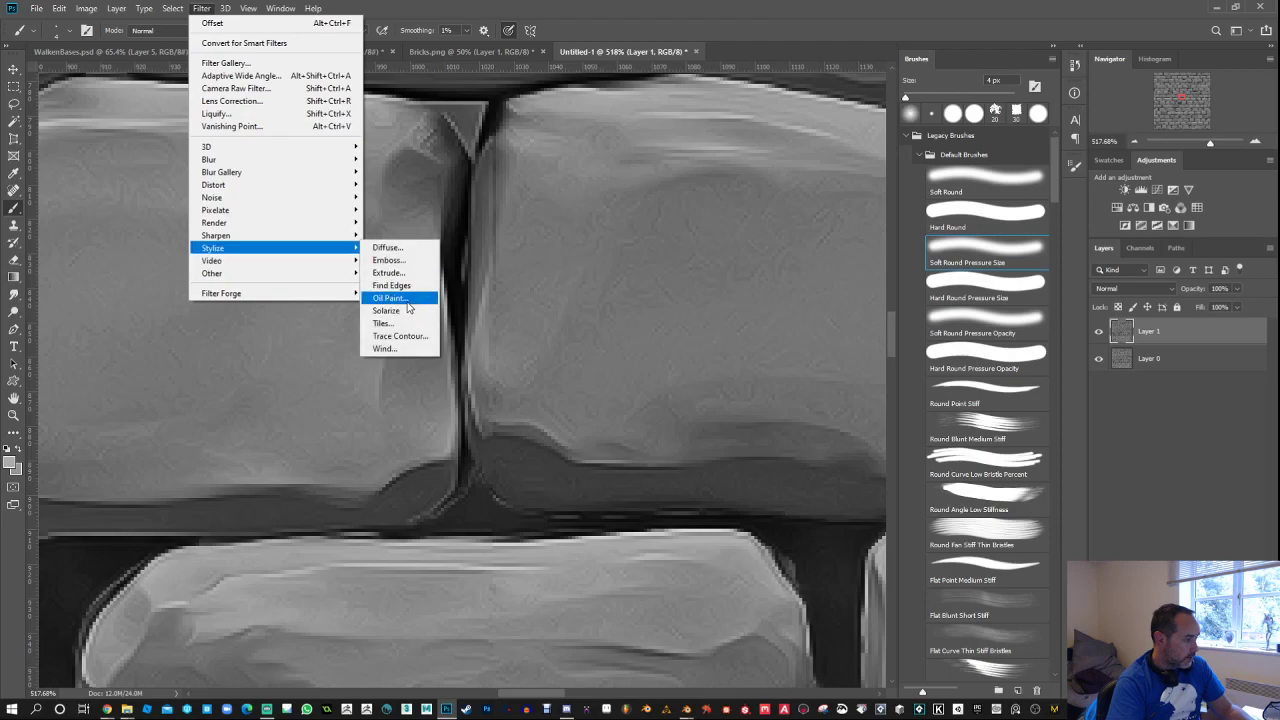
left_click(405, 300)
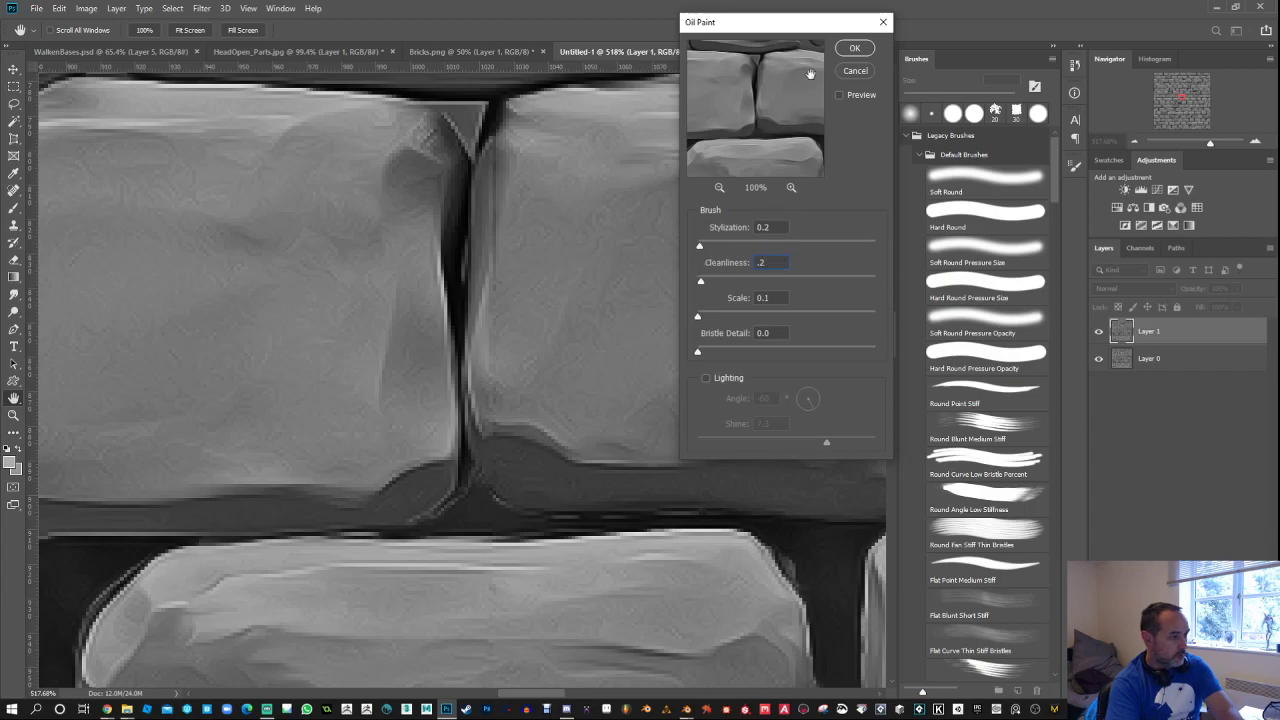
left_click(853, 50)
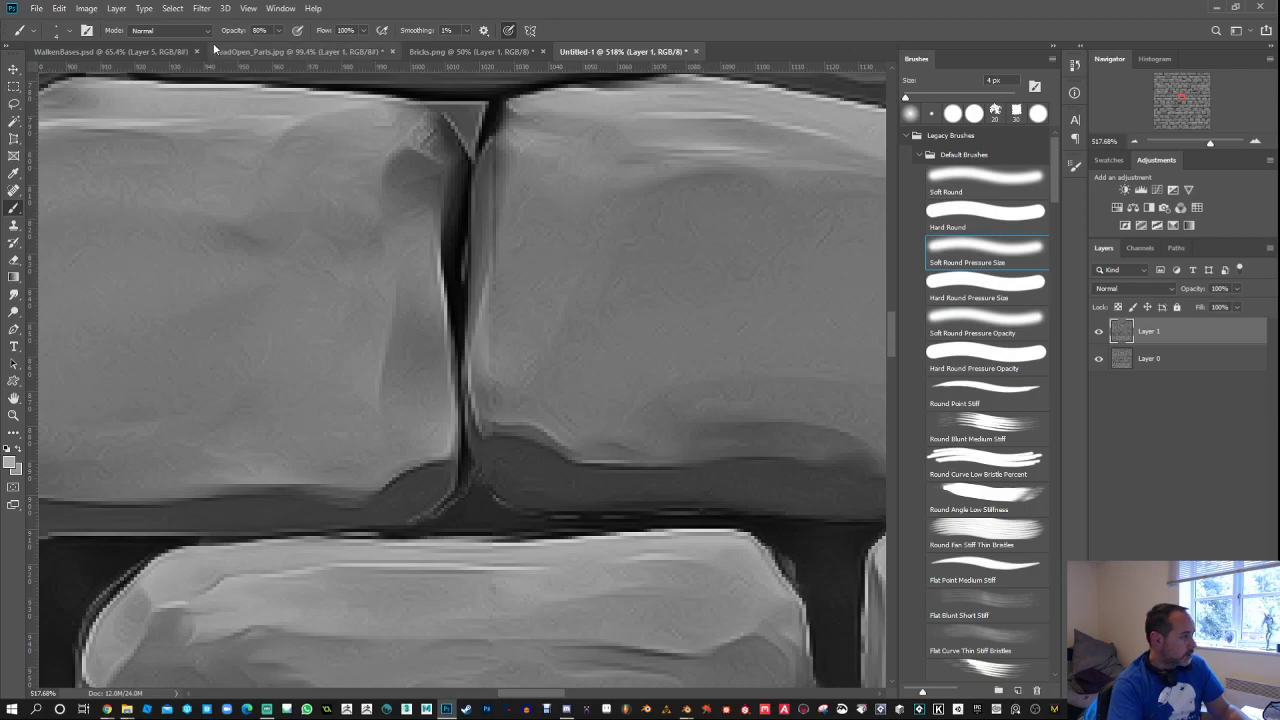
Step: Apply another Oil Paint pass to the duplicated layer with Stylization 0.05, Cleanliness 0.2 and Scale 0.1, and merge it into the brick layer
left_click(203, 9)
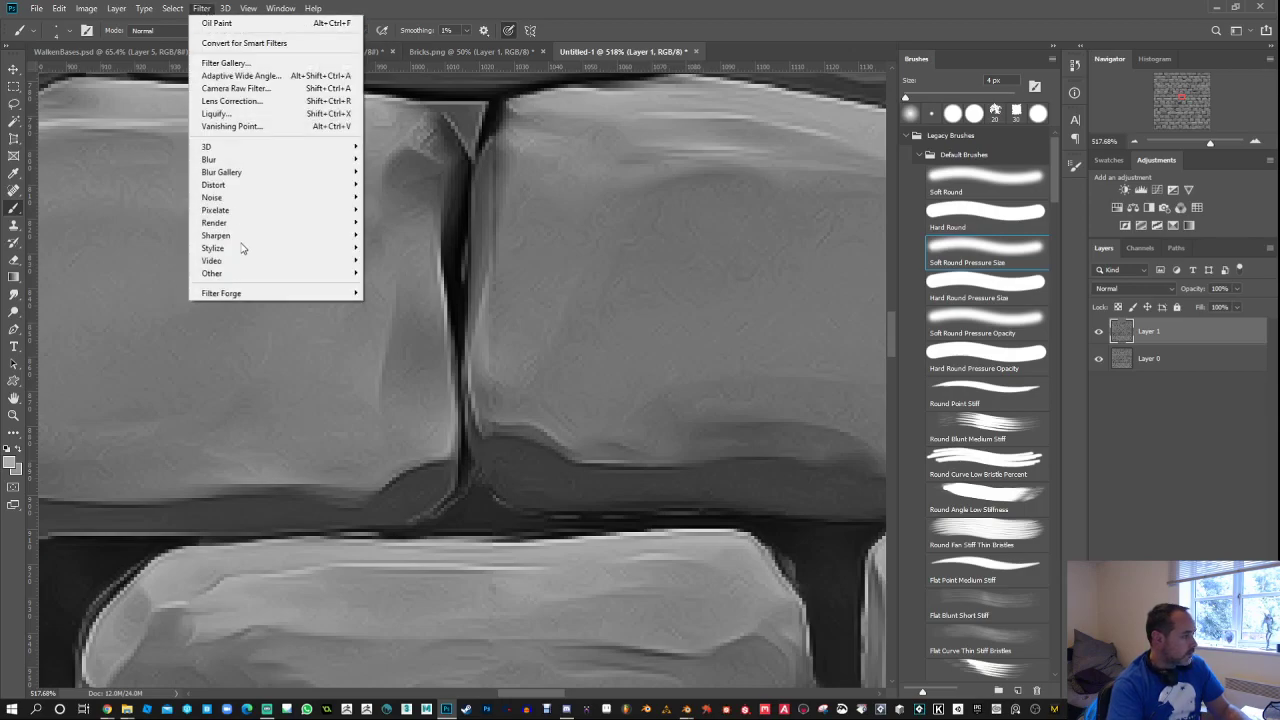
mouse_move(244, 250)
left_click(389, 298)
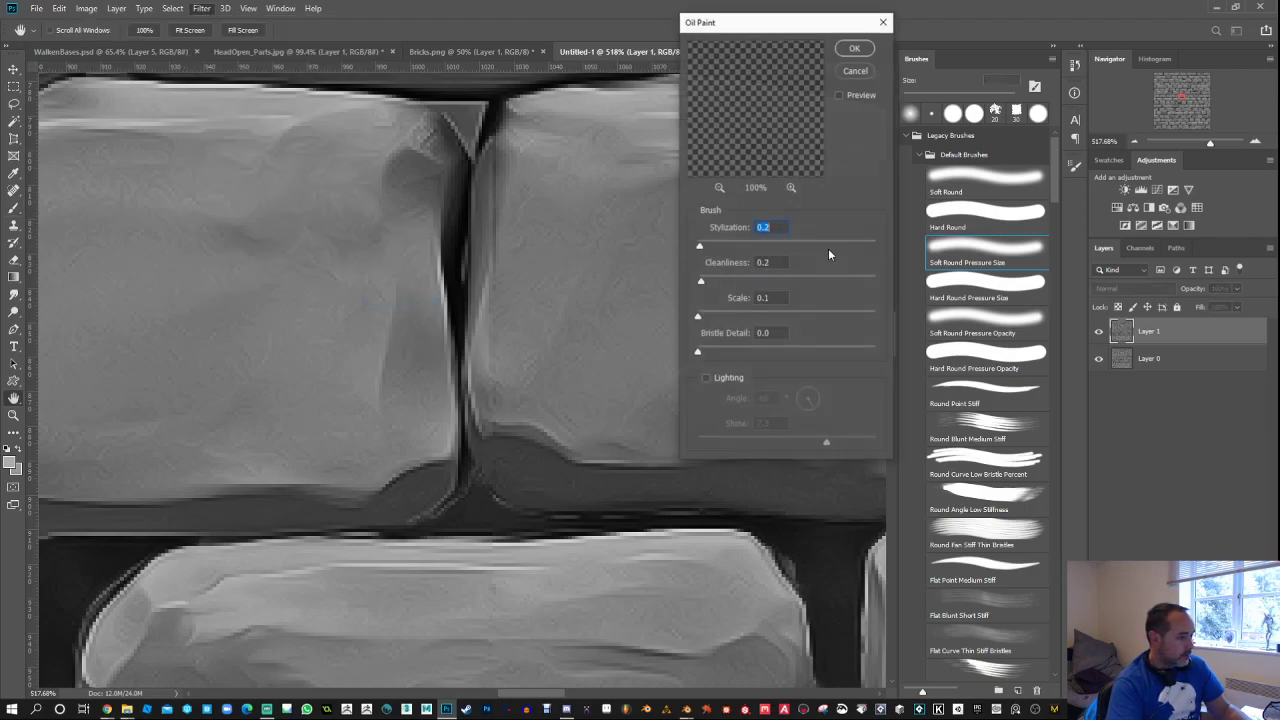
type(".05")
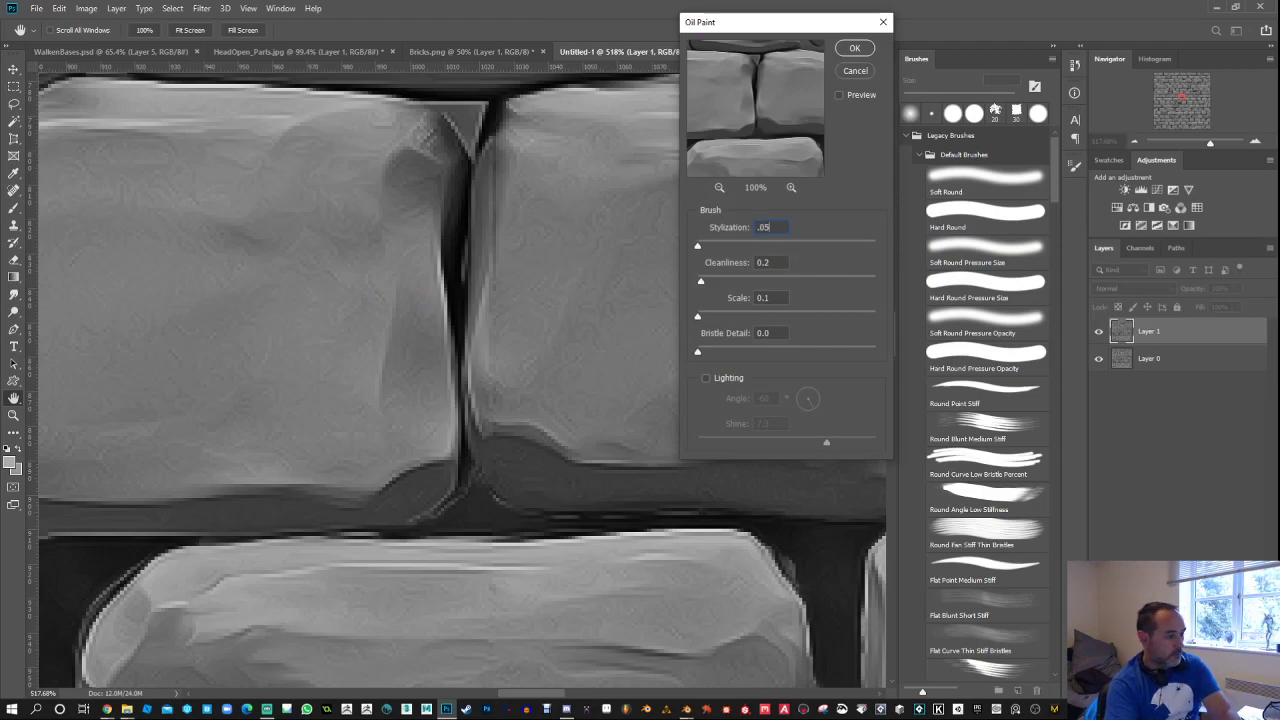
left_click(852, 50)
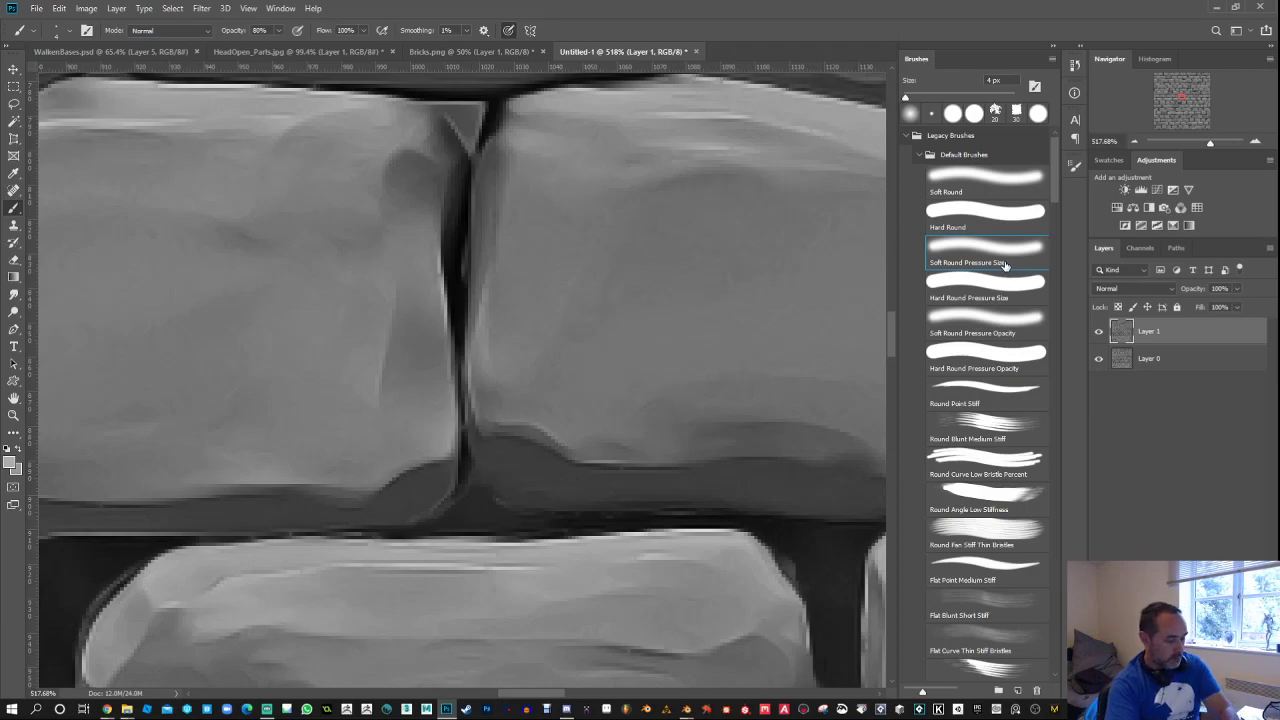
key("ctrl+0")
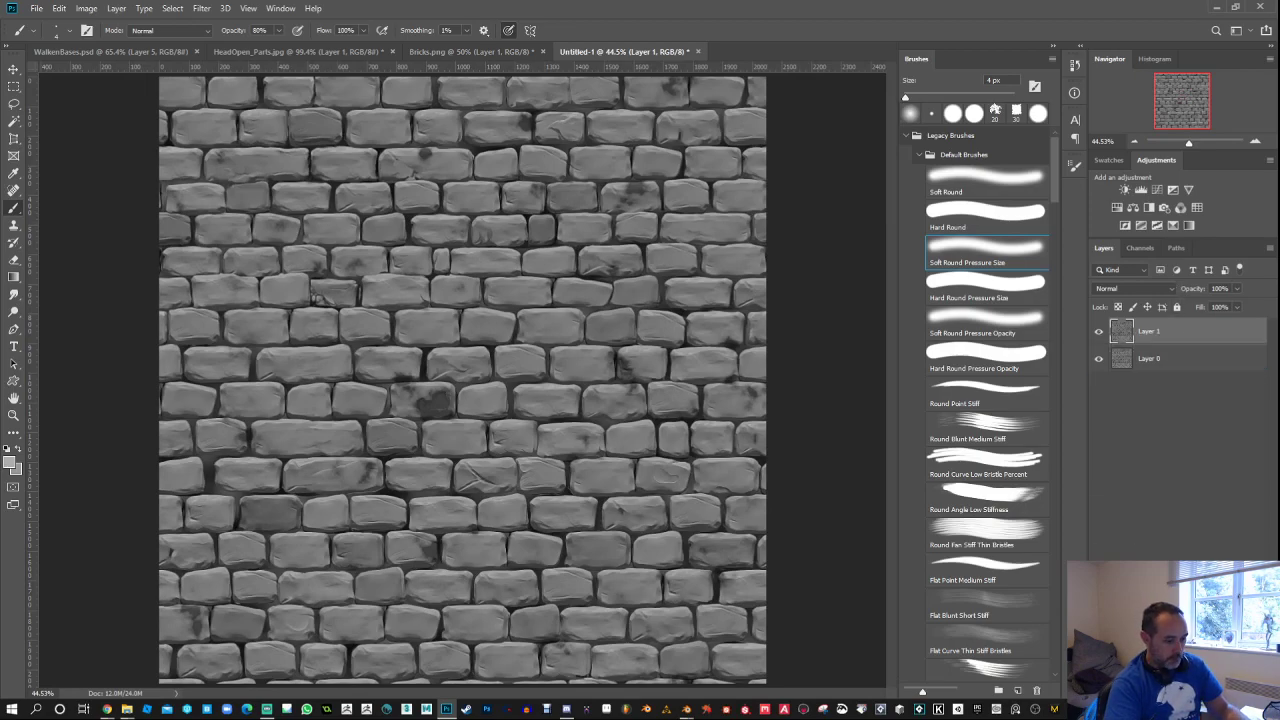
key("ctrl+e")
Step: Smudge the horizontal seam through the brick at the texture's centre and along its lower edge with a 7 px brush at 100% strength
scroll(408, 370, "up", 6)
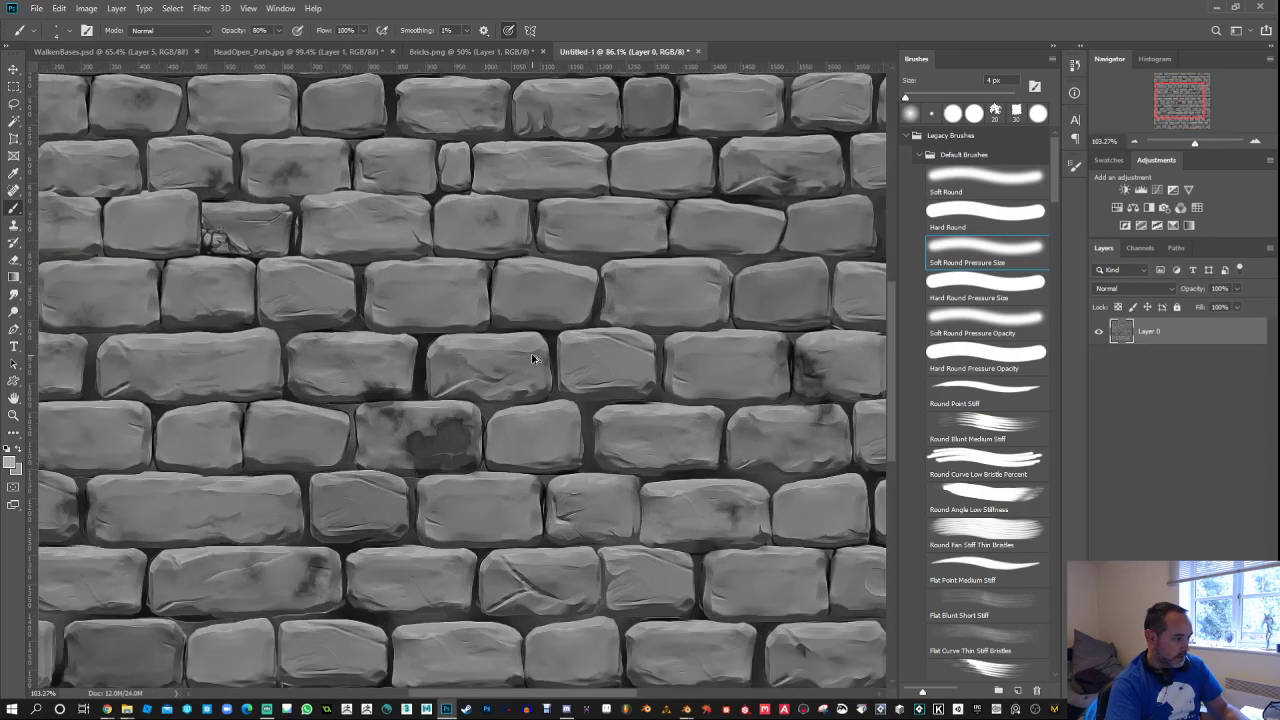
scroll(486, 209, "up", 8)
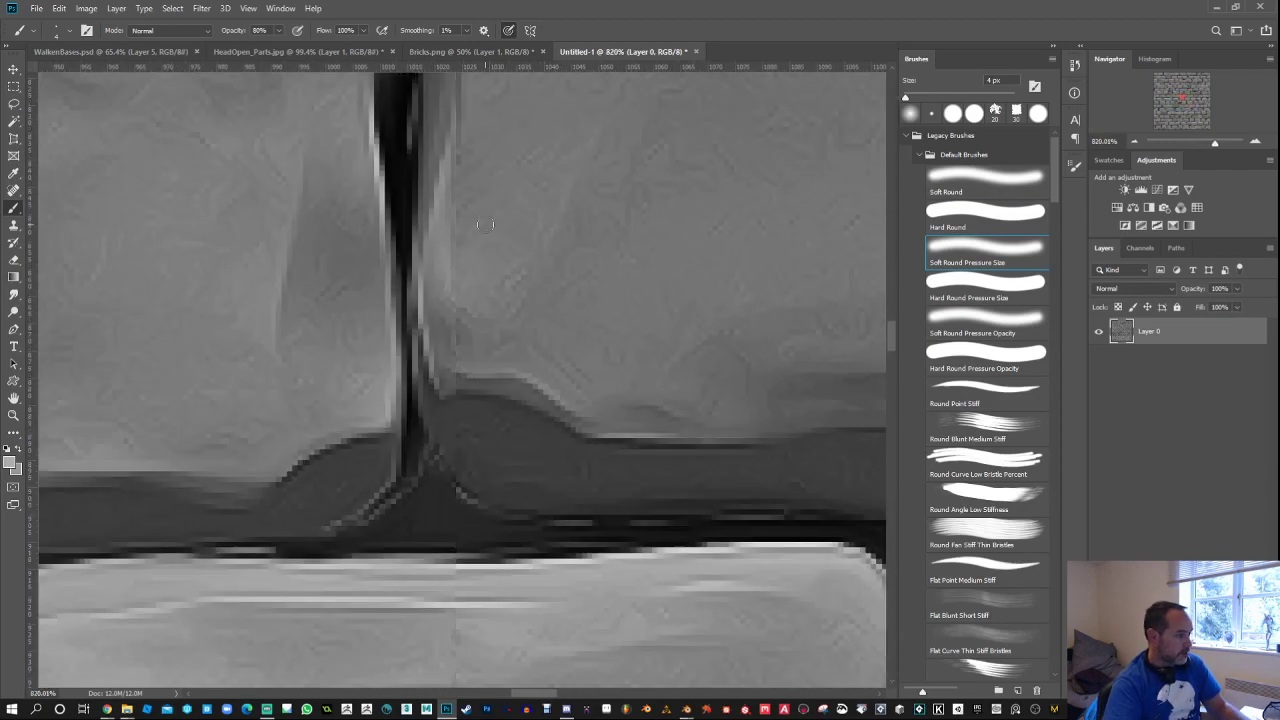
left_click_drag(548, 499, 563, 197)
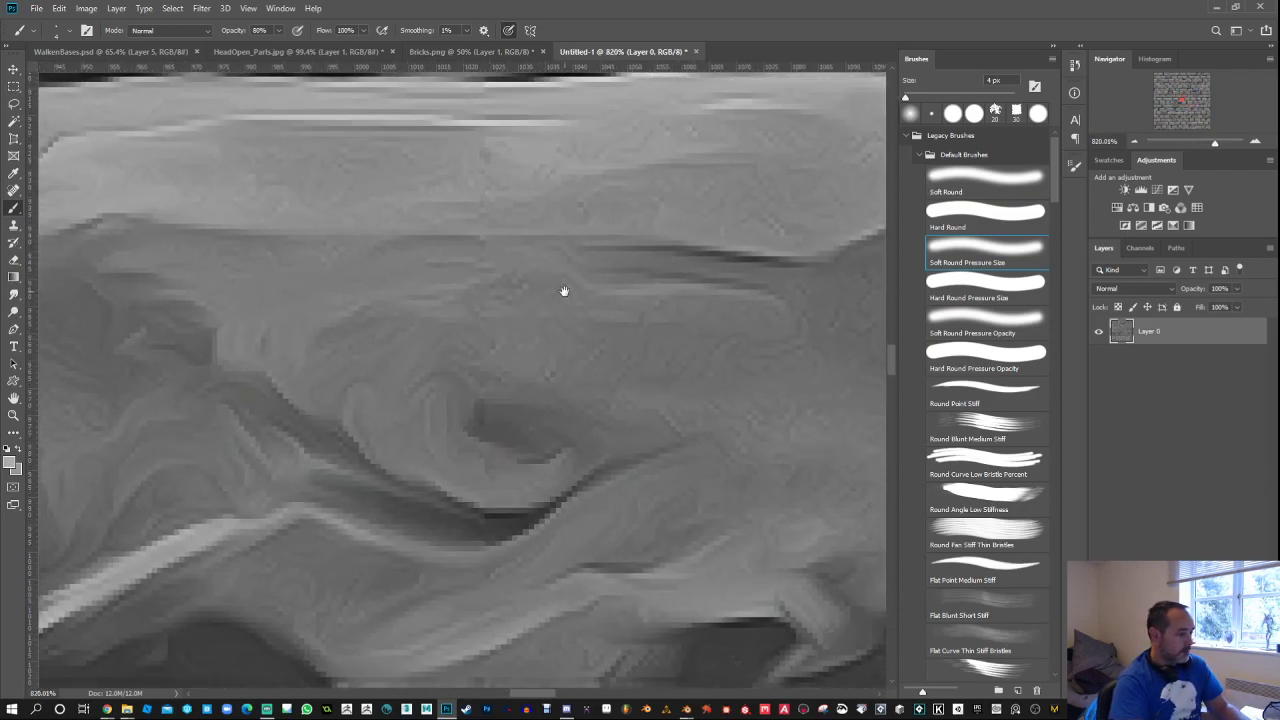
left_click(14, 294)
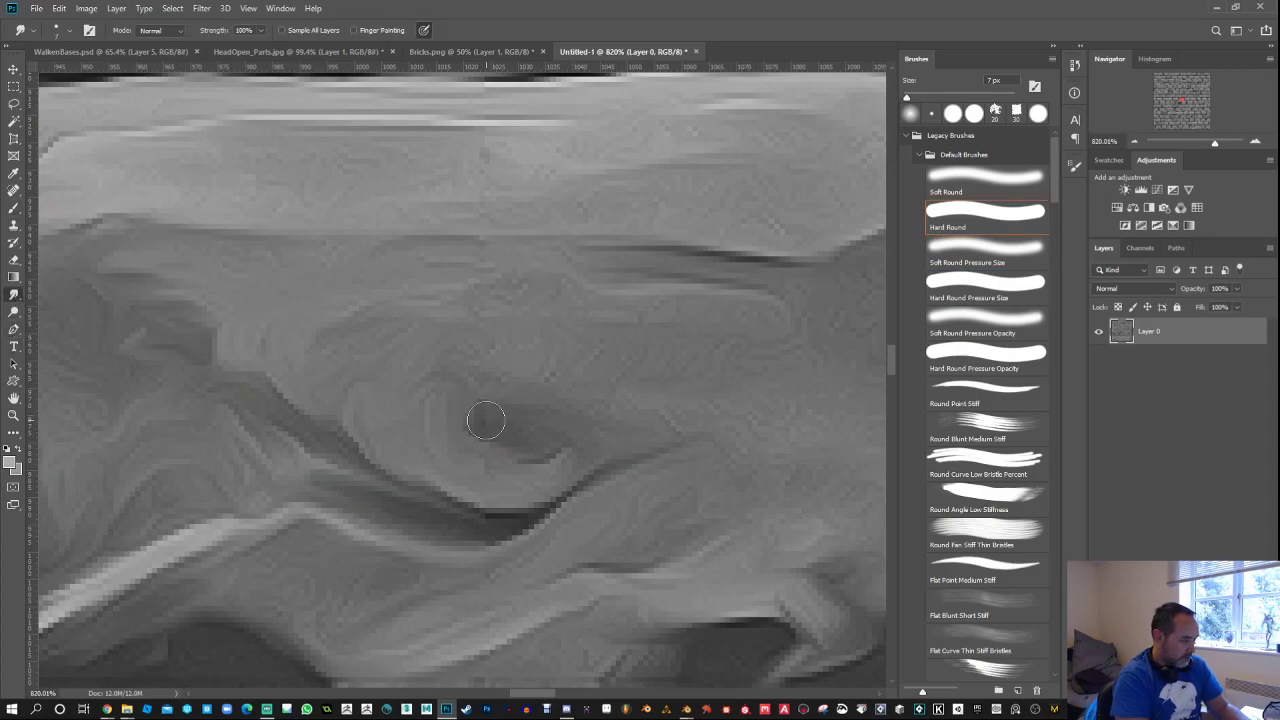
left_click_drag(486, 418, 472, 410)
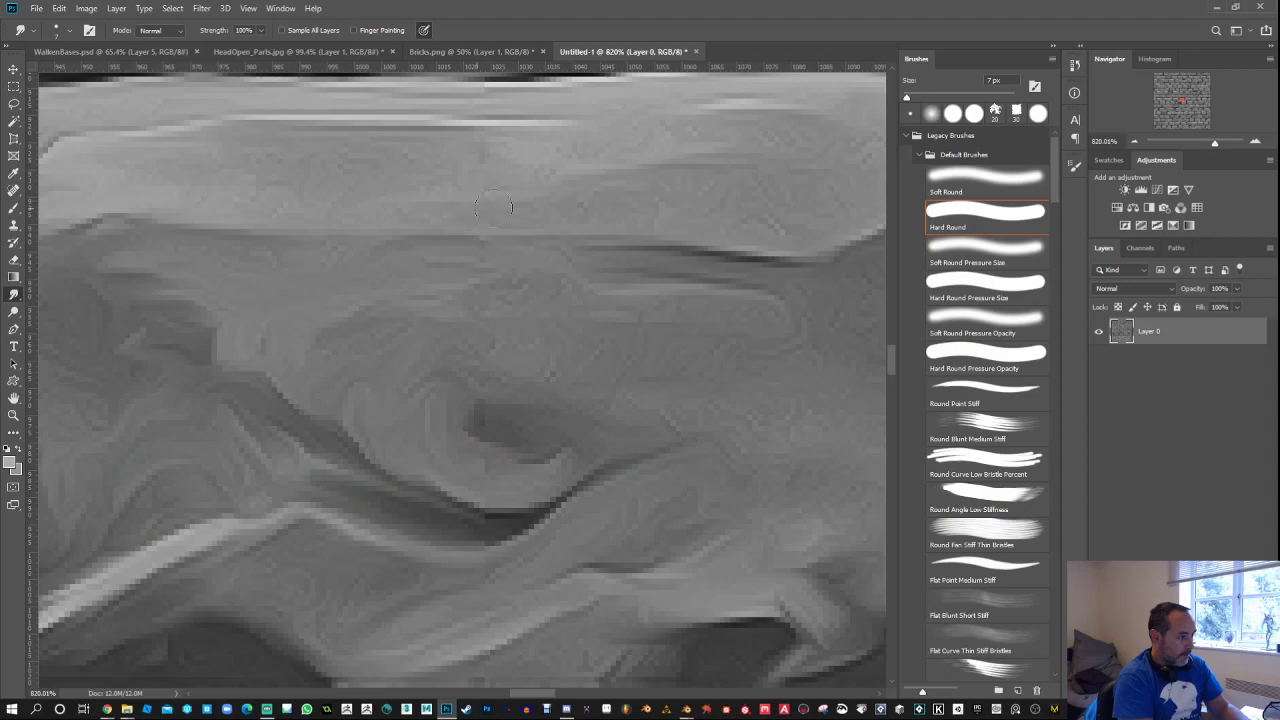
left_click_drag(550, 453, 535, 176)
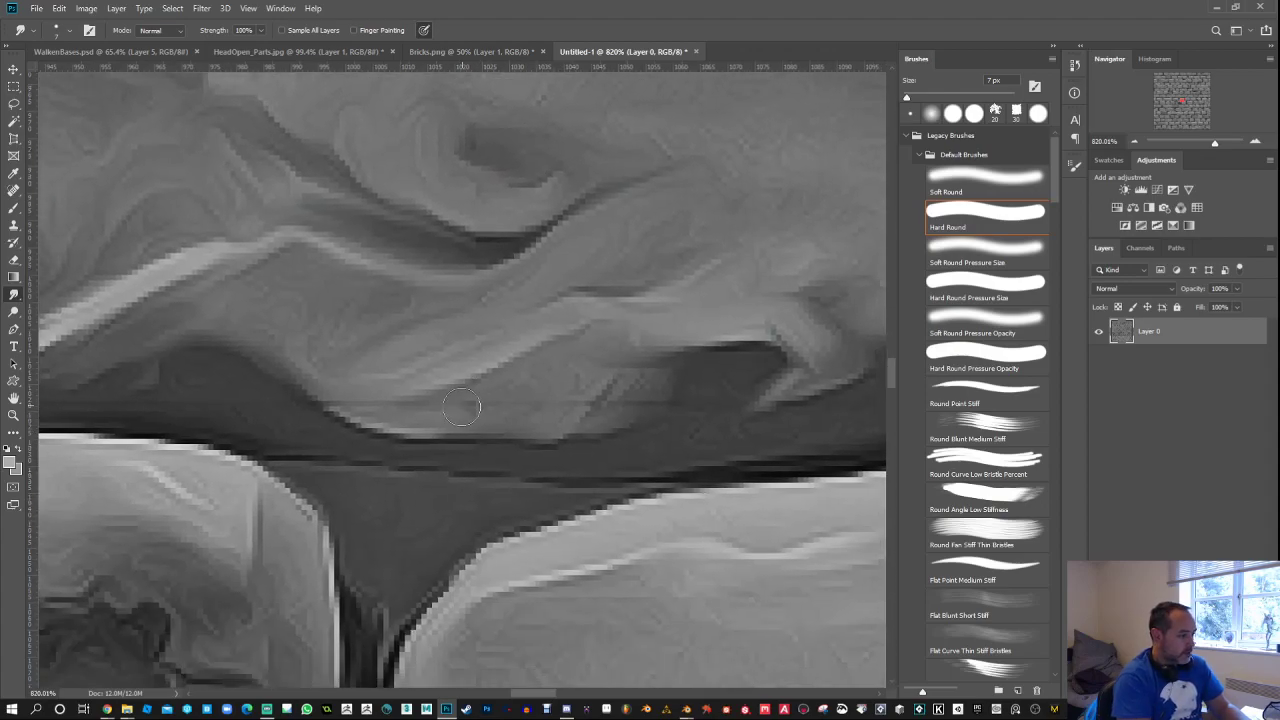
left_click_drag(722, 426, 637, 399)
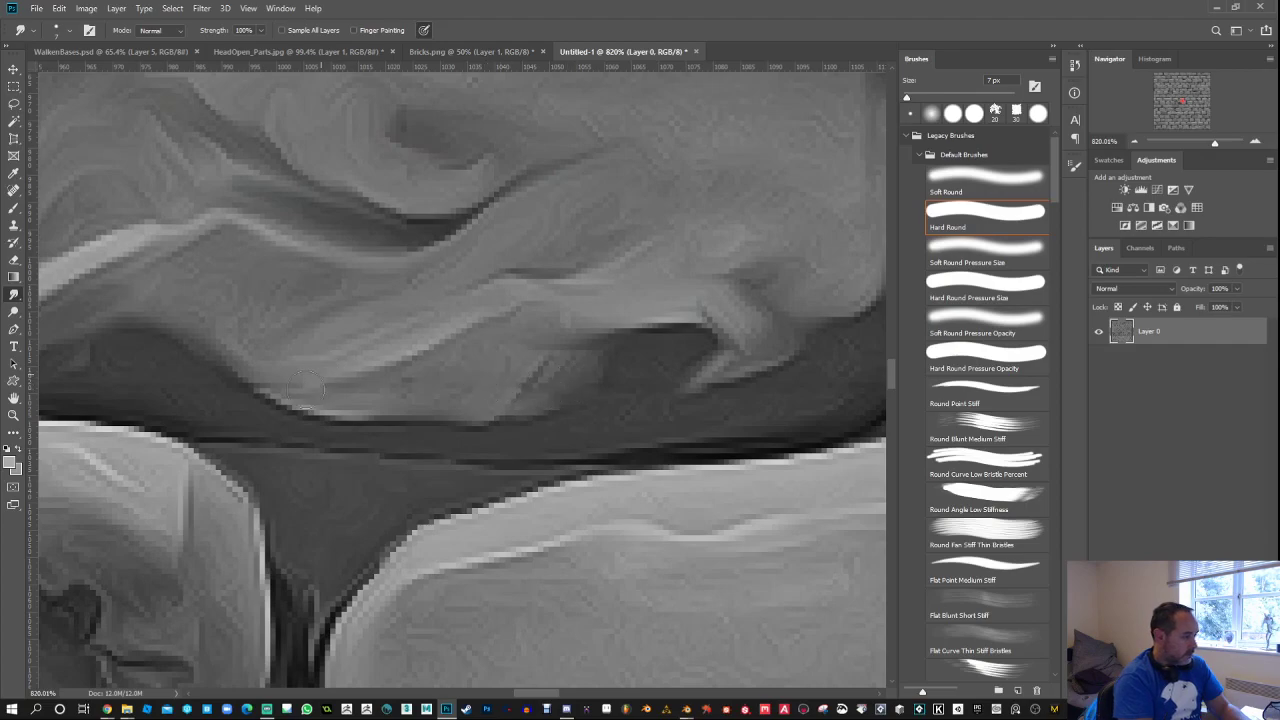
left_click_drag(256, 389, 603, 404)
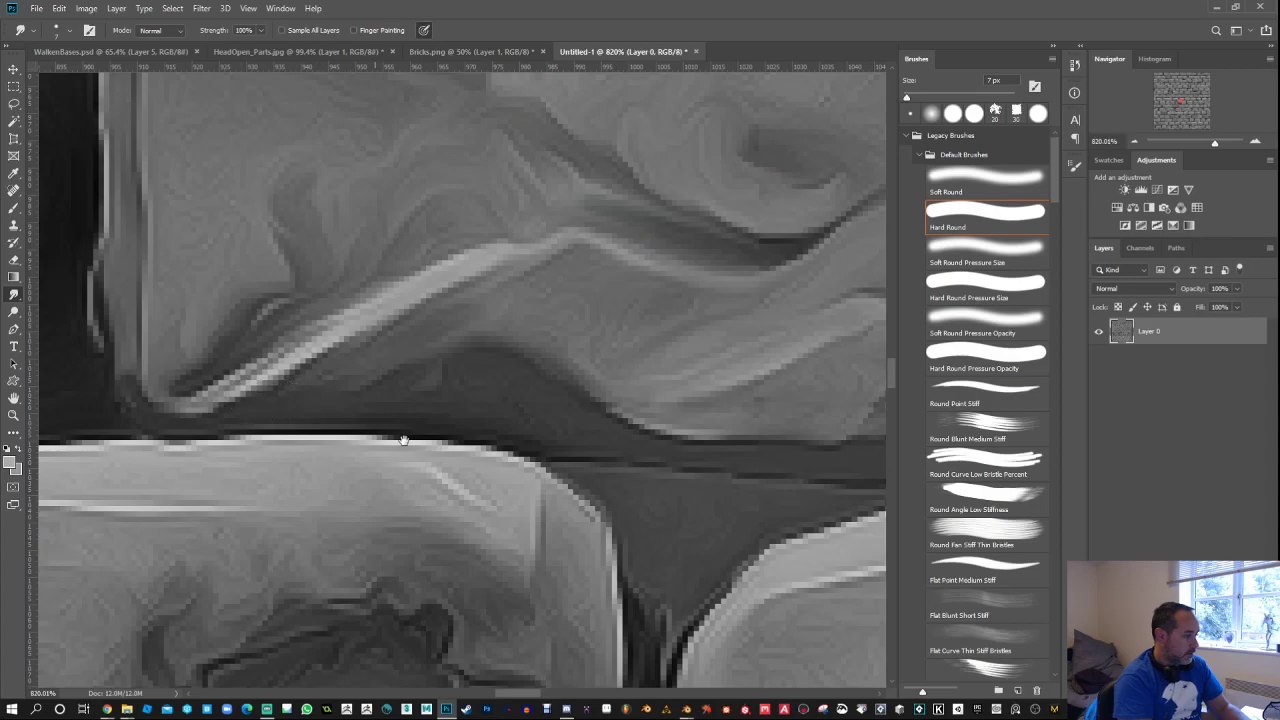
Step: Follow the horizontal seam rightwards from the central brick along the next mortar joints, blending hard edges with the Smudge tool
mouse_move(600, 436)
left_mouse_down()
mouse_move(423, 277)
mouse_move(216, 366)
left_mouse_up()
left_click_drag(644, 343, 443, 363)
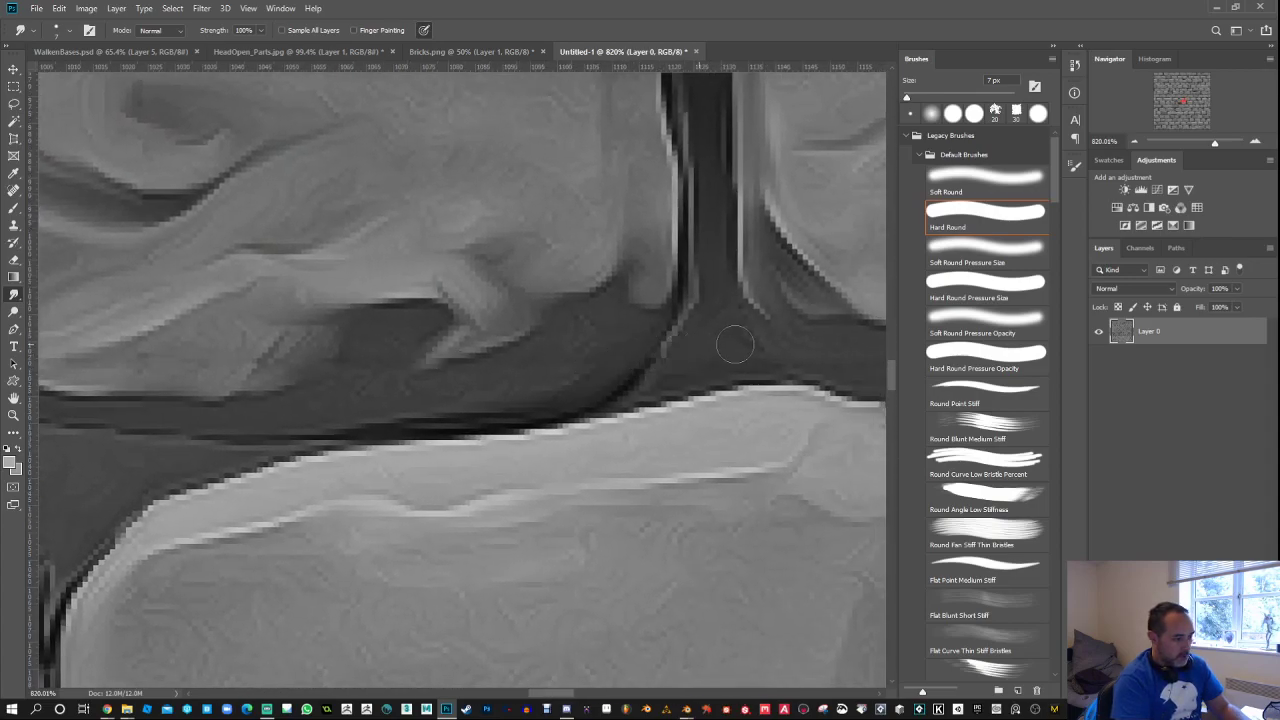
left_click_drag(731, 337, 414, 343)
left_click_drag(640, 349, 428, 362)
left_click_drag(689, 311, 423, 348)
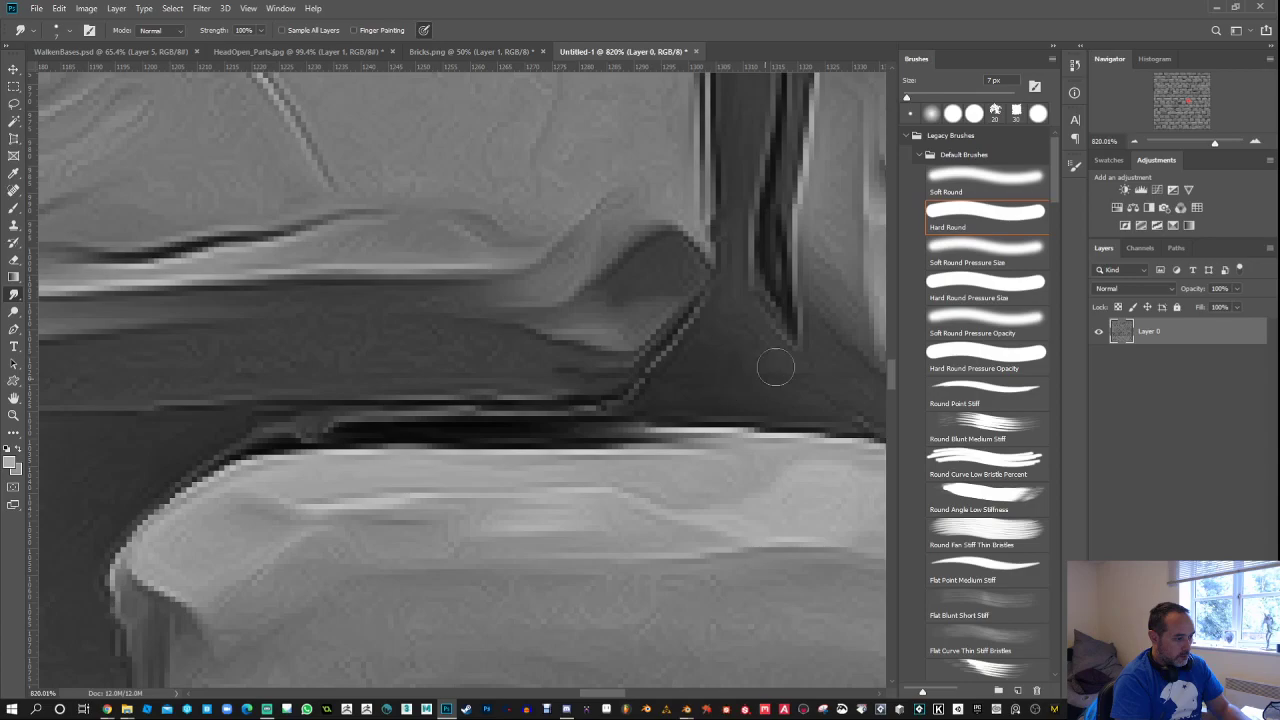
left_click_drag(760, 385, 518, 383)
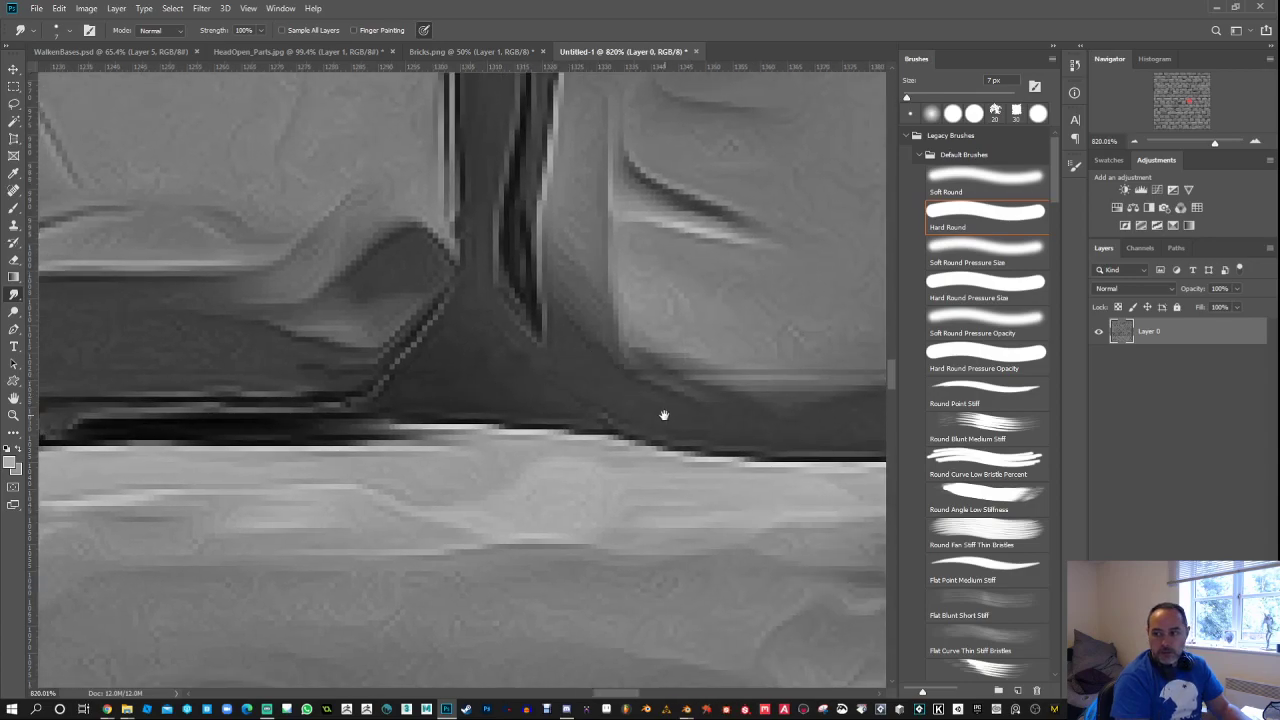
left_click_drag(663, 414, 531, 406)
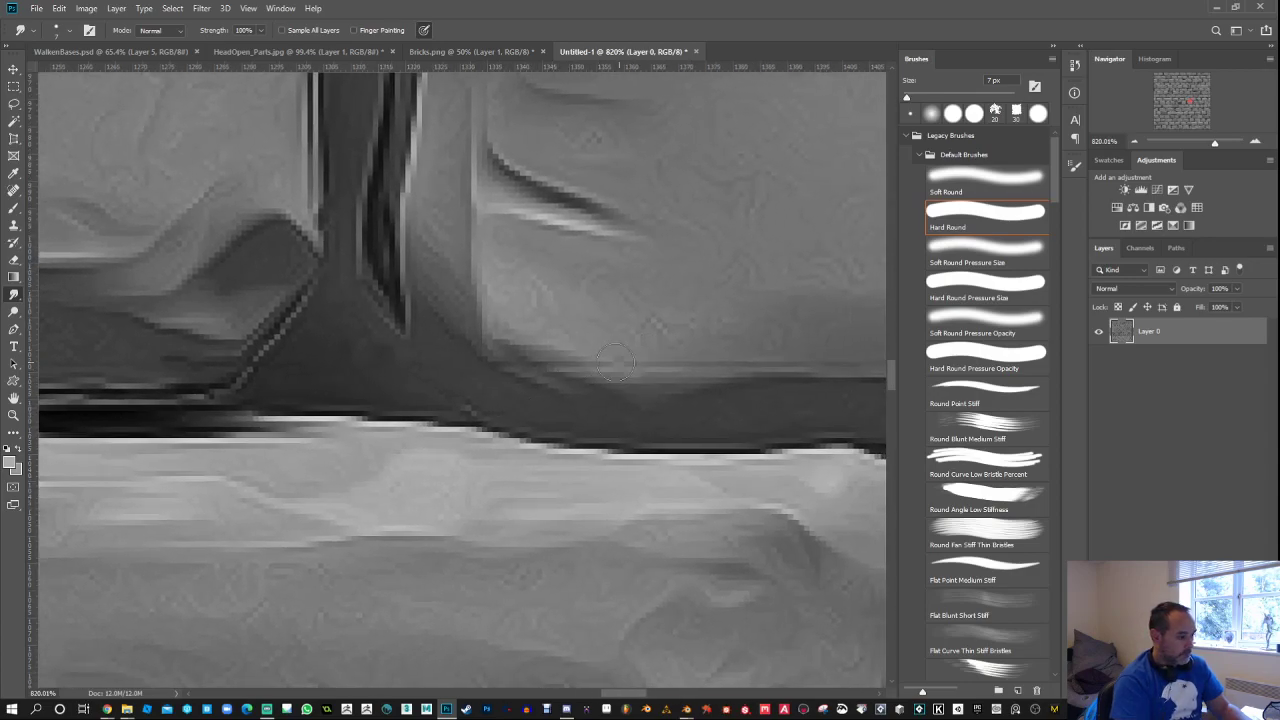
left_click_drag(697, 365, 529, 357)
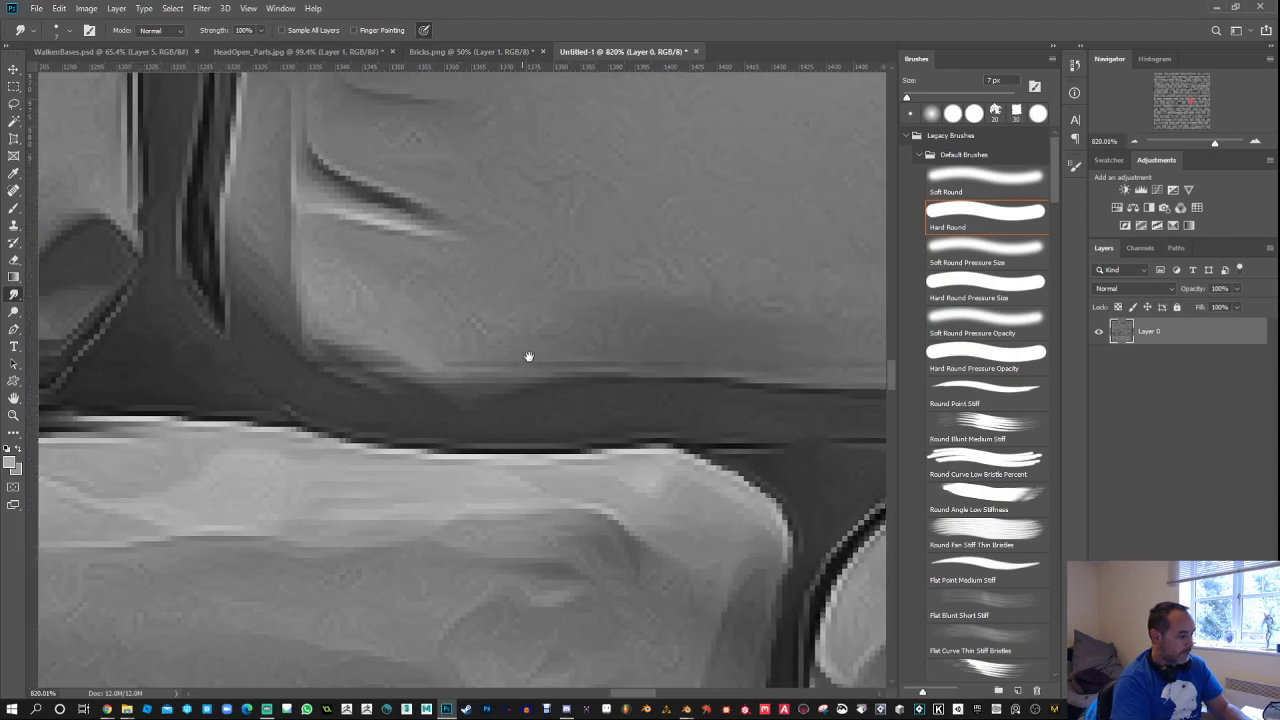
Step: Lower the Smudge strength to 80% and blend the seam along the lower edges of the next bricks to the right
key("8")
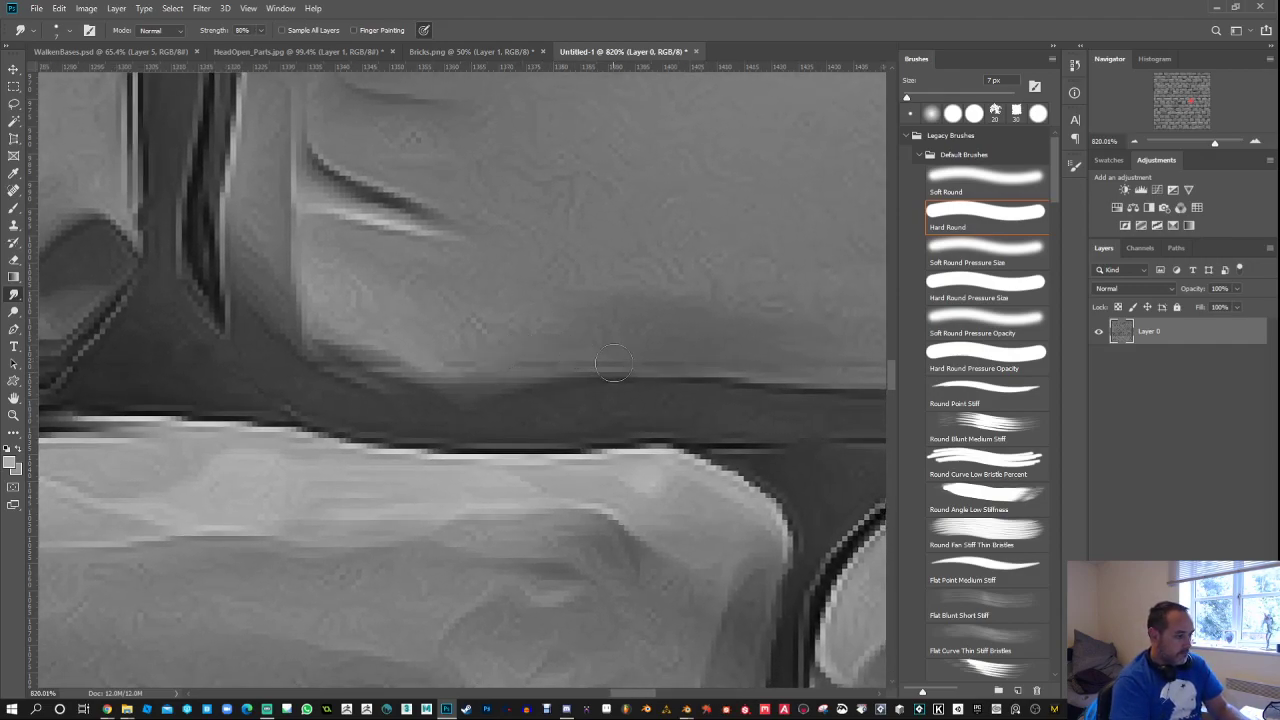
left_click_drag(645, 369, 418, 388)
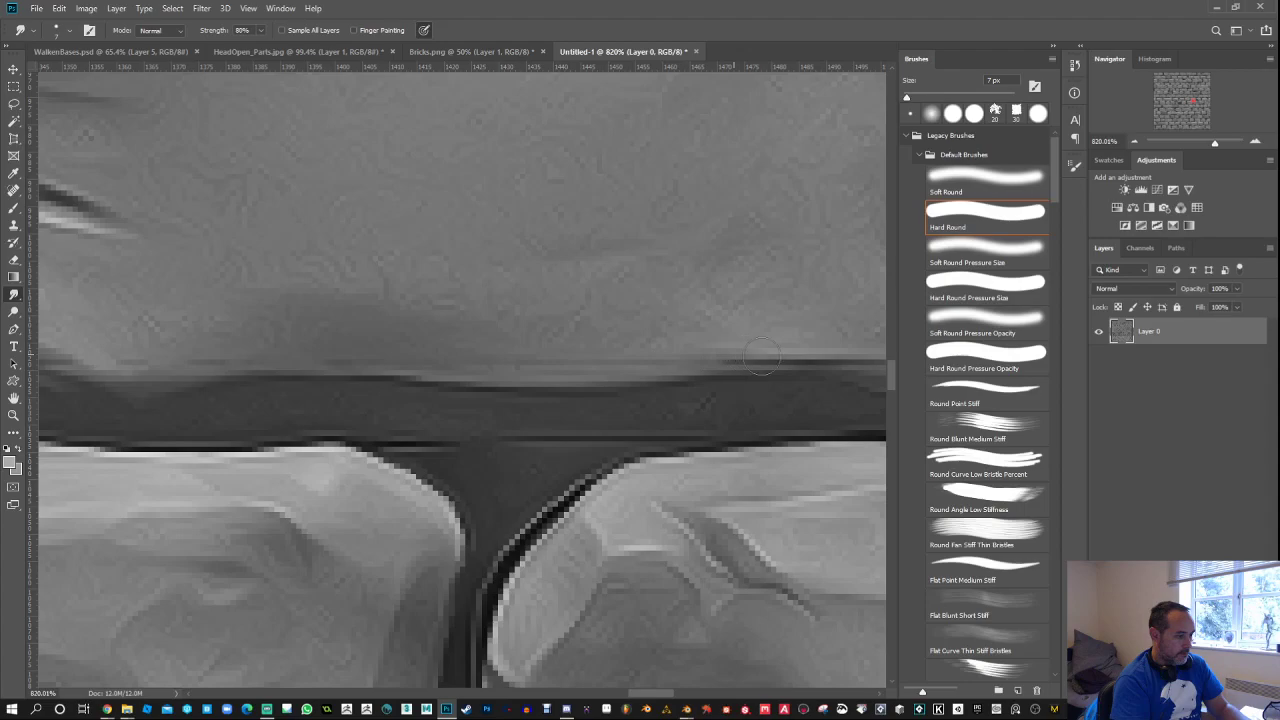
left_click_drag(792, 388, 474, 416)
left_click_drag(639, 376, 557, 374)
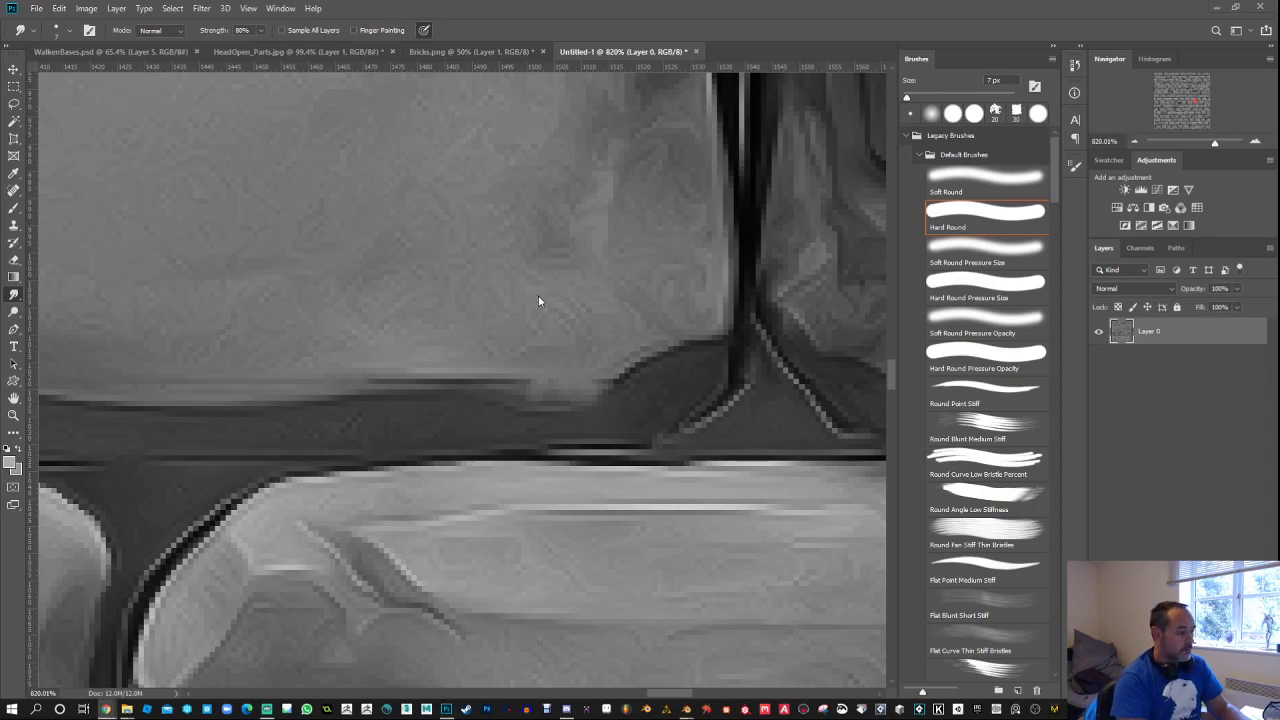
left_click(655, 360)
left_click_drag(655, 360, 262, 341)
left_click_drag(508, 349, 310, 325)
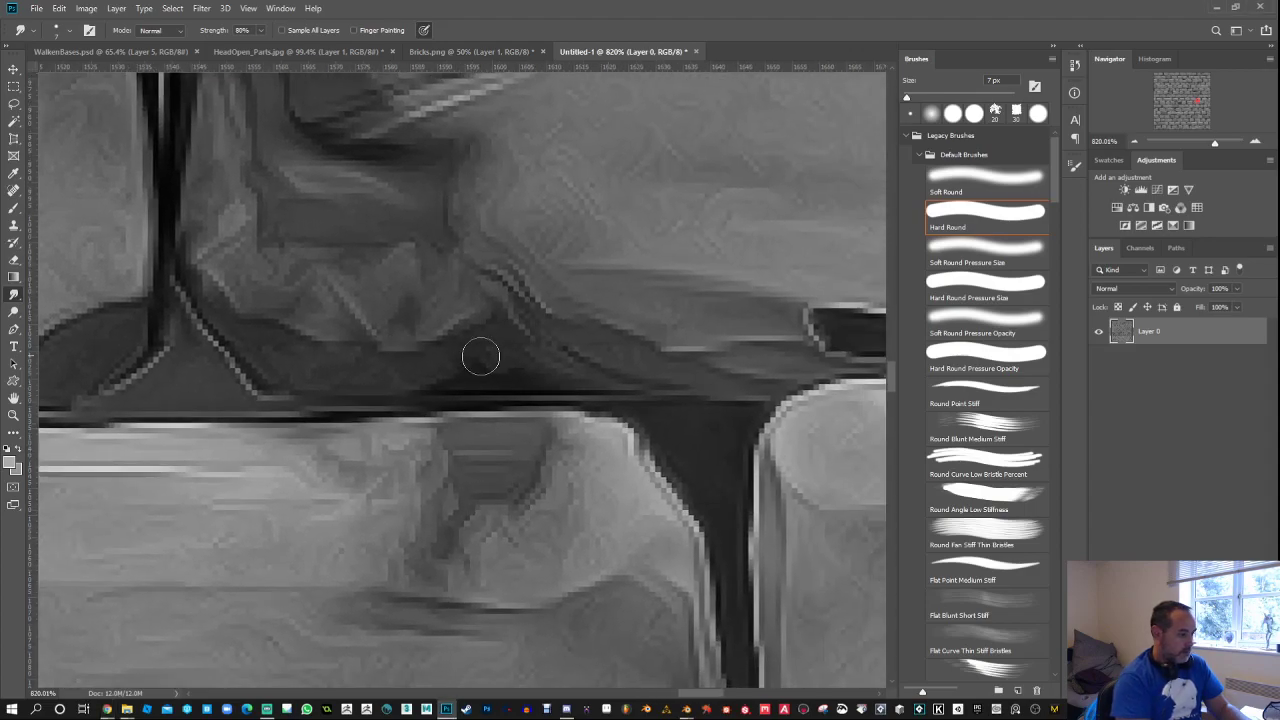
Step: Smudge the brick's lower corner beside the wide mortar gap and continue blending the seam towards the texture's right edge
left_click_drag(751, 368, 463, 351)
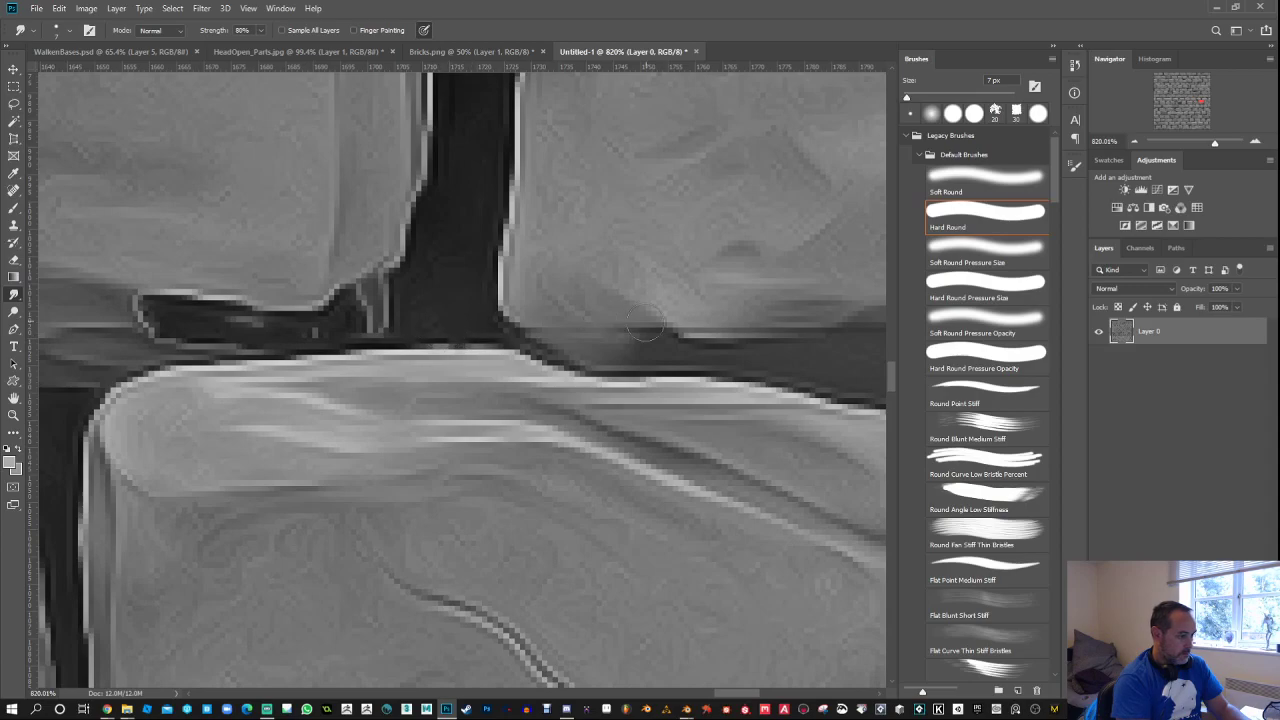
left_click_drag(646, 323, 625, 318)
mouse_move(705, 360)
left_mouse_down()
mouse_move(505, 295)
mouse_move(750, 284)
left_mouse_up()
left_click_drag(757, 336, 409, 334)
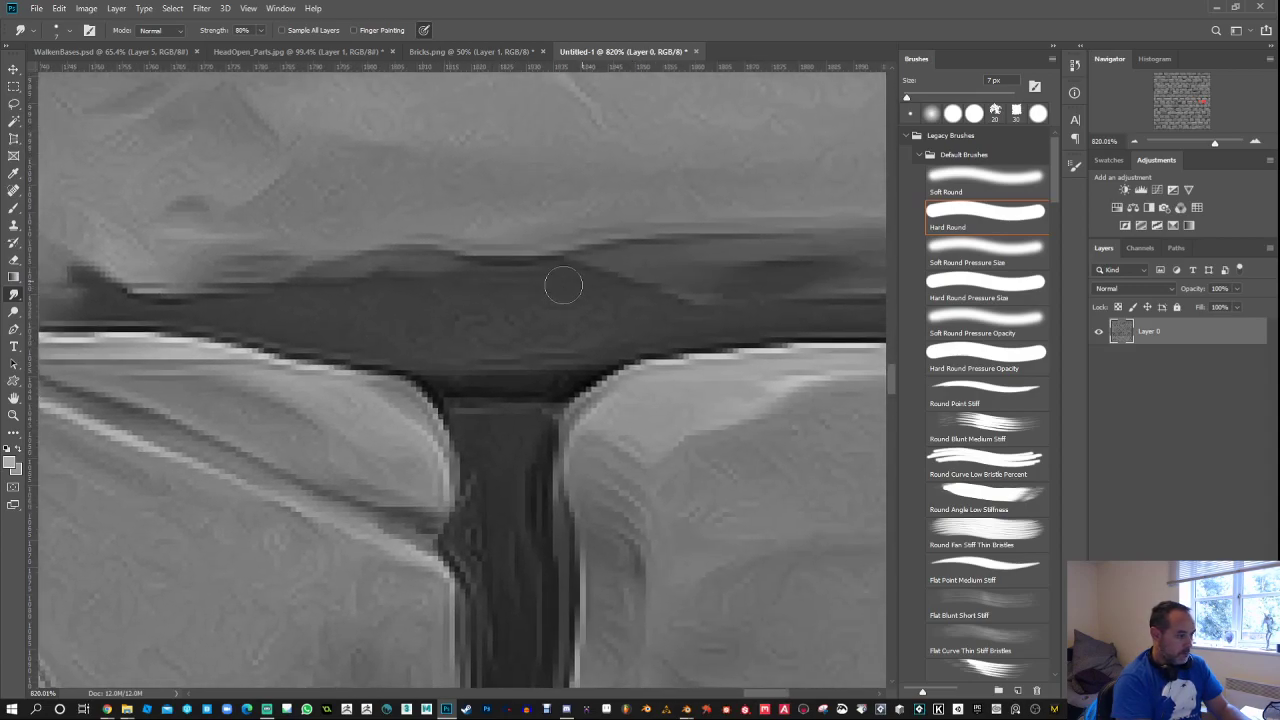
left_click_drag(726, 296, 466, 320)
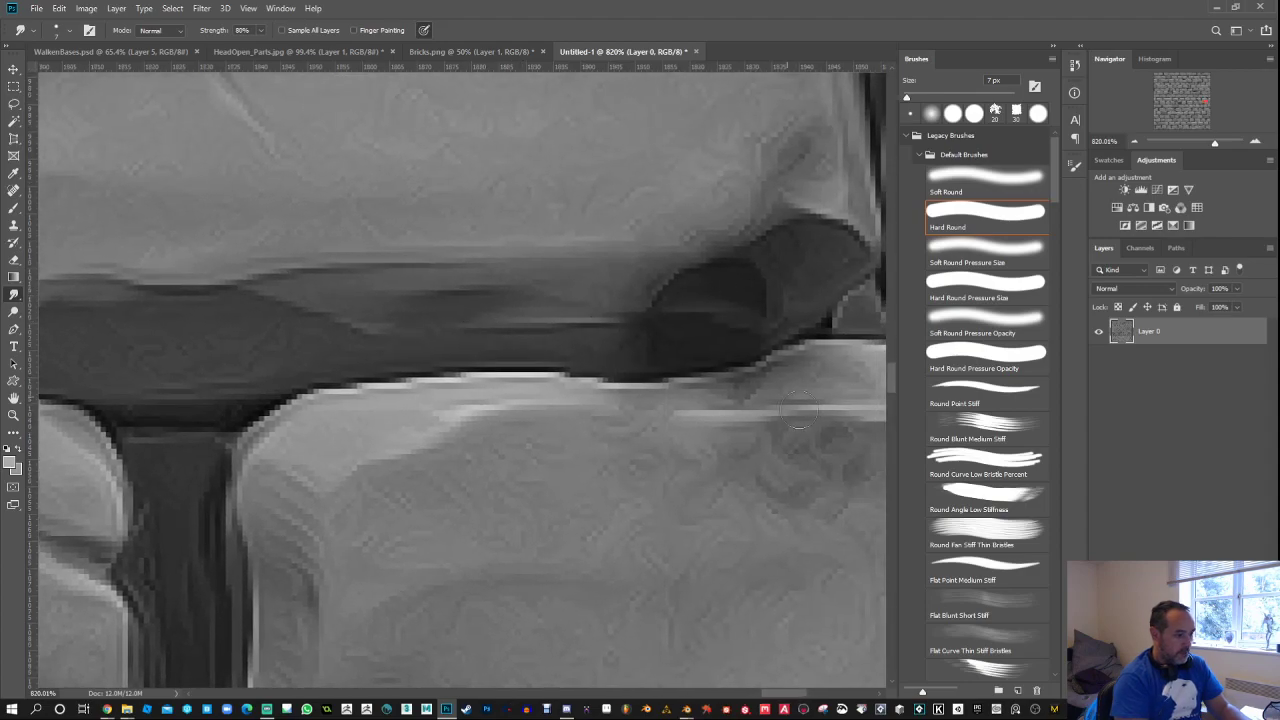
Step: Switch to the Spot Healing Brush and heal the vertical centre seam on the wide brick in the fourth row
key("ctrl+0")
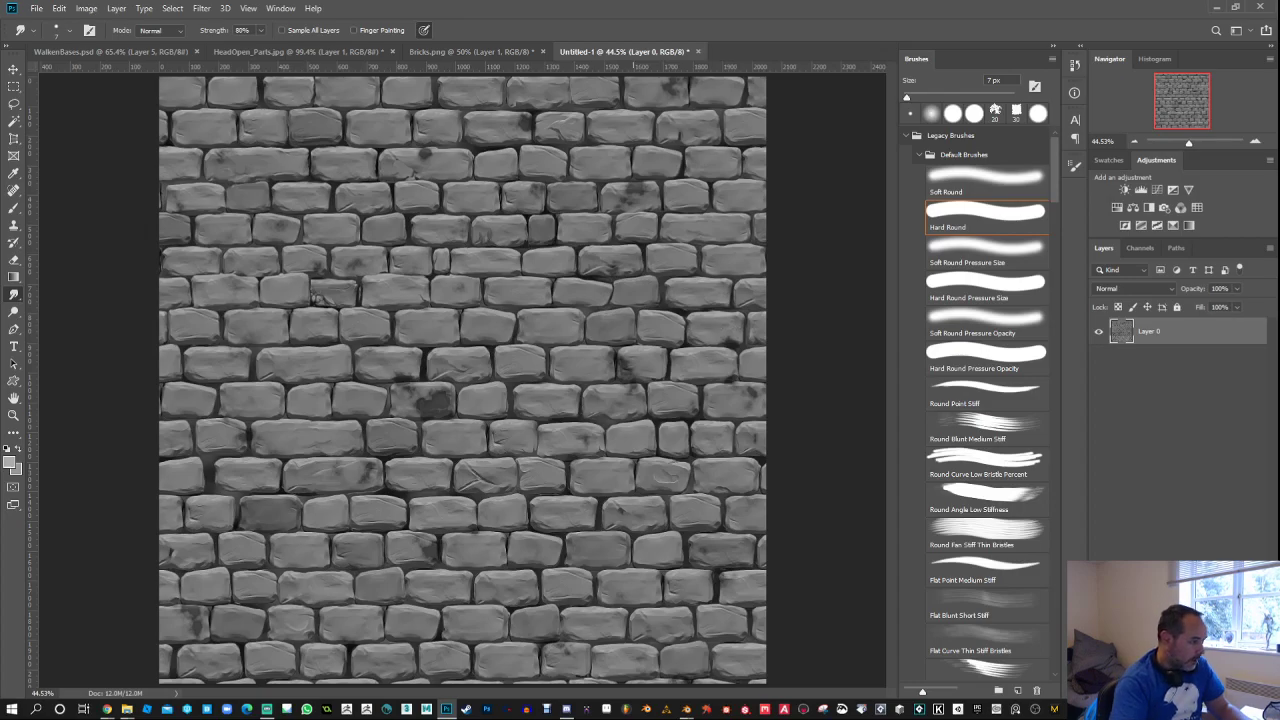
scroll(488, 222, "up", 2)
scroll(457, 205, "up", 12)
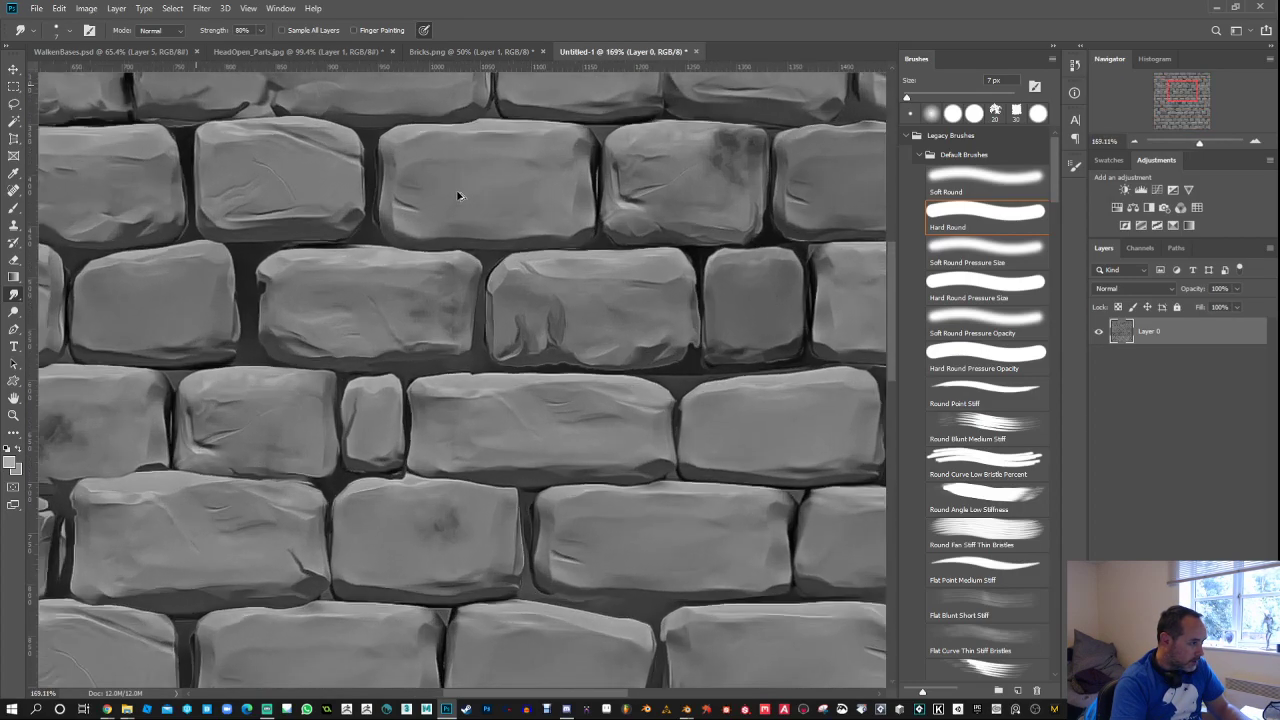
scroll(457, 193, "up", 1)
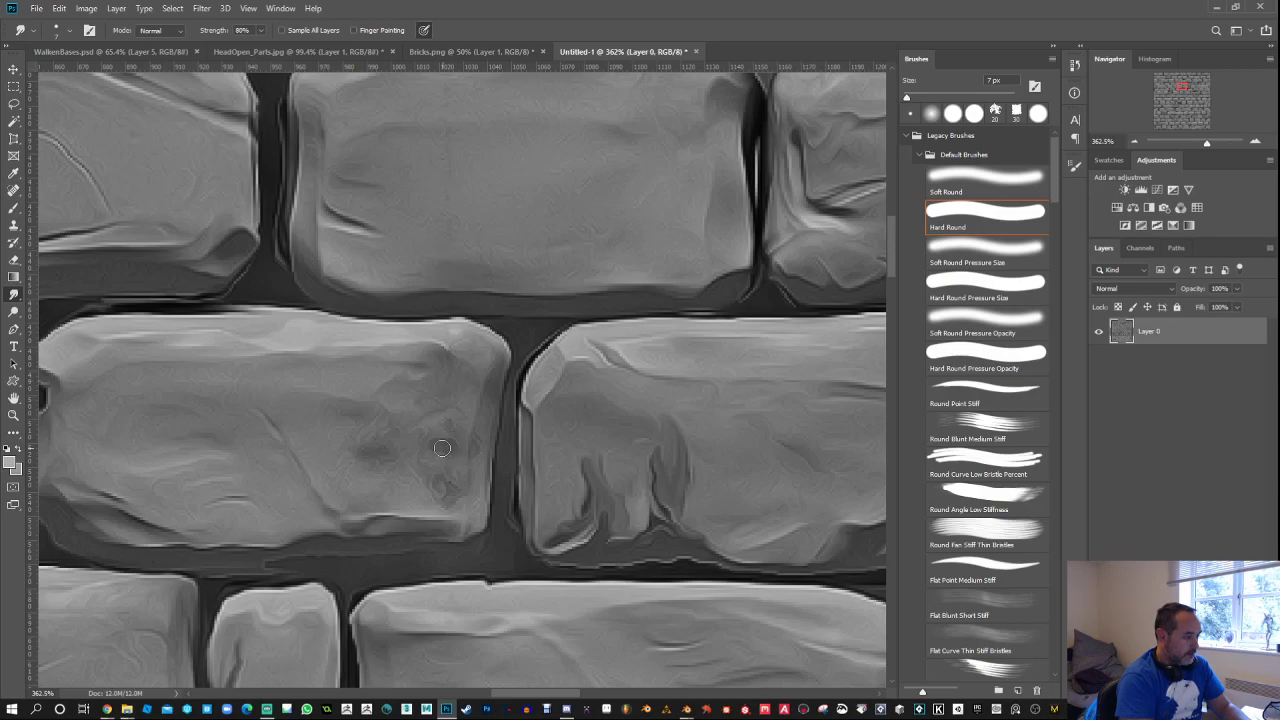
left_click_drag(480, 224, 457, 457)
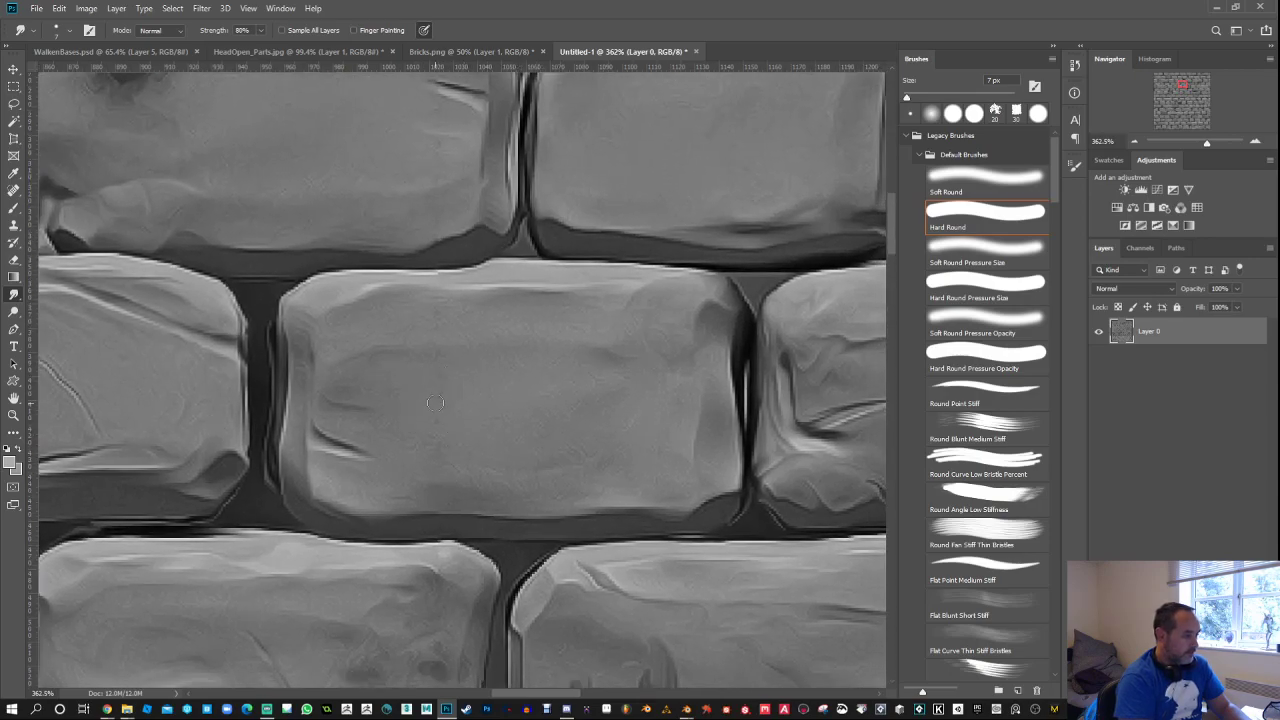
key("j")
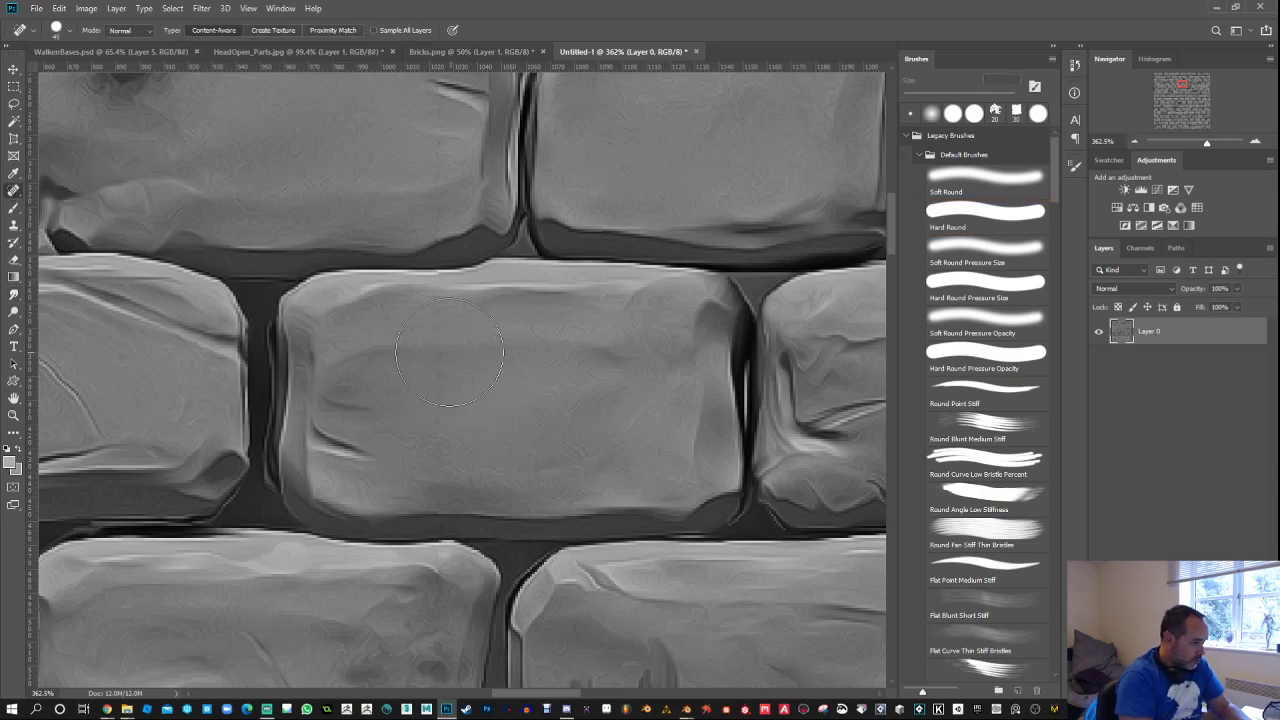
left_click(434, 309)
Step: Heal the vertical centre seam across the third-row brick, from its lower edge up past the short crack
scroll(440, 300, "up", 3)
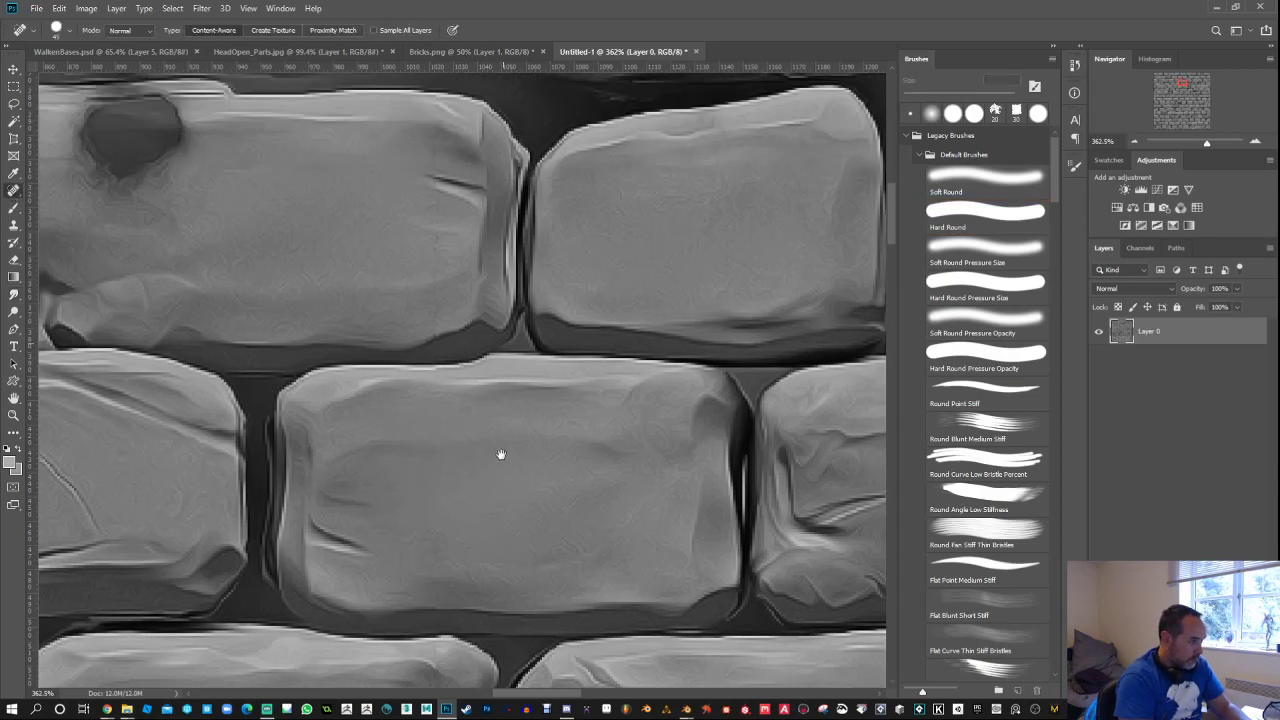
left_click(437, 262)
left_click(438, 329)
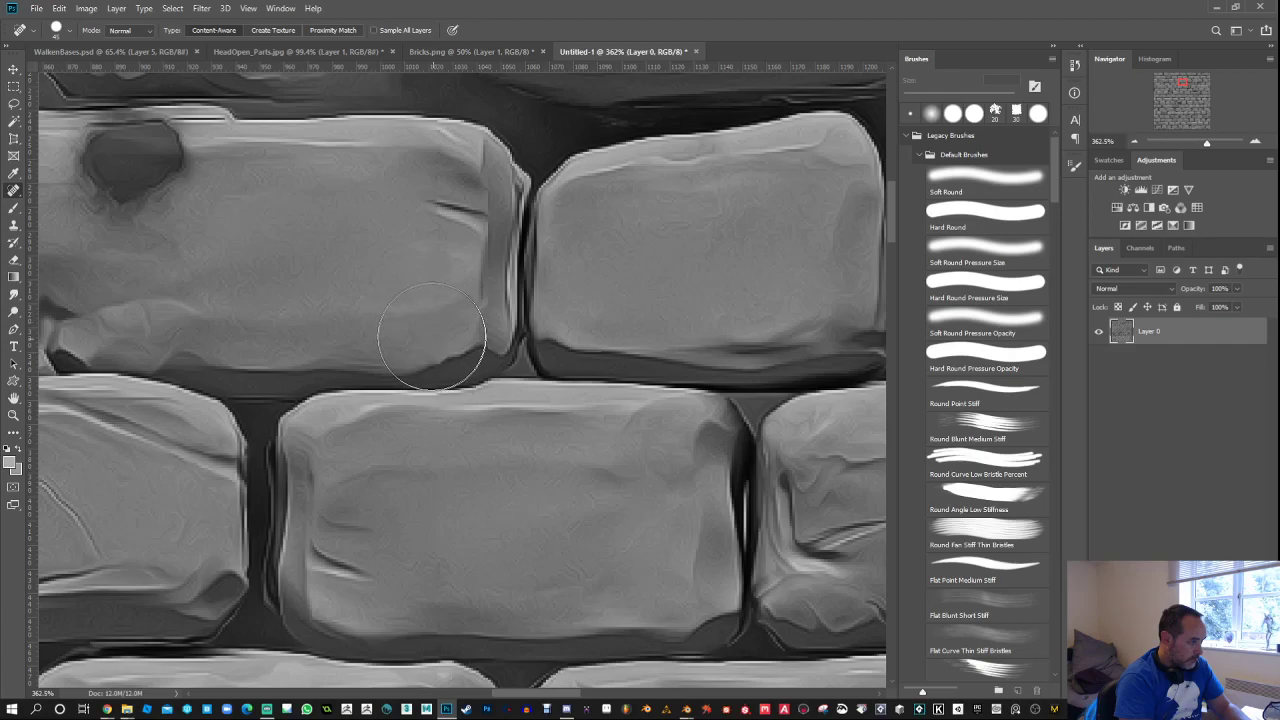
left_click(432, 304)
left_click(434, 230)
left_click(432, 214)
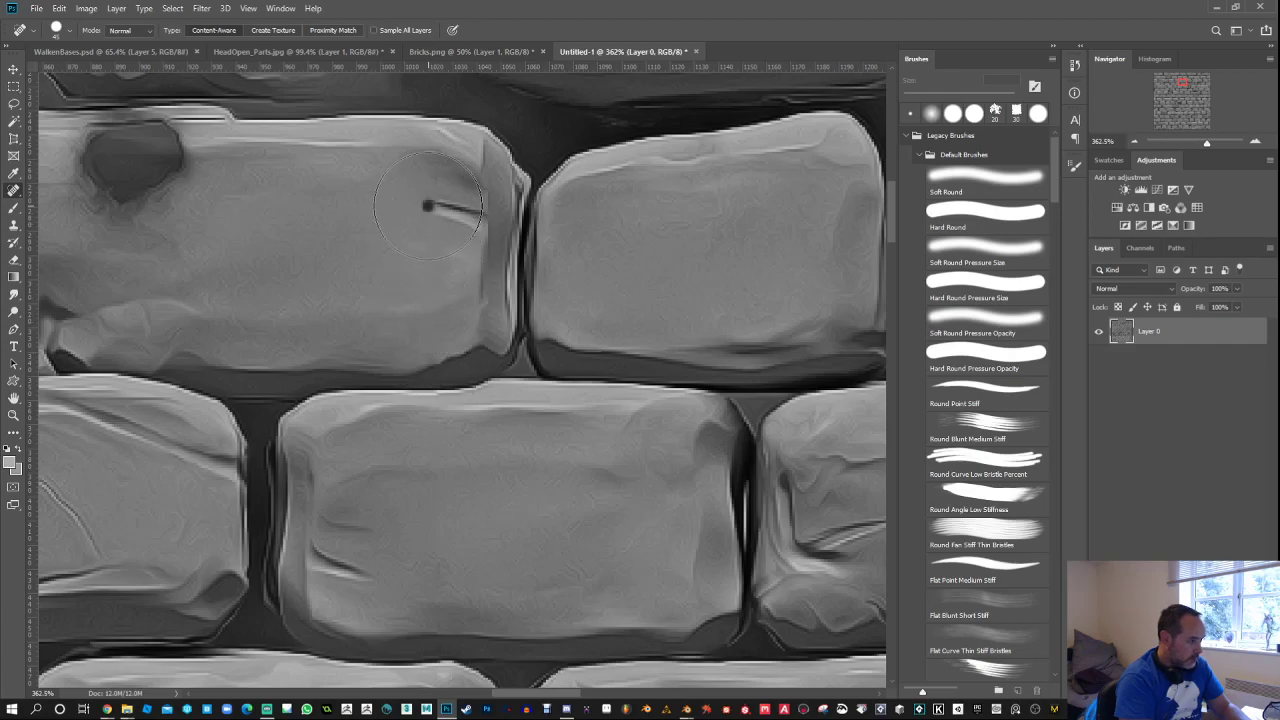
left_click(436, 183)
left_click(437, 164)
Step: Continue healing the seam through the mortar above the third row and the gap between the second-row bricks
scroll(450, 290, "up", 3)
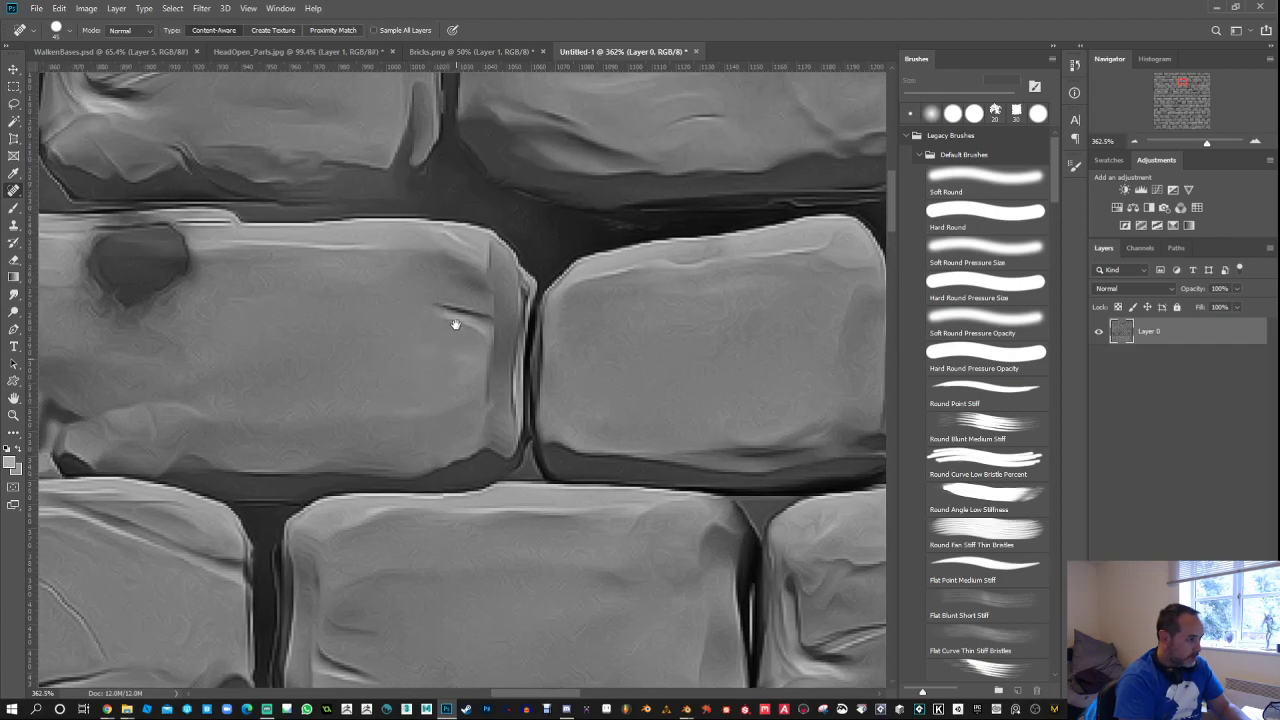
left_click(443, 224)
scroll(486, 210, "up", 4)
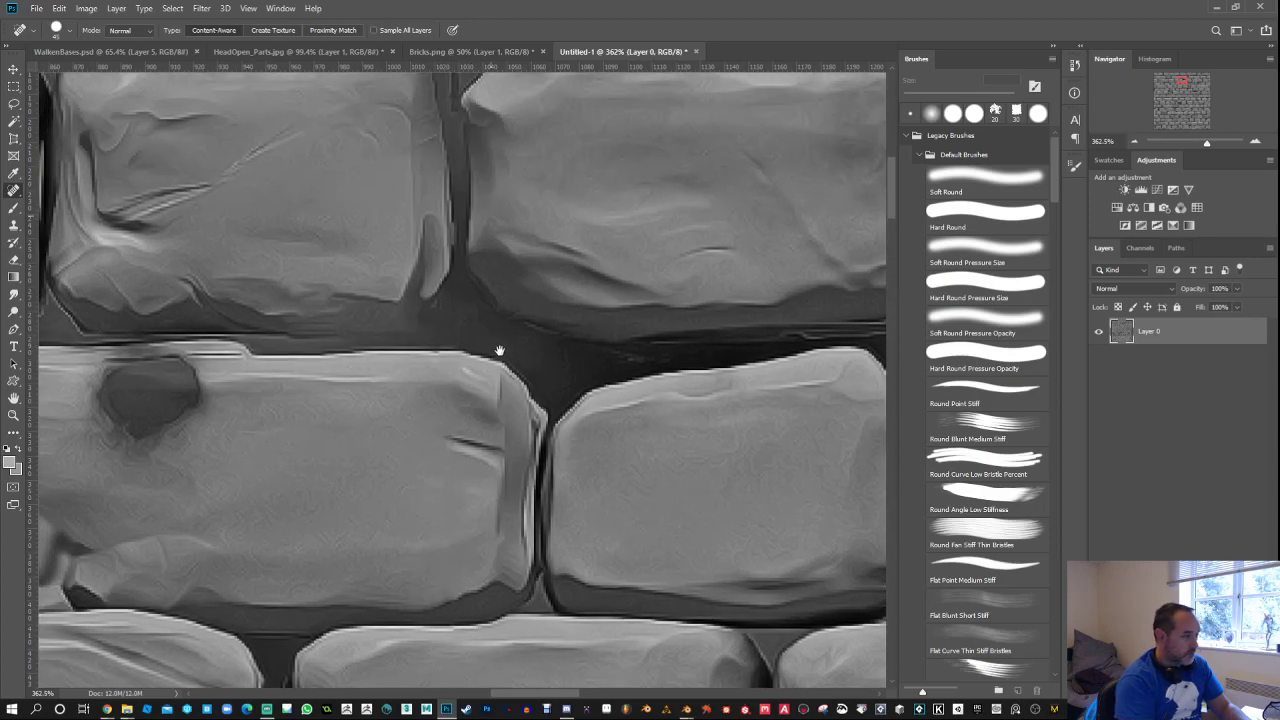
left_click(450, 300)
scroll(470, 280, "up", 2)
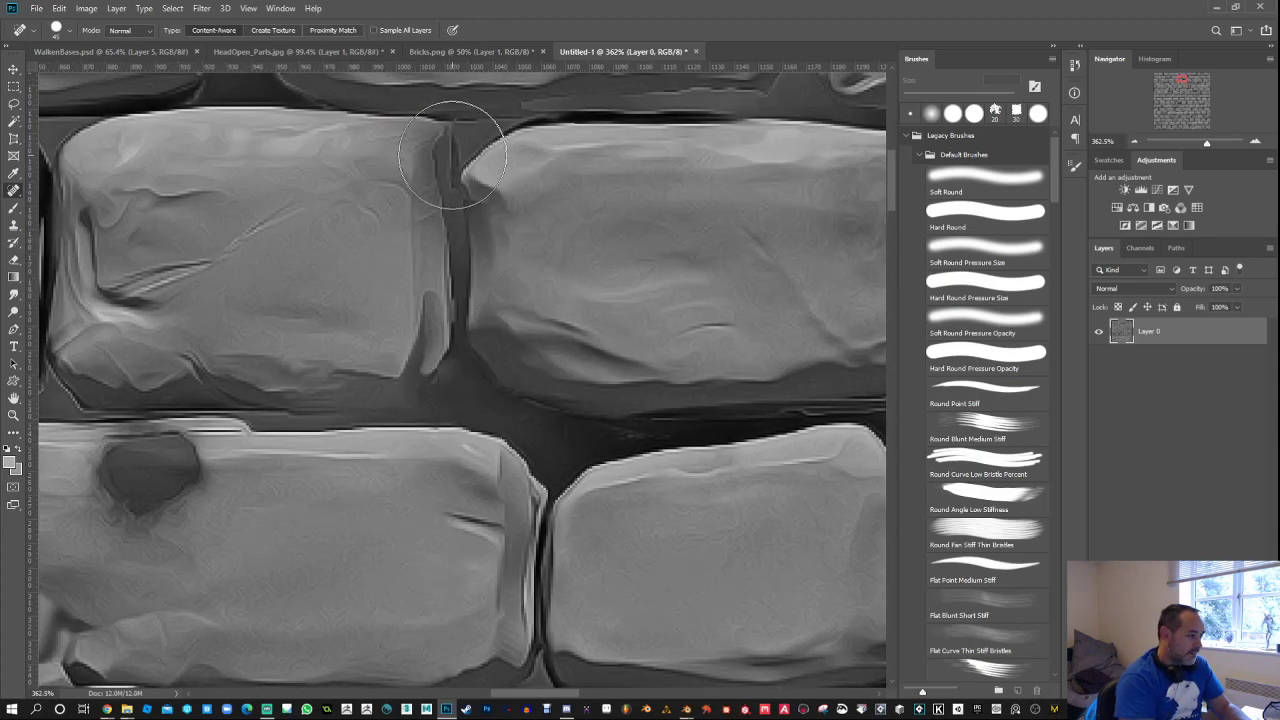
left_click(453, 156)
left_click(452, 186)
Step: Reduce the healing brush size to 10 and heal the centre seam up to the top-row brick
scroll(460, 200, "up", 3)
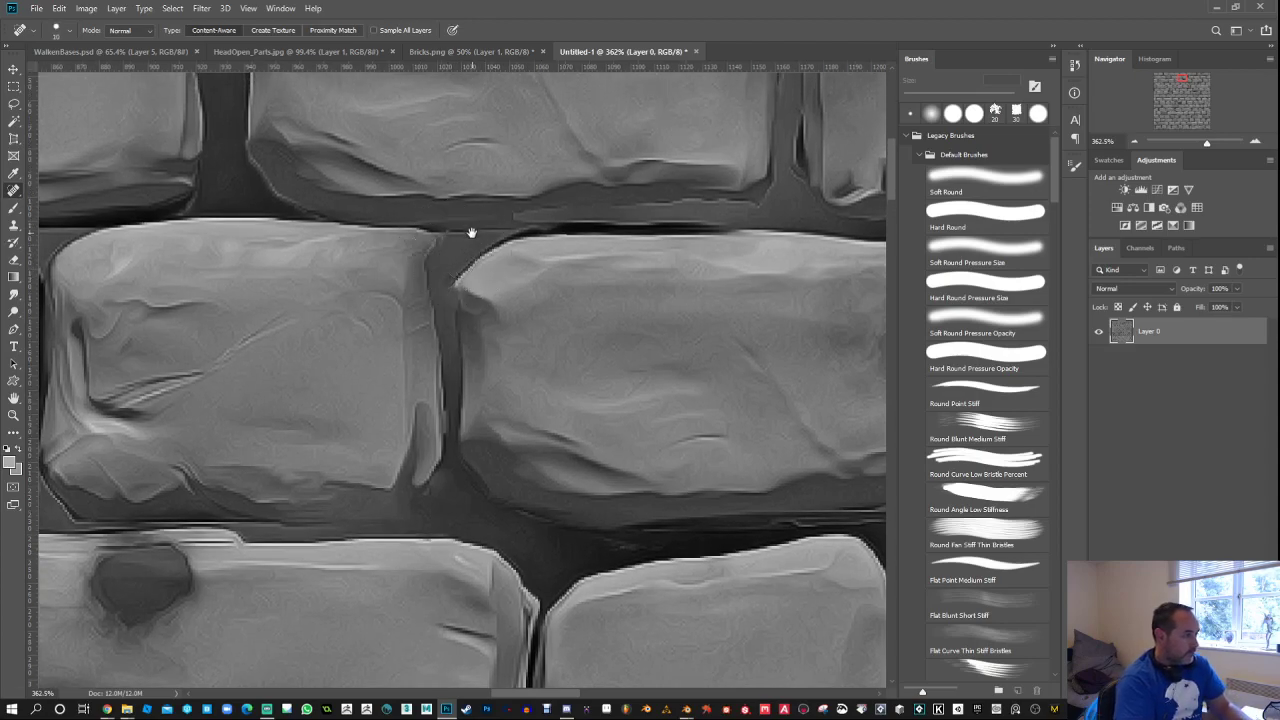
scroll(465, 240, "up", 3)
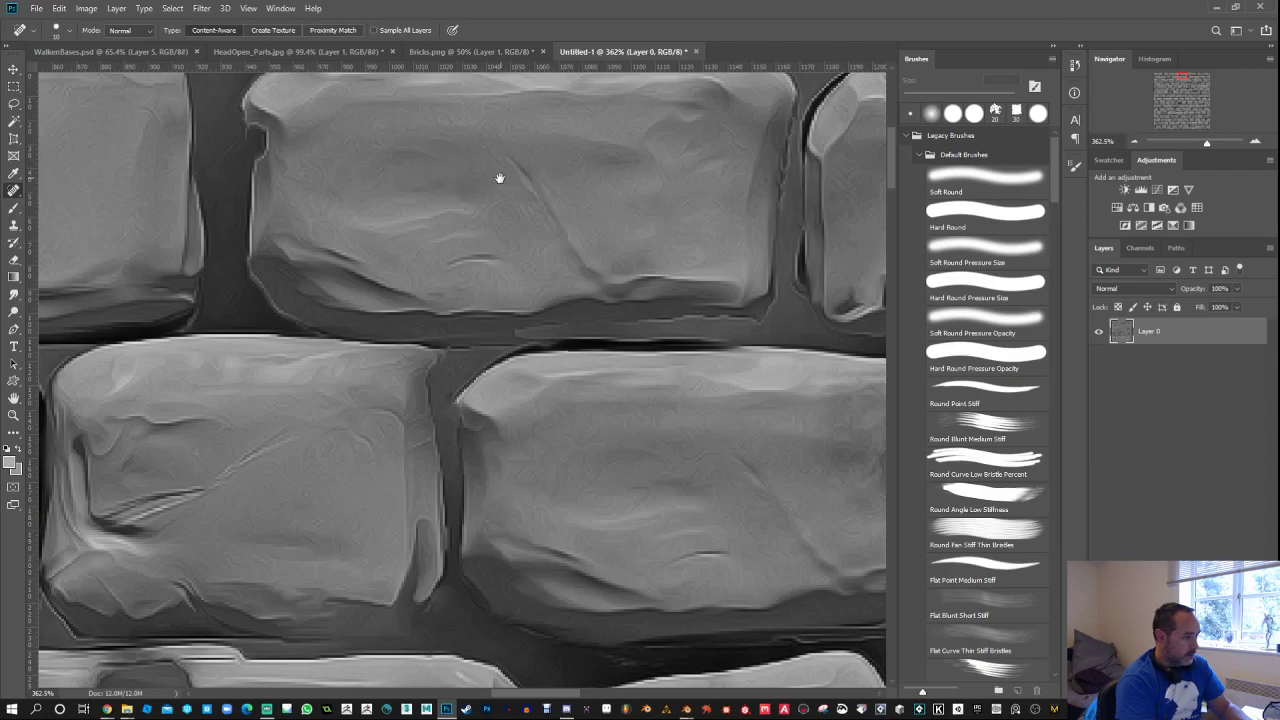
scroll(499, 178, "up", 3)
left_click(440, 228)
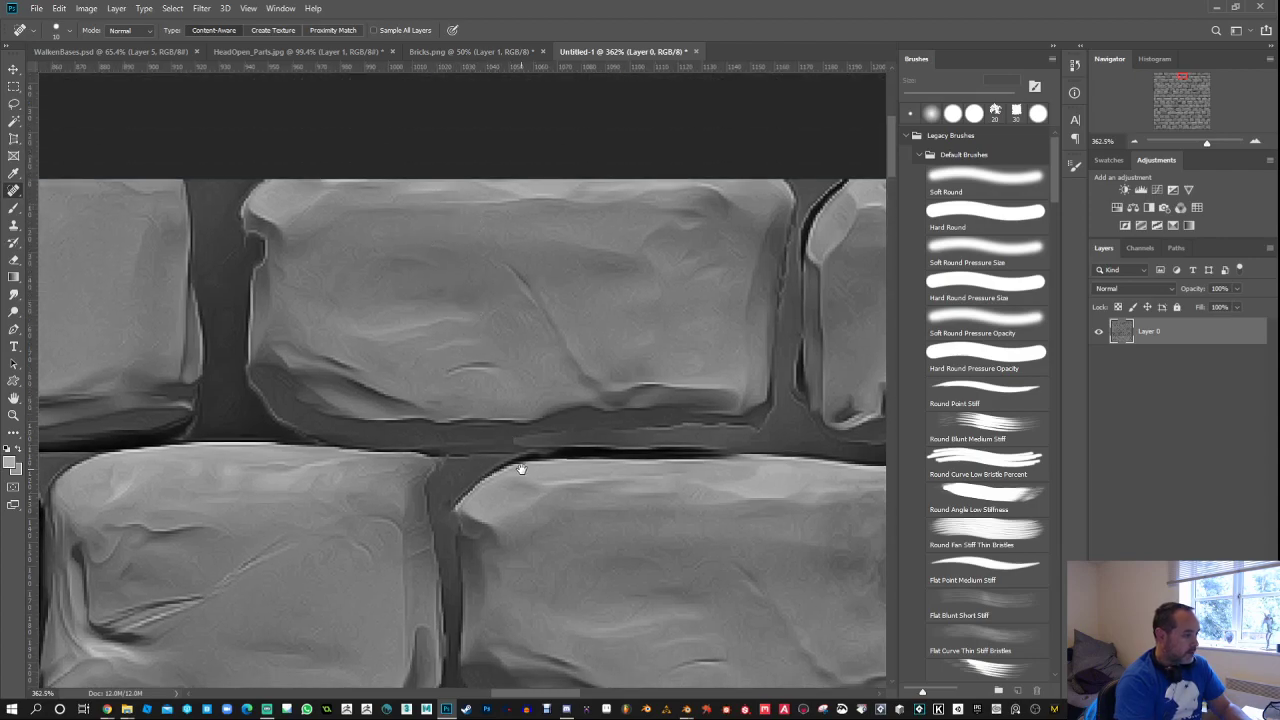
Step: Heal the vertical centre seam down the bricks from the fourth to the sixth row
scroll(520, 470, "down", 8)
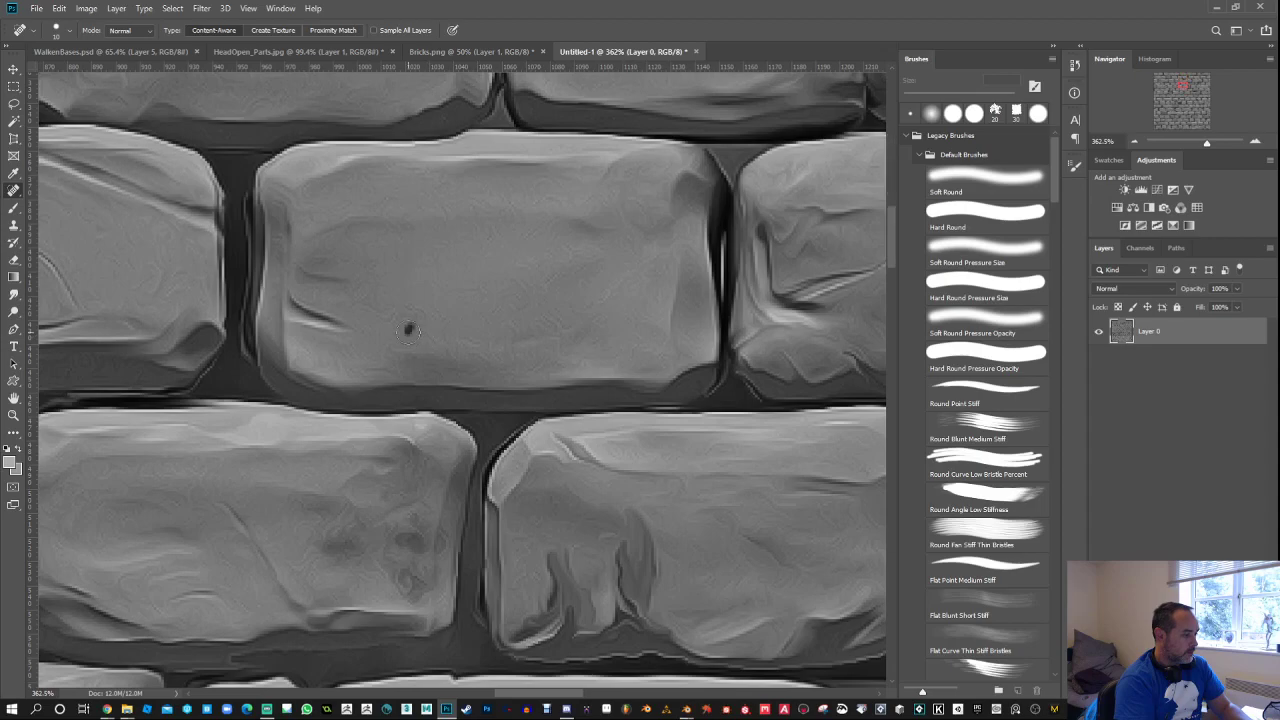
left_click_drag(408, 330, 378, 340)
left_click(413, 364)
left_click_drag(498, 341, 536, 184)
left_click_drag(521, 349, 506, 139)
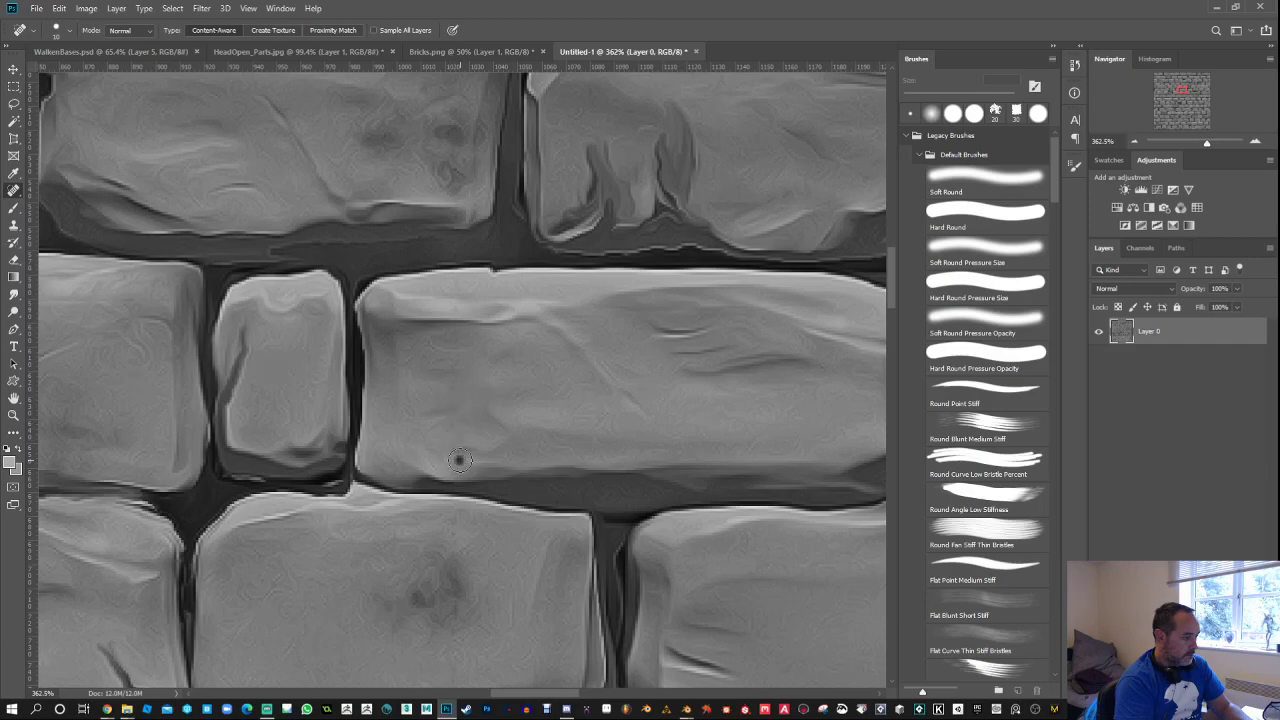
left_click_drag(459, 460, 486, 275)
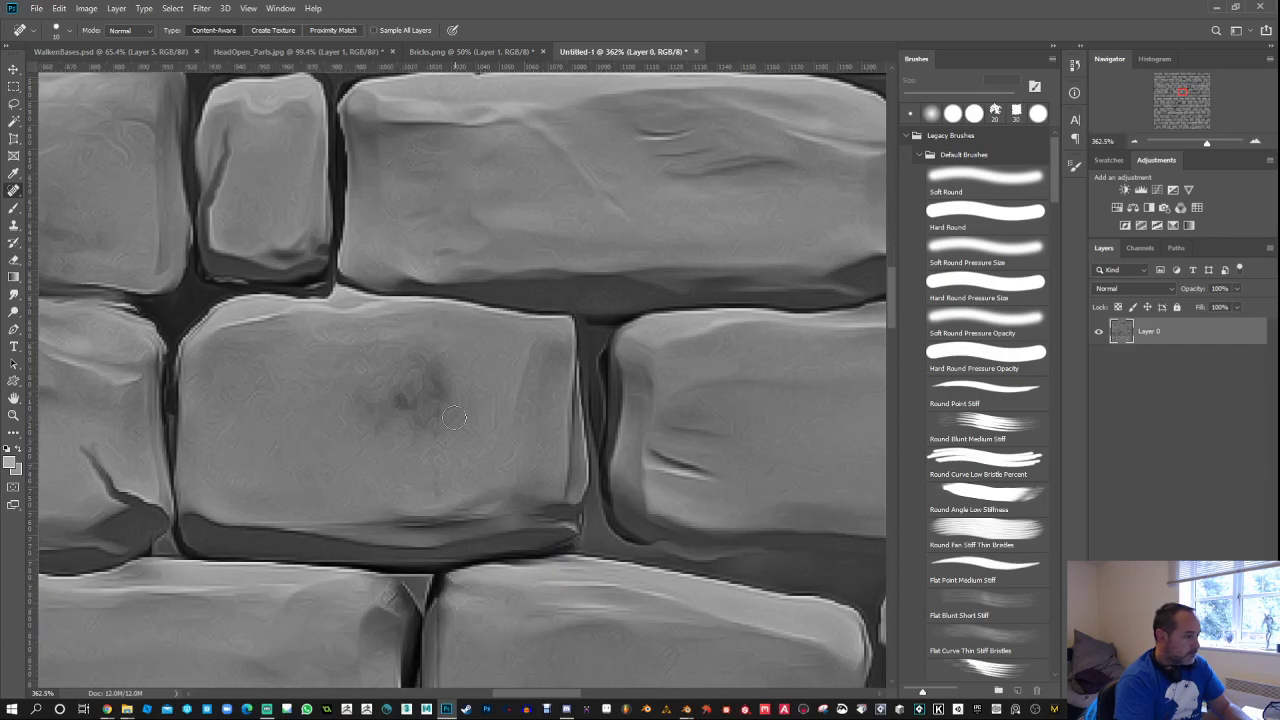
Step: Heal the centre seam along the inner edge of the eighth-row brick and in the mortar beneath it
left_click_drag(480, 417, 511, 240)
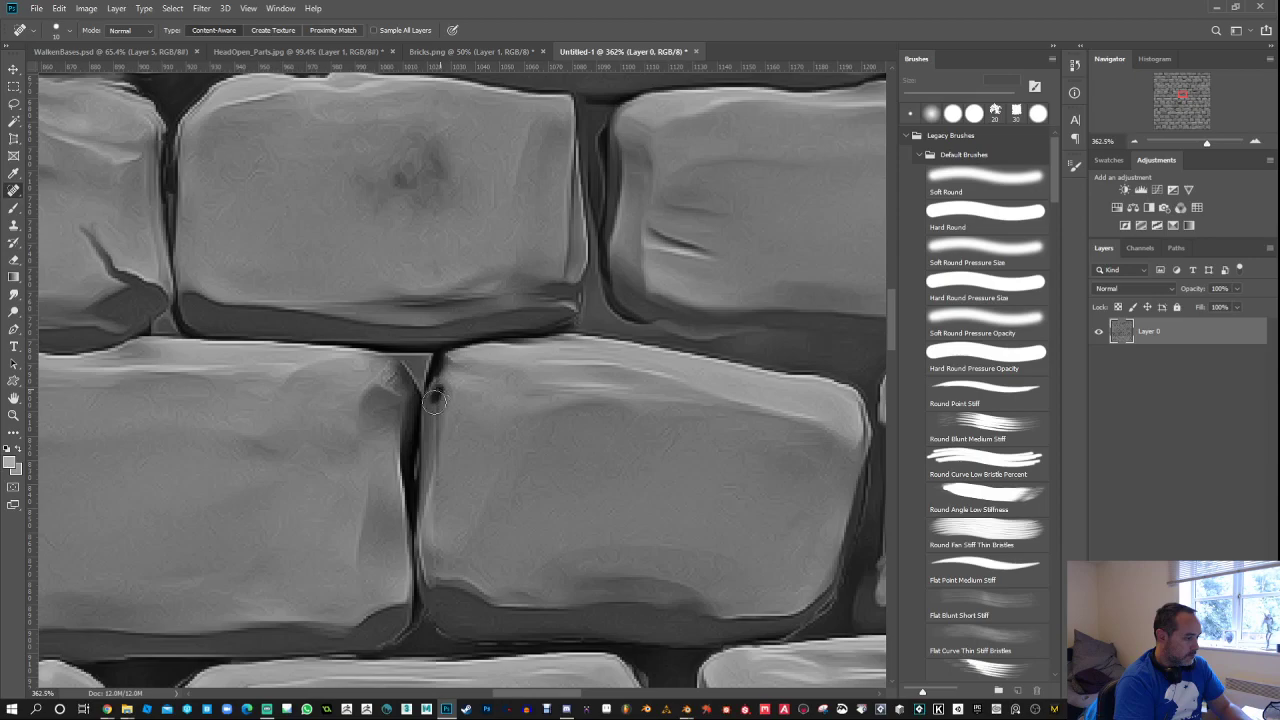
left_click_drag(438, 487, 443, 335)
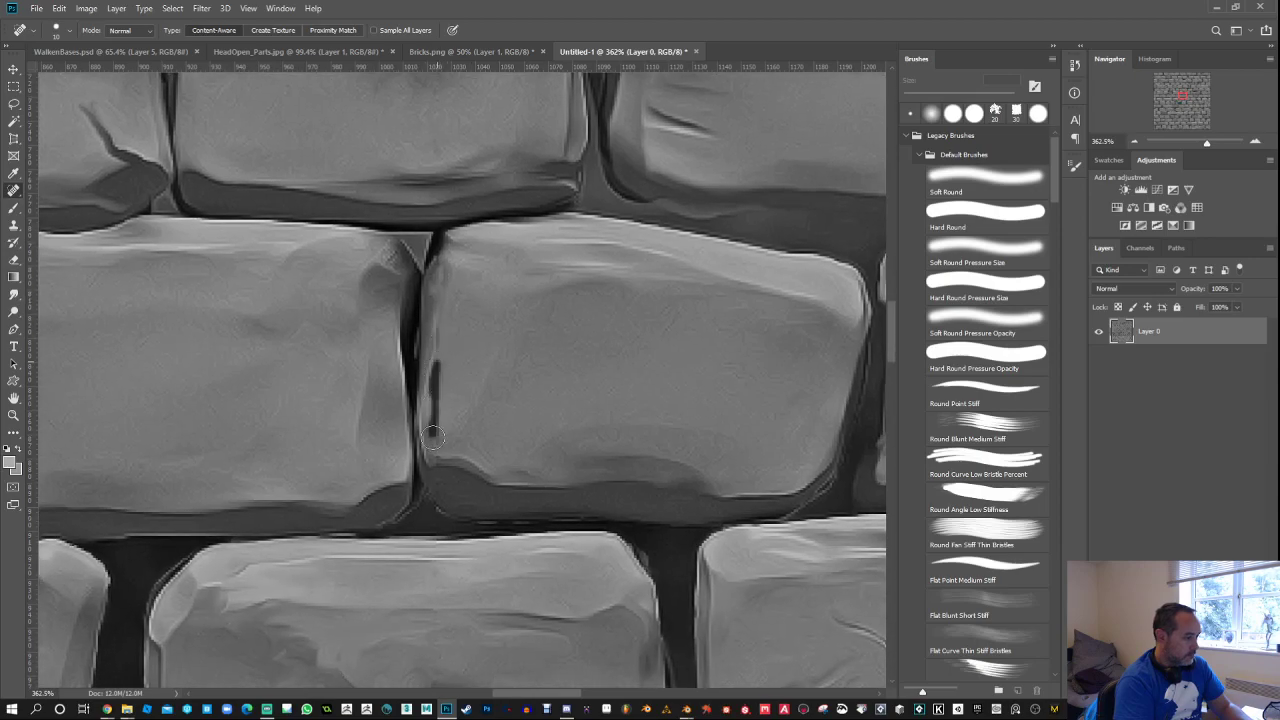
left_click_drag(496, 414, 480, 280)
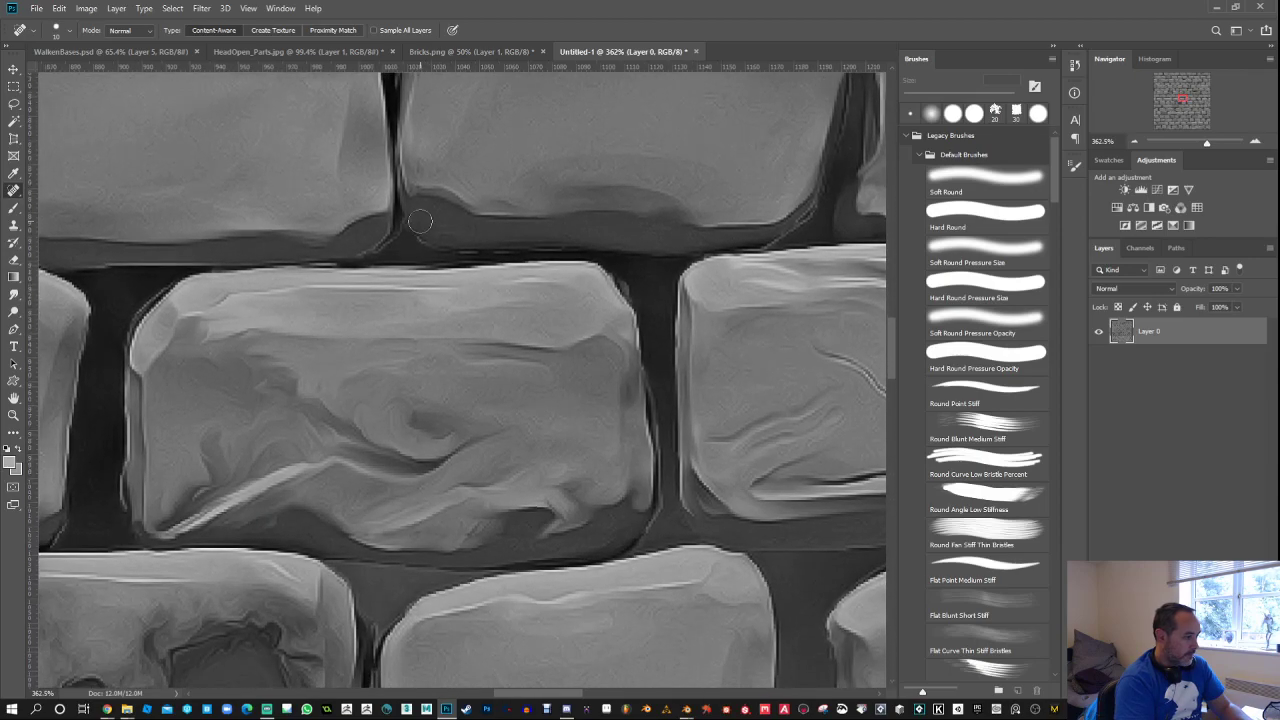
left_click_drag(419, 205, 424, 225)
left_click(420, 216)
mouse_move(455, 451)
left_mouse_down()
mouse_move(486, 206)
mouse_move(475, 395)
left_mouse_up()
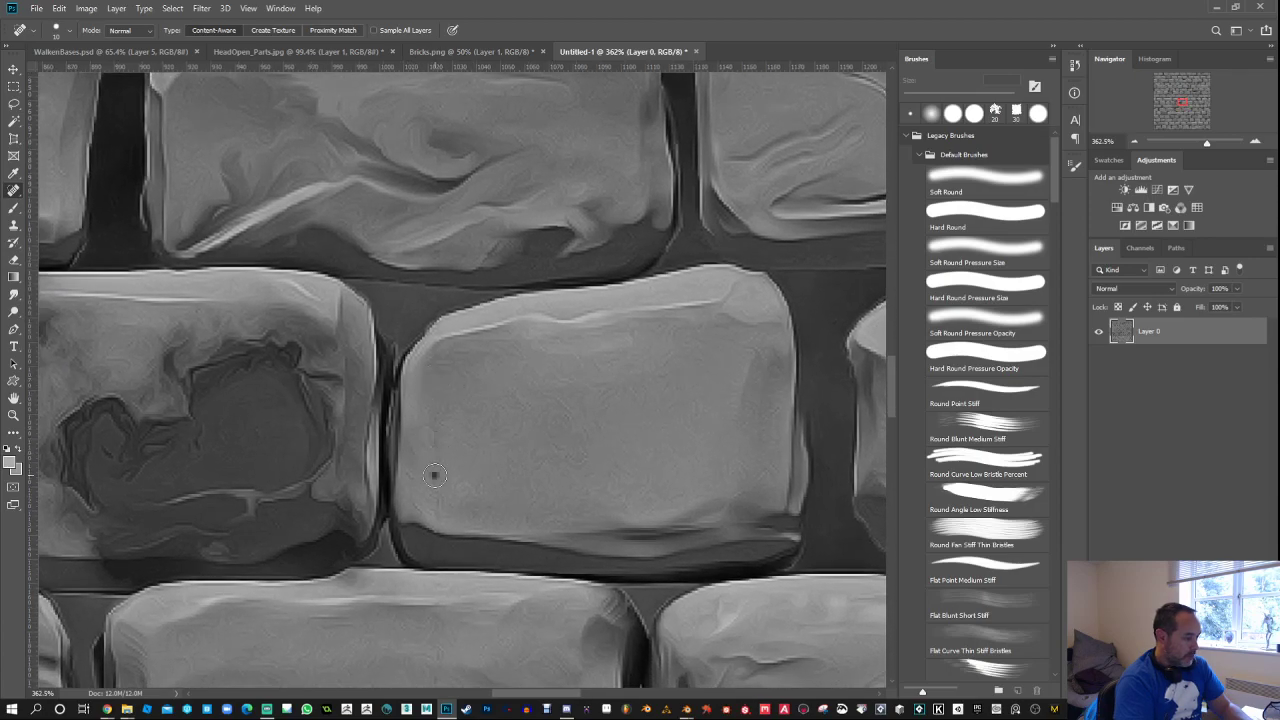
Step: Heal the vertical centre seam on the smooth tenth-row brick and the brick row below it
mouse_move(434, 475)
left_mouse_down()
mouse_move(476, 323)
mouse_move(474, 266)
left_mouse_up()
mouse_move(440, 437)
left_mouse_down()
mouse_move(452, 452)
mouse_move(481, 300)
left_mouse_up()
left_click(445, 412)
left_click_drag(448, 342, 450, 388)
left_click_drag(448, 434, 497, 206)
Step: Heal the centre seam on the flat face beside the deep crack in the twelfth-row brick
left_click_drag(490, 555, 488, 356)
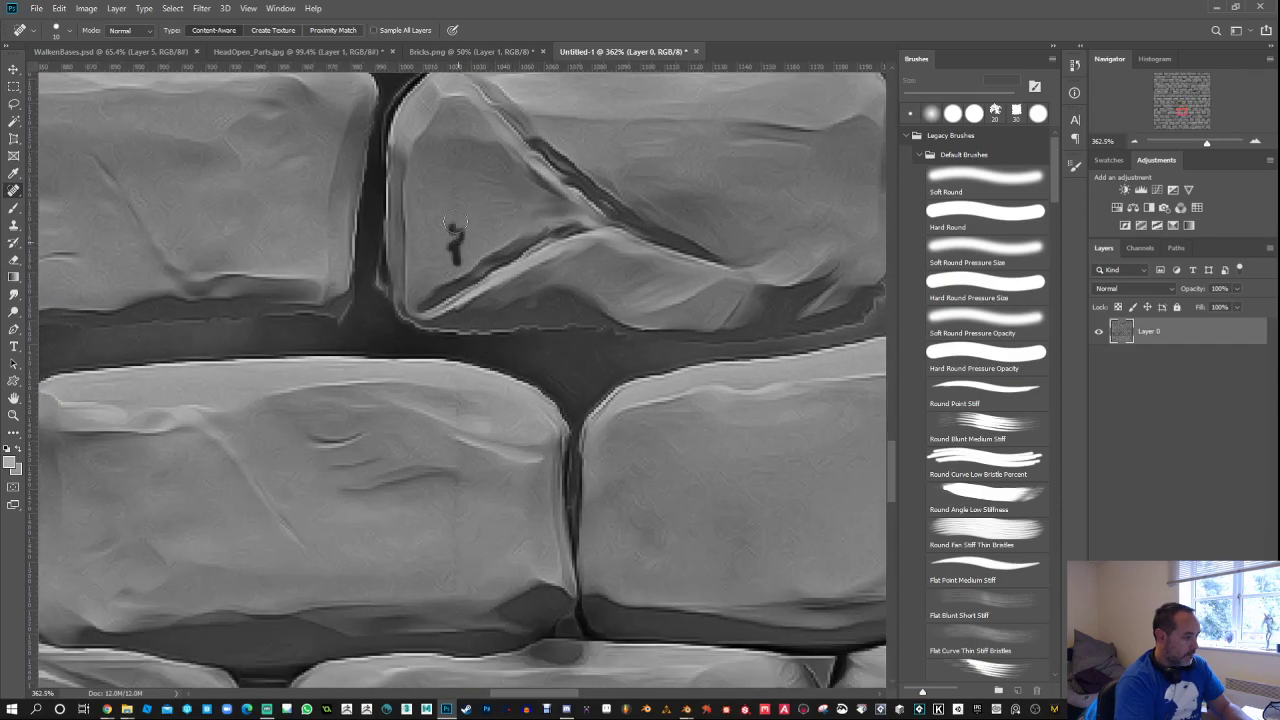
left_click_drag(455, 222, 456, 130)
left_click(459, 110)
left_click_drag(493, 380, 483, 235)
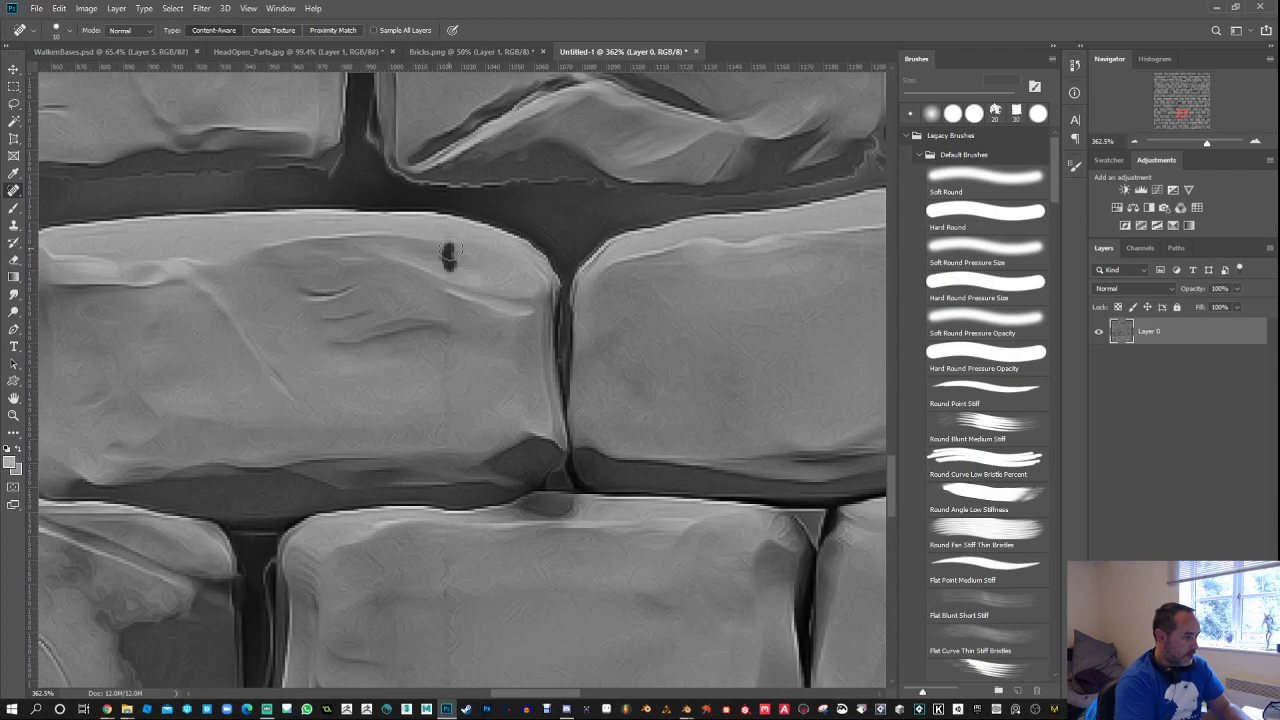
left_click_drag(522, 172, 516, 248)
mouse_move(442, 181)
left_mouse_down()
mouse_move(445, 240)
mouse_move(438, 224)
mouse_move(466, 197)
left_mouse_up()
key("ctrl+z")
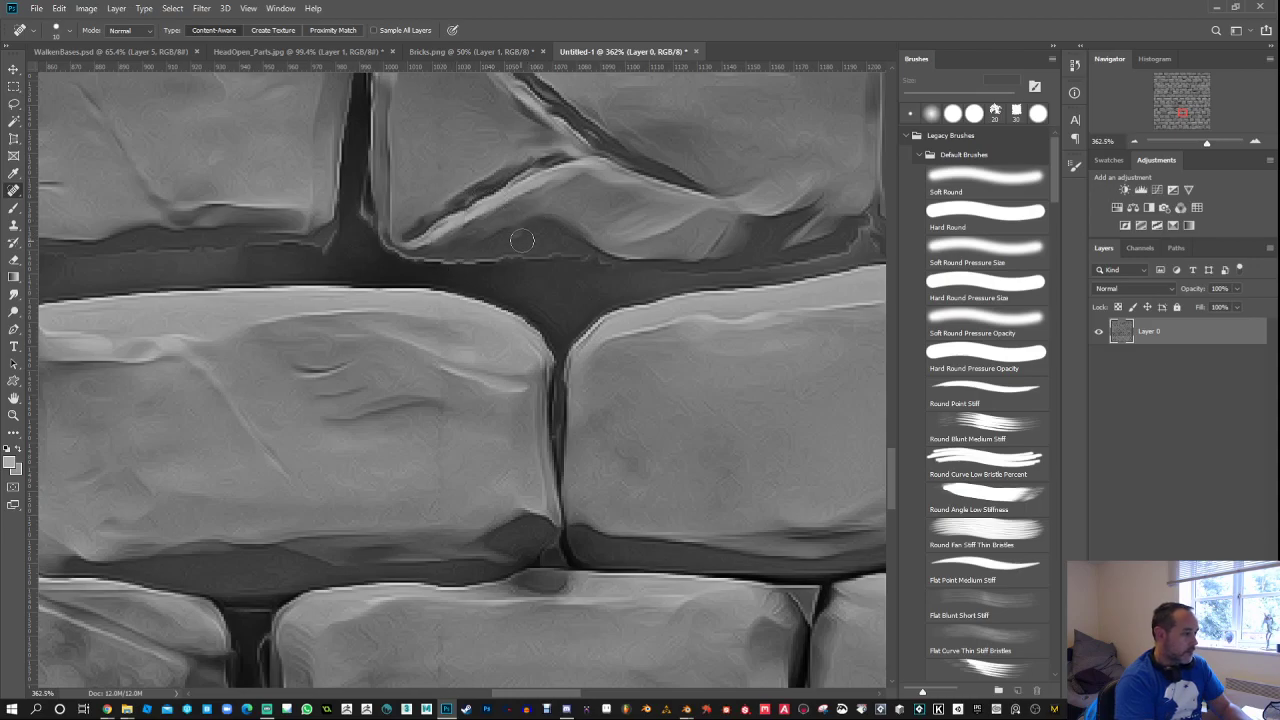
key("ctrl+z")
Step: Heal the vertical centre seam on the lower part of the thirteenth-row brick and down the fourteenth-row brick
scroll(460, 300, "down", 4)
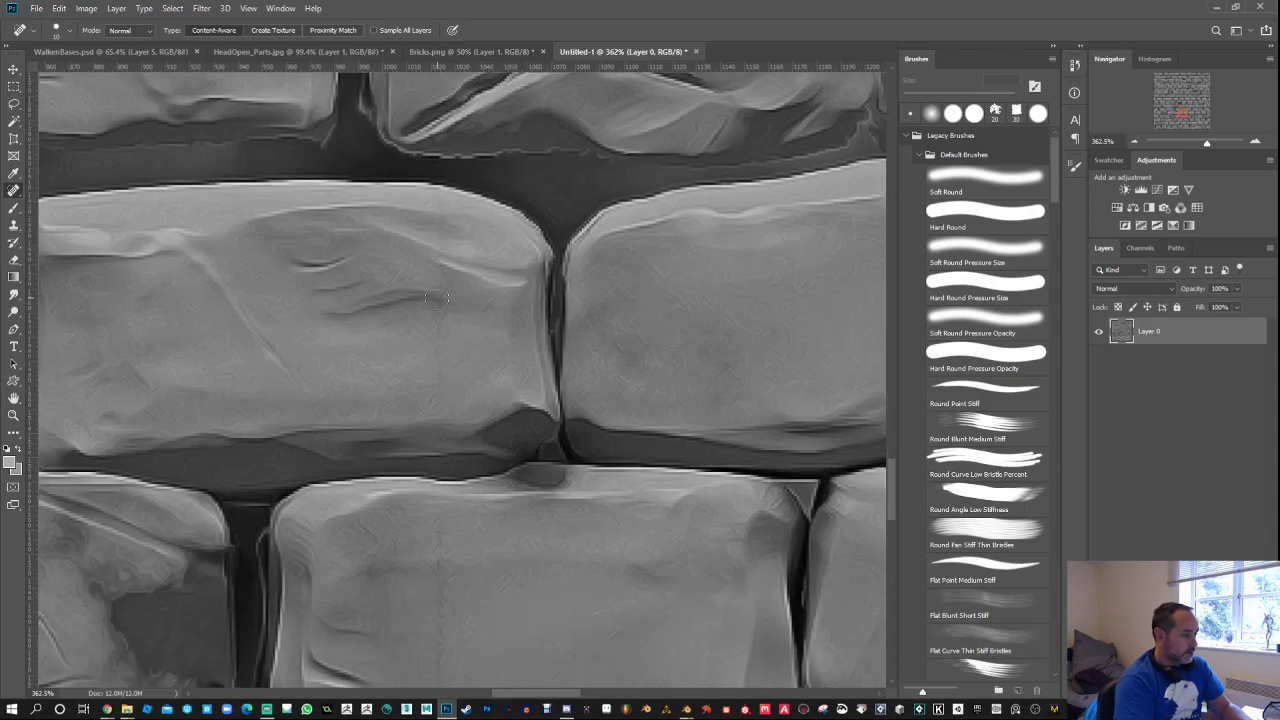
left_click_drag(432, 390, 430, 398)
scroll(430, 297, "down", 8)
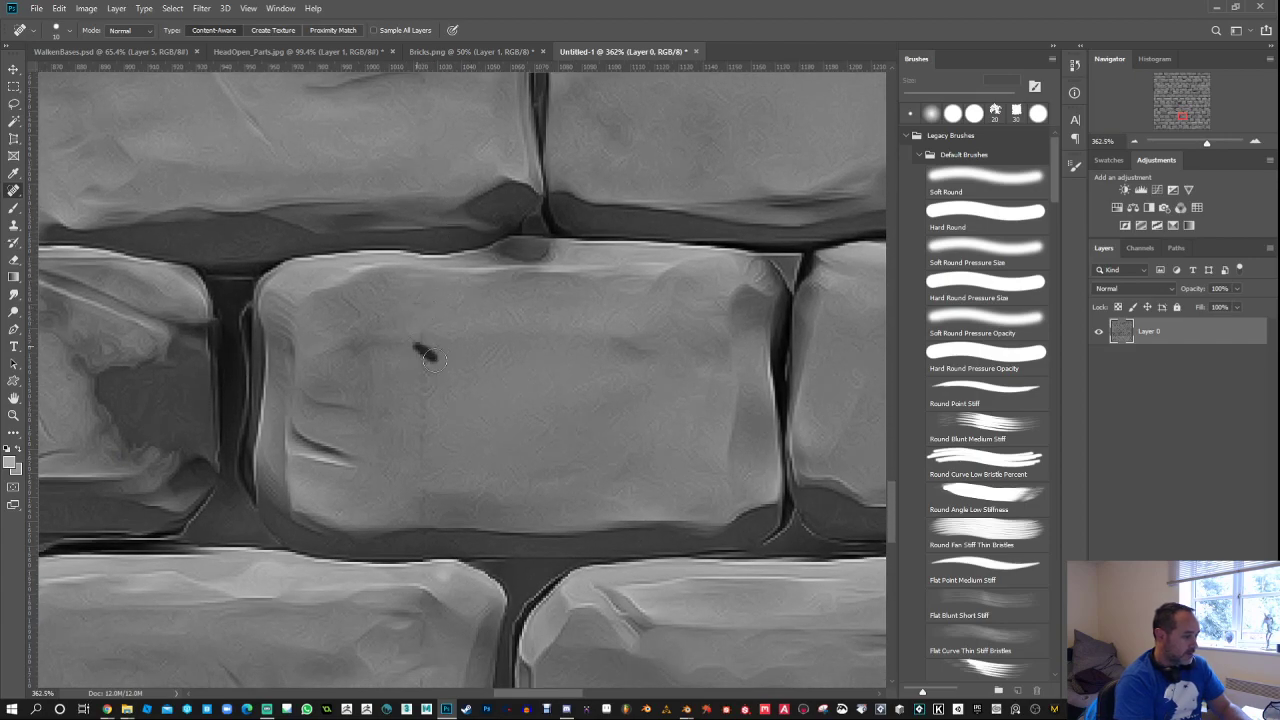
left_click_drag(423, 412, 418, 450)
Step: Heal the vertical centre seam down the fifteenth- and sixteenth-row bricks
scroll(418, 450, "down", 5)
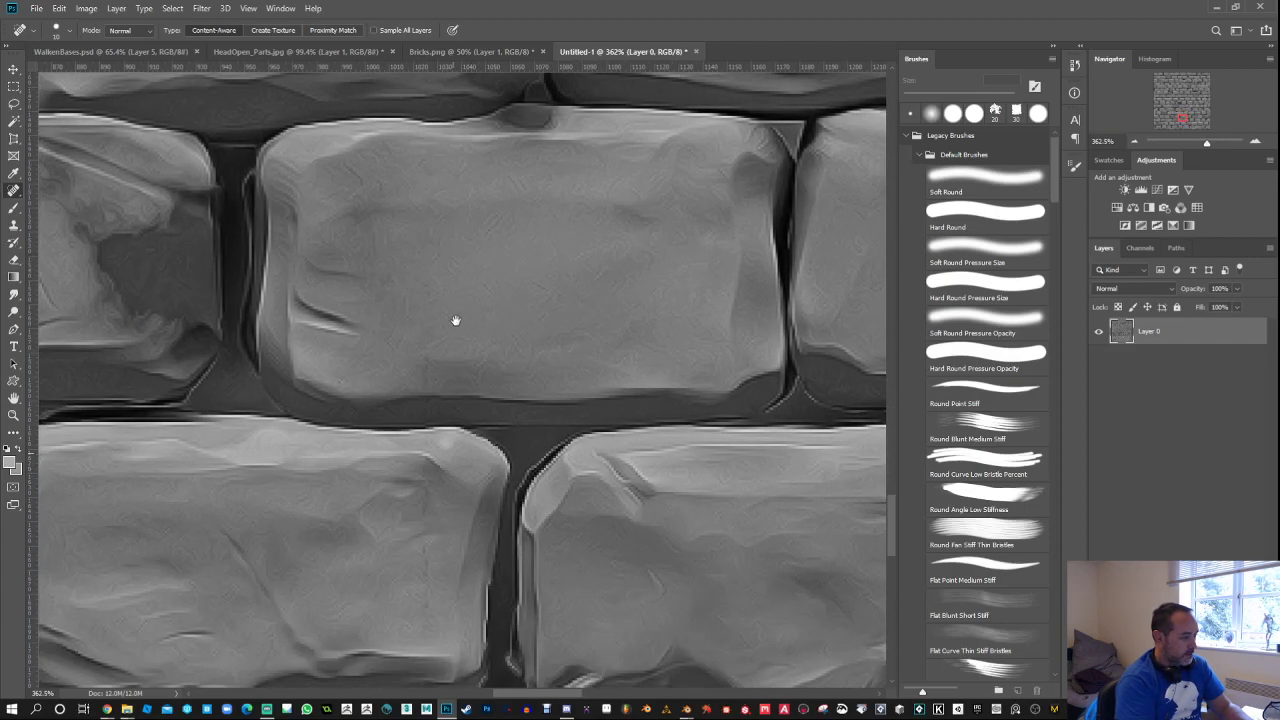
scroll(480, 340, "down", 9)
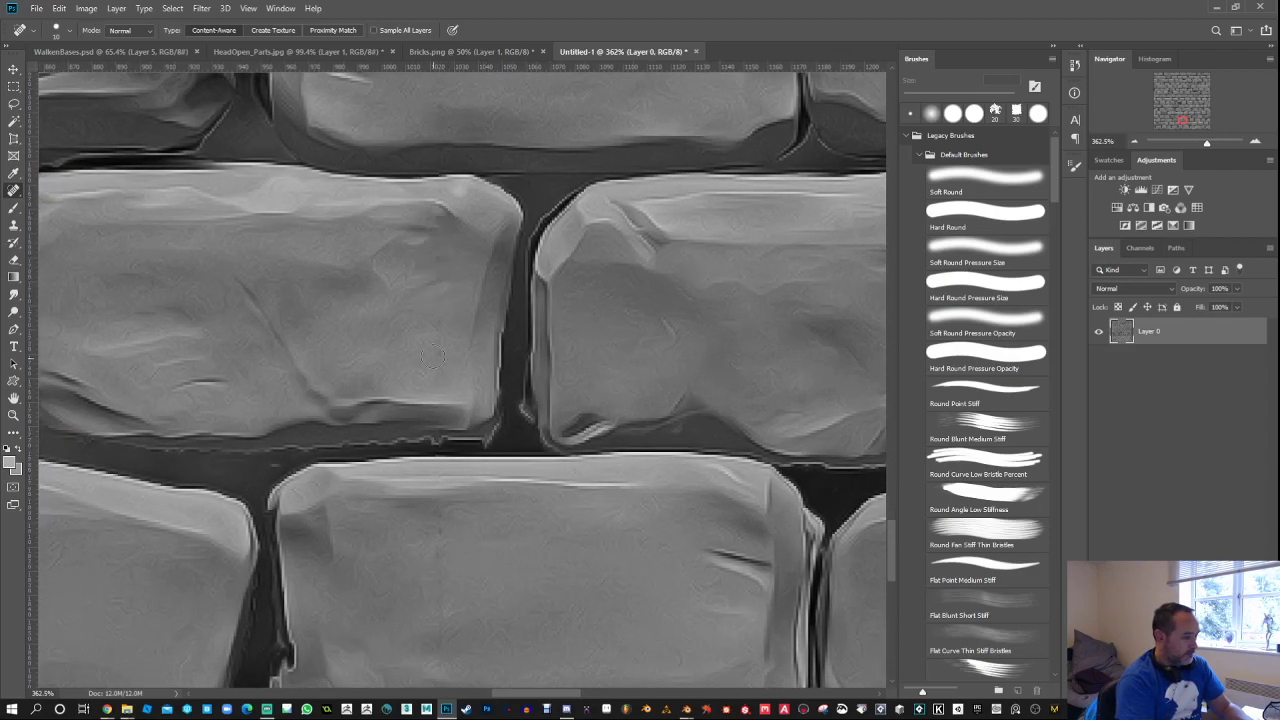
scroll(473, 373, "down", 8)
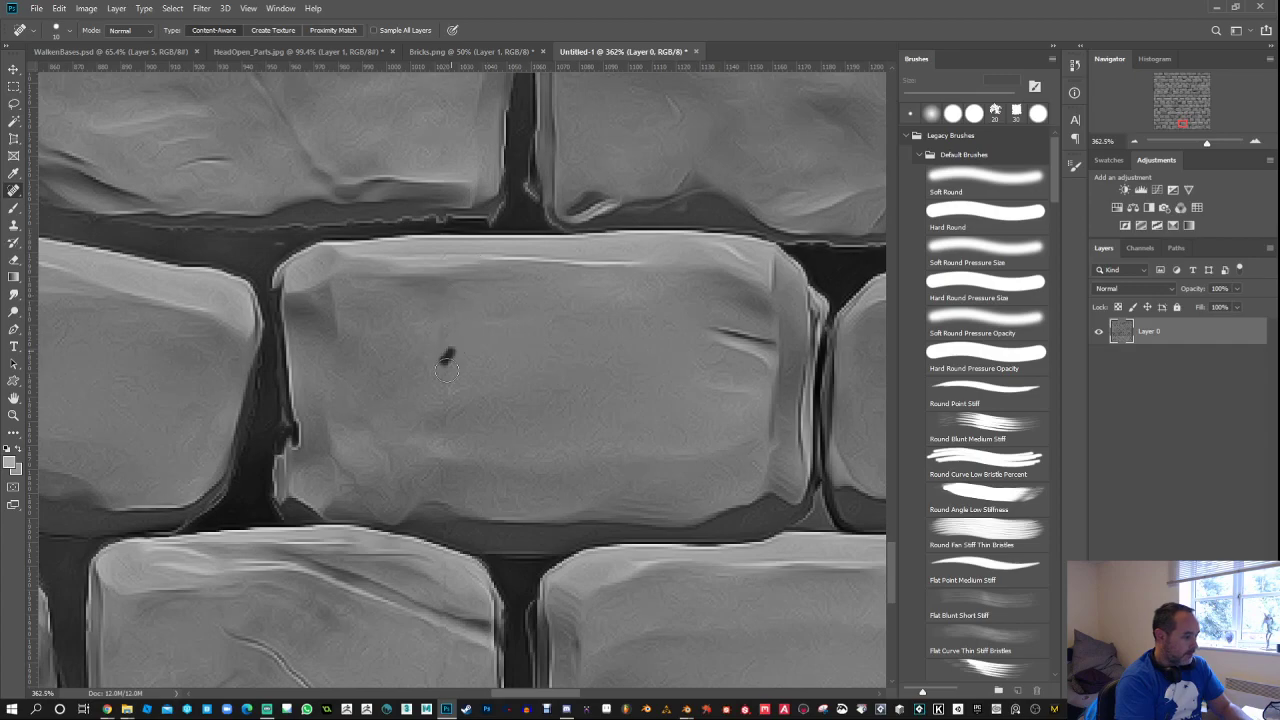
left_click(440, 437)
left_click_drag(440, 437, 440, 380)
left_click_drag(445, 472, 448, 486)
Step: Heal the remaining centre seam between the sixteenth row and the bottom edge of the texture
scroll(497, 437, "down", 15)
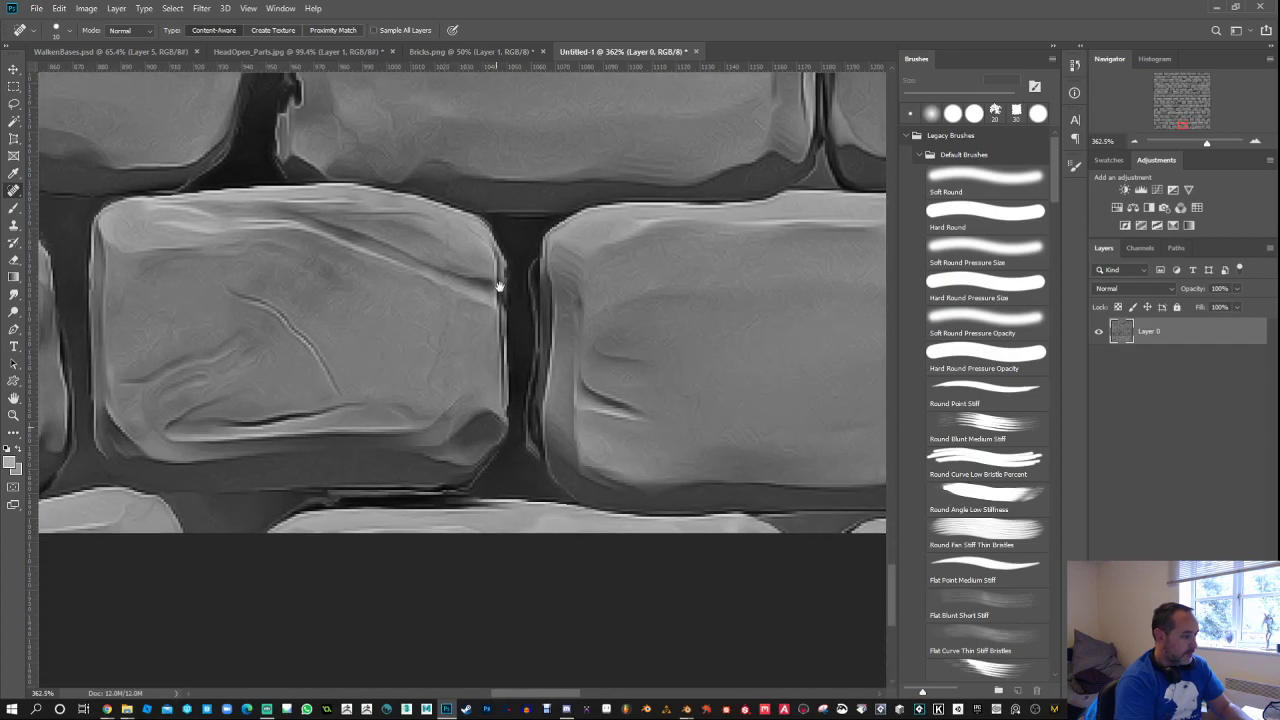
left_click_drag(450, 150, 448, 162)
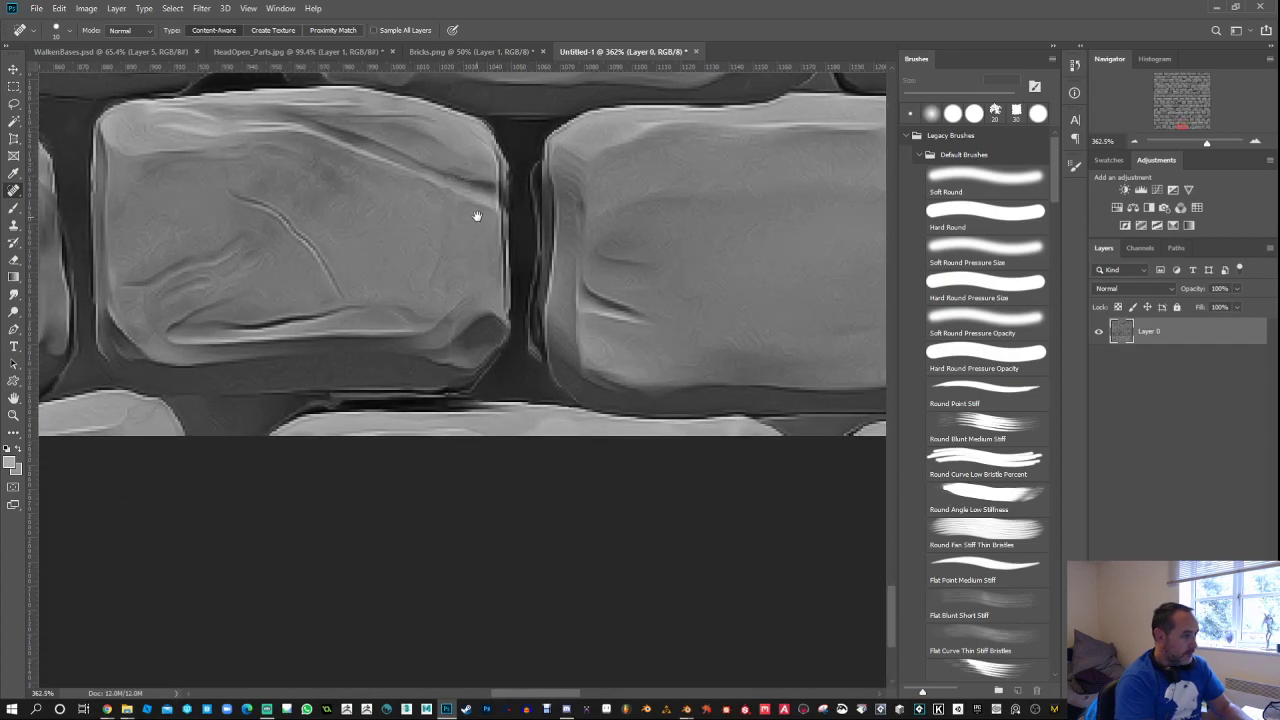
left_click_drag(477, 216, 491, 337)
key("ctrl+0")
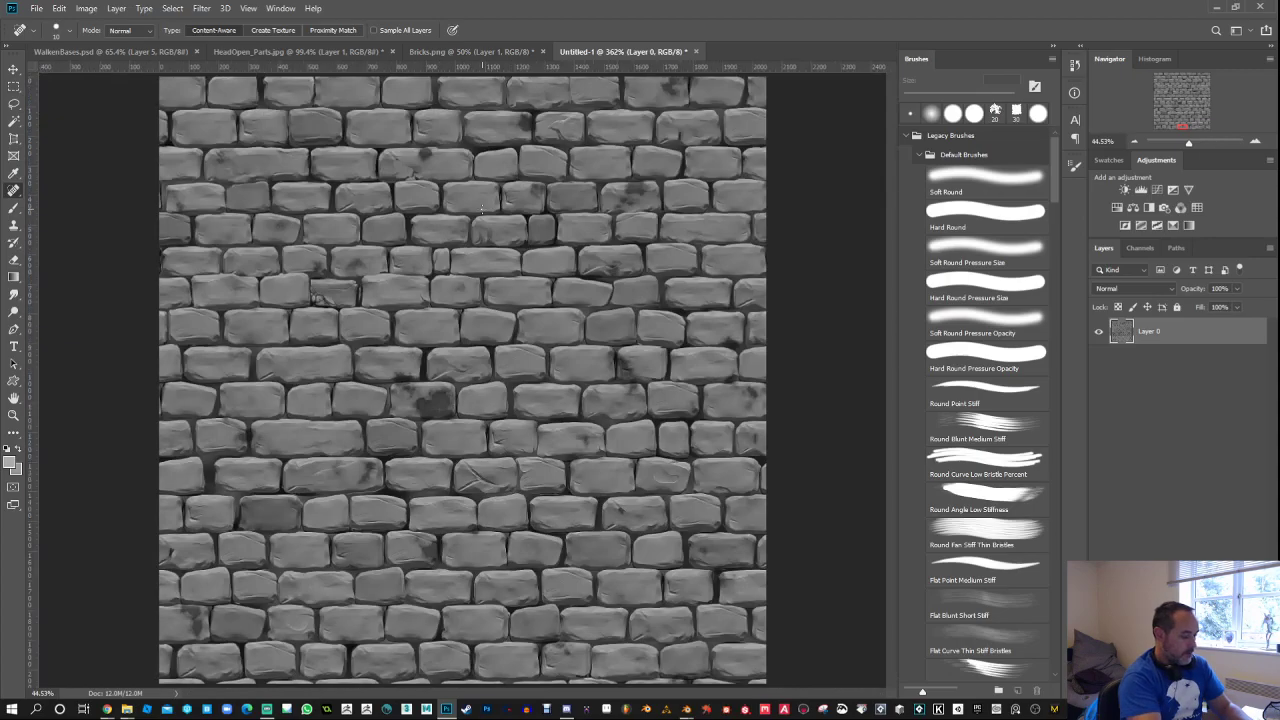
Step: Heal the horizontal centre seam along the lower edge of the creased brick at the middle of the texture
scroll(397, 404, "up", 2)
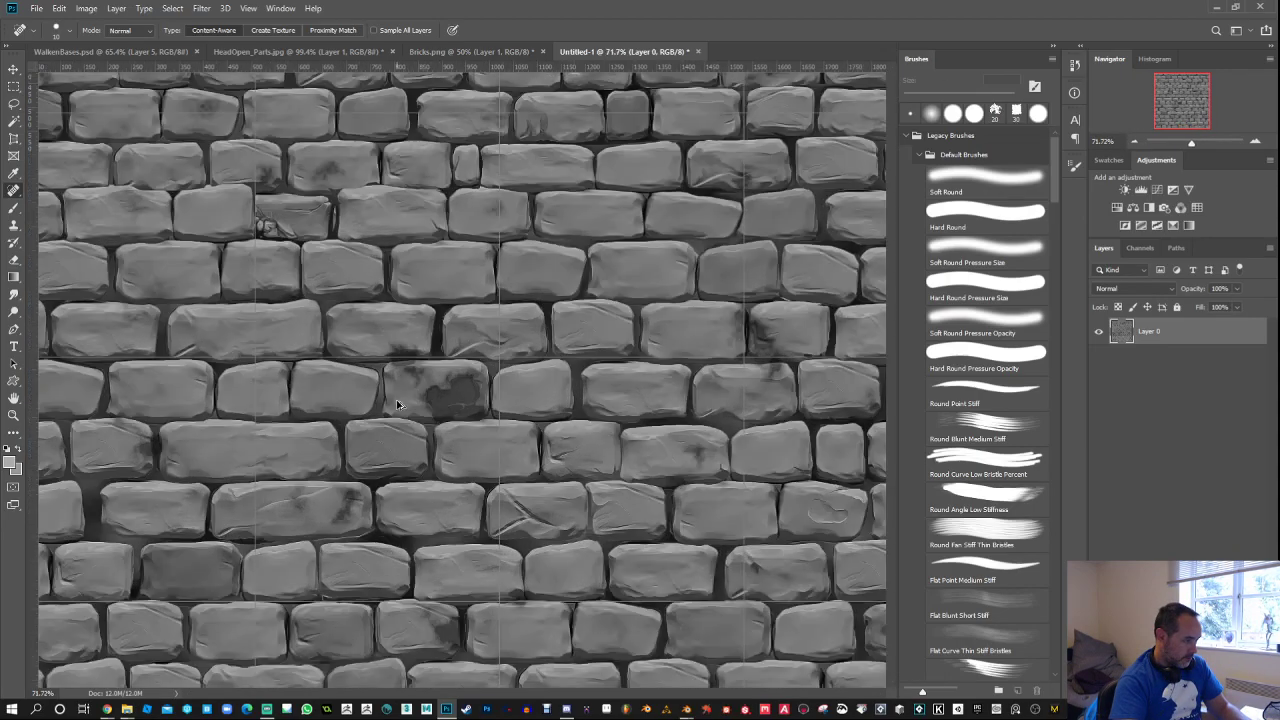
scroll(397, 404, "up", 8)
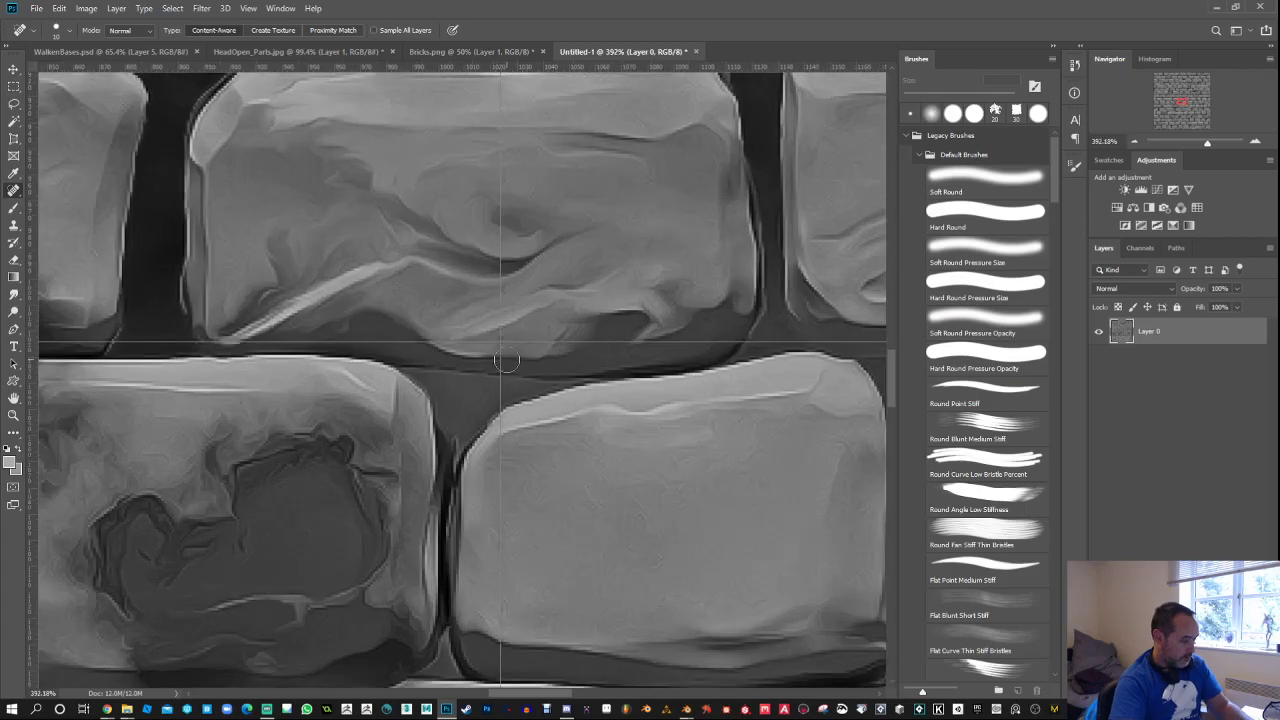
left_click_drag(484, 342, 448, 342)
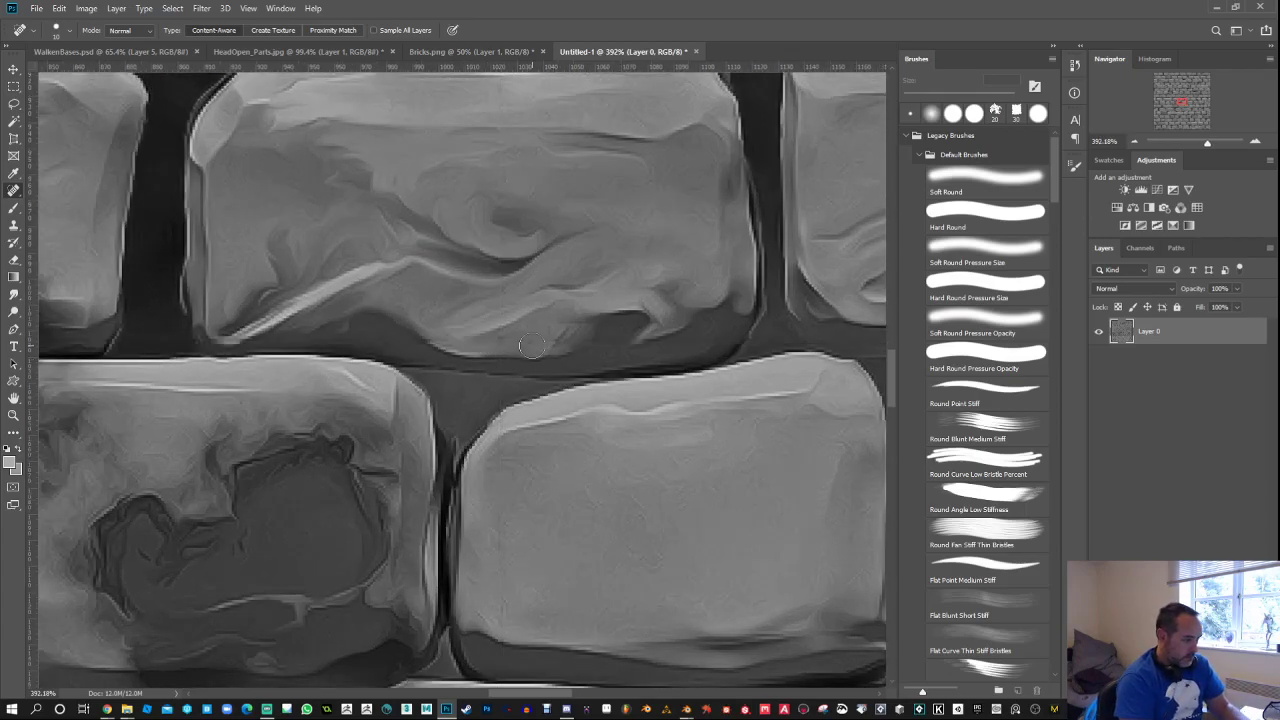
left_click_drag(556, 344, 626, 344)
left_click_drag(292, 338, 376, 335)
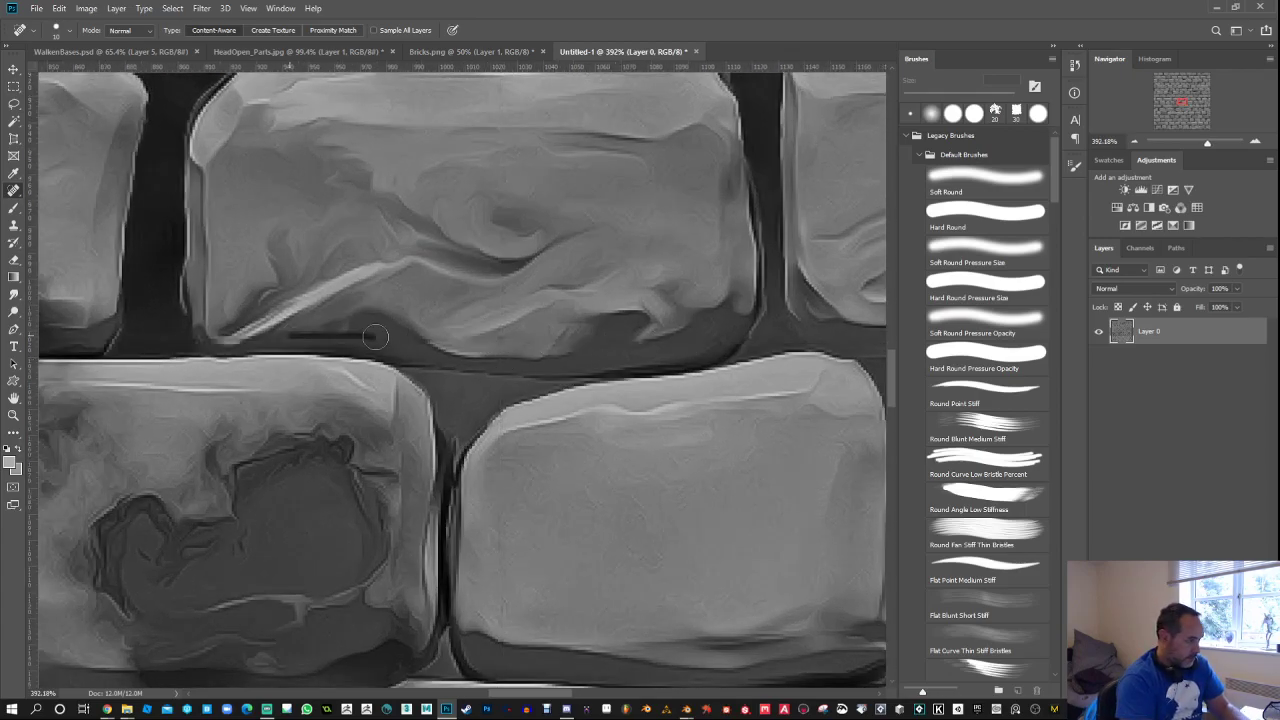
mouse_move(206, 358)
left_mouse_down()
mouse_move(432, 377)
mouse_move(640, 374)
left_mouse_up()
left_click_drag(261, 398, 593, 390)
left_click_drag(652, 343, 614, 346)
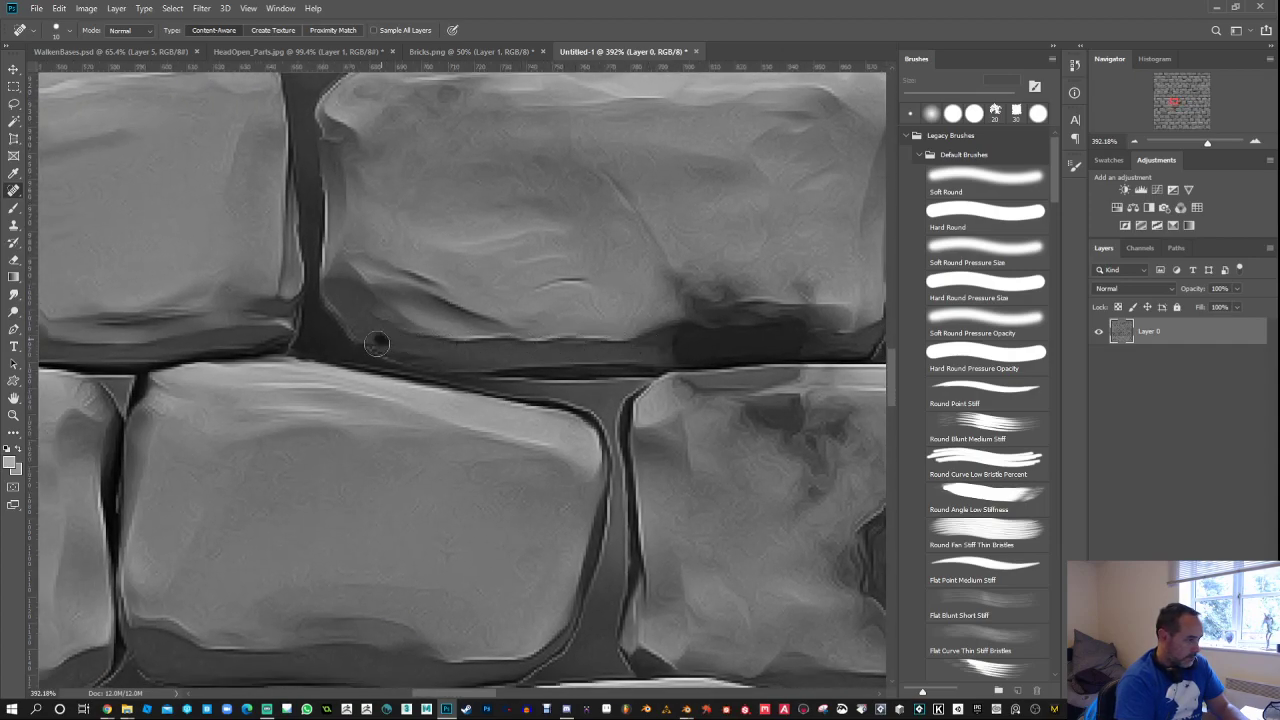
Step: Heal the horizontal centre seam along the lower edges of the bricks across the left half of the texture
left_click_drag(377, 343, 370, 346)
mouse_move(436, 339)
left_mouse_down()
mouse_move(408, 340)
mouse_move(603, 369)
mouse_move(773, 356)
left_mouse_up()
mouse_move(647, 323)
left_mouse_down()
mouse_move(546, 334)
mouse_move(425, 325)
left_mouse_up()
mouse_move(325, 332)
left_mouse_down()
mouse_move(242, 326)
mouse_move(484, 347)
mouse_move(673, 329)
left_mouse_up()
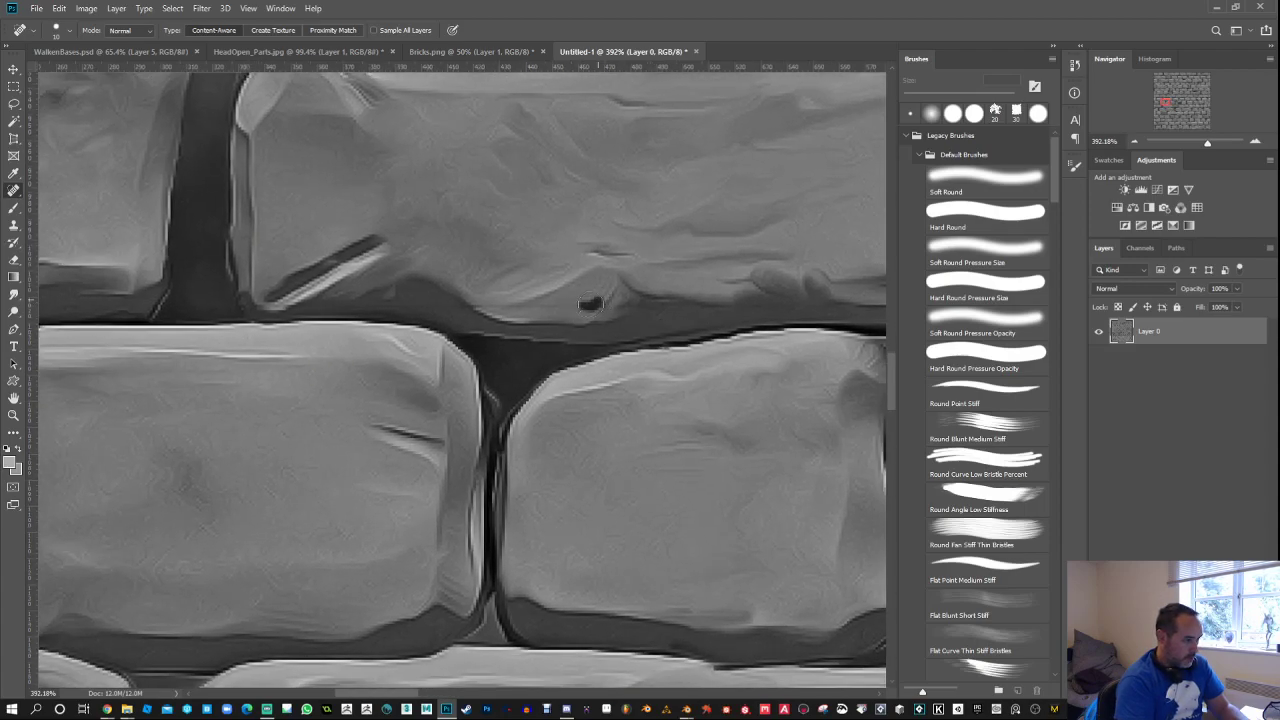
mouse_move(570, 303)
left_mouse_down()
mouse_move(419, 304)
mouse_move(420, 315)
mouse_move(711, 314)
left_mouse_up()
left_click_drag(625, 308, 565, 311)
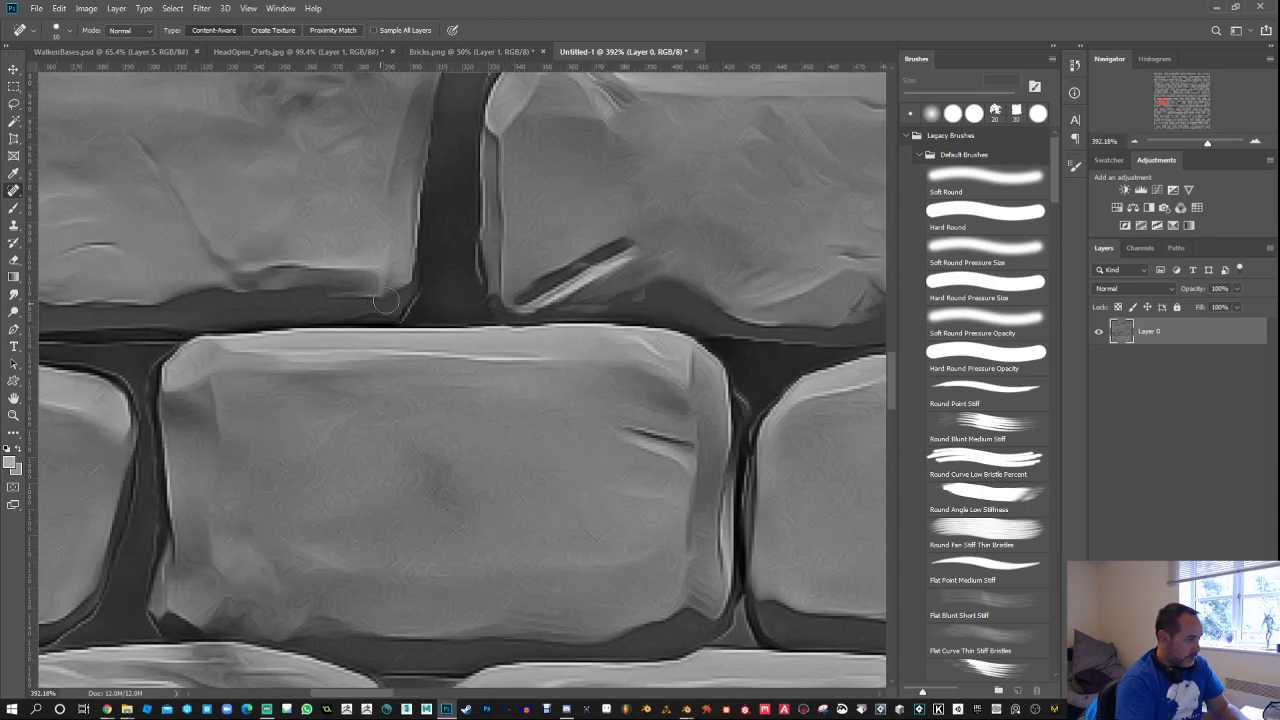
Step: Heal the remaining horizontal centre seam along the brick bases out to the texture's left edge
mouse_move(386, 302)
left_mouse_down()
mouse_move(342, 308)
mouse_move(339, 330)
mouse_move(661, 337)
left_mouse_up()
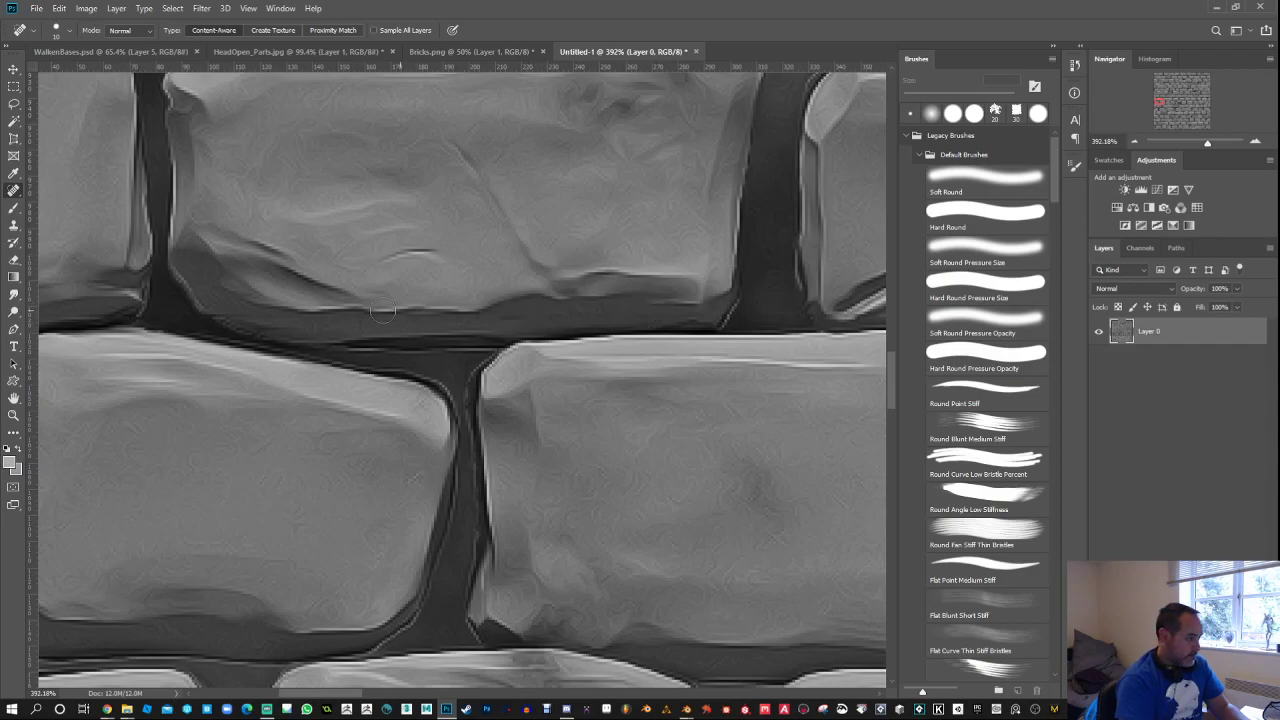
mouse_move(270, 312)
left_mouse_down()
mouse_move(211, 315)
mouse_move(561, 346)
mouse_move(771, 336)
left_mouse_up()
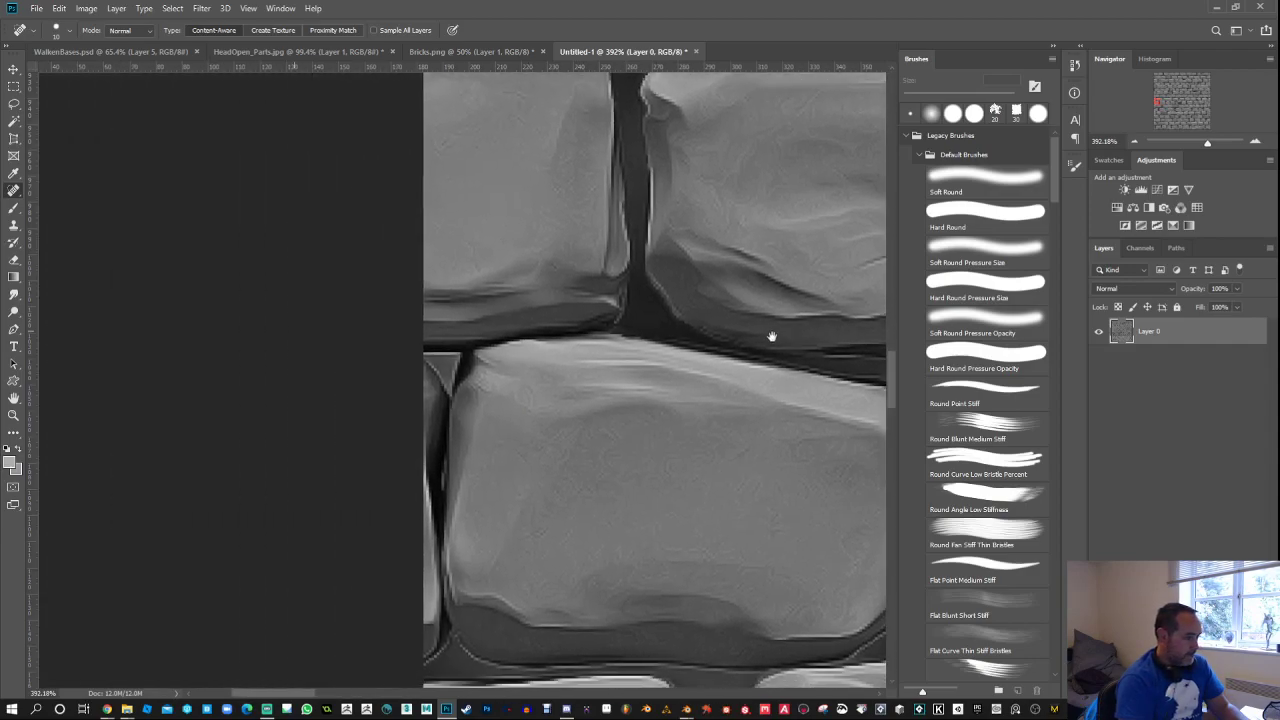
left_click_drag(562, 316, 530, 319)
Step: Heal the horizontal centre seam along the lower edges of the first bricks right of the texture's middle
left_click_drag(749, 309, 582, 326)
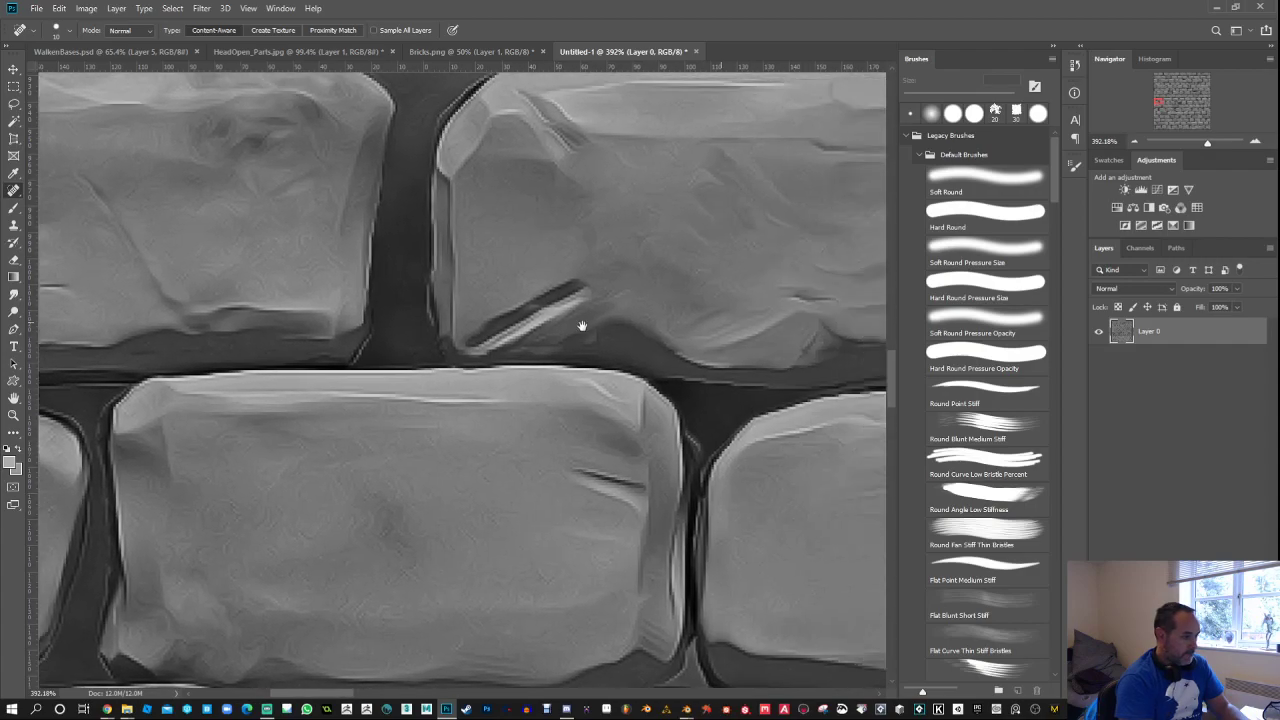
left_click_drag(800, 335, 683, 369)
left_click_drag(820, 390, 583, 360)
mouse_move(840, 365)
left_mouse_down()
mouse_move(724, 349)
mouse_move(557, 351)
mouse_move(623, 340)
mouse_move(594, 380)
mouse_move(619, 374)
mouse_move(559, 366)
left_mouse_up()
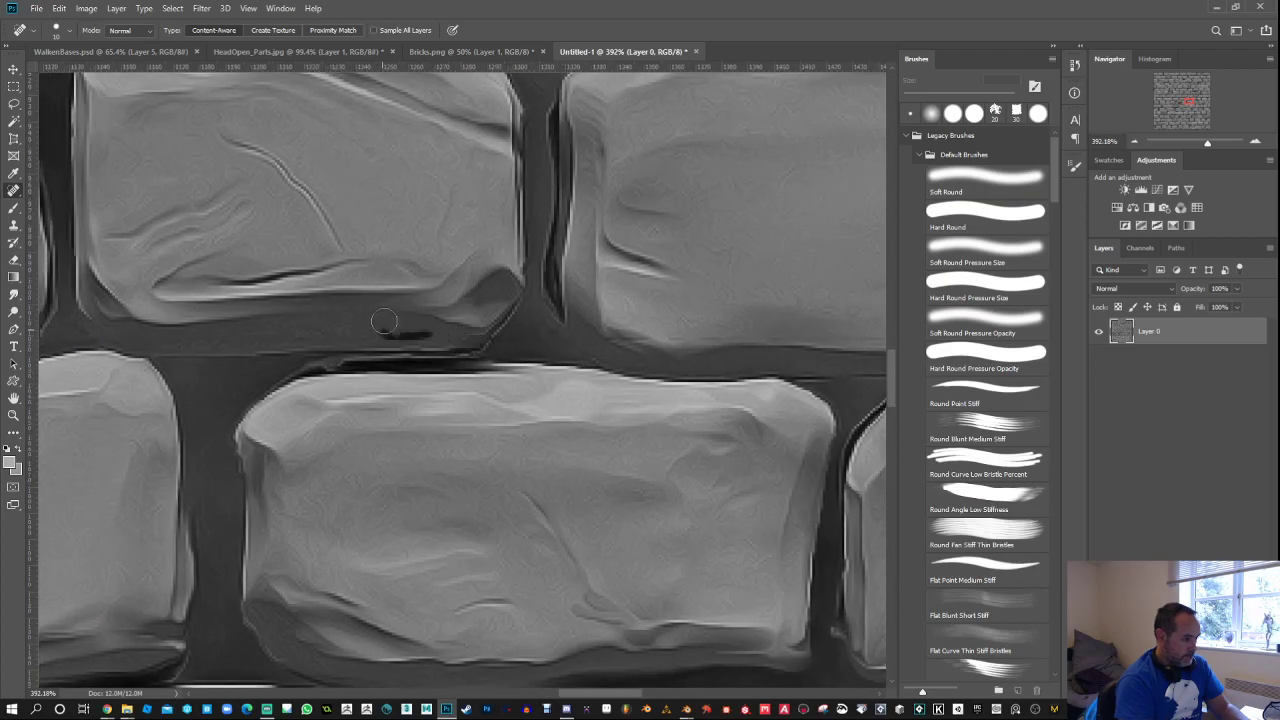
left_click_drag(384, 321, 430, 335)
mouse_move(697, 350)
left_mouse_down()
mouse_move(440, 324)
mouse_move(451, 309)
mouse_move(366, 310)
left_mouse_up()
mouse_move(455, 310)
left_mouse_down()
mouse_move(629, 307)
mouse_move(645, 320)
mouse_move(565, 322)
mouse_move(538, 305)
mouse_move(605, 311)
left_mouse_up()
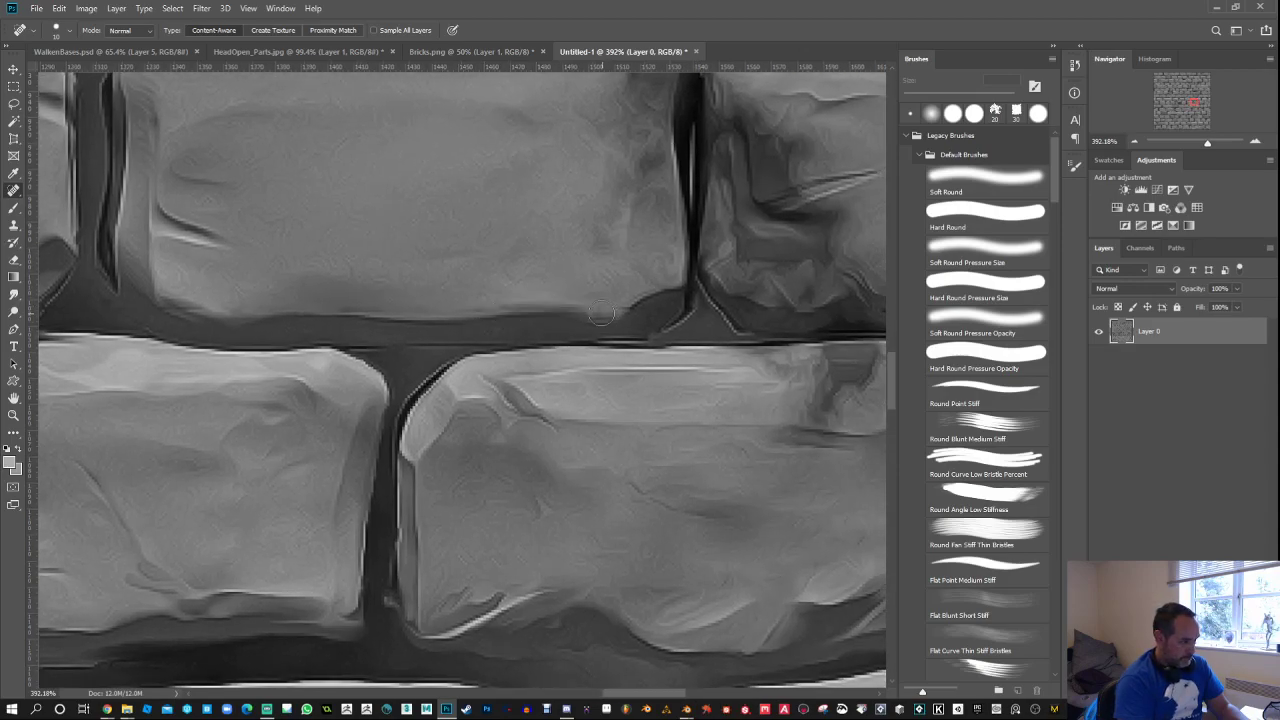
Step: Heal the horizontal centre seam below the dark-stained brick and along the bricks out to the texture's right edge
left_click_drag(738, 326, 493, 318)
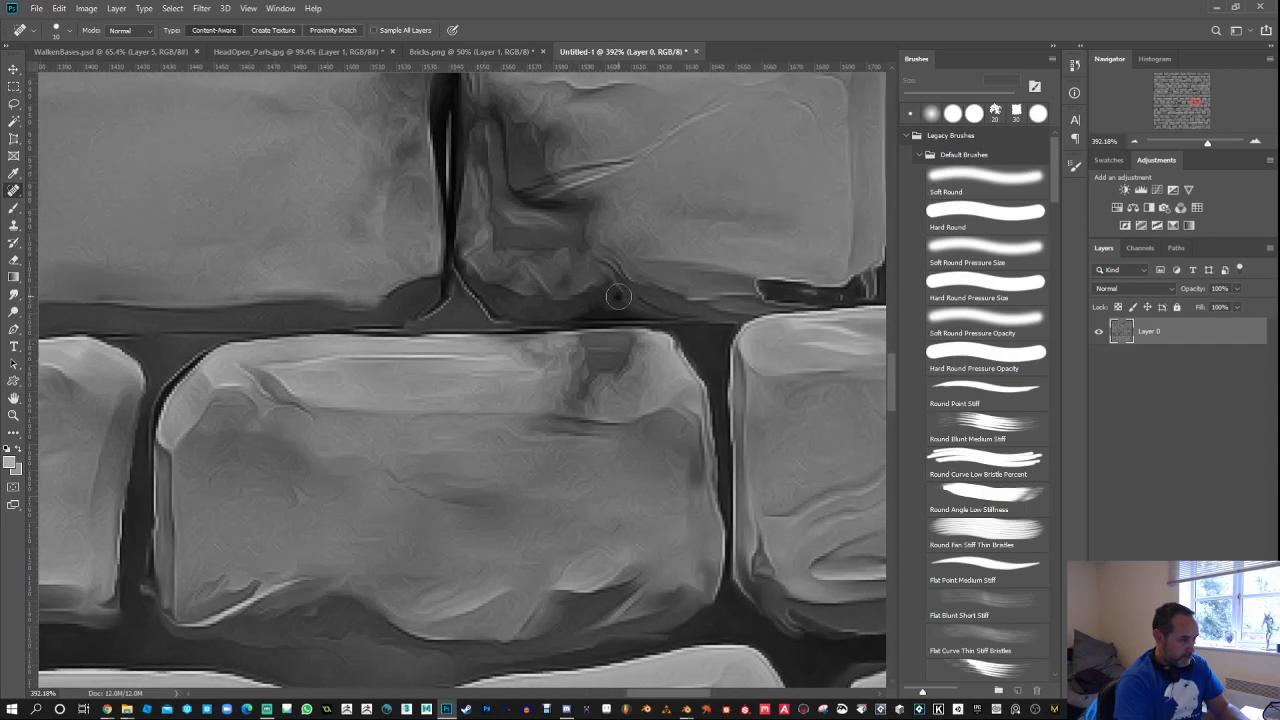
left_click_drag(618, 296, 700, 302)
left_click_drag(777, 346, 389, 363)
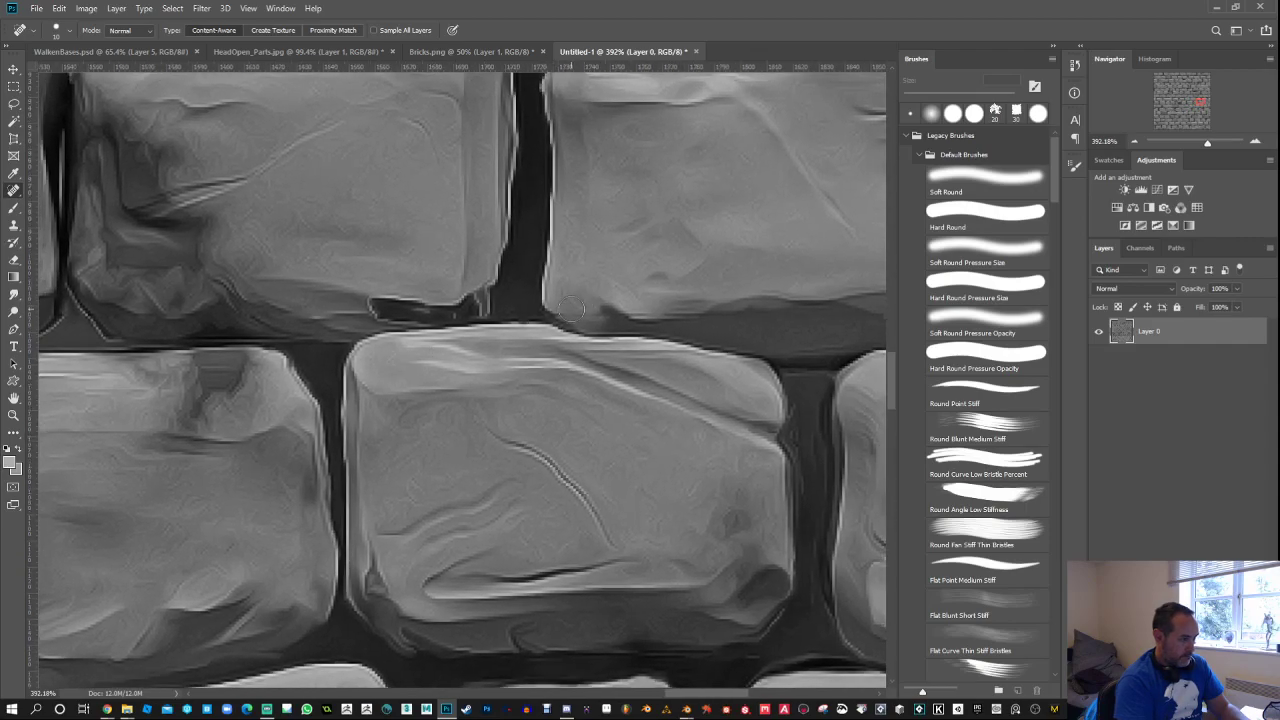
left_click_drag(582, 318, 696, 311)
left_click_drag(786, 340, 458, 338)
mouse_move(606, 315)
left_mouse_down()
mouse_move(744, 314)
mouse_move(577, 345)
mouse_move(366, 357)
mouse_move(500, 337)
left_mouse_up()
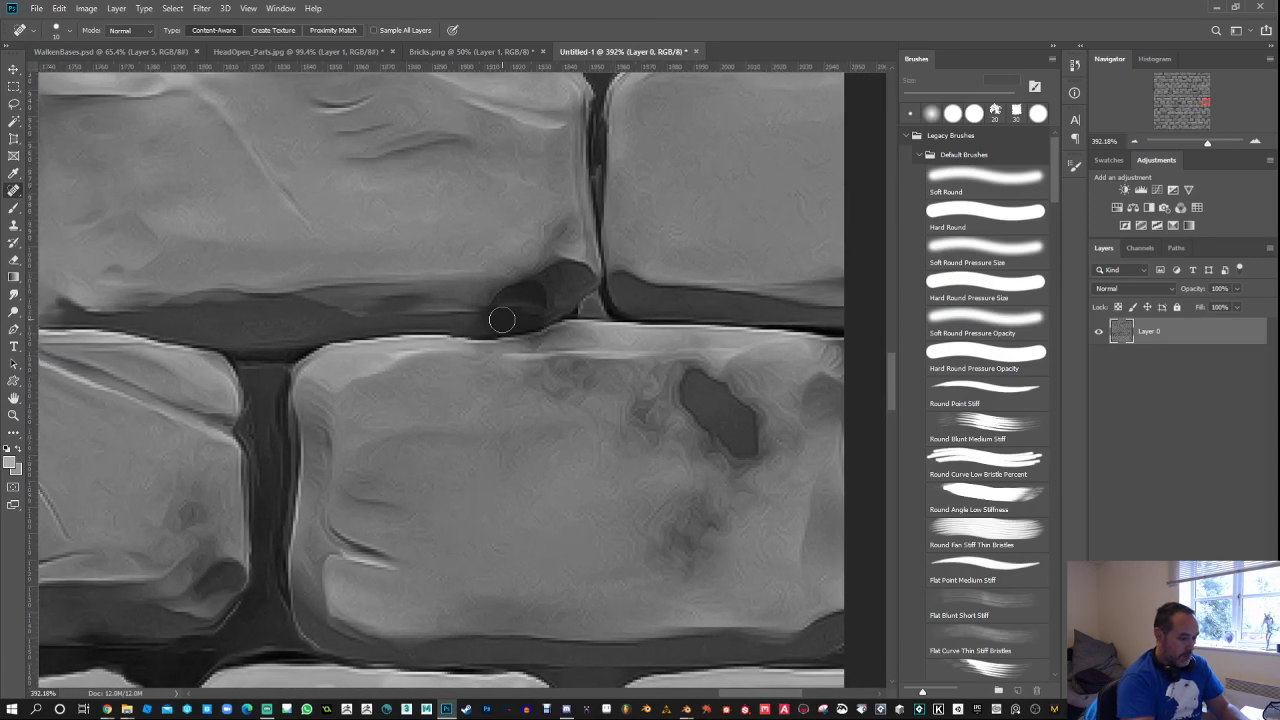
key("ctrl+0")
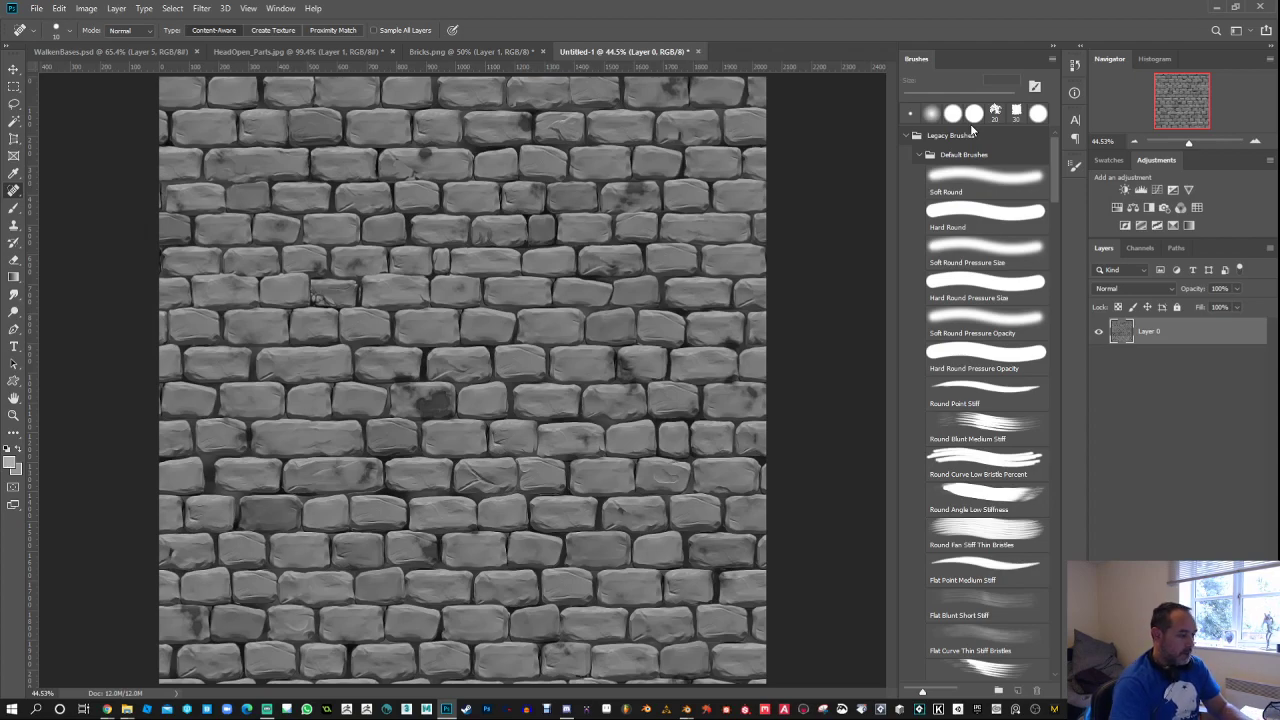
Step: Heal the stray light line in the mortar below the creased brick and paint over it in black with a 4 px brush
scroll(528, 525, "up", 10)
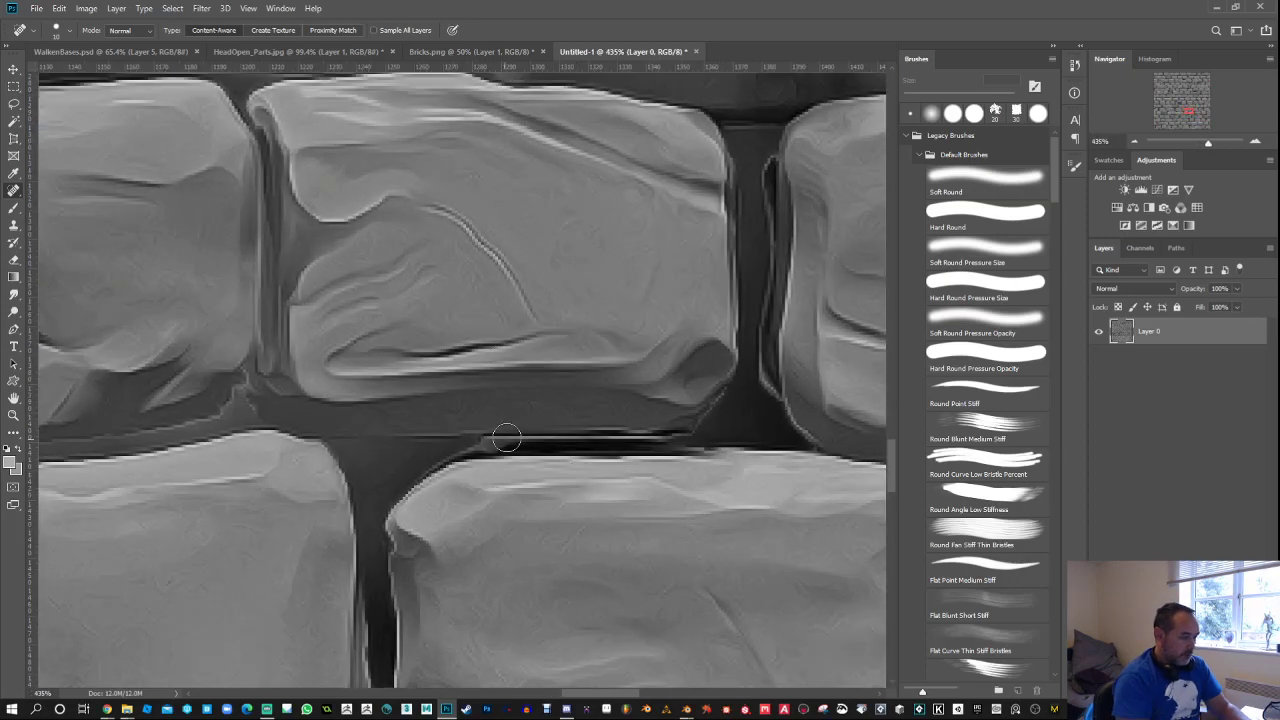
mouse_move(481, 442)
left_mouse_down()
mouse_move(630, 439)
mouse_move(453, 451)
left_mouse_up()
left_click(13, 208)
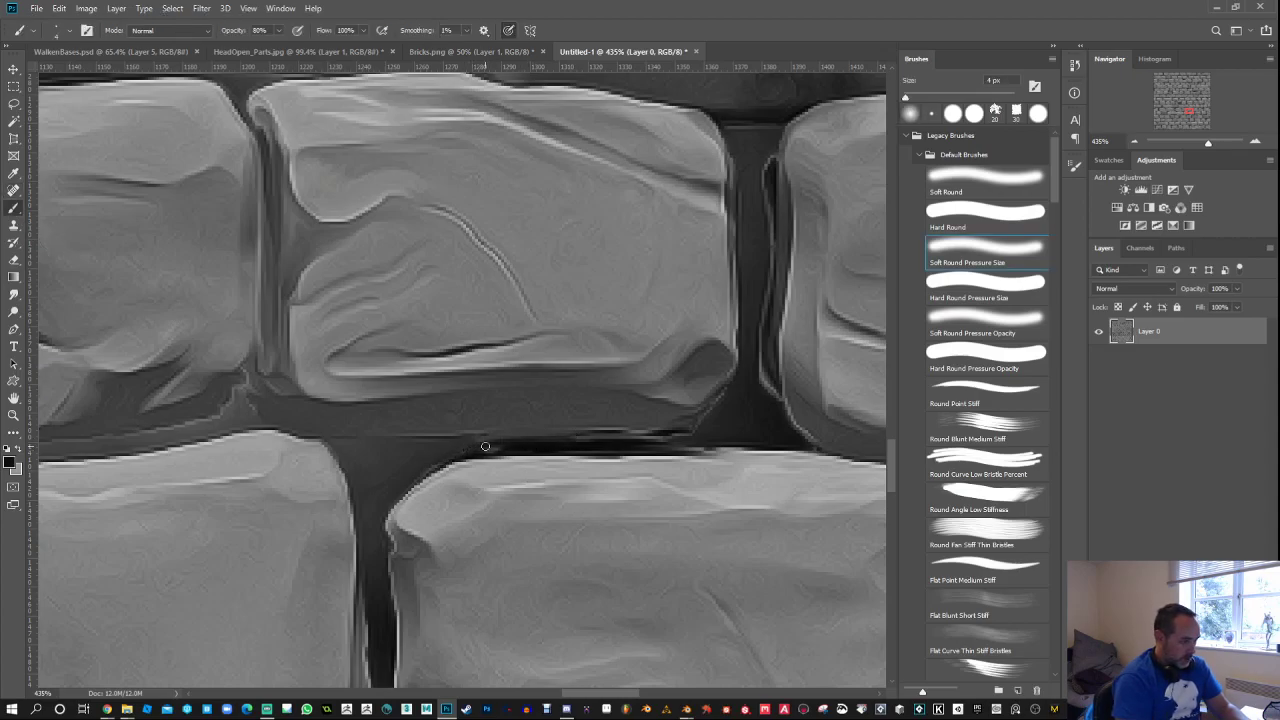
left_click_drag(485, 446, 662, 436)
key("ctrl+0")
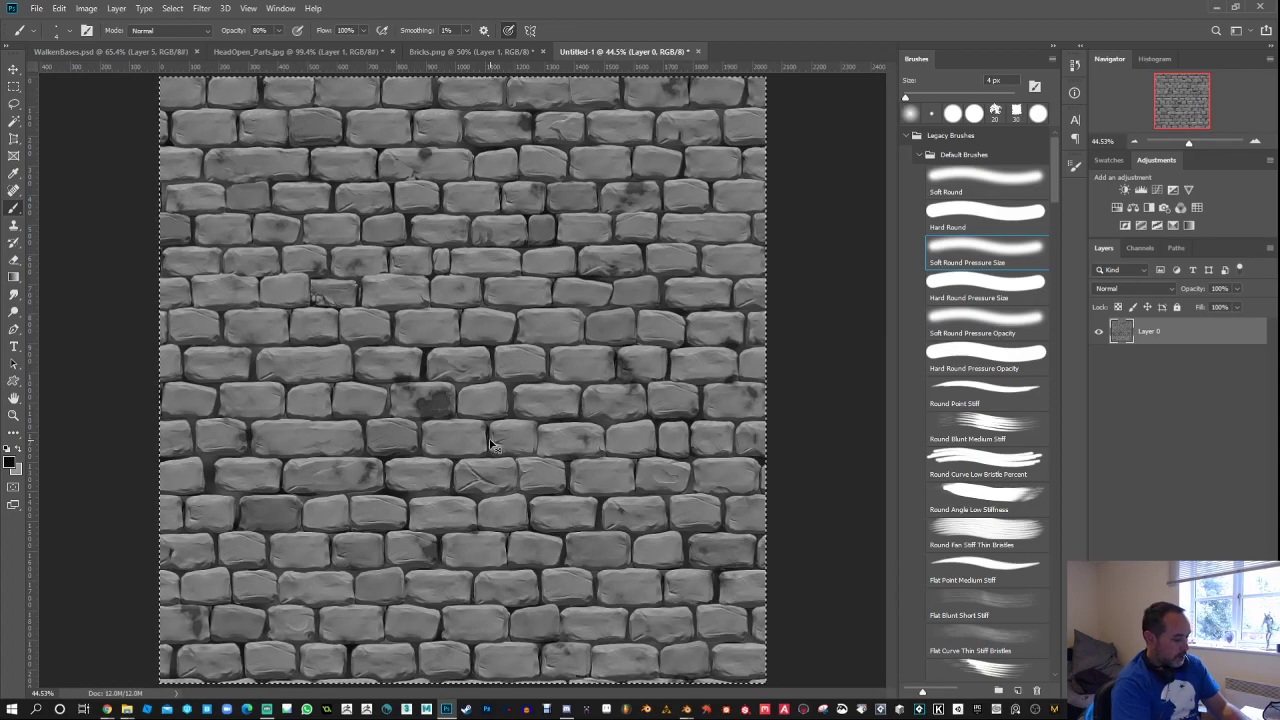
Step: Copy the whole texture onto a new layer and set its input Levels to 5, 0.97 and 211
key("ctrl+shift+alt+n")
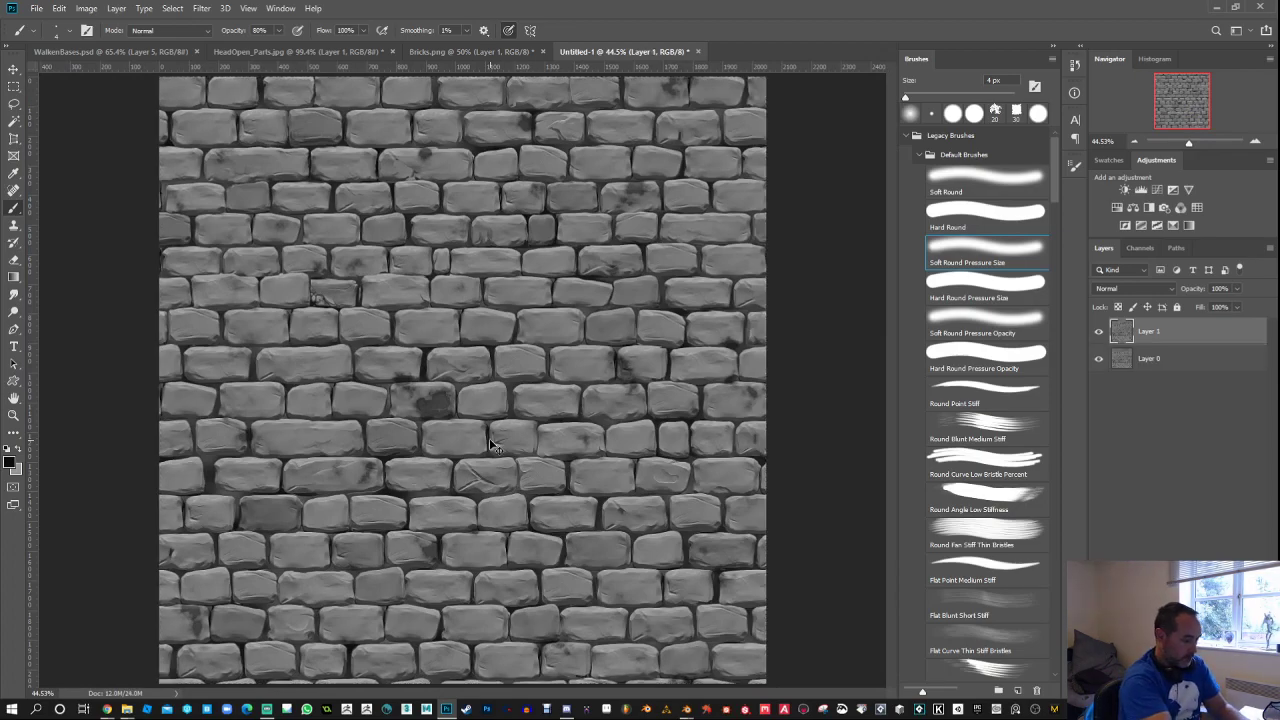
key("ctrl+l")
left_click_drag(852, 285, 828, 286)
left_click_drag(689, 288, 764, 289)
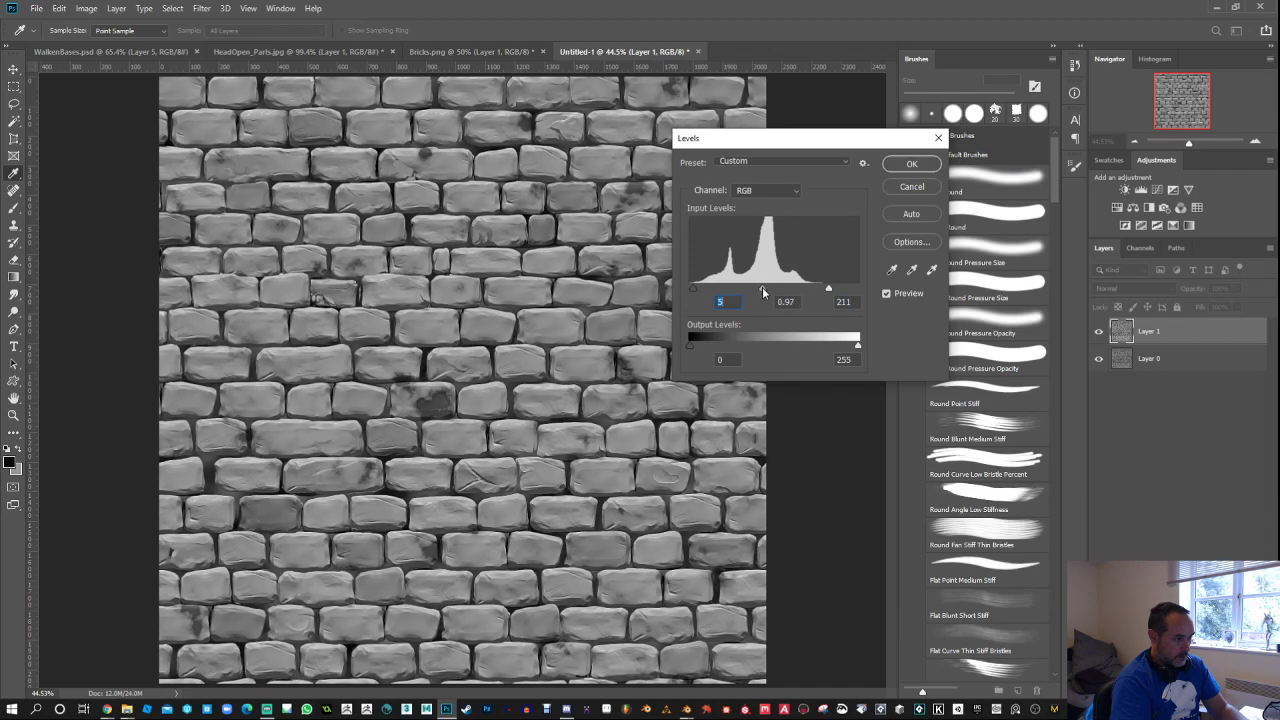
key("b")
left_click(908, 166)
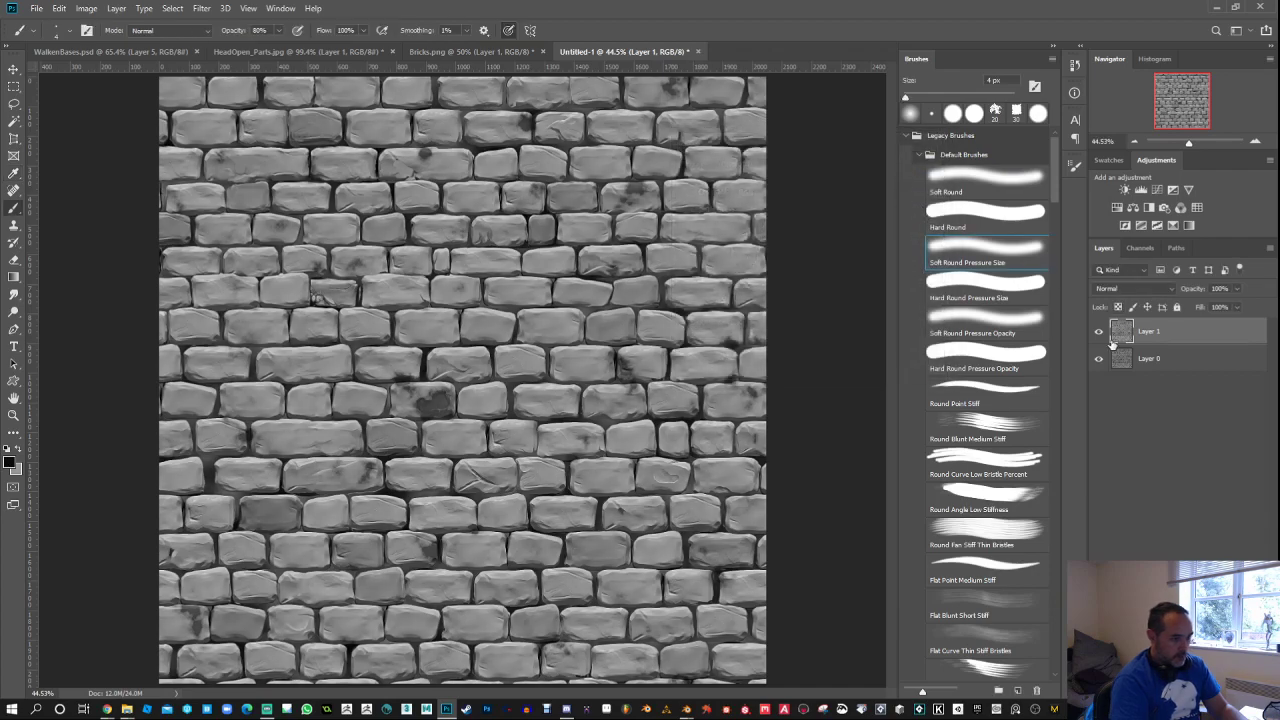
Step: Compare the brightened layer with the original, set its opacity to 32% and merge it down
left_click(1100, 332)
left_click(1101, 334)
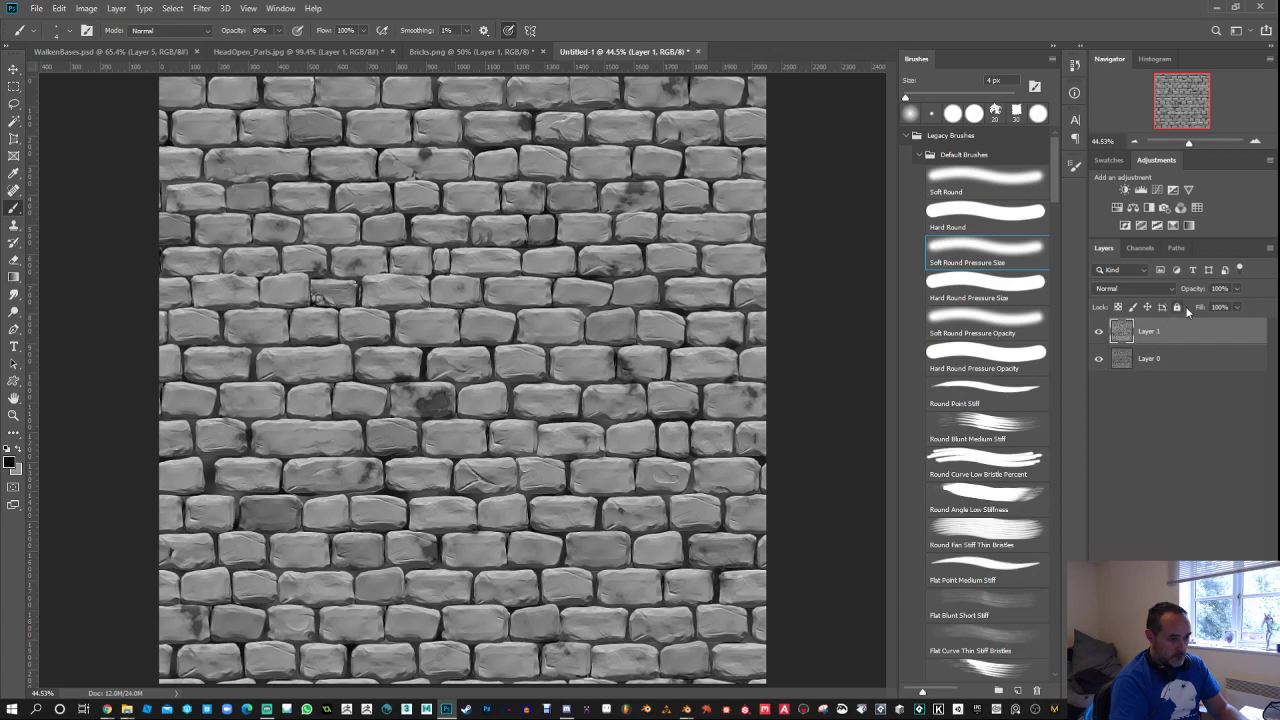
left_click_drag(1175, 290, 1053, 313)
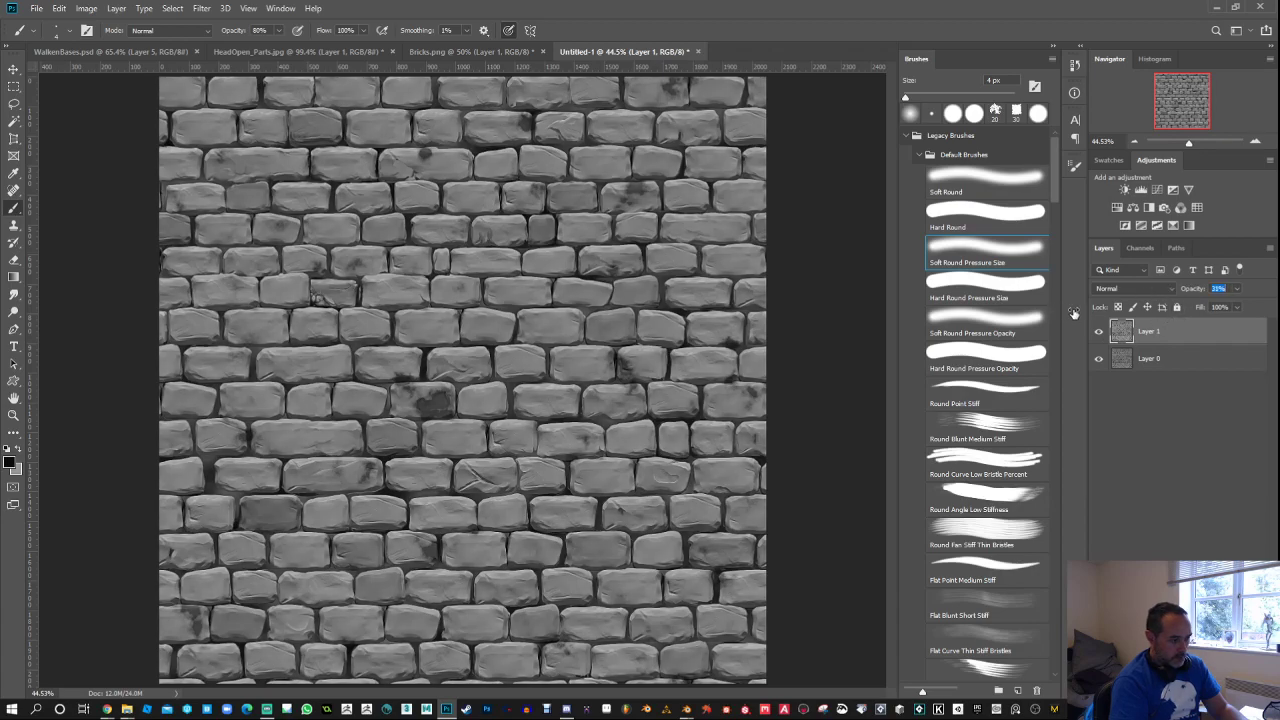
right_click(1171, 329)
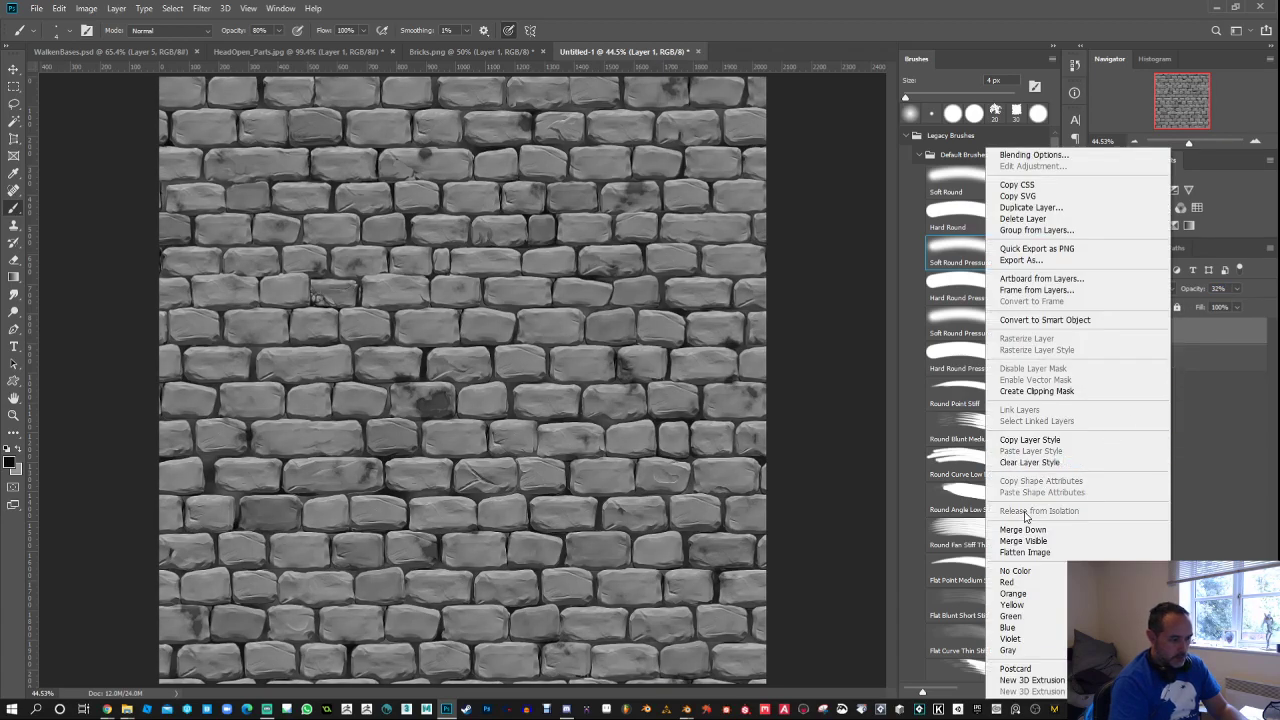
left_click(1038, 523)
Step: Copy the merged texture onto a new layer and set its input Levels to 59, 1.00 and 121
key("ctrl+a")
key("ctrl+c")
key("ctrl+v")
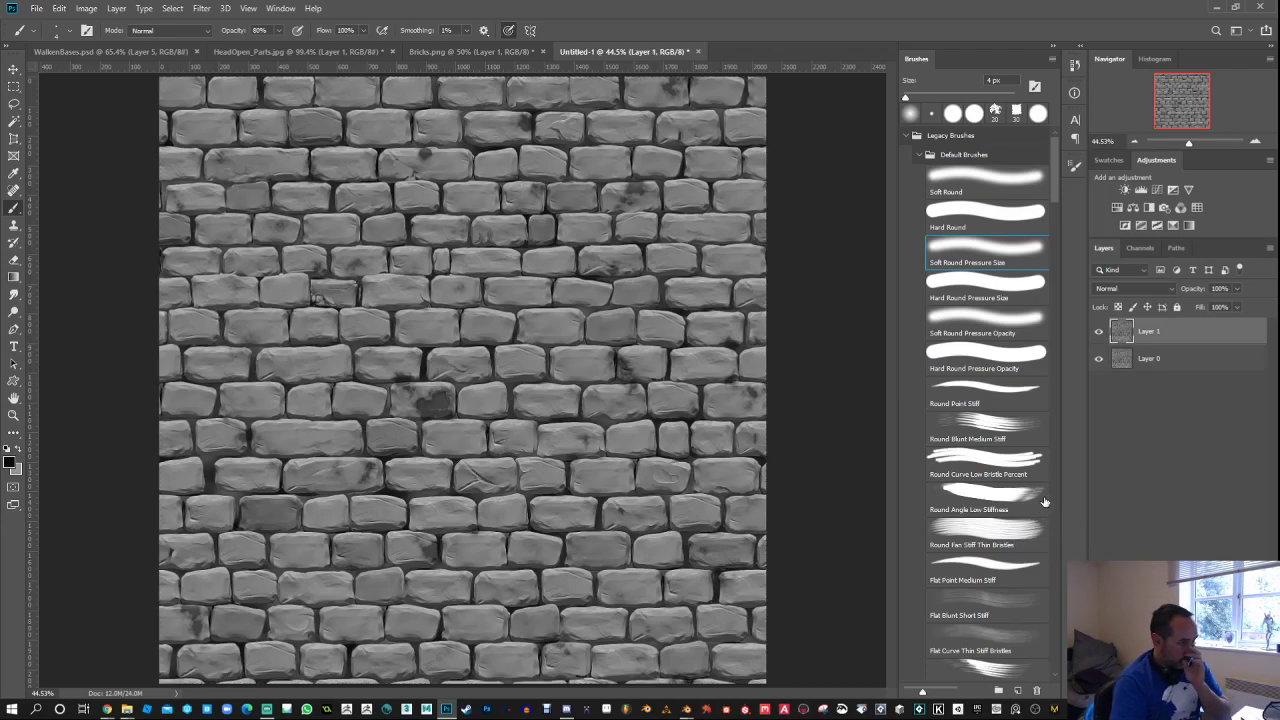
key("ctrl+l")
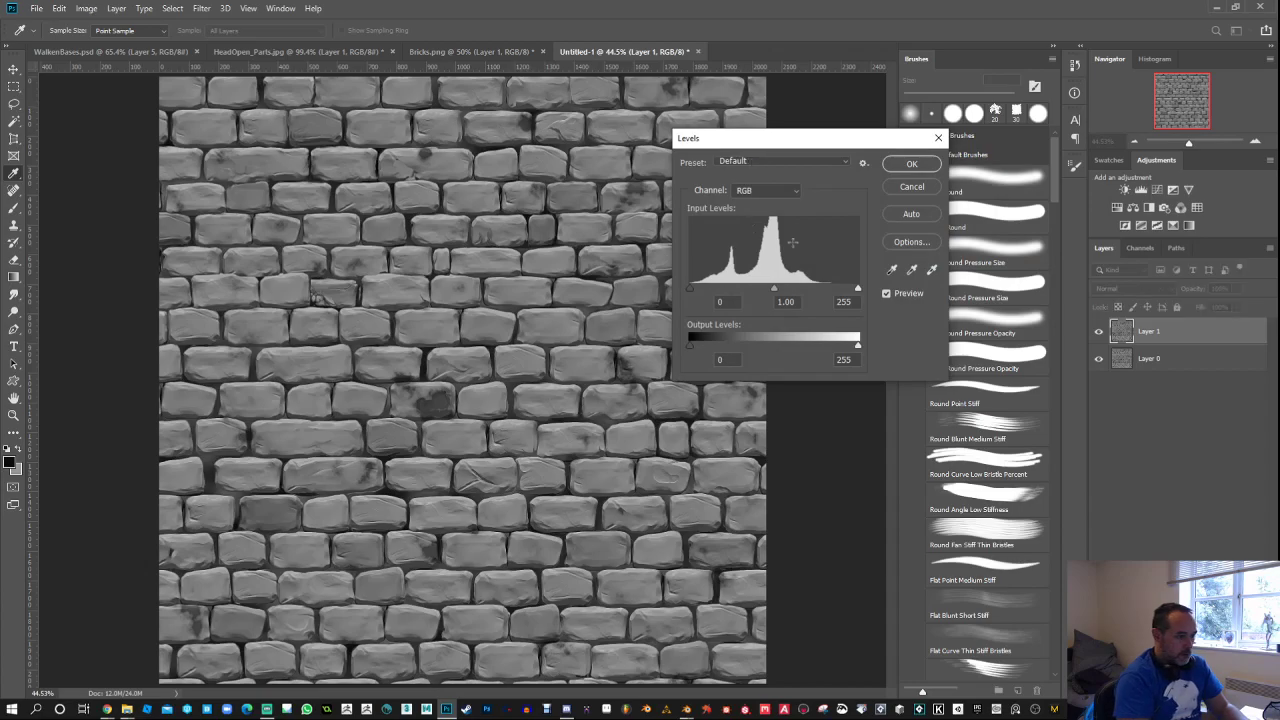
left_click_drag(692, 290, 721, 290)
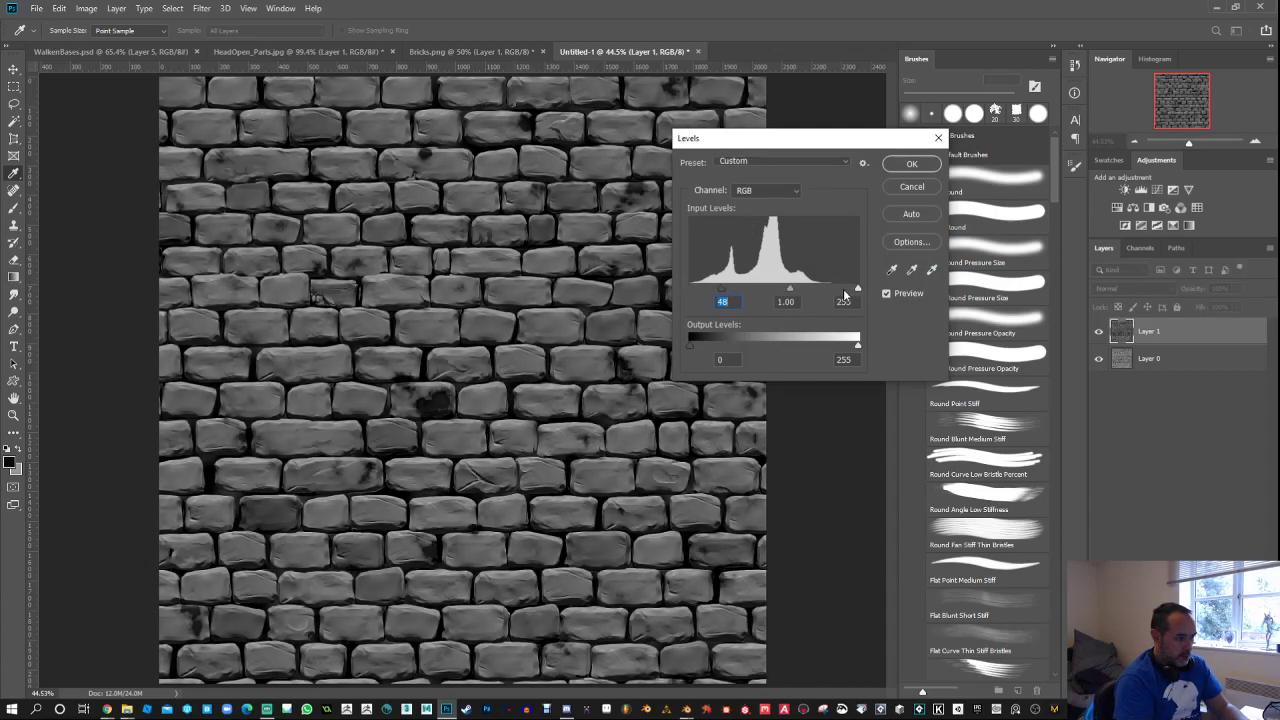
left_click_drag(857, 289, 730, 292)
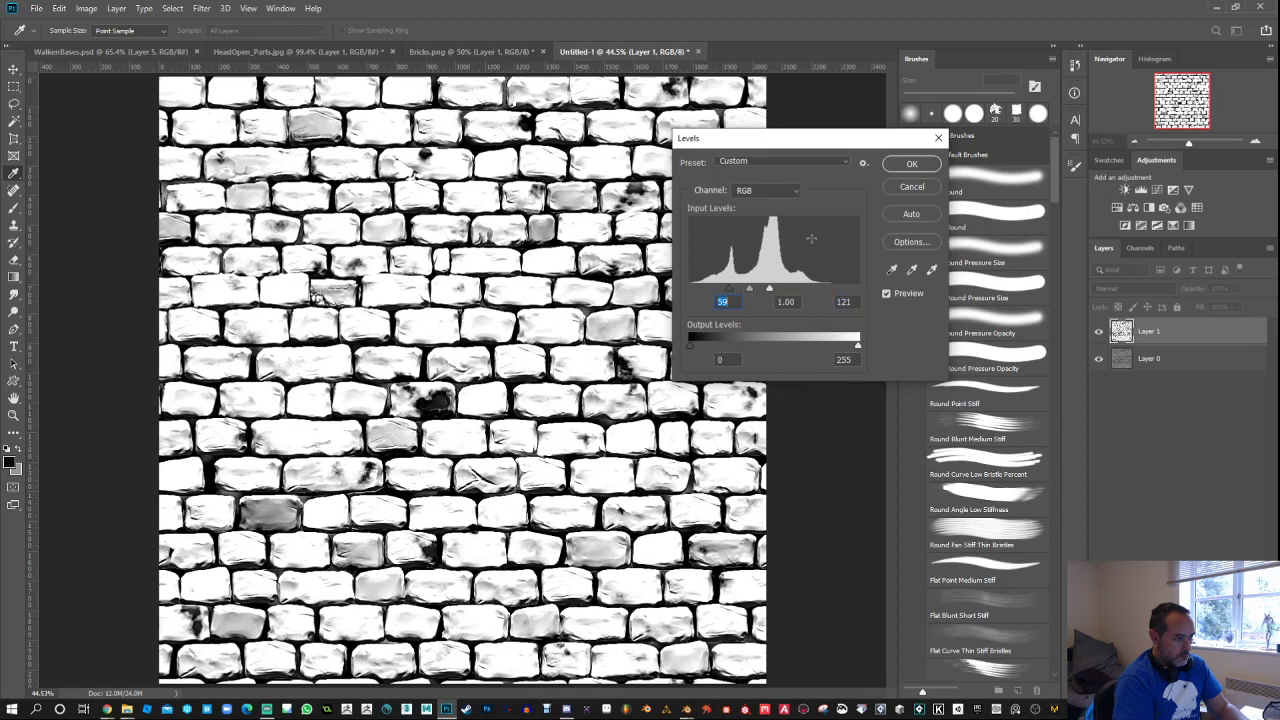
left_click(912, 164)
key("b")
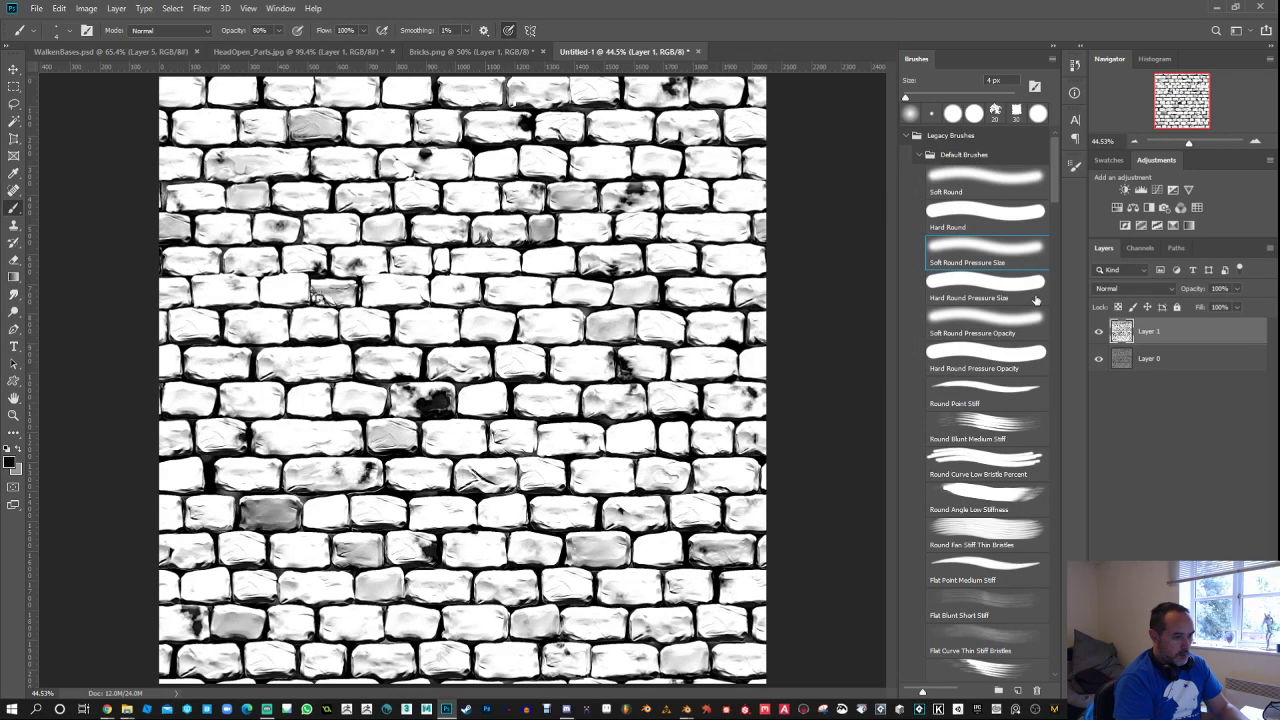
Step: Apply a Gaussian Blur with an 11.1-pixel radius to the high-contrast layer and add a white layer mask to it
left_click(201, 8)
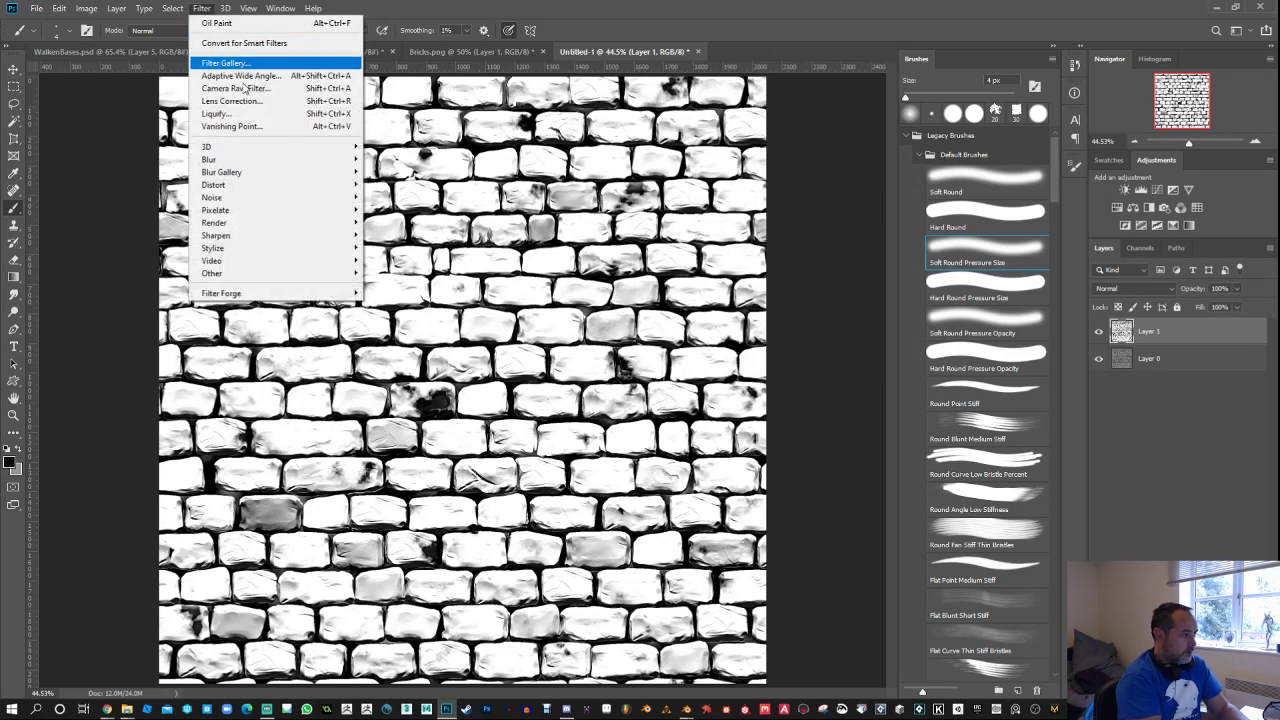
mouse_move(264, 162)
left_click(400, 210)
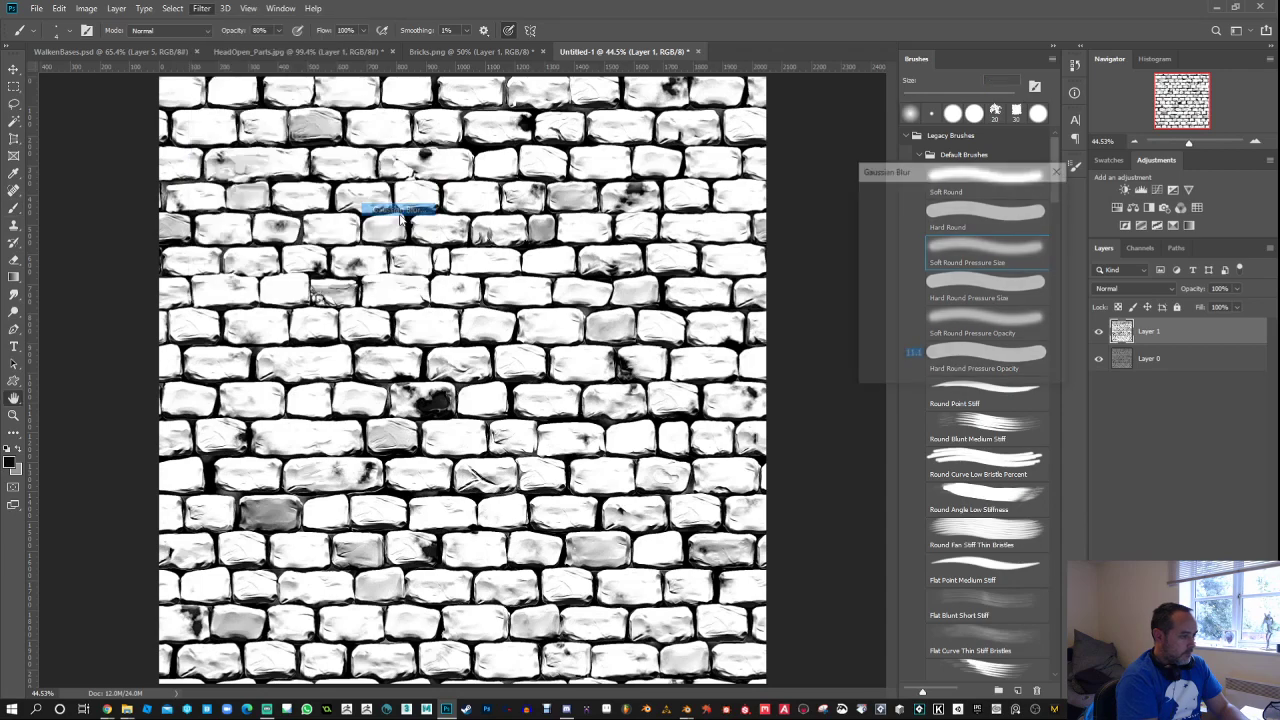
left_click_drag(931, 377, 919, 375)
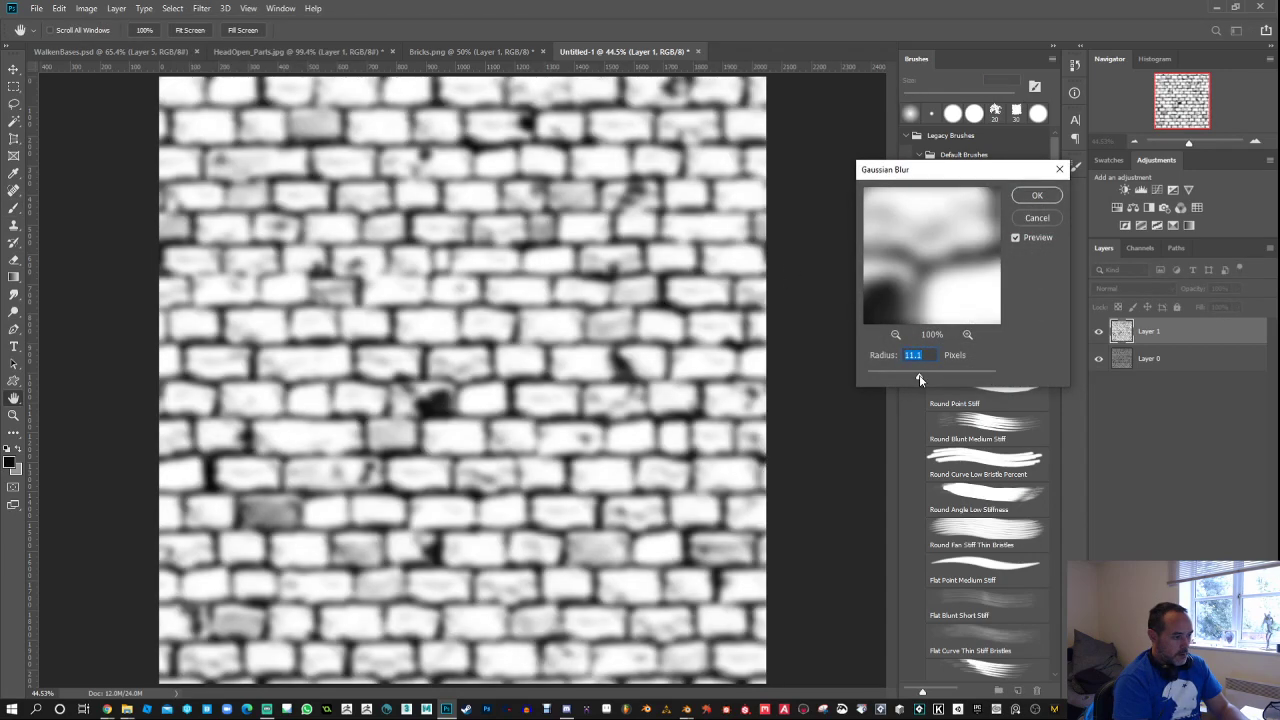
left_click(1036, 196)
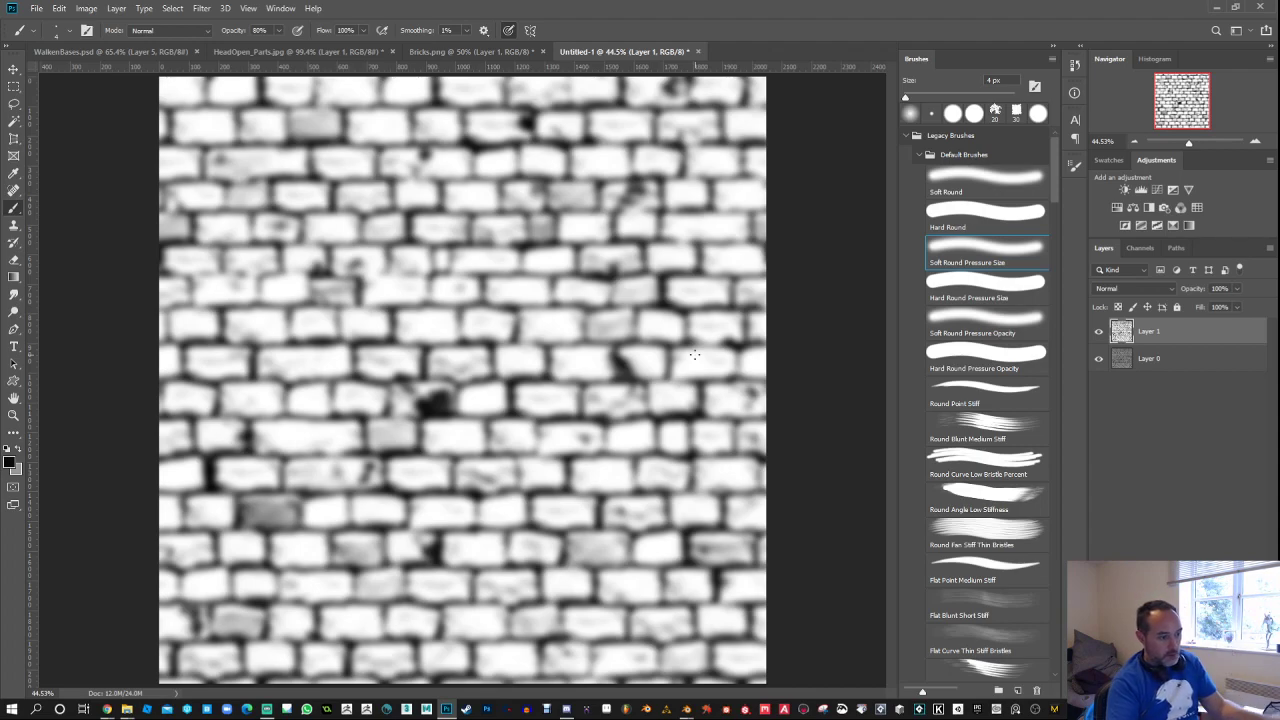
left_click(1160, 690)
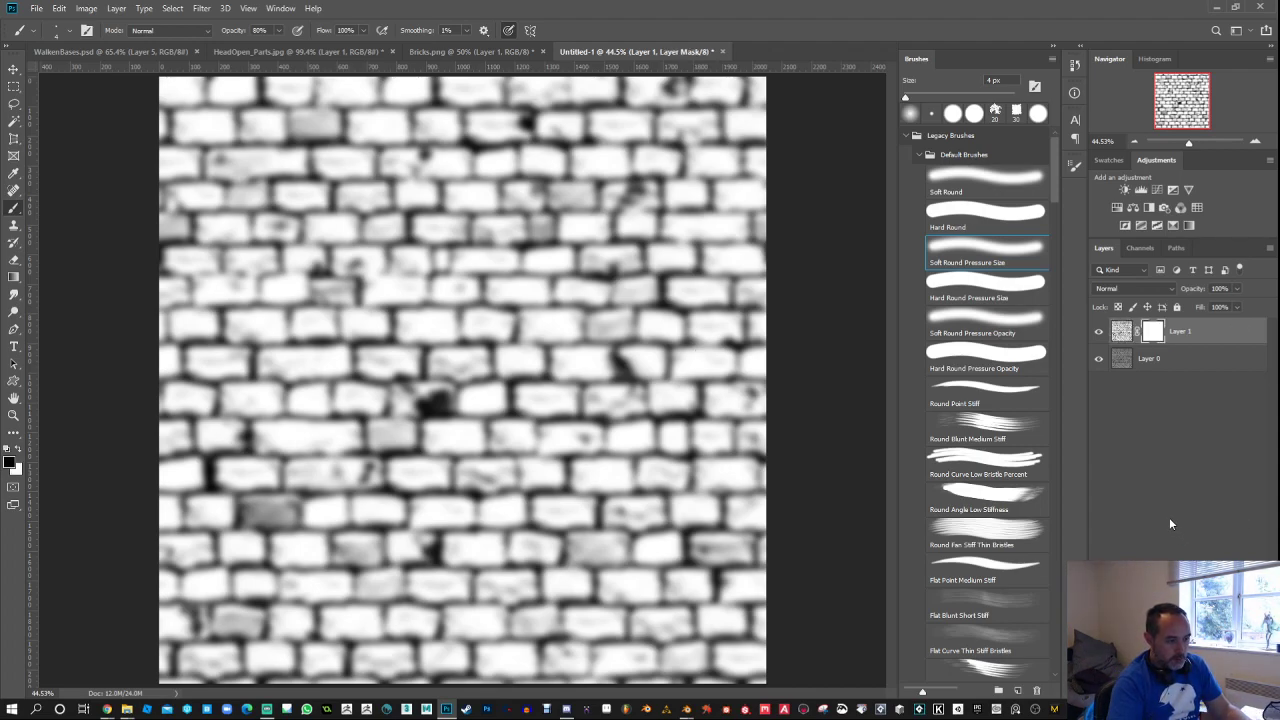
Step: Invert the high-contrast layer's mask to black, set the layer's blend mode to Multiply and select its mask
key("ctrl+i")
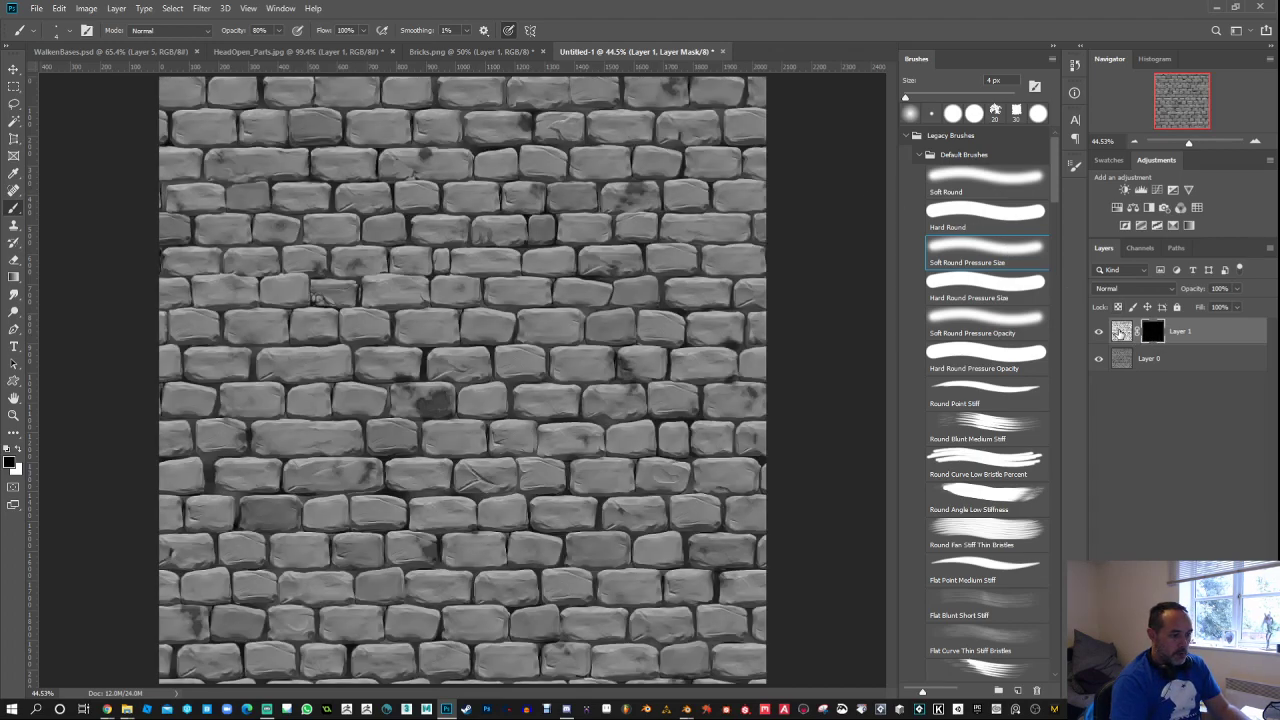
left_click(1120, 333)
left_click(1135, 288)
left_click(1140, 332)
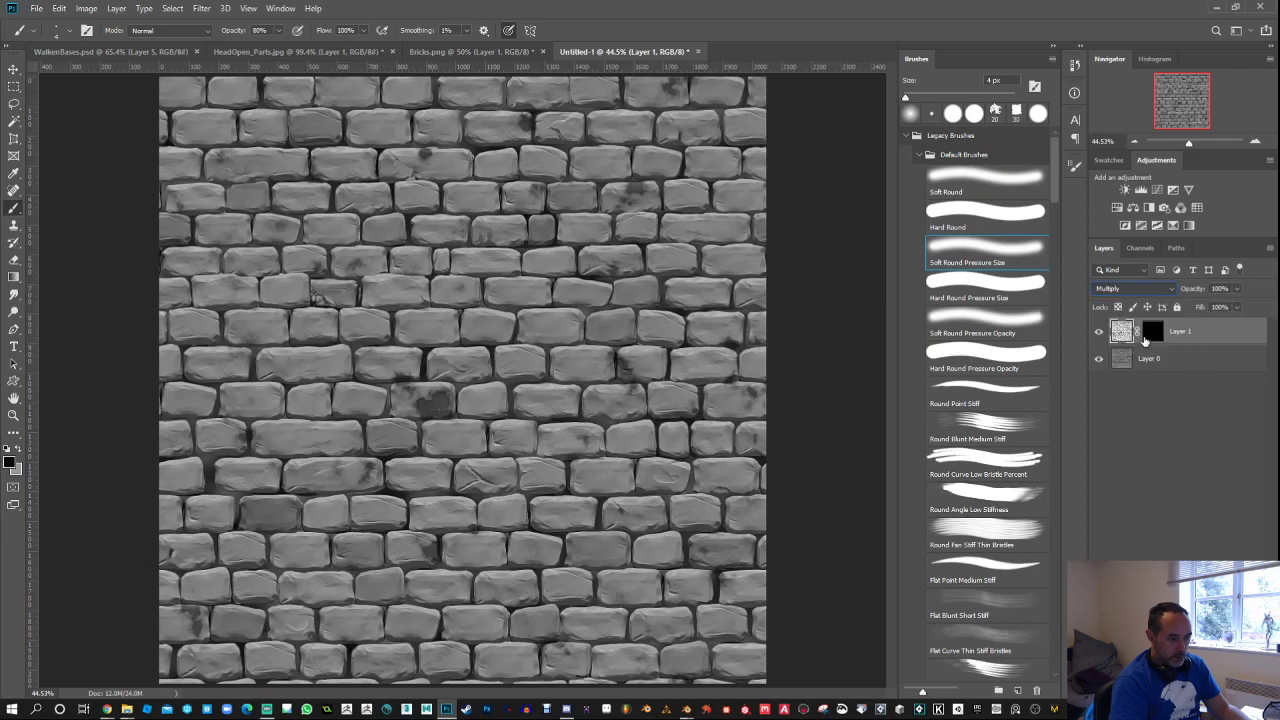
left_click(1153, 332)
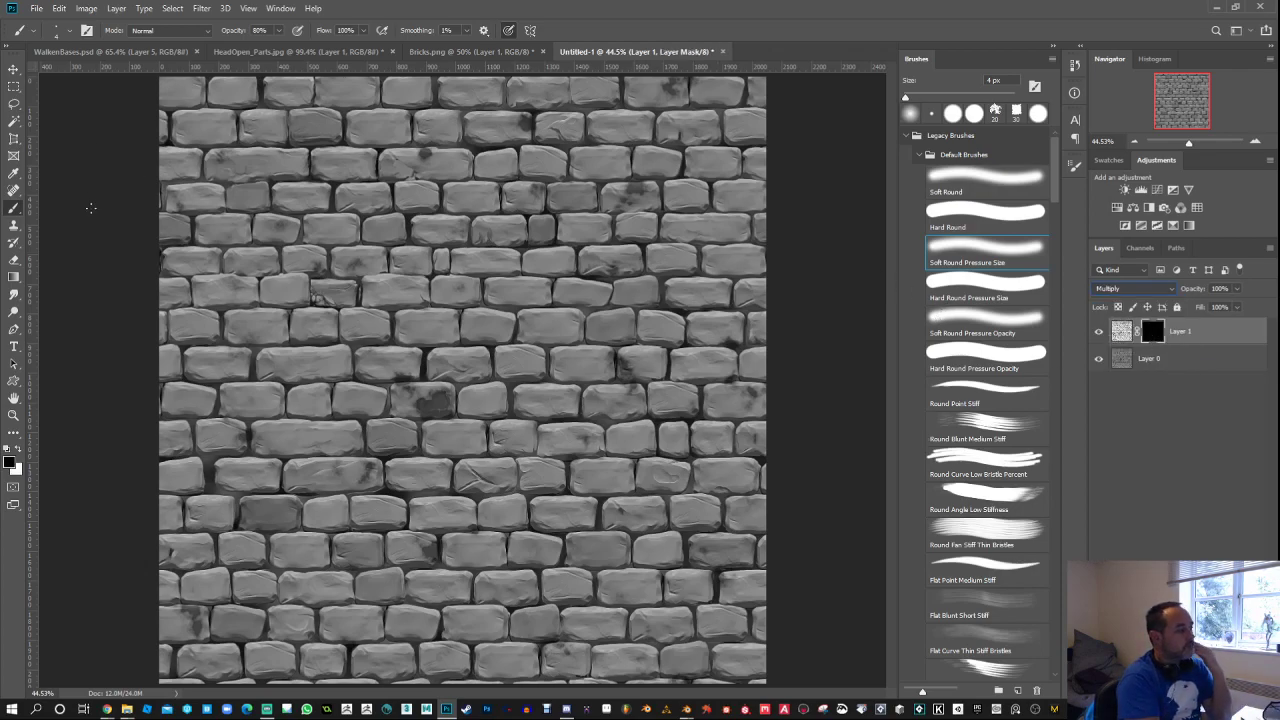
Step: Paint white on the layer mask over the upper-middle bricks with an enlarged Soft Round brush
right_click(500, 253)
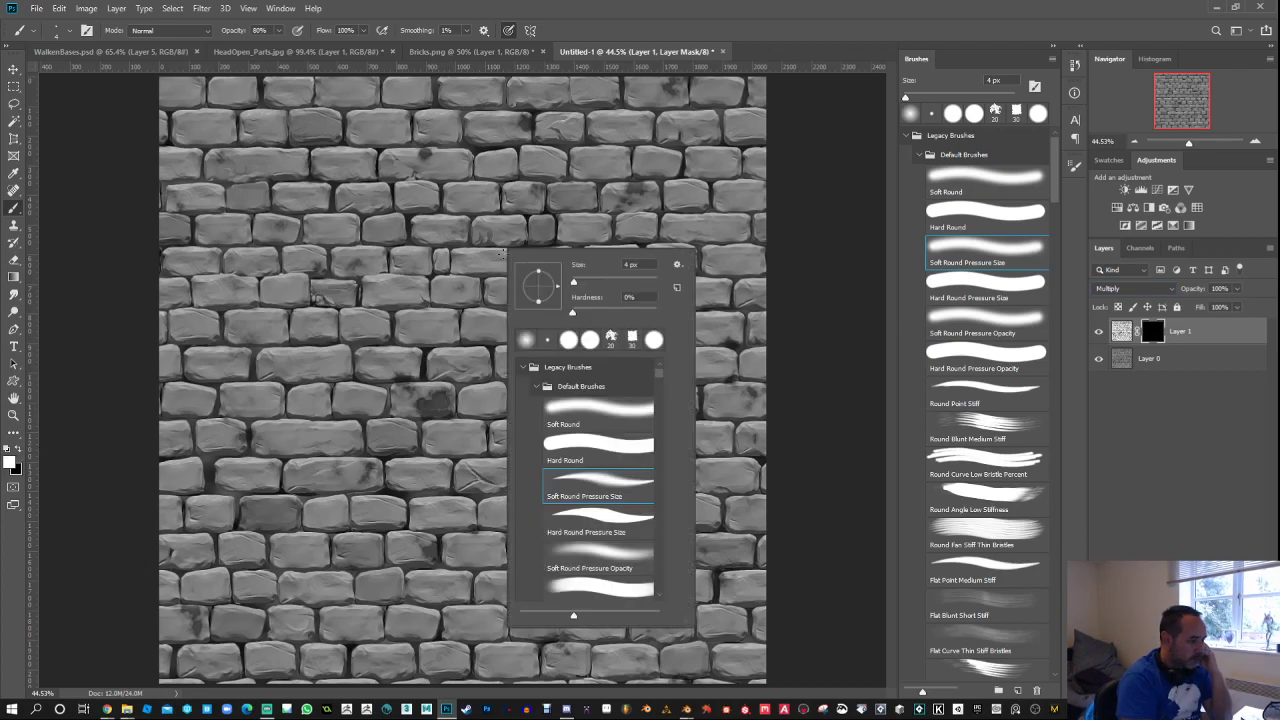
left_click(585, 404)
left_click_drag(573, 282, 628, 284)
left_click(588, 222)
mouse_move(588, 222)
left_mouse_down()
mouse_move(560, 228)
mouse_move(610, 220)
mouse_move(430, 245)
mouse_move(607, 221)
mouse_move(400, 315)
mouse_move(360, 360)
mouse_move(421, 393)
mouse_move(580, 420)
mouse_move(540, 404)
left_mouse_up()
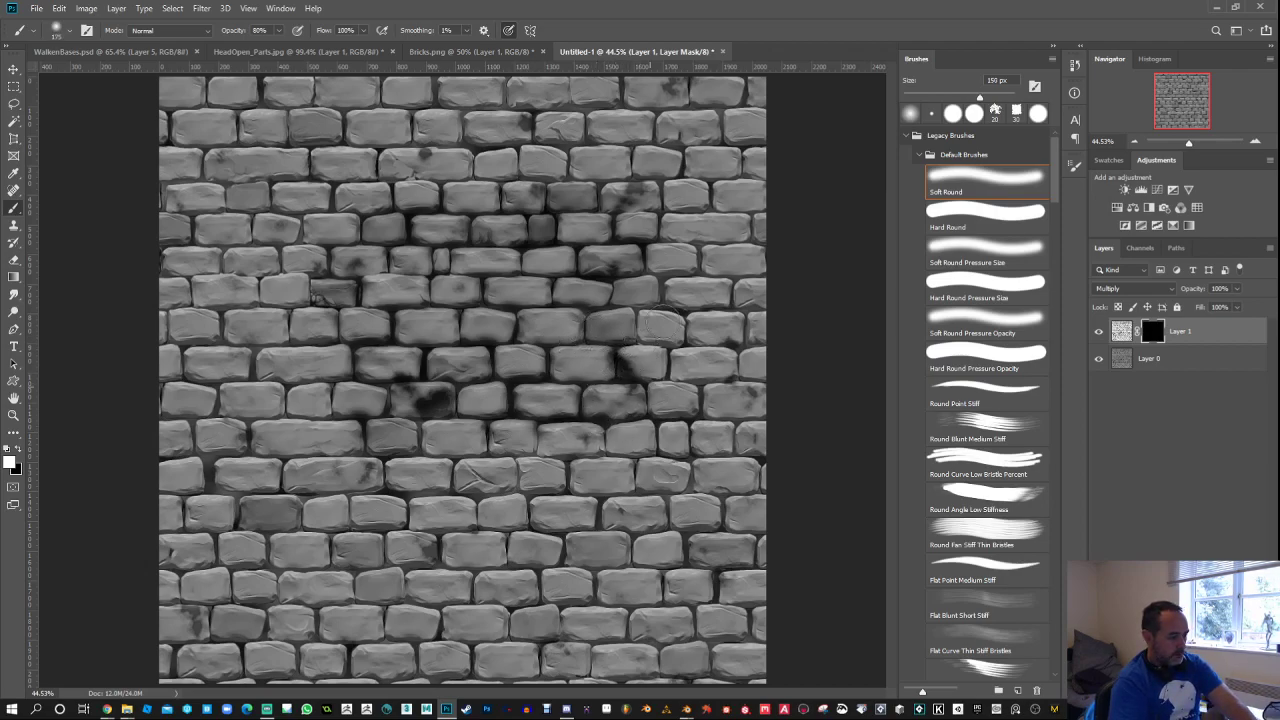
Step: Enlarge the brush to 600 px and extend the white mask area outward towards the texture's edges
key("bracketright")
left_click(668, 363)
key("bracketright")
key("bracketright")
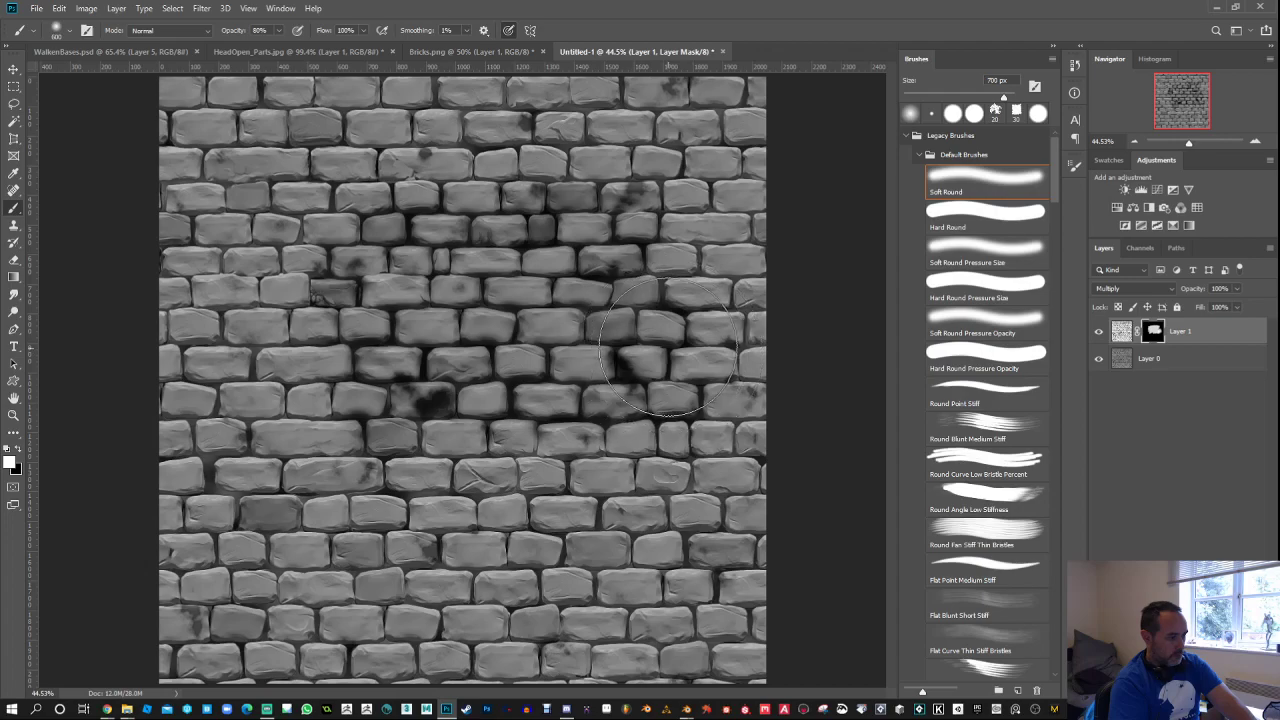
mouse_move(680, 262)
left_mouse_down()
mouse_move(433, 197)
mouse_move(345, 272)
mouse_move(301, 365)
mouse_move(264, 315)
mouse_move(405, 472)
mouse_move(427, 477)
mouse_move(400, 418)
mouse_move(620, 465)
mouse_move(669, 541)
mouse_move(372, 572)
mouse_move(321, 531)
mouse_move(304, 462)
mouse_move(302, 167)
mouse_move(278, 328)
mouse_move(365, 209)
mouse_move(424, 196)
mouse_move(661, 196)
mouse_move(634, 551)
mouse_move(291, 565)
mouse_move(284, 389)
mouse_move(306, 239)
mouse_move(526, 177)
mouse_move(642, 185)
mouse_move(669, 255)
mouse_move(642, 546)
mouse_move(435, 555)
mouse_move(375, 525)
left_mouse_up()
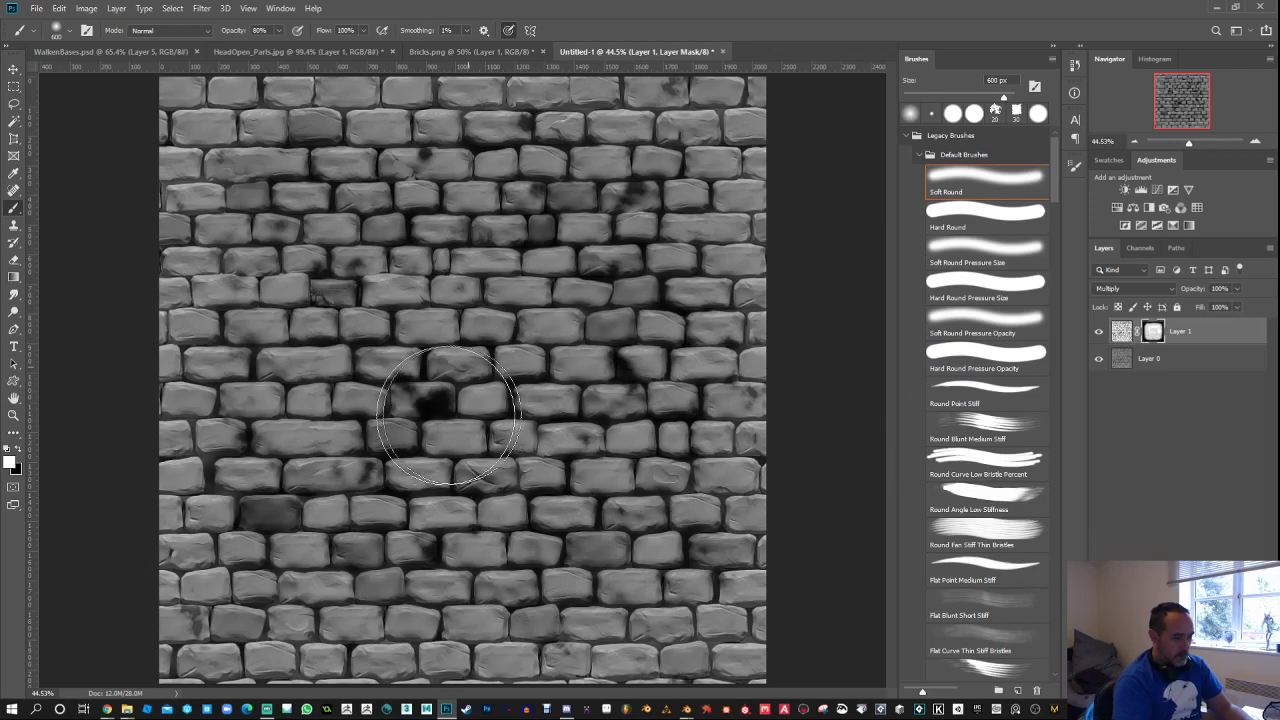
Step: Display the layer mask on its own and paint its uneven grey interior white
left_click(1153, 332, "alt")
left_click(1153, 332, "alt")
mouse_move(600, 400)
left_mouse_down()
mouse_move(635, 293)
mouse_move(547, 211)
mouse_move(375, 198)
mouse_move(326, 344)
mouse_move(299, 281)
mouse_move(320, 520)
mouse_move(306, 512)
mouse_move(382, 508)
mouse_move(384, 435)
mouse_move(530, 310)
mouse_move(561, 329)
mouse_move(572, 370)
mouse_move(610, 232)
mouse_move(444, 226)
mouse_move(340, 247)
mouse_move(331, 330)
mouse_move(452, 449)
mouse_move(545, 369)
mouse_move(572, 451)
mouse_move(552, 471)
mouse_move(509, 466)
left_mouse_up()
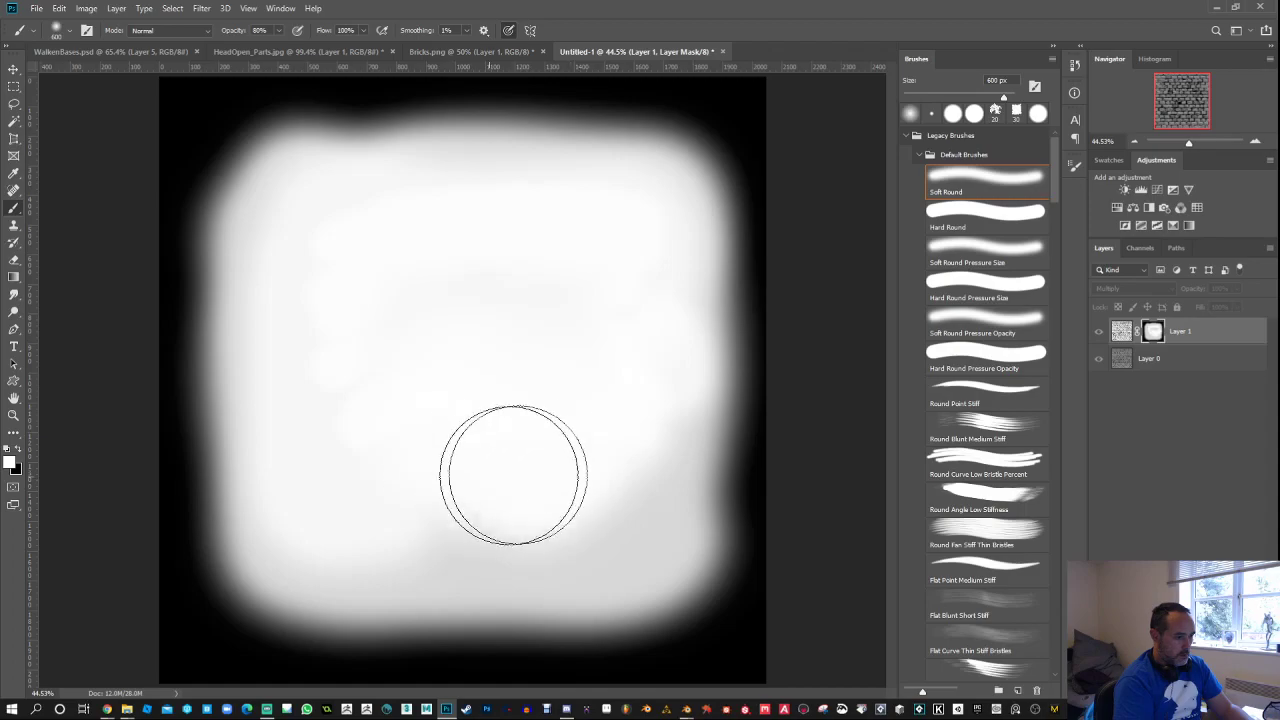
Step: Set the mask's input Levels to 0, 0.16 and 239, and paint the remaining grey lower-right area white
key("ctrl+l")
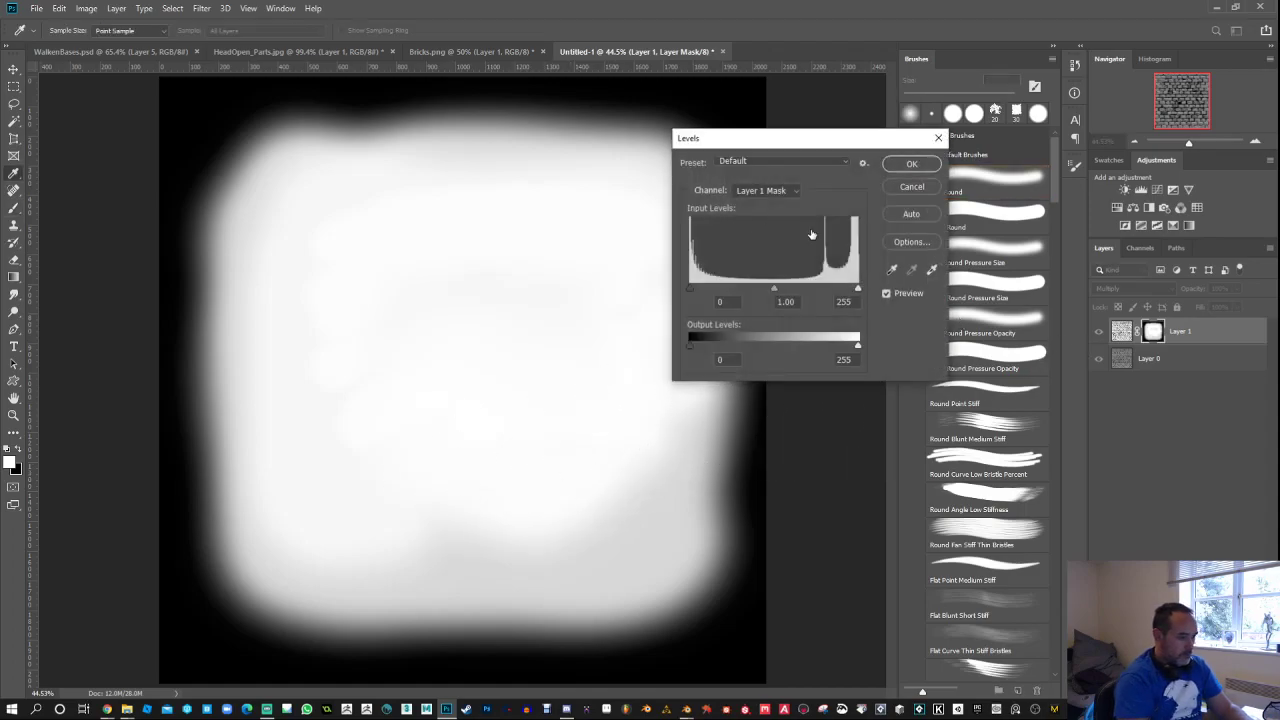
left_click_drag(780, 287, 848, 291)
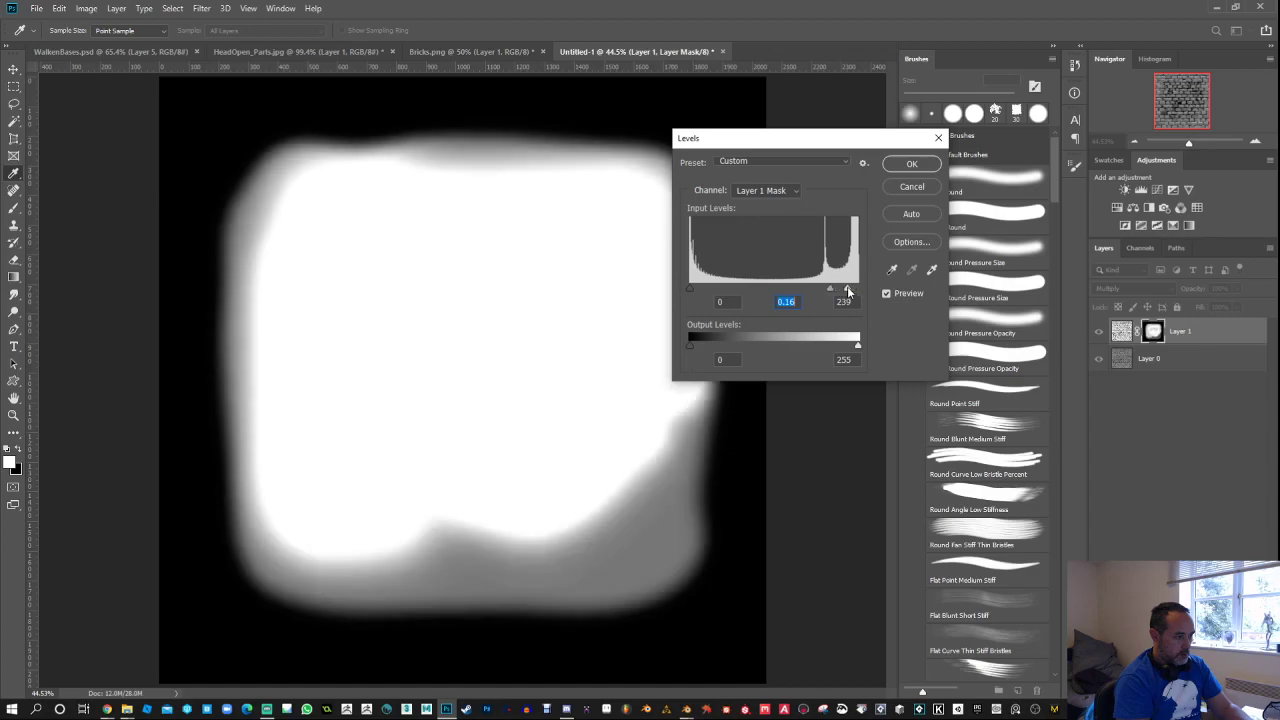
left_click(912, 164)
mouse_move(629, 406)
left_mouse_down()
mouse_move(641, 515)
mouse_move(500, 514)
mouse_move(620, 505)
left_mouse_up()
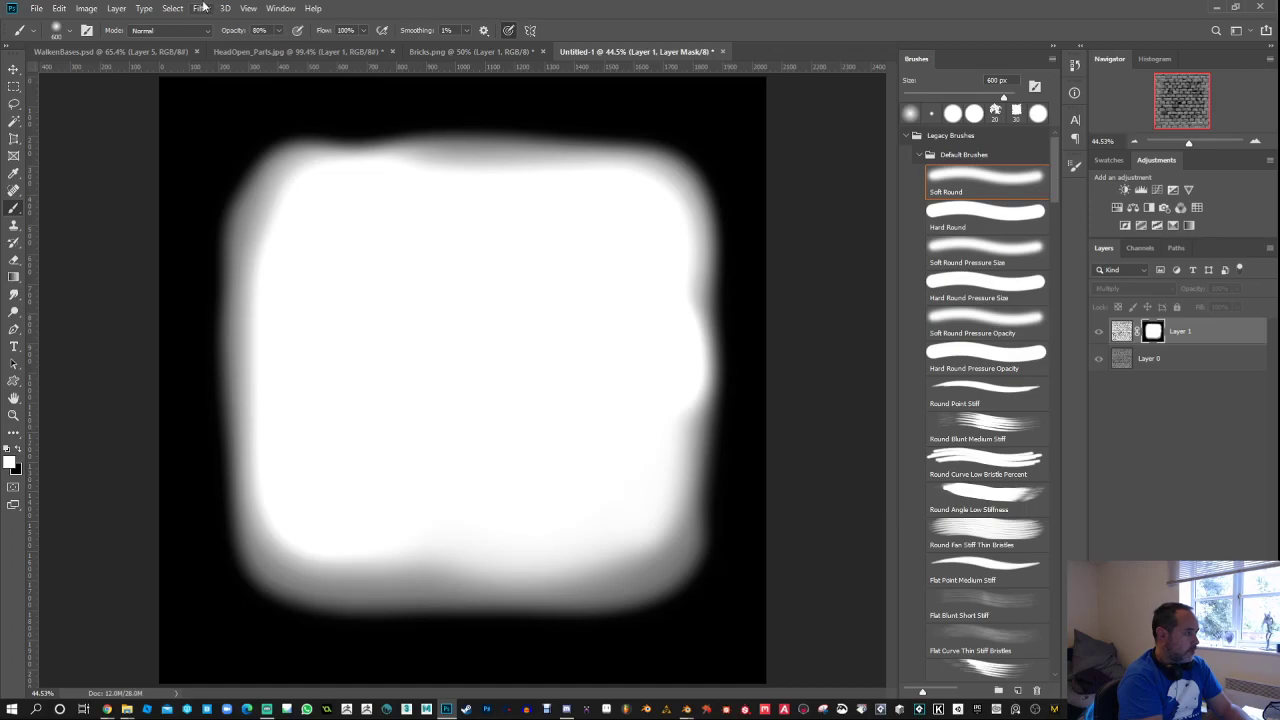
Step: Apply a Gaussian Blur with a 75.5-pixel radius to the layer mask
left_click(201, 8)
mouse_move(260, 160)
left_click(408, 209)
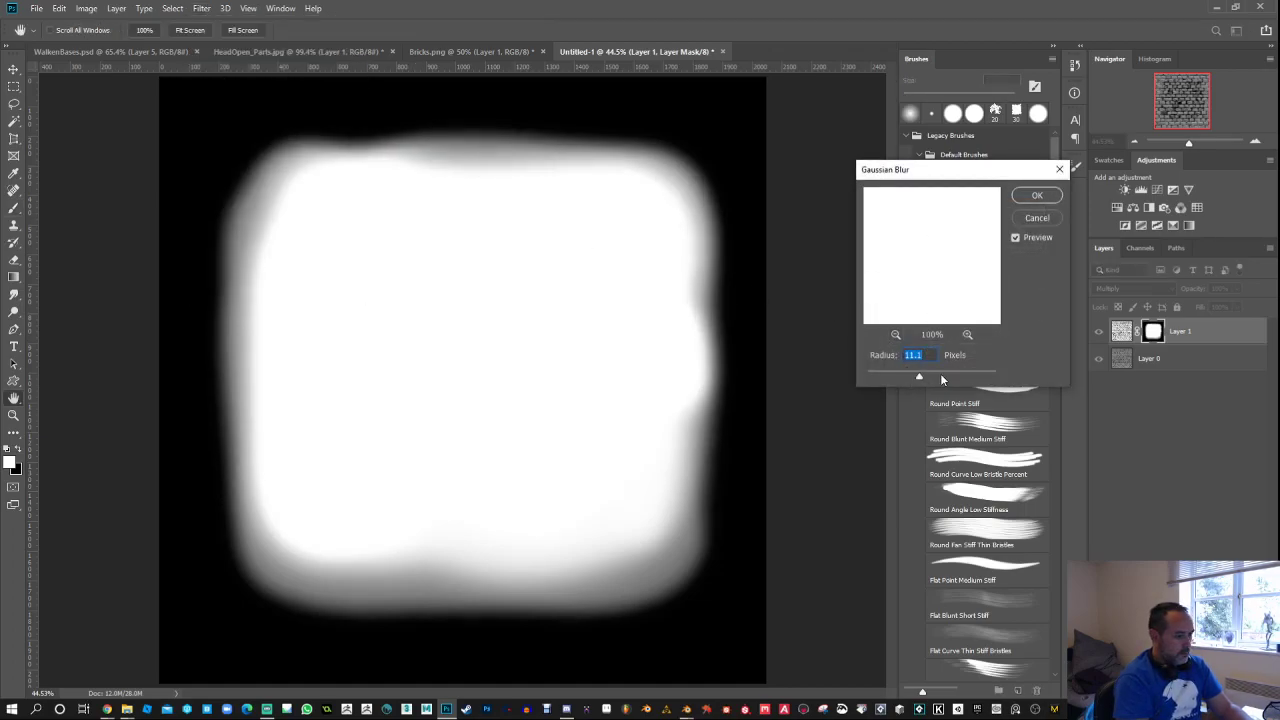
left_click(943, 377)
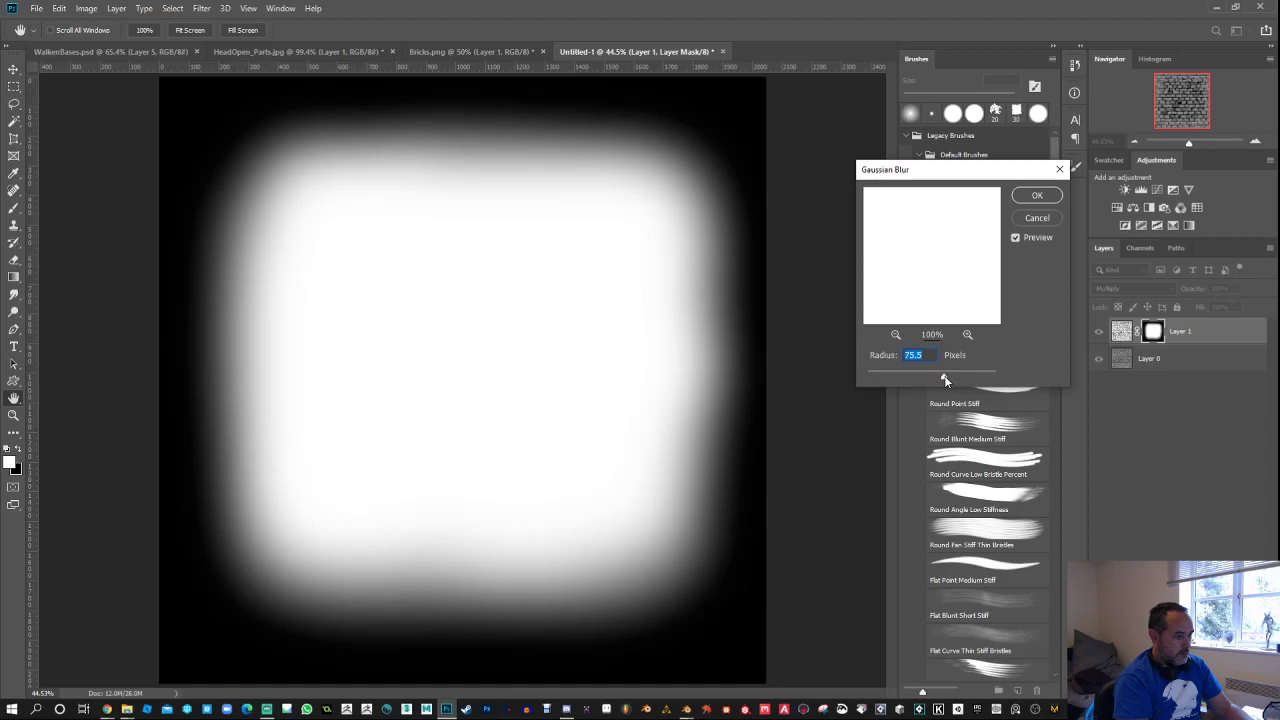
left_click(1037, 195)
Step: Try the high-contrast layer at 38% opacity and delete the layer
left_click(1121, 331)
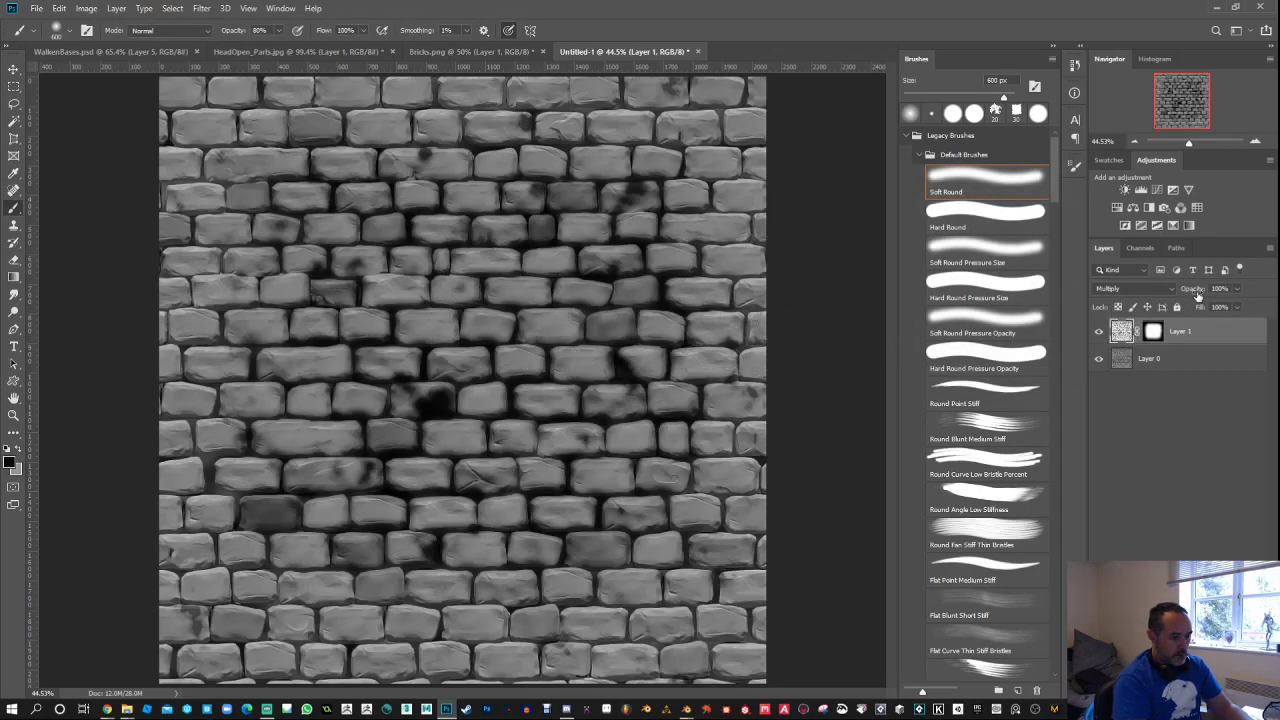
left_click_drag(1197, 295, 1117, 302)
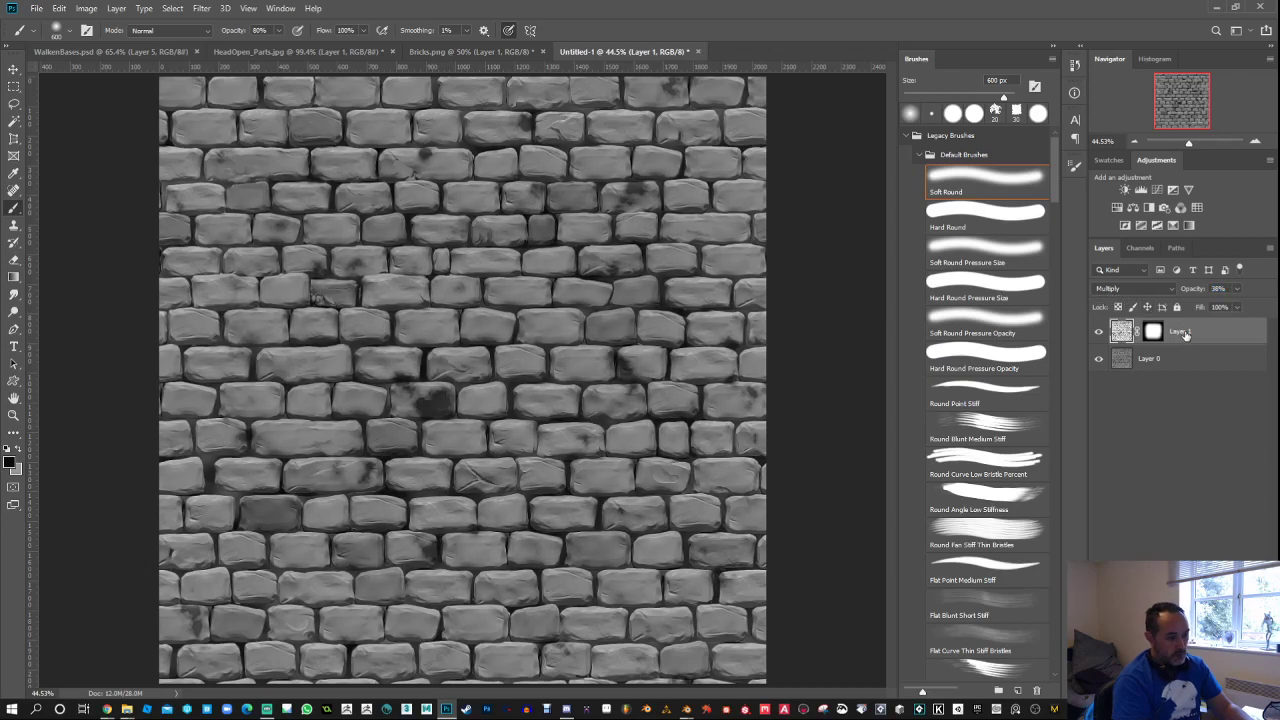
key("Delete")
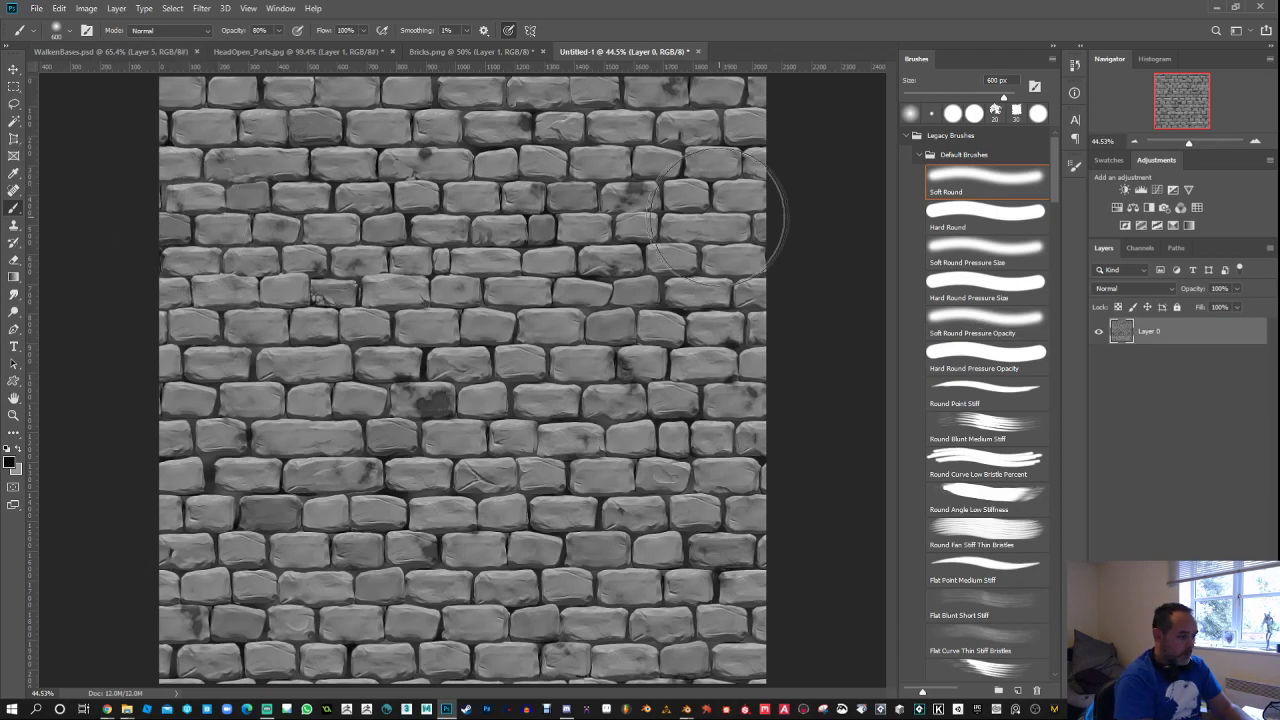
Step: Set the brick layer's input Levels to 0, 0.84 and 224
key("i")
key("ctrl+l")
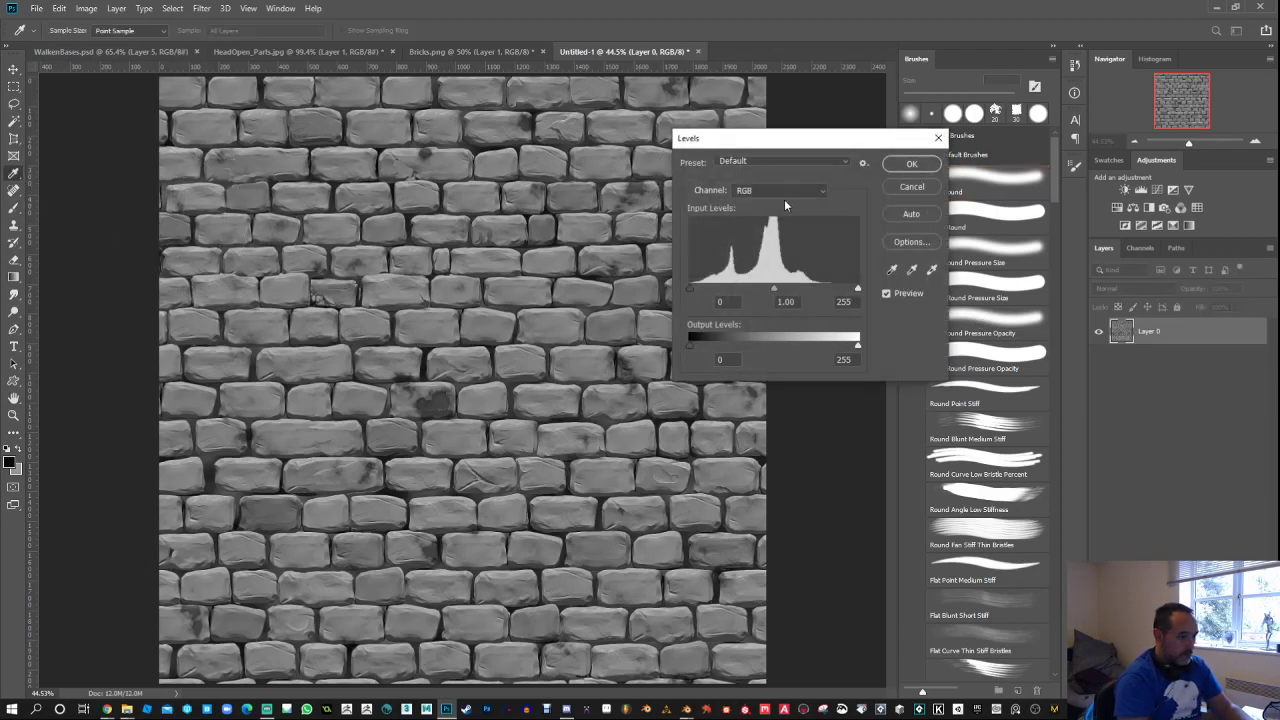
left_click_drag(857, 289, 772, 288)
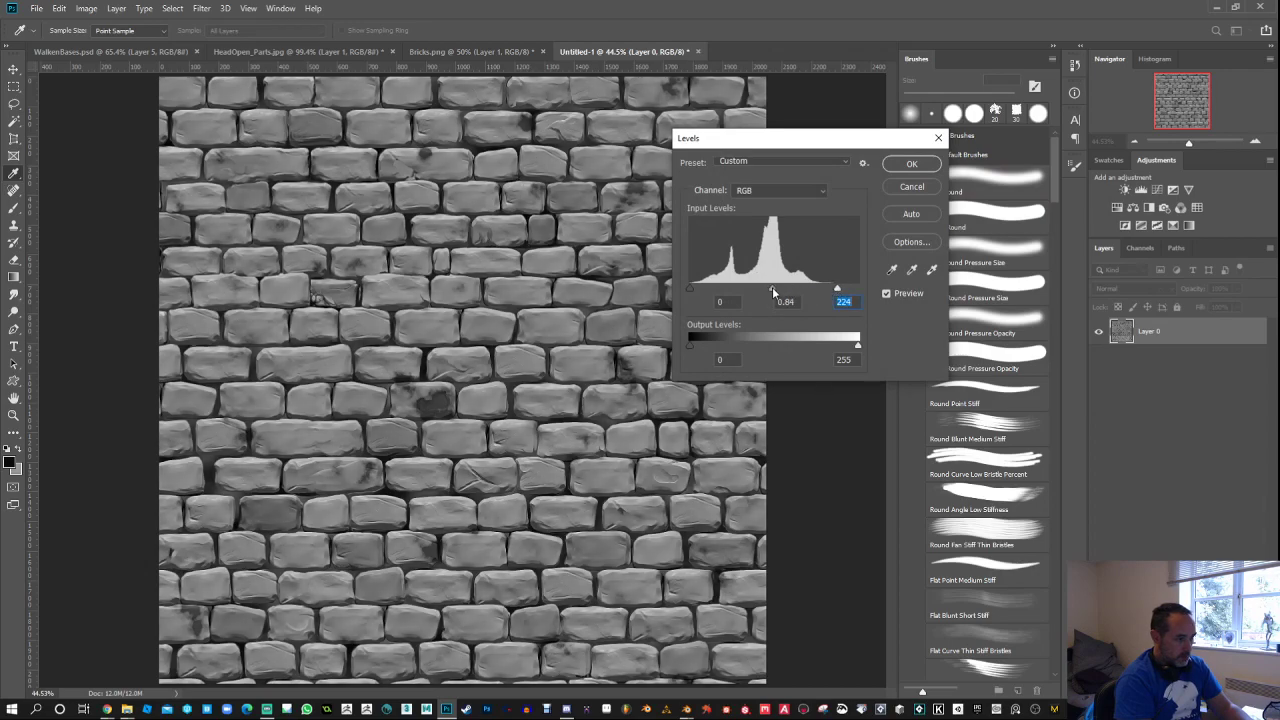
left_click(910, 165)
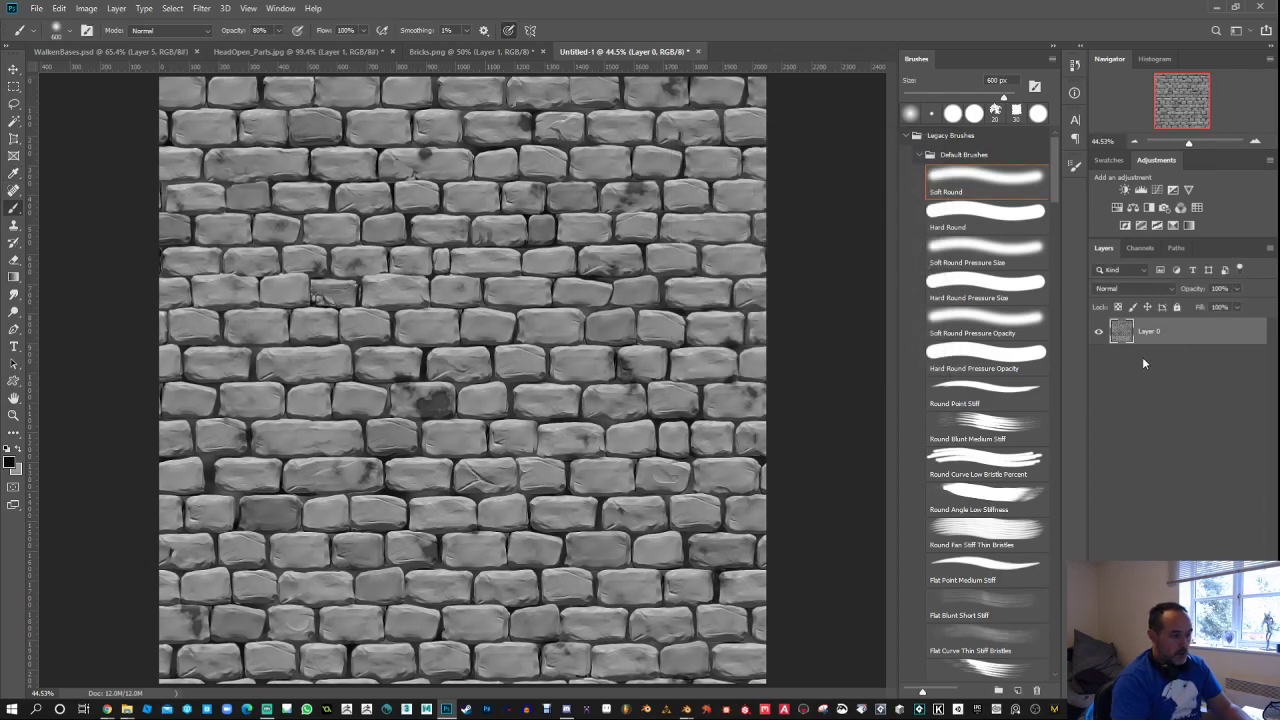
Step: Set the Brush tool's painting mode to Multiply
key("b")
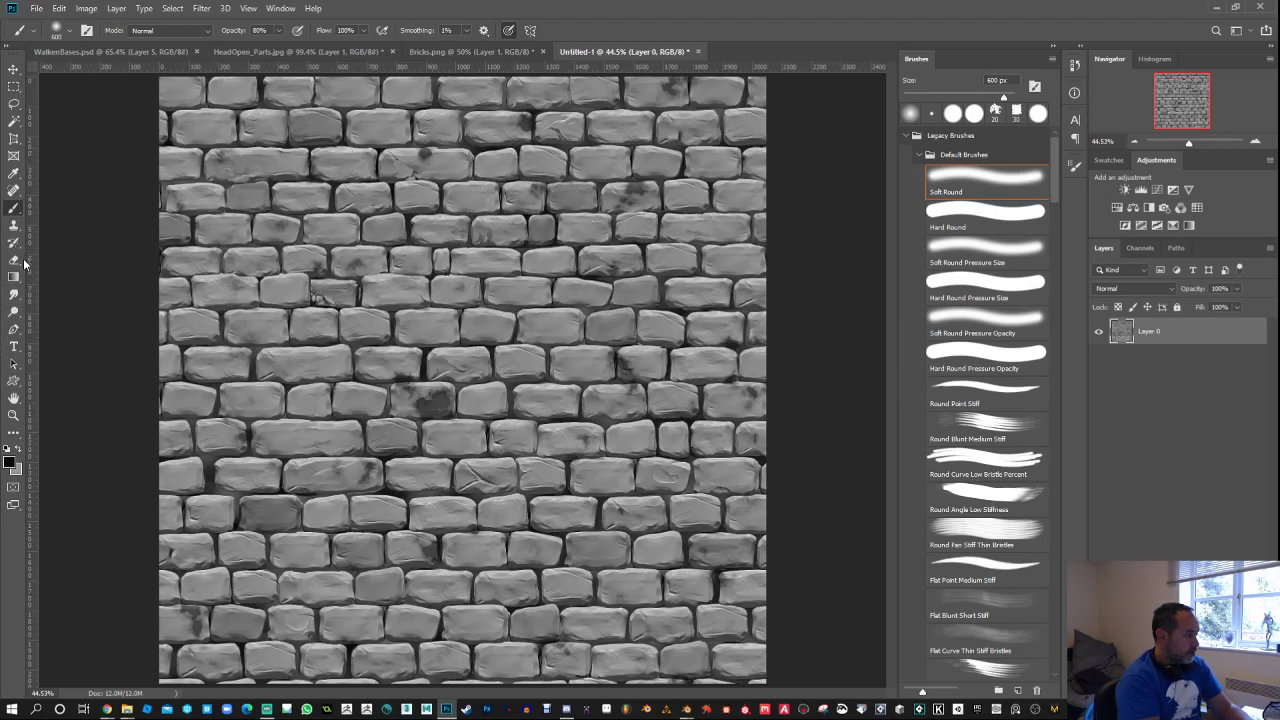
left_click(170, 30)
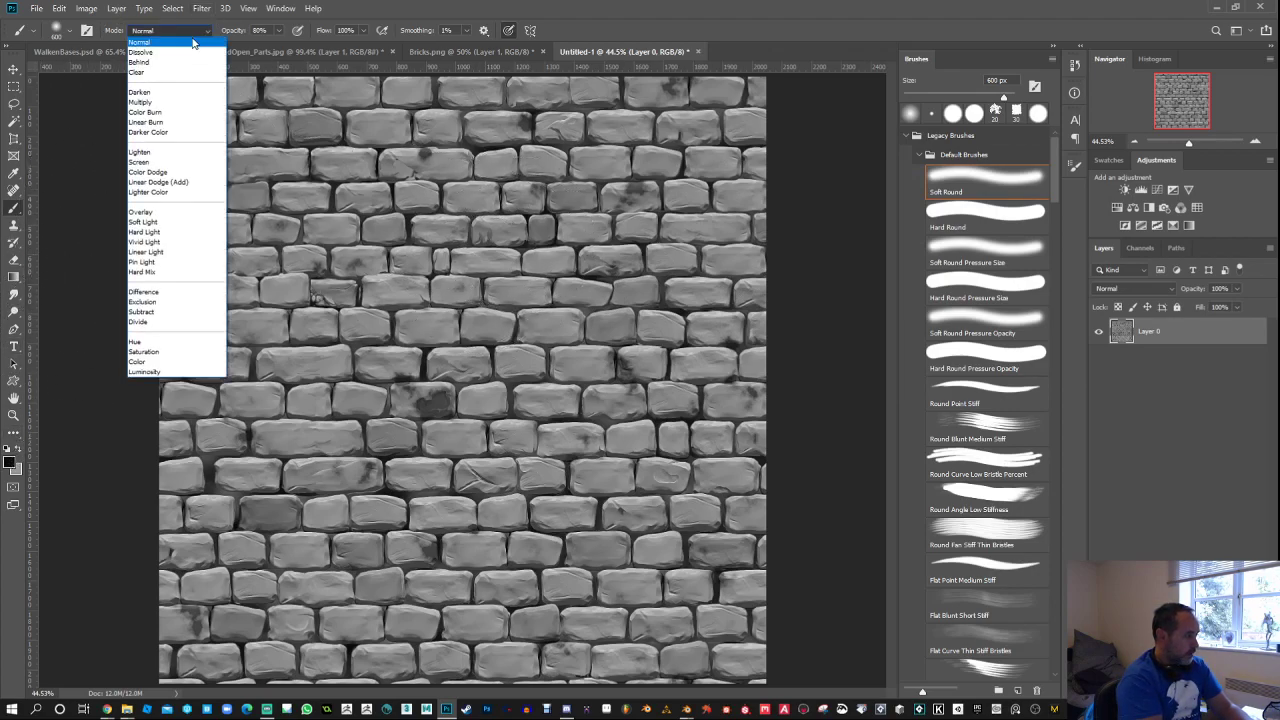
left_click(165, 86)
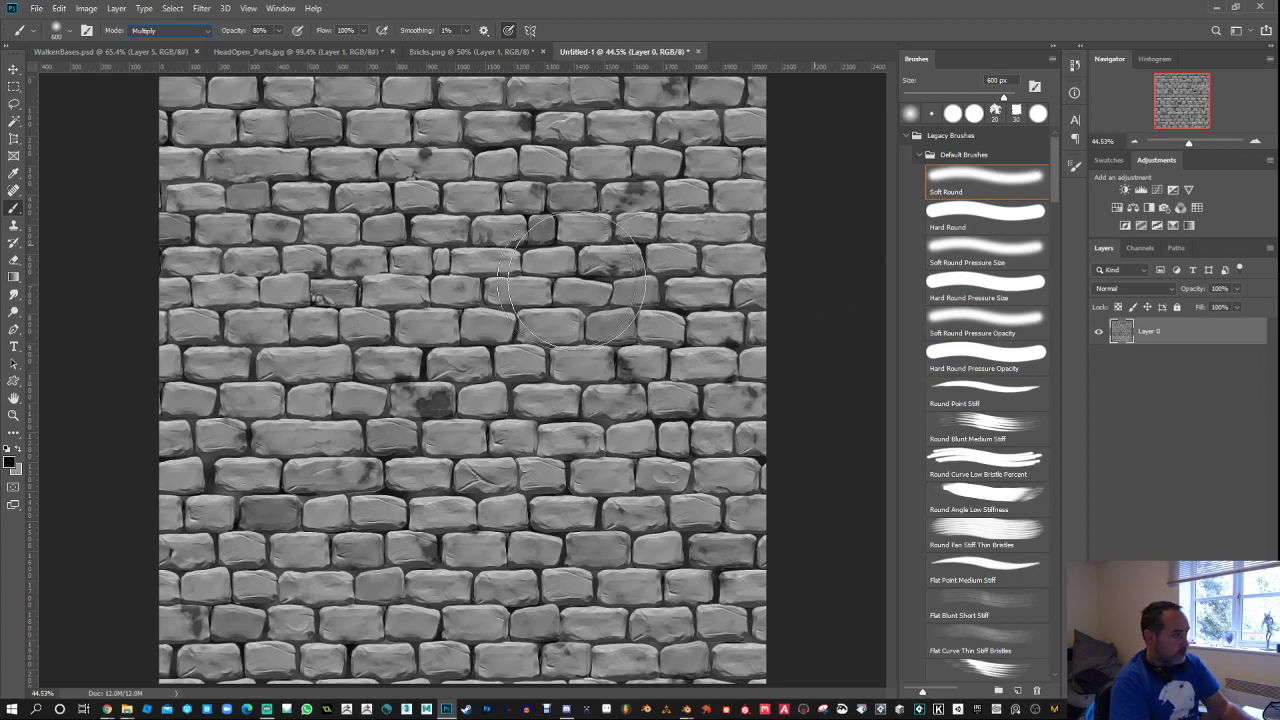
left_click(13, 72)
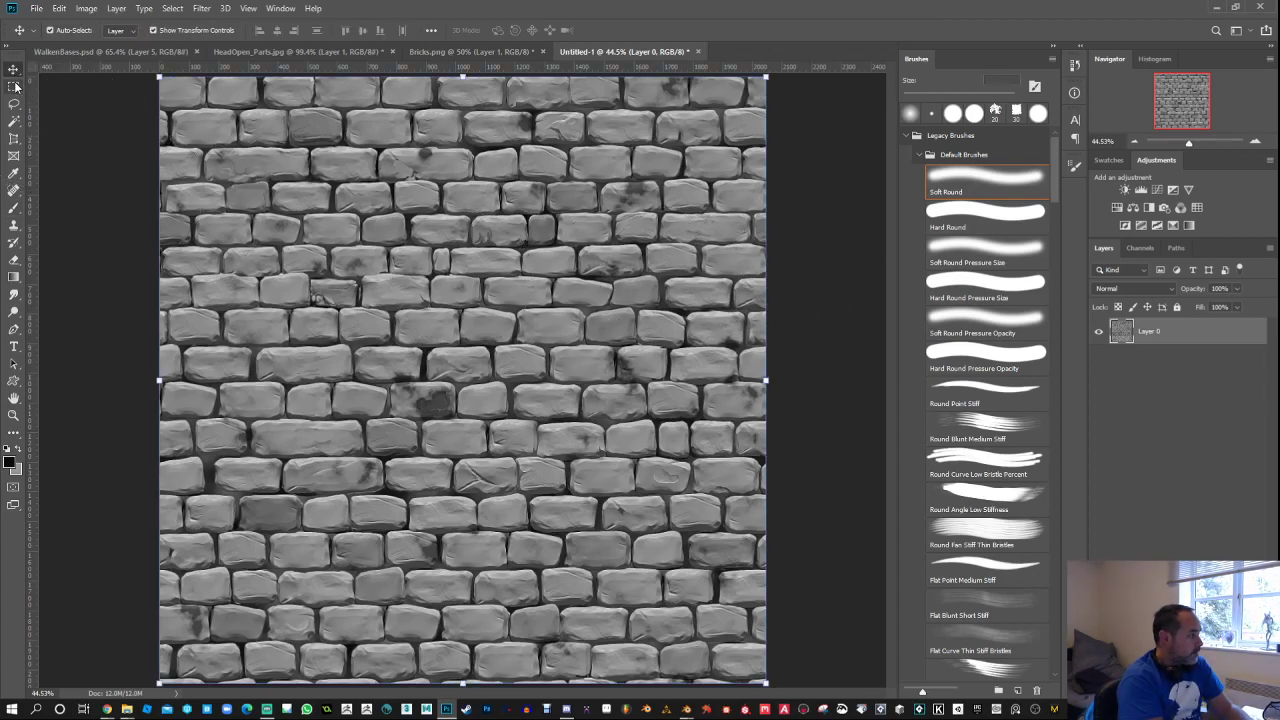
left_click(13, 206)
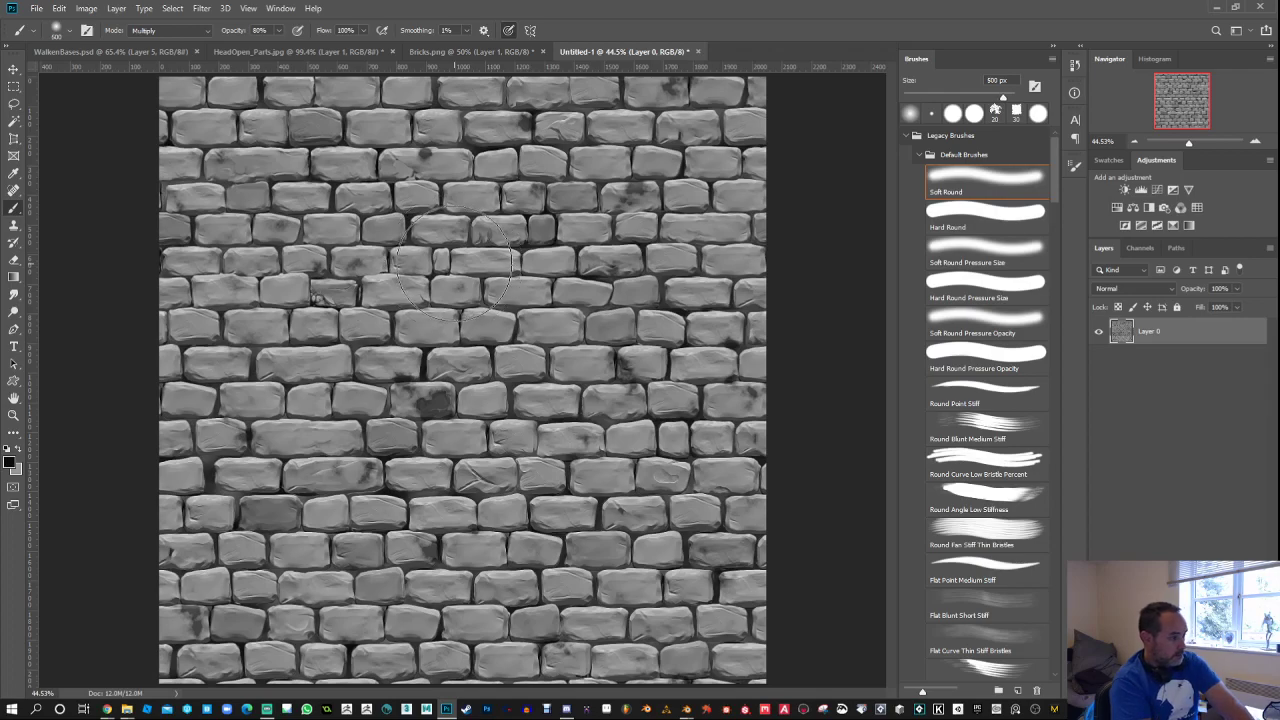
Step: Try darkening the upper-middle brick rows with wide strokes of a 100 px Soft Round brush and undo them
key("bracketleft")
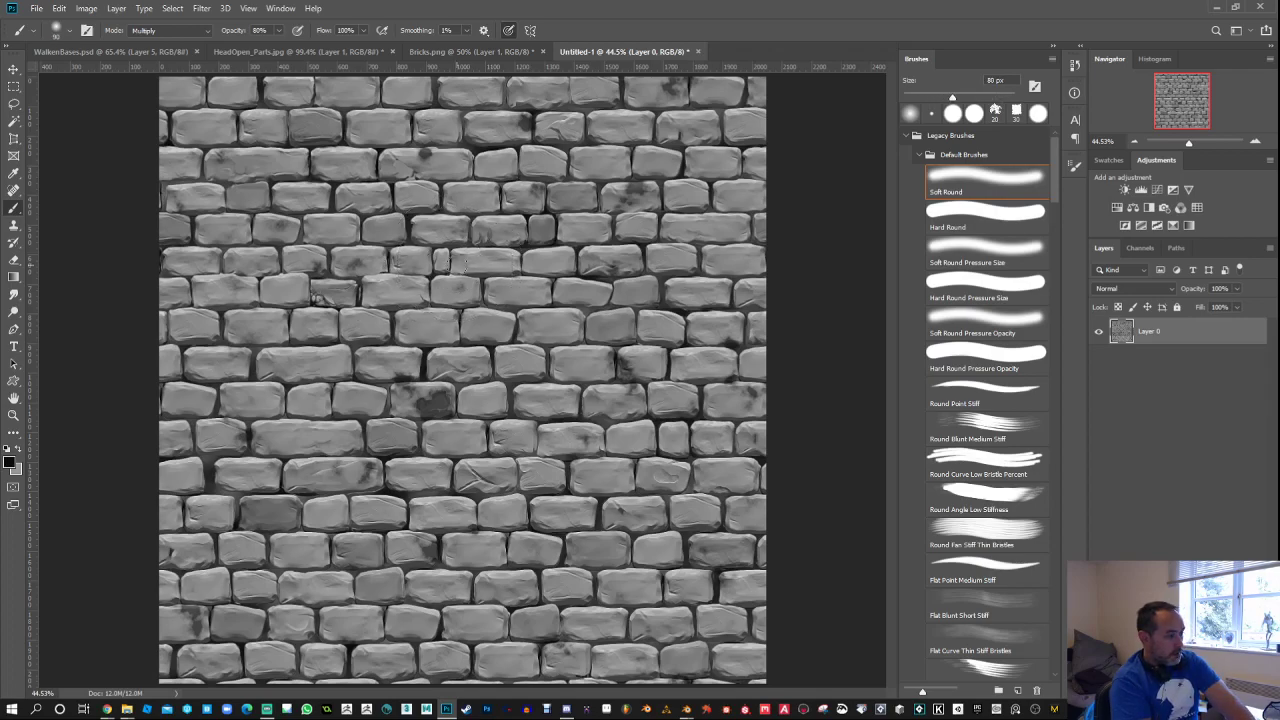
key("bracketright")
key("bracketright")
left_click_drag(688, 270, 395, 282)
key("ctrl+z")
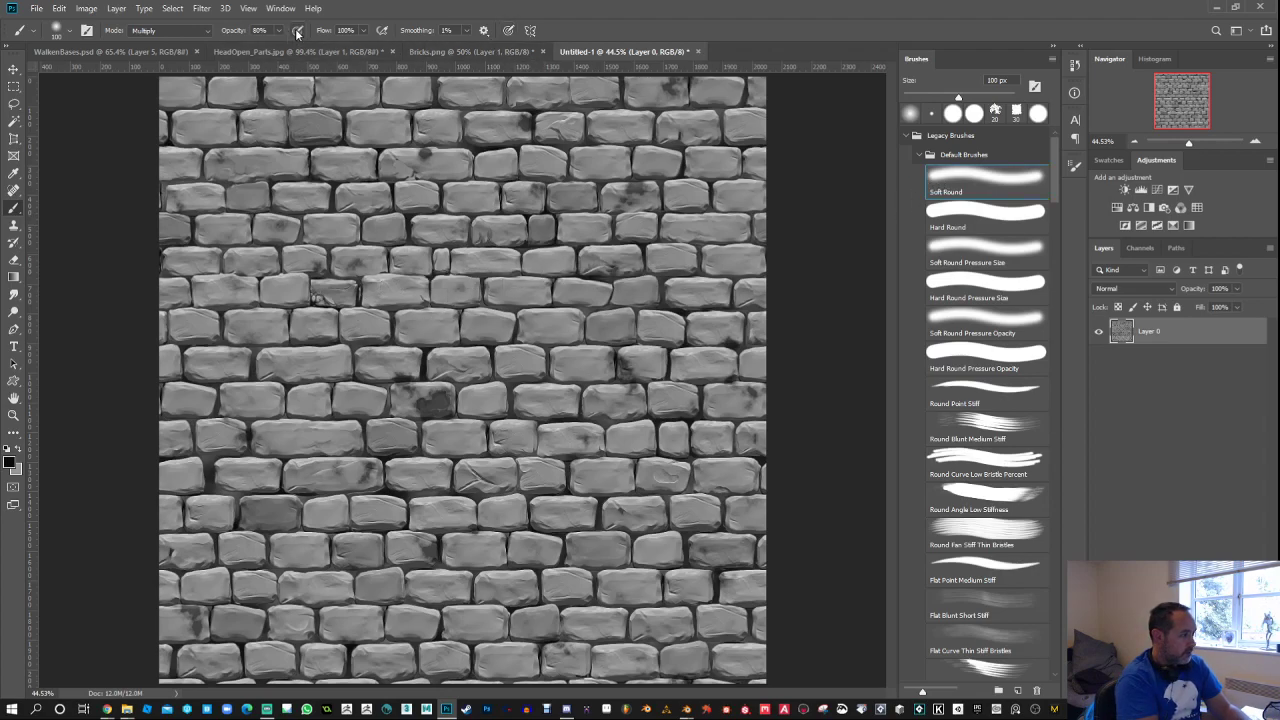
left_click_drag(640, 272, 318, 282)
key("ctrl+z")
Step: Darken the mortar and brick edges in the upper rows with soft Multiply strokes, reducing the brush to 45 px
key("bracketleft")
key("bracketleft")
key("bracketleft")
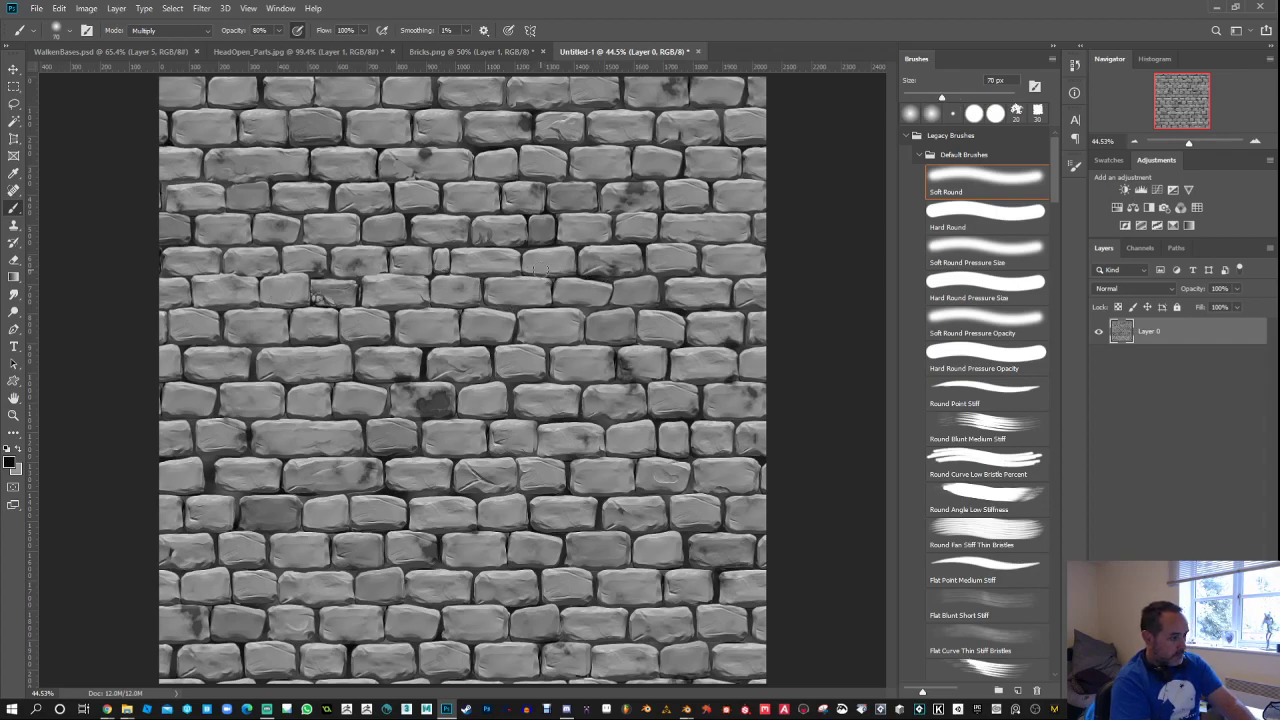
mouse_move(598, 272)
left_mouse_down()
mouse_move(419, 272)
mouse_move(461, 258)
mouse_move(451, 245)
mouse_move(451, 268)
mouse_move(461, 250)
mouse_move(528, 243)
mouse_move(526, 216)
mouse_move(473, 221)
mouse_move(470, 252)
left_mouse_up()
mouse_move(397, 210)
left_mouse_down()
mouse_move(439, 205)
mouse_move(379, 185)
mouse_move(377, 150)
left_mouse_up()
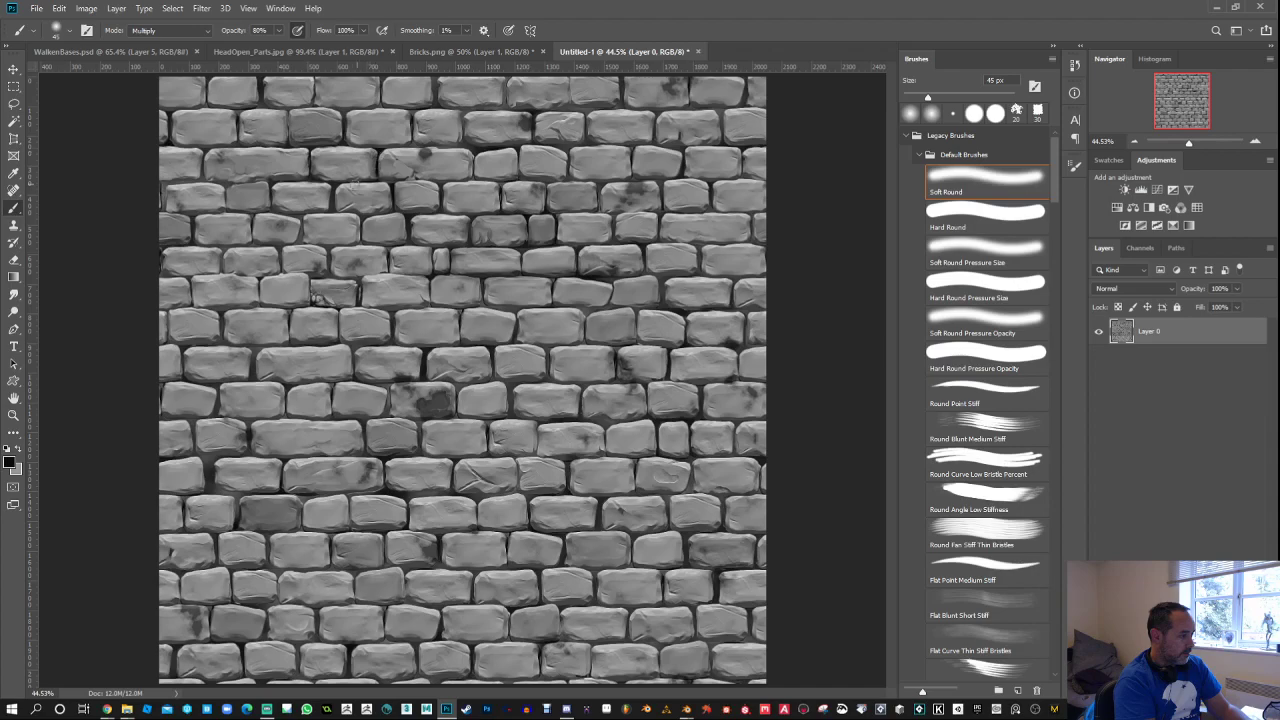
mouse_move(335, 190)
left_mouse_down()
mouse_move(334, 206)
mouse_move(268, 182)
mouse_move(212, 182)
left_mouse_up()
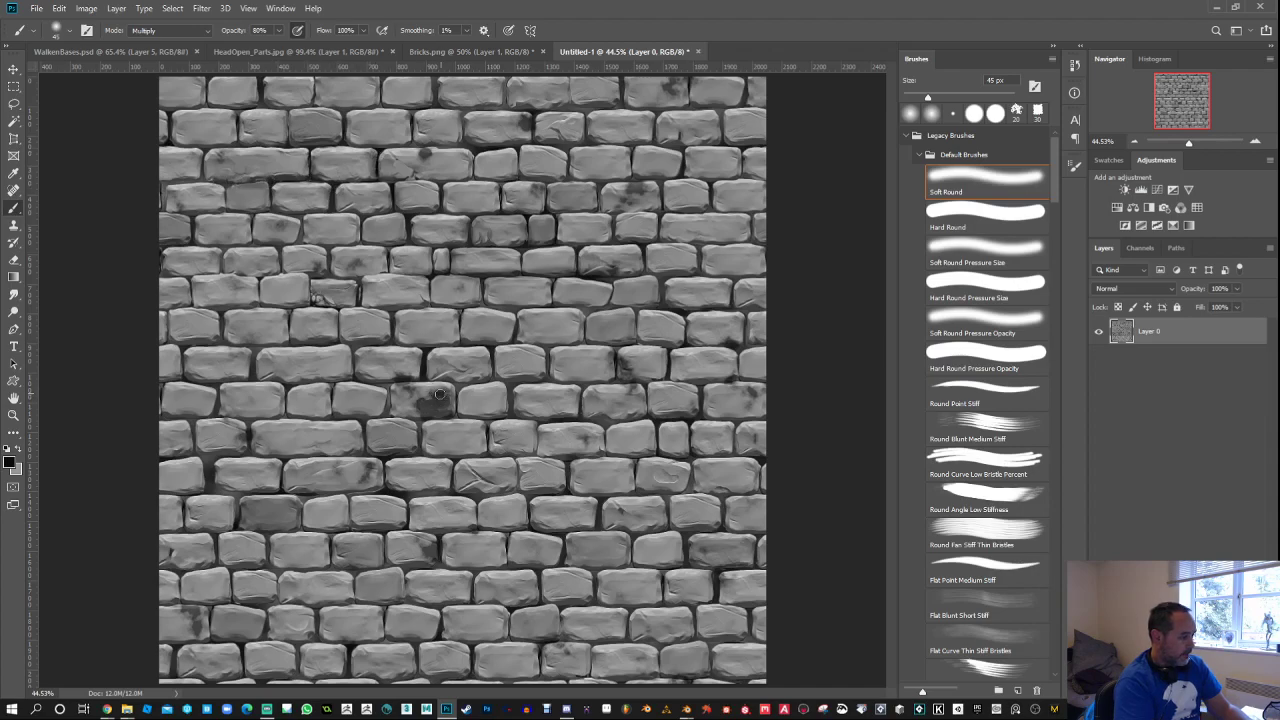
Step: Darken the stained brick near the centre and the bricks above and to its right with the 45 px brush
left_click_drag(440, 394, 418, 404)
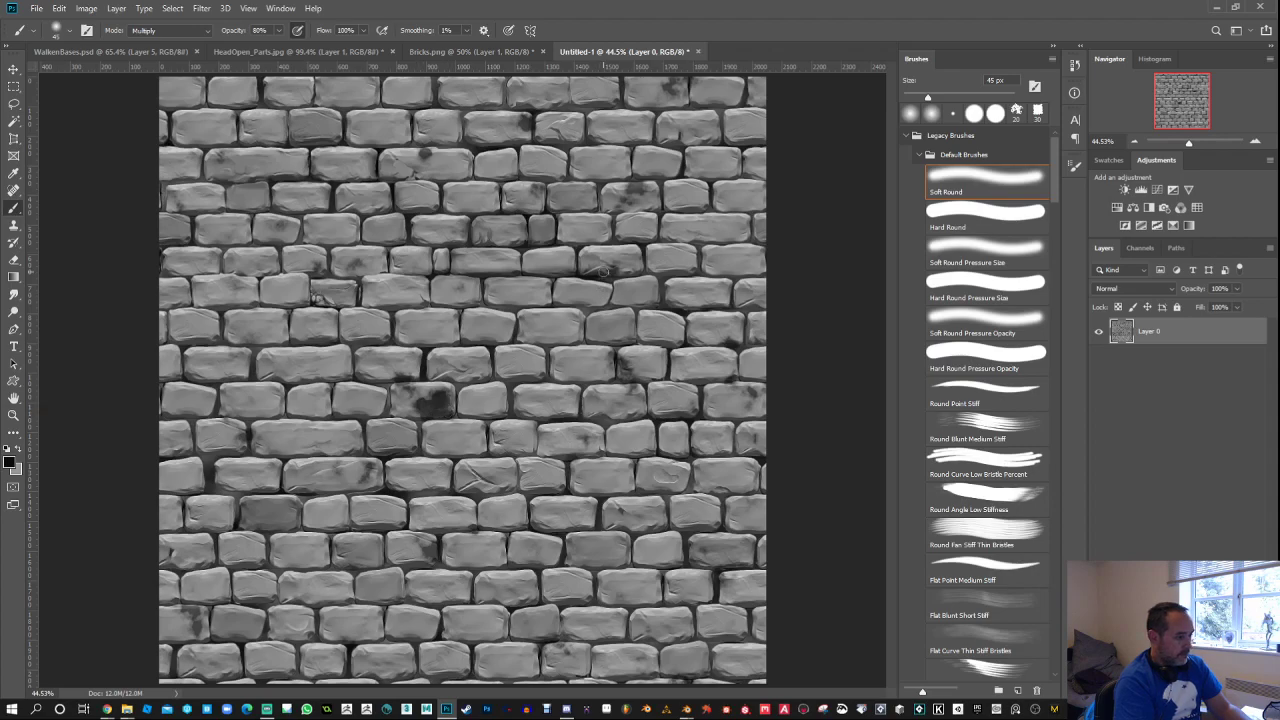
mouse_move(646, 256)
left_mouse_down()
mouse_move(660, 280)
mouse_move(616, 304)
left_mouse_up()
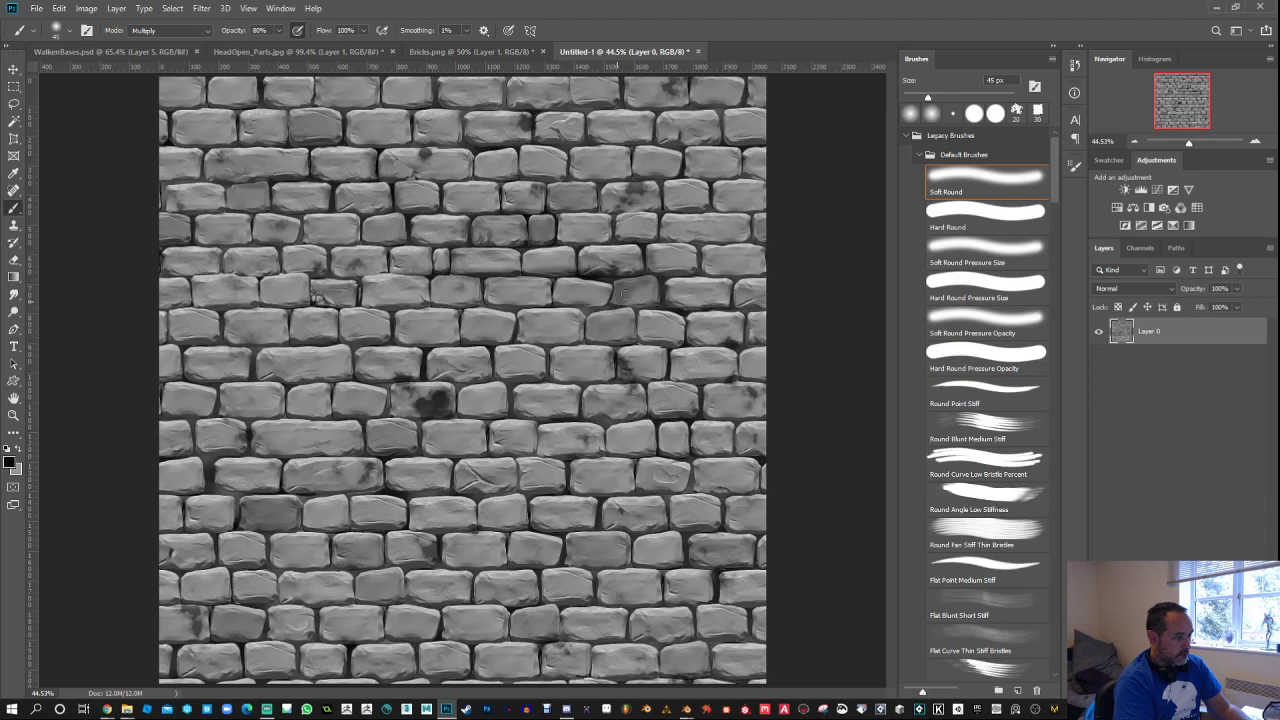
left_click_drag(654, 285, 632, 282)
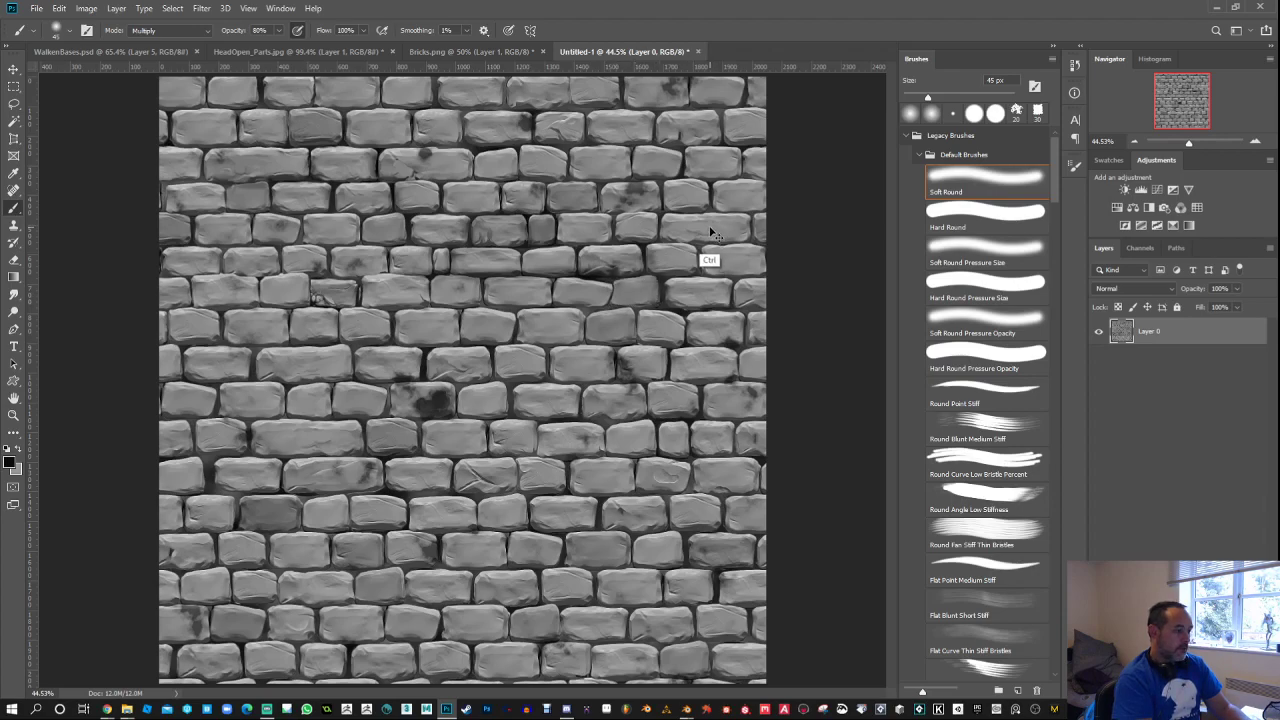
Step: Set the brush to 25 px with 30% opacity and undo the latest brush strokes
key("bracketleft")
key("bracketleft")
key("3")
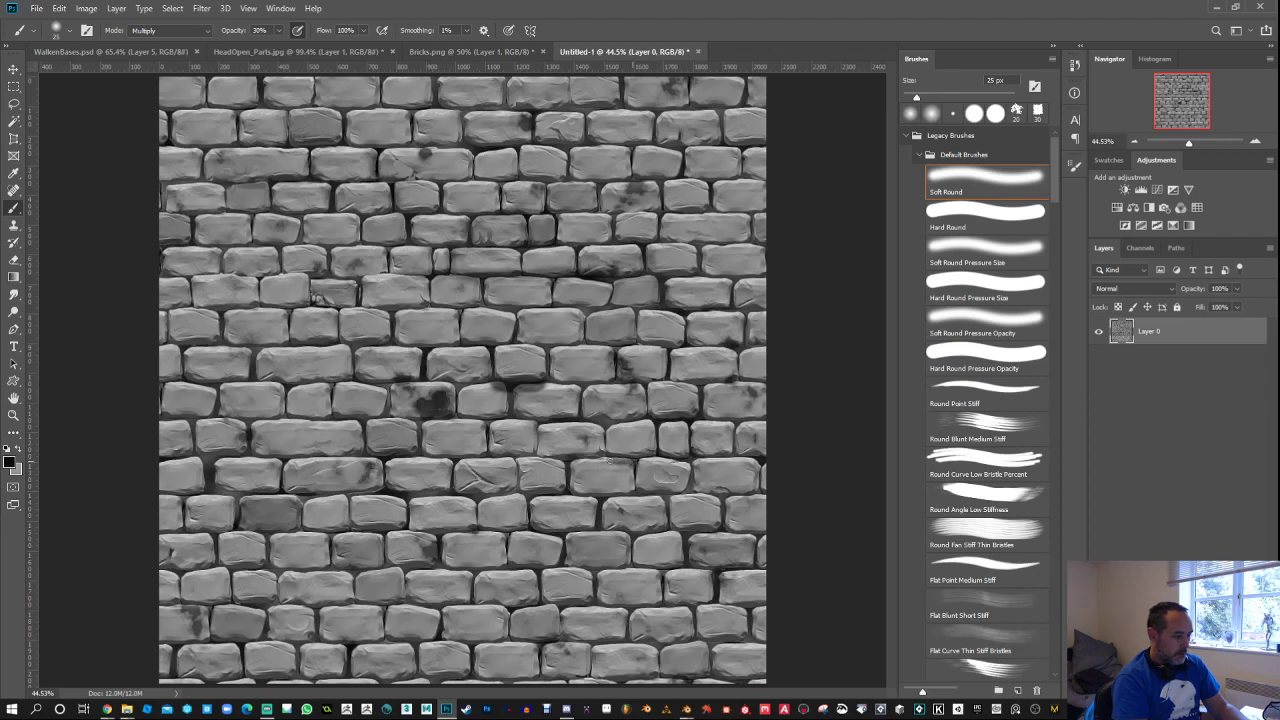
key("ctrl")
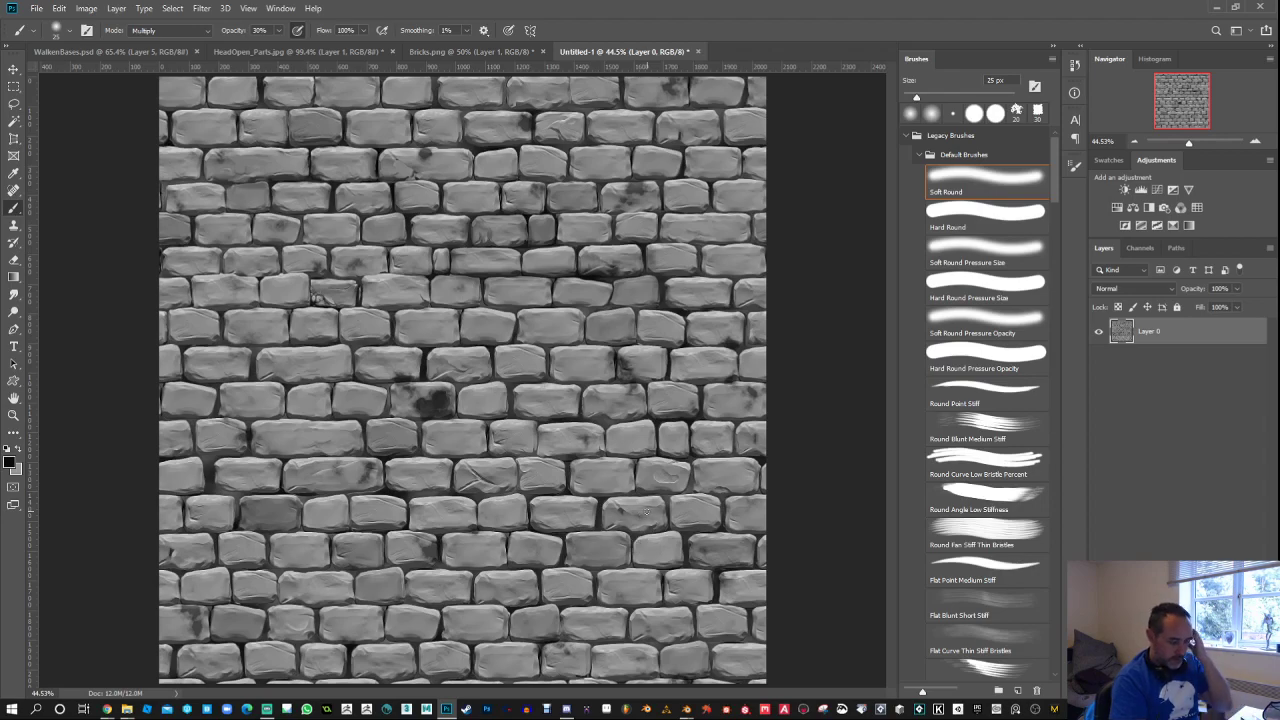
key("ctrl")
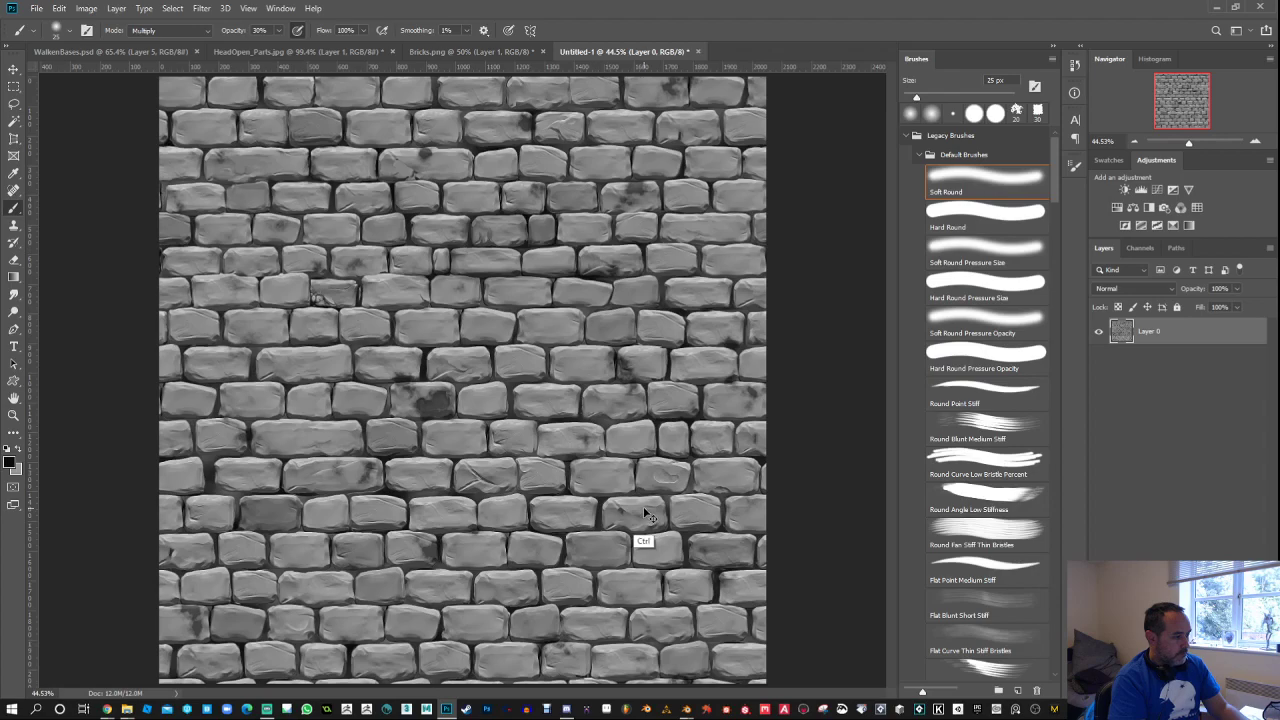
Step: Add a new layer above the brick texture, set its blend mode to Multiply, and return the brush mode to Normal
key("shift")
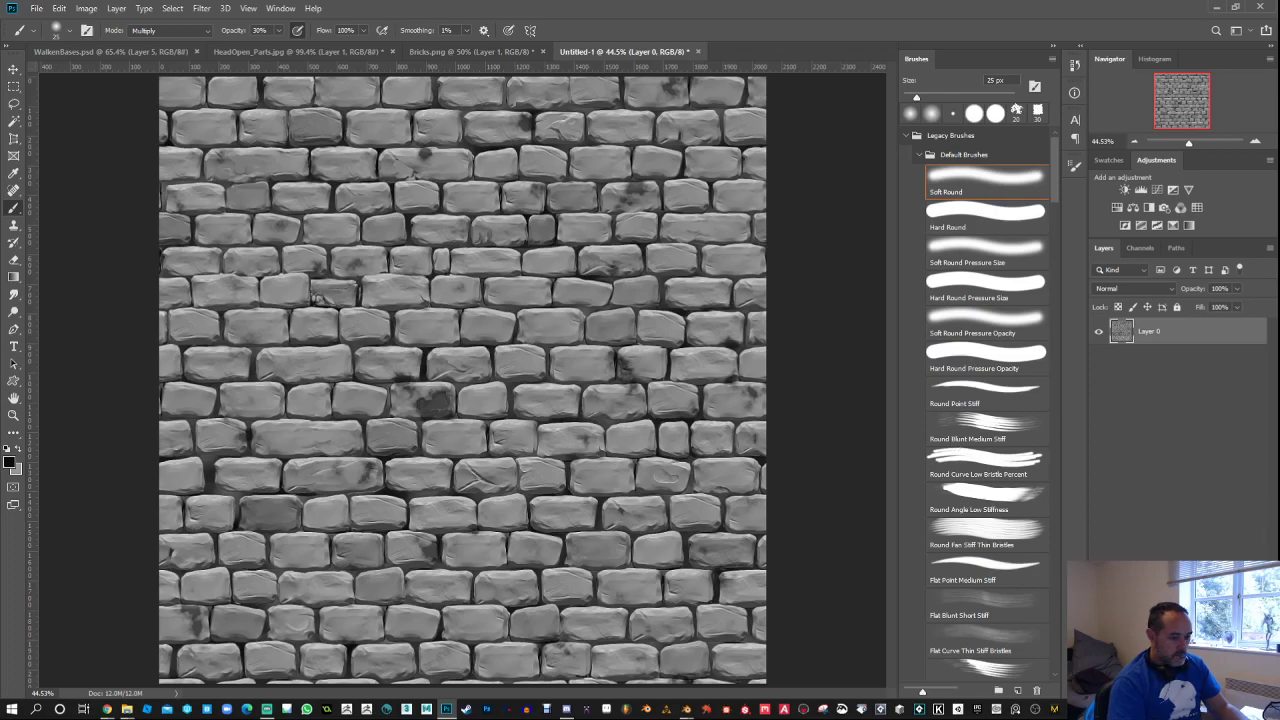
key("ctrl+shift+alt+n")
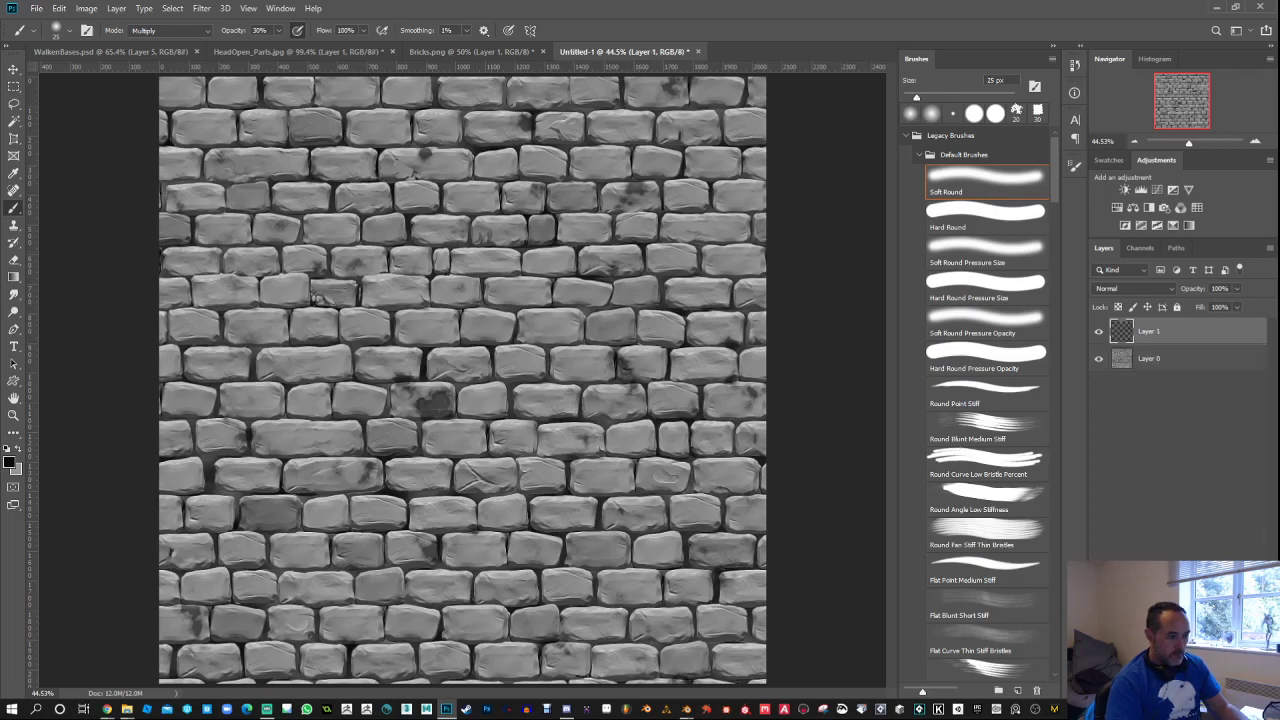
left_click(1103, 288)
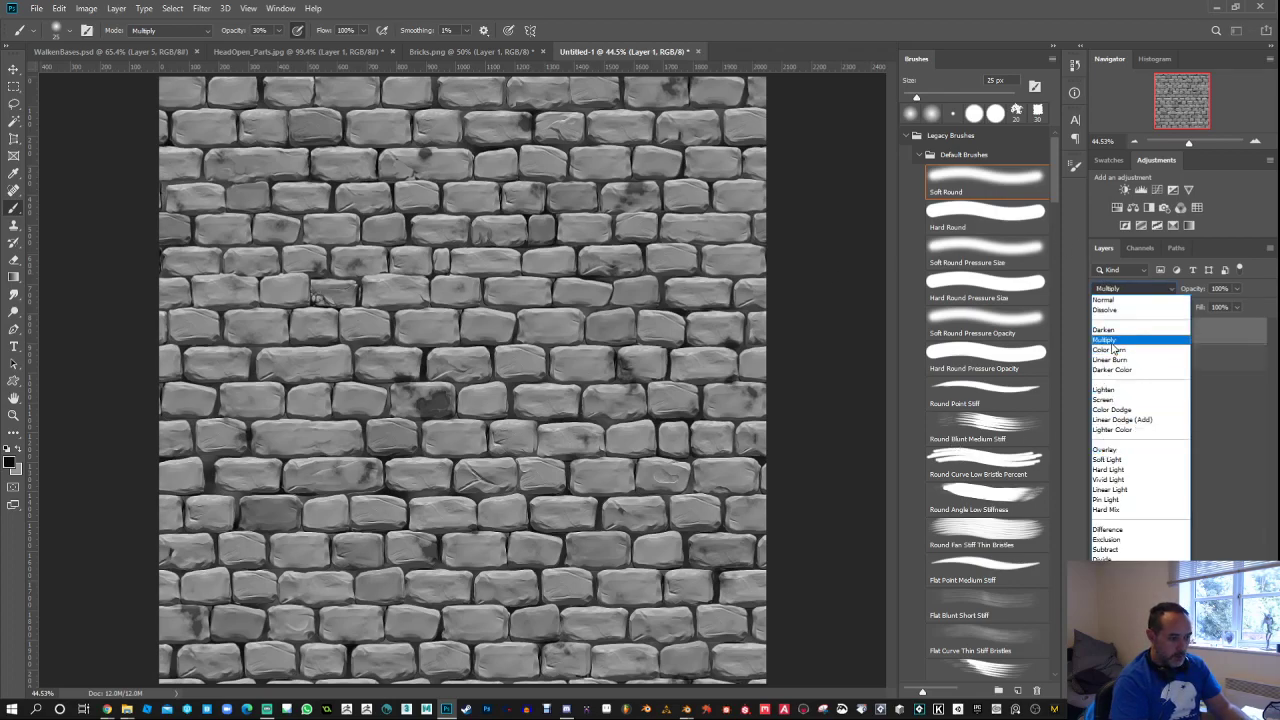
left_click(1111, 343)
left_click(170, 30)
left_click(150, 34)
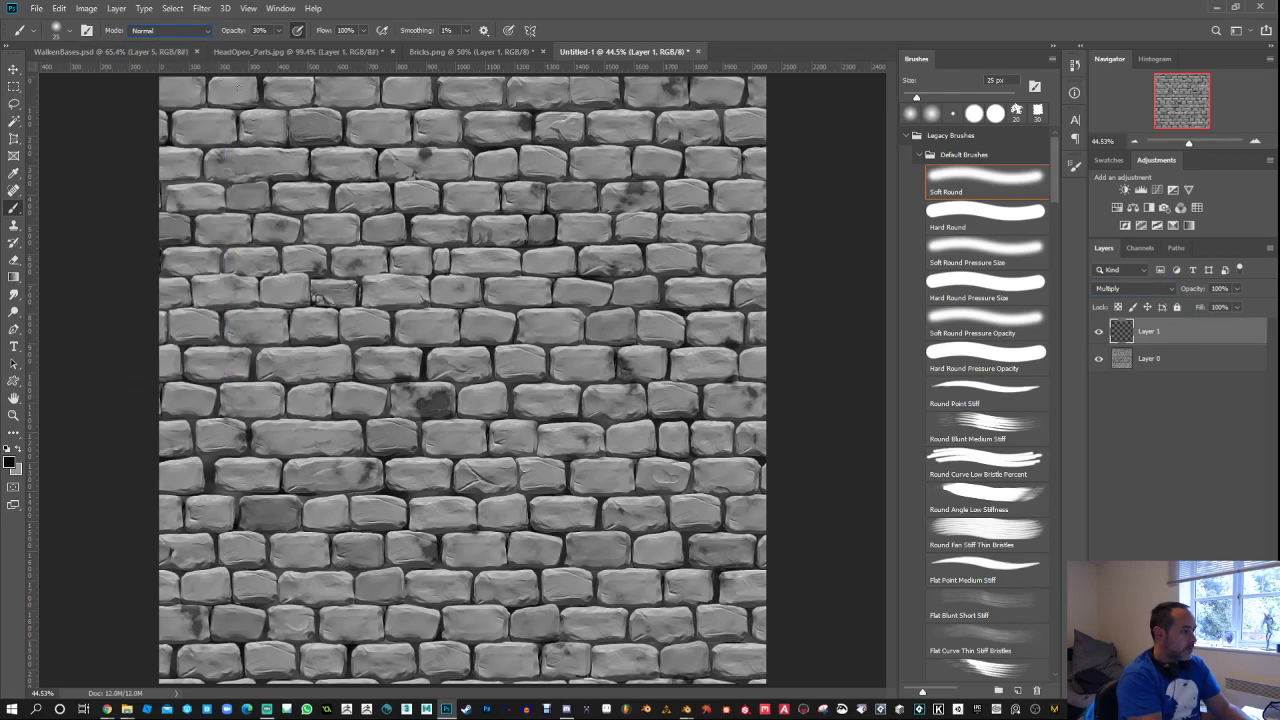
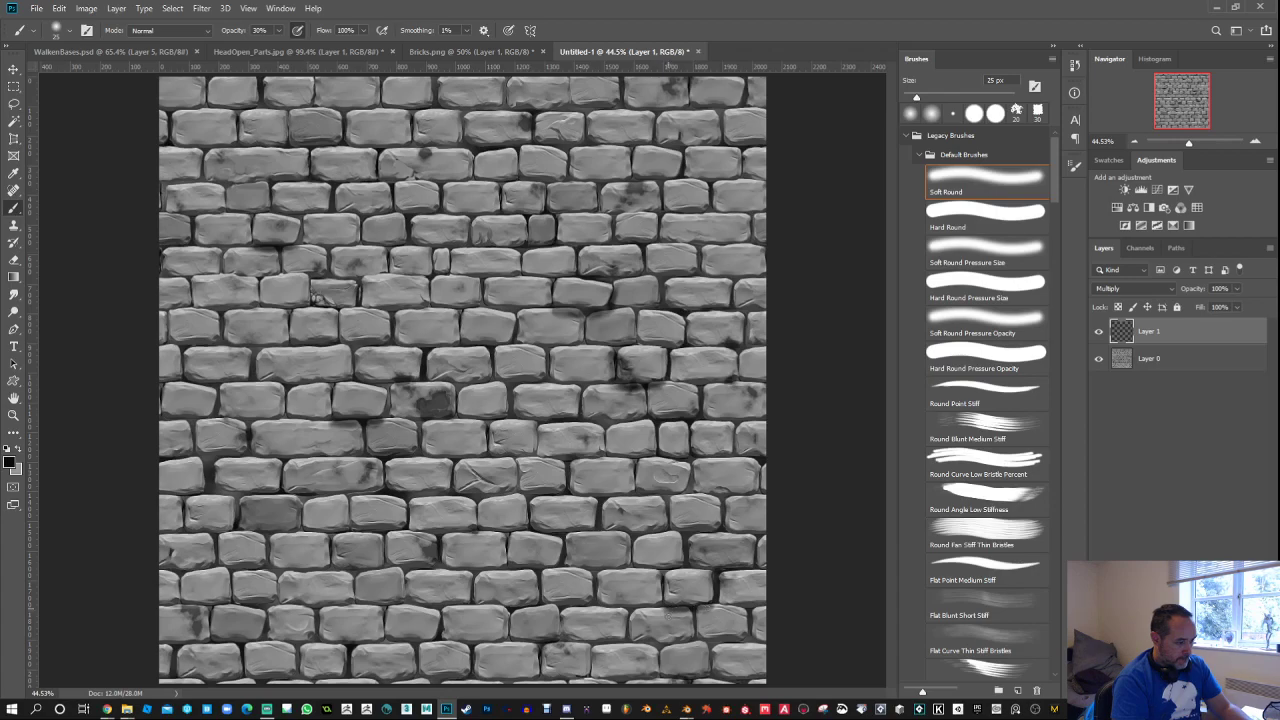
Step: Paint dark shading in the mortar around the small brick near the texture's lower-right corner with the 25 px brush
mouse_move(668, 614)
left_mouse_down()
mouse_move(695, 612)
mouse_move(665, 623)
left_mouse_up()
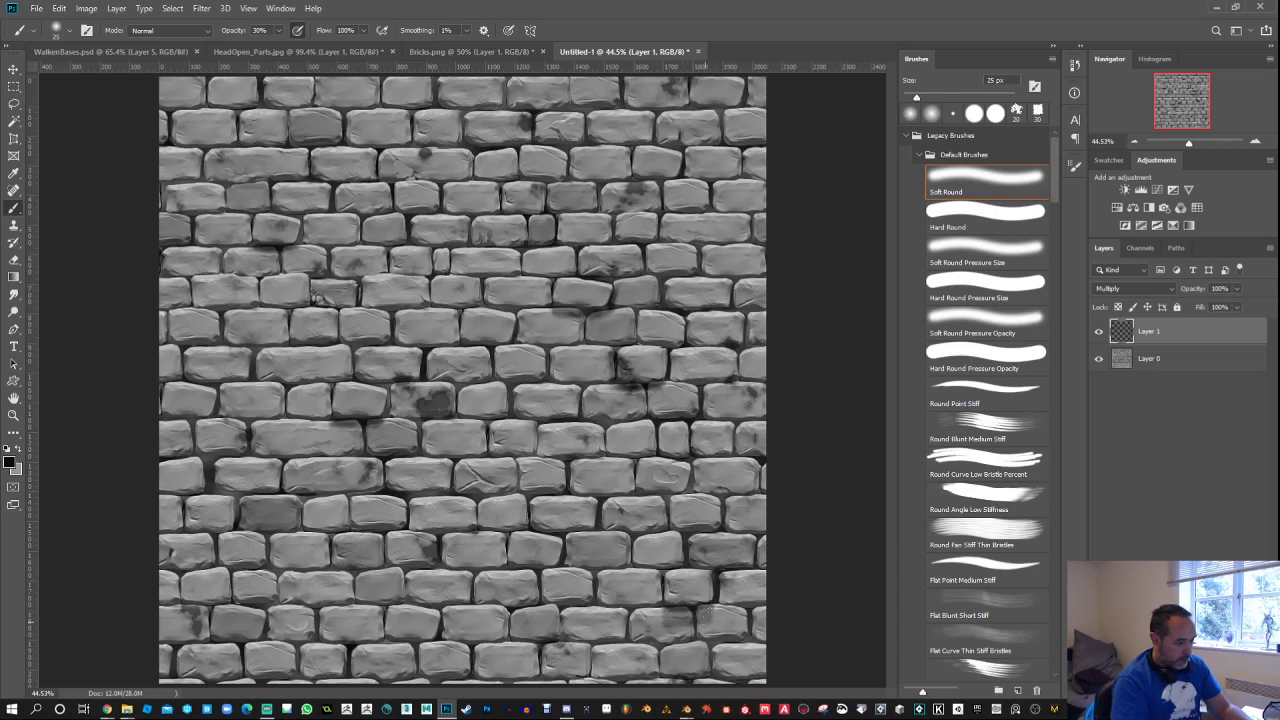
left_click_drag(667, 616, 700, 614)
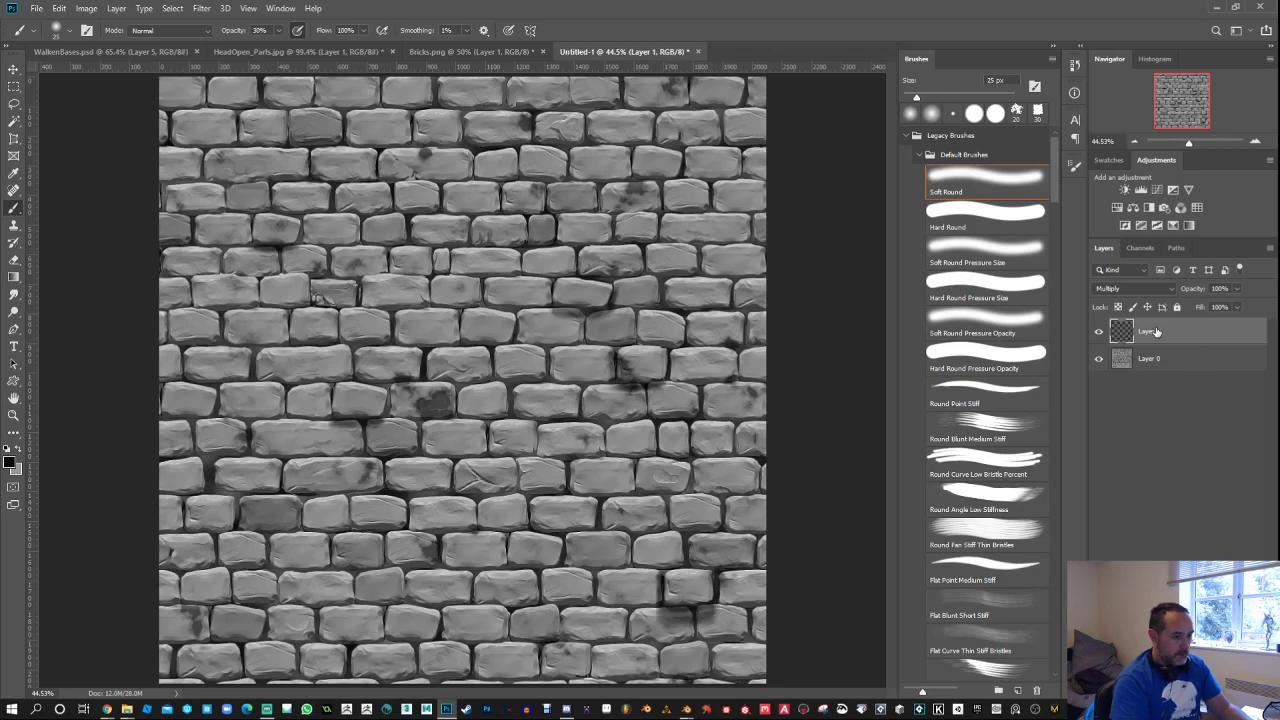
Step: Set up the Eraser with a 60 px Soft Round tip for cleaning up shading on the Multiply layer
left_click(14, 260)
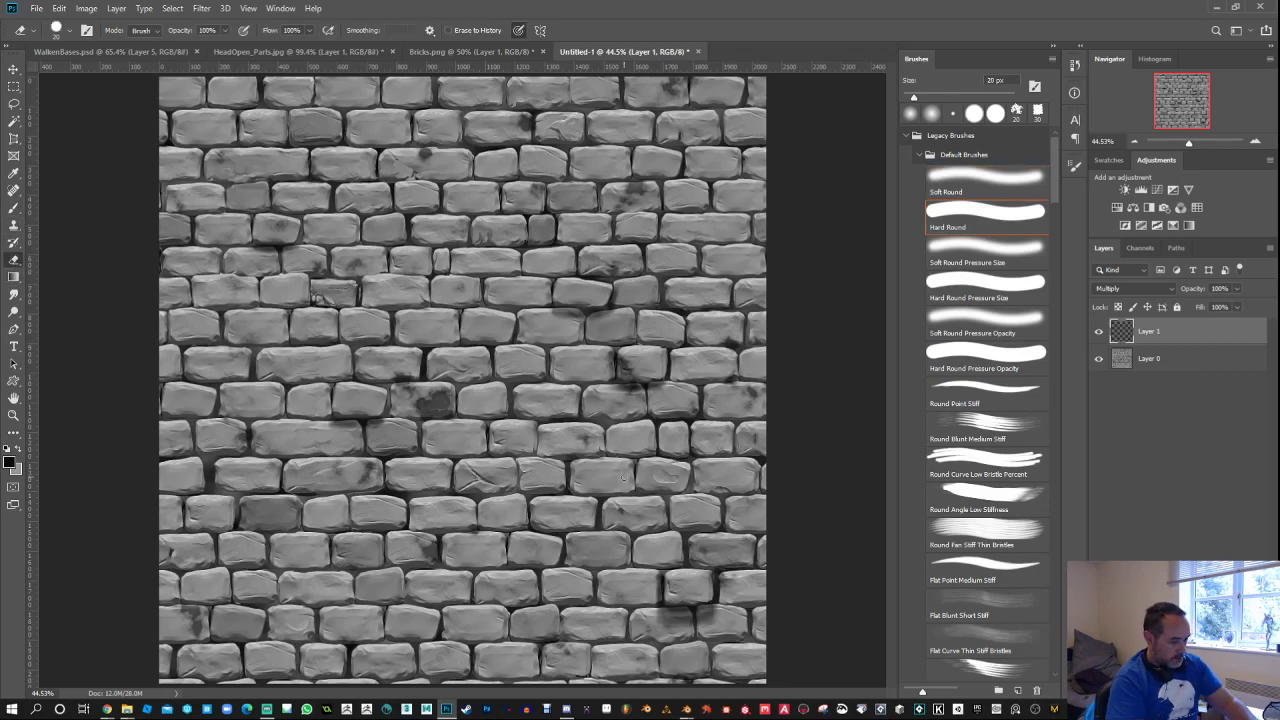
key("bracketright")
key("bracketright")
key("bracketright")
key("bracketright")
key("bracketright")
key("bracketright")
key("bracketright")
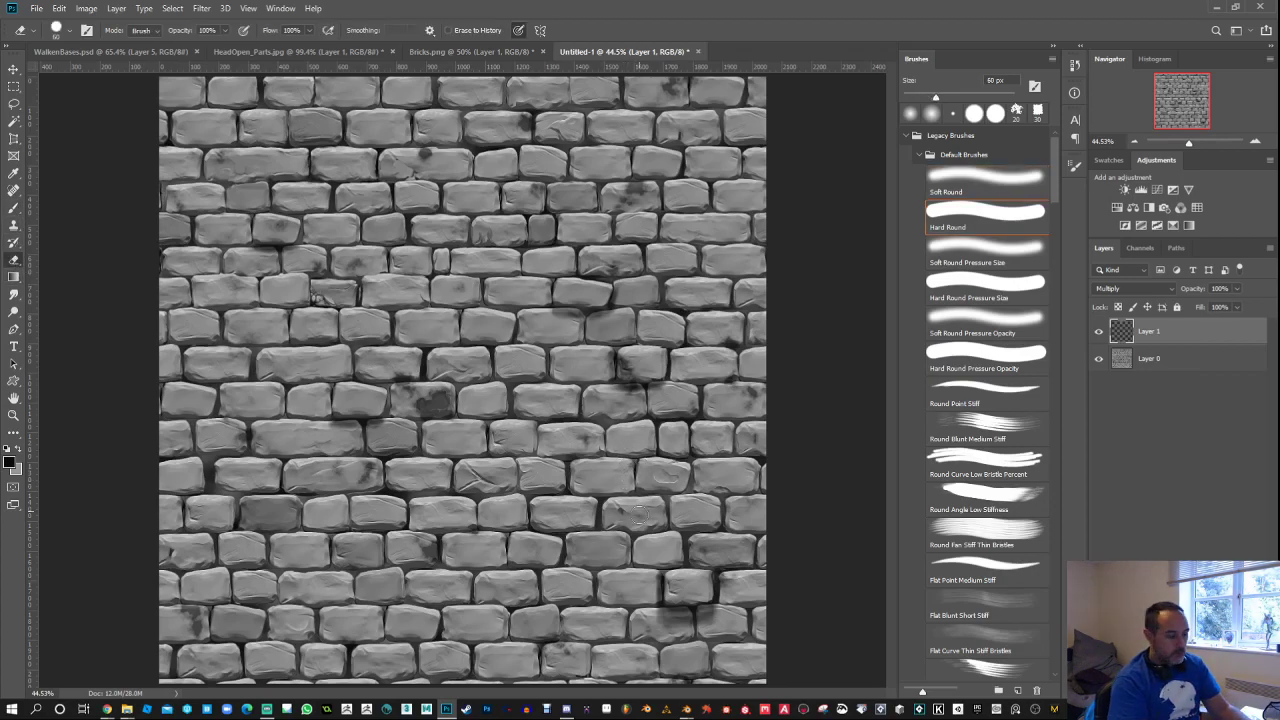
mouse_move(654, 585)
left_mouse_down()
mouse_move(657, 570)
mouse_move(656, 592)
left_mouse_up()
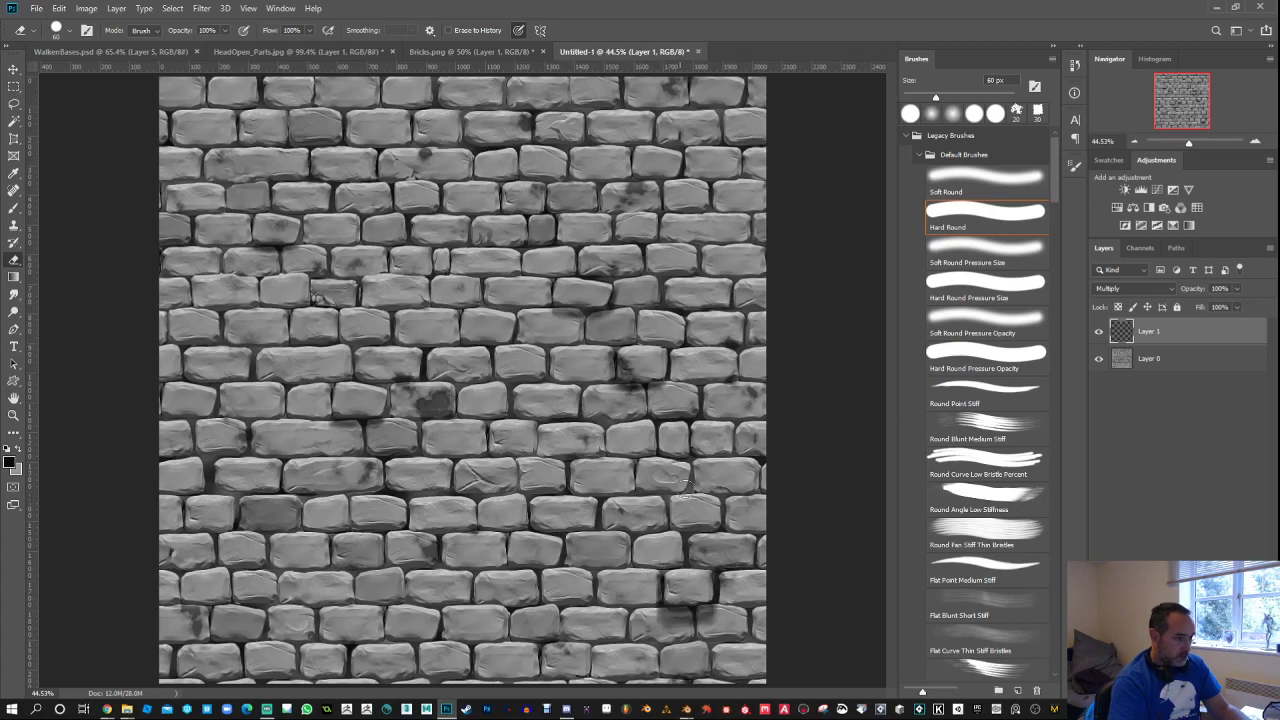
left_click(994, 177)
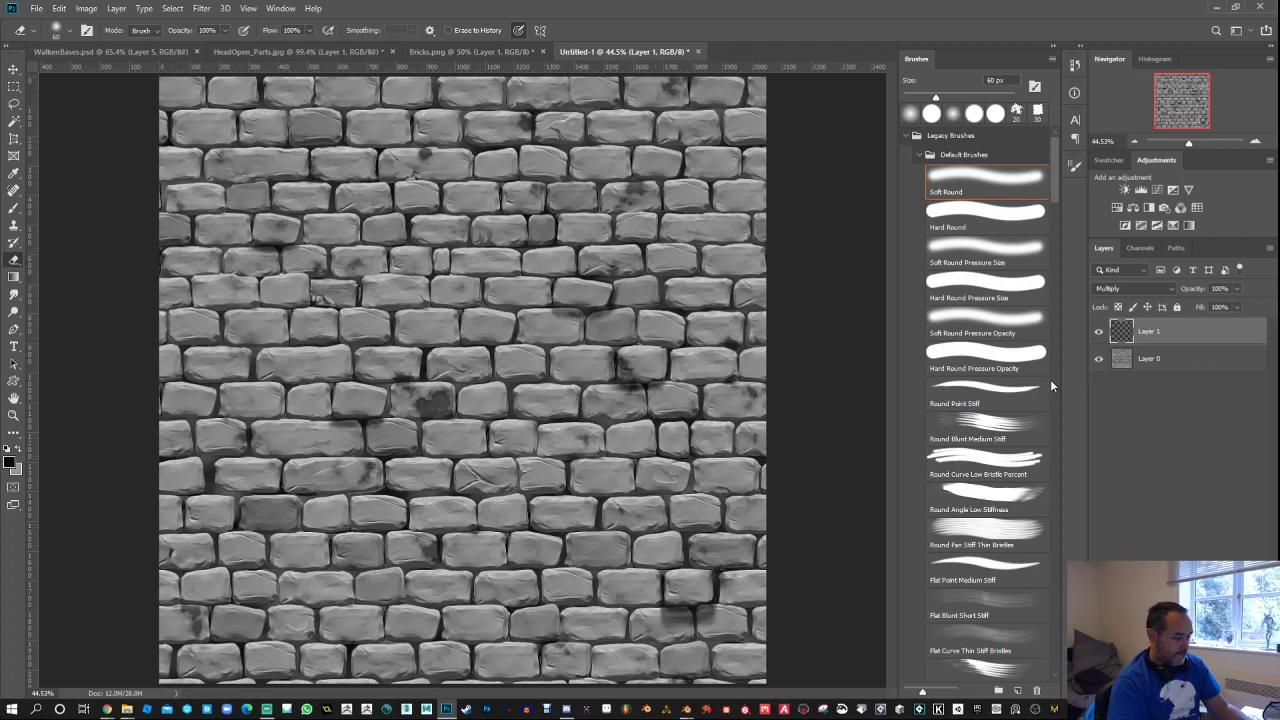
Step: Darken the mortar below the brick left of centre and along the right-hand bricks in the upper half with the 25 px brush
key("b")
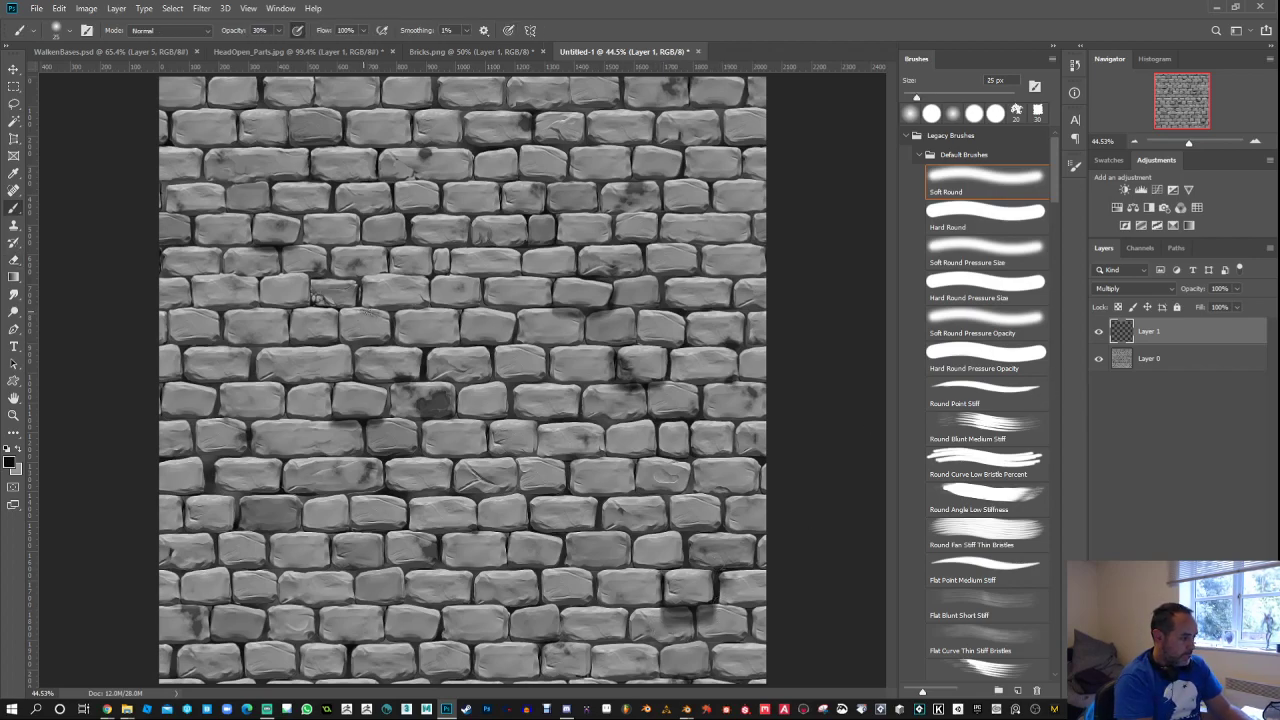
left_click_drag(418, 314, 369, 311)
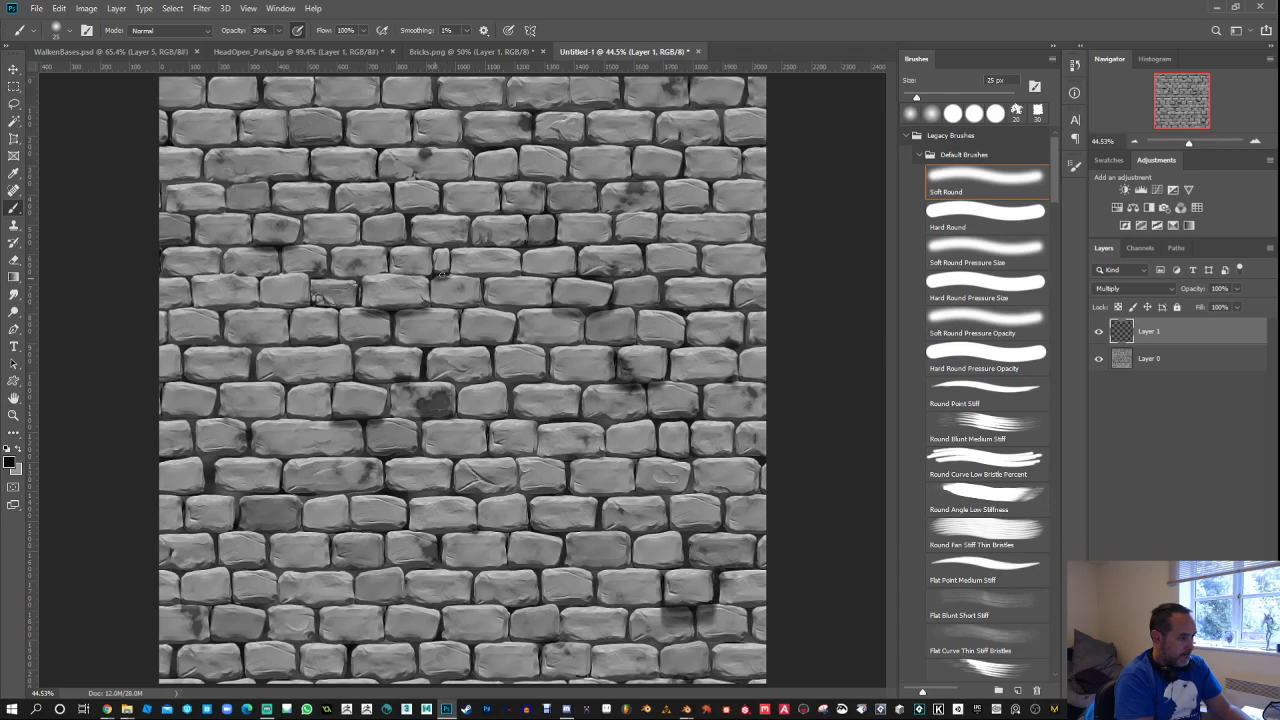
key("e")
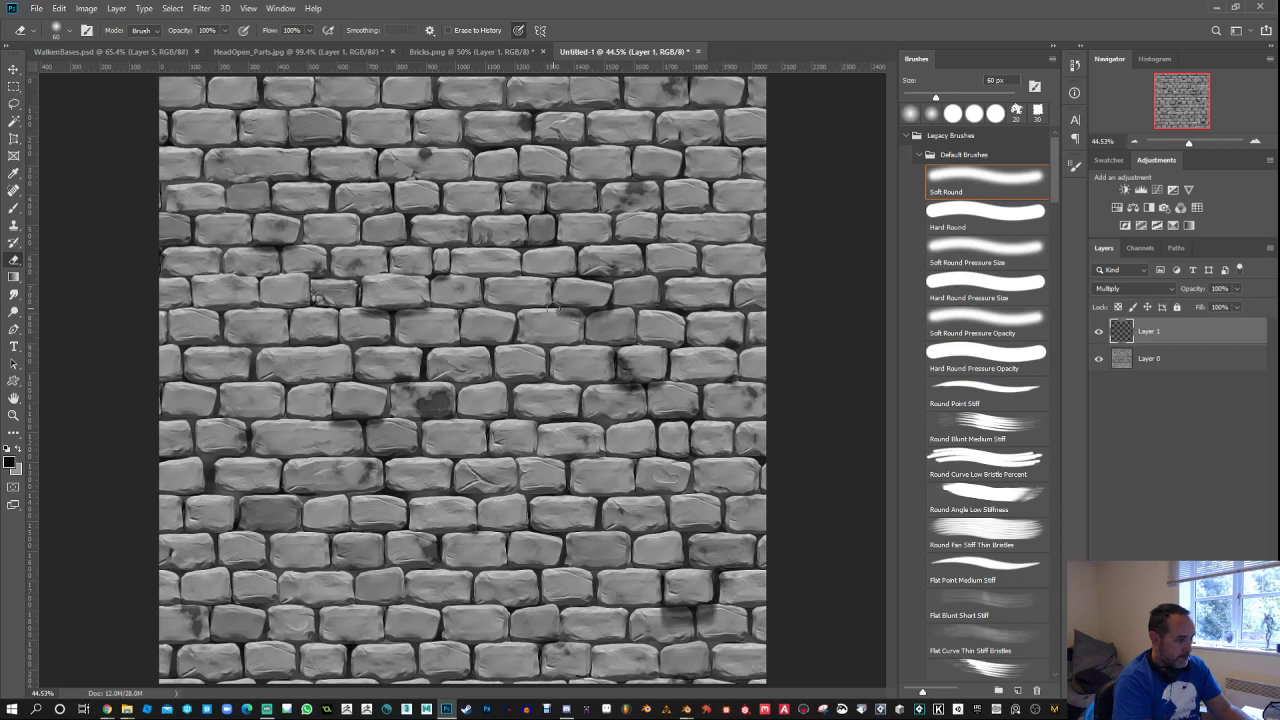
key("b")
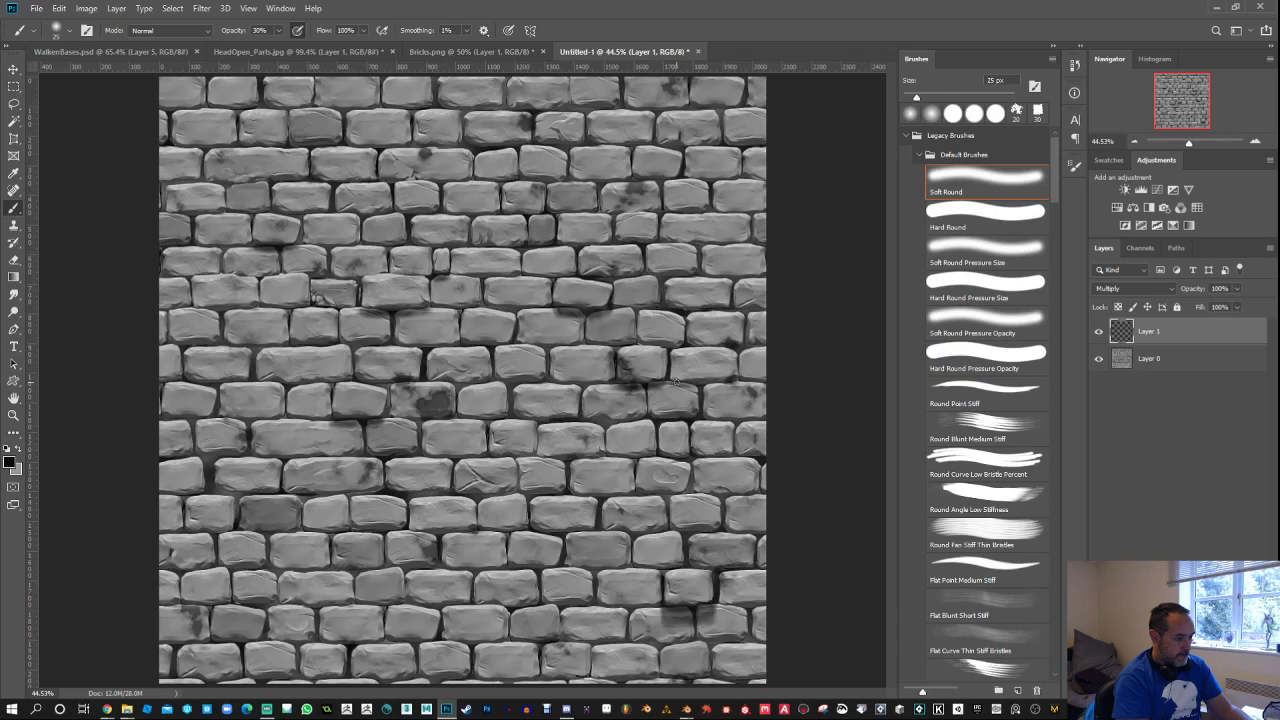
left_click_drag(687, 317, 719, 313)
left_click(700, 269)
left_click(703, 247)
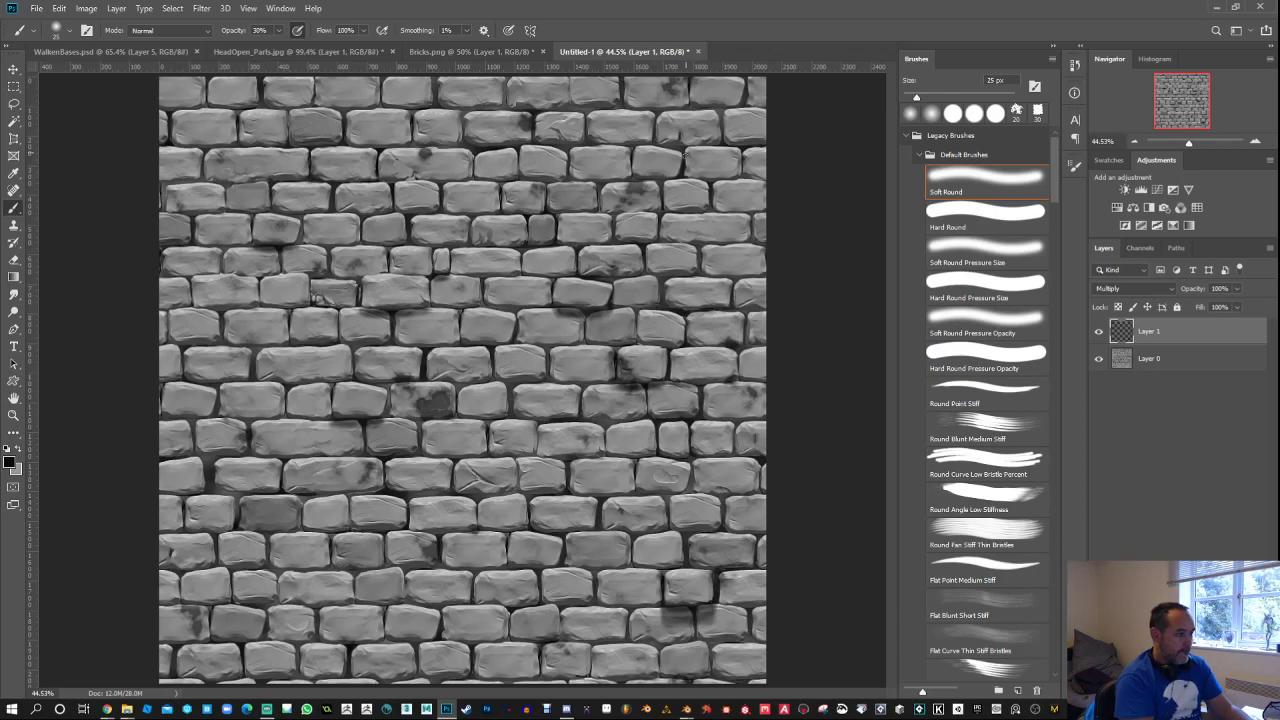
left_click(677, 174)
left_click_drag(658, 147, 651, 144)
Step: Darken the mortar beneath the bricks in the left part of the lower rows
left_click_drag(272, 422, 216, 420)
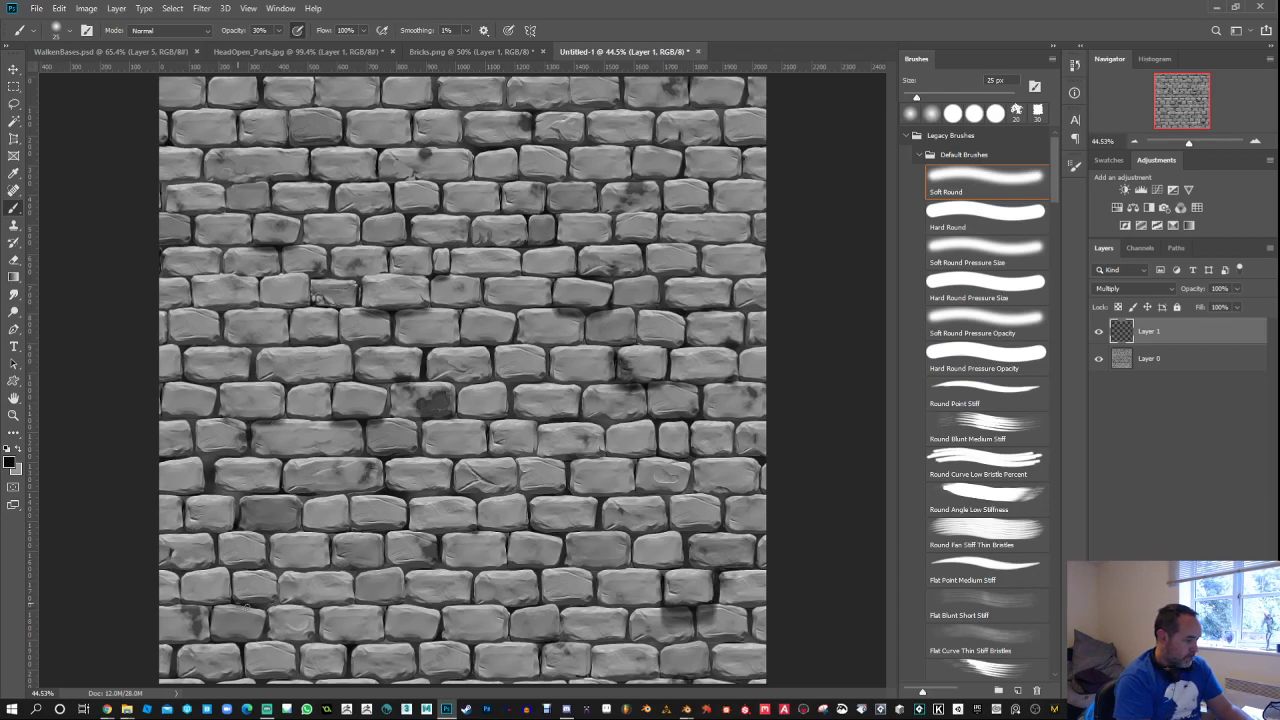
mouse_move(246, 604)
left_mouse_down()
mouse_move(233, 604)
mouse_move(278, 598)
left_mouse_up()
left_click_drag(402, 606, 389, 606)
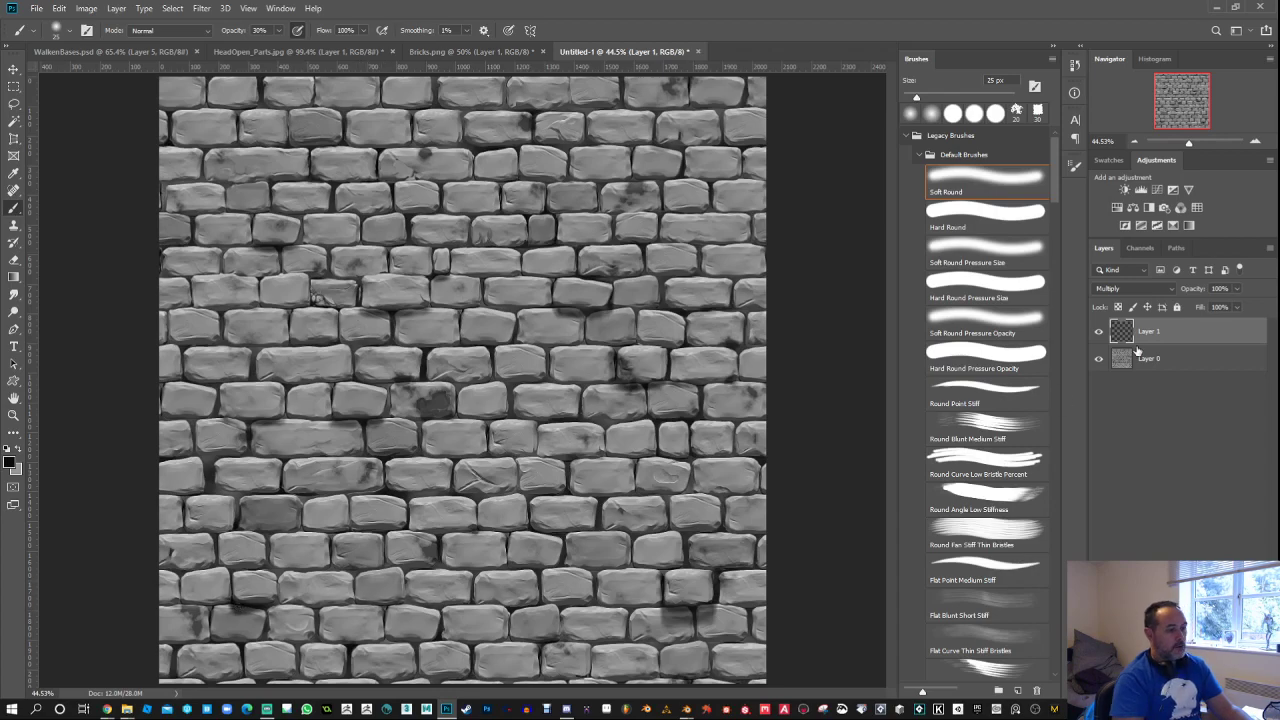
Step: Merge the visible layers and define the brick texture as a pattern
right_click(1162, 340)
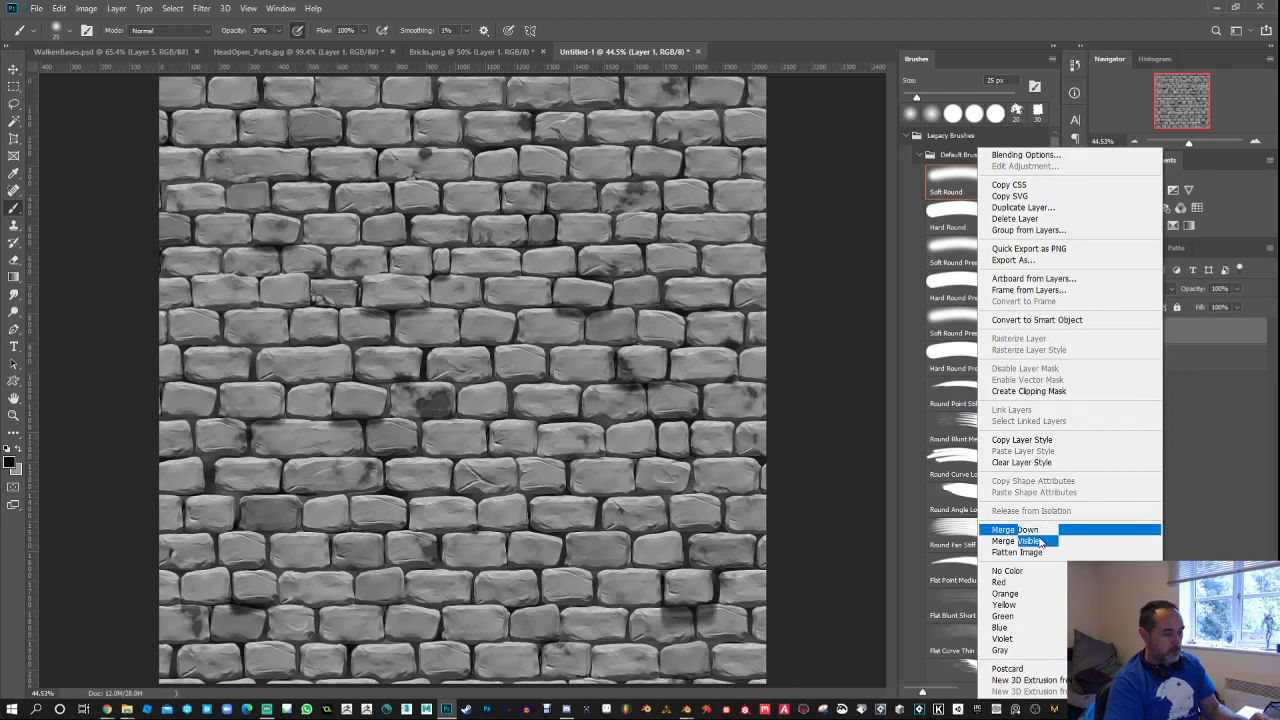
left_click(1044, 544)
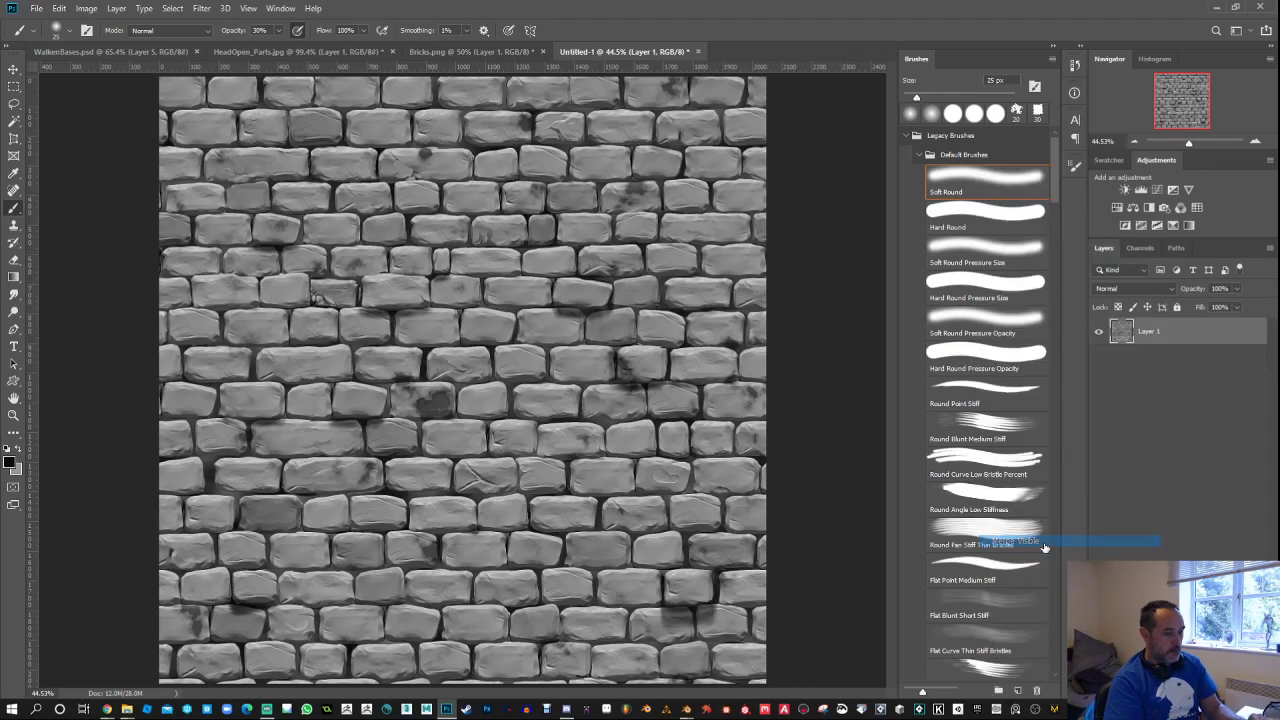
left_click(78, 10)
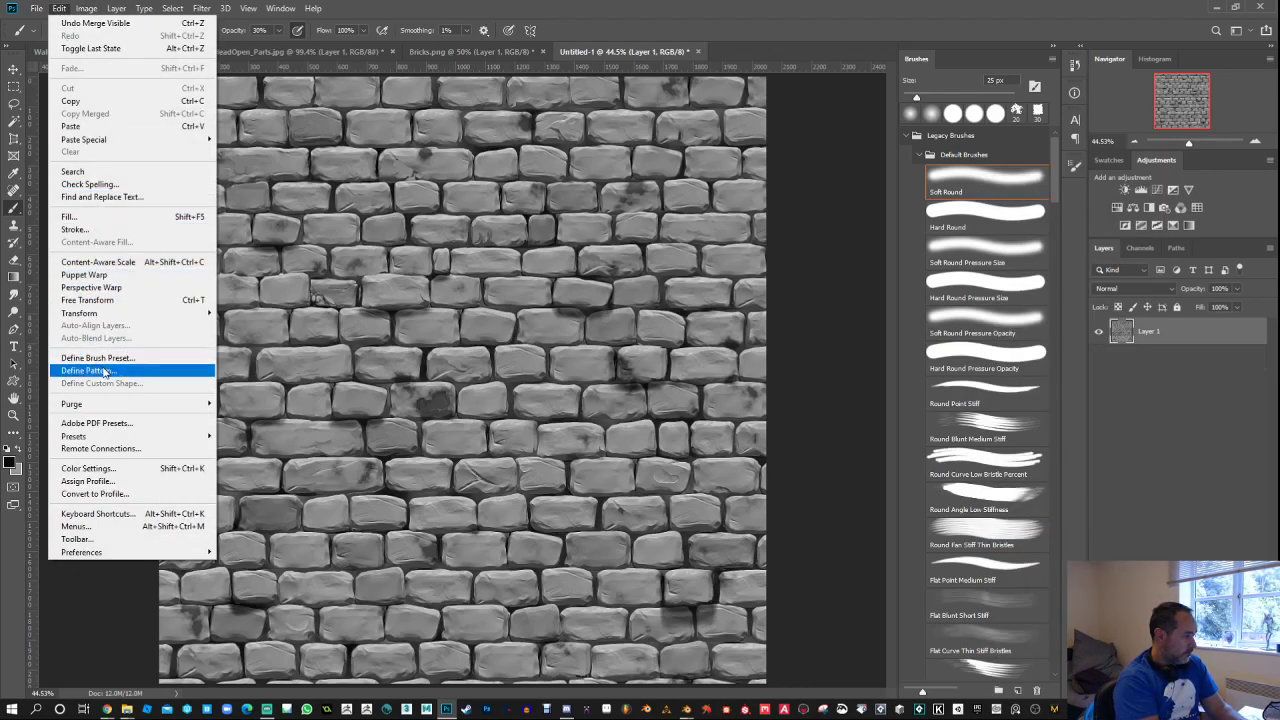
left_click(128, 371)
left_click(768, 222)
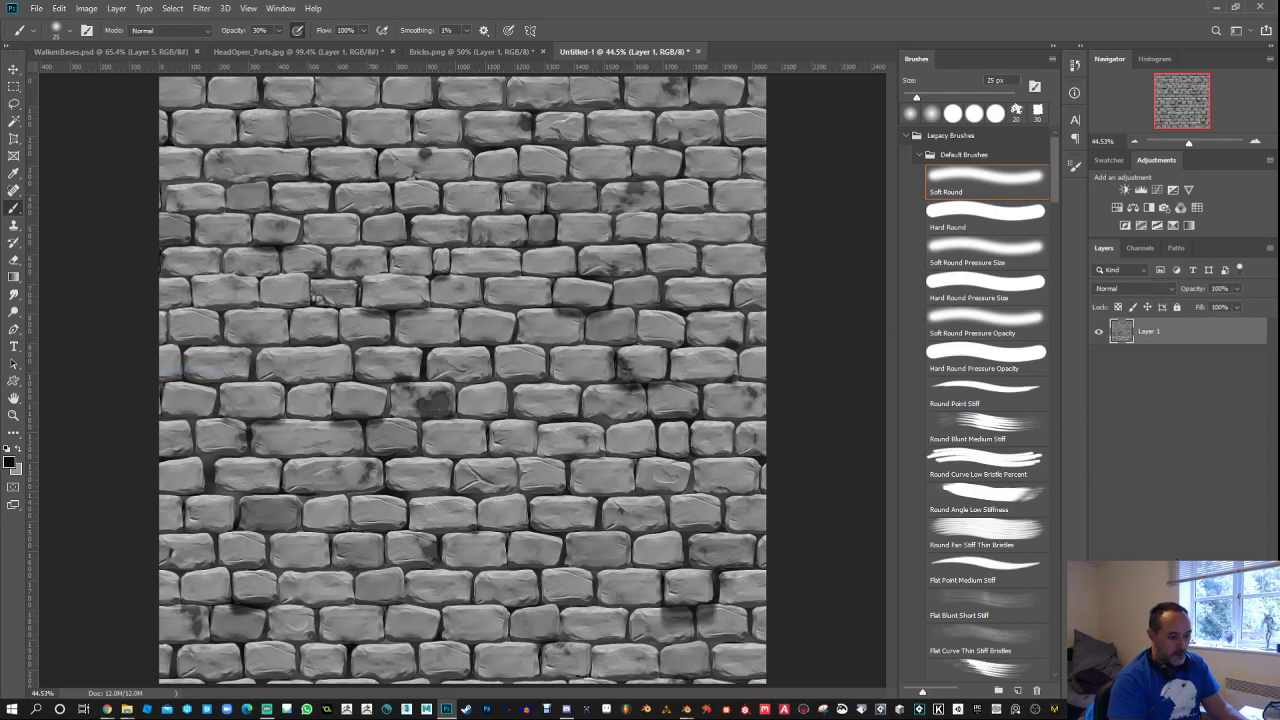
Step: Preview the tiling with a Pattern fill layer at 50% scale, and undo the fill and the layer merge
left_click(1208, 690)
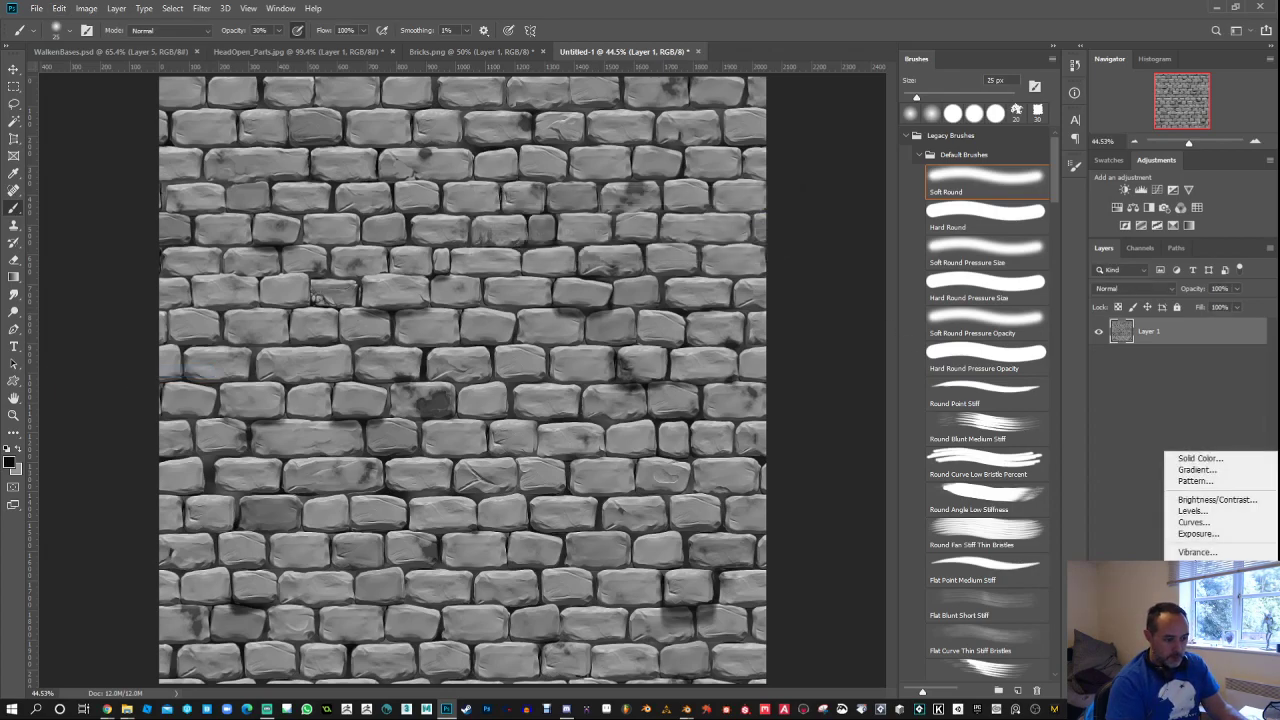
left_click(1207, 479)
double_click(880, 190)
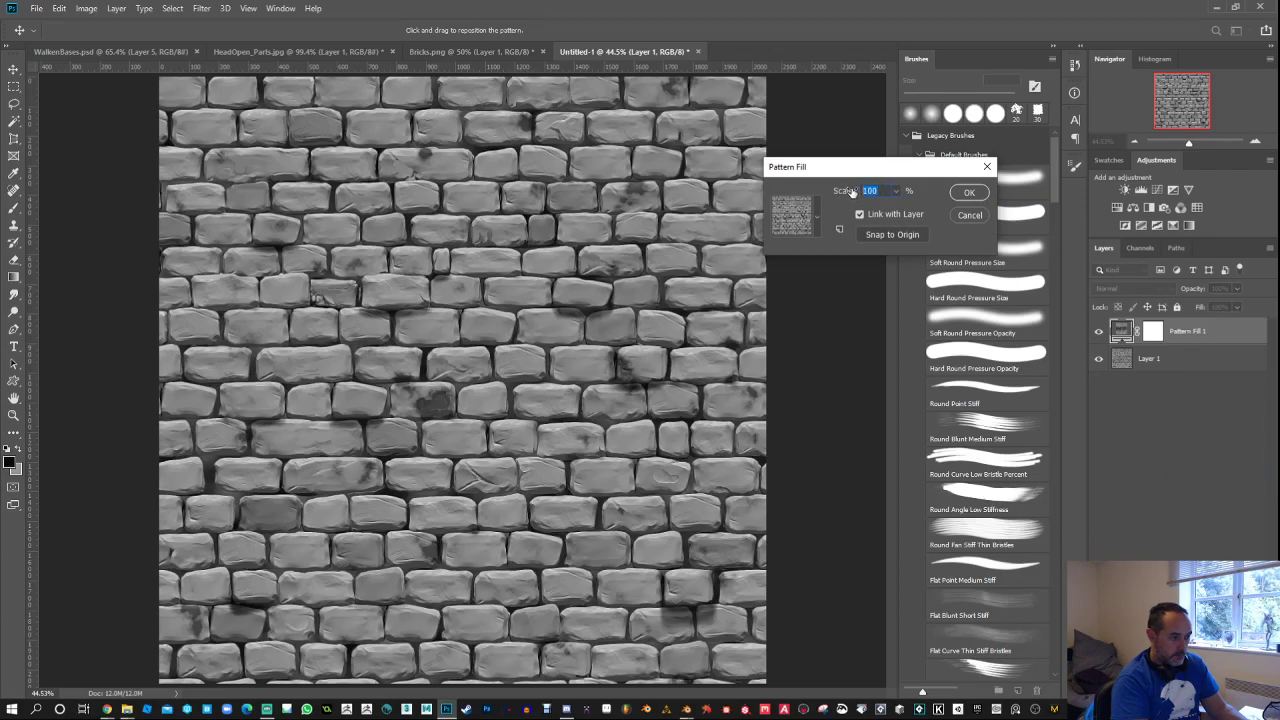
type("50")
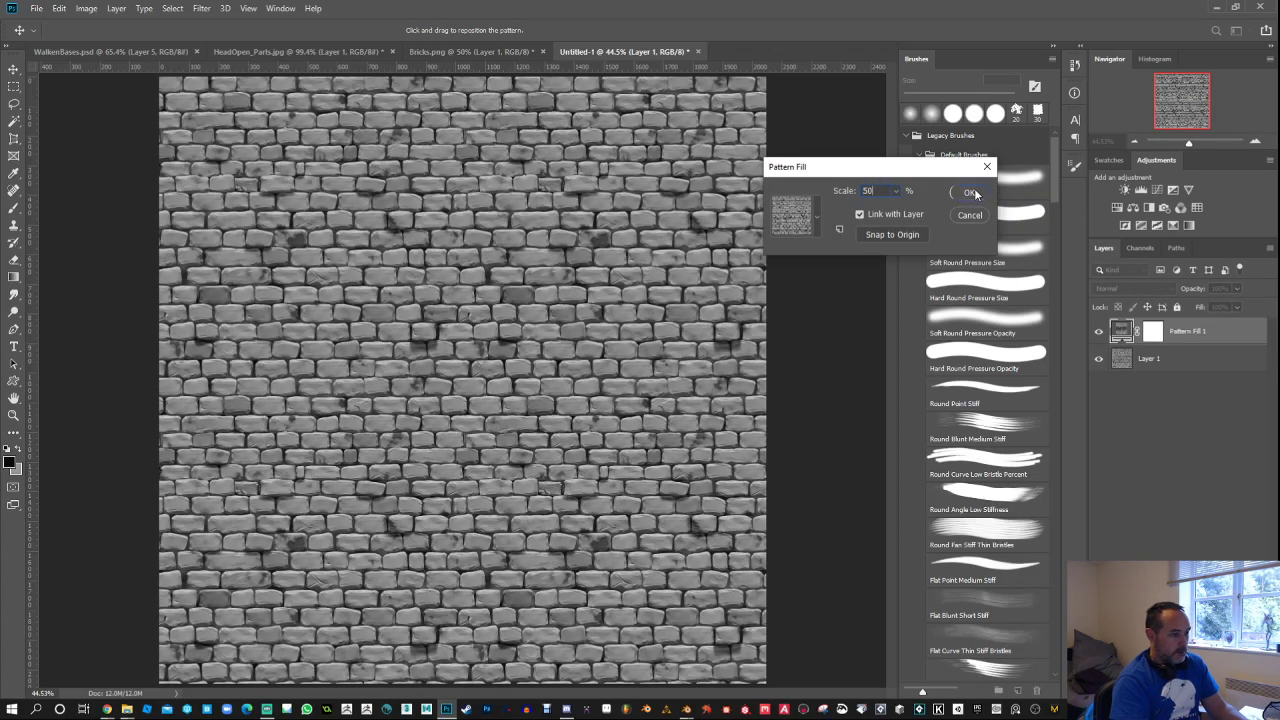
left_click(969, 192)
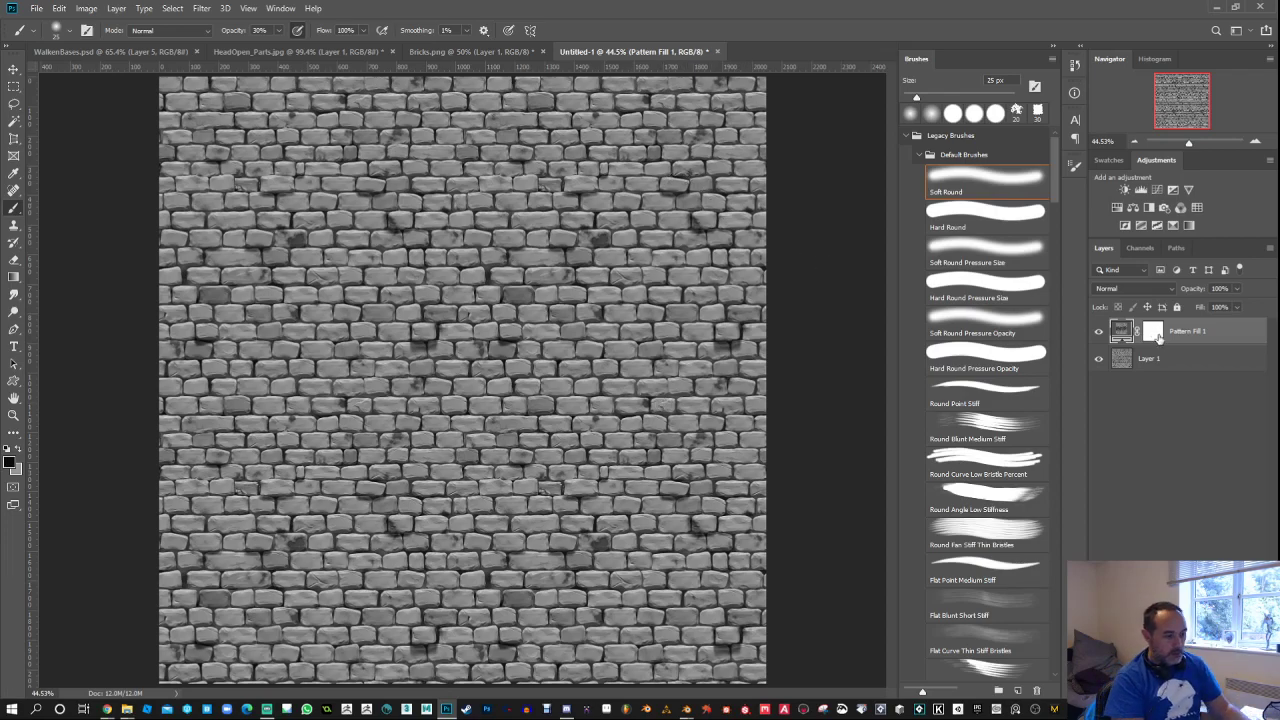
key("ctrl+z")
key("ctrl+z")
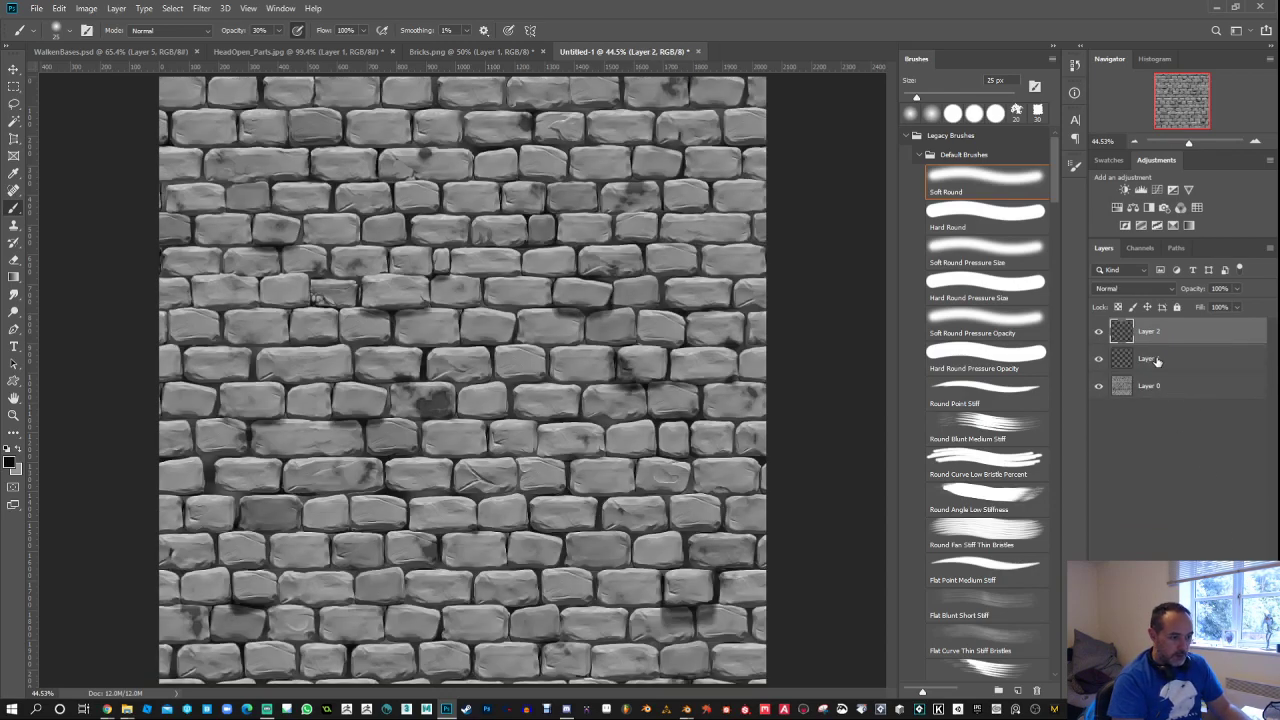
Step: Add another layer on top, naming it Highlights and the Multiply layer below it Shadows
key("ctrl+shift+alt+n")
double_click(1155, 360)
type("Shadows")
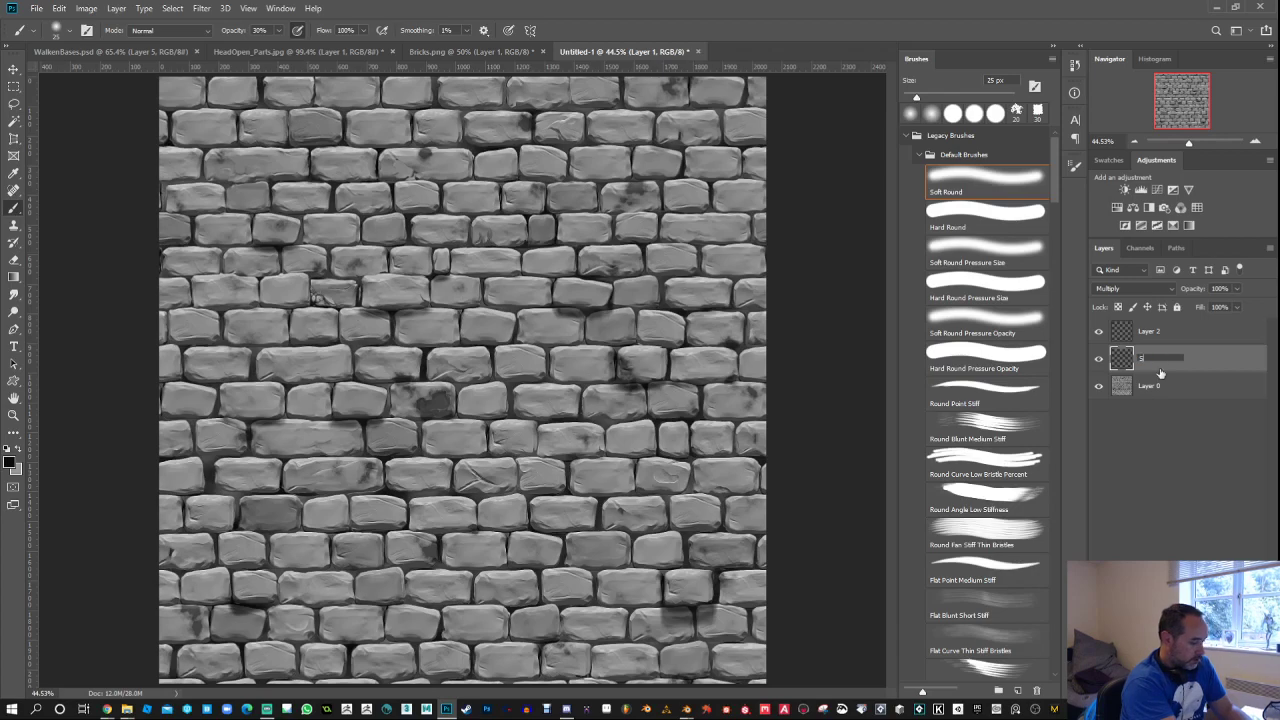
key("Return")
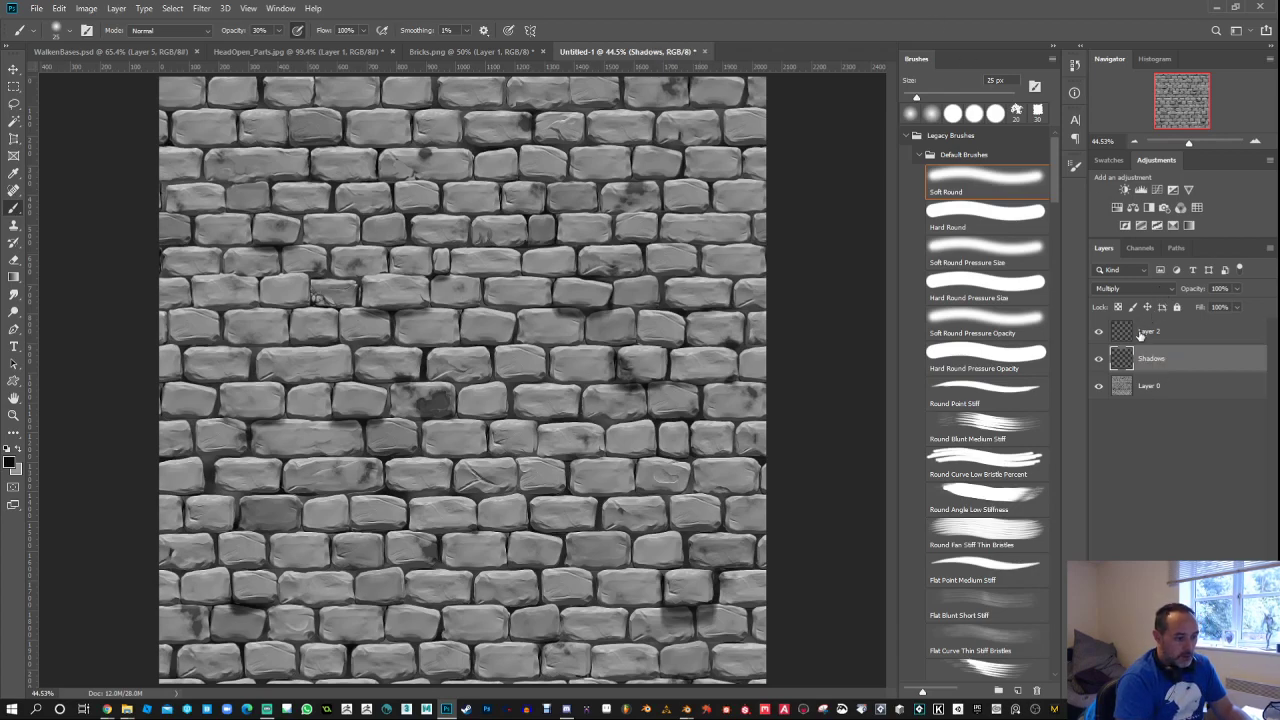
double_click(1148, 331)
type("Highligh")
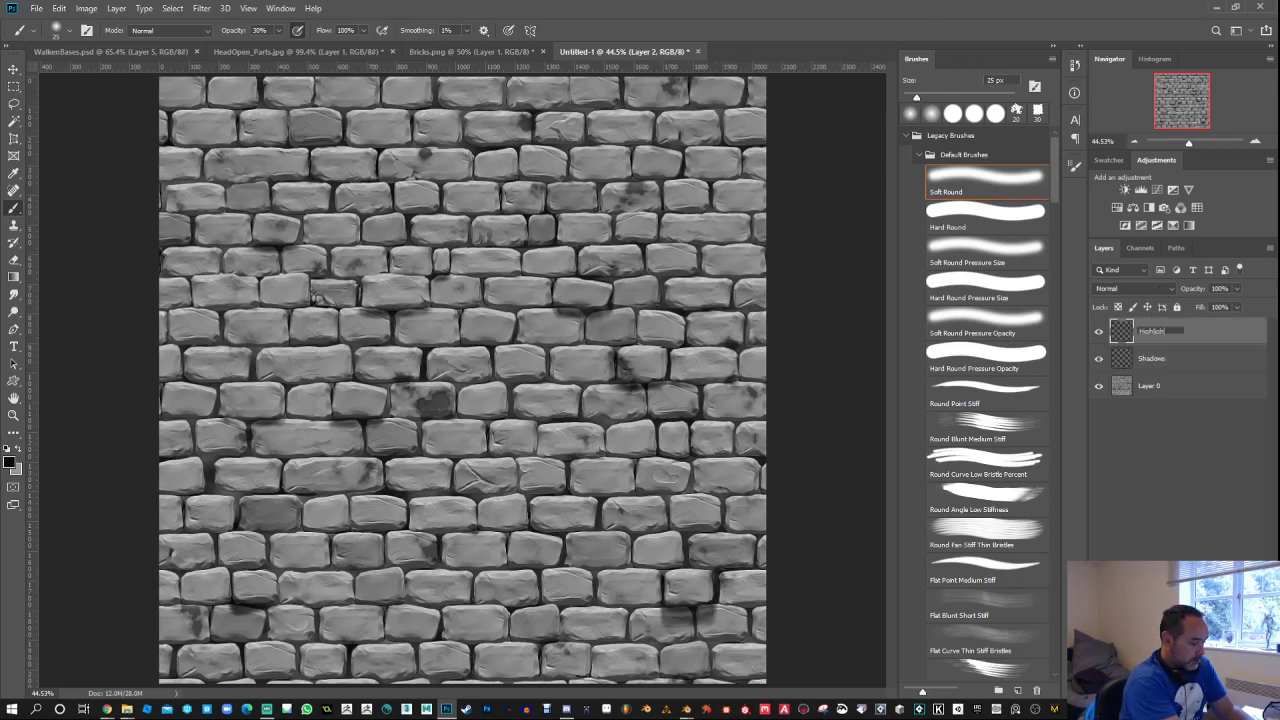
type("ts")
key("Return")
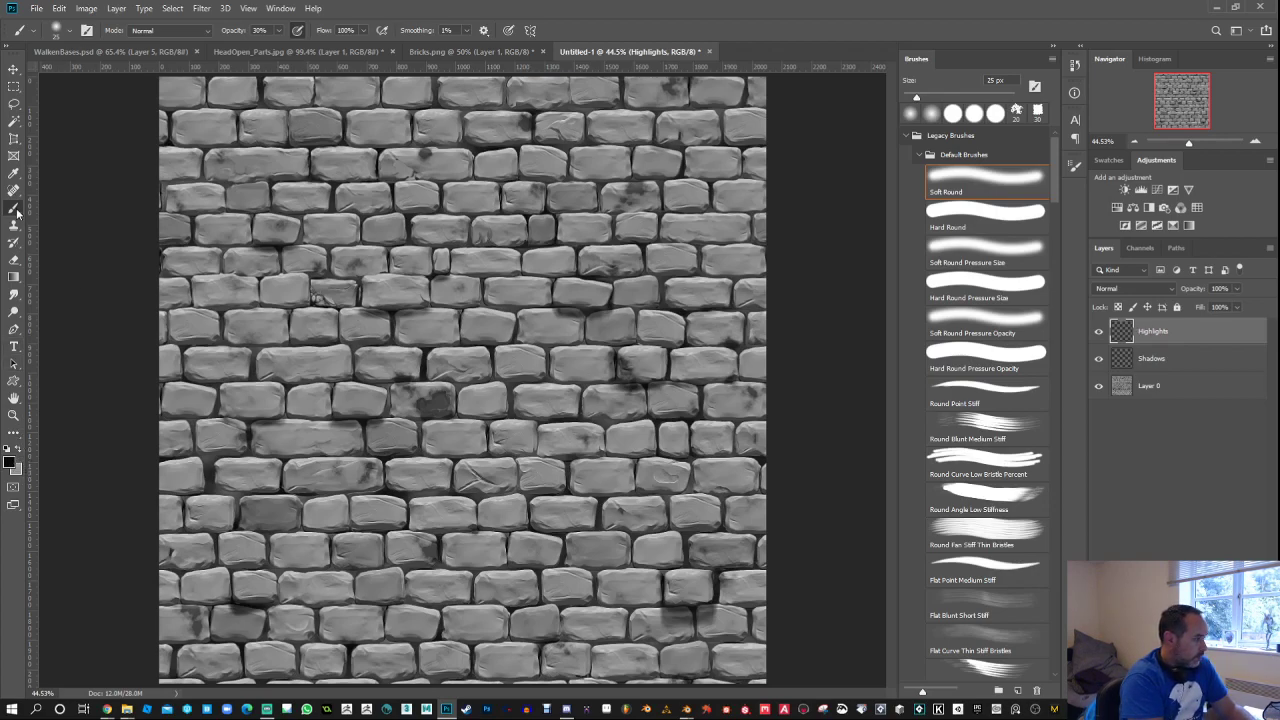
Step: Set the foreground colour to white (ffffff) and the Highlights layer's blend mode to Screen
key("alt+Tab")
key("alt+Tab")
left_click(17, 450)
left_click(9, 461)
left_click_drag(532, 408, 496, 382)
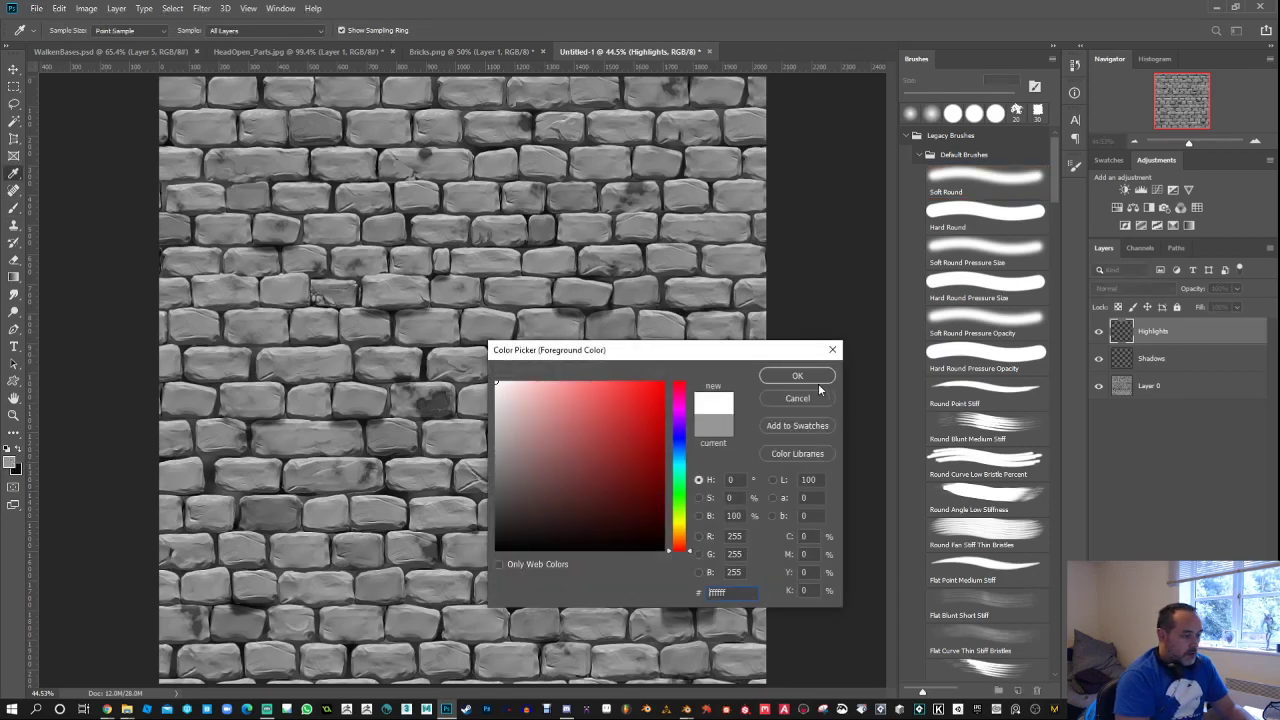
left_click(797, 376)
left_click(1135, 288)
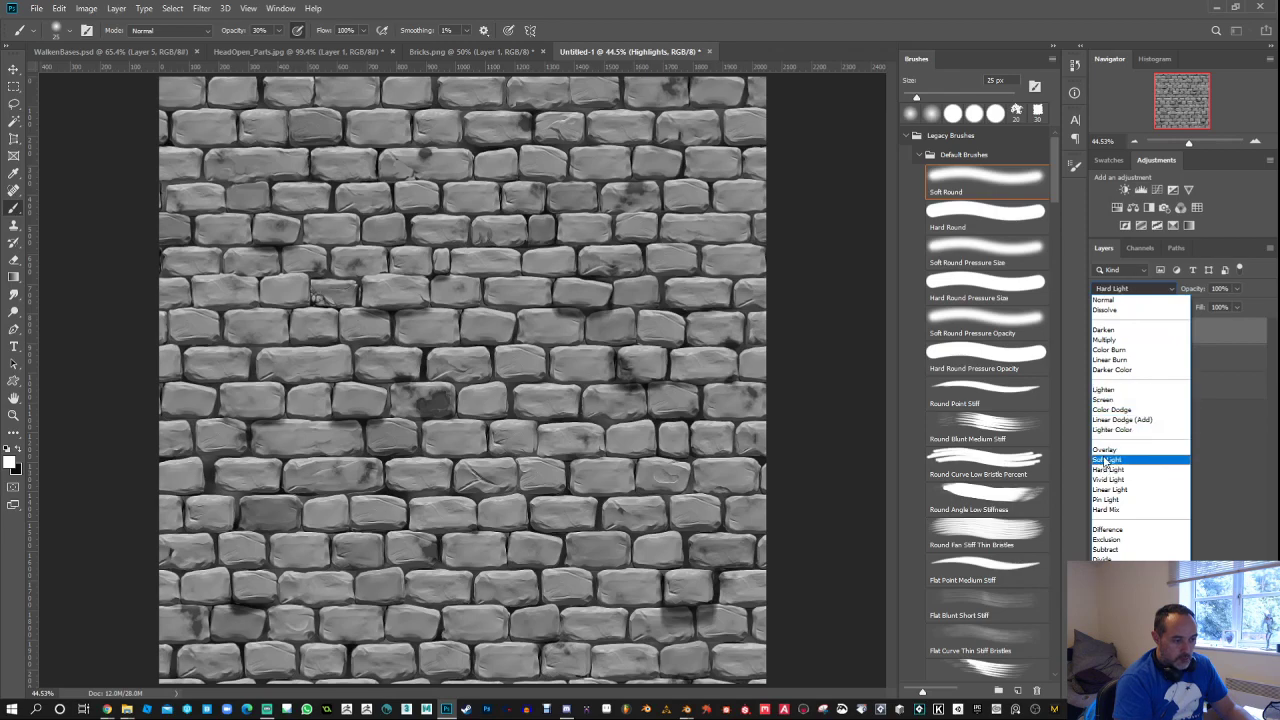
left_click(1108, 399)
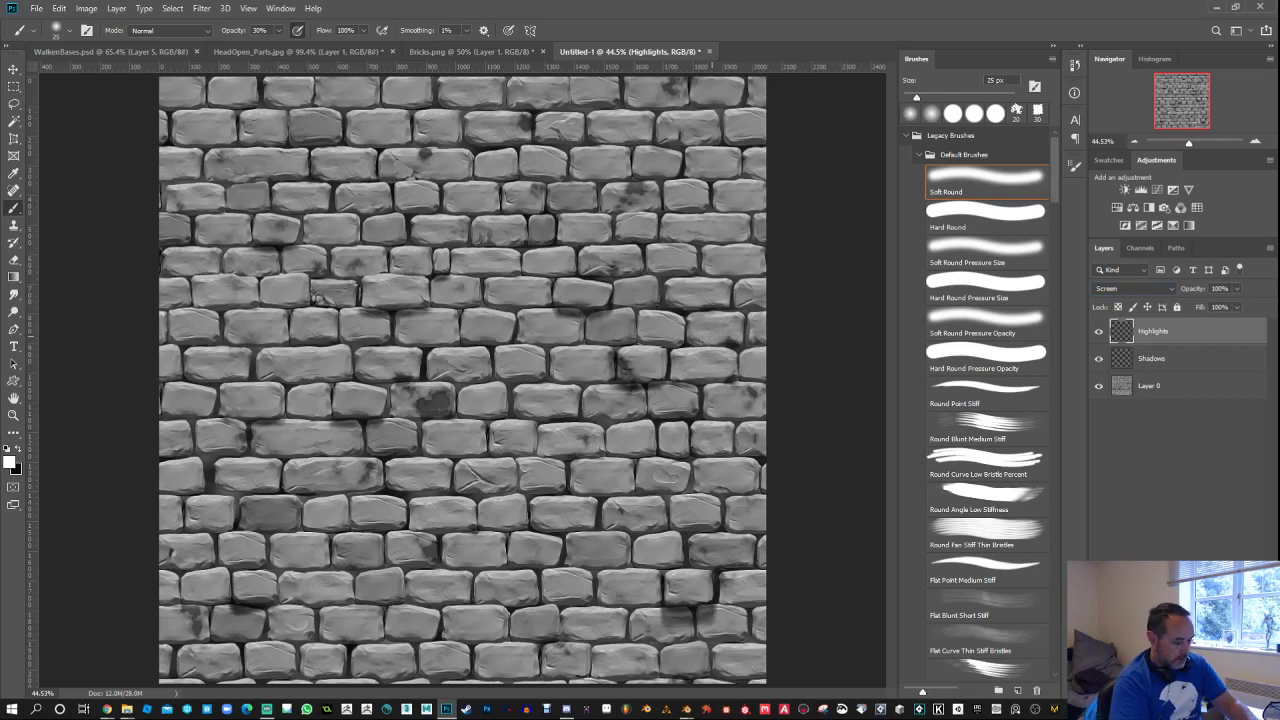
Step: Paint a white highlight along the upper edge of a lower-right brick on the Highlights layer with a 10 px brush at 100% opacity
key("bracketright")
key("bracketright")
key("bracketright")
key("bracketright")
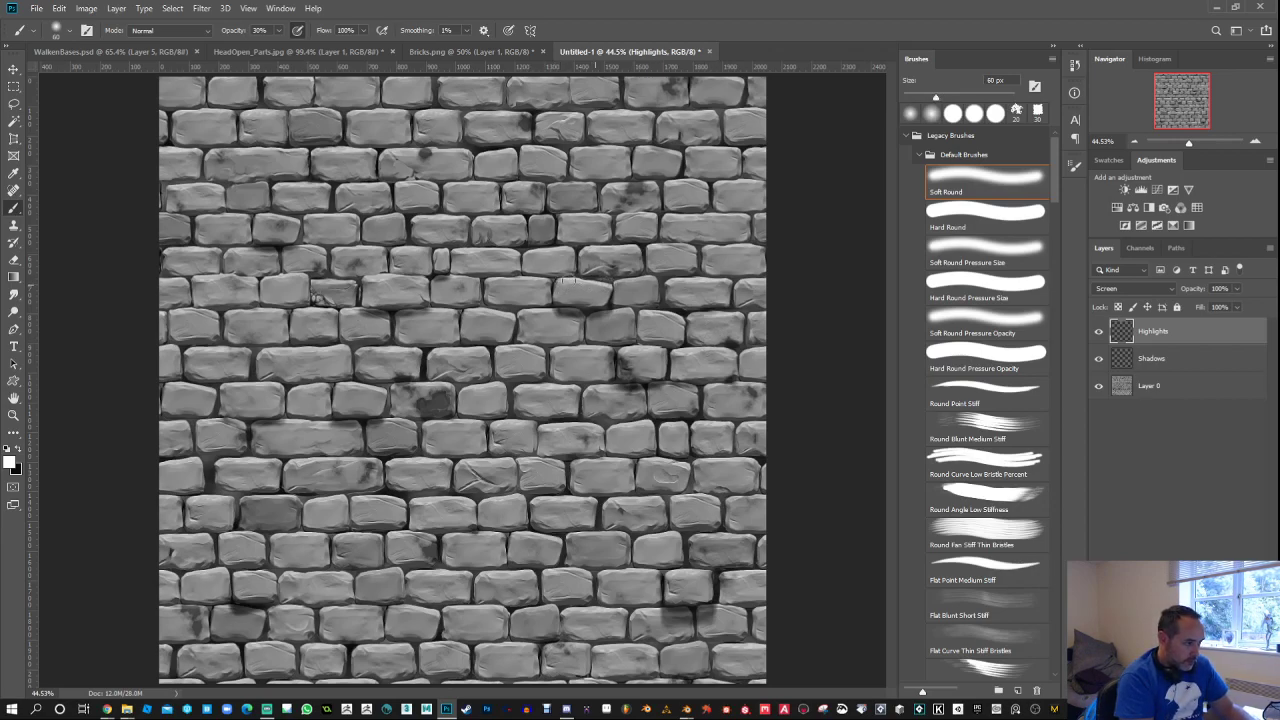
key("bracketleft")
key("bracketleft")
key("0")
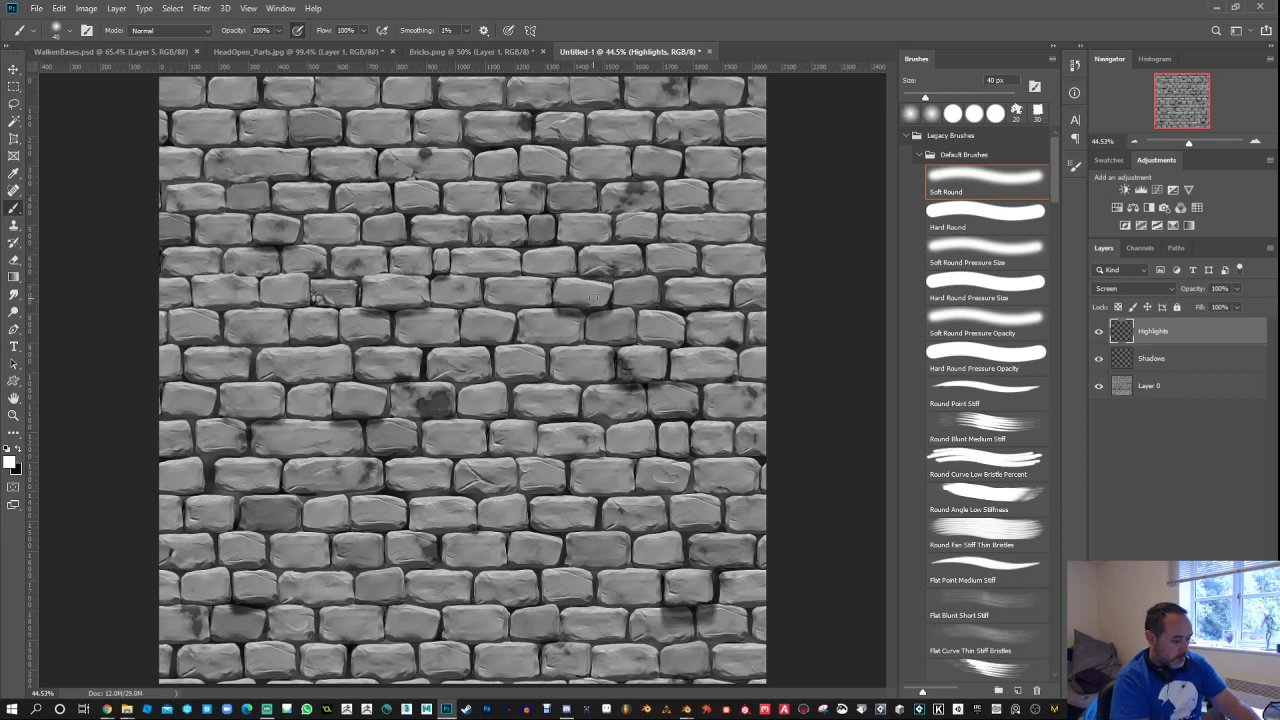
key("bracketleft")
key("bracketleft")
key("bracketleft")
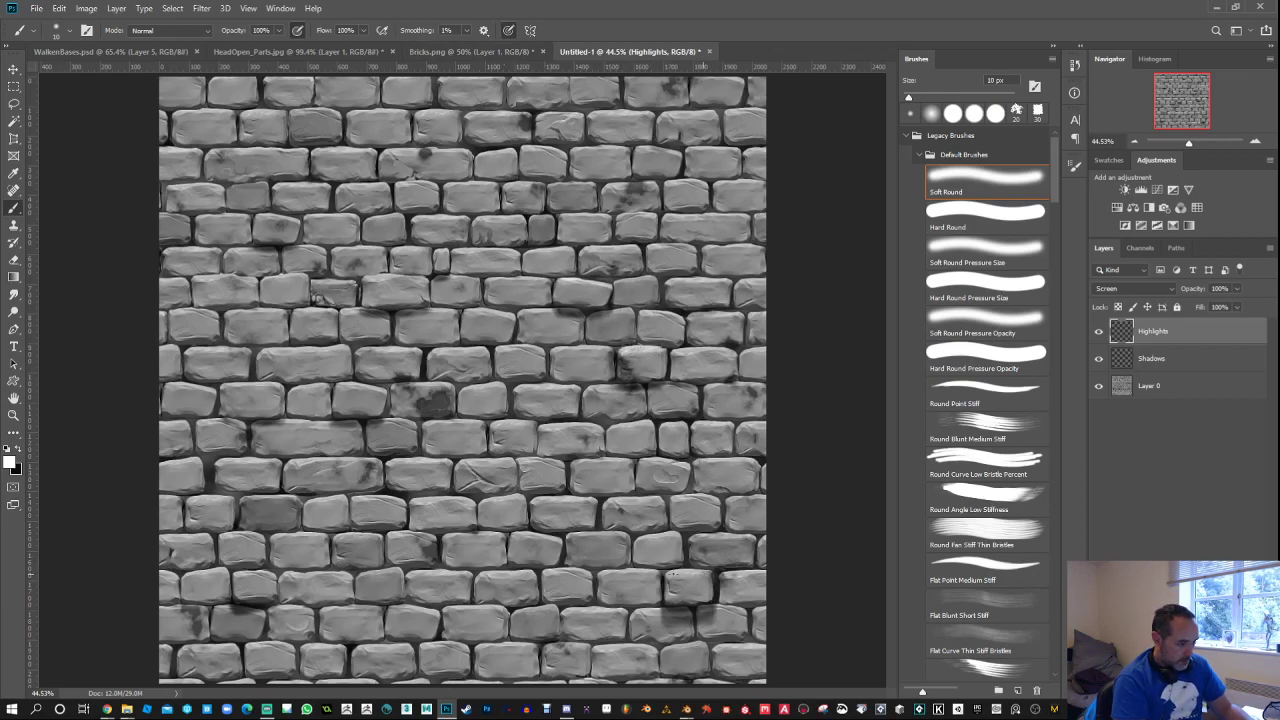
left_click_drag(674, 574, 693, 573)
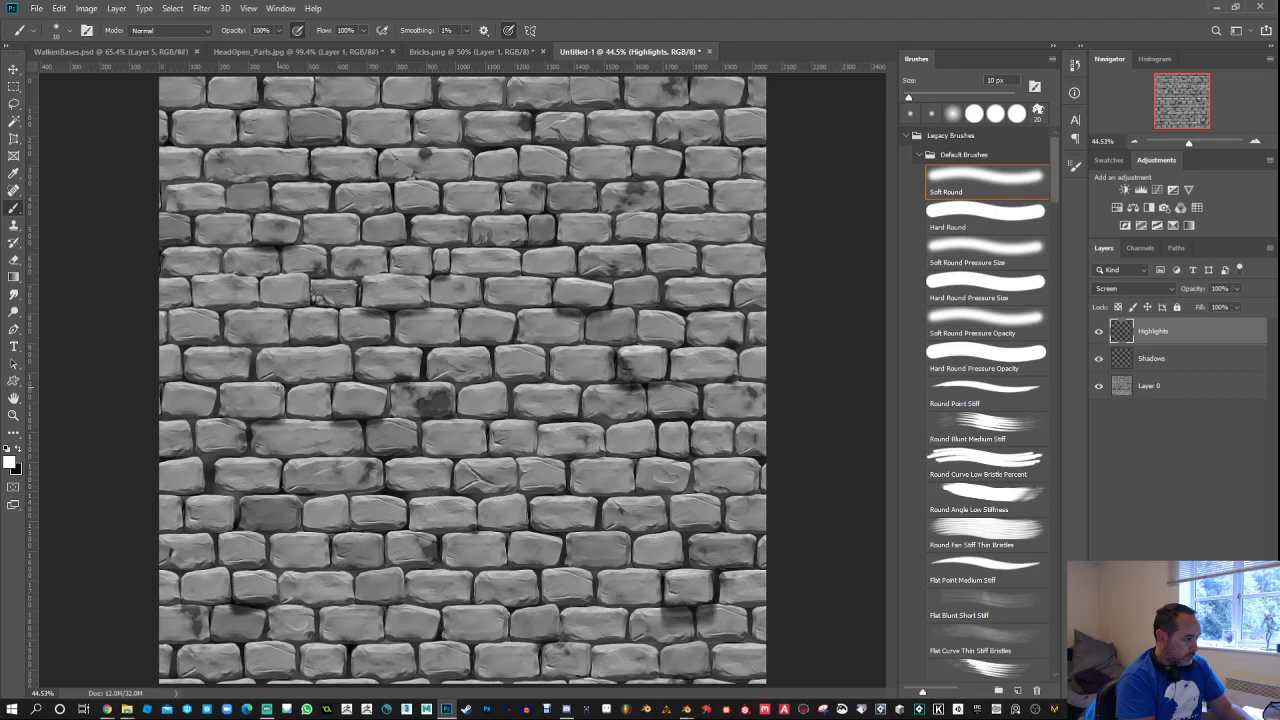
Step: Paint soft white highlights on the bricks with a 25 px brush at 30% opacity on the Highlights layer
key("bracketright")
key("bracketright")
key("bracketright")
key("bracketright")
key("bracketright")
key("bracketright")
key("bracketright")
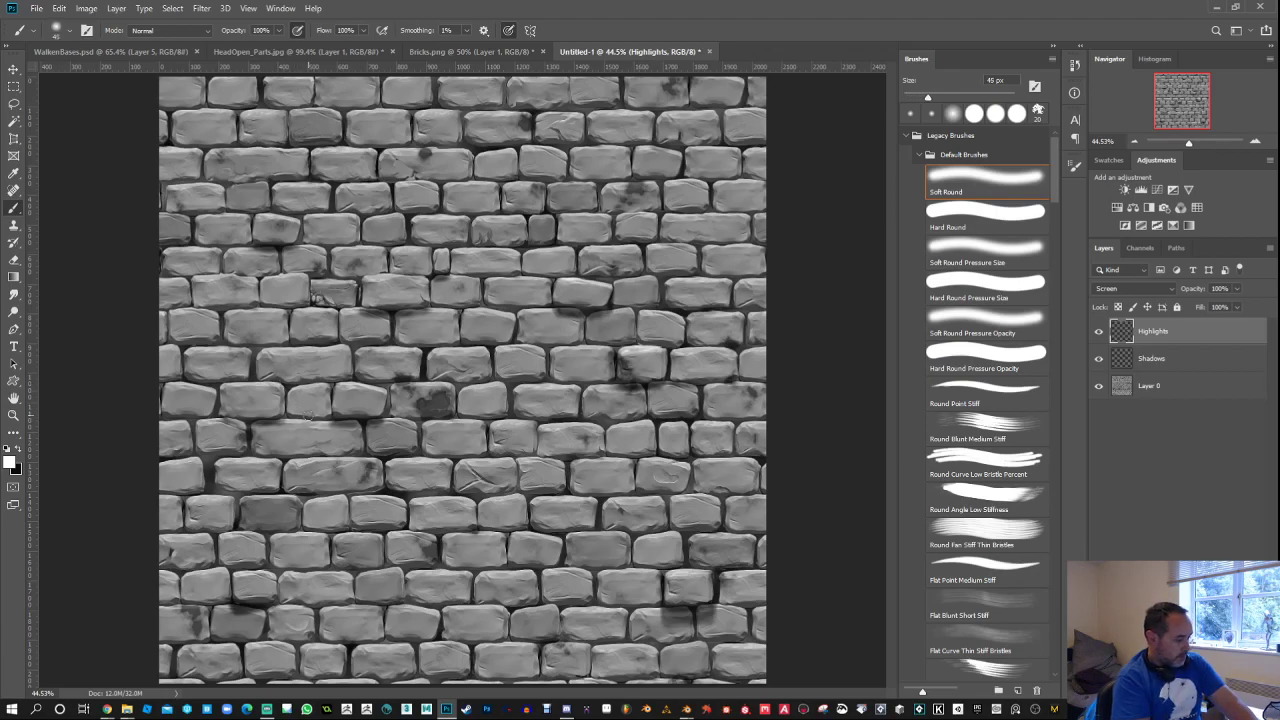
key("3")
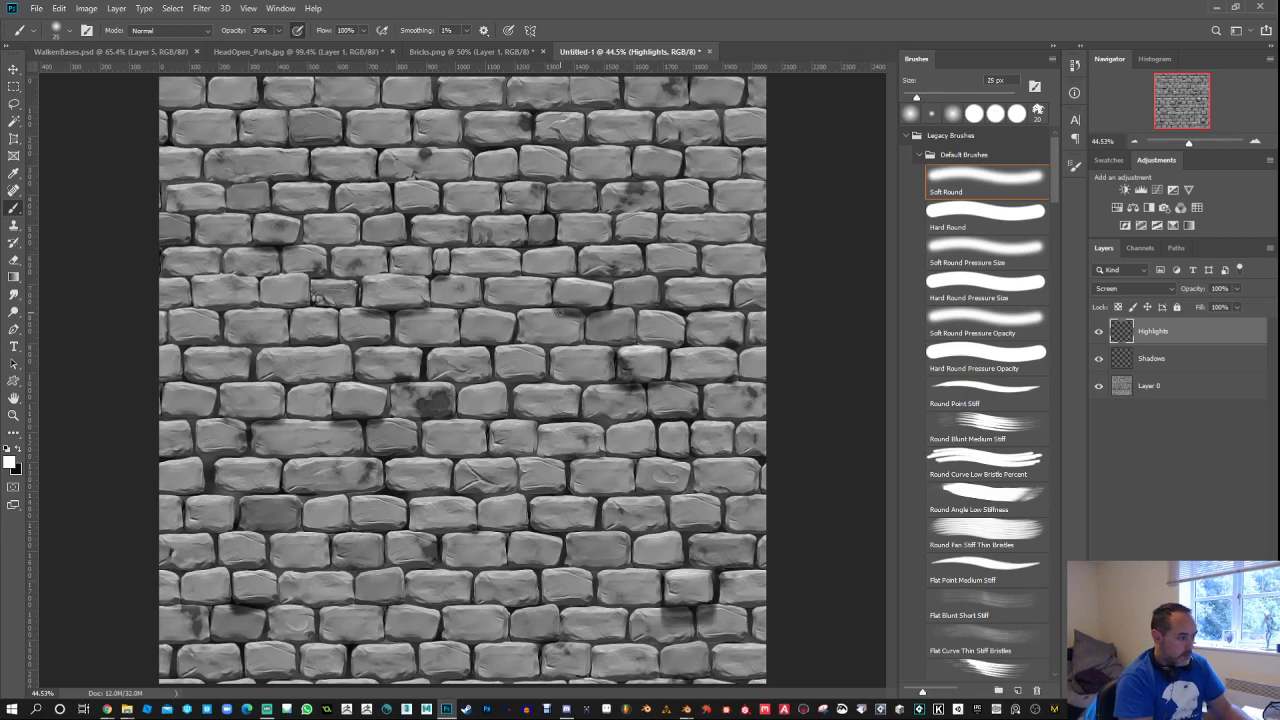
right_click(560, 312)
left_click(687, 375)
left_click(797, 273)
left_click(565, 281)
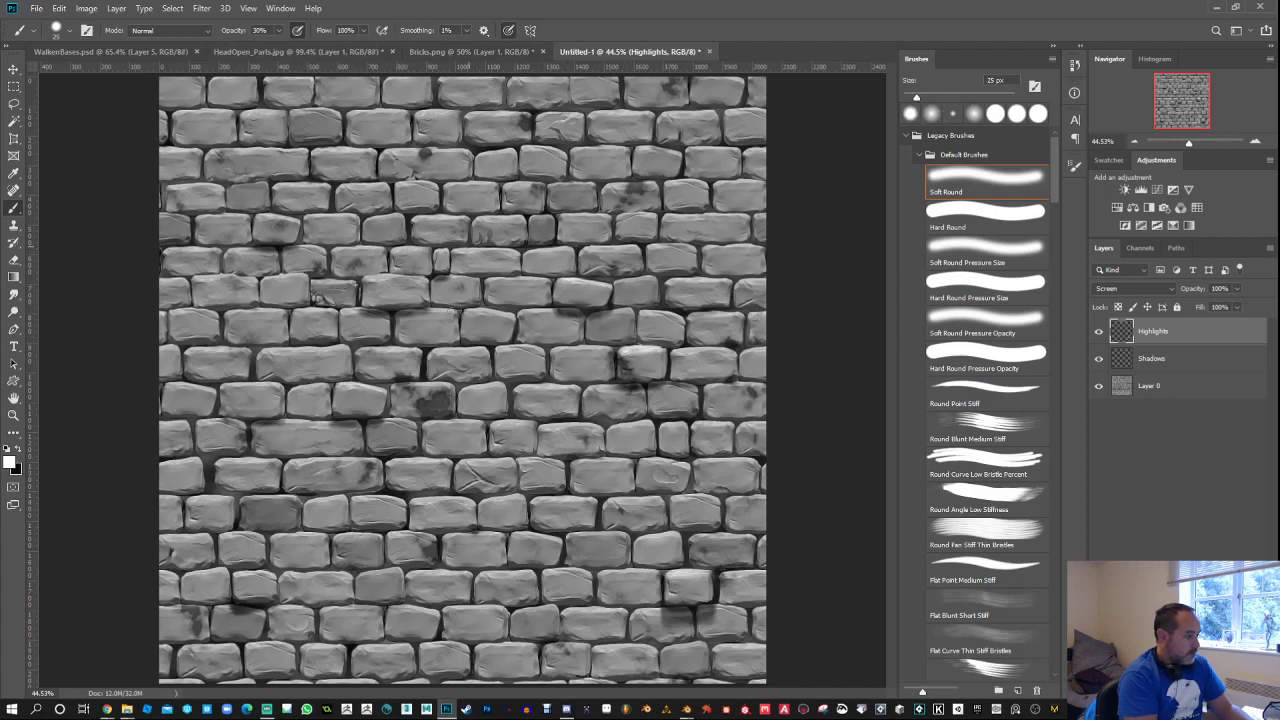
left_click_drag(371, 393, 381, 393)
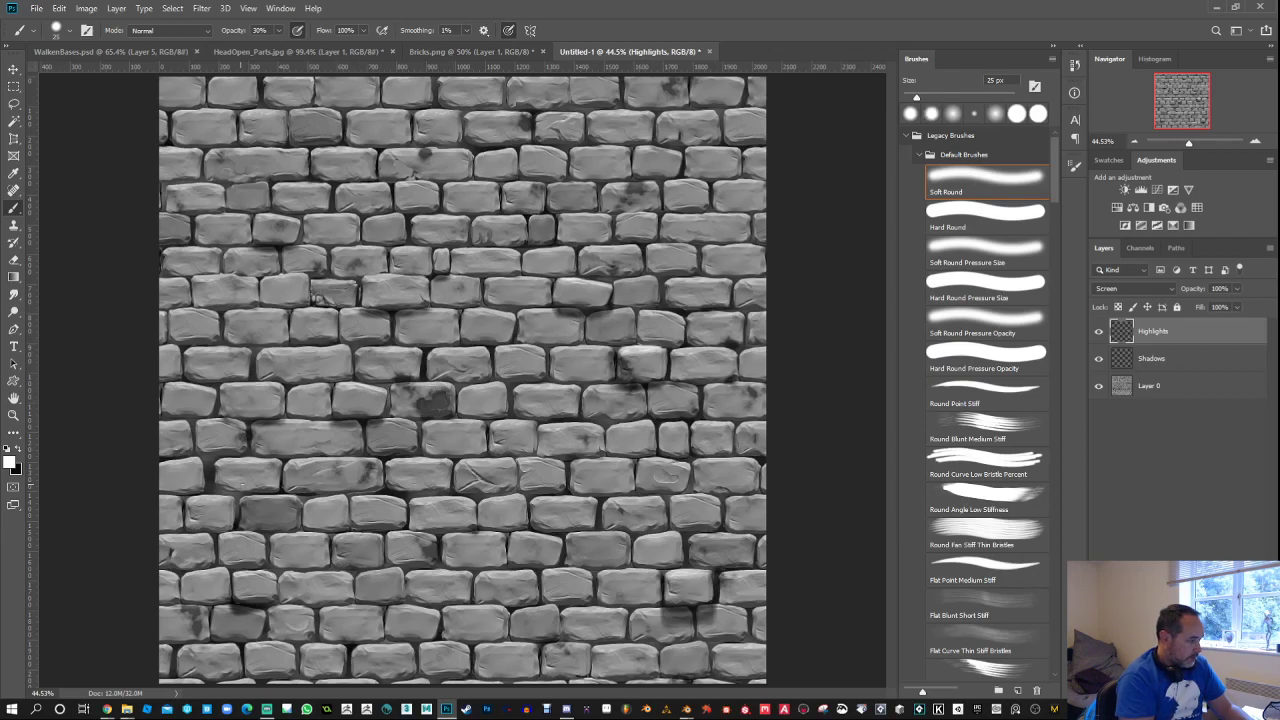
Step: Select the Shadows layer and paint black along the mortar above the dark lower-left brick with the 25 px brush
key("alt+bracketleft")
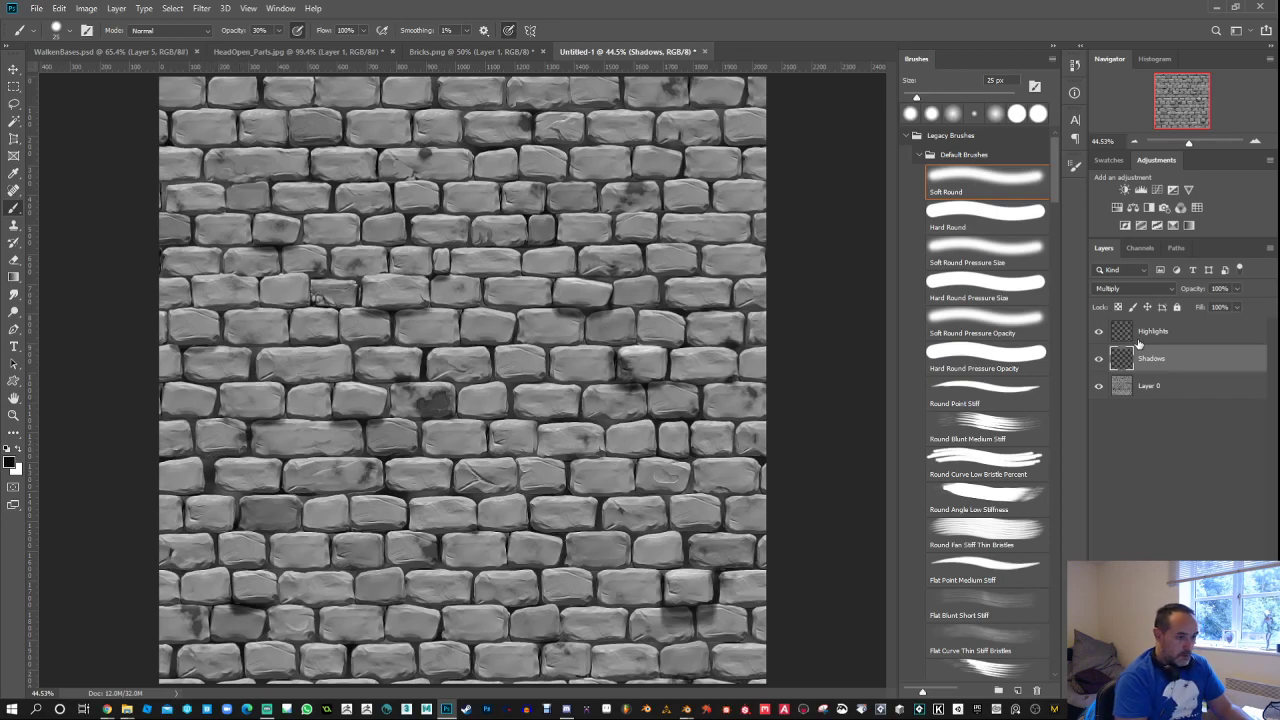
key("alt+bracketright")
left_click(19, 449)
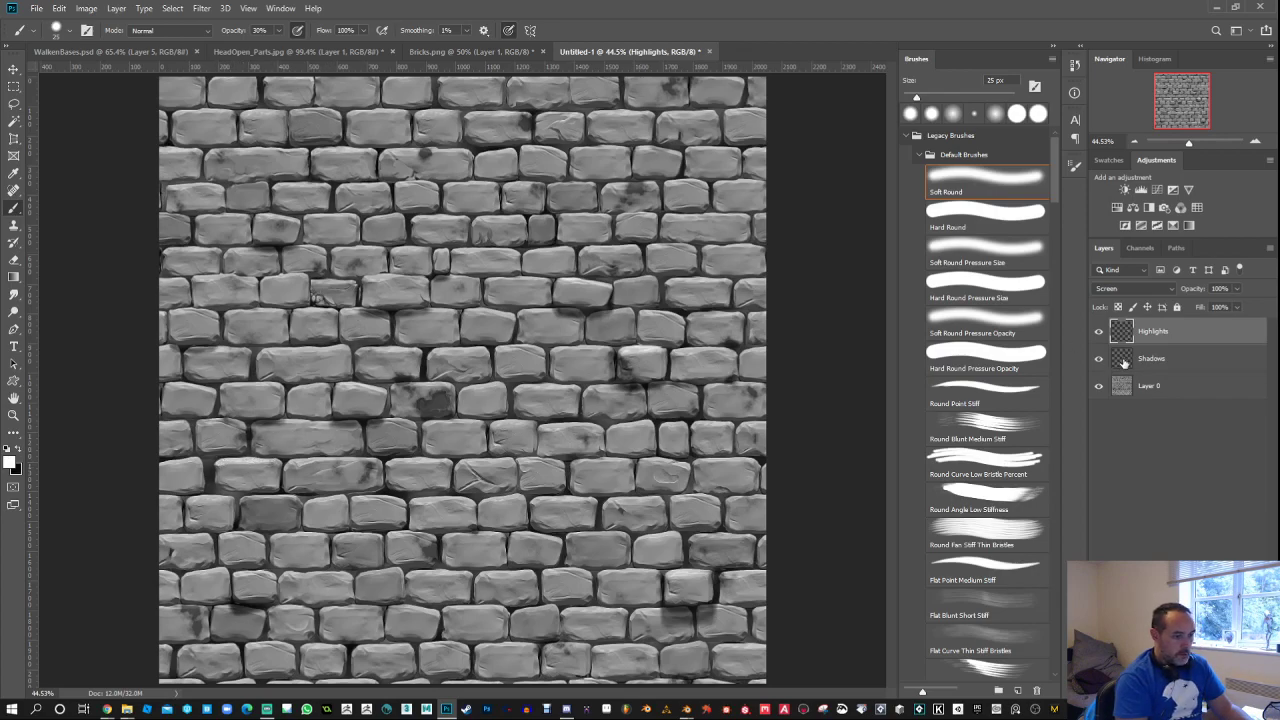
key("alt+bracketleft")
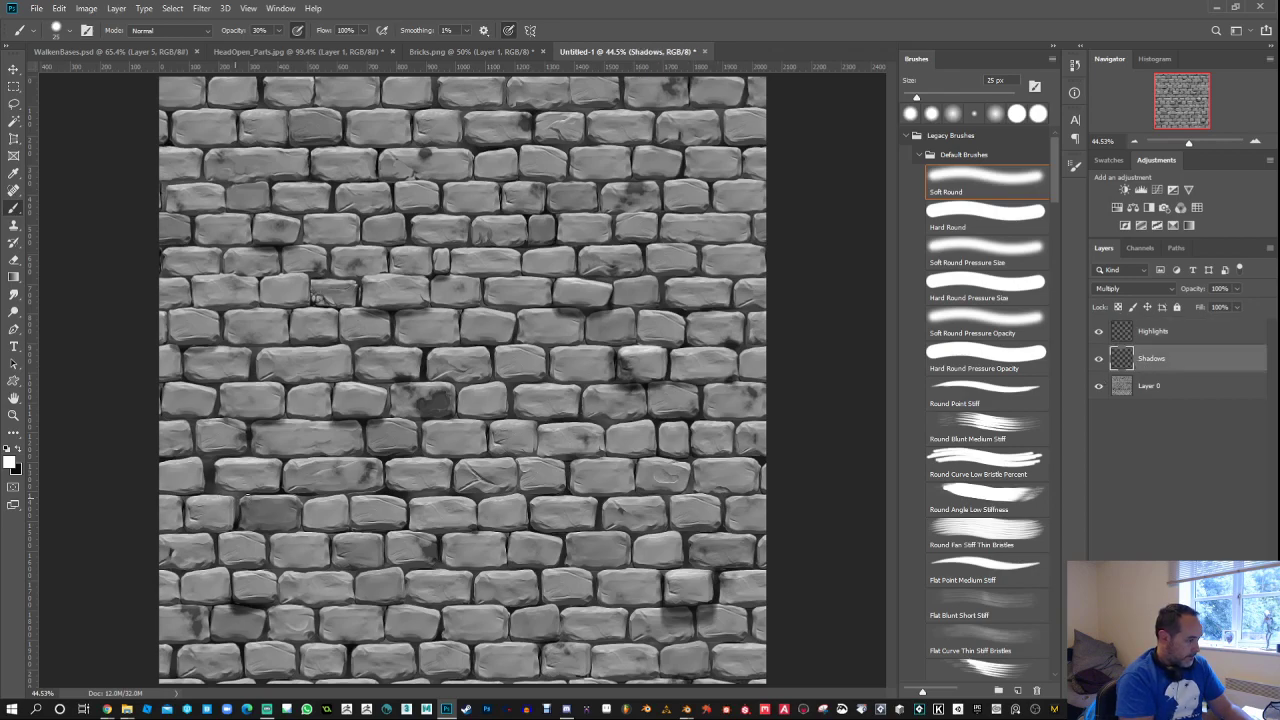
left_click(19, 449)
mouse_move(226, 499)
left_mouse_down()
mouse_move(266, 499)
mouse_move(255, 497)
left_mouse_up()
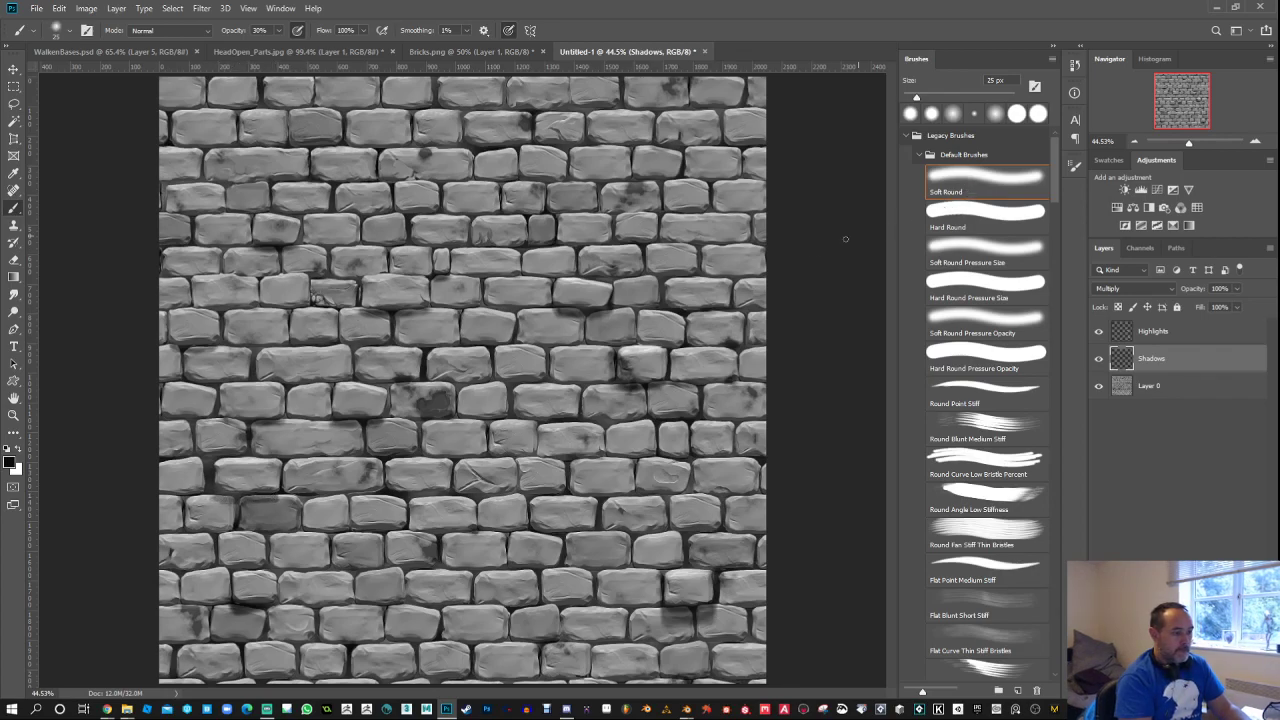
Step: Paint broader soft shadows beneath the lower-left bricks on the Shadows layer with a 60 px brush
key("bracketright")
key("bracketright")
key("bracketright")
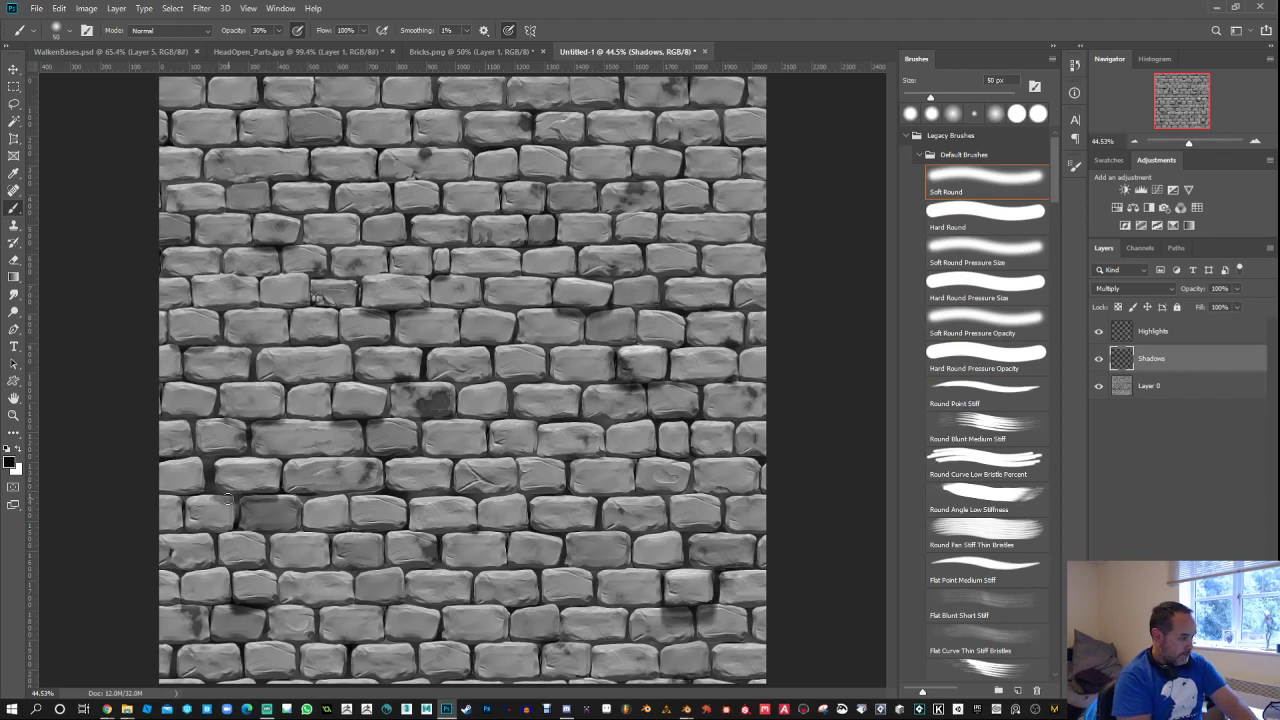
key("bracketright")
right_click(228, 497)
key("Escape")
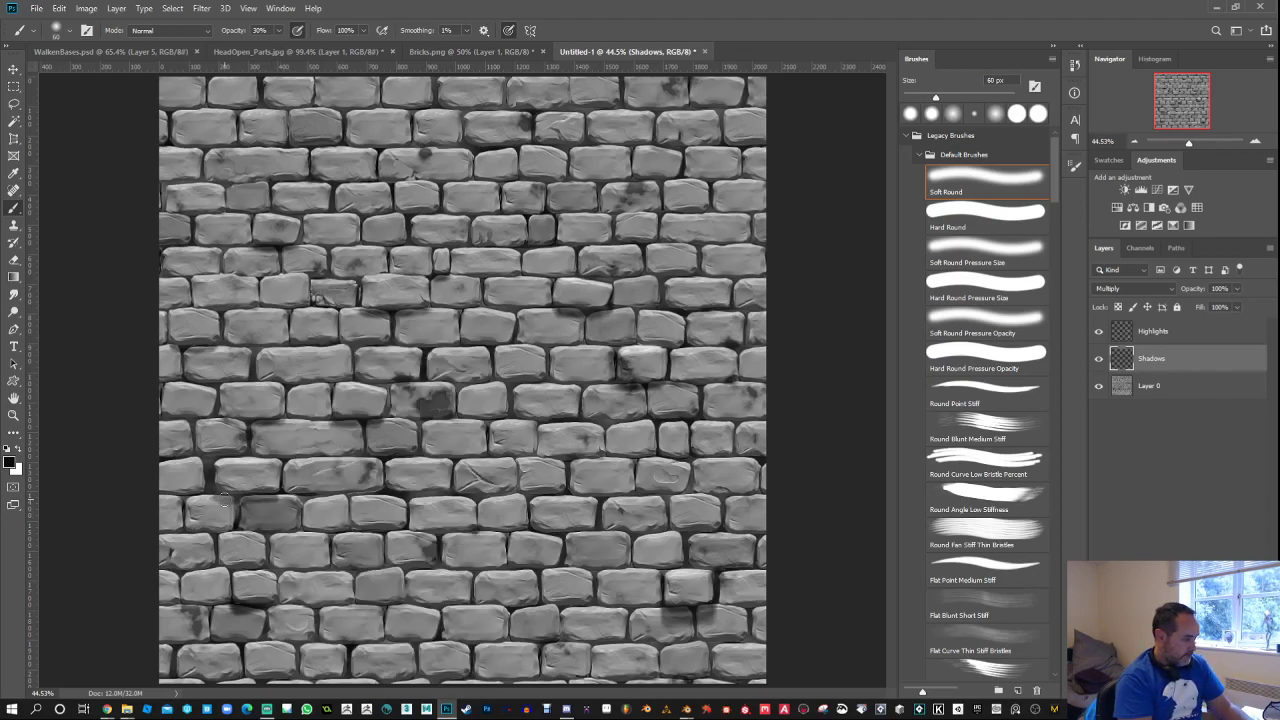
mouse_move(224, 499)
left_mouse_down()
mouse_move(273, 502)
mouse_move(223, 501)
mouse_move(285, 487)
mouse_move(229, 505)
mouse_move(261, 502)
mouse_move(210, 482)
left_mouse_up()
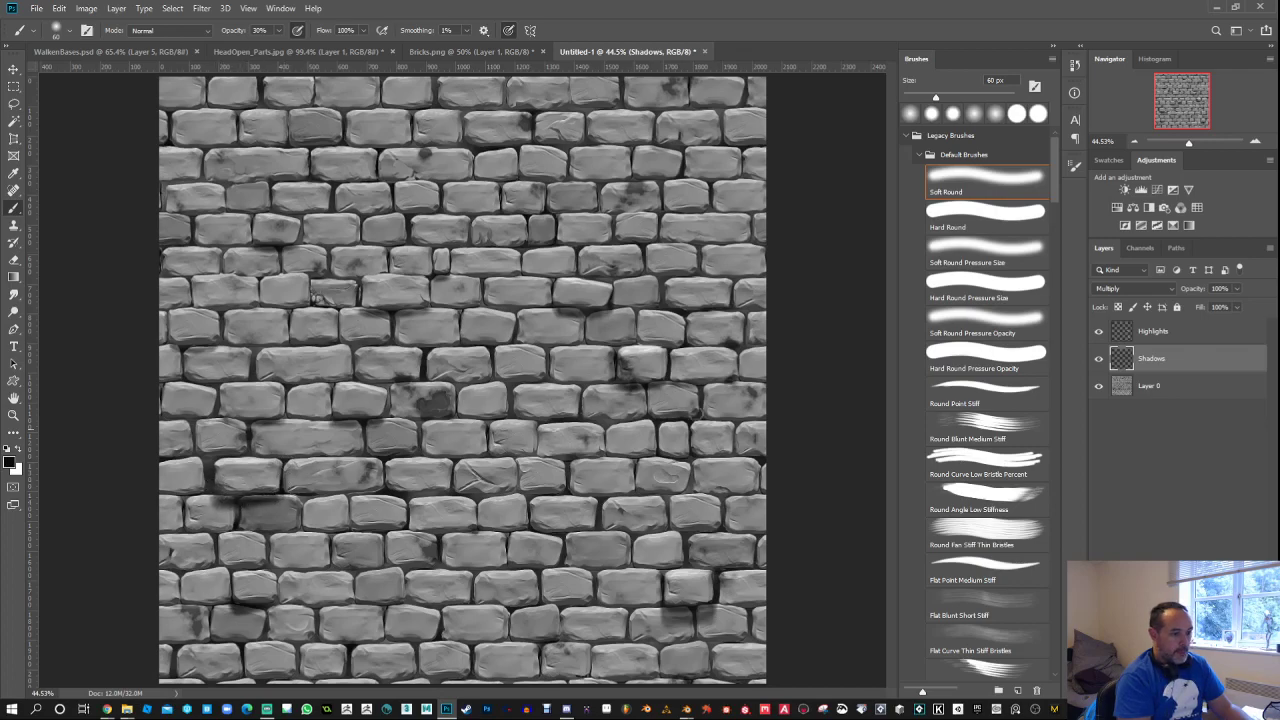
Step: Merge the Highlights, Shadows and Layer 0 layers into one
left_click(1180, 336)
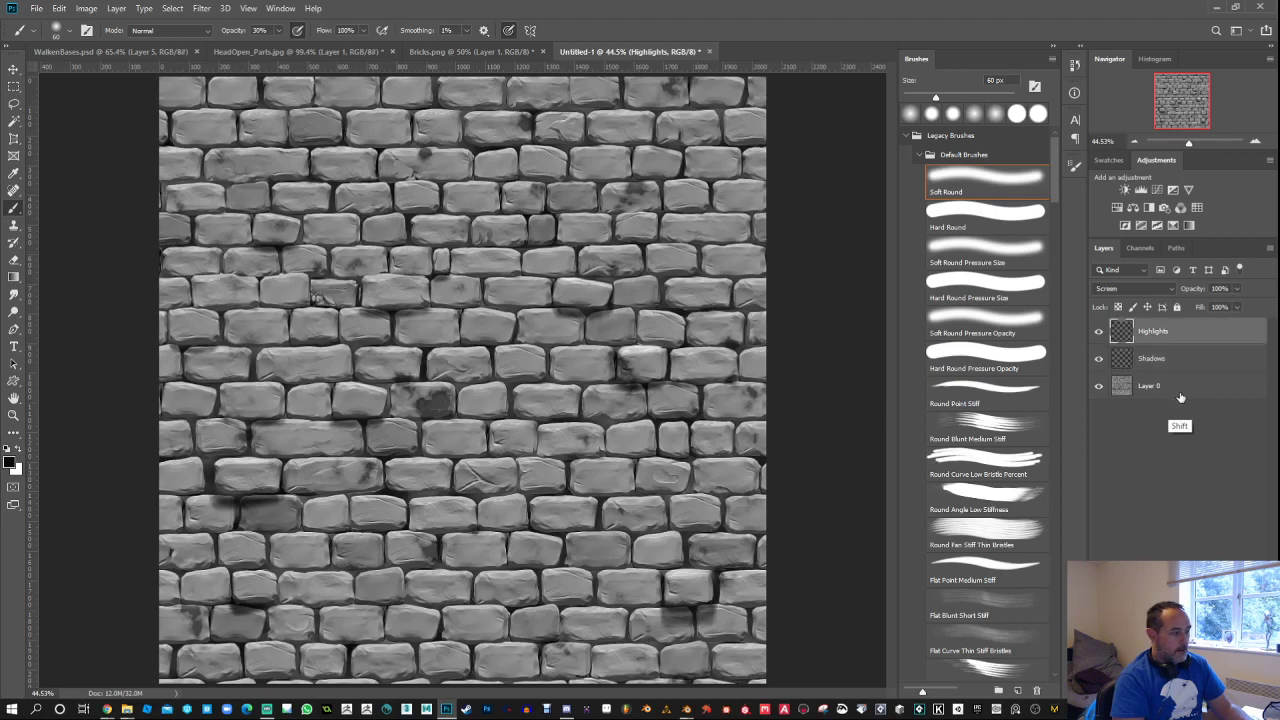
left_click(1178, 388, "shift")
right_click(1186, 394)
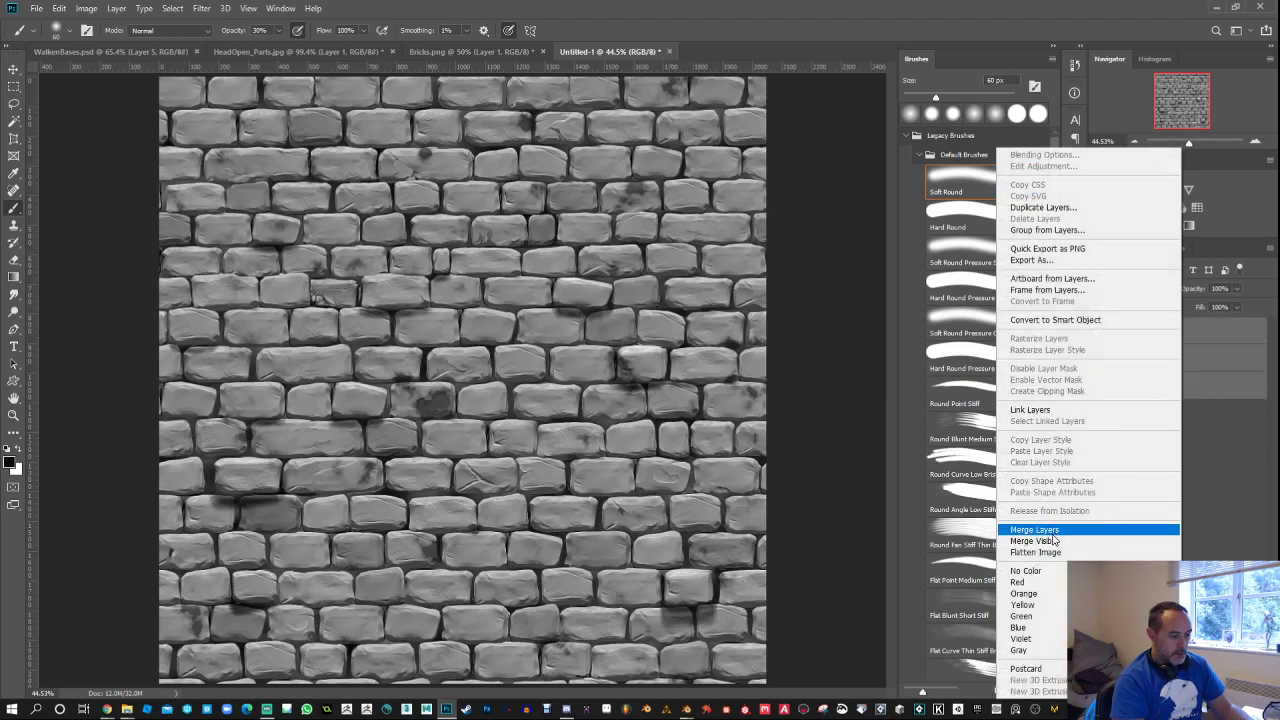
left_click(1054, 542)
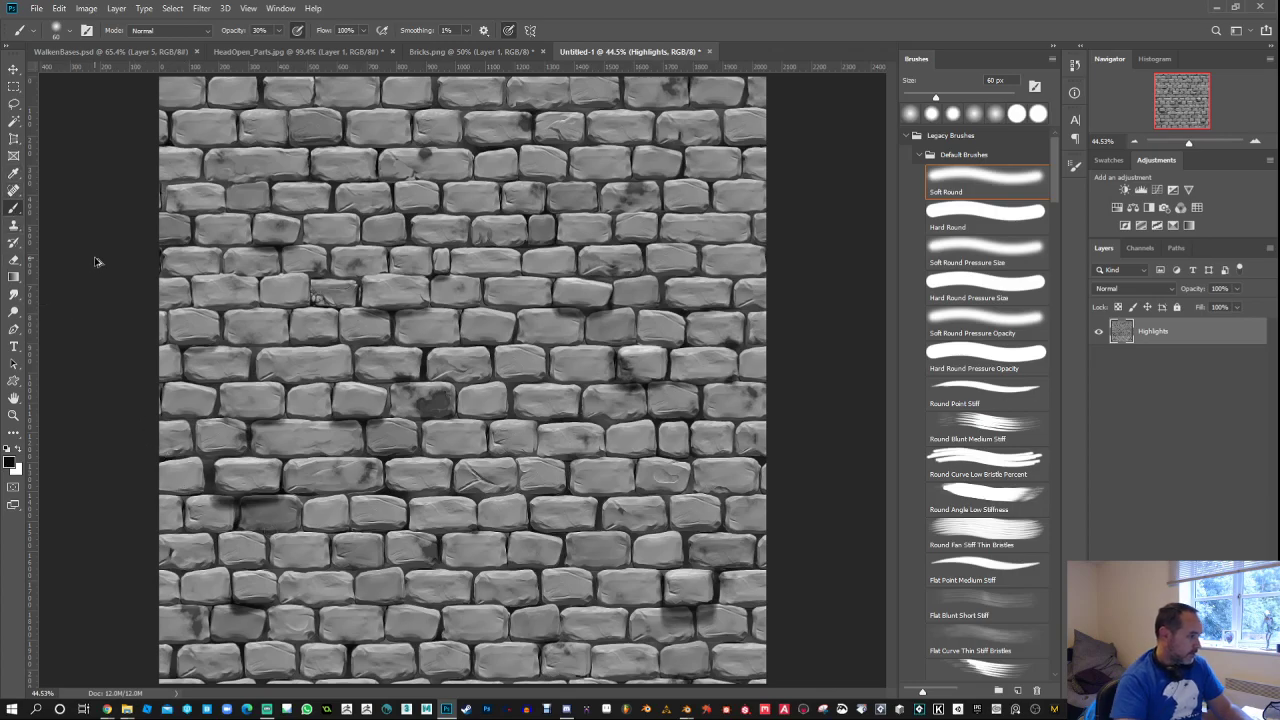
Step: Paint a small pebble in the left-side mortar gap at 100% opacity, using light grey sampled from the neighbouring brick
left_click_drag(178, 458, 222, 509)
scroll(221, 510, "up", 5)
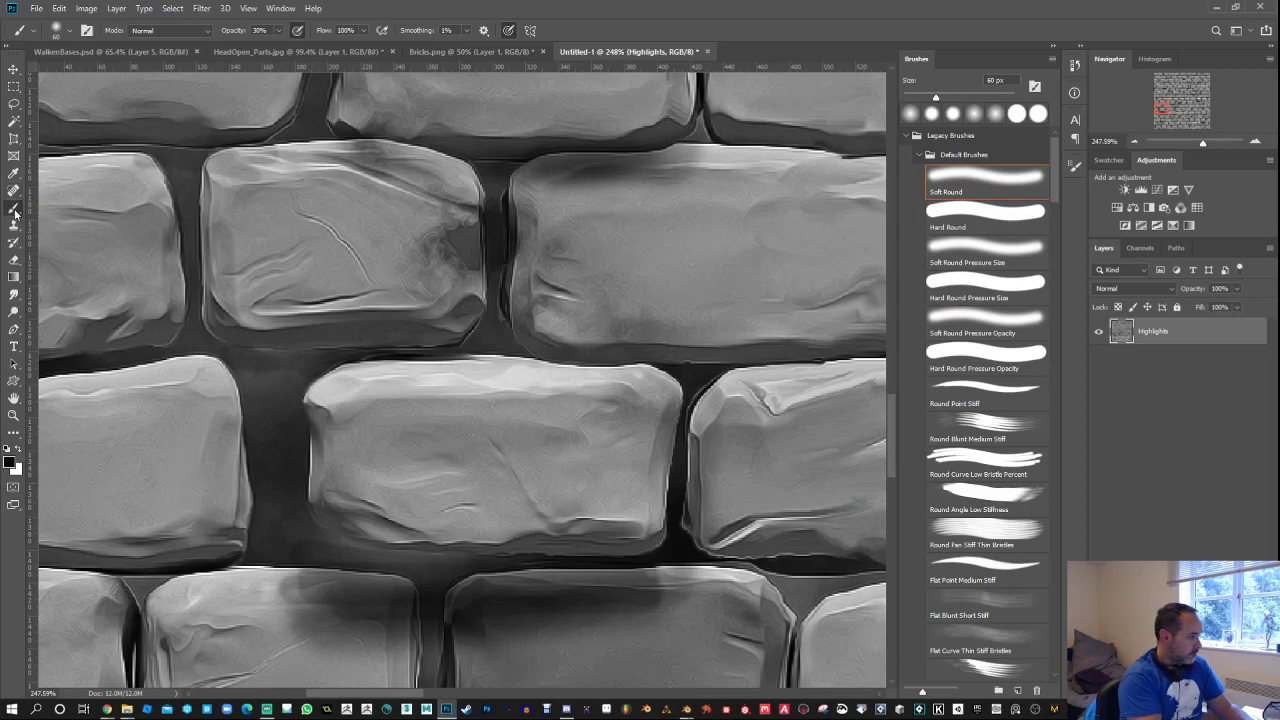
key("0")
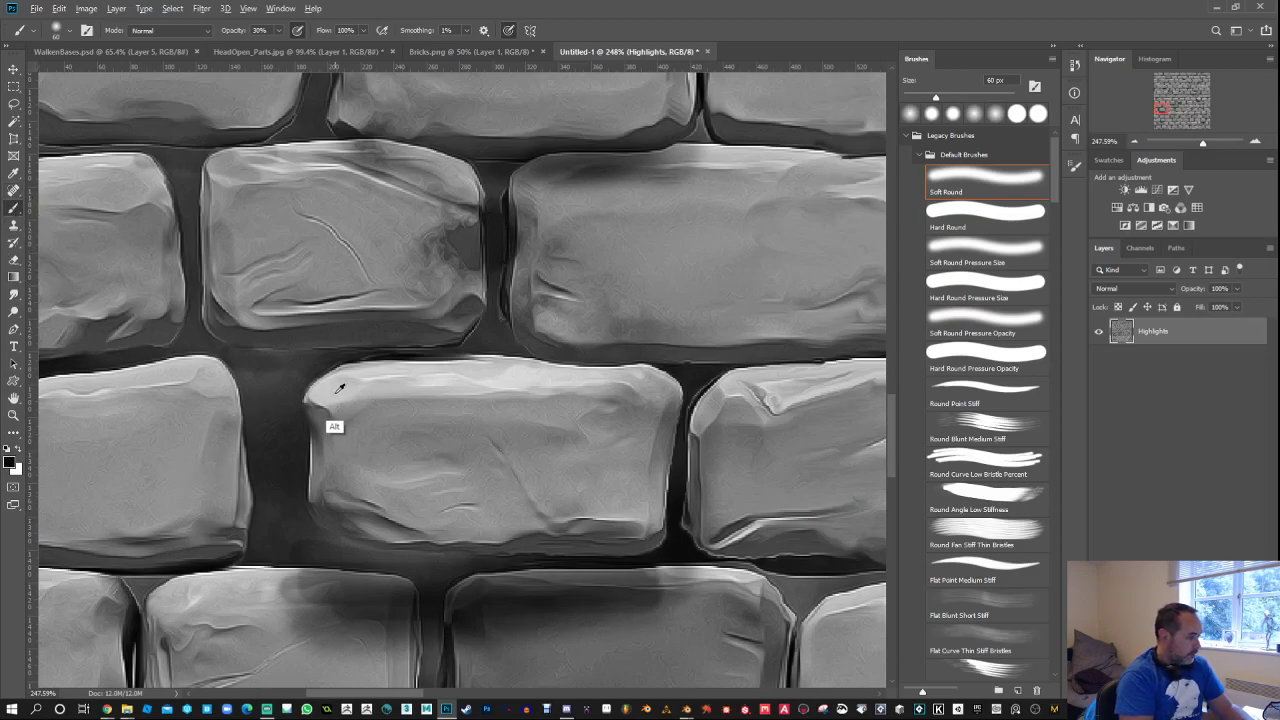
key("bracketleft")
key("bracketleft")
key("bracketleft")
key("bracketleft")
key("bracketleft")
key("bracketleft")
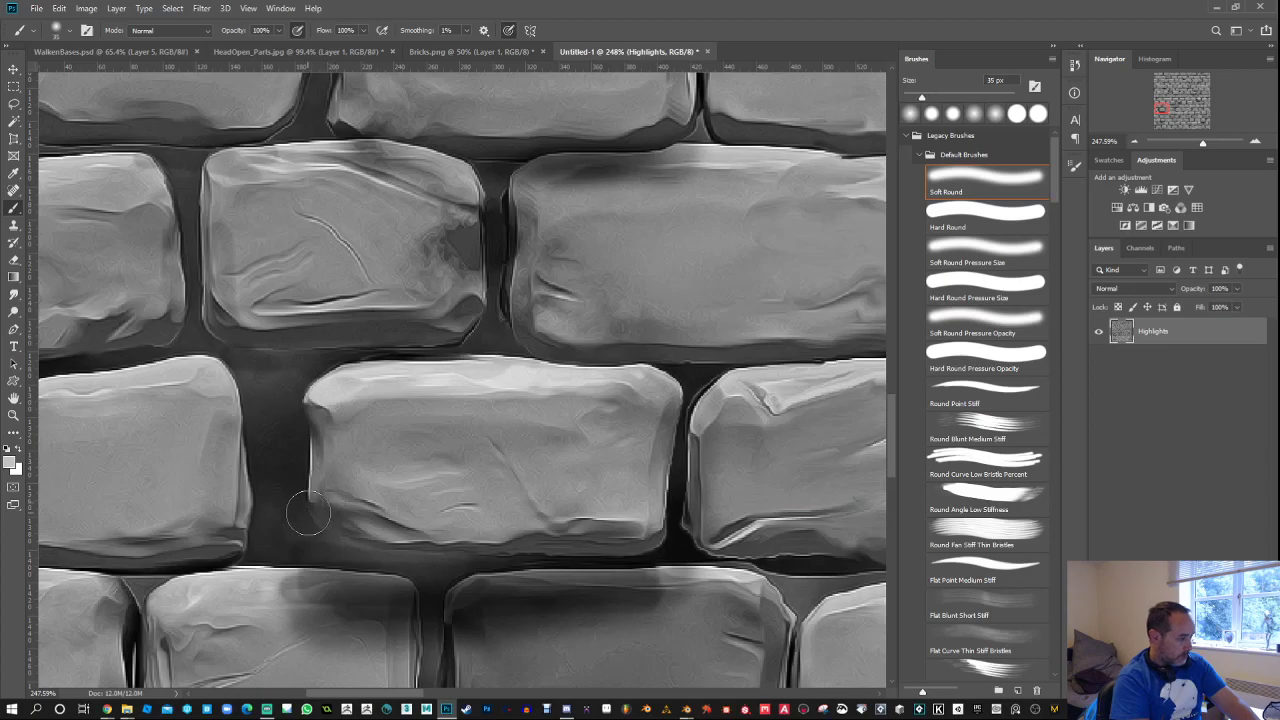
mouse_move(289, 507)
left_mouse_down()
mouse_move(302, 539)
mouse_move(282, 551)
mouse_move(266, 527)
mouse_move(274, 497)
mouse_move(302, 531)
mouse_move(281, 501)
mouse_move(274, 536)
mouse_move(299, 535)
mouse_move(288, 545)
mouse_move(530, 535)
mouse_move(275, 550)
left_mouse_up()
Step: Shade the pebble with a dark tone and a light upper face, using greys sampled from the neighbouring brick
key("alt")
left_click(539, 538, "alt")
left_click(384, 372, "alt")
mouse_move(264, 494)
left_mouse_down()
mouse_move(268, 510)
mouse_move(288, 500)
mouse_move(297, 522)
left_mouse_up()
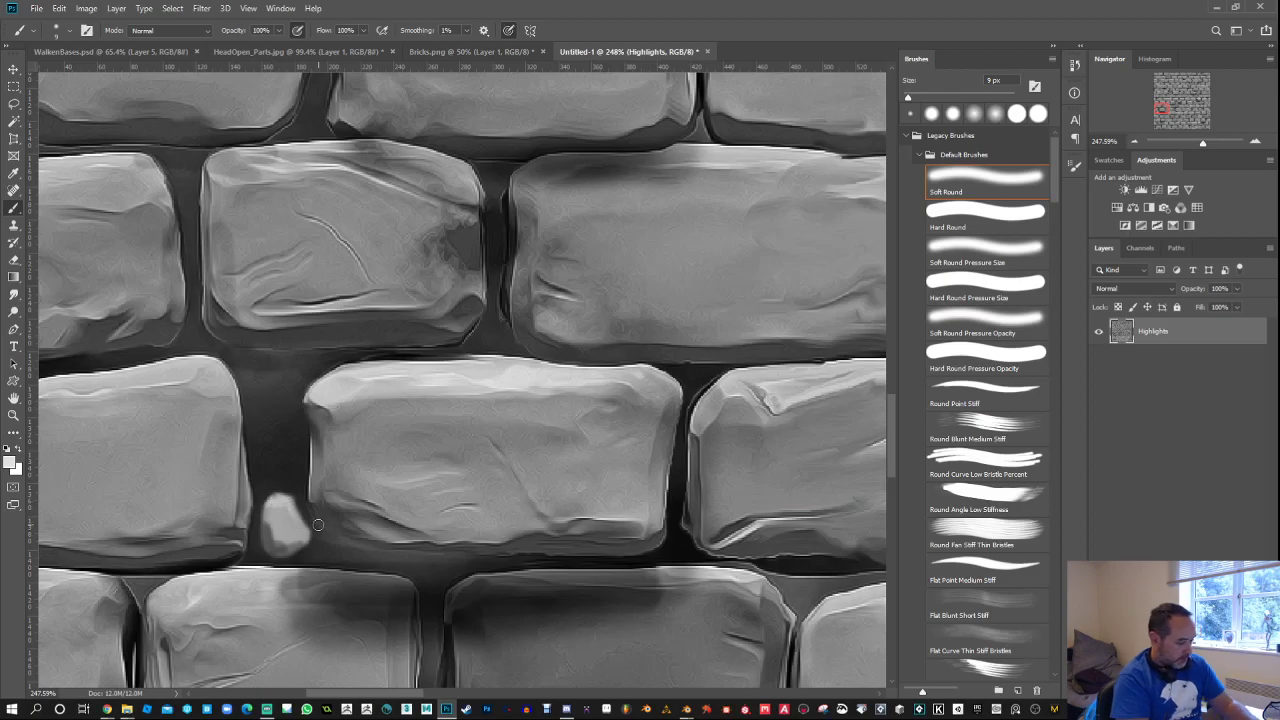
Step: Refine the pebble with a 4 px brush, adding highlight detail and a dark line along its lower edge
key("bracketleft")
key("bracketleft")
key("bracketleft")
key("bracketleft")
key("bracketleft")
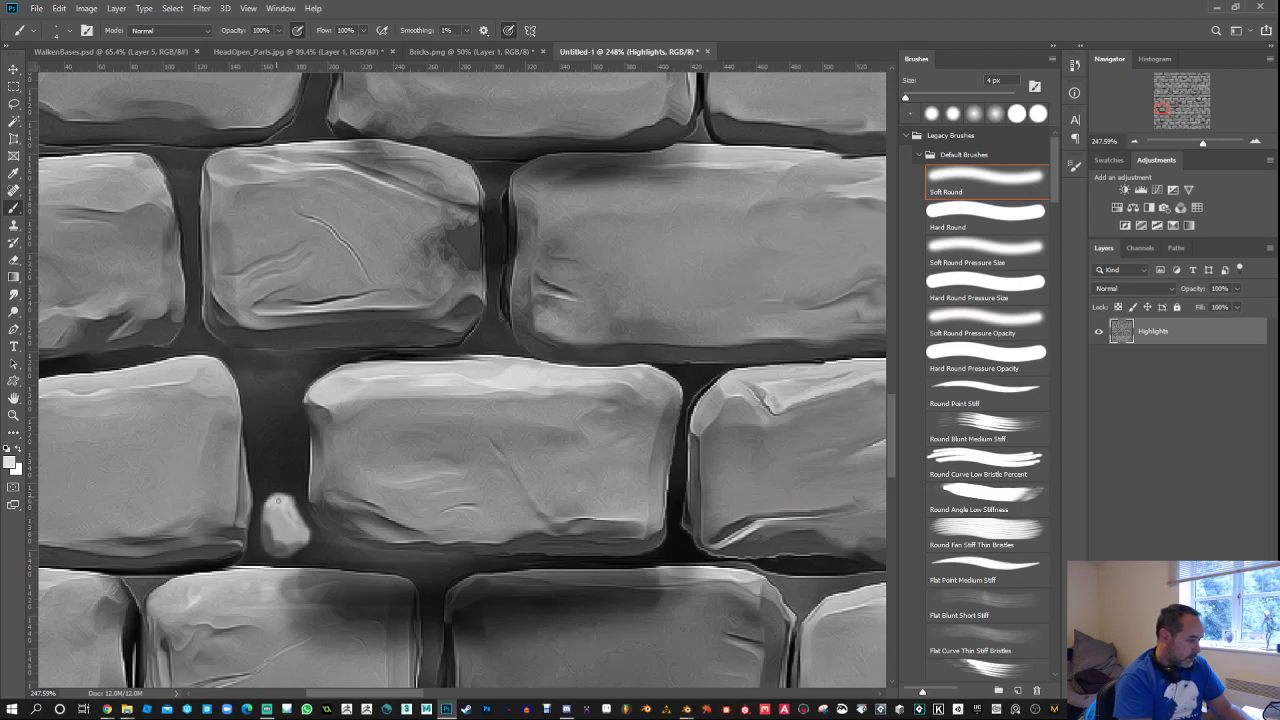
left_click(268, 568, "alt")
left_click(576, 563, "alt")
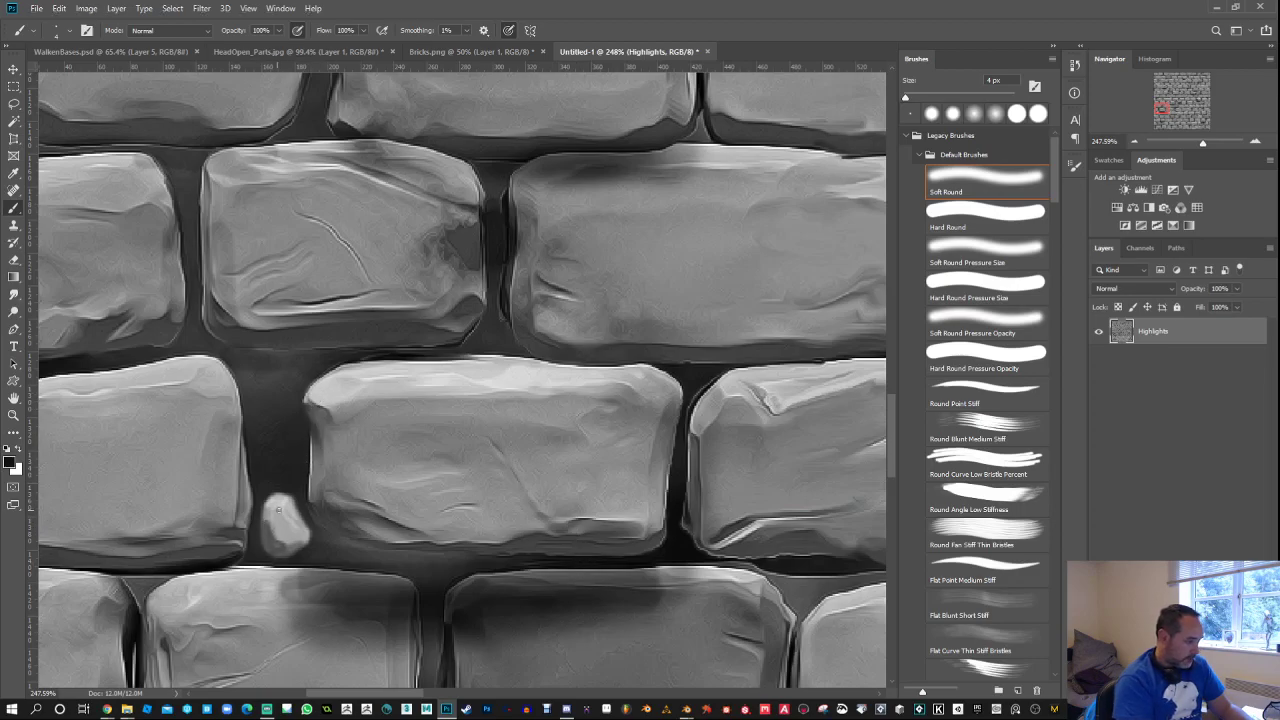
left_click_drag(287, 549, 306, 543)
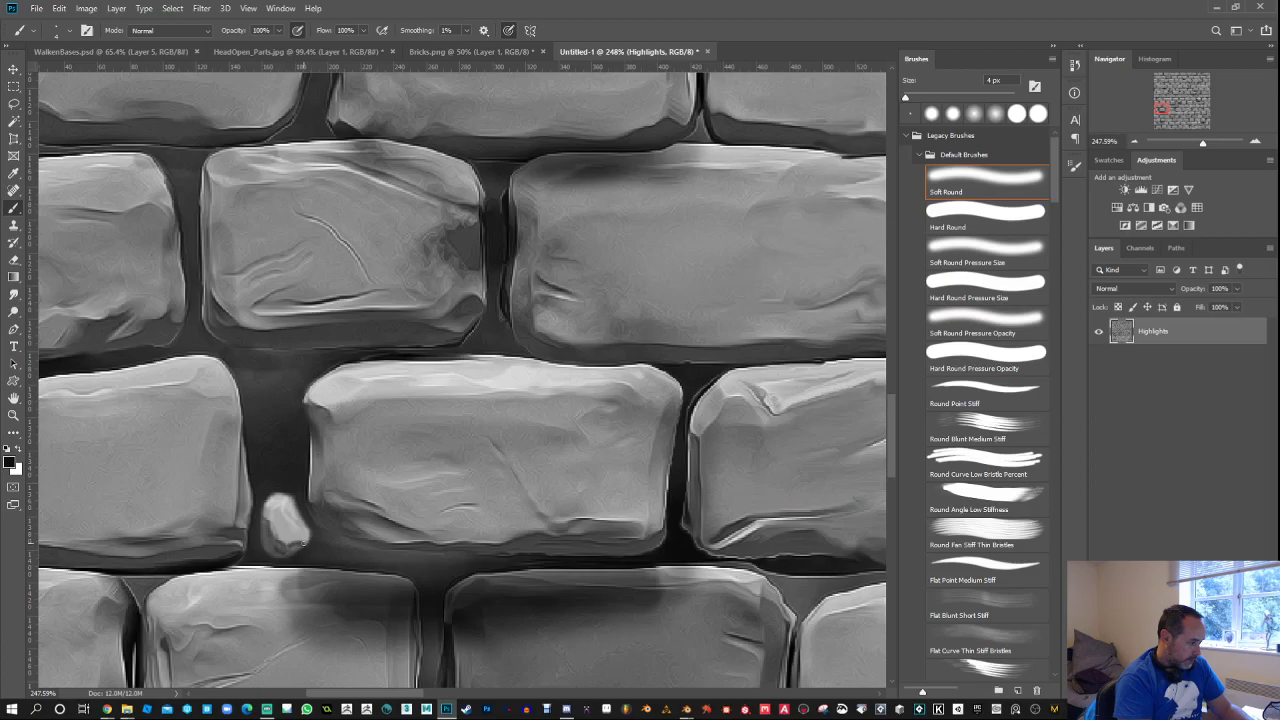
Step: Blend mid-grey tones sampled from the surrounding bricks into the pebble's face
left_click(423, 449, "alt")
left_click(445, 454, "alt")
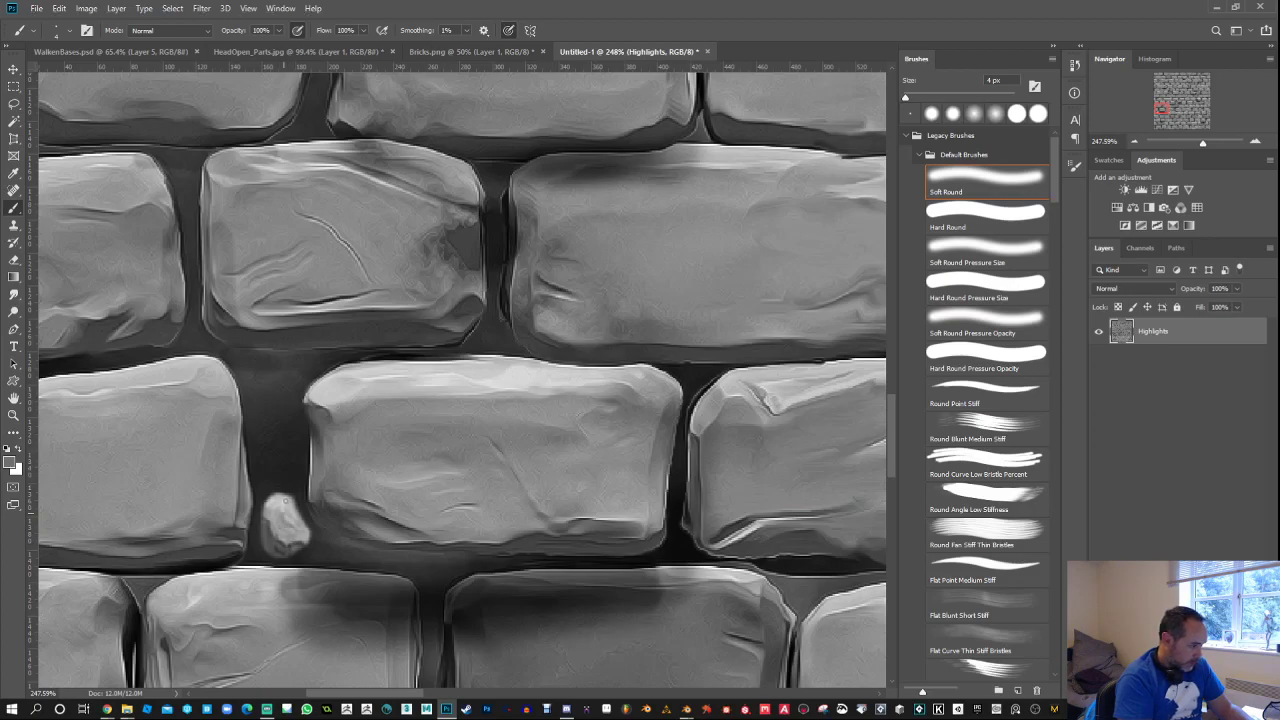
left_click(208, 432, "alt")
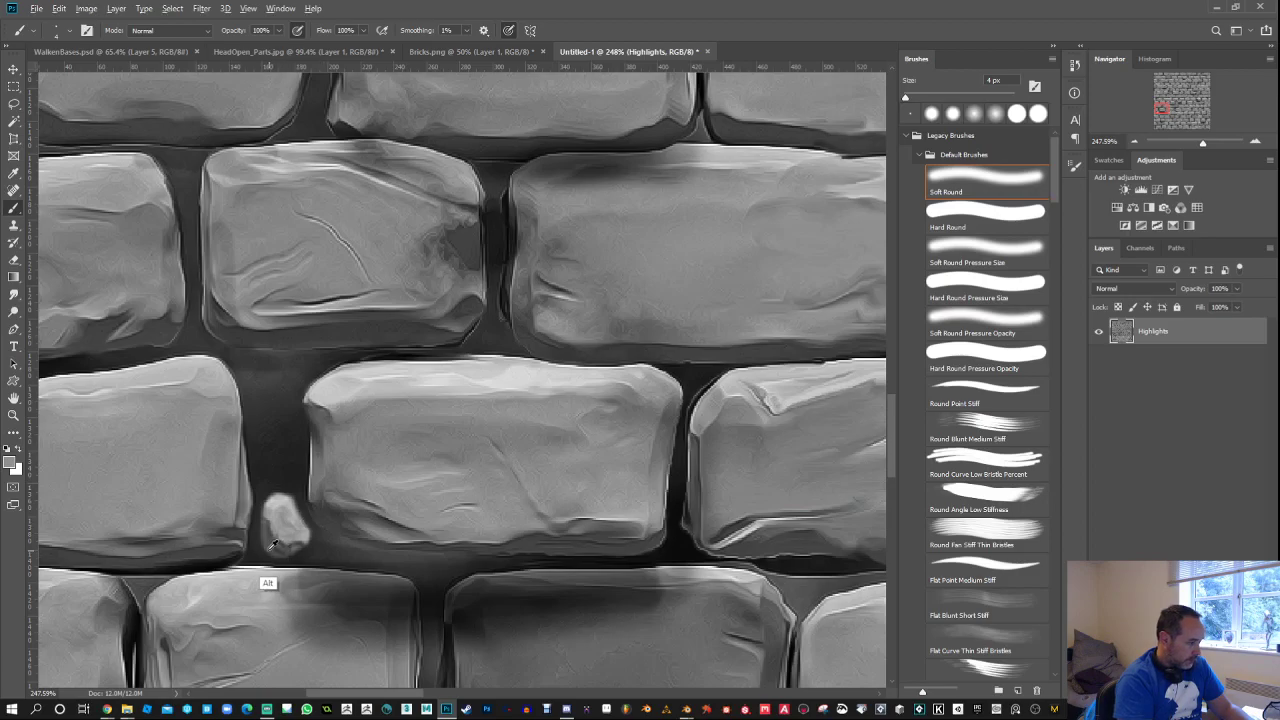
Step: Paint a dark shadow in the mortar around the pebble's base using sampled dark tones
left_click(225, 562, "alt")
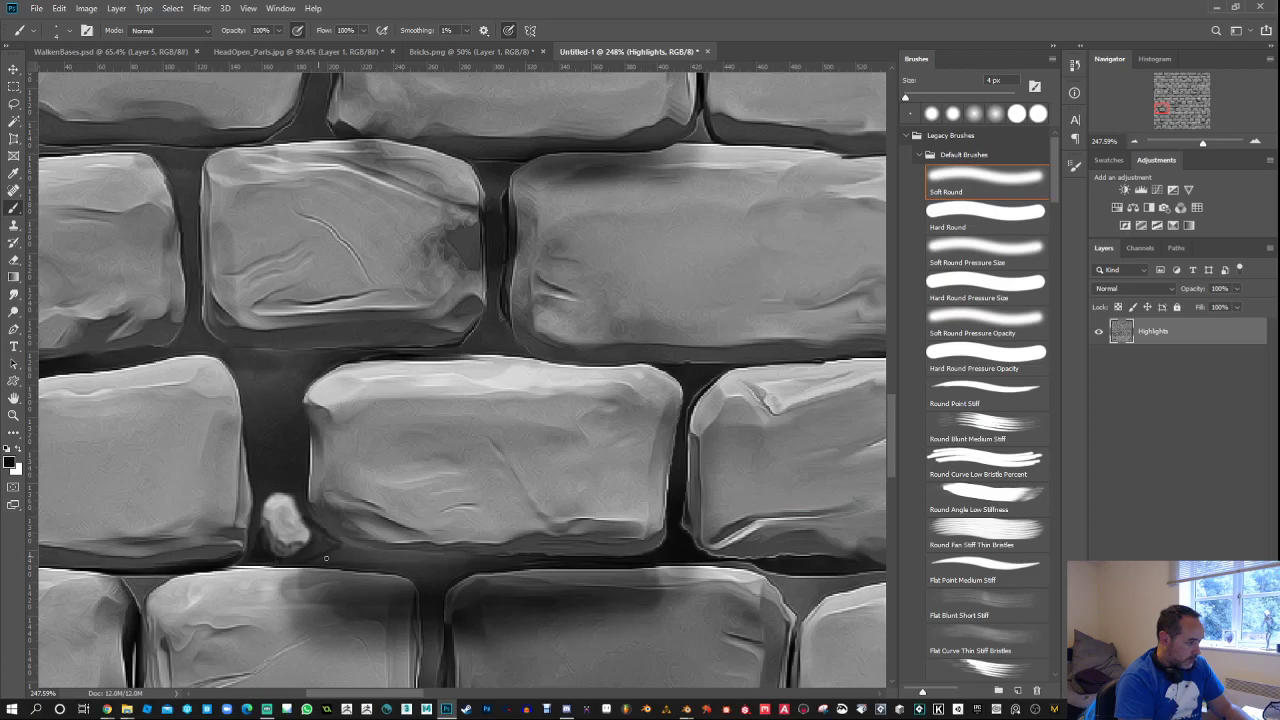
left_click_drag(328, 550, 307, 554)
left_click(291, 585, "alt")
key("x")
key("x")
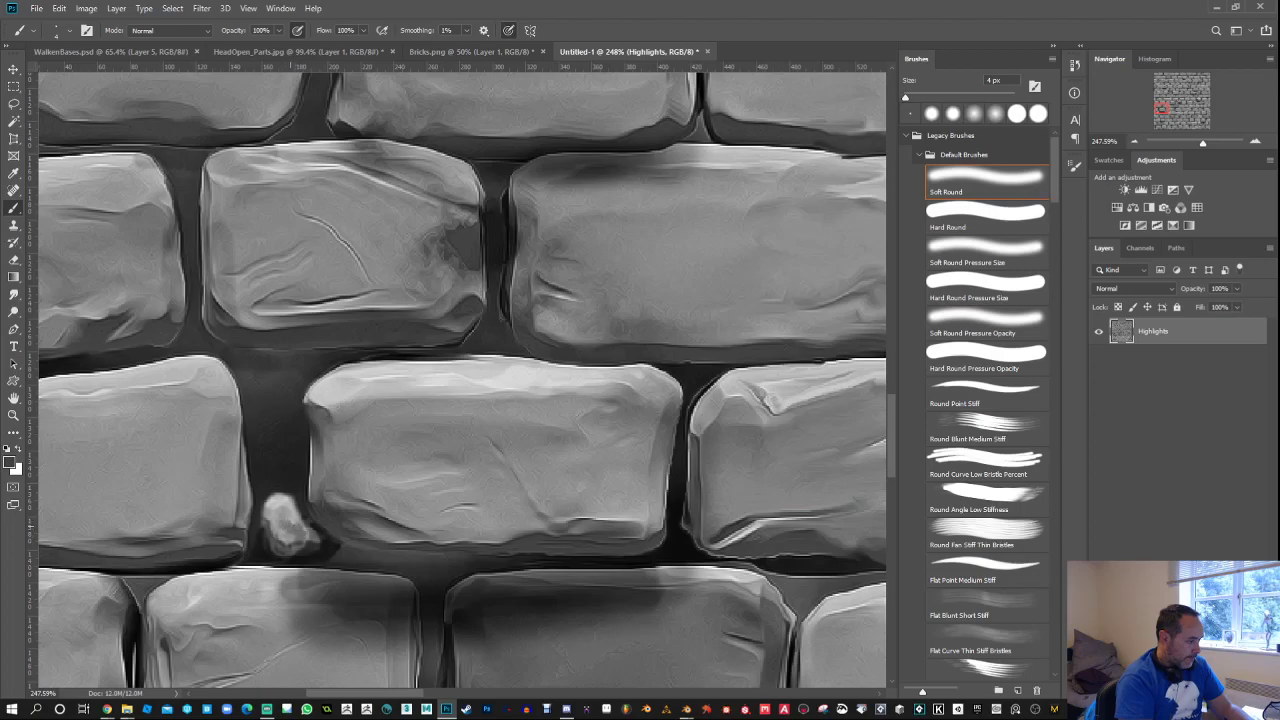
Step: Sharpen the pebble's facets and cracks with a 1 px brush using sampled tones, and check it against the whole wall
left_click(291, 526, "alt")
scroll(478, 288, "down", 4)
scroll(420, 302, "up", 8)
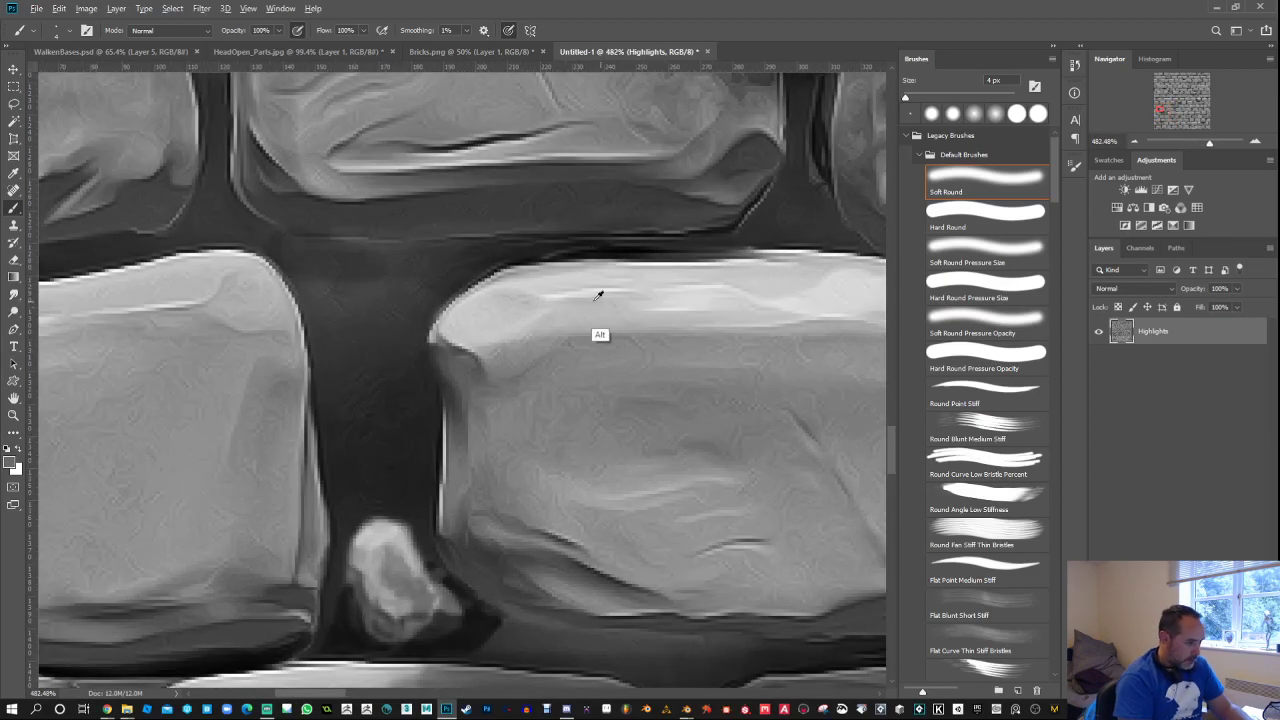
key("bracketleft")
key("bracketleft")
key("bracketleft")
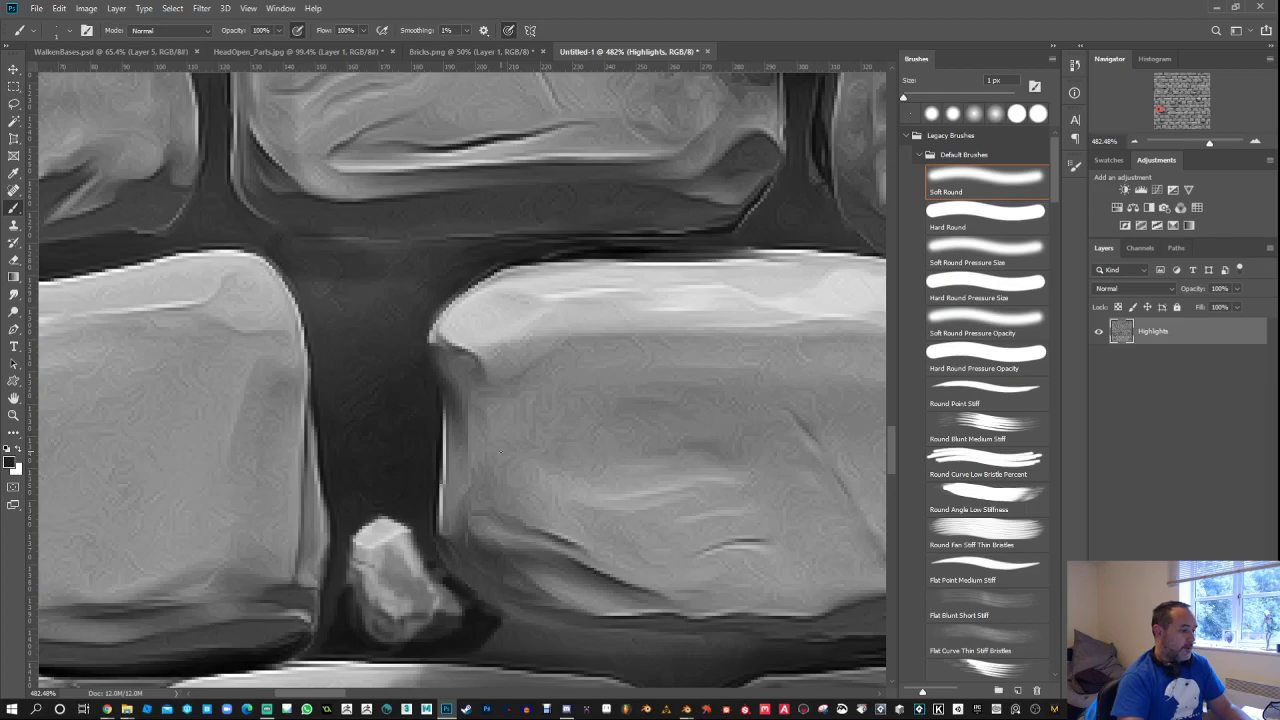
scroll(495, 430, "down", 5)
scroll(505, 408, "down", 5)
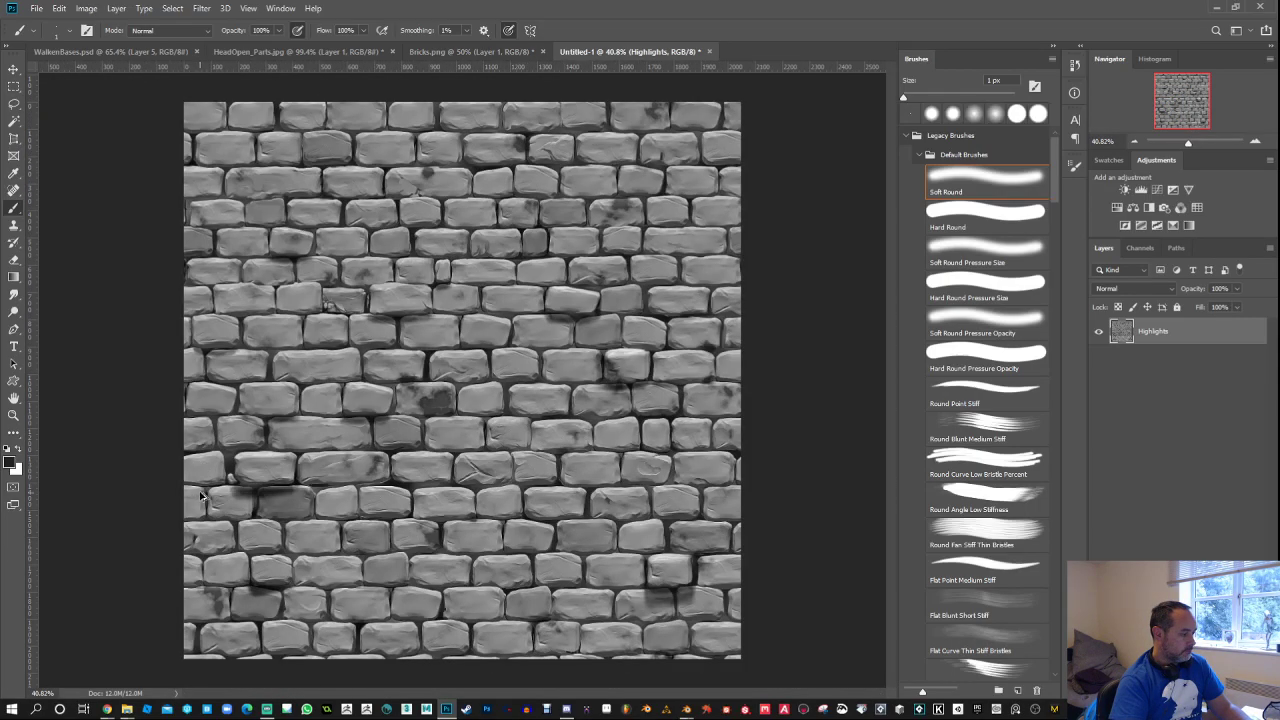
Step: Fill the mortar gap above the pebble and the small gap up to its right with sampled mid-grey stone shapes, using a 6 px brush
scroll(204, 474, "up", 5)
scroll(204, 474, "up", 3)
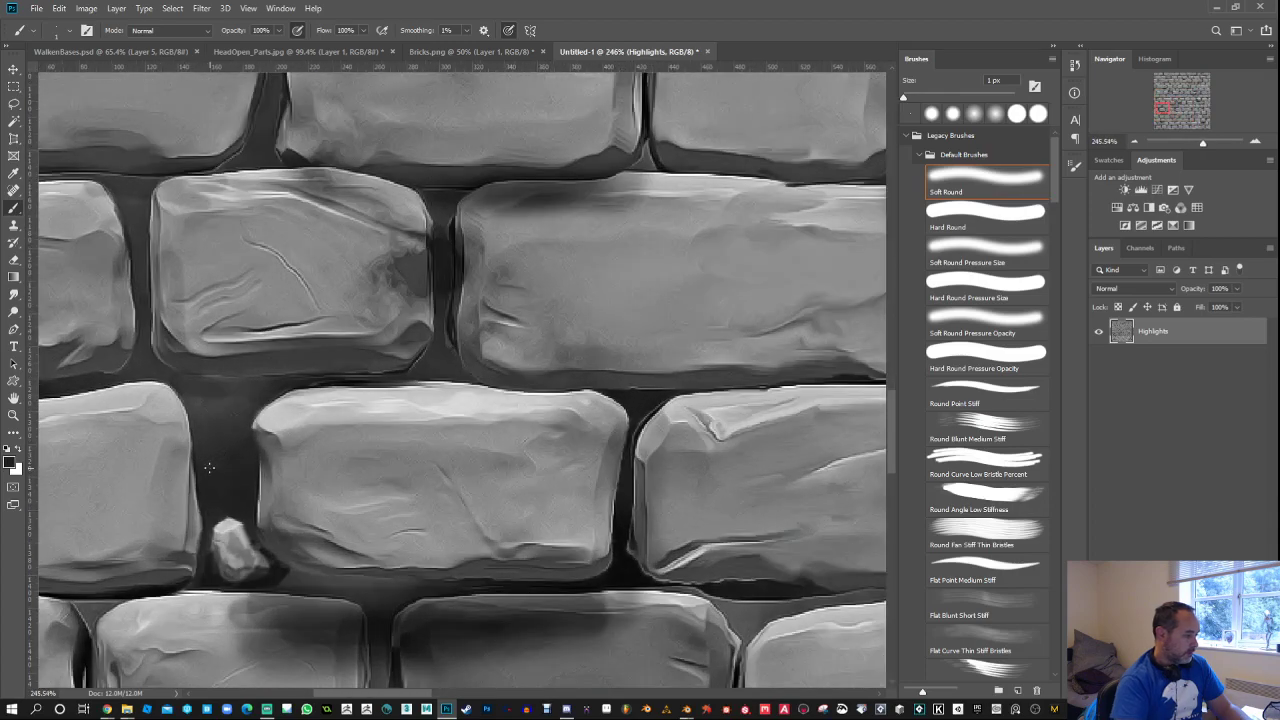
left_click(376, 460, "alt")
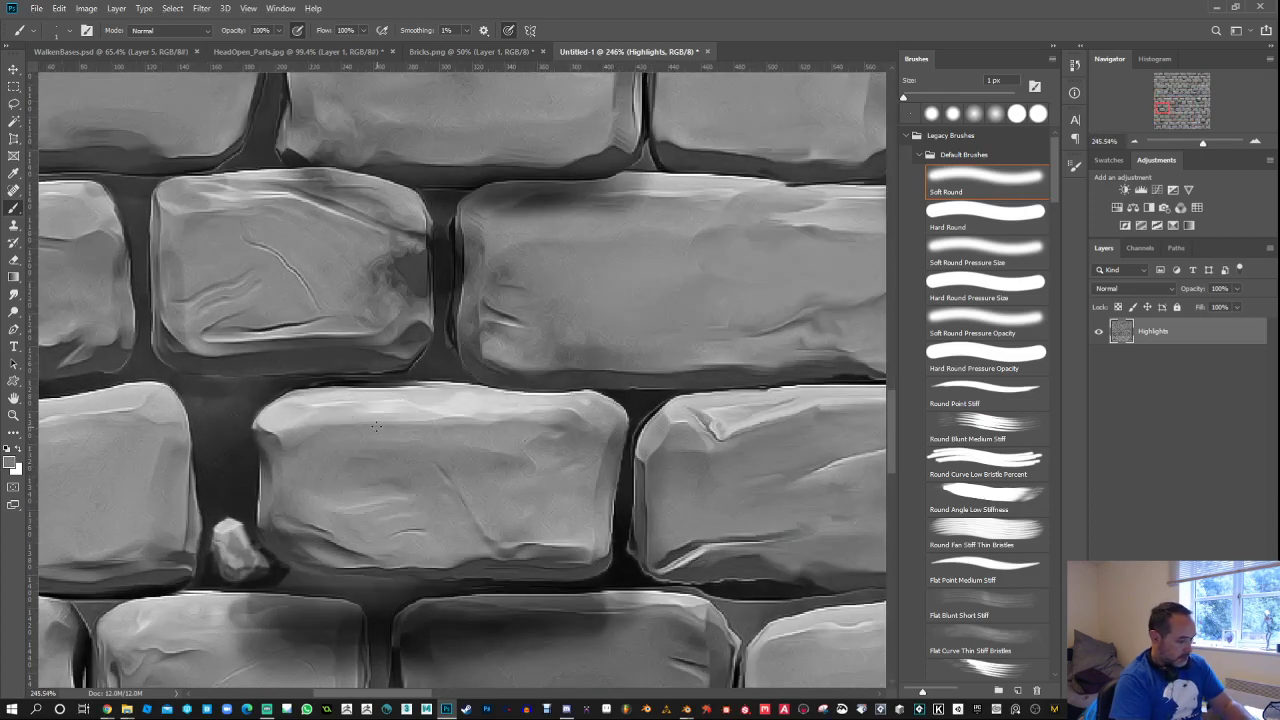
key("bracketright")
key("bracketright")
key("bracketright")
mouse_move(236, 387)
left_mouse_down()
mouse_move(203, 430)
mouse_move(220, 495)
mouse_move(238, 509)
mouse_move(252, 400)
mouse_move(224, 386)
mouse_move(196, 402)
mouse_move(200, 438)
mouse_move(194, 396)
mouse_move(193, 440)
mouse_move(220, 505)
mouse_move(238, 455)
mouse_move(232, 412)
mouse_move(223, 496)
mouse_move(210, 416)
mouse_move(248, 395)
left_mouse_up()
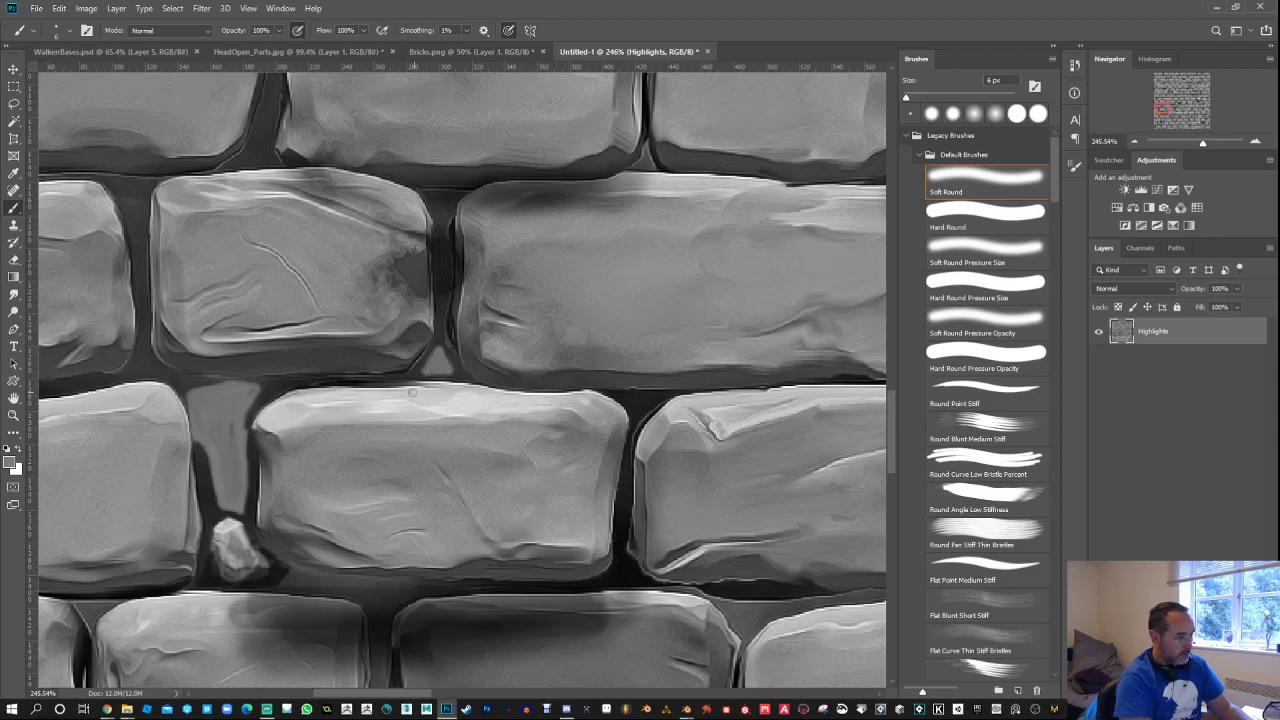
Step: Undo the last stroke and reshape the wedge stone above the pebble with sampled grey and dark tones along its sides
key("ctrl+z")
left_click_drag(242, 396, 244, 492)
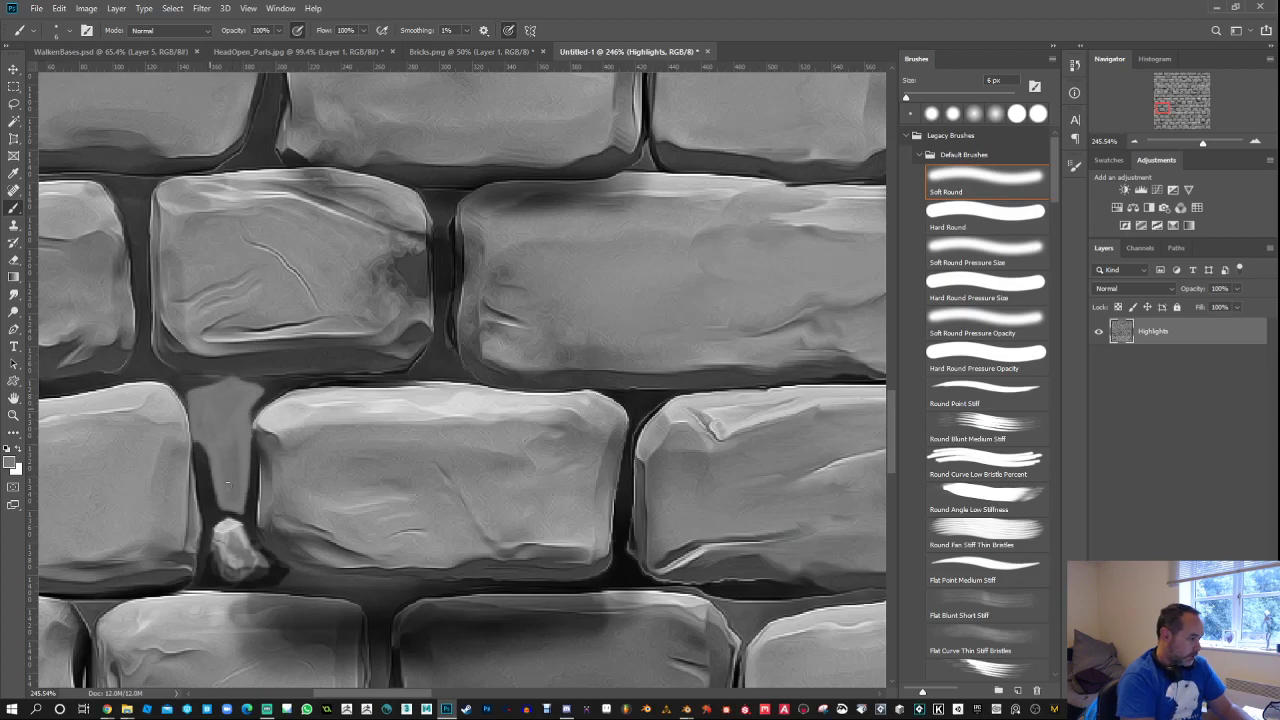
left_click(258, 457, "alt")
left_click_drag(211, 452, 229, 507)
Step: Paint lighter facets along the wedge stone's upper edge and down its face using tones sampled from the neighbouring brick and the stone
left_click(336, 404, "alt")
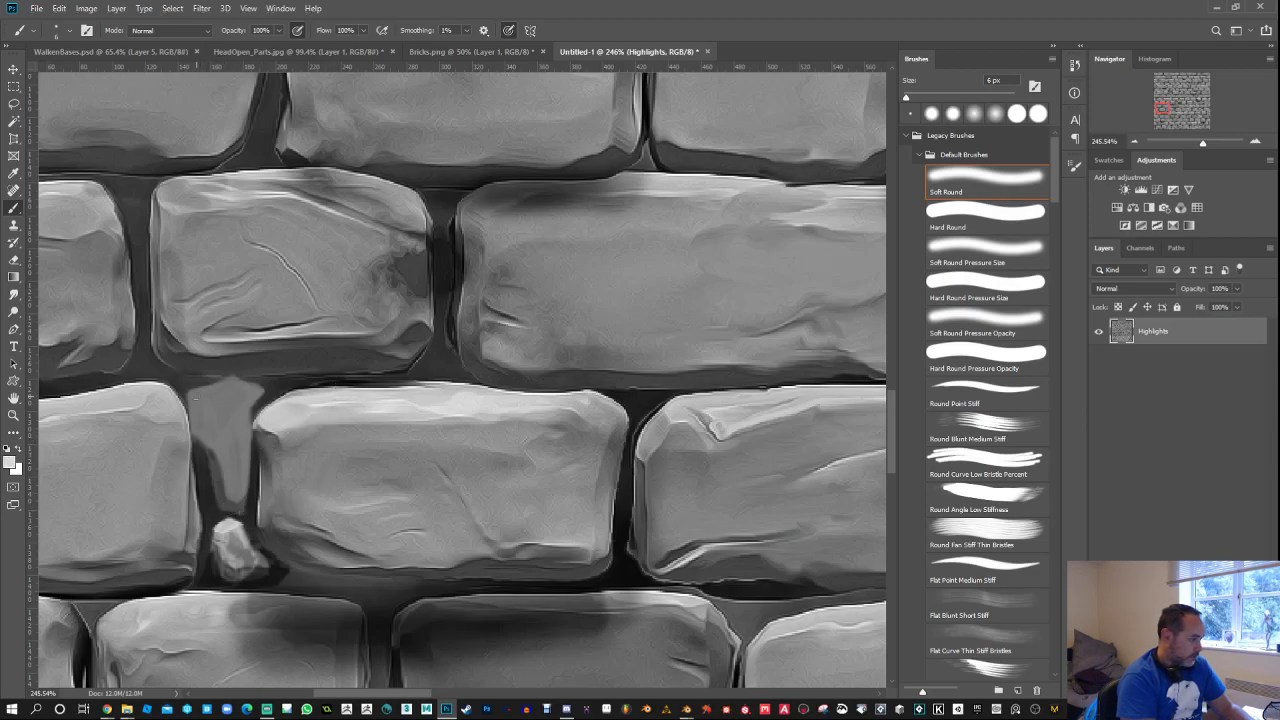
left_click_drag(210, 395, 229, 383)
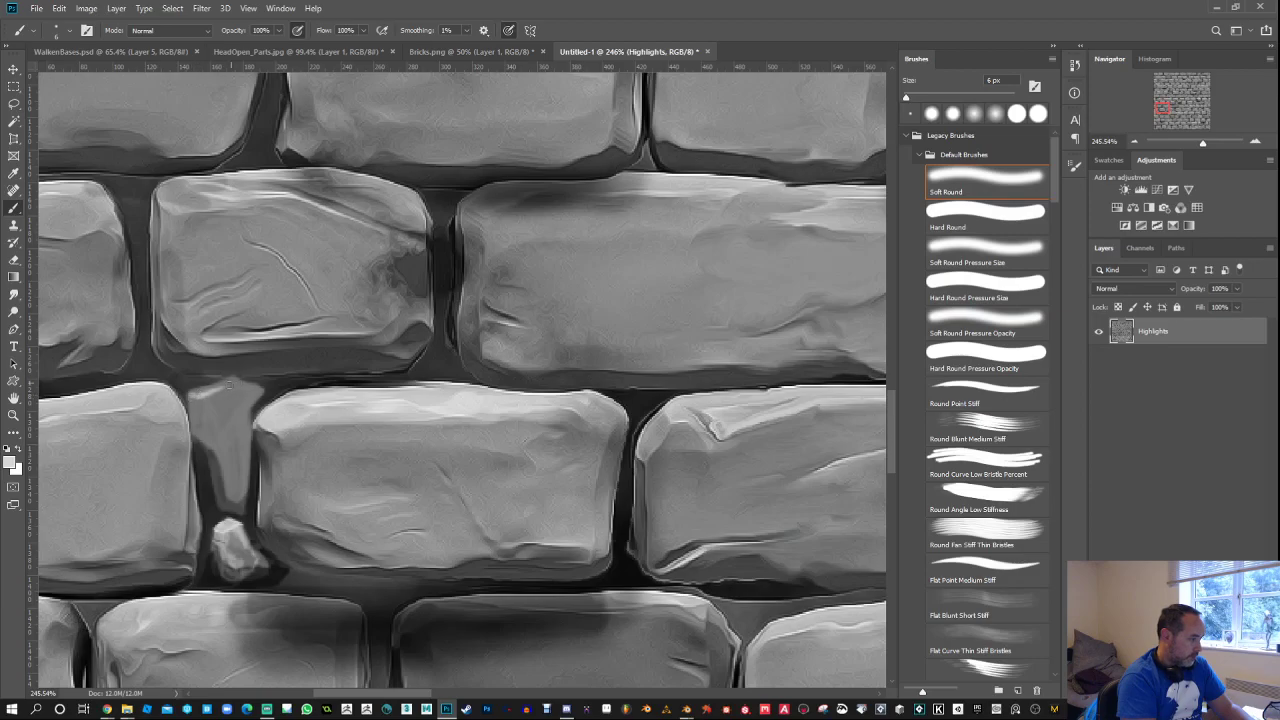
left_click(335, 380, "alt")
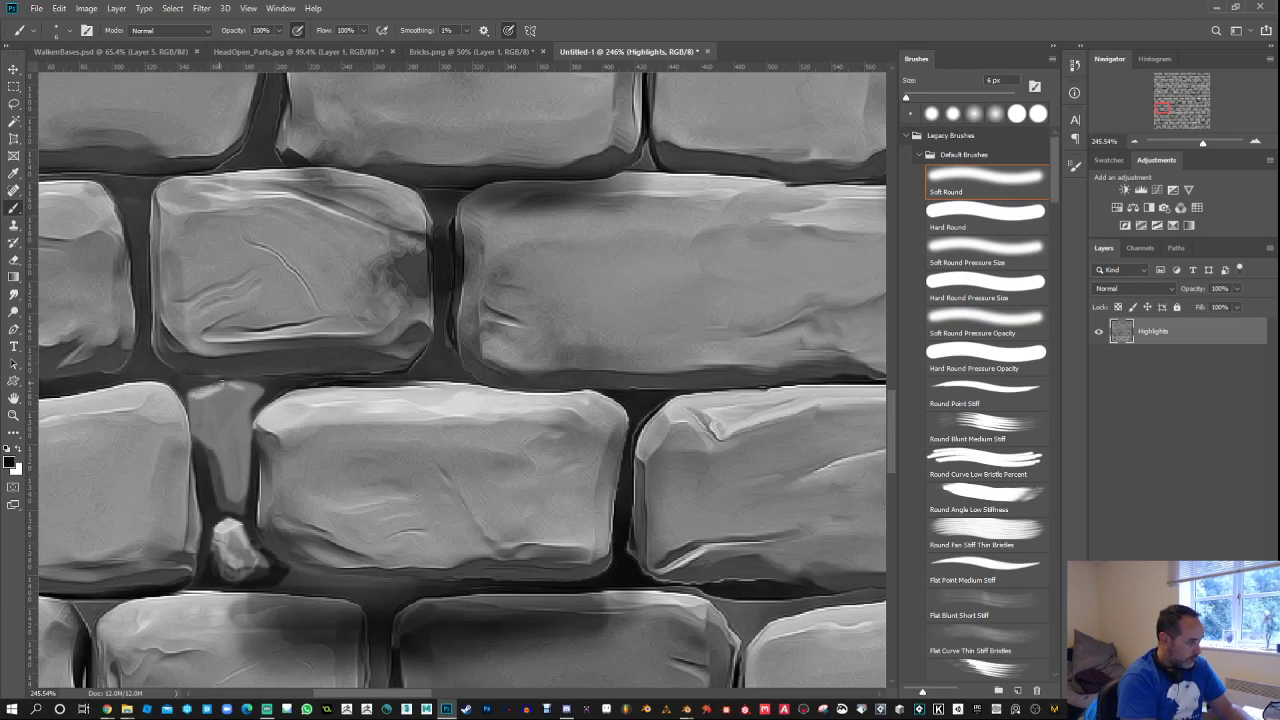
left_click(215, 389, "alt")
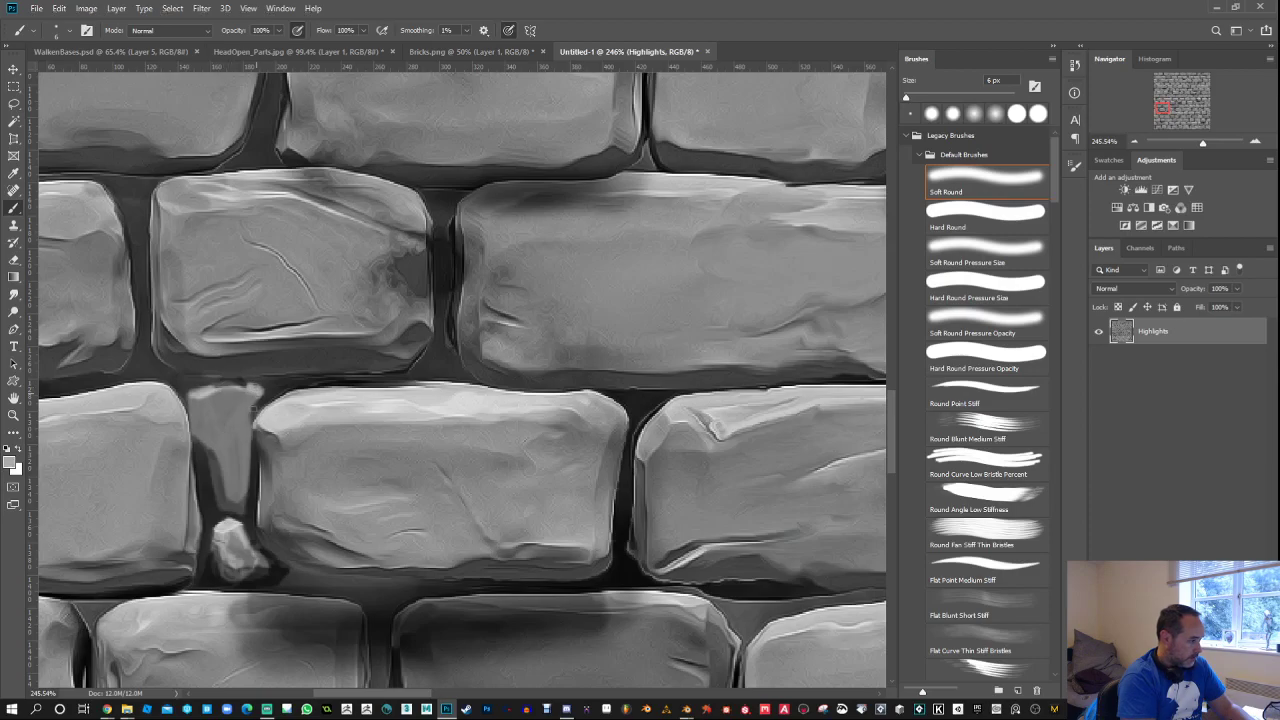
left_click_drag(236, 417, 244, 483)
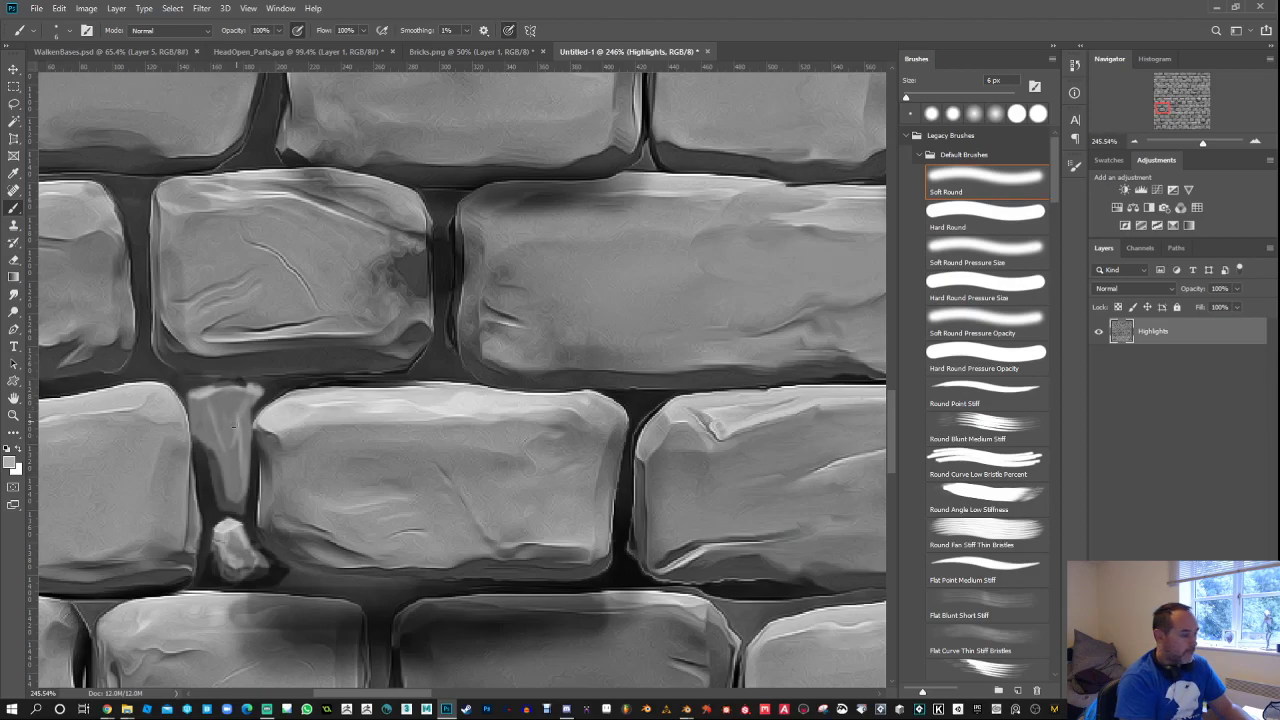
Step: Shade the wedge stone's centre and left side with sampled dark grey tones
left_click(215, 466, "alt")
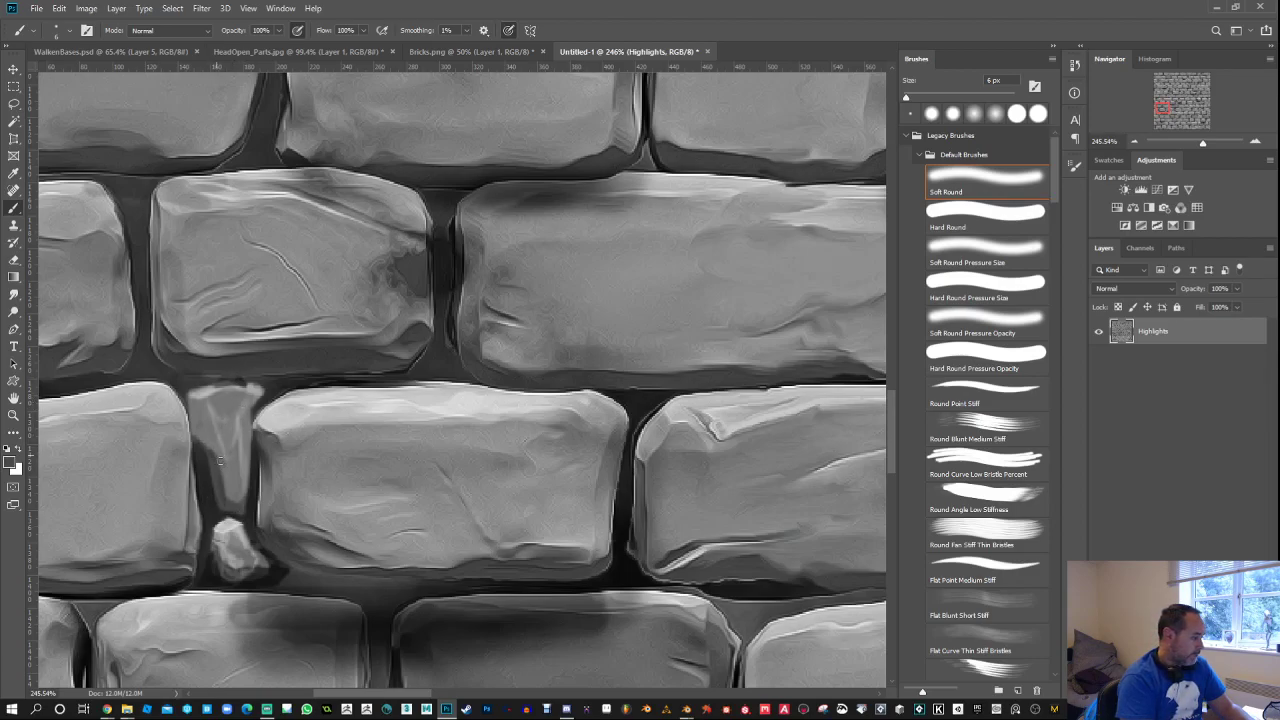
left_click_drag(212, 422, 229, 461)
left_click(197, 496, "alt")
mouse_move(198, 440)
left_mouse_down()
mouse_move(190, 402)
mouse_move(199, 439)
left_mouse_up()
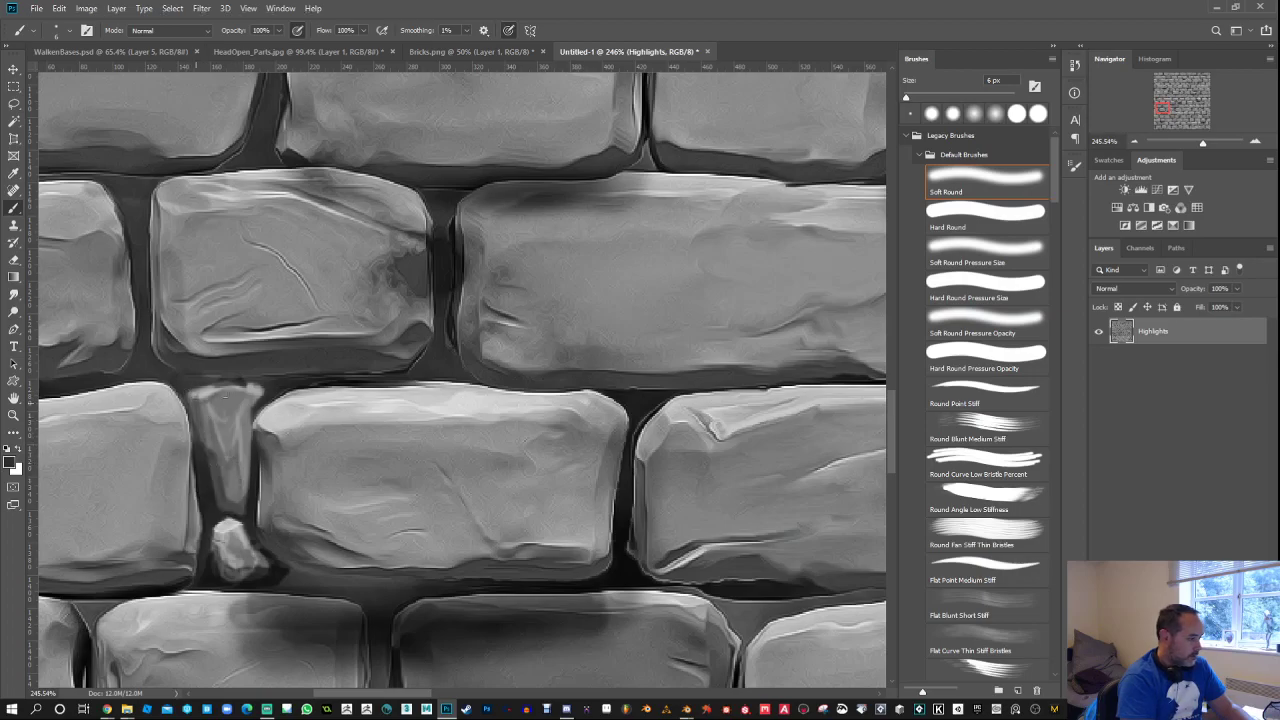
Step: Add fine light edge lines to the wedge stone's upper facets with a 1 to 2 px brush and a sampled highlight tone
left_click(328, 399, "alt")
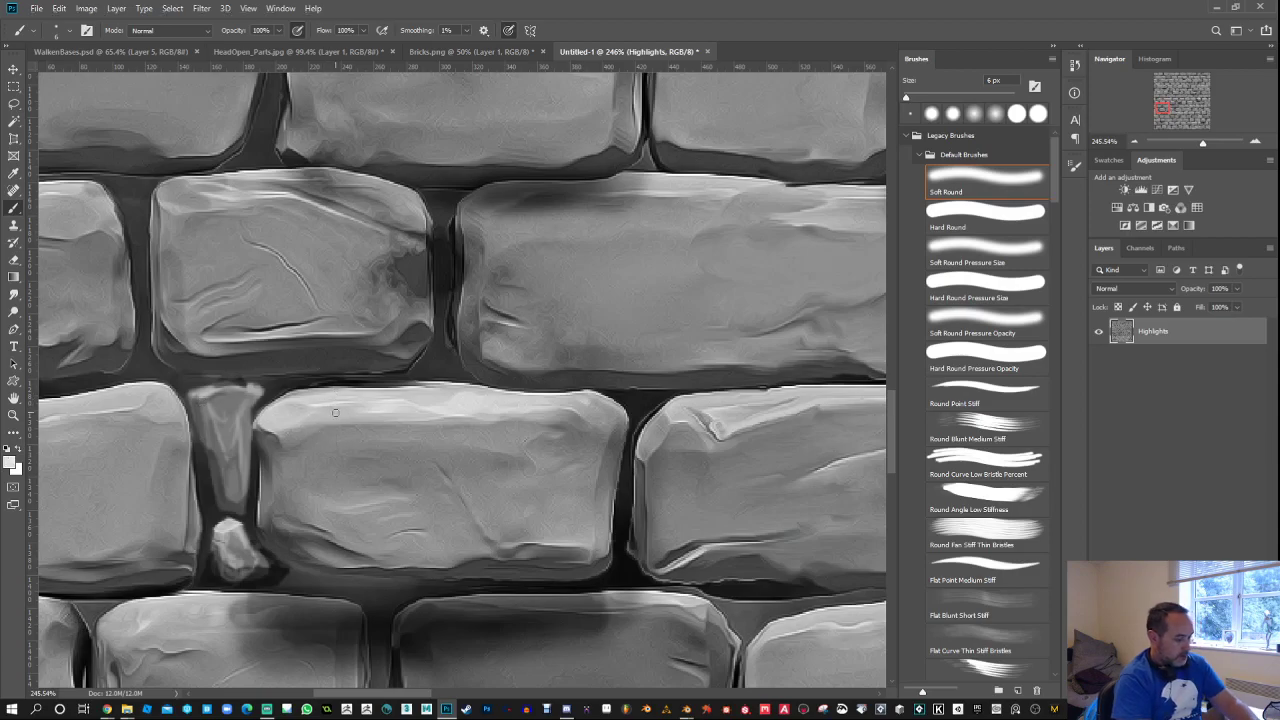
key("[")
key("bracketleft")
key("bracketleft")
key("bracketleft")
key("bracketleft")
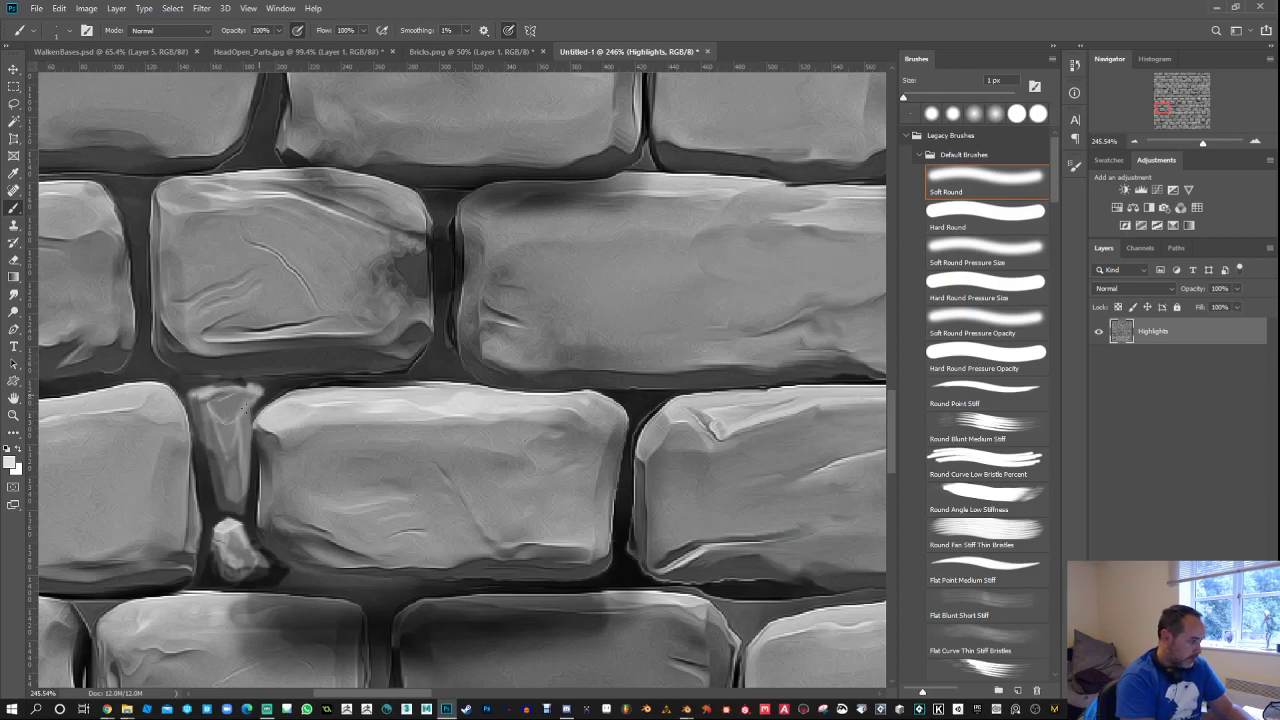
key("bracketright")
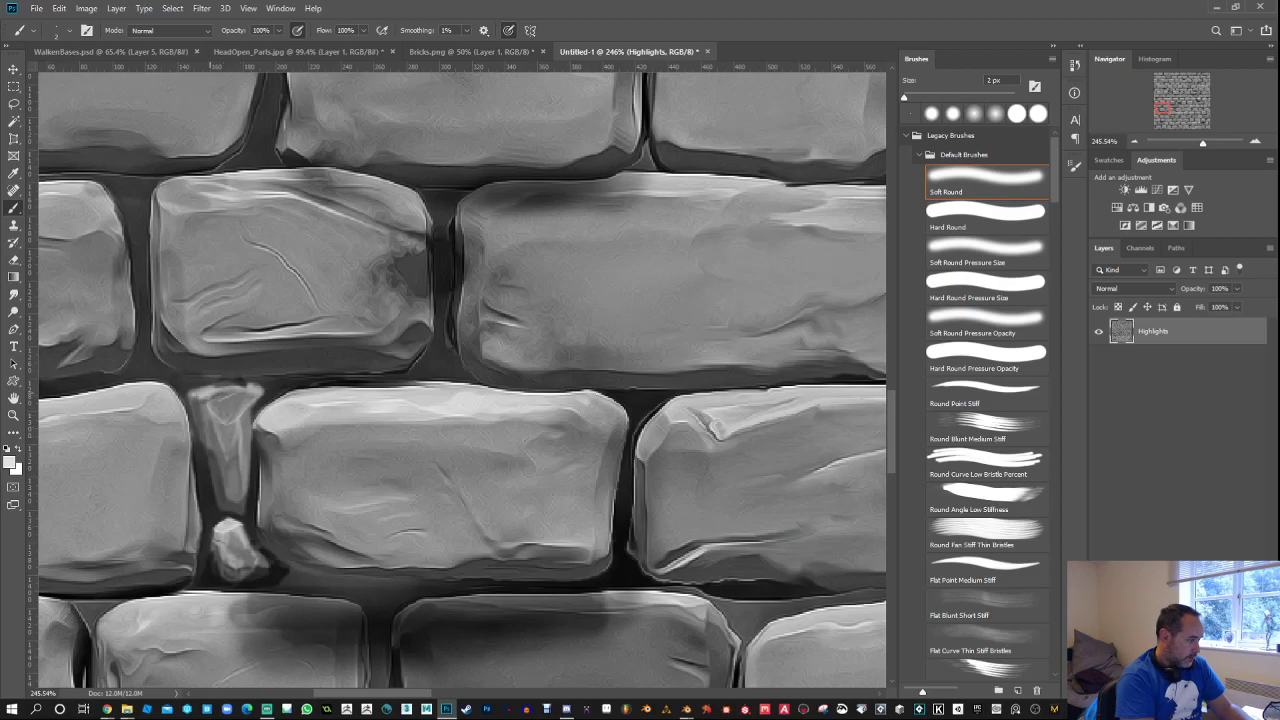
Step: Refine the wedge stone's lower edges with sampled mid and dark tones, enlarging the brush to 6 px
left_click(234, 452, "alt")
left_click(206, 499, "alt")
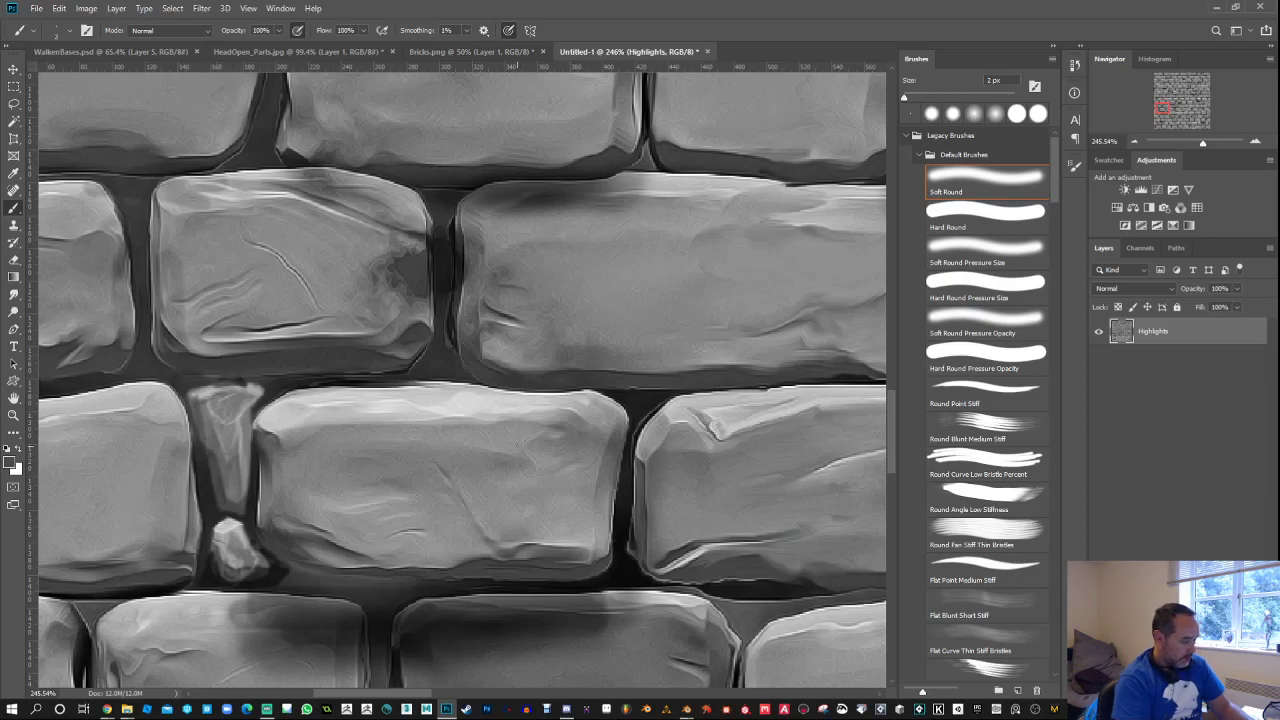
key("bracketright")
key("bracketright")
key("bracketright")
key("bracketright")
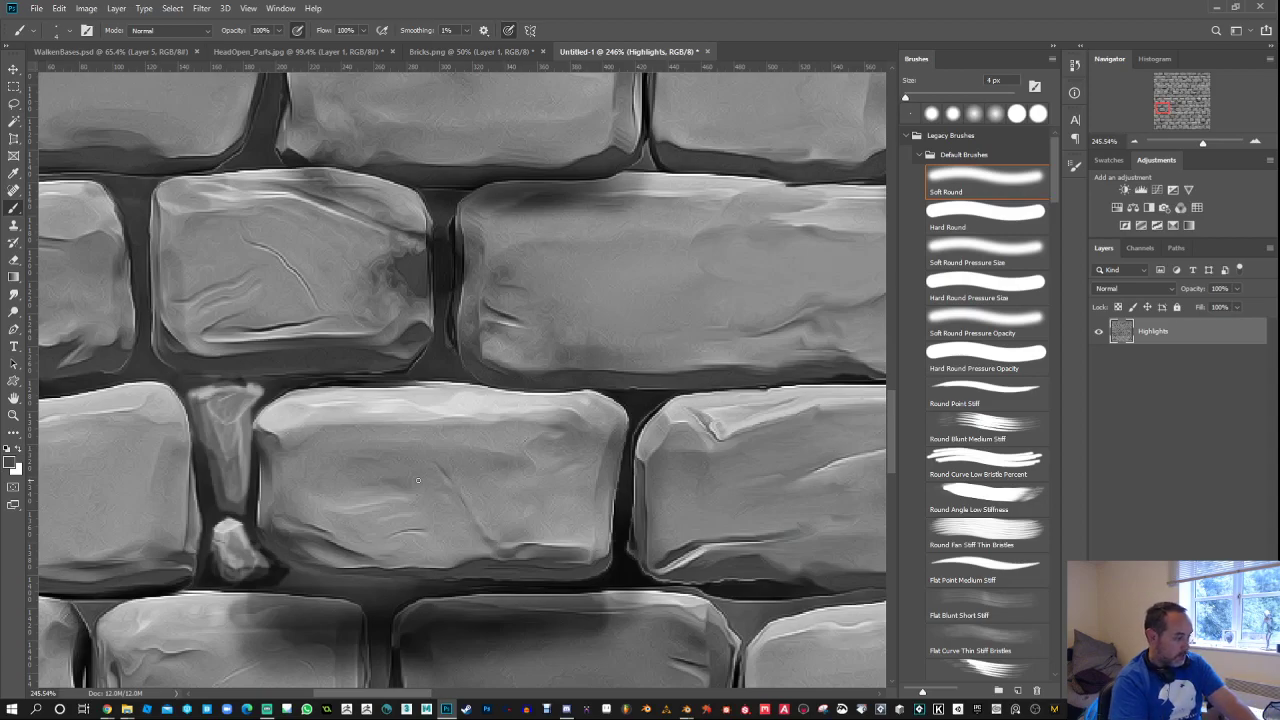
left_click(235, 515, "alt")
mouse_move(418, 481)
left_mouse_down()
mouse_move(371, 487)
mouse_move(383, 467)
mouse_move(366, 487)
mouse_move(381, 443)
mouse_move(456, 468)
mouse_move(445, 513)
mouse_move(409, 531)
mouse_move(431, 482)
mouse_move(463, 484)
left_mouse_up()
mouse_move(465, 440)
left_mouse_down()
mouse_move(483, 485)
mouse_move(480, 545)
mouse_move(466, 416)
left_mouse_up()
key("ctrl+z")
key("ctrl+z")
key("ctrl+z")
key("ctrl+z")
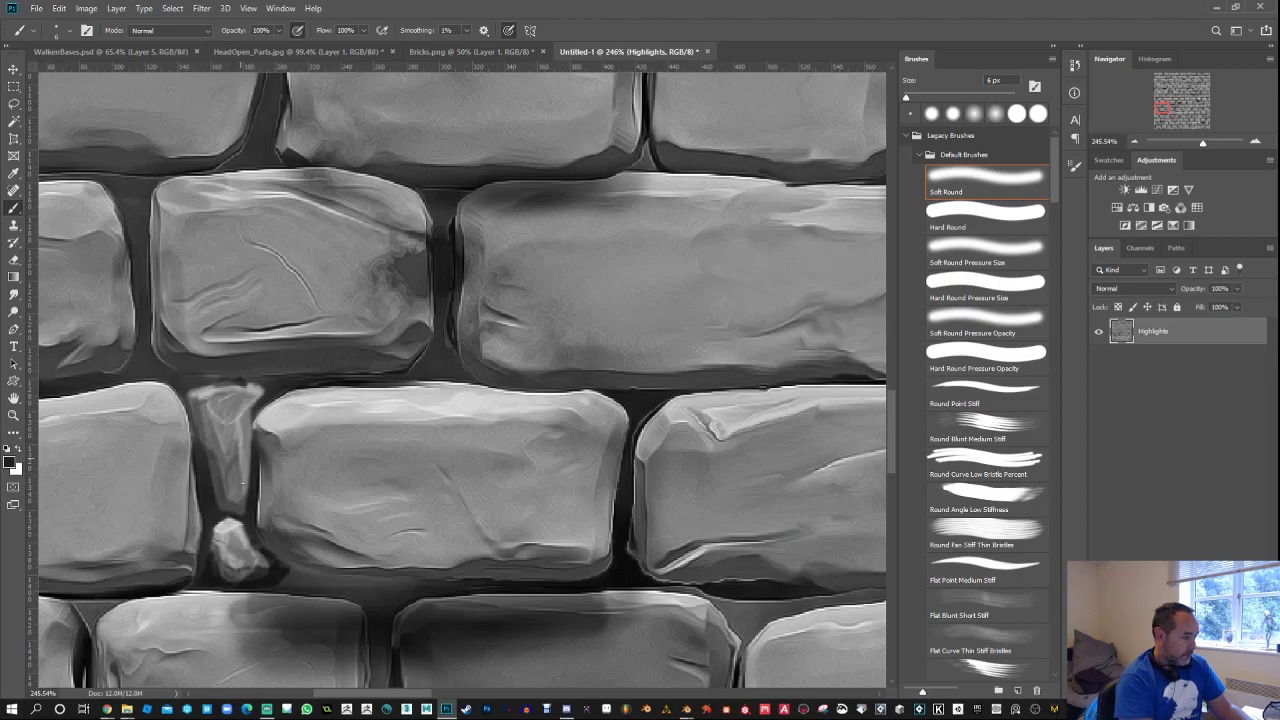
Step: Model the wedge stone's sides and narrow lower tip with sampled light, mid-grey and dark mortar tones, using the 6 px brush
left_click_drag(220, 481, 205, 442)
key("alt")
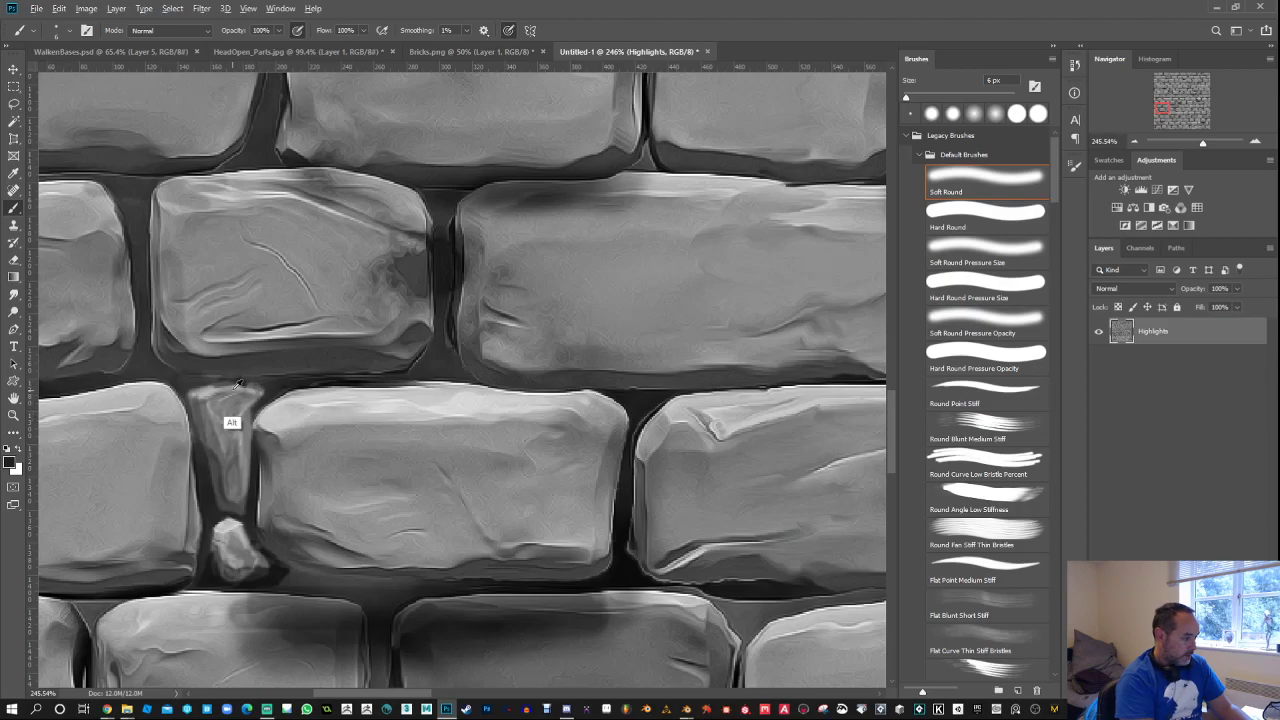
left_click(204, 395, "alt")
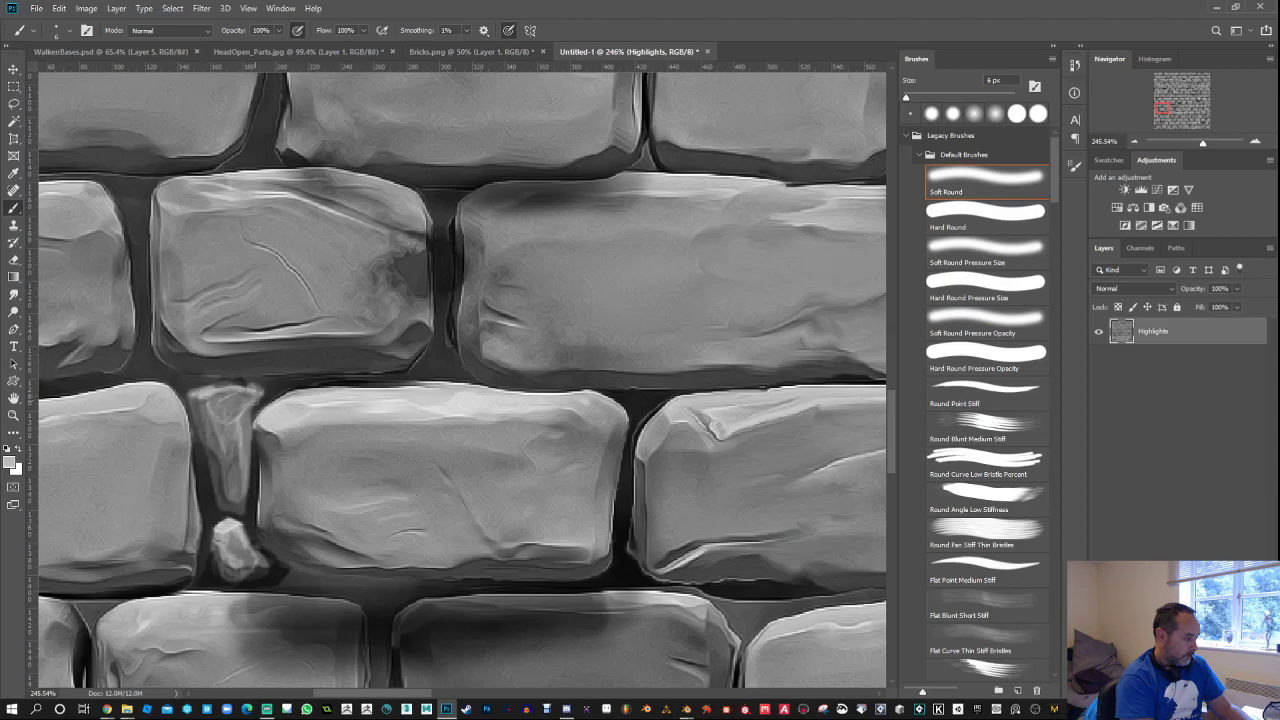
mouse_move(255, 402)
left_mouse_down()
mouse_move(242, 420)
mouse_move(241, 499)
left_mouse_up()
left_click(208, 560, "alt")
left_click_drag(224, 511, 213, 484)
left_click(220, 489, "alt")
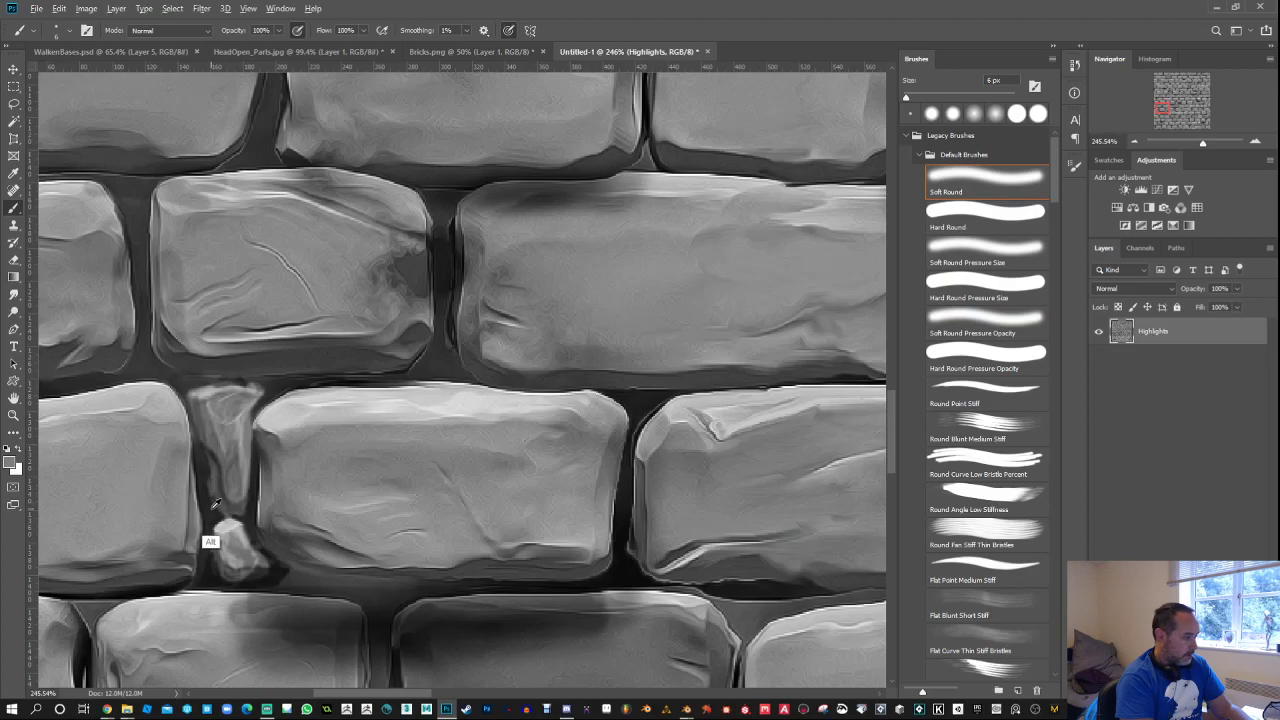
left_click(211, 536, "alt")
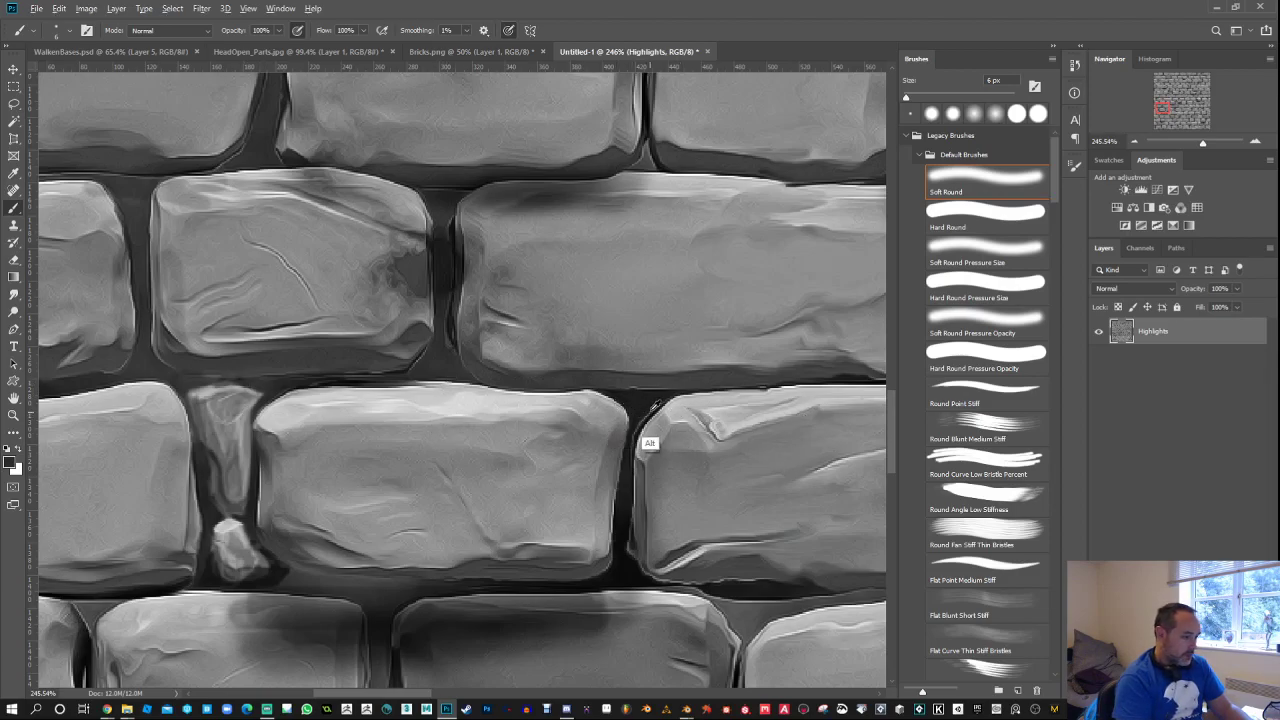
Step: Paint thin white rim highlights along the edges of the wedge stone with a 1 px brush, and swap the foreground and background colours
left_click(678, 168, "alt")
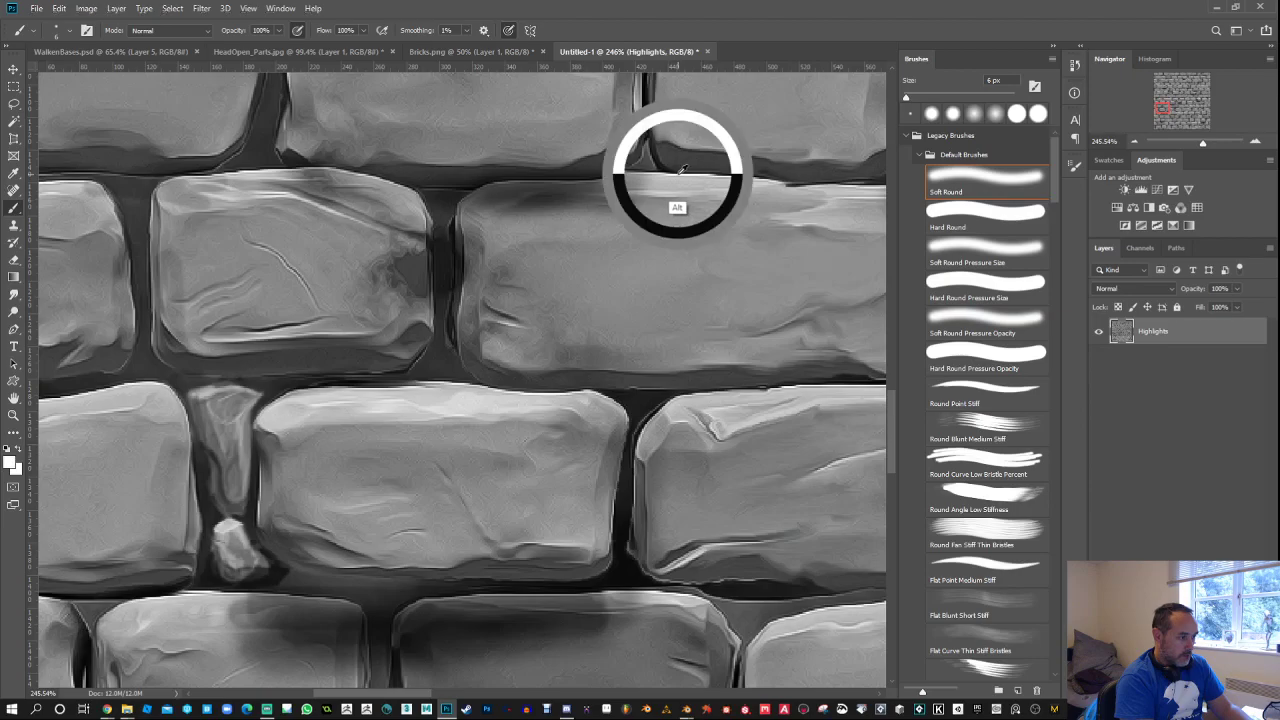
key("bracketleft")
key("bracketleft")
key("bracketleft")
key("bracketleft")
key("bracketleft")
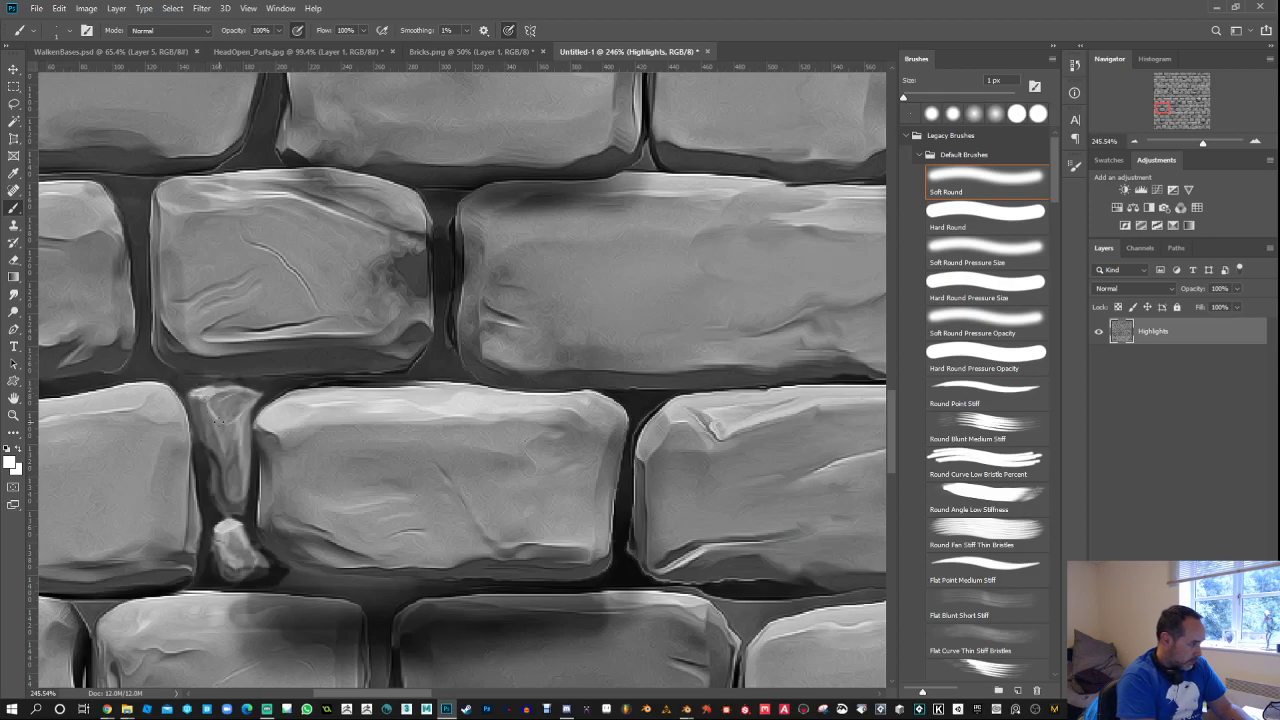
left_click_drag(254, 449, 247, 486)
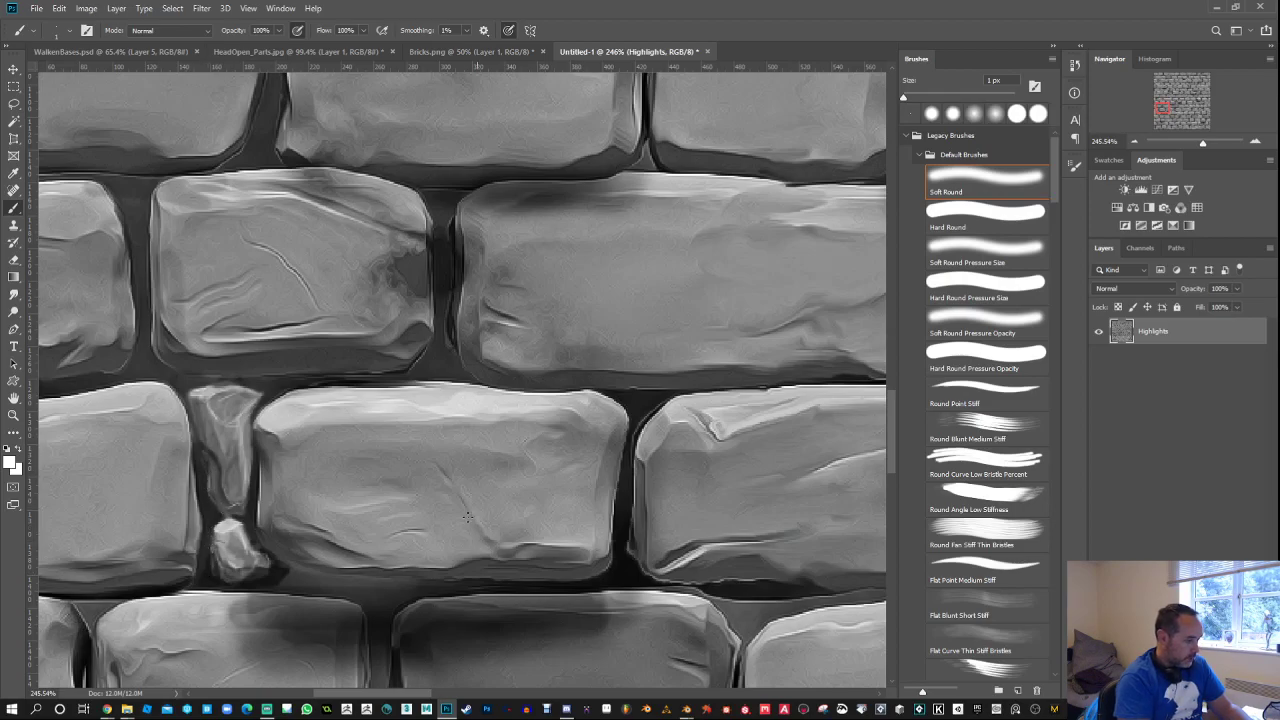
key("x")
Step: Examine the whole brick wall and its upper rows up close for tone balance and further gaps to detail
key("ctrl+minus")
key("ctrl+minus")
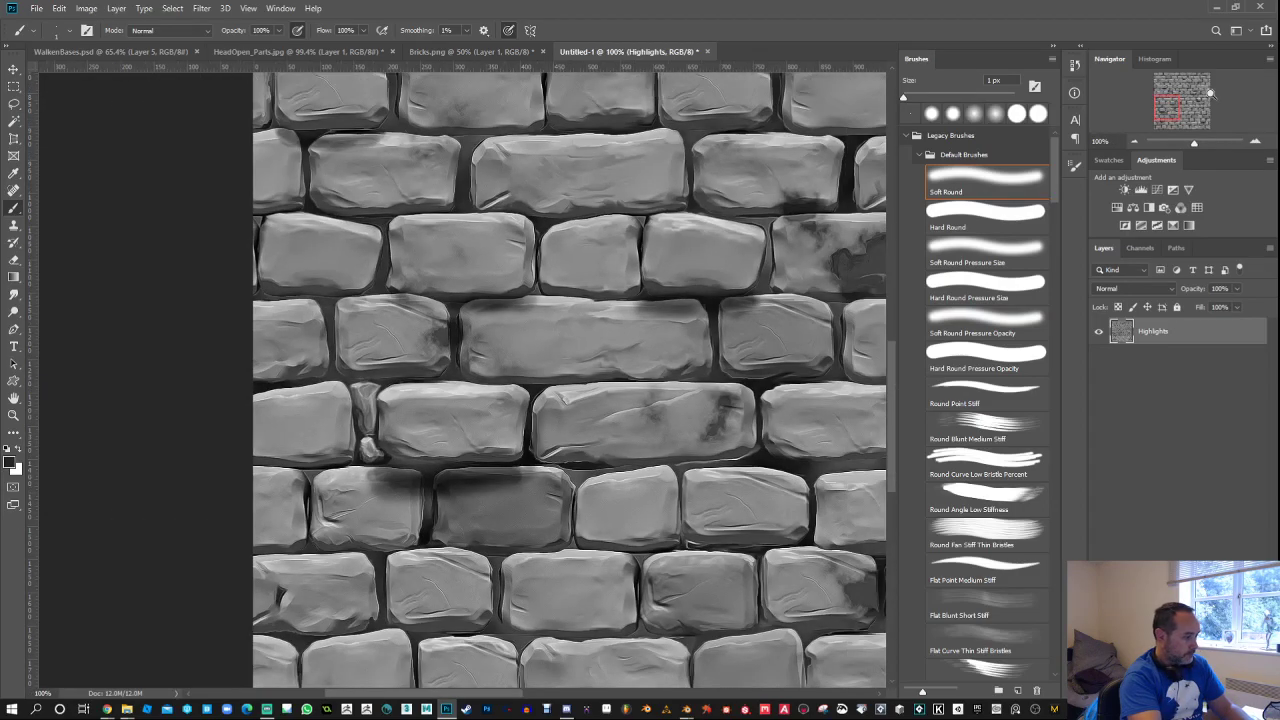
key("ctrl+0")
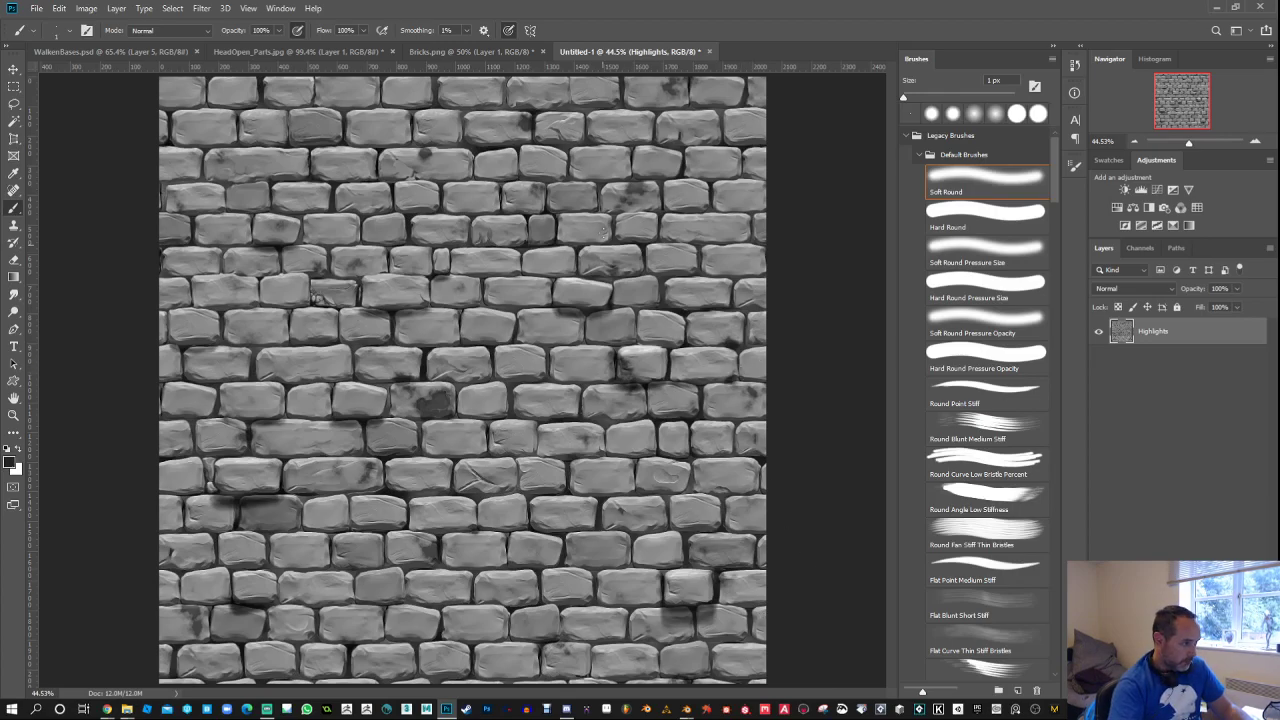
scroll(562, 64, "up", 10)
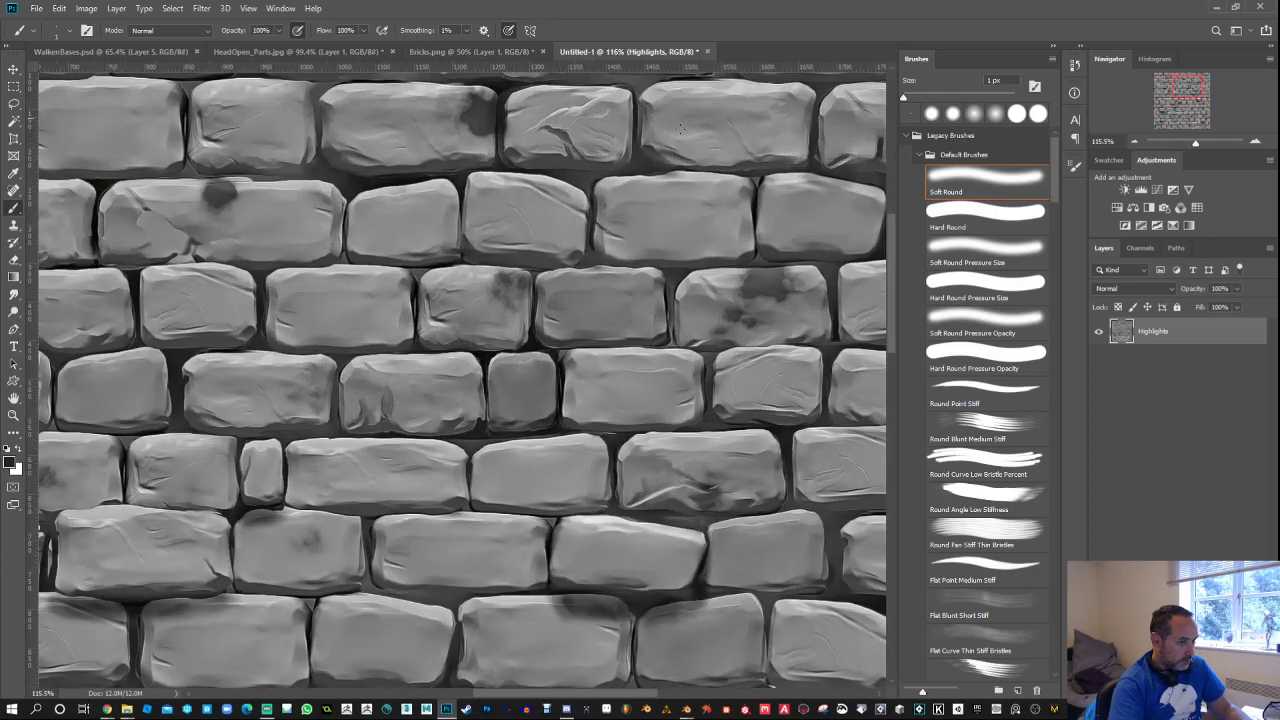
left_click_drag(711, 188, 529, 451)
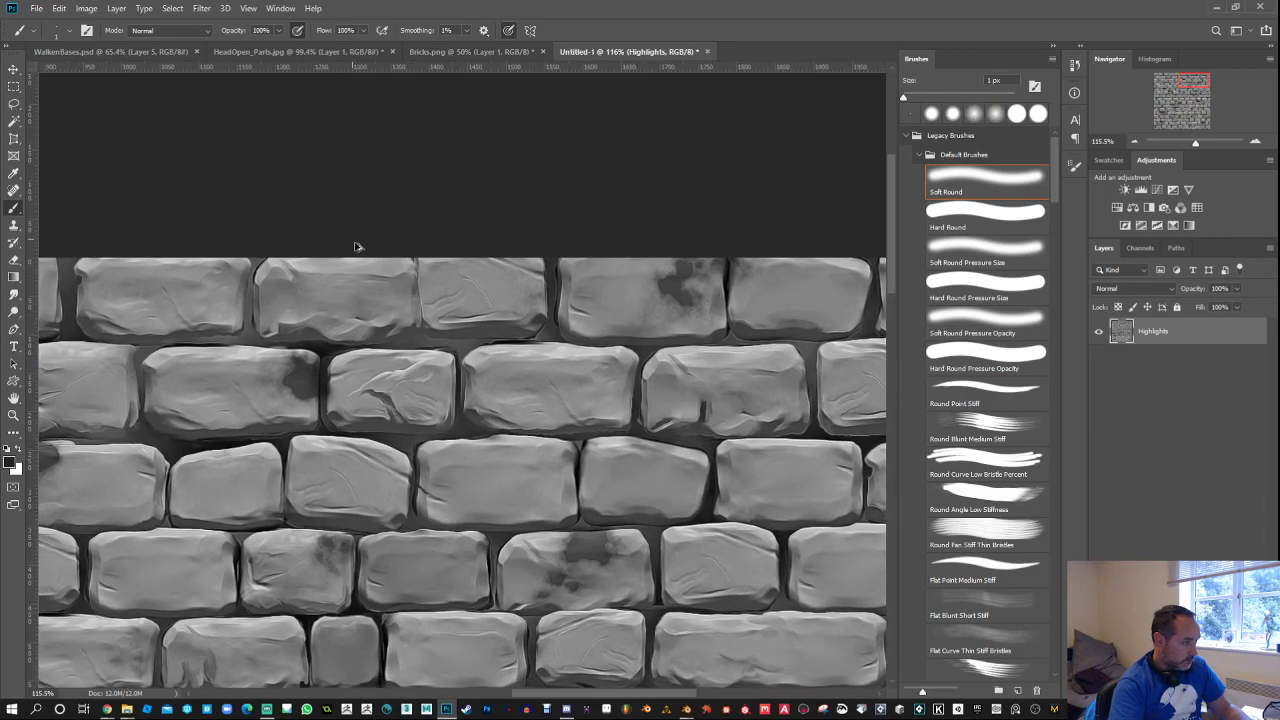
scroll(369, 258, "up", 3)
scroll(369, 258, "down", 1)
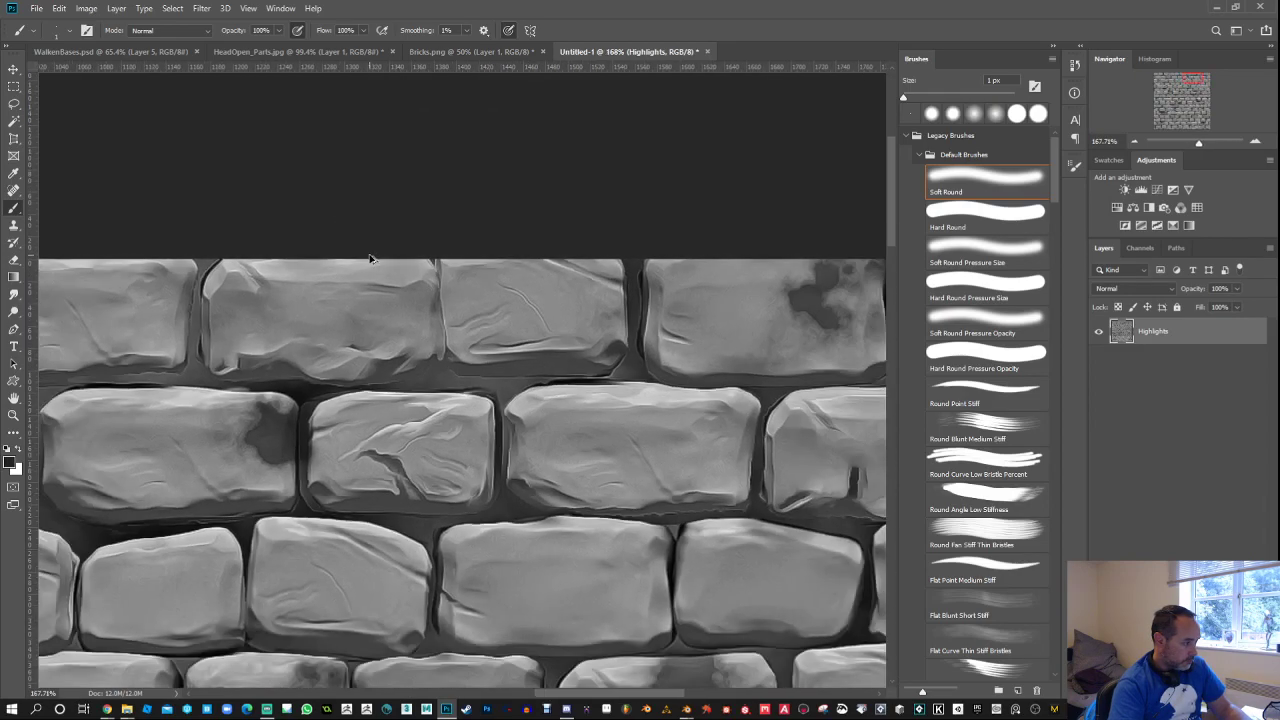
scroll(369, 258, "down", 4)
scroll(427, 342, "up", 2)
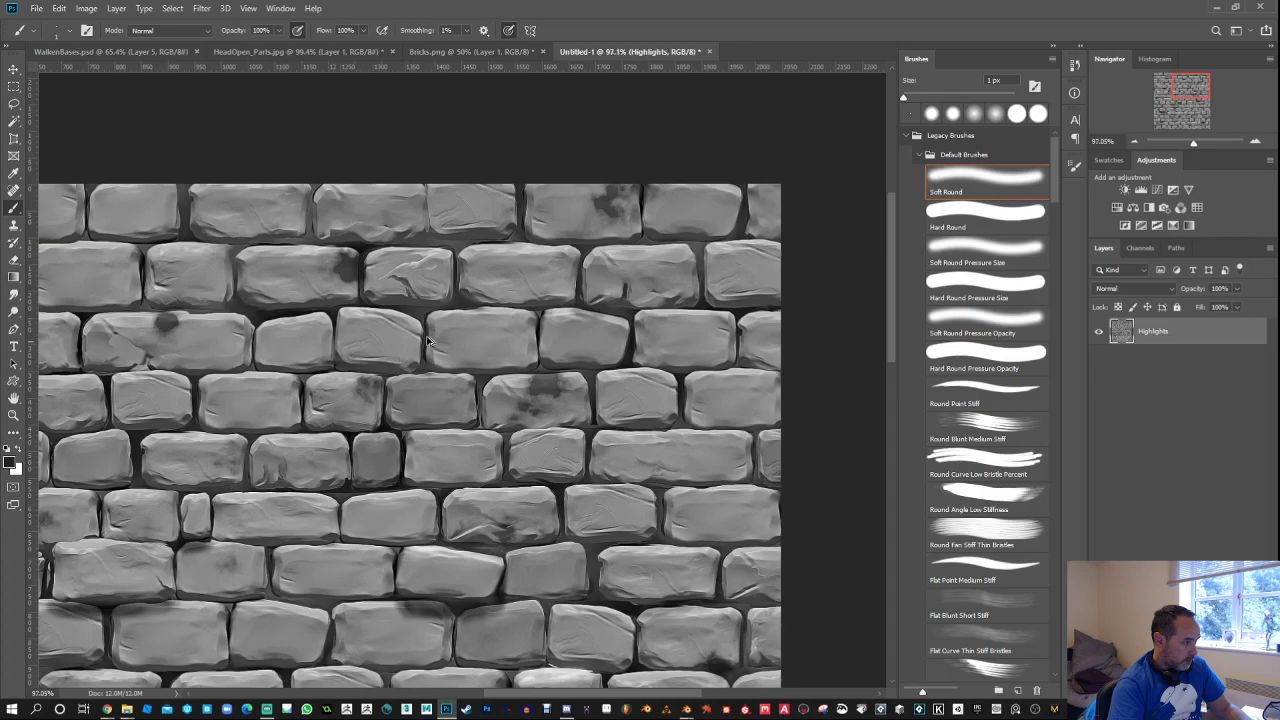
scroll(427, 342, "up", 7)
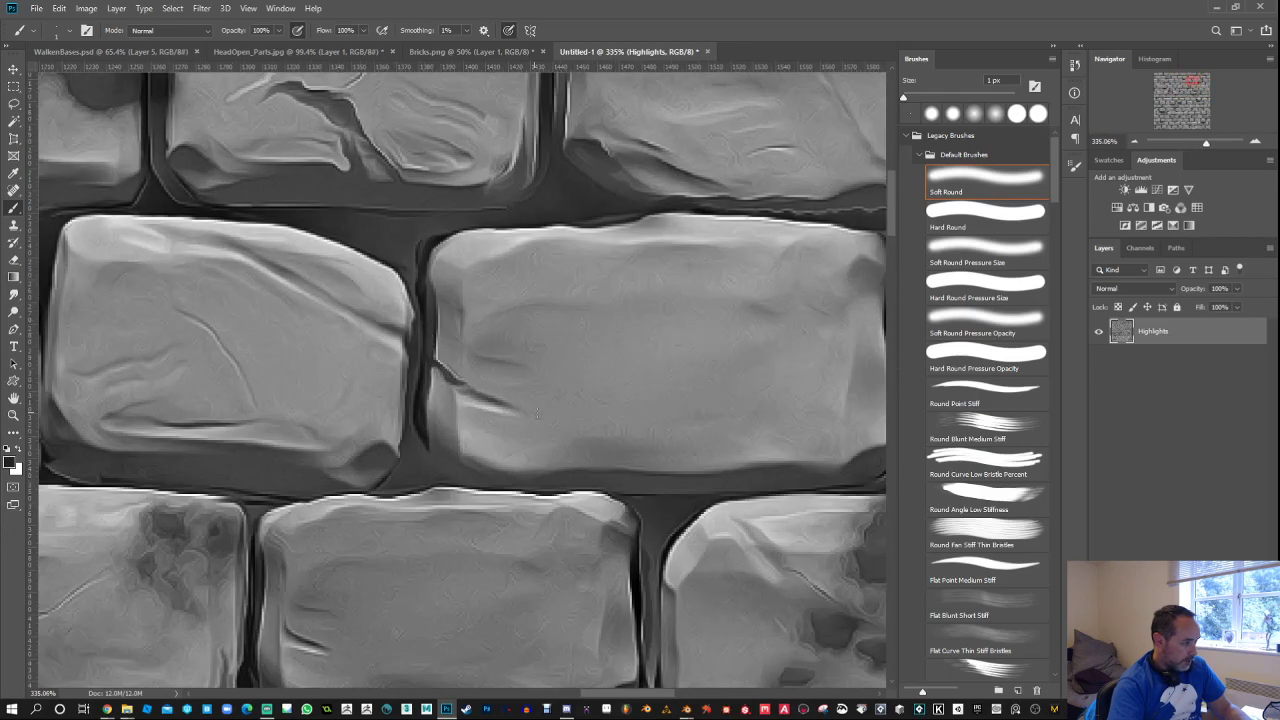
scroll(455, 365, "down", 10)
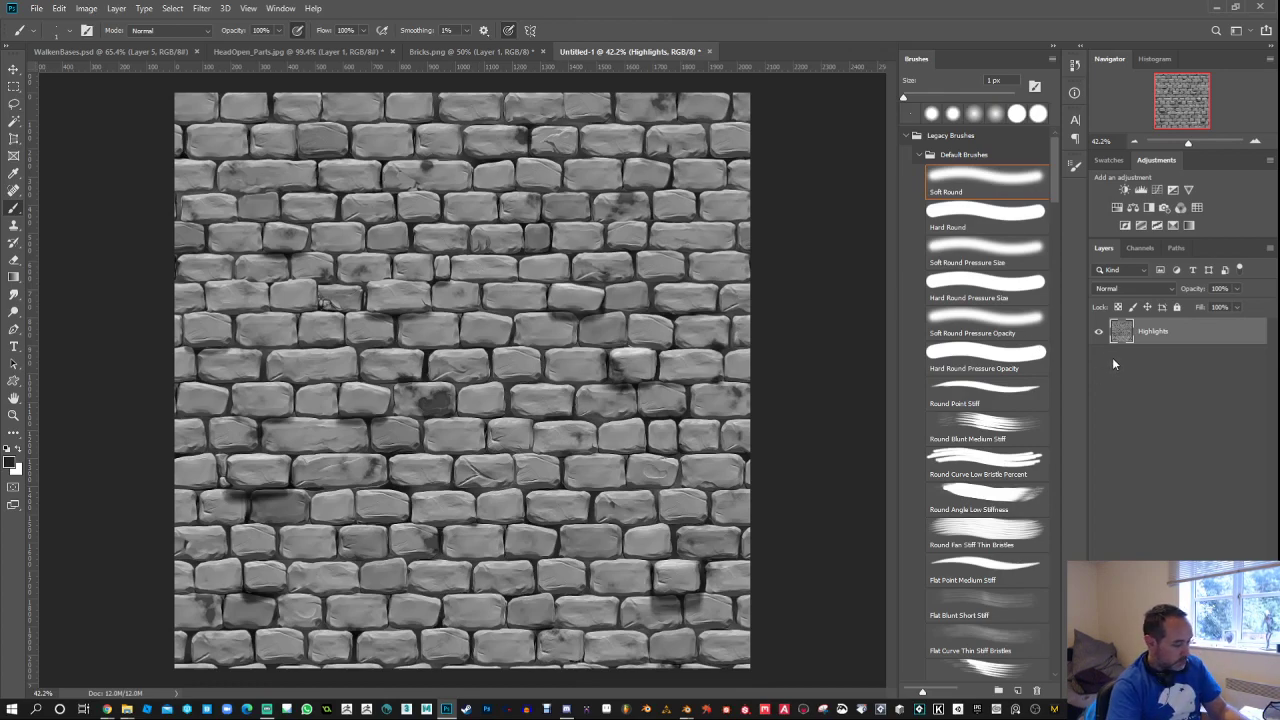
Step: Copy the brick texture to a new layer above Highlights and add a Gradient Map adjustment layer on top
key("ctrl+shift+alt+n")
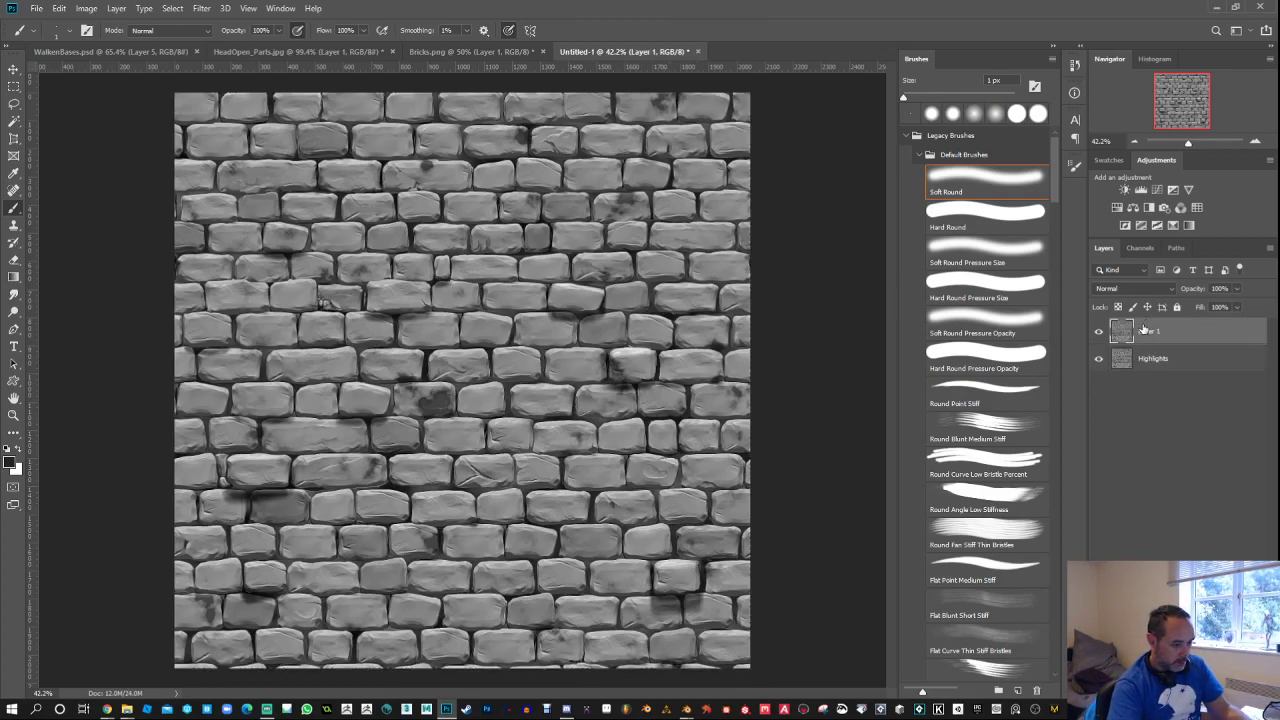
left_click(1198, 690)
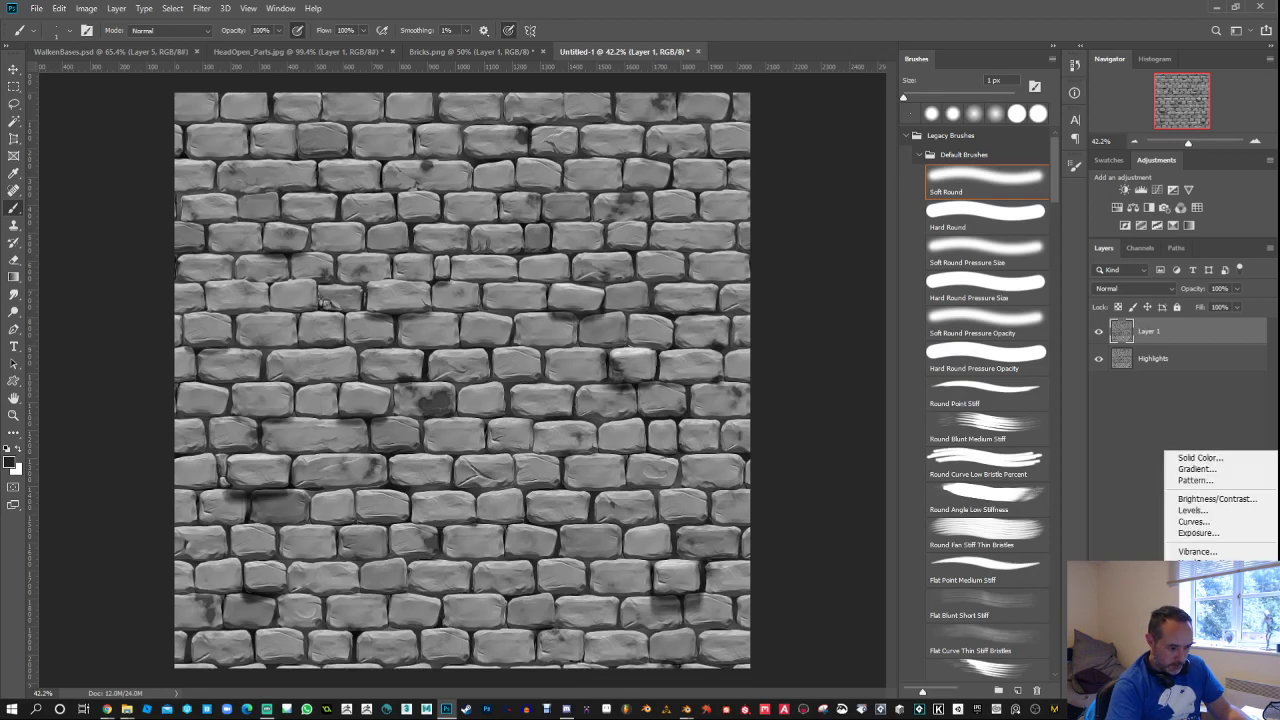
left_click(1200, 673)
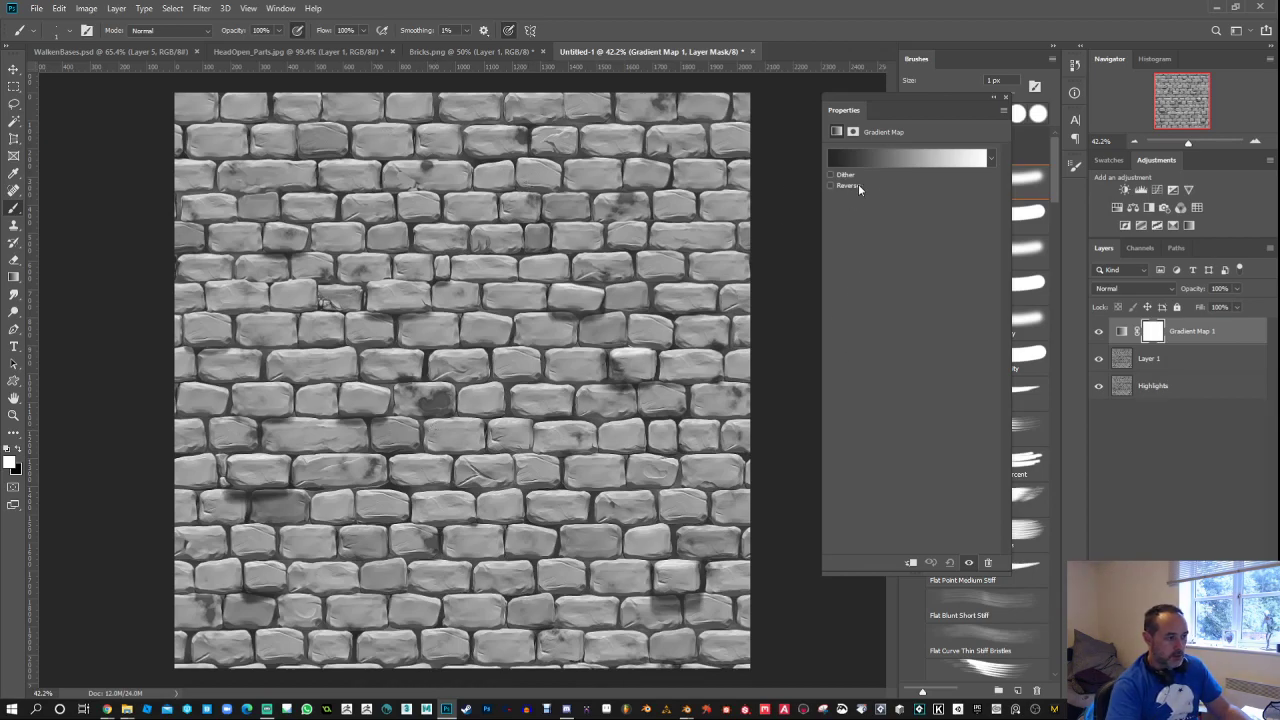
Step: Edit the Gradient Map's gradient, try the colour presets and apply the Violet, Orange preset
left_click(889, 164)
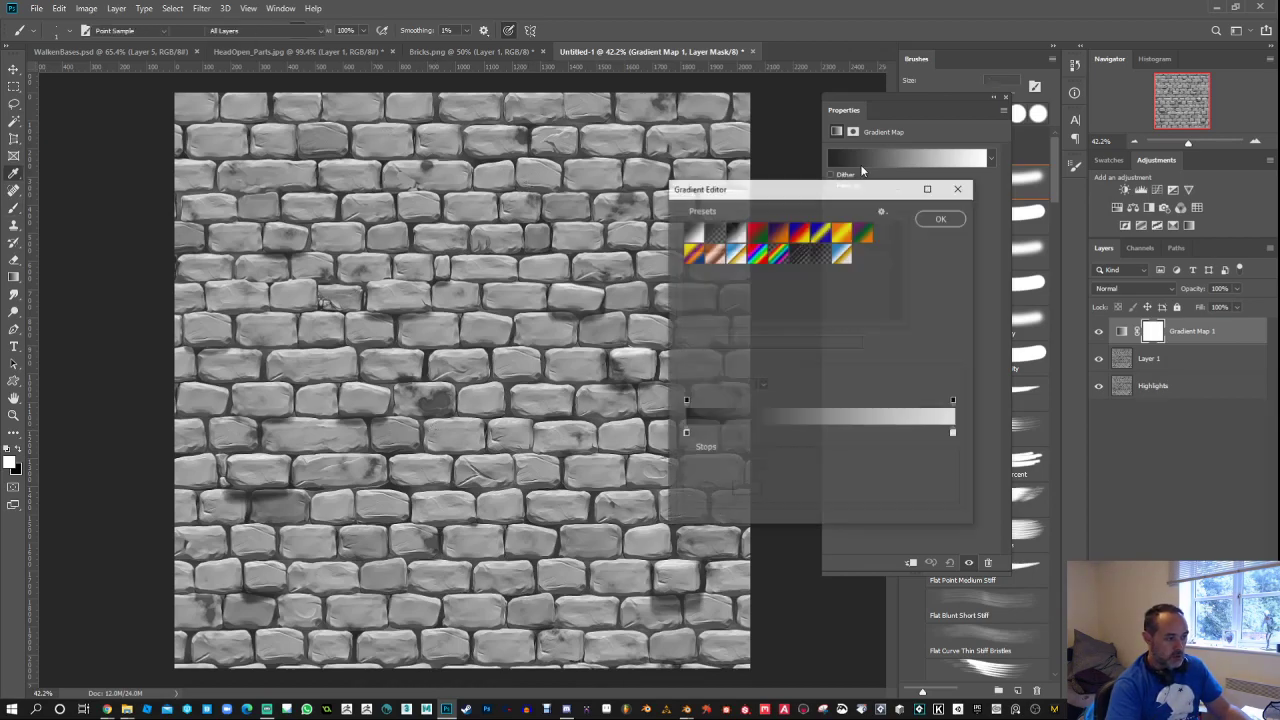
left_click(755, 253)
left_click(779, 233)
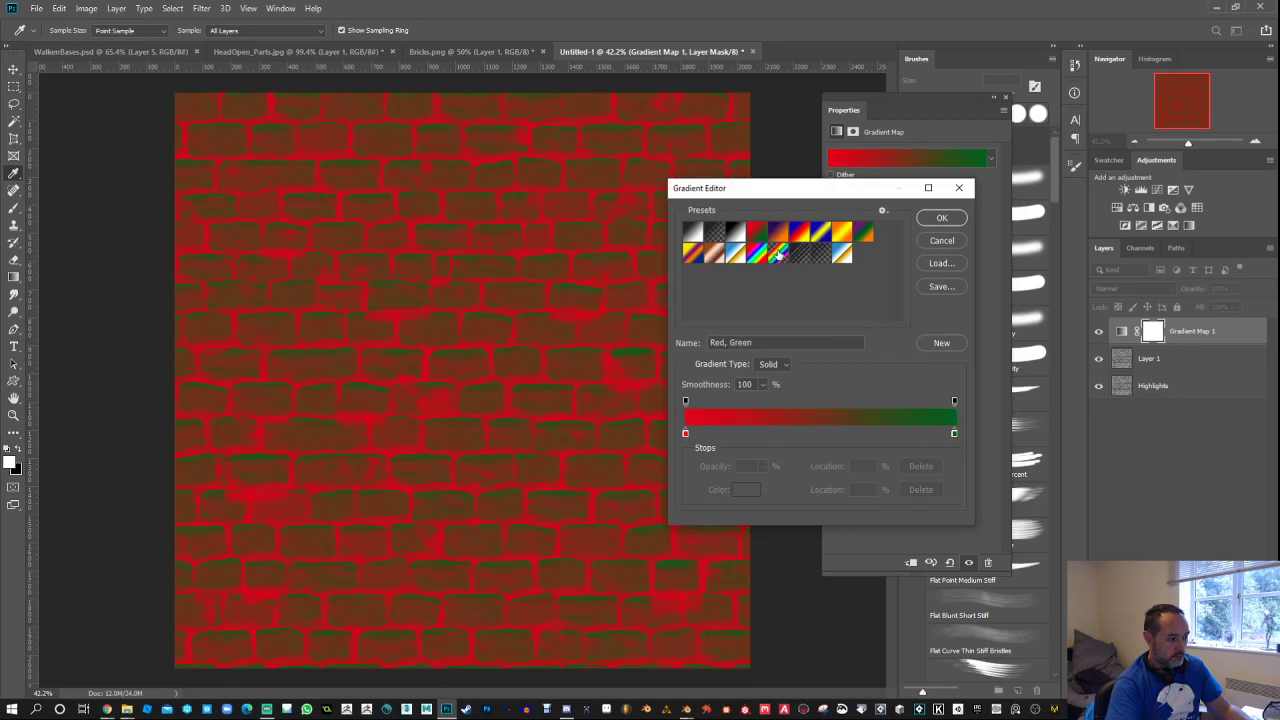
left_click(799, 234)
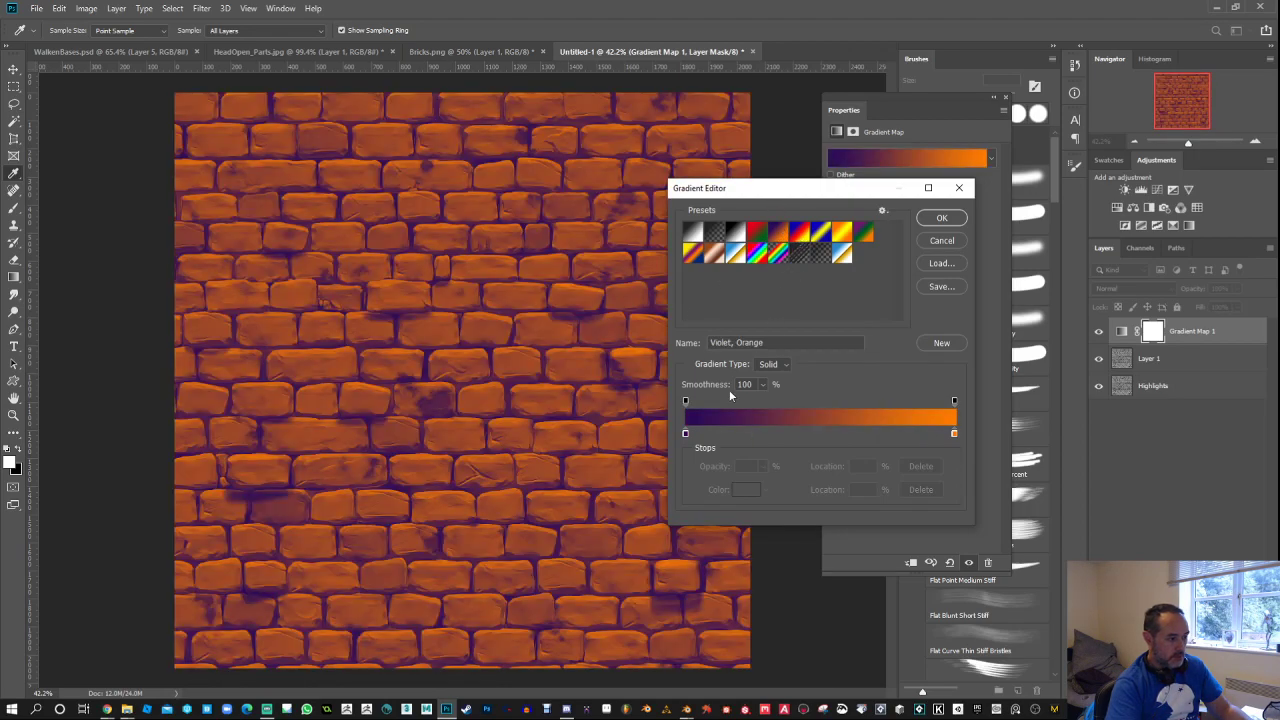
Step: Recolour the orange end stop at 100% of the gradient to dark brown (5b432d)
left_click(697, 435)
left_click_drag(681, 436, 685, 434)
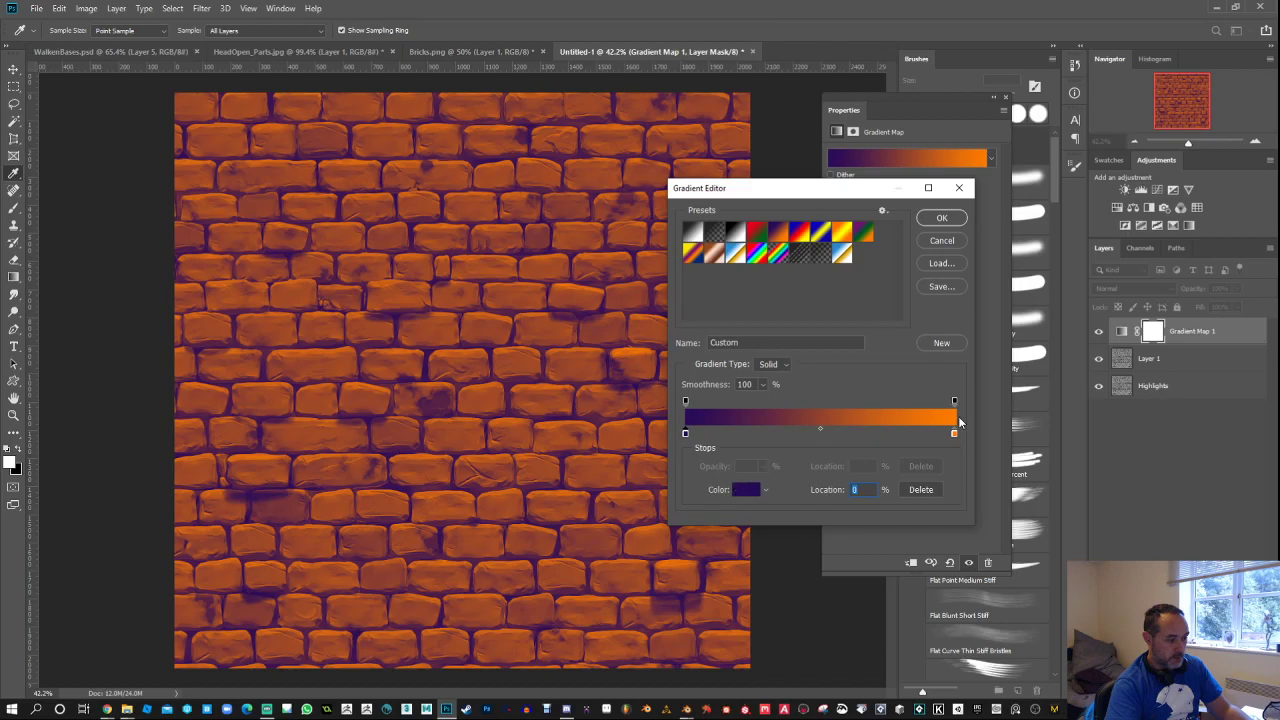
left_click(954, 433)
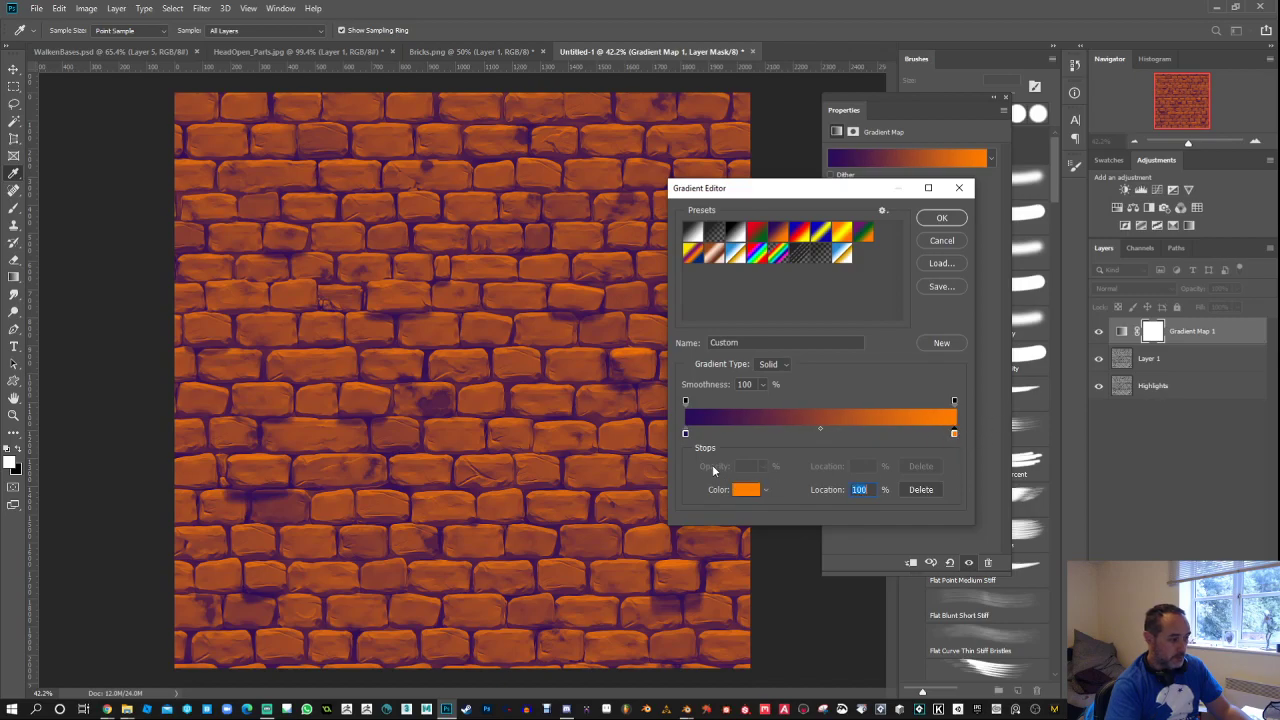
left_click(745, 491)
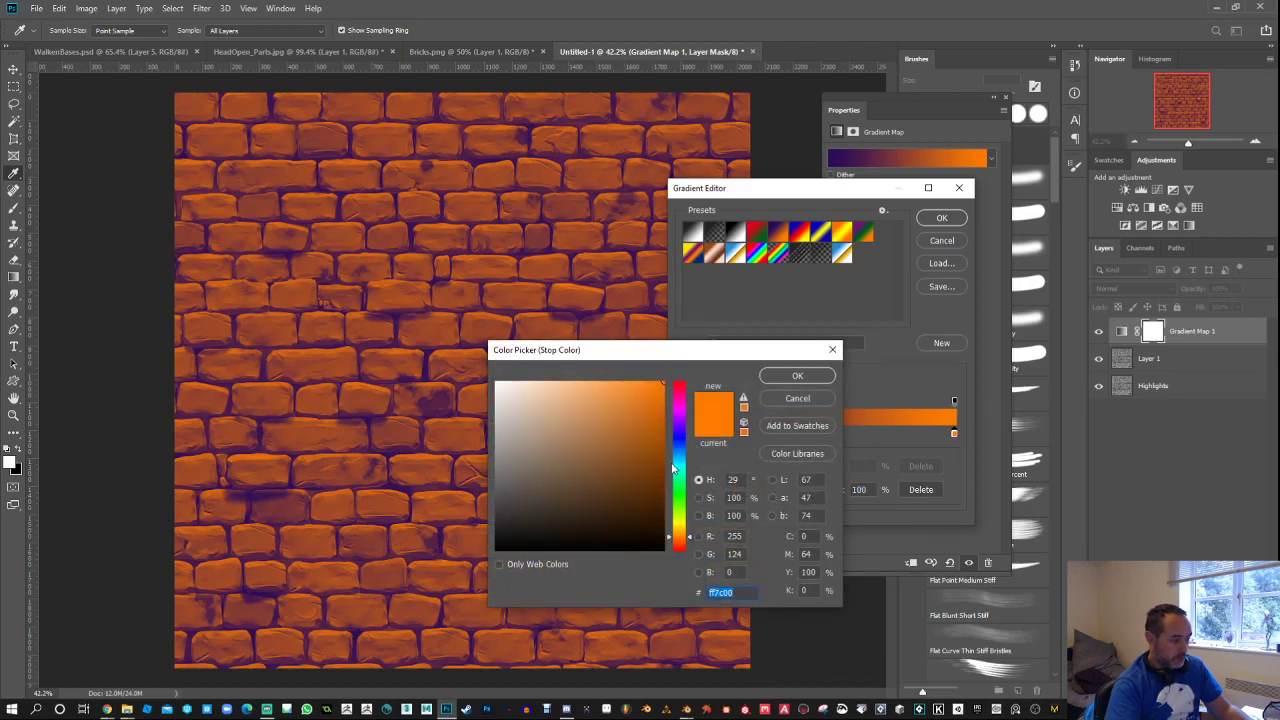
left_click_drag(565, 515, 582, 489)
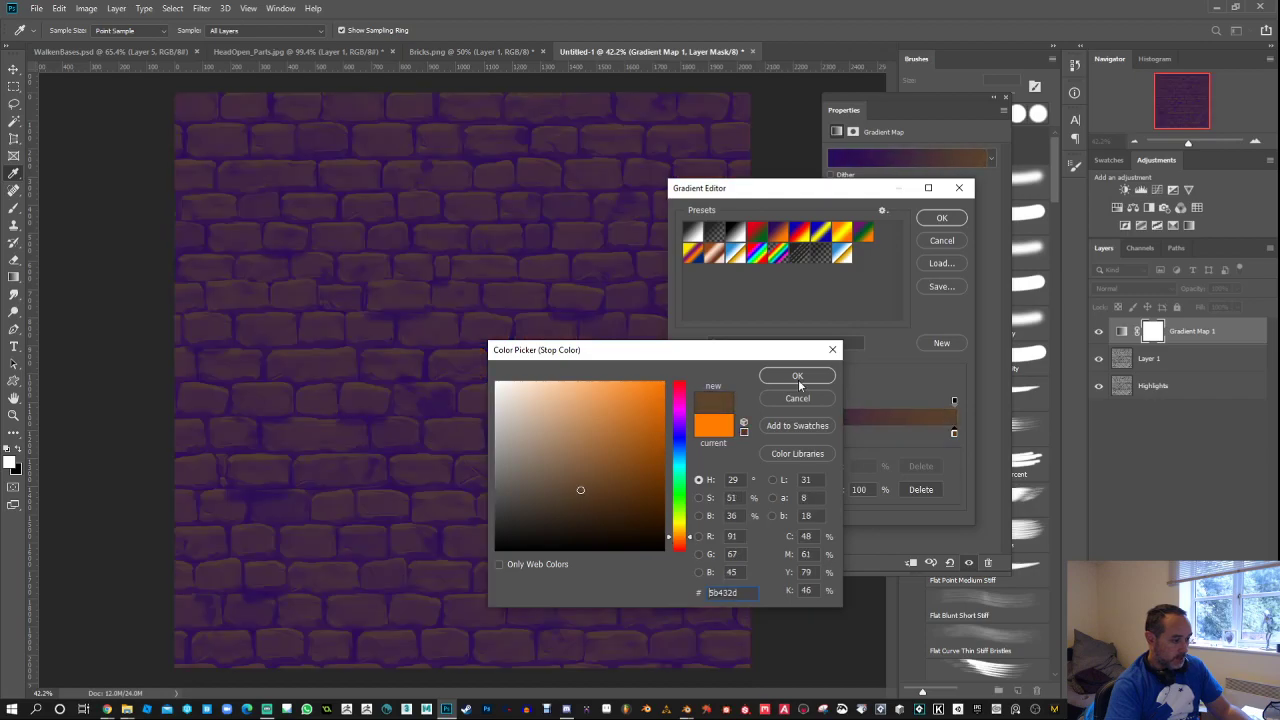
left_click(797, 376)
Step: Recolour the violet start stop at 0% of the gradient to dark green (172f15)
left_click(686, 433)
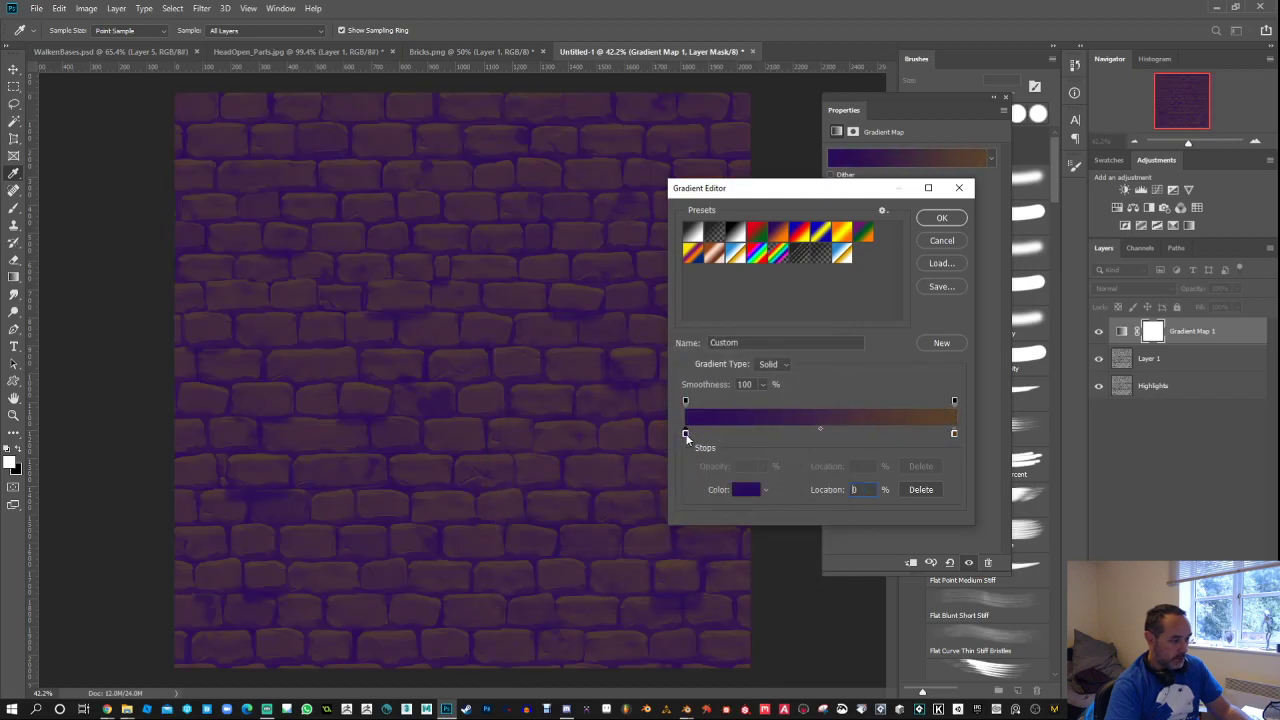
left_click(742, 490)
left_click_drag(684, 515, 684, 497)
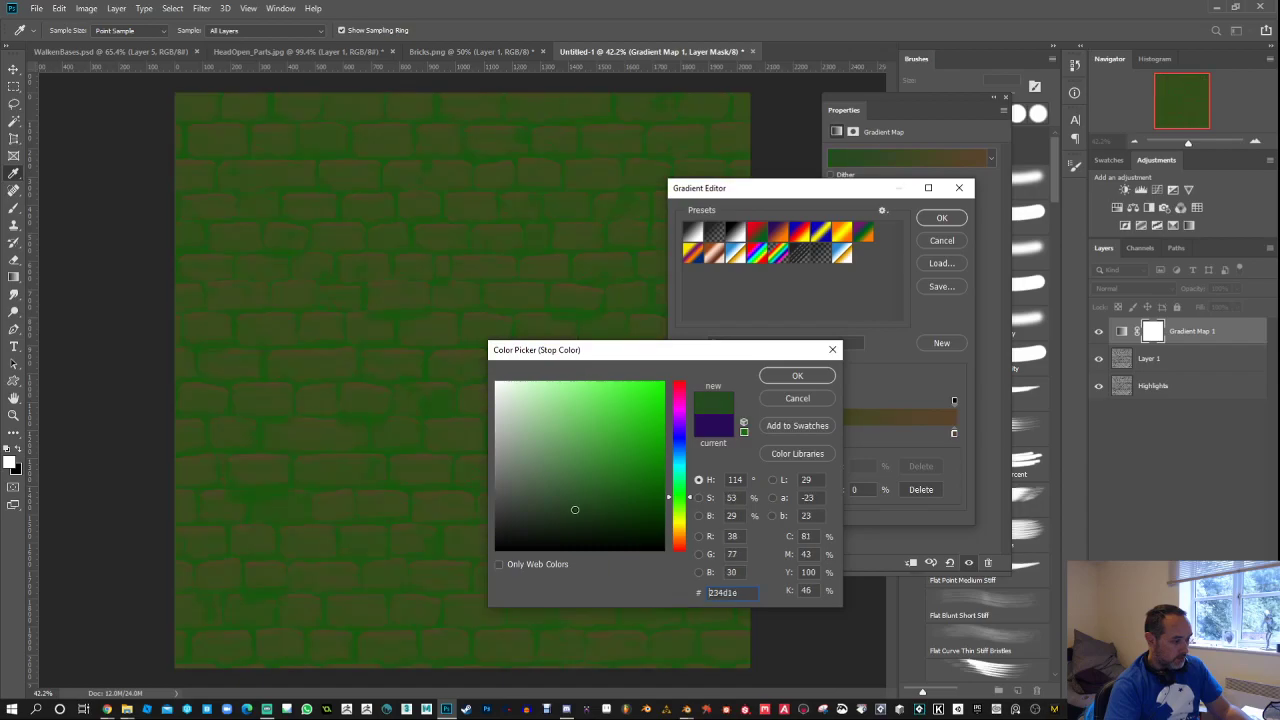
left_click_drag(575, 510, 589, 520)
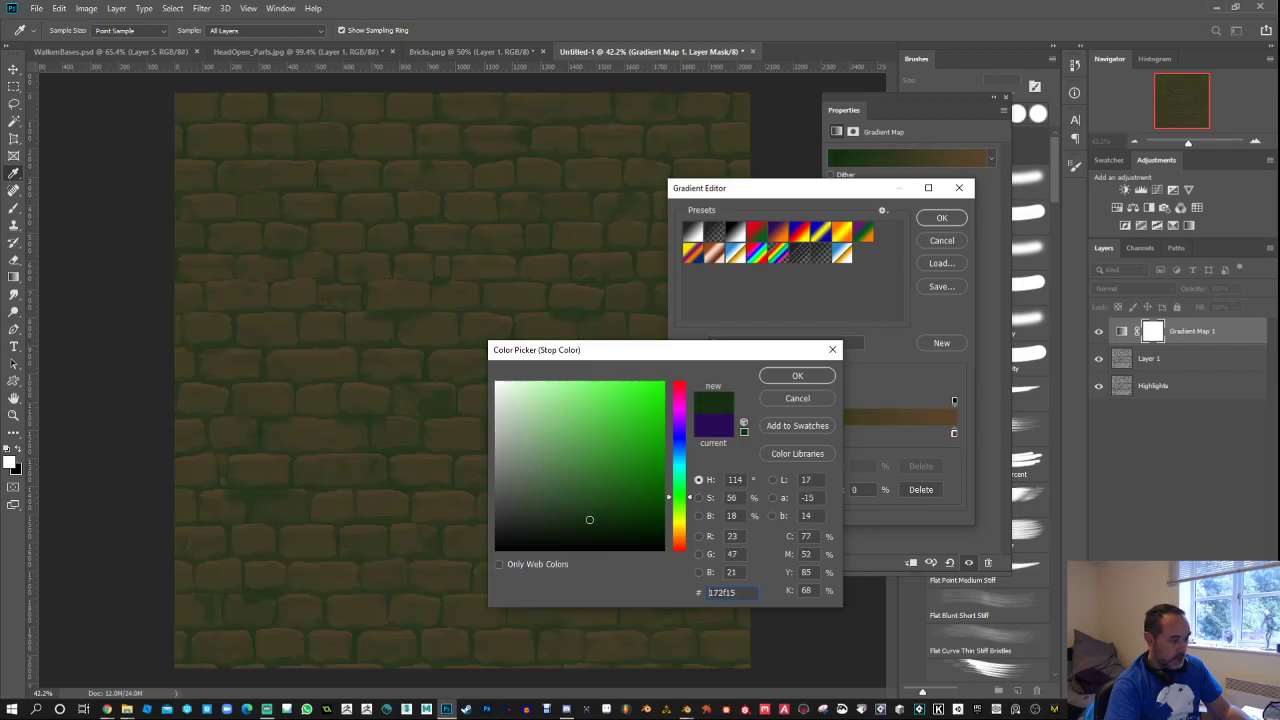
left_click(797, 376)
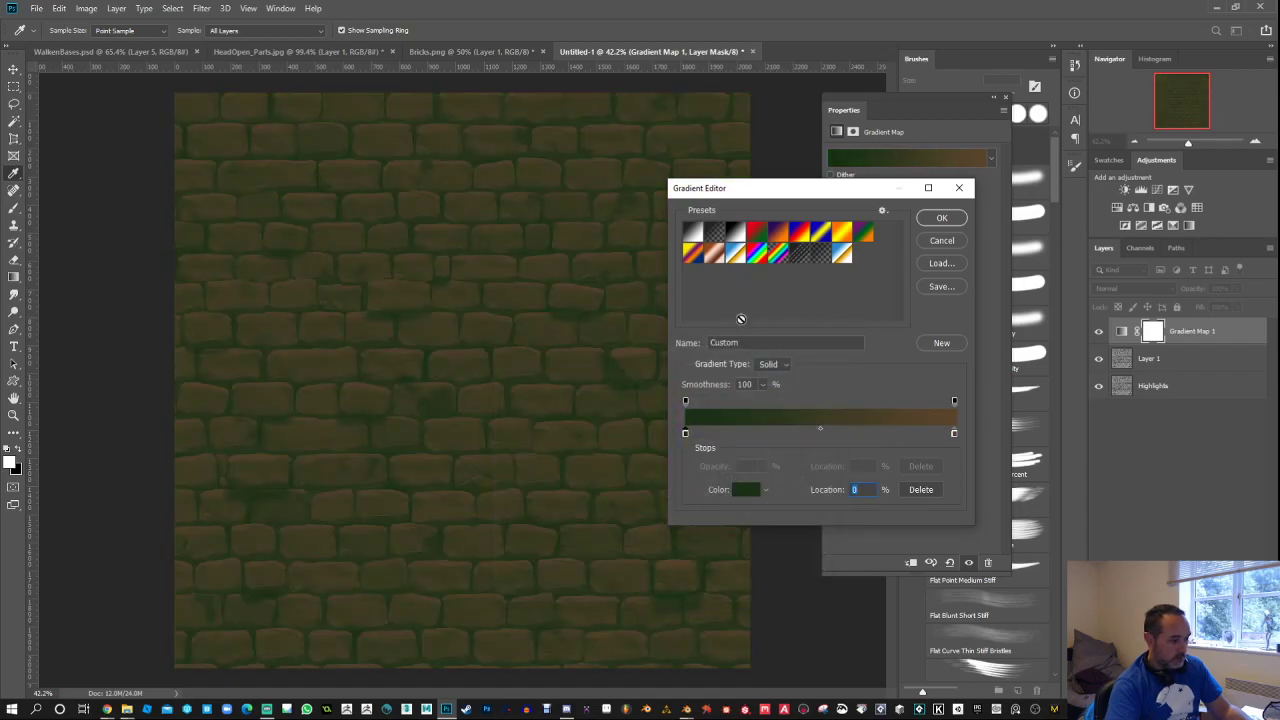
Step: Move the brown stop to about the middle of the gradient and add another colour stop at 100%
left_click(837, 433)
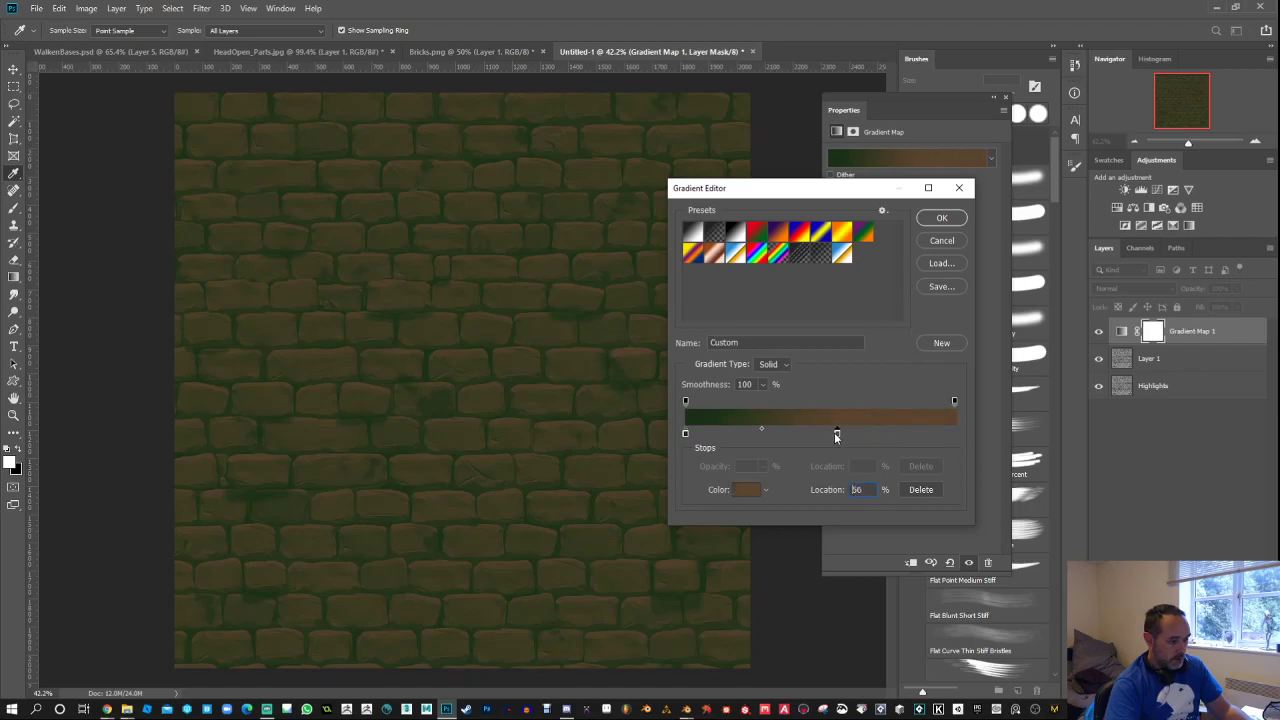
left_click_drag(837, 435, 818, 435)
left_click_drag(900, 434, 955, 435)
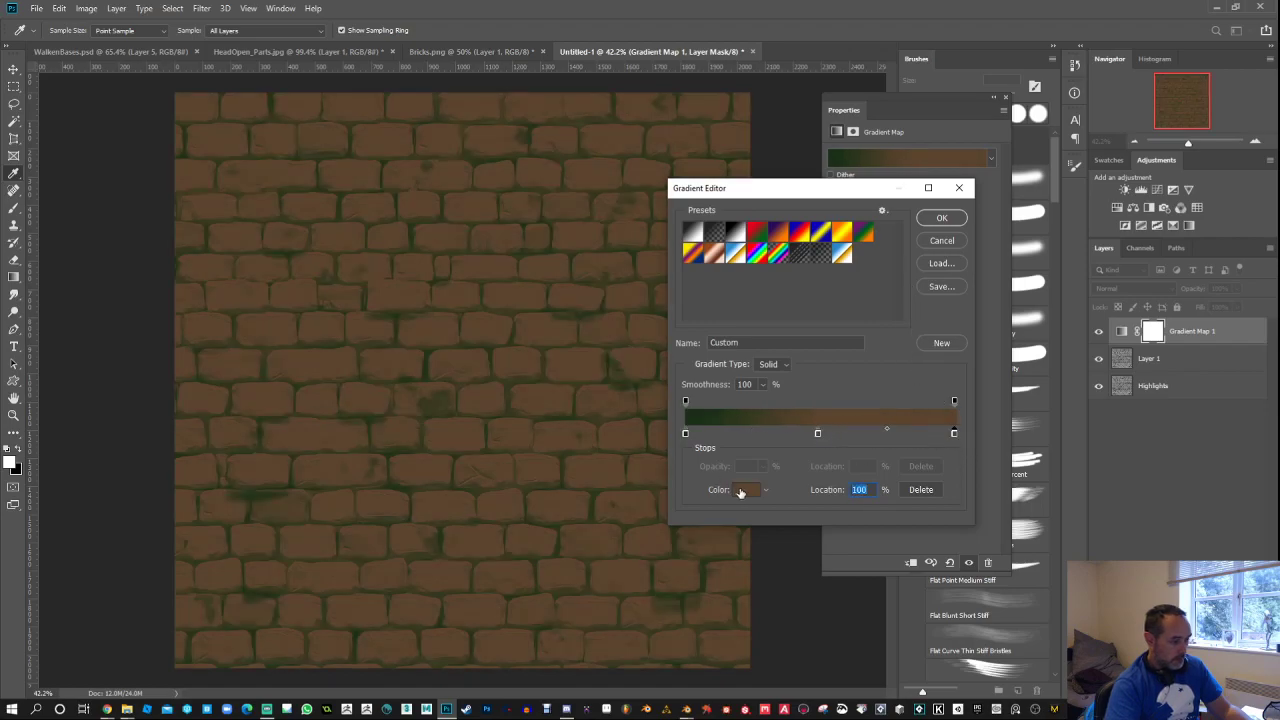
Step: Colour the 100% gradient stop a muted orange and add a further stop at 21%
left_click(740, 490)
type("e3ad7b")
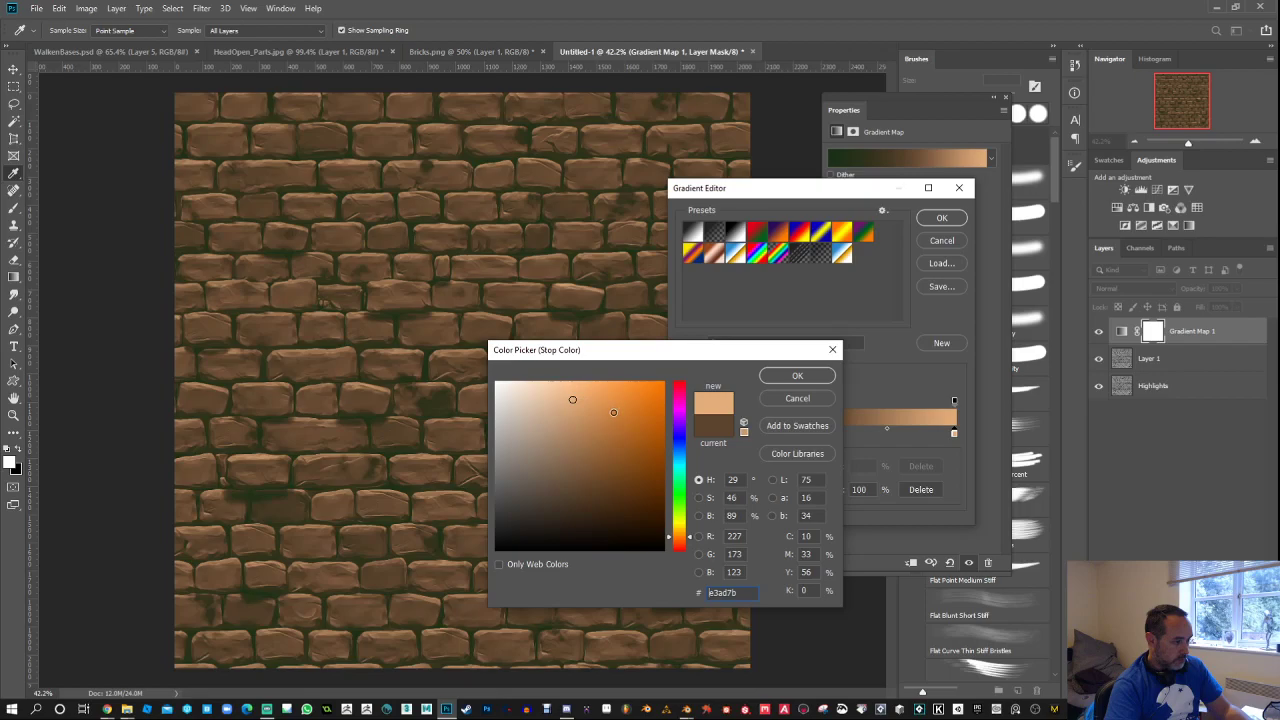
left_click(618, 408)
left_click_drag(618, 408, 611, 410)
left_click(785, 377)
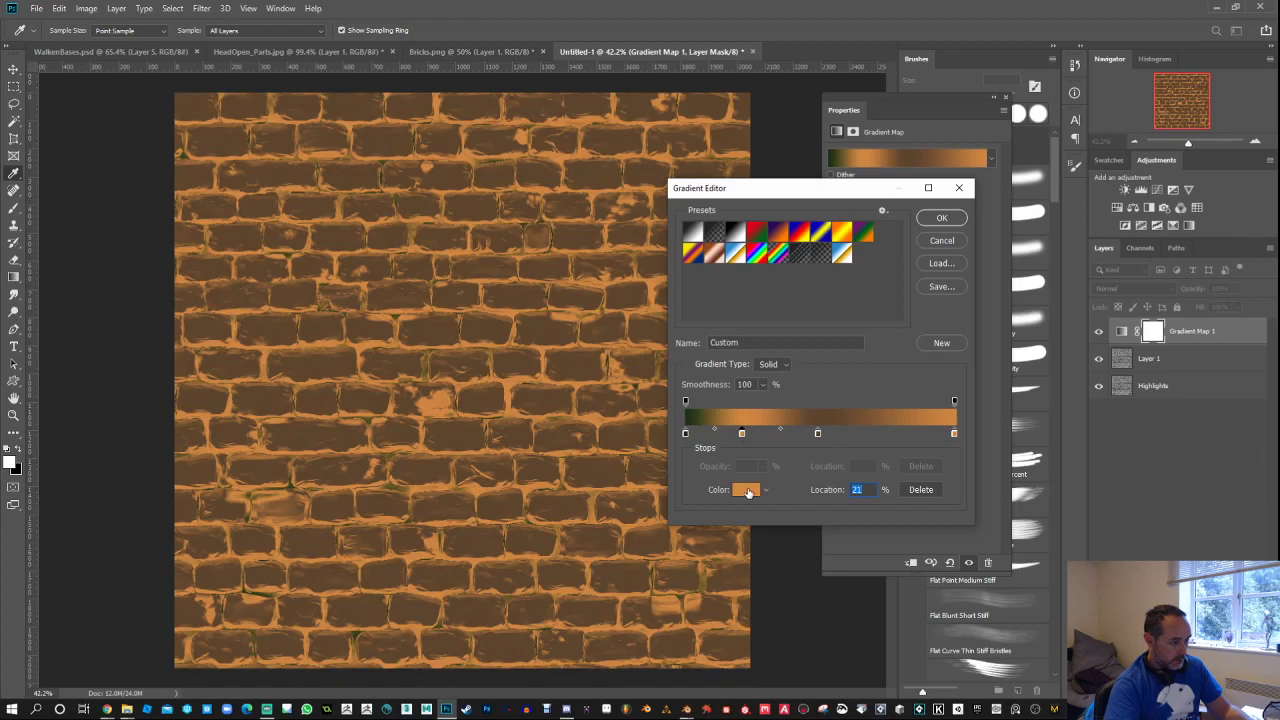
Step: Recolour the gradient stop at 21% to a saturated dark green (143d11)
left_click(746, 490)
left_click(679, 496)
left_click(627, 494)
mouse_move(627, 494)
left_mouse_down()
mouse_move(590, 498)
mouse_move(623, 512)
mouse_move(634, 494)
mouse_move(552, 500)
mouse_move(594, 491)
mouse_move(617, 510)
left_mouse_up()
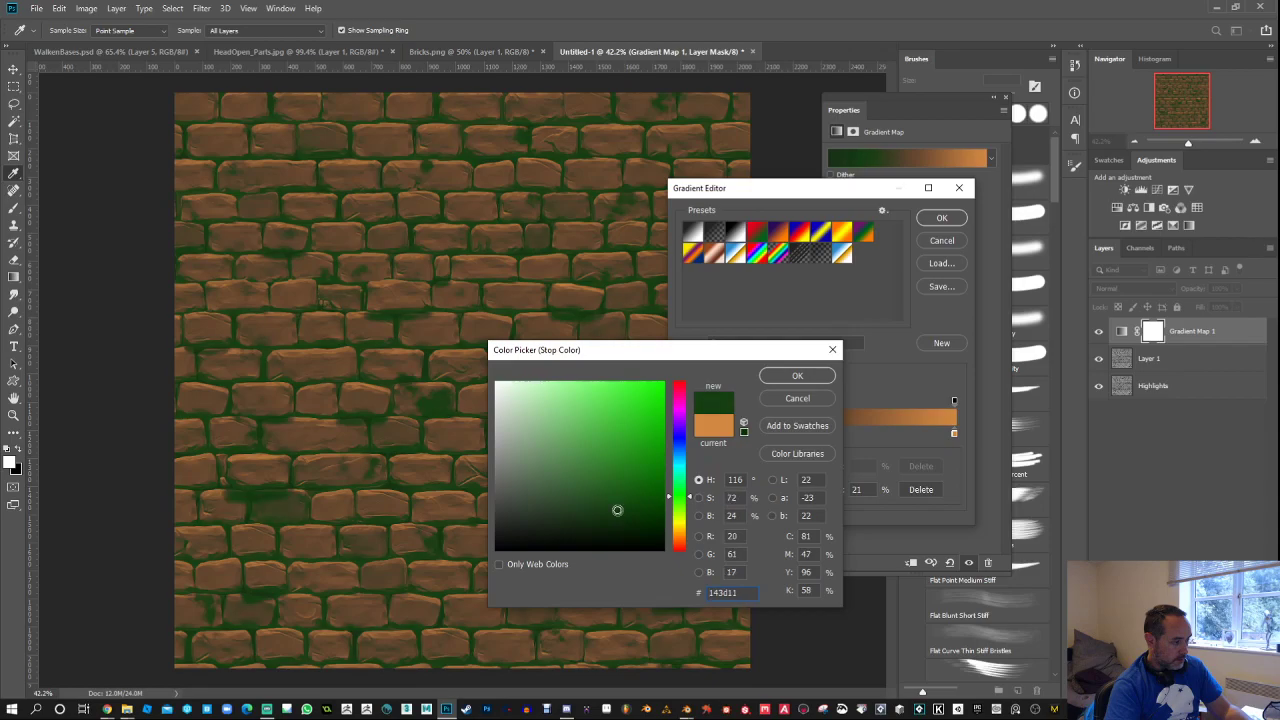
left_click(783, 374)
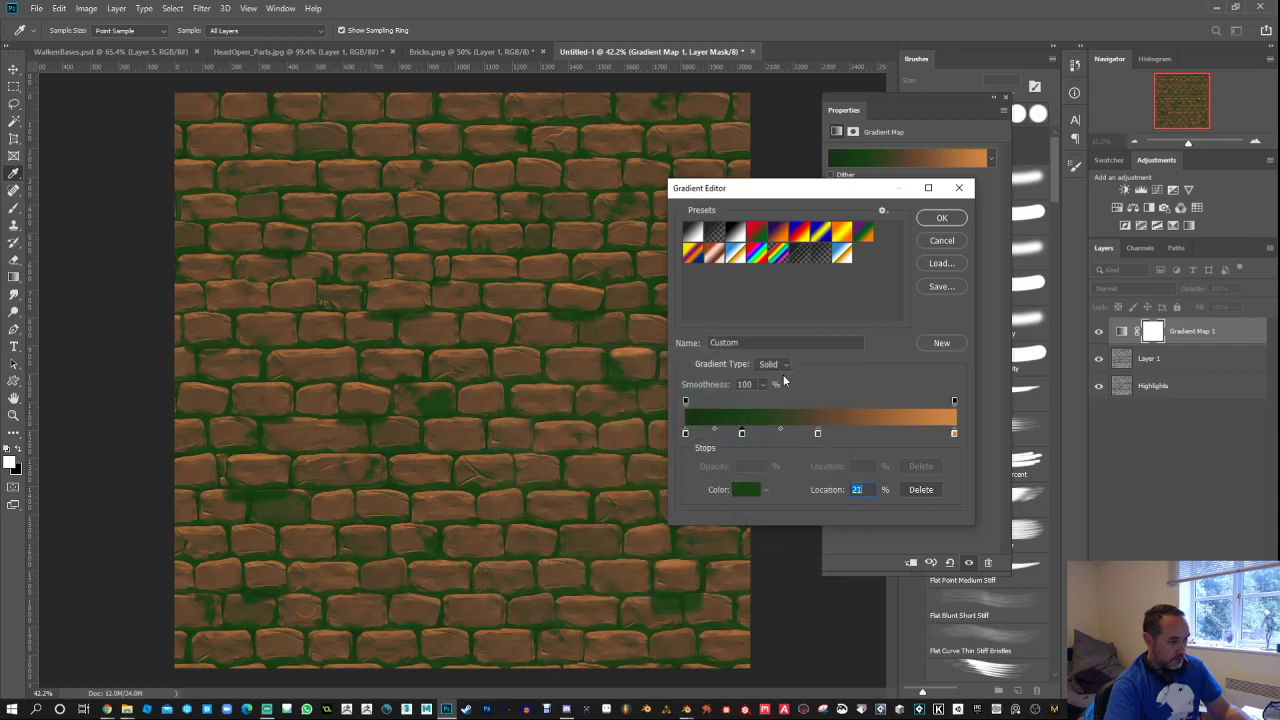
Step: Add a gradient stop at 67%, colour it yellow-green (87a742), and accept the custom gradient
left_click(866, 438)
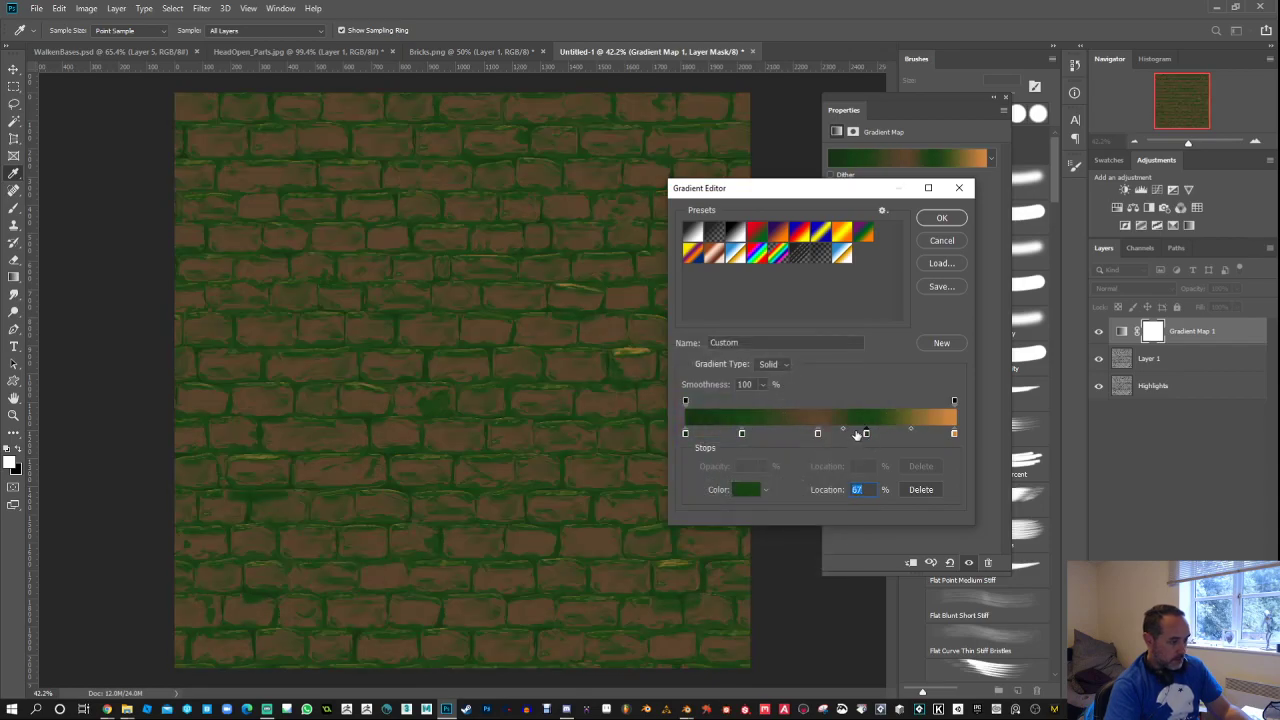
left_click(752, 492)
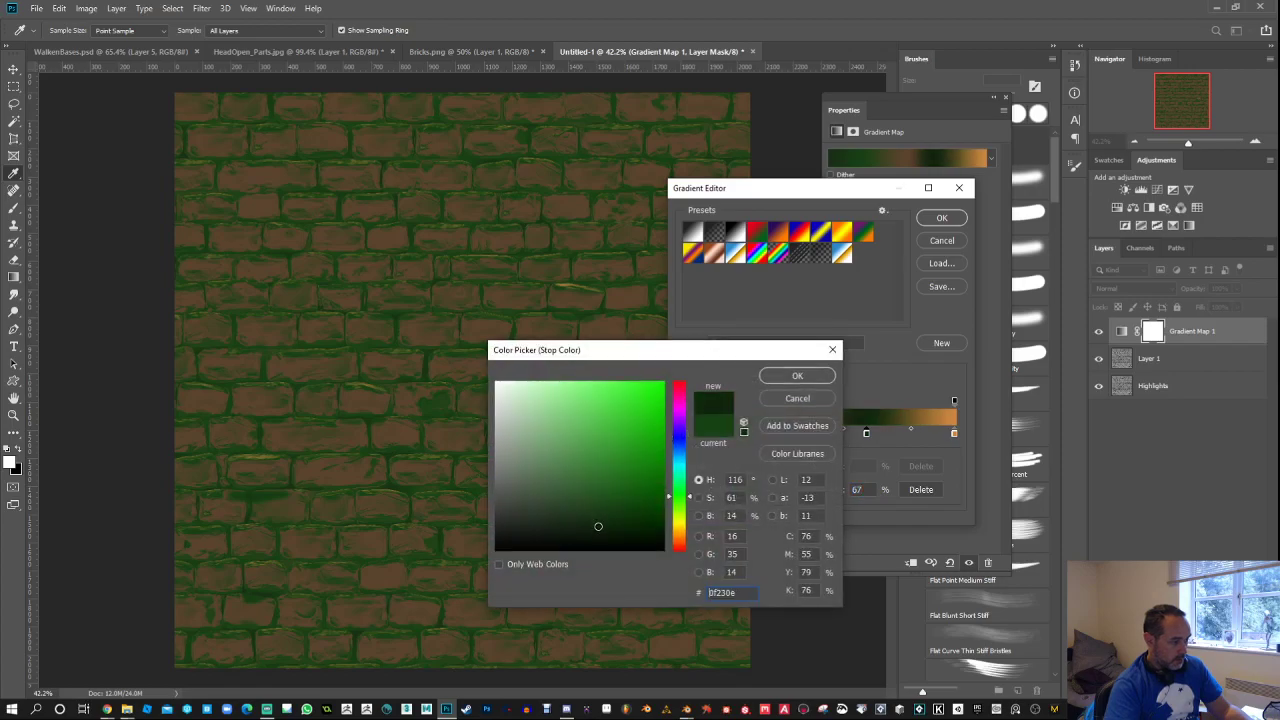
mouse_move(597, 526)
left_mouse_down()
mouse_move(603, 491)
mouse_move(581, 452)
mouse_move(620, 478)
left_mouse_up()
left_click(607, 453)
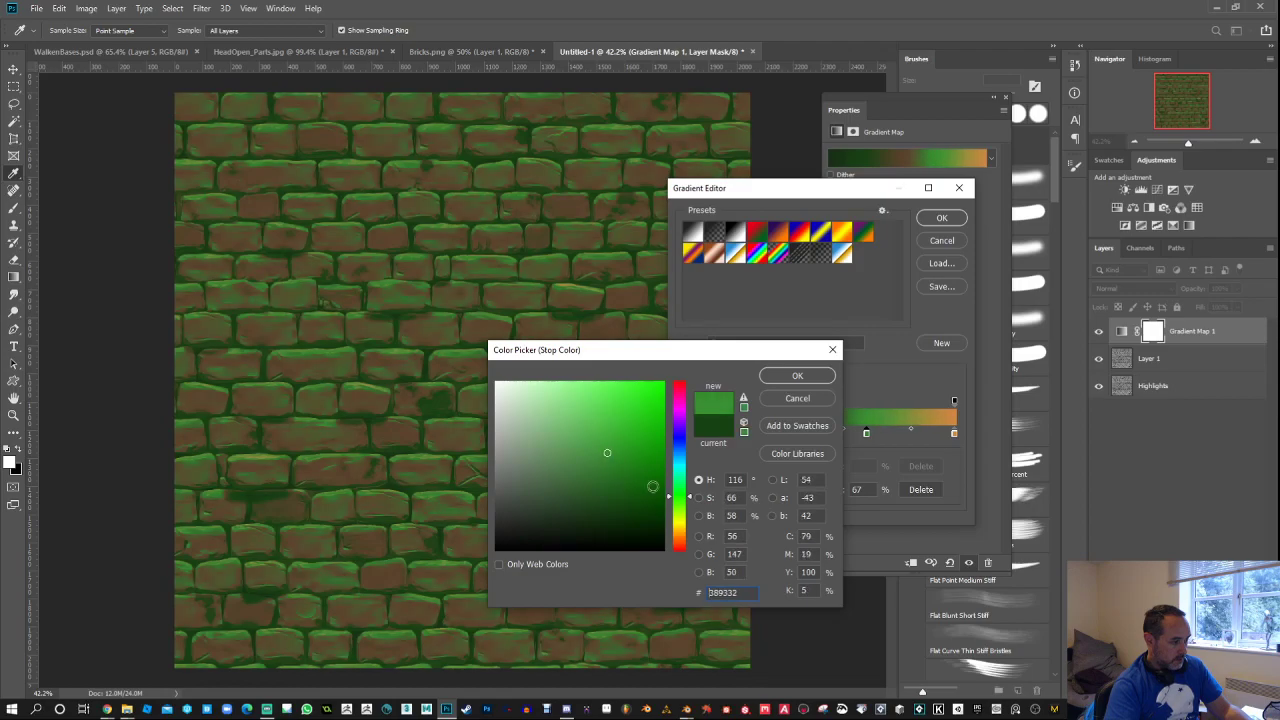
left_click_drag(686, 497, 686, 512)
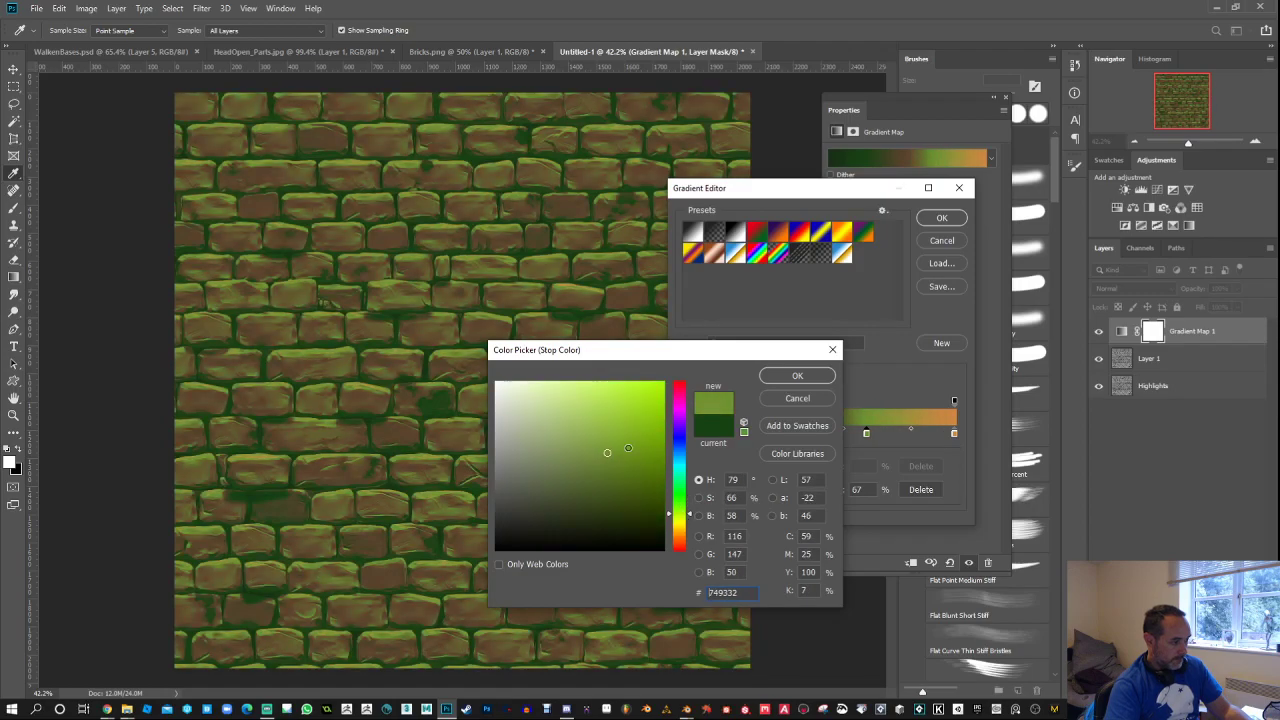
left_click_drag(605, 446, 597, 440)
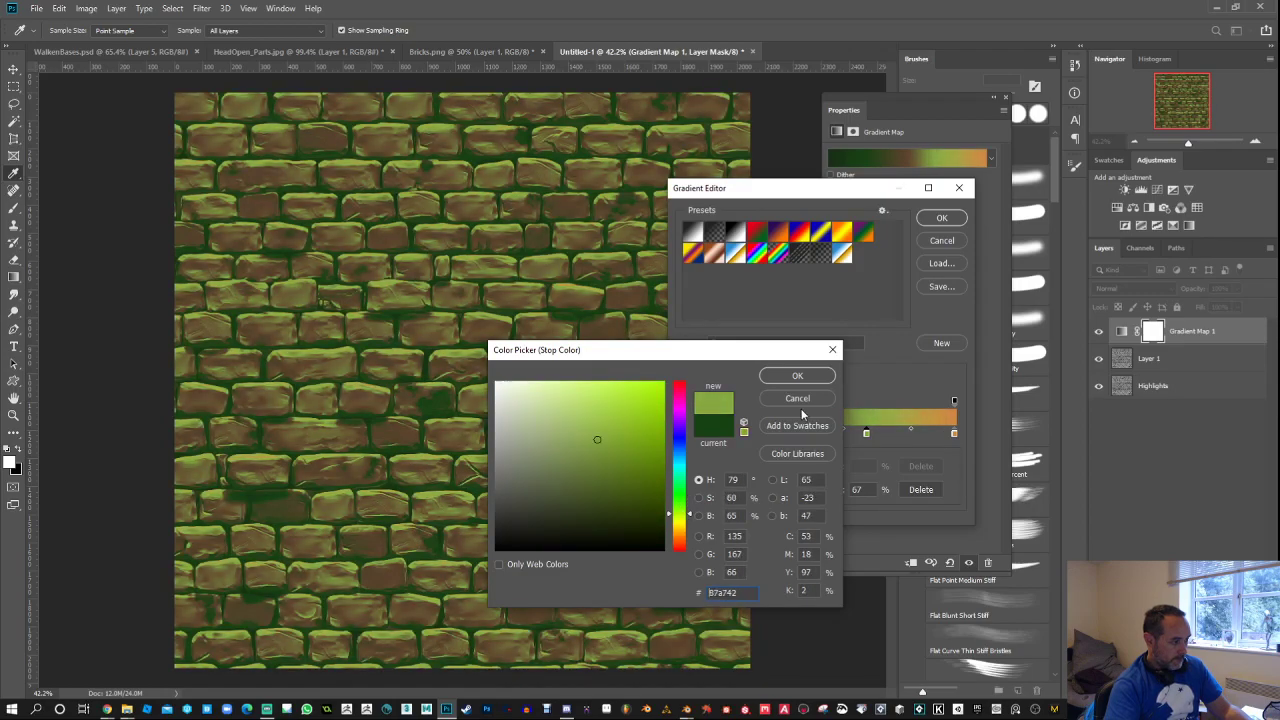
left_click(795, 377)
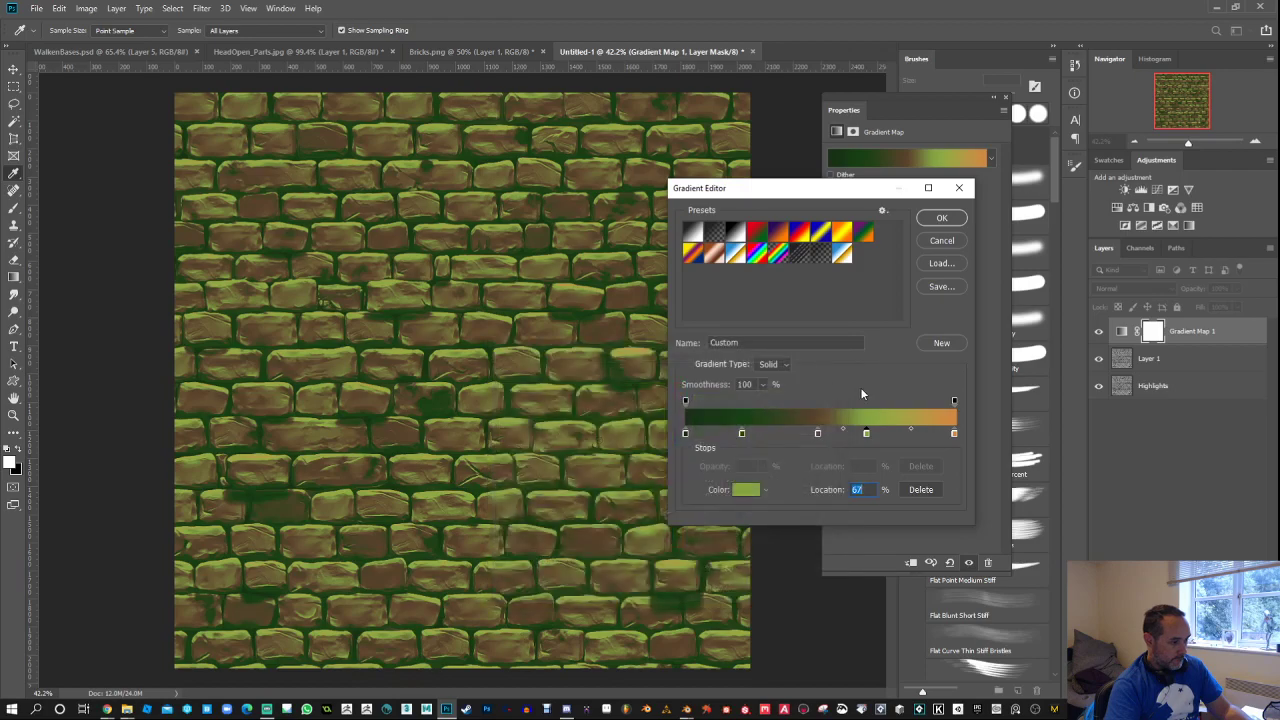
left_click(941, 218)
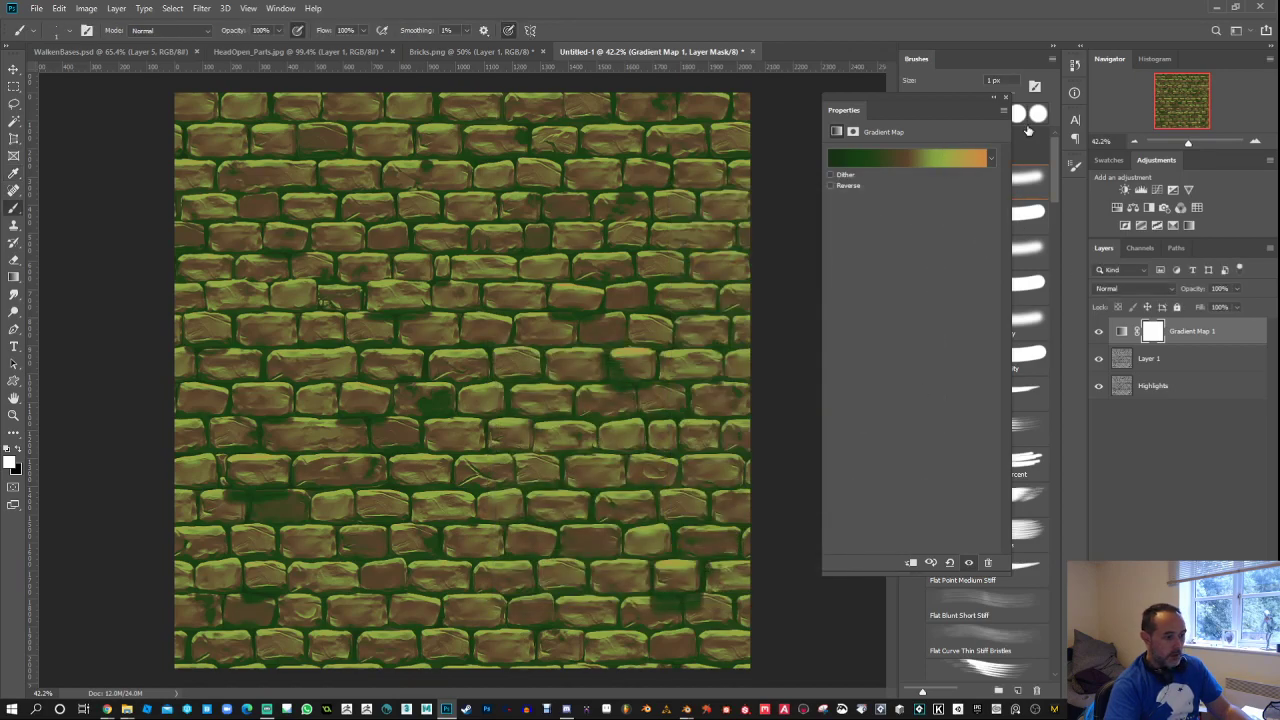
left_click(1005, 97)
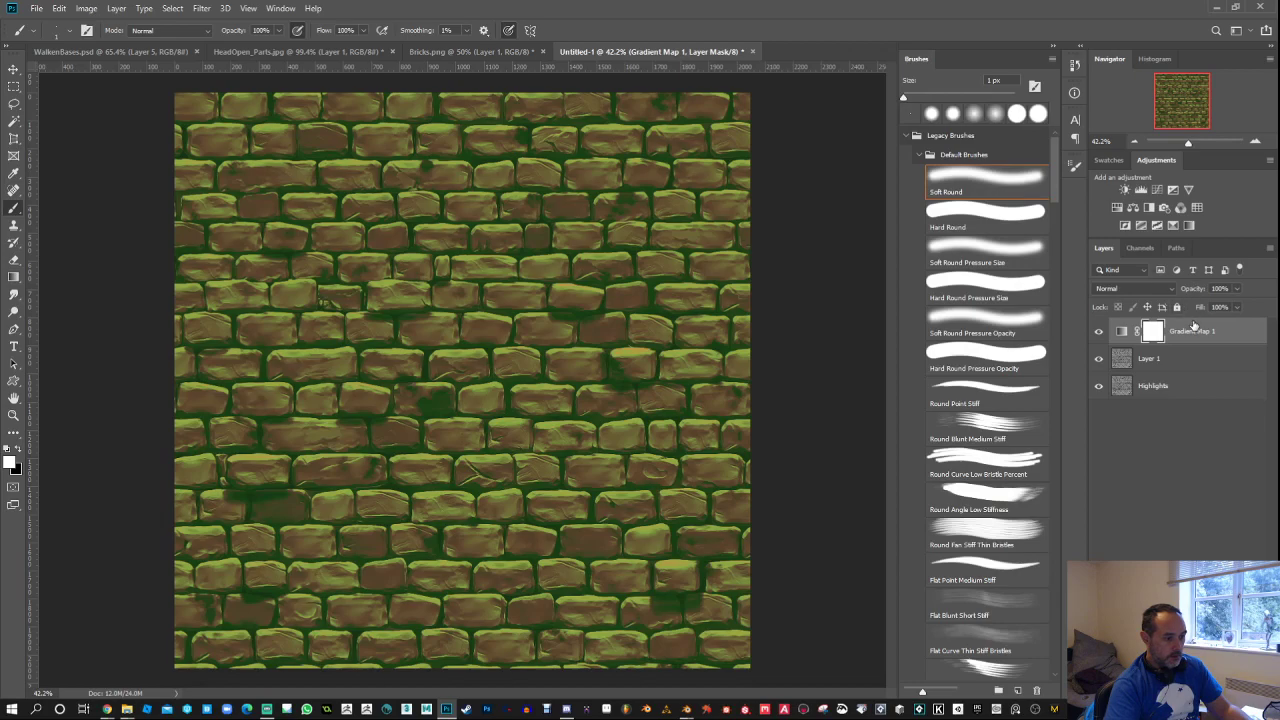
Step: Clip the Gradient Map adjustment to Layer 1 and lower its opacity to 0%
right_click(1183, 337)
left_click(1195, 337)
double_click(1122, 334)
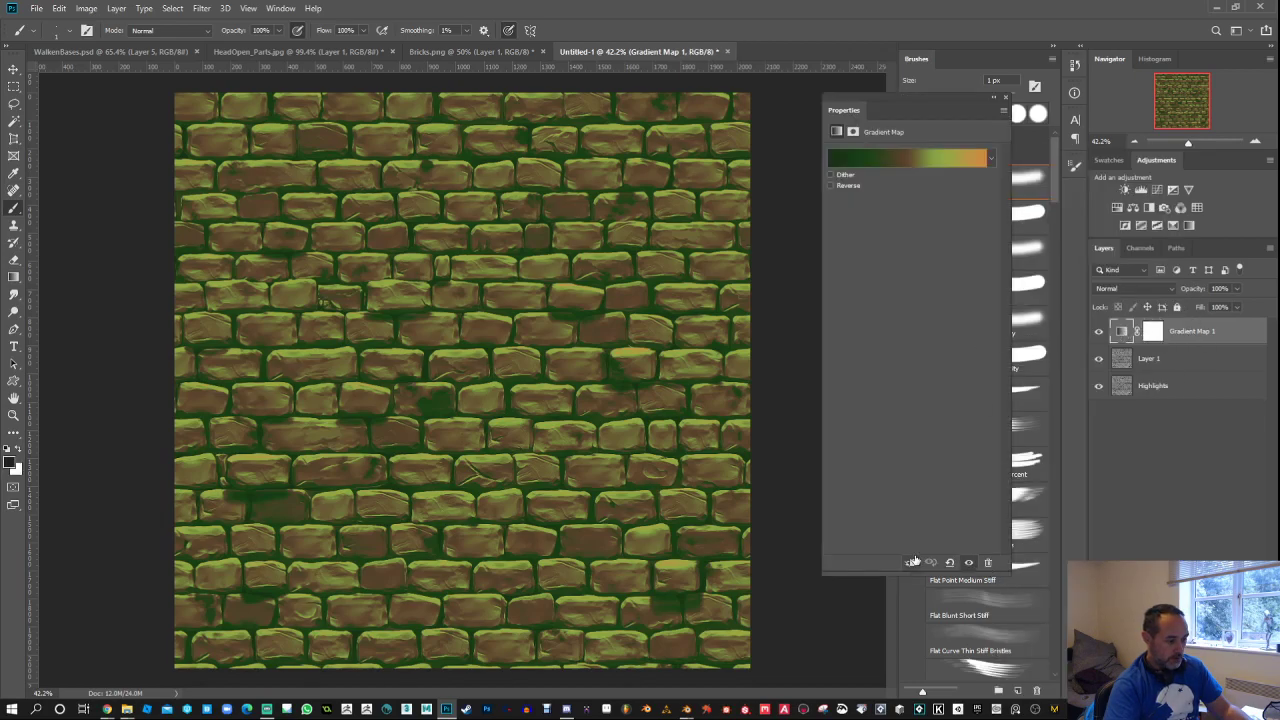
left_click(1006, 98)
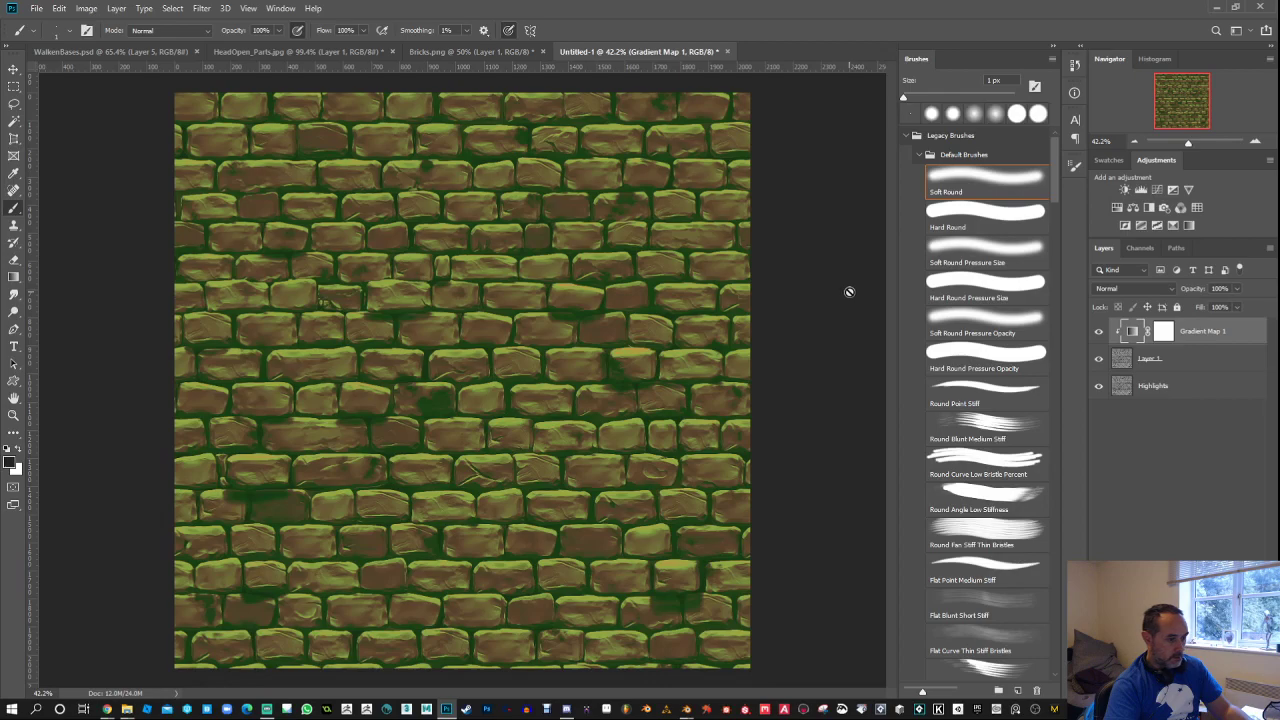
left_click_drag(1190, 289, 804, 297)
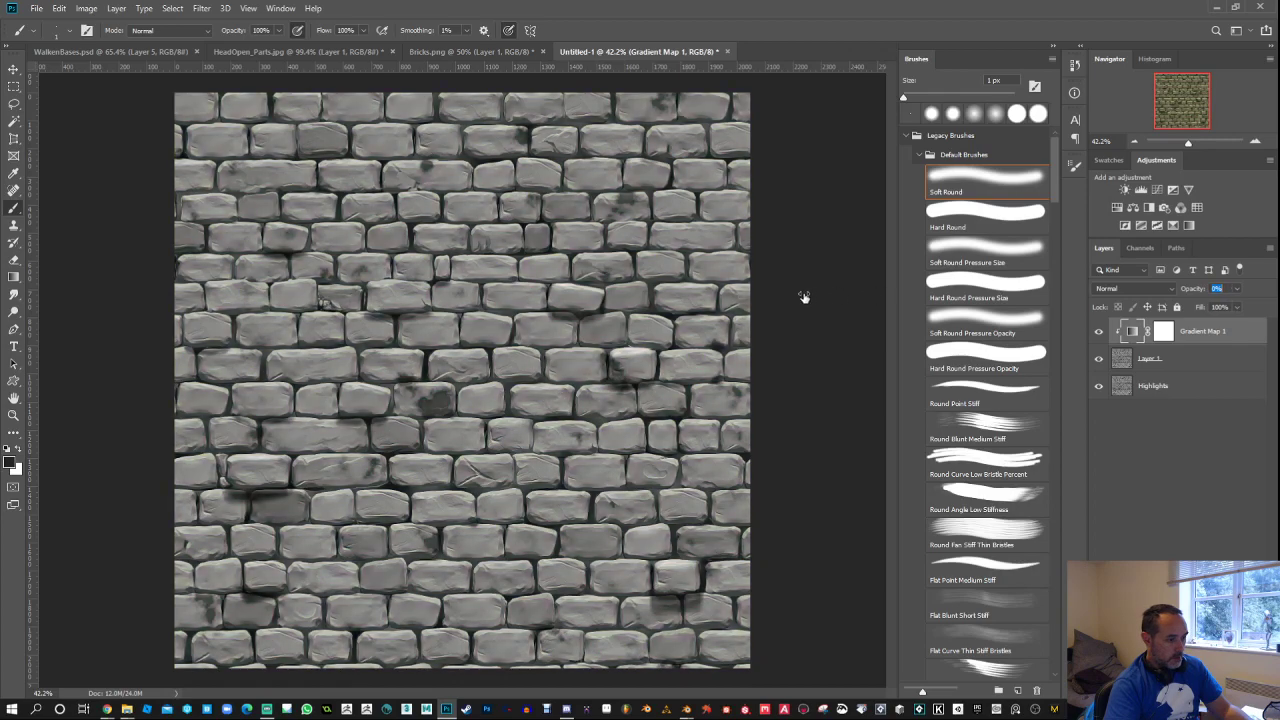
Step: Display the Gradient Map's layer mask on the canvas and fill it with the Clouds render filter
left_click(1164, 332)
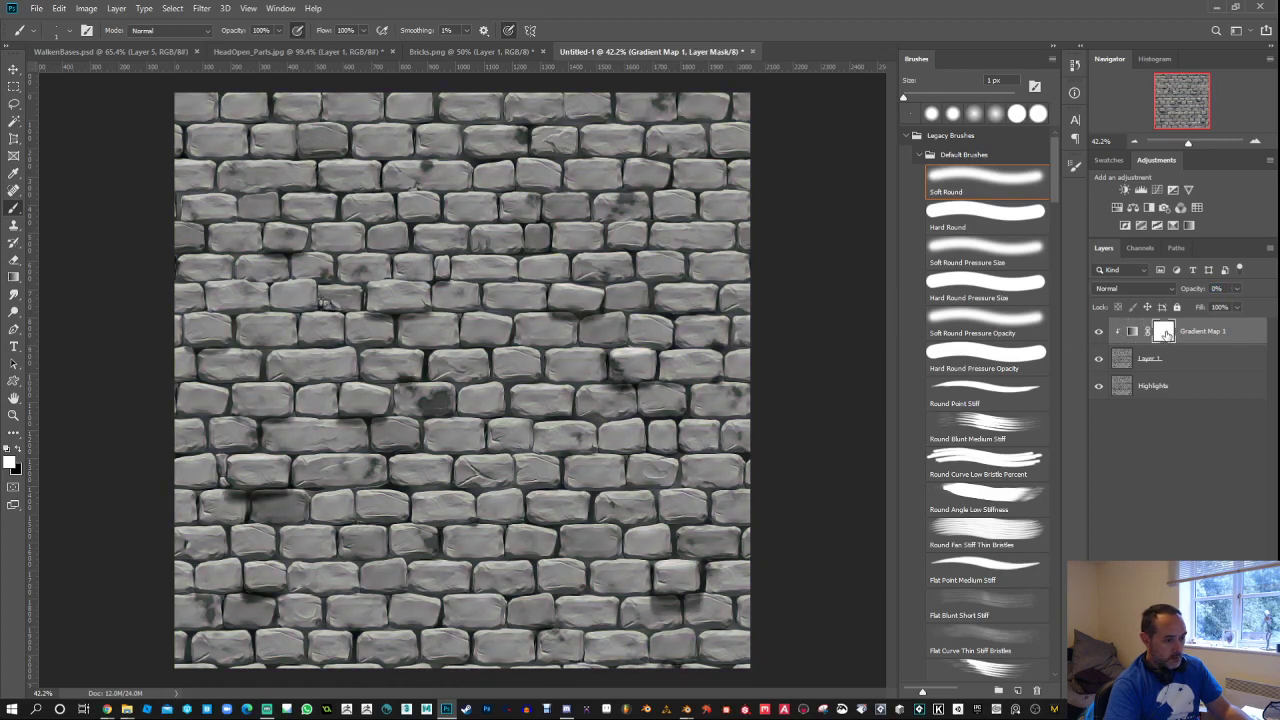
left_click(1164, 332, "alt")
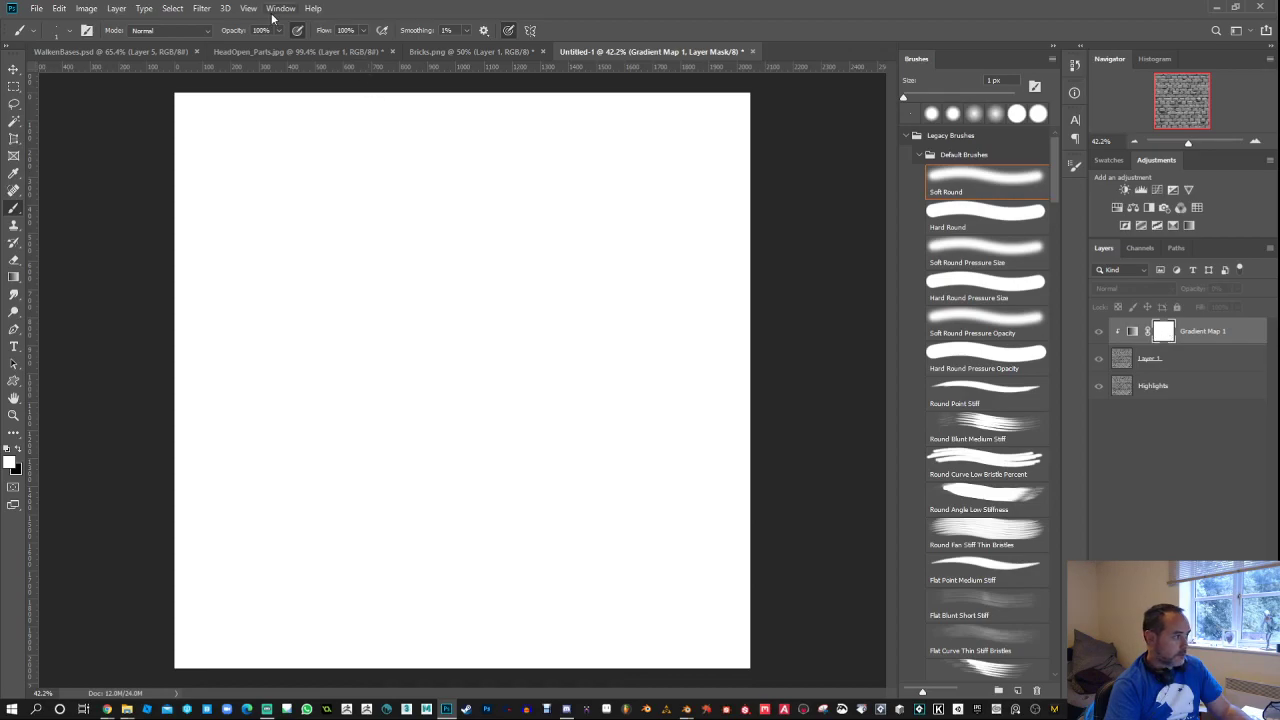
left_click(201, 9)
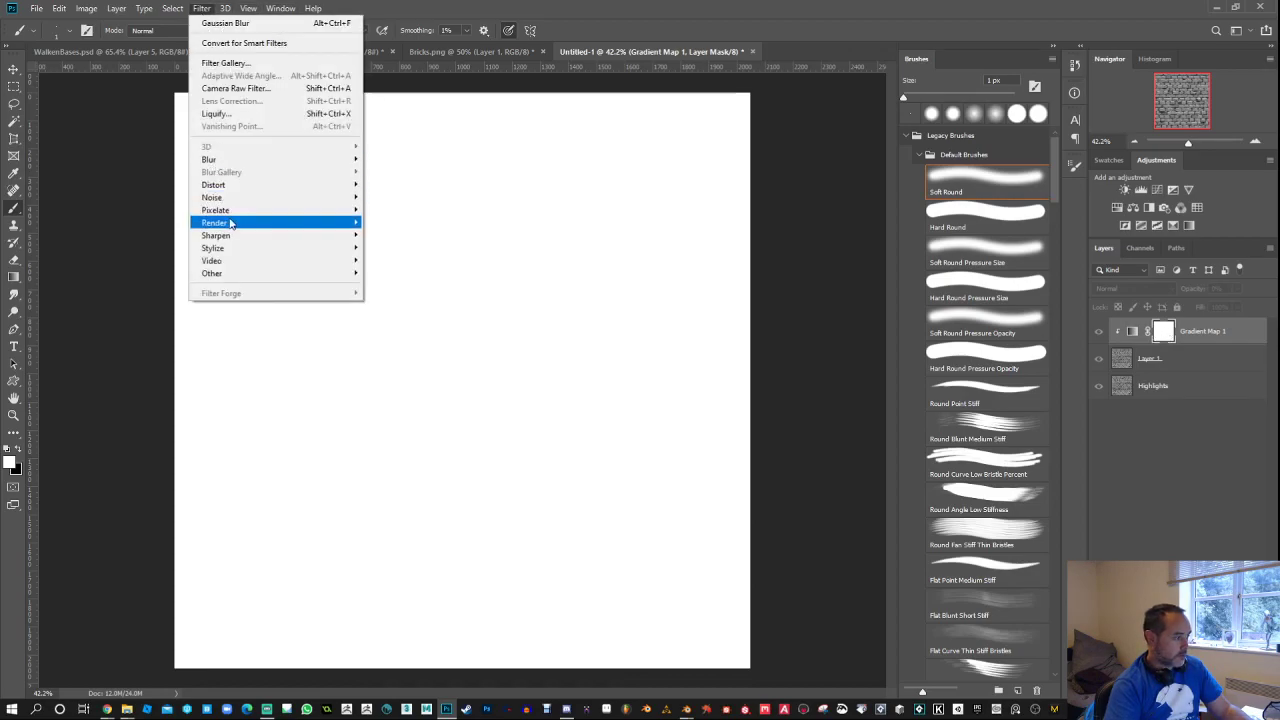
mouse_move(250, 222)
left_click(420, 267)
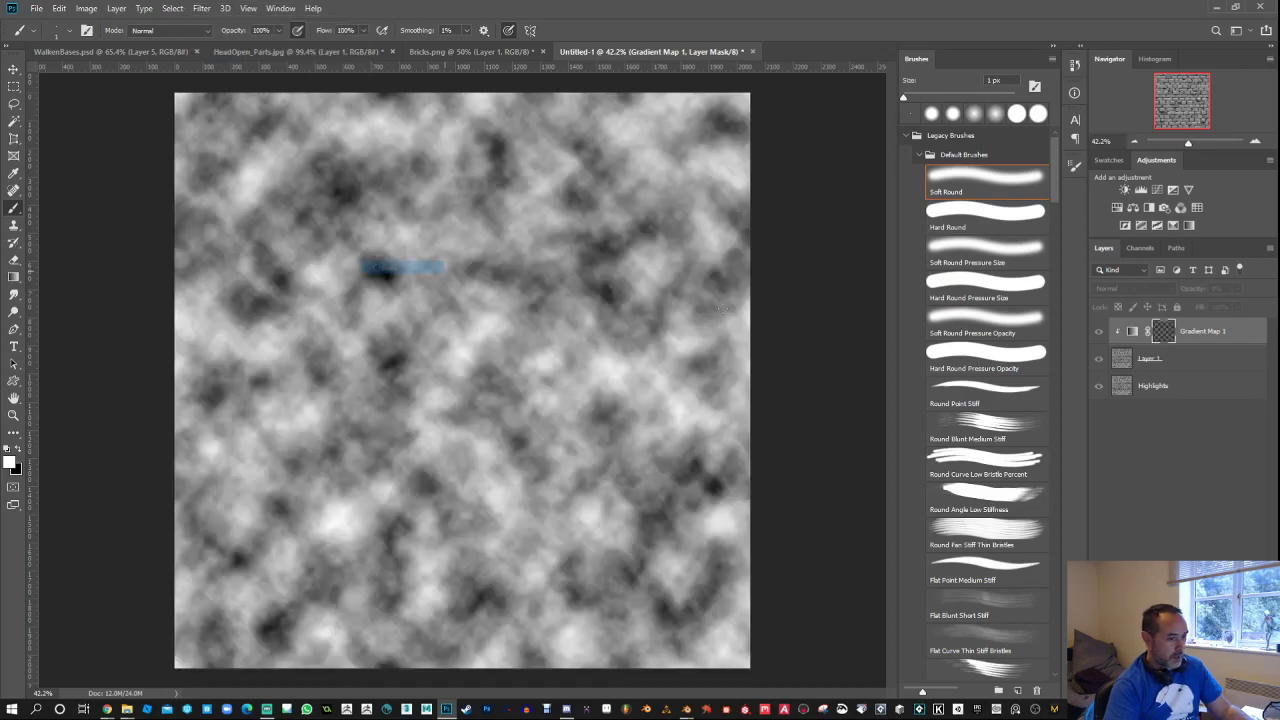
Step: Return to the normal image view, set the Gradient Map's opacity to 94% and reopen its gradient properties
left_click(1134, 338)
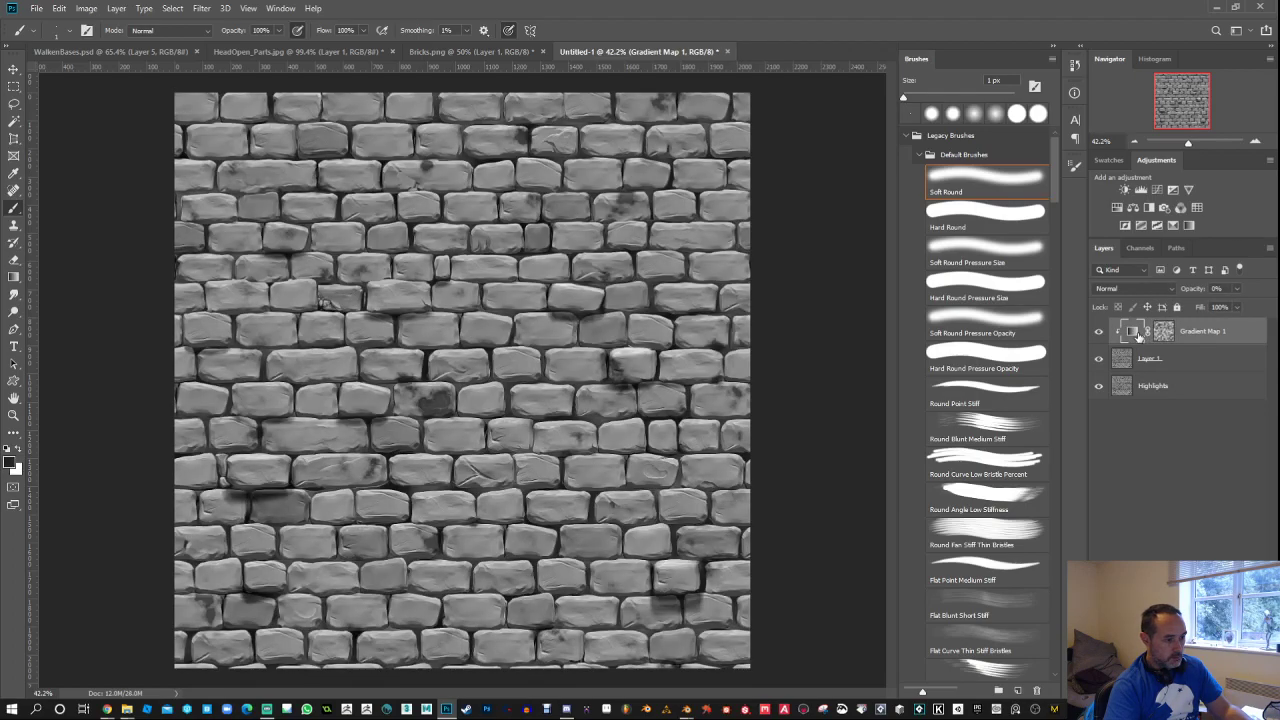
left_click_drag(1186, 291, 1270, 295)
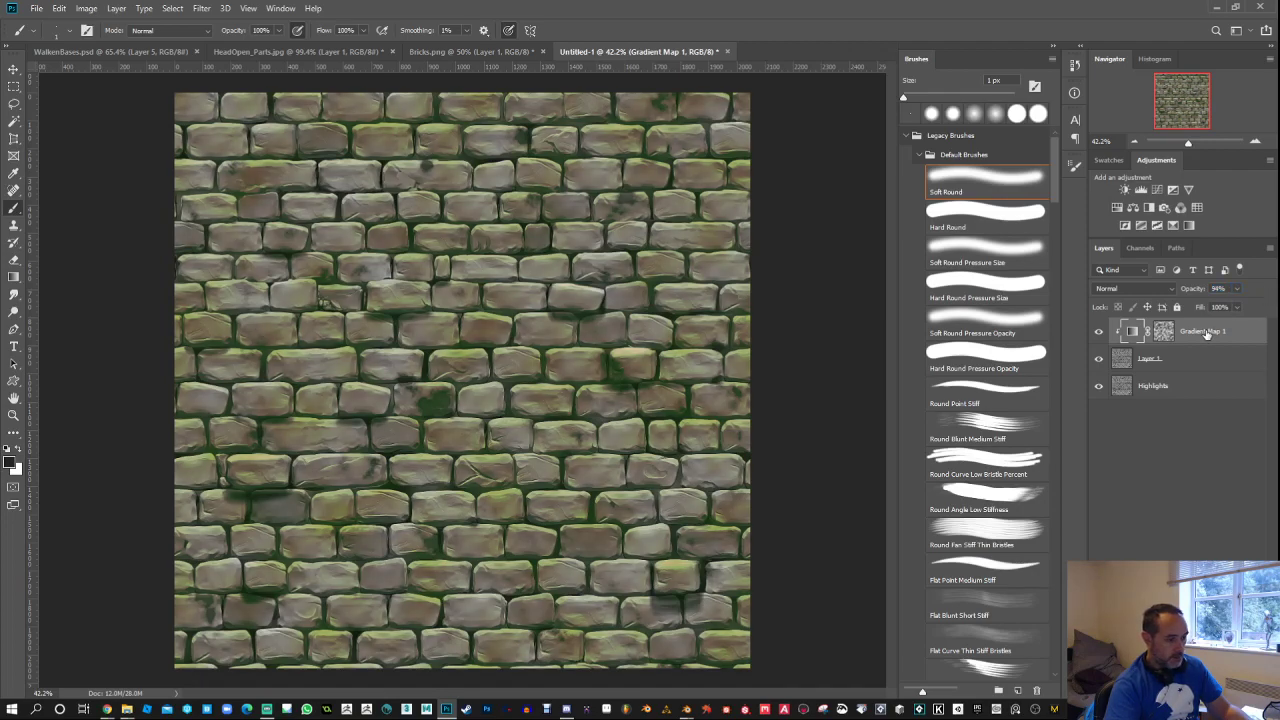
double_click(1136, 336)
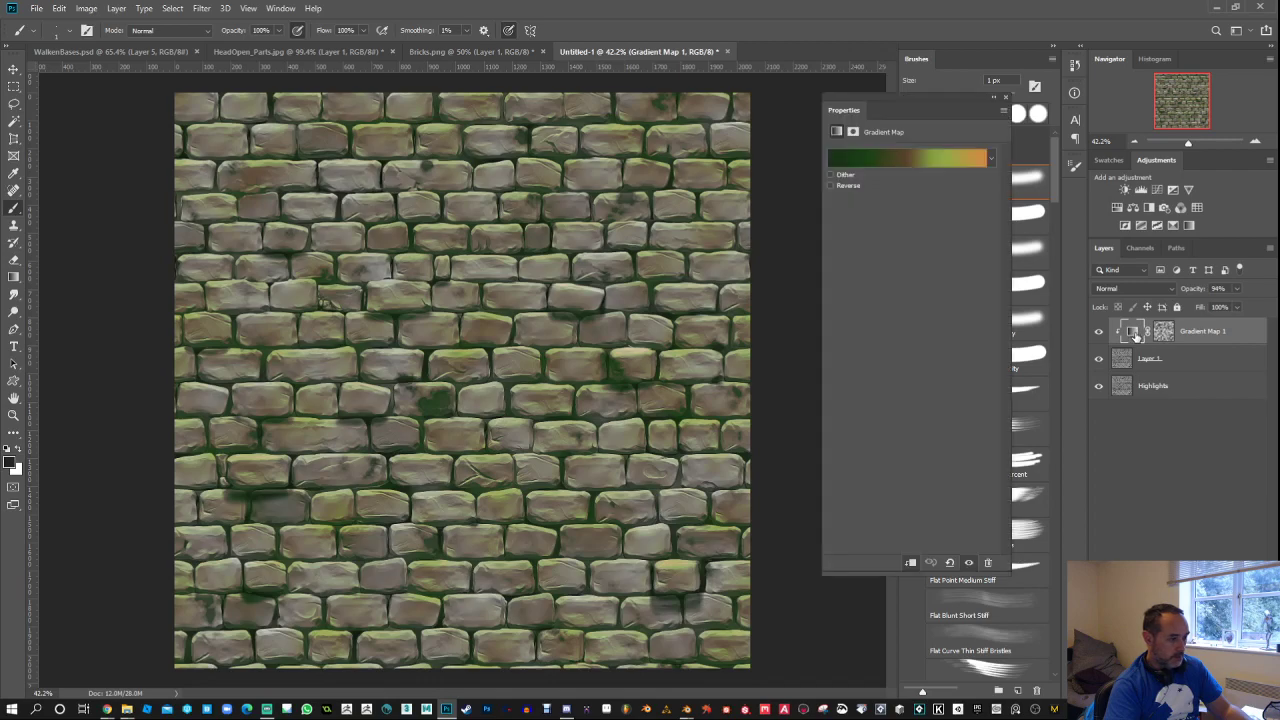
Step: Edit the Gradient Map's gradient and recolour the stop at 21% to a very dark green (122411)
left_click(860, 160)
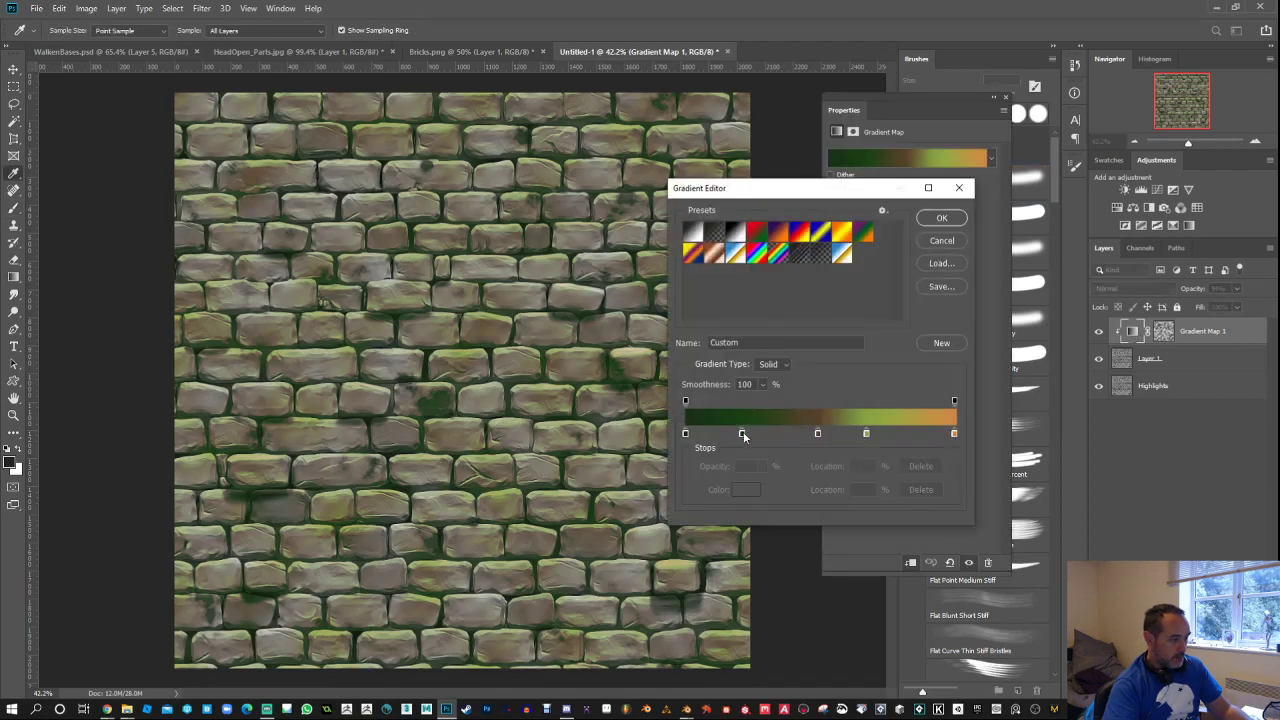
left_click(742, 433)
left_click(751, 490)
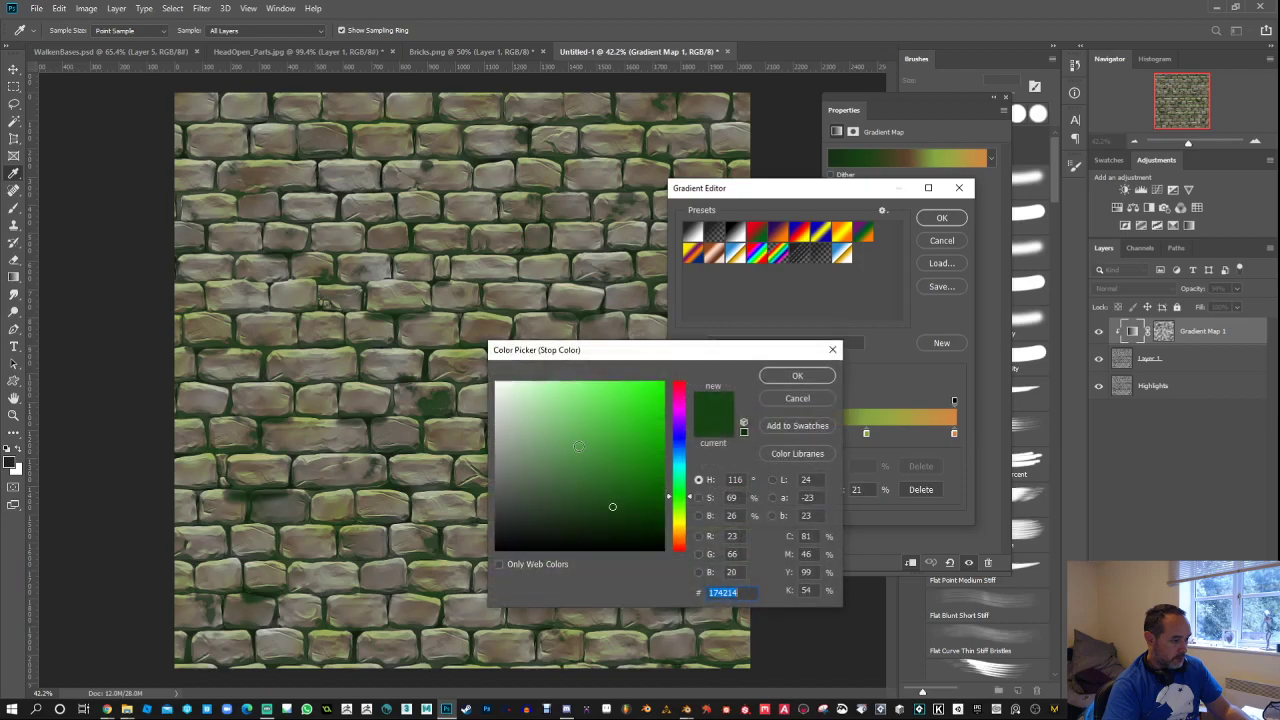
left_click(567, 537)
left_click_drag(590, 529, 582, 526)
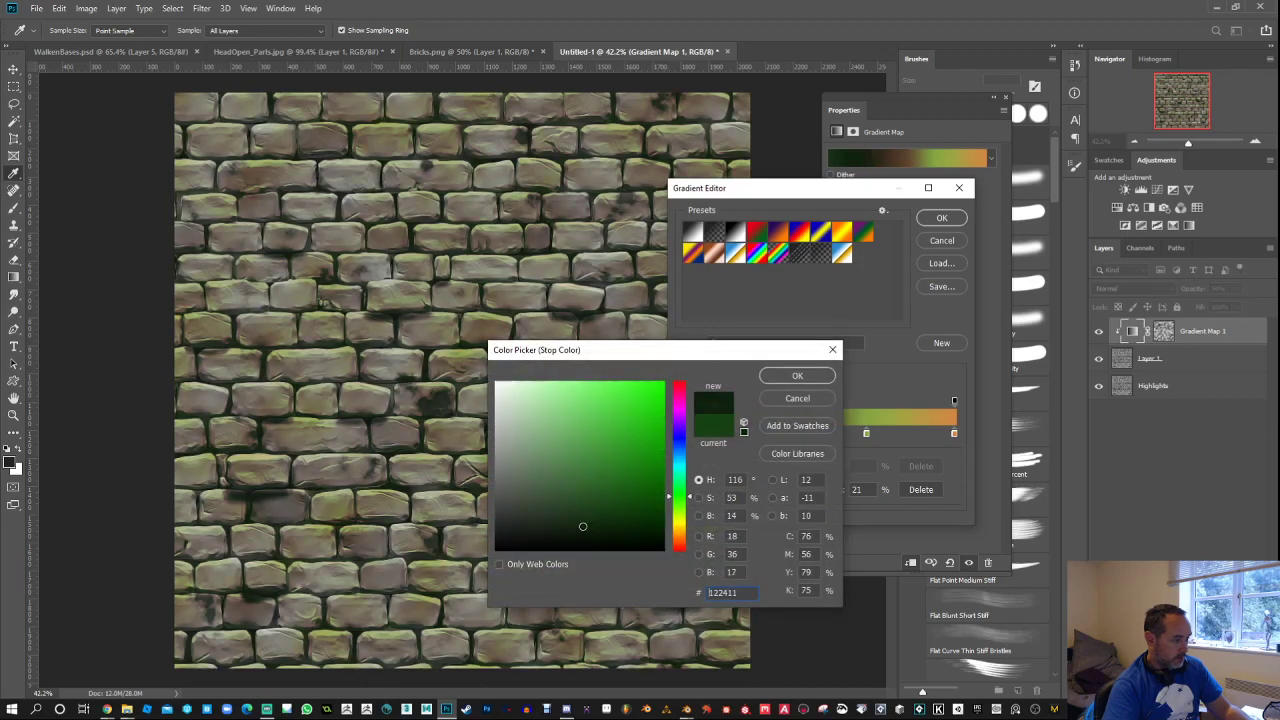
left_click(780, 379)
Step: Recolour the gradient stop at 67% to a muted teal green (7eae99) and accept the edited gradient
left_click(866, 434)
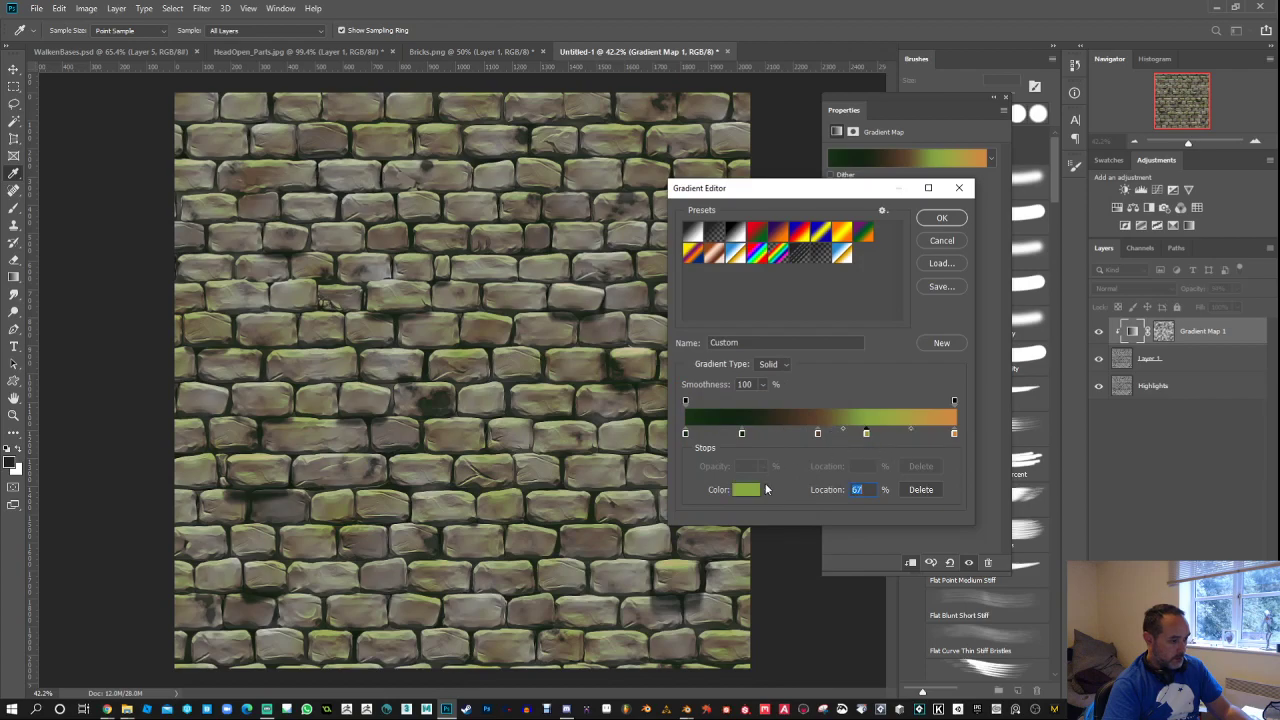
left_click(747, 490)
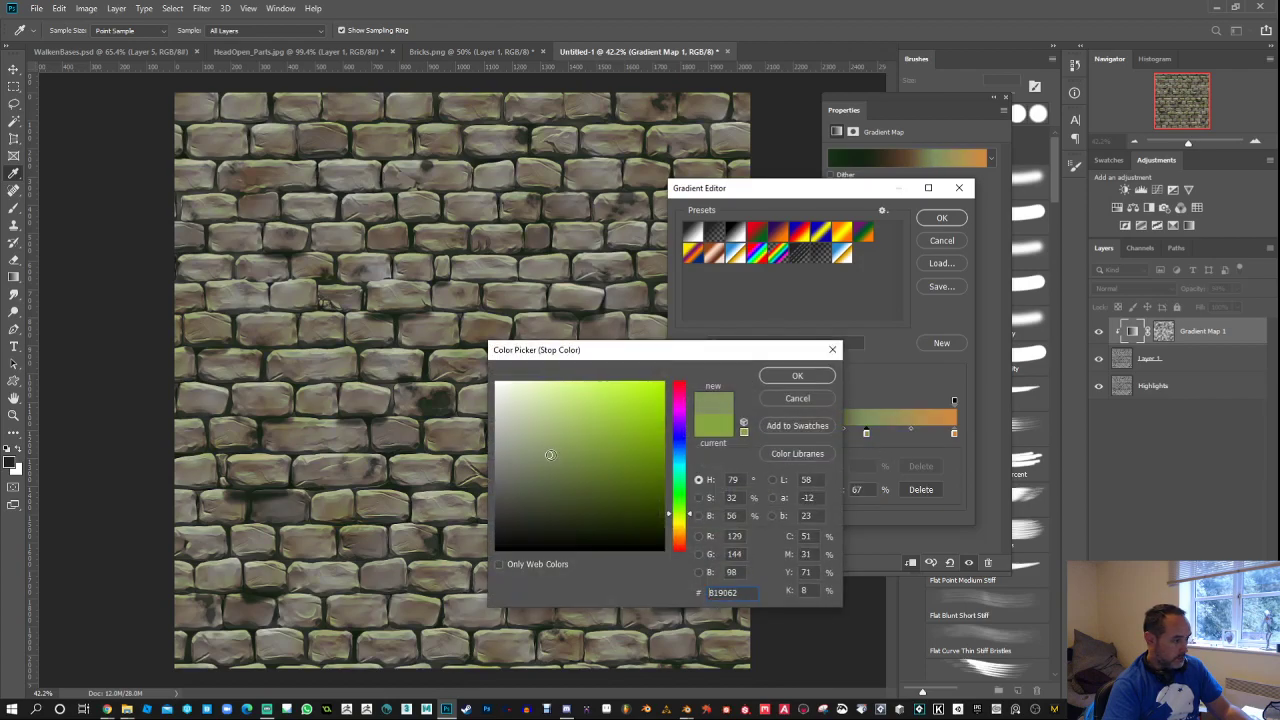
left_click_drag(549, 455, 535, 447)
left_click_drag(689, 504, 687, 481)
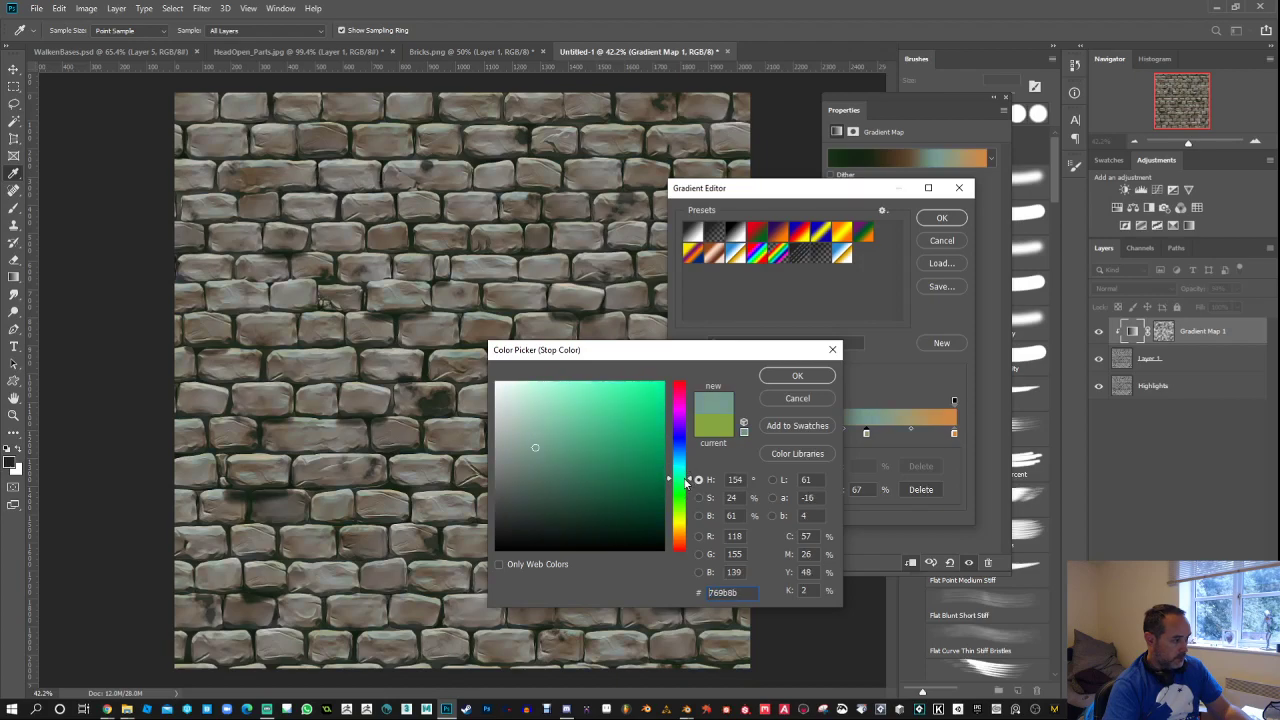
left_click_drag(526, 425, 538, 449)
left_click(794, 377)
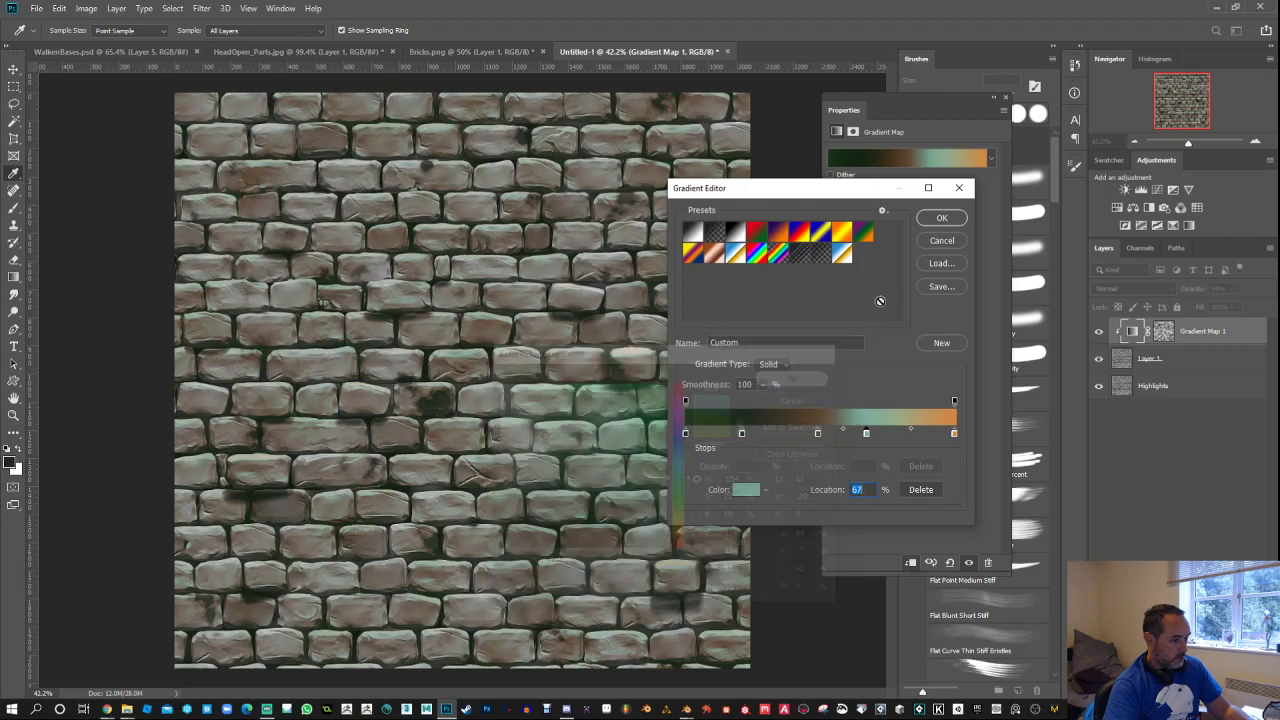
left_click(929, 221)
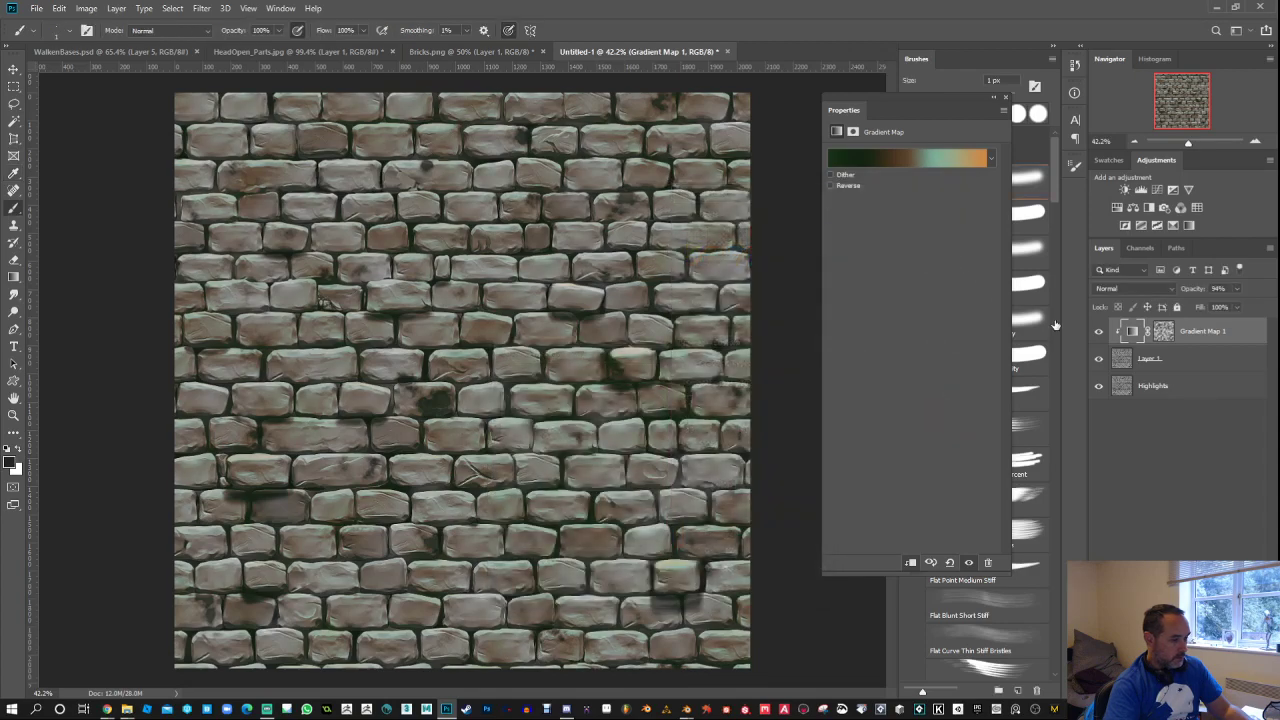
Step: Group the Gradient Map adjustment with Layer 1 and lower the group's opacity to 76%
left_click(1005, 96)
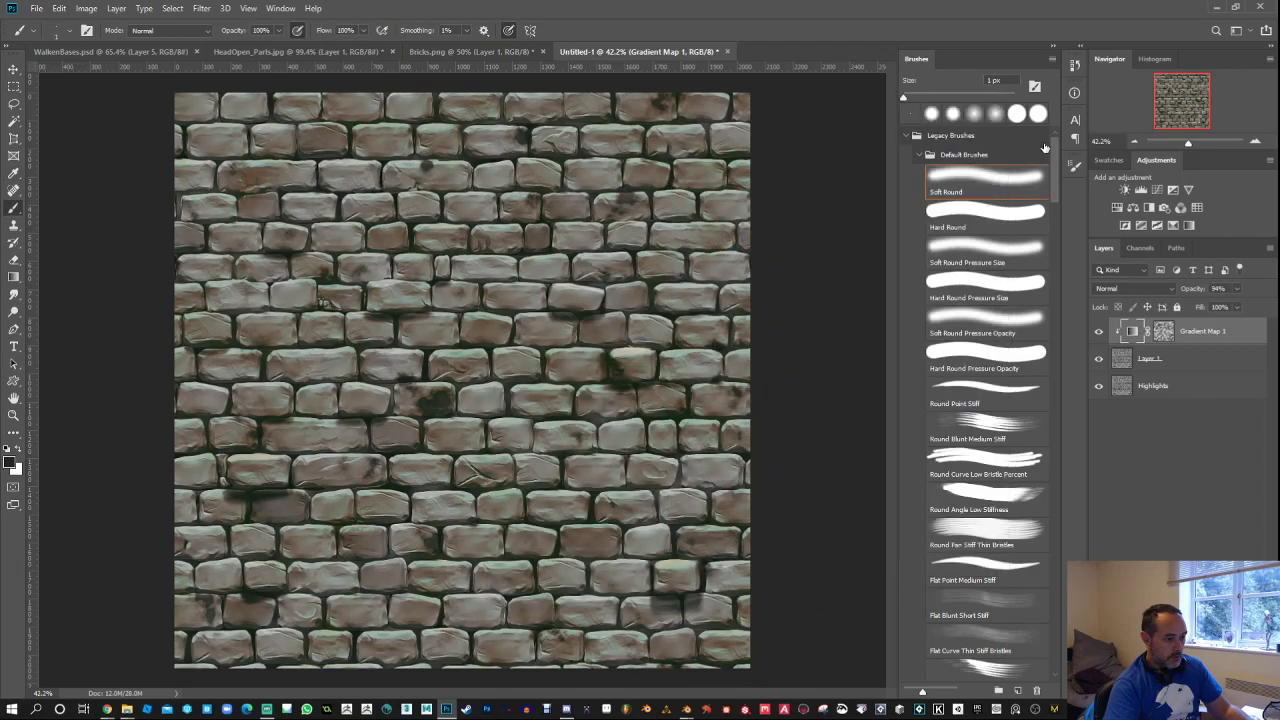
left_click(1187, 364, "shift")
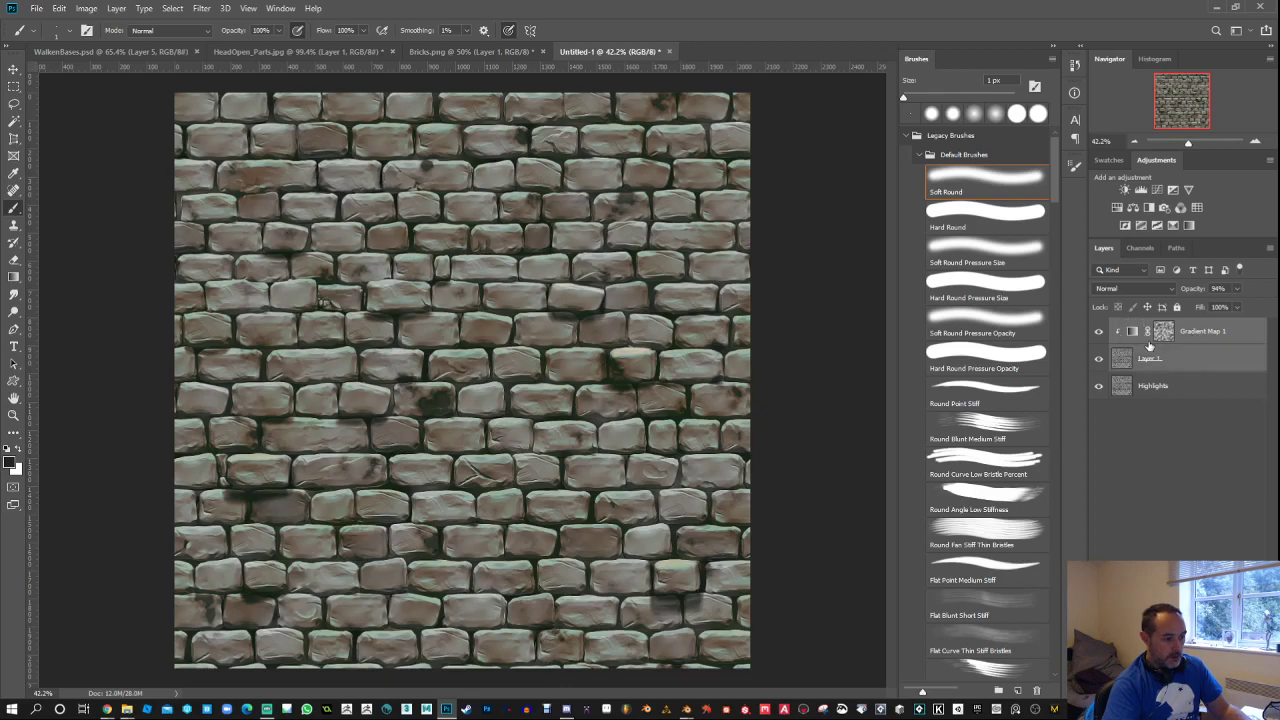
left_click_drag(1192, 354, 1205, 688)
key("ctrl+g")
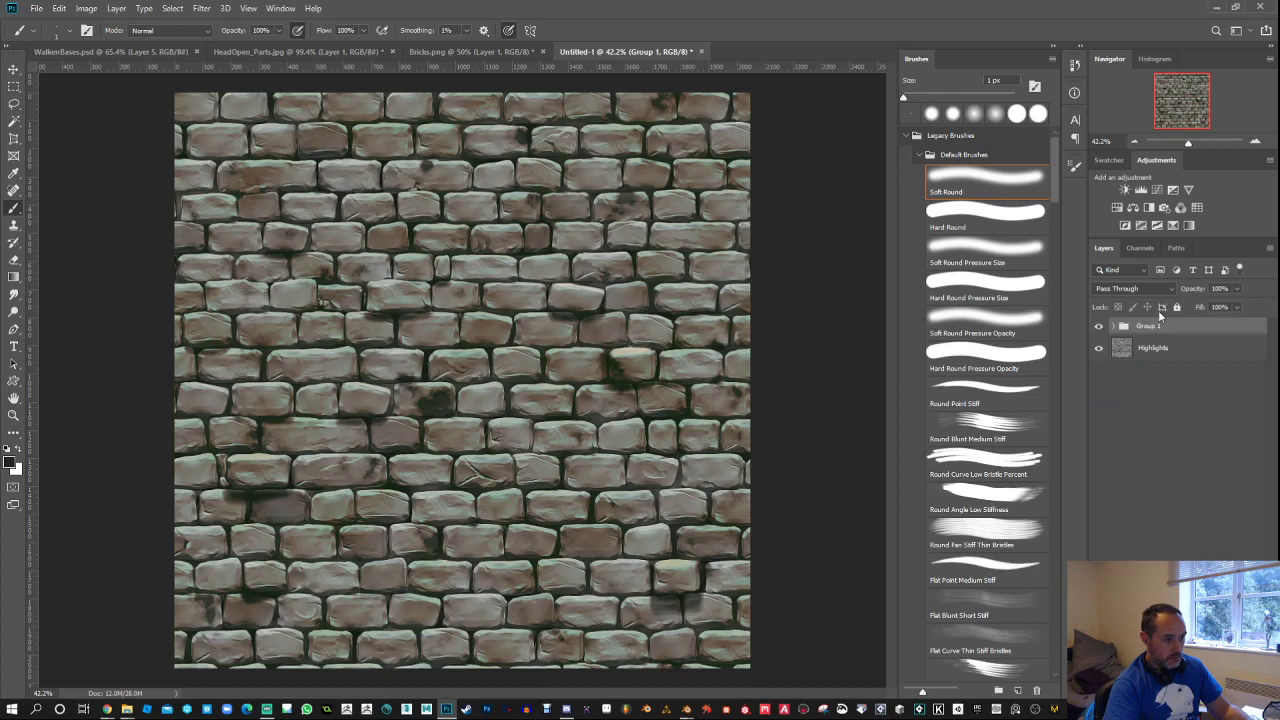
left_click_drag(1197, 294, 958, 294)
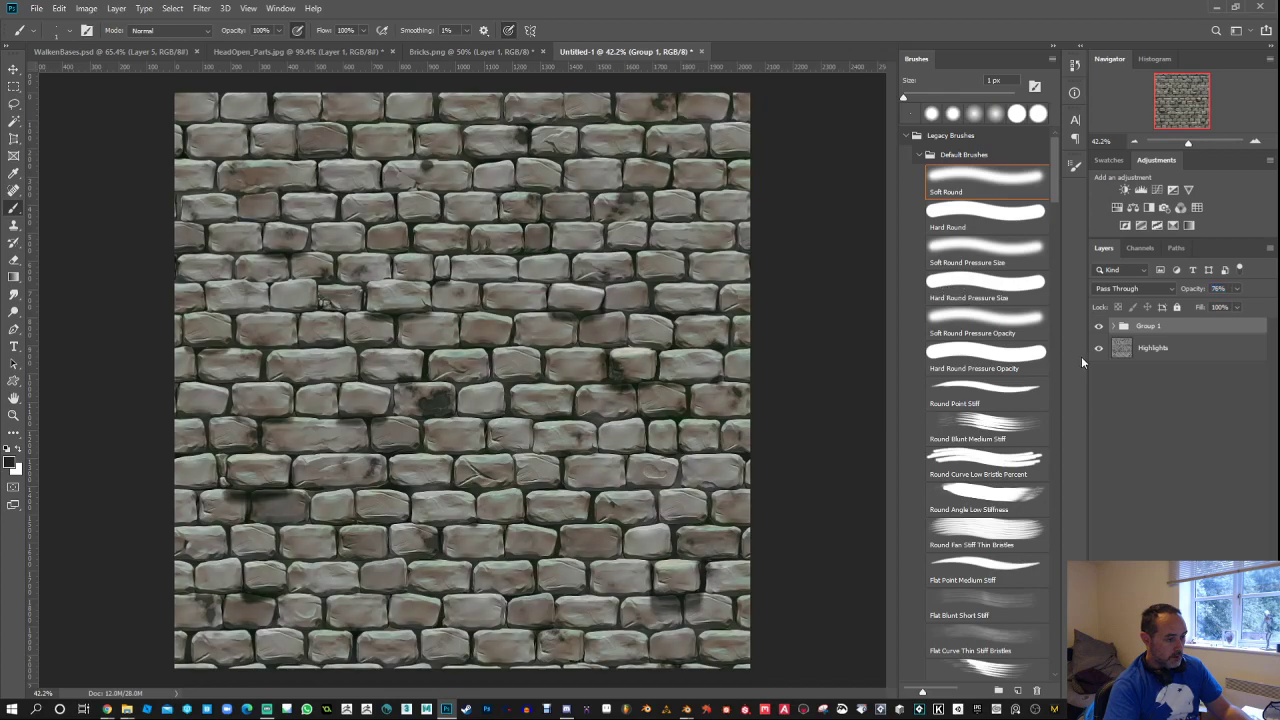
Step: Duplicate Group 1 and refill the layer mask of the copy's Gradient Map with a new Clouds render
left_click_drag(1148, 328, 1154, 358)
key("ctrl+j")
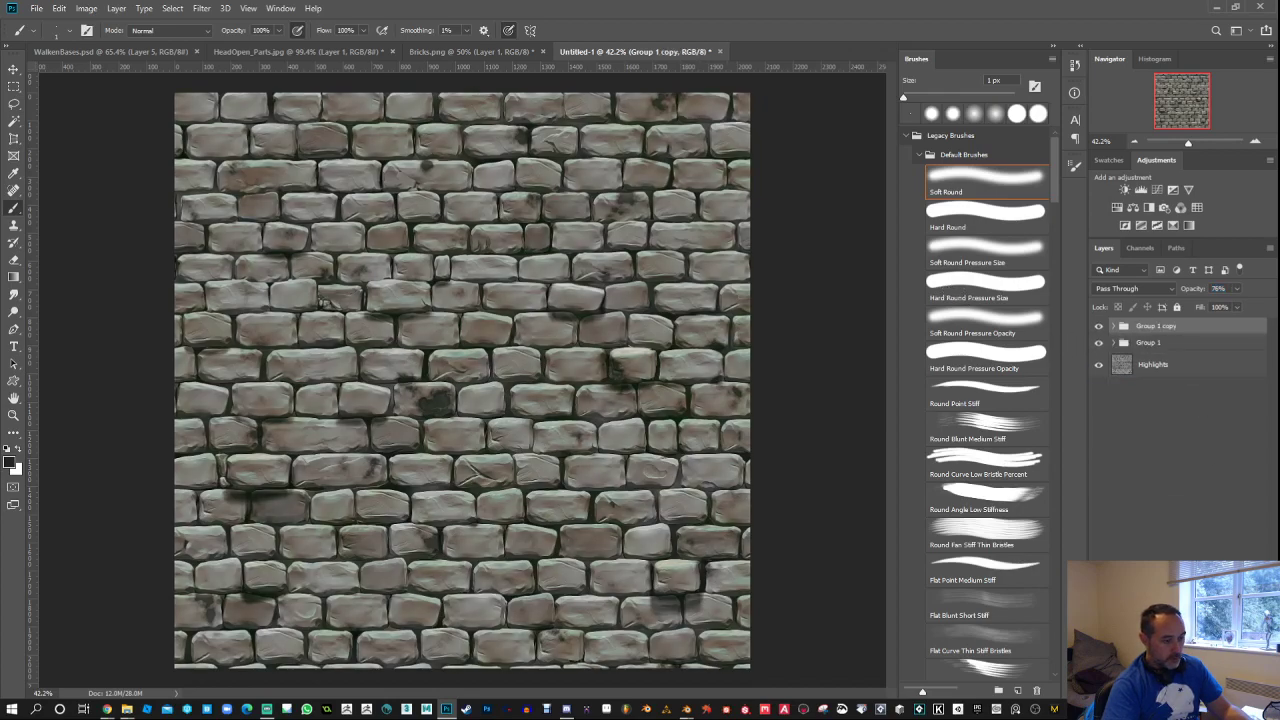
left_click(1113, 327)
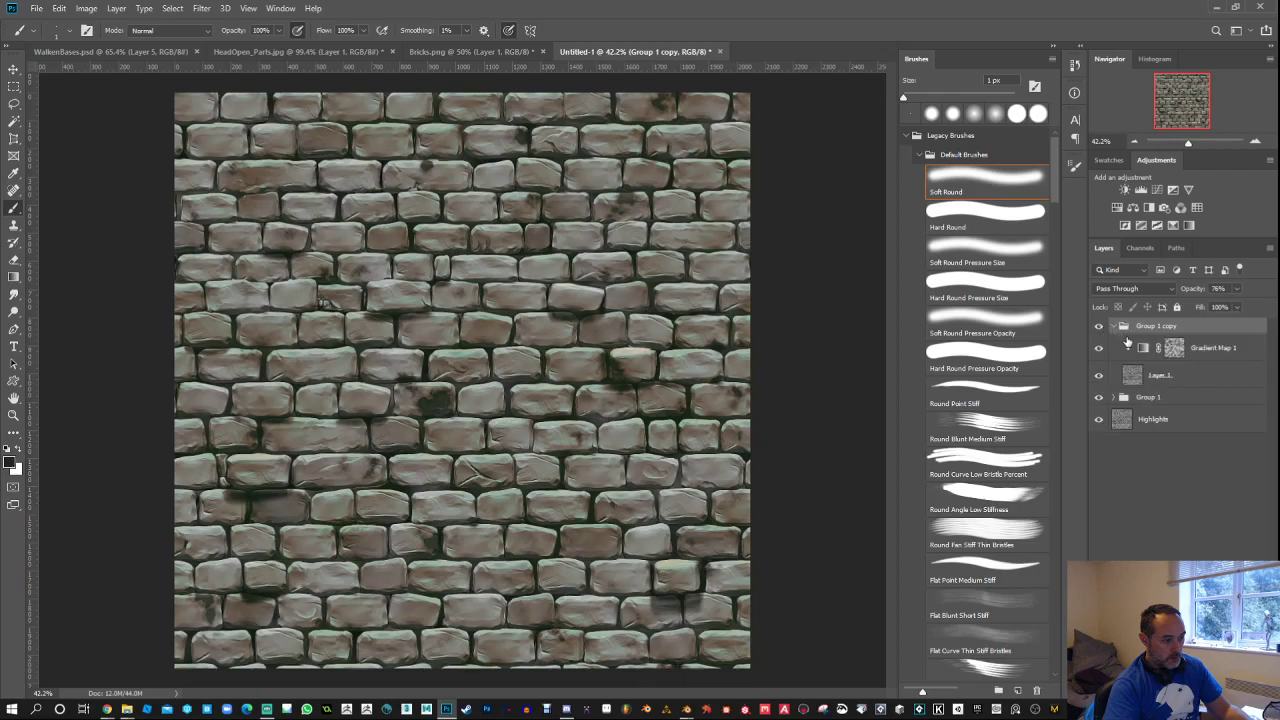
left_click(1174, 347)
left_click(1174, 347, "alt")
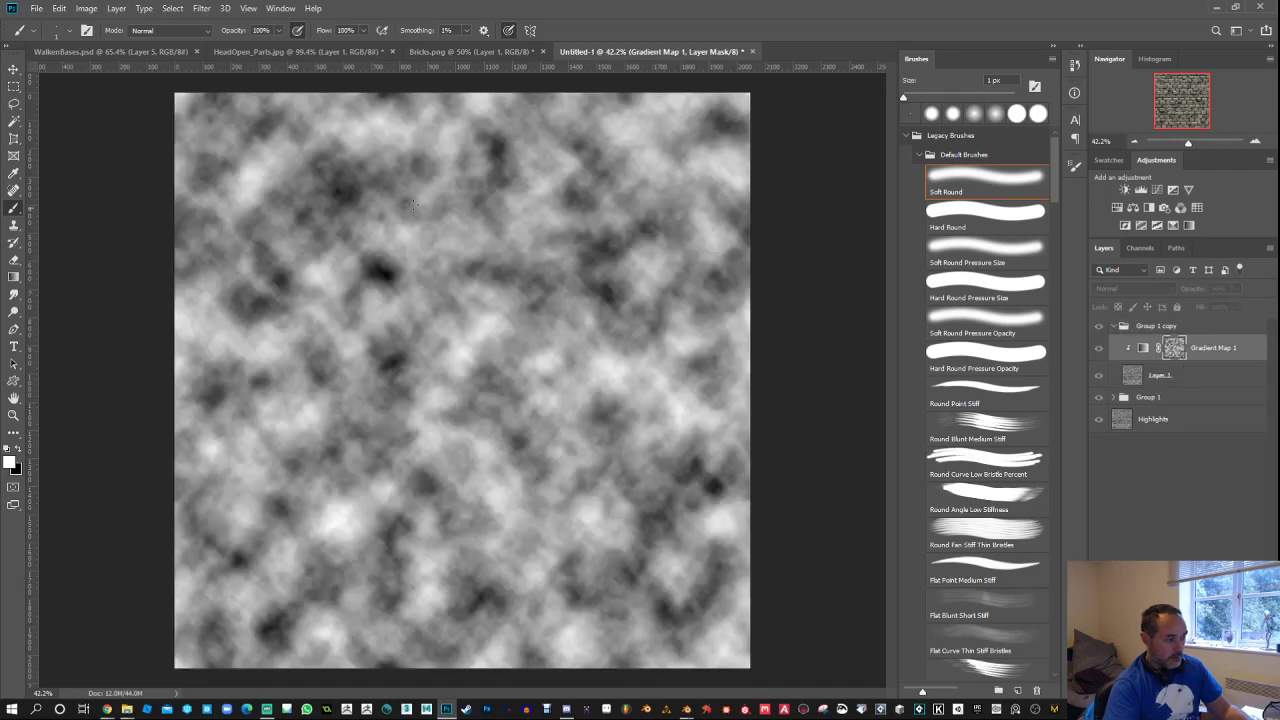
left_click(201, 8)
left_click(226, 19)
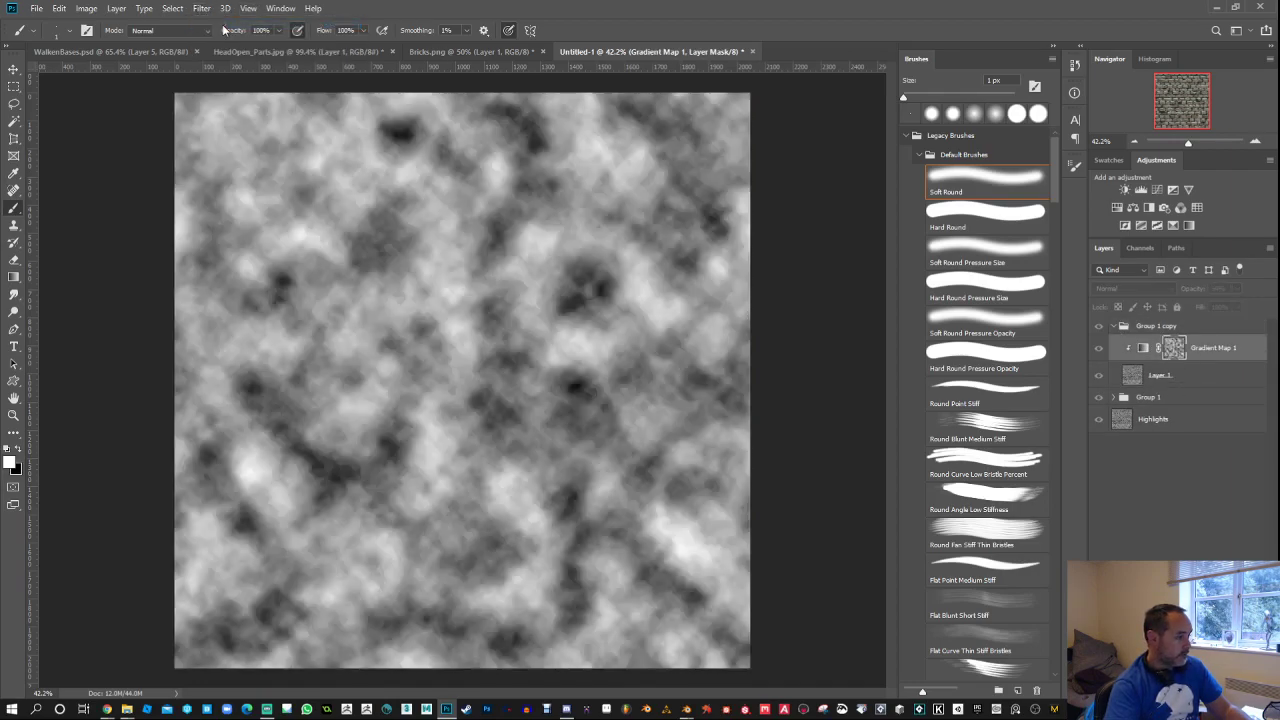
left_click(1140, 377)
Step: Edit the gradient of the copied group's Gradient Map and recolour its 0% stop to dark warm grey (3b3835)
left_click(1143, 347)
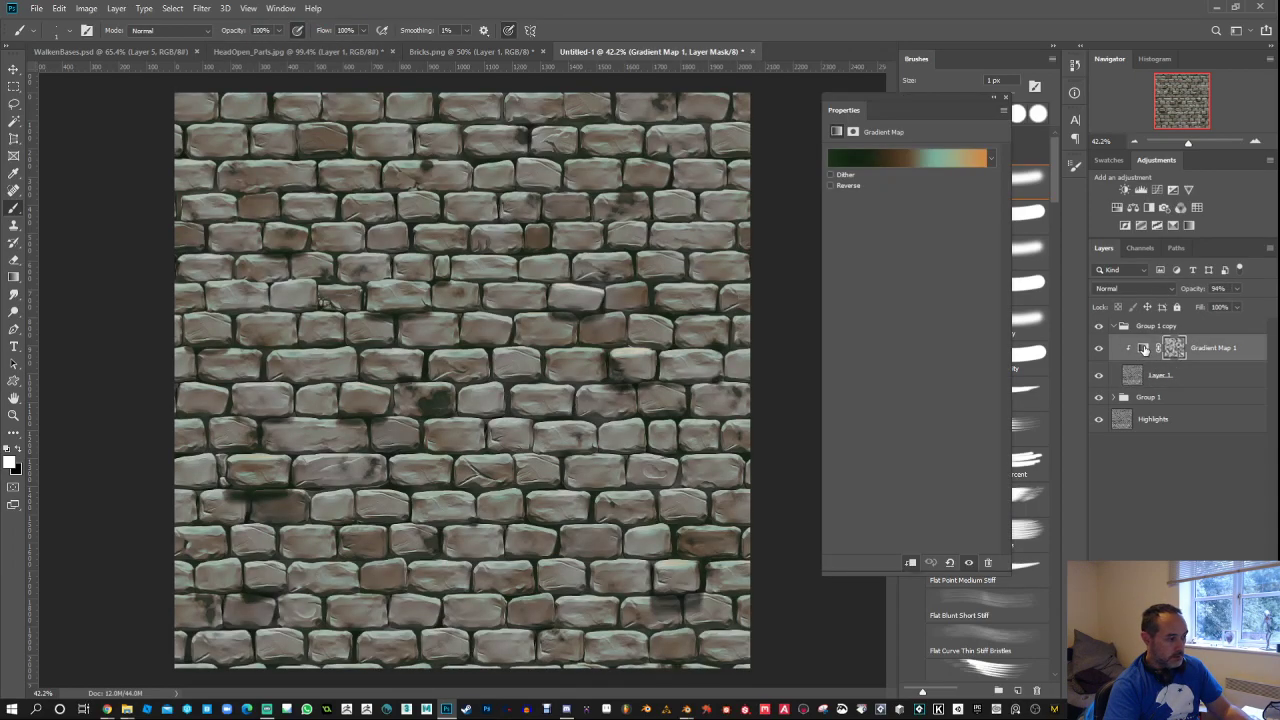
left_click(895, 155)
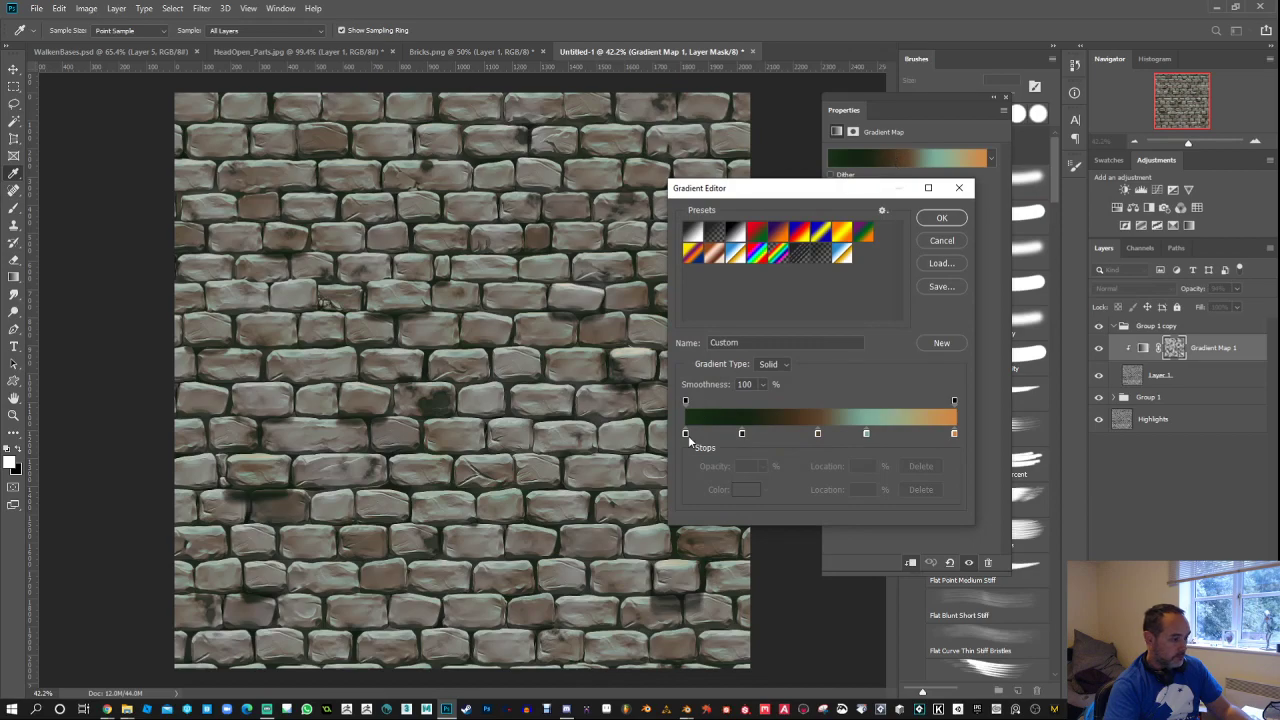
left_click(686, 433)
left_click(745, 489)
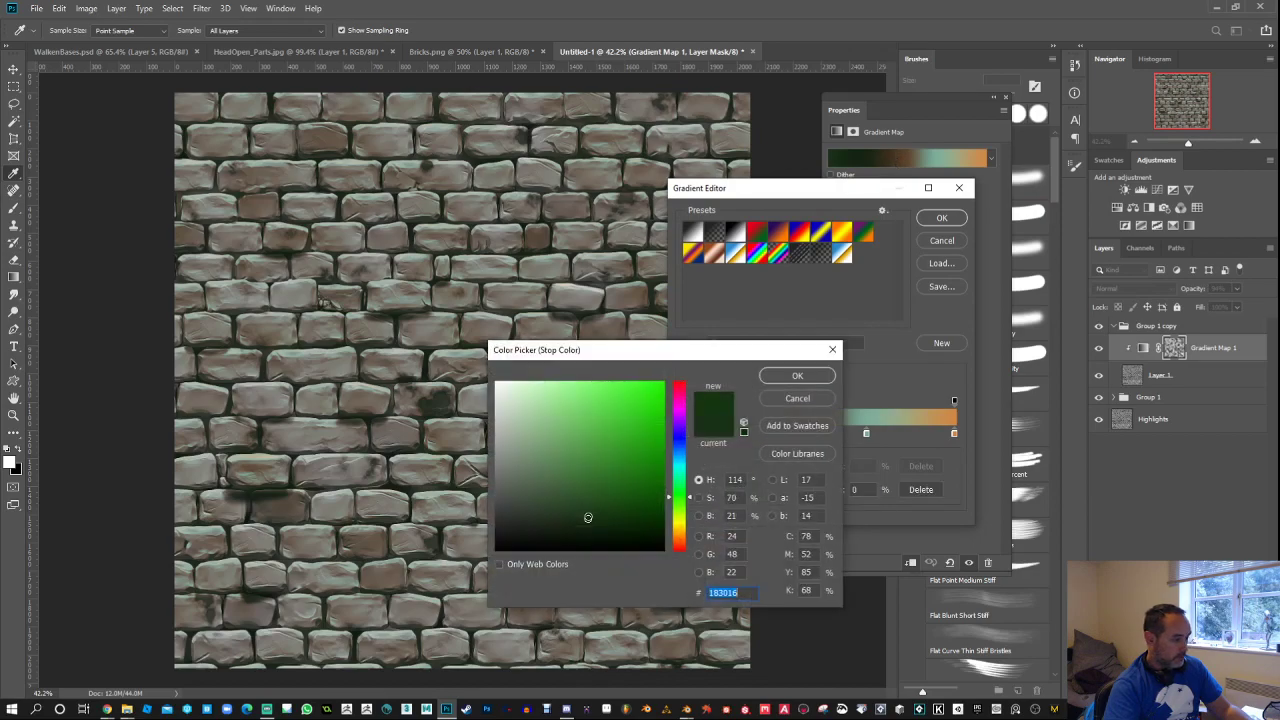
left_click(511, 512)
left_click_drag(677, 534, 684, 543)
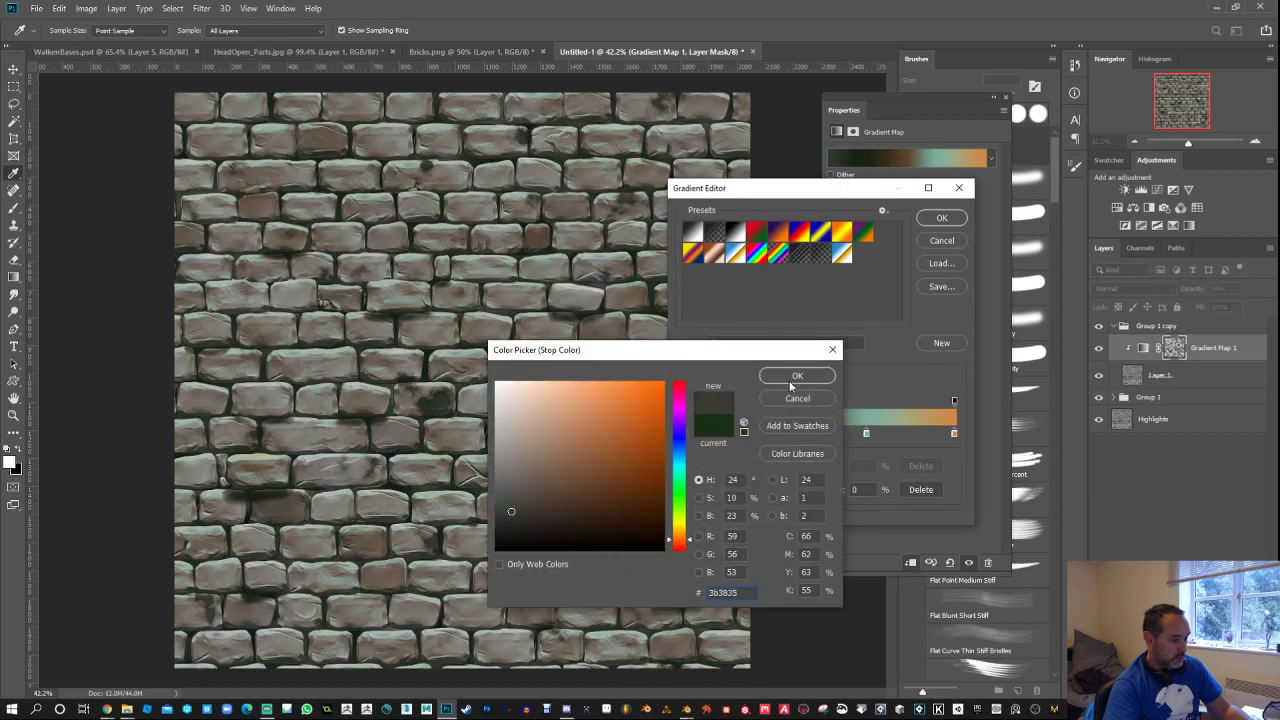
left_click(797, 376)
Step: Recolour the copied gradient's stop at 21% to dark navy blue (1c293b)
left_click(741, 436)
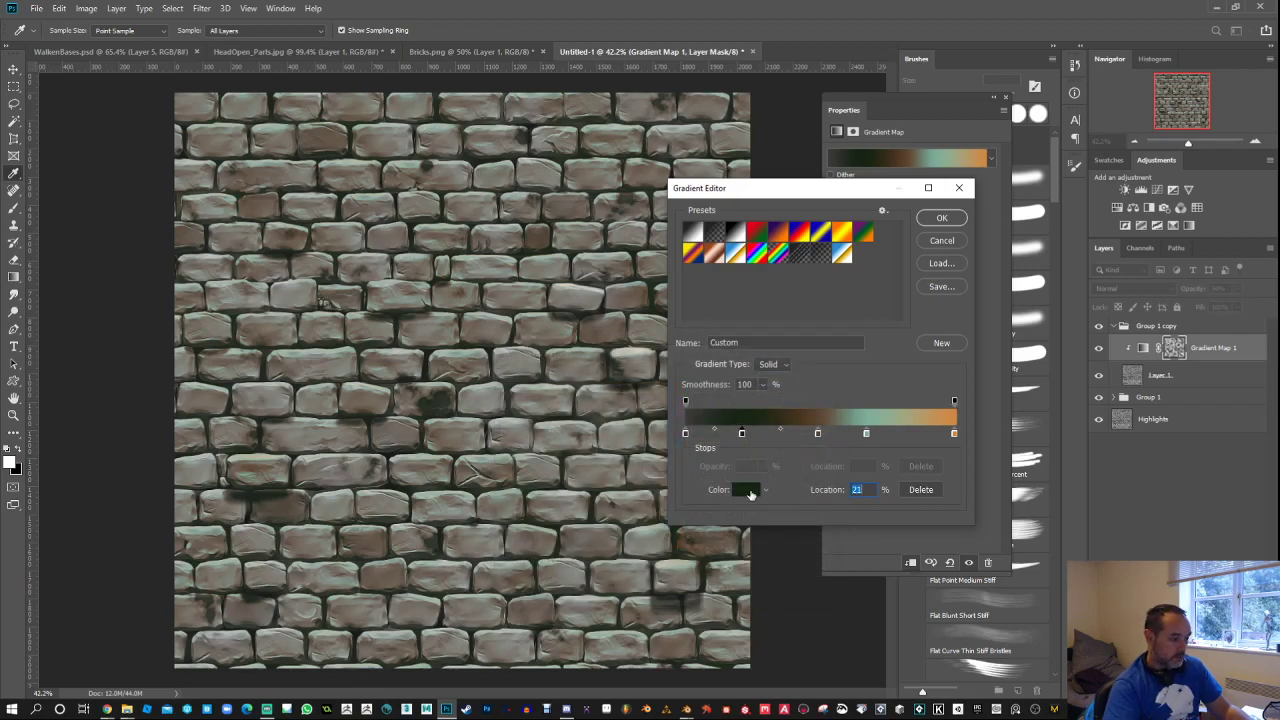
left_click(749, 491)
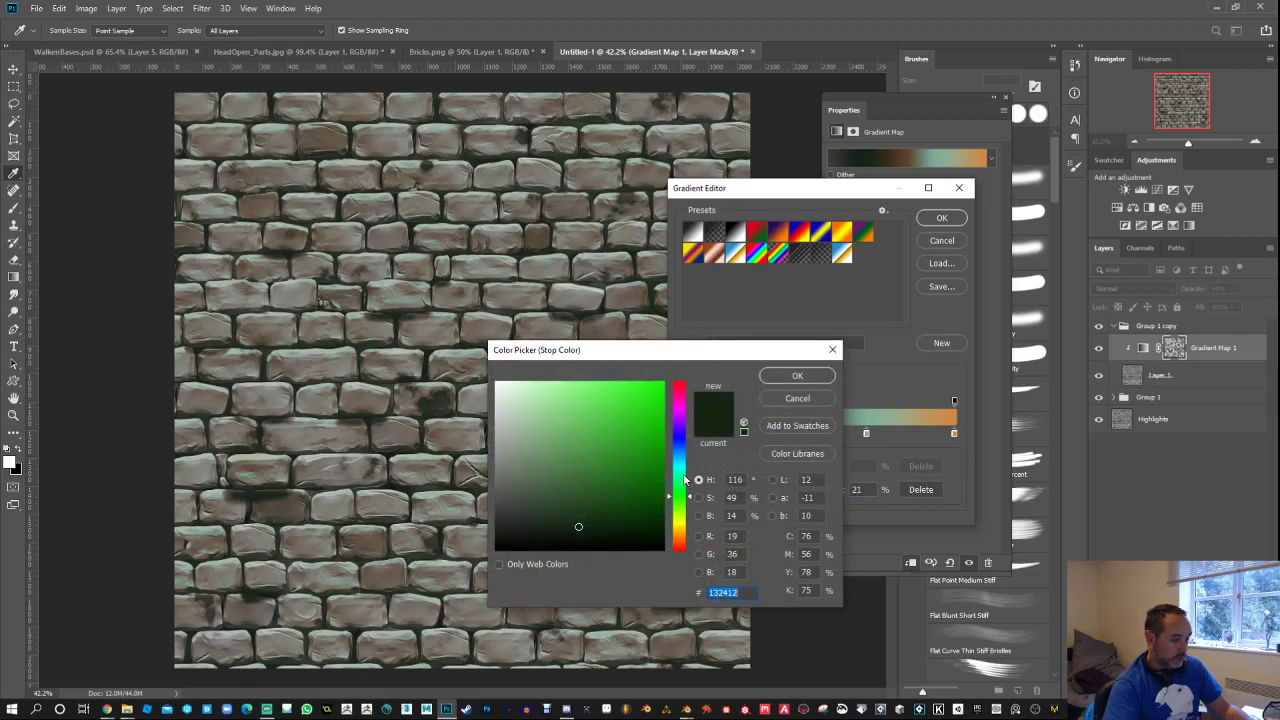
left_click_drag(686, 481, 686, 448)
mouse_move(590, 505)
left_mouse_down()
mouse_move(571, 500)
mouse_move(580, 514)
left_mouse_up()
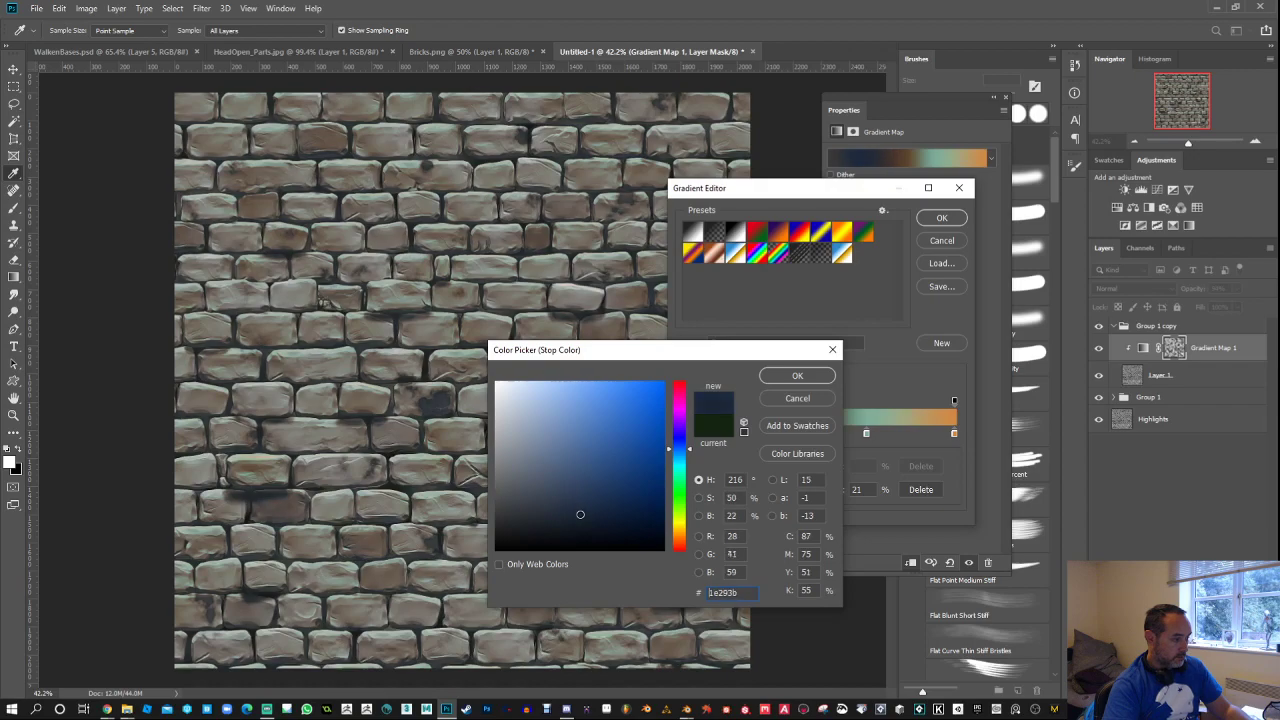
left_click(797, 376)
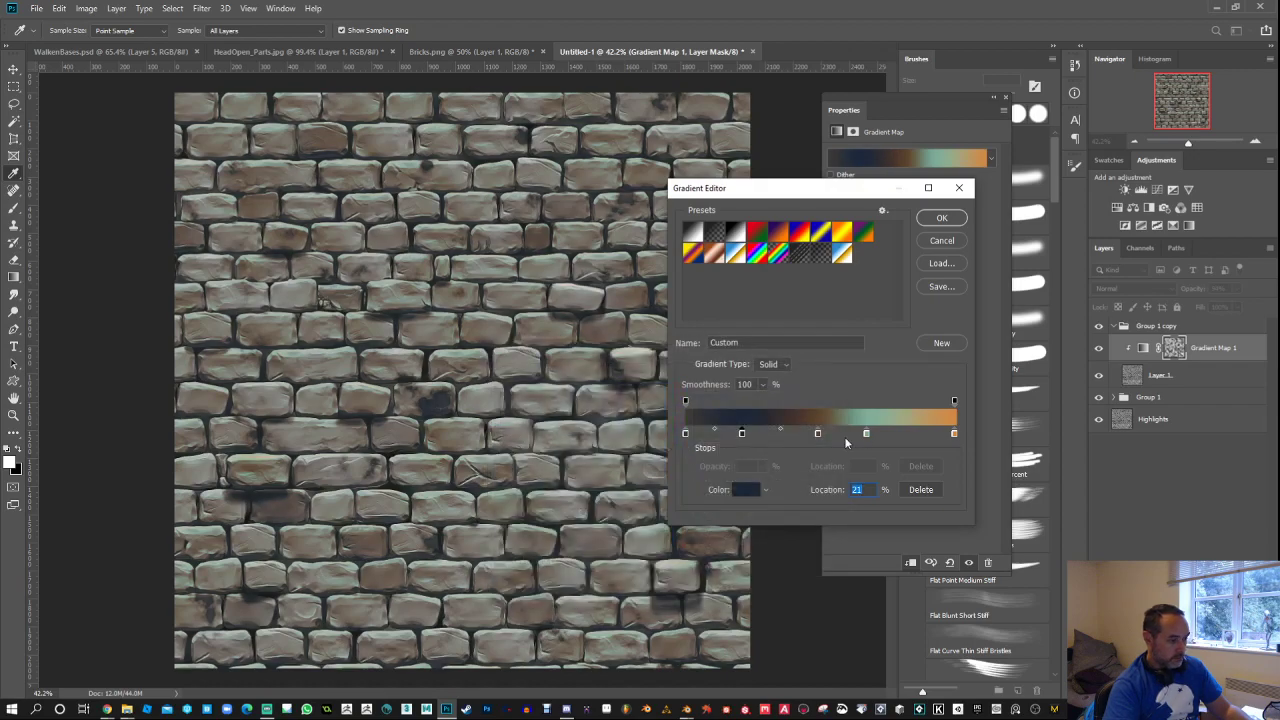
Step: Recolour the copied gradient's brown stop at 49% to a dark olive yellow
left_click(866, 433)
left_click(746, 489)
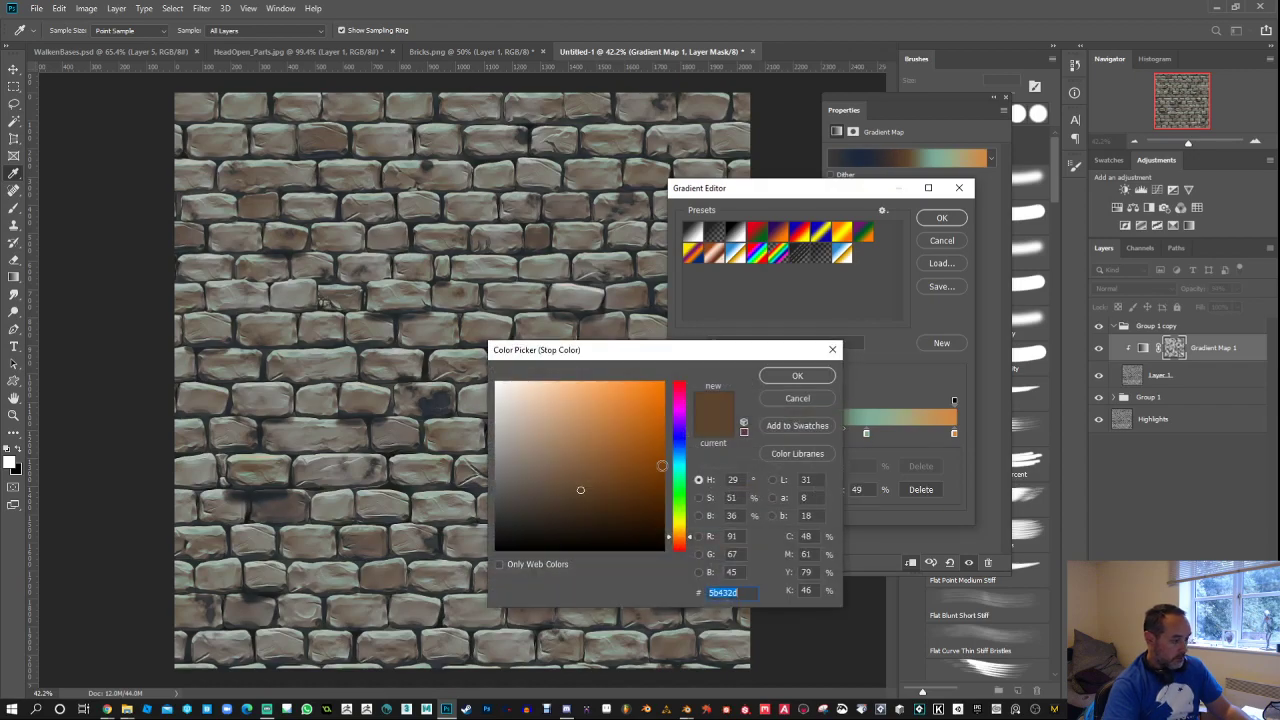
left_click_drag(688, 537, 688, 526)
left_click_drag(614, 496, 600, 479)
left_click(778, 381)
Step: Recolour the copied gradient's teal stop at 67% to bright green (56b751)
left_click(866, 433)
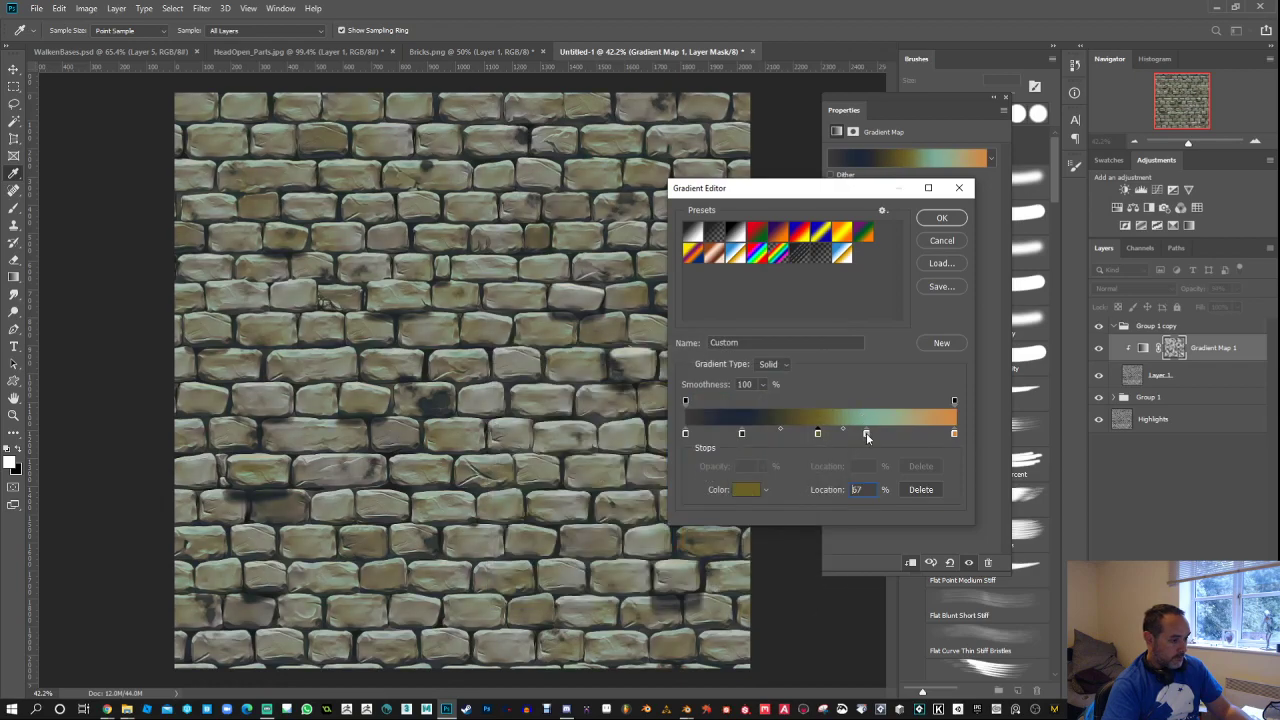
left_click(745, 490)
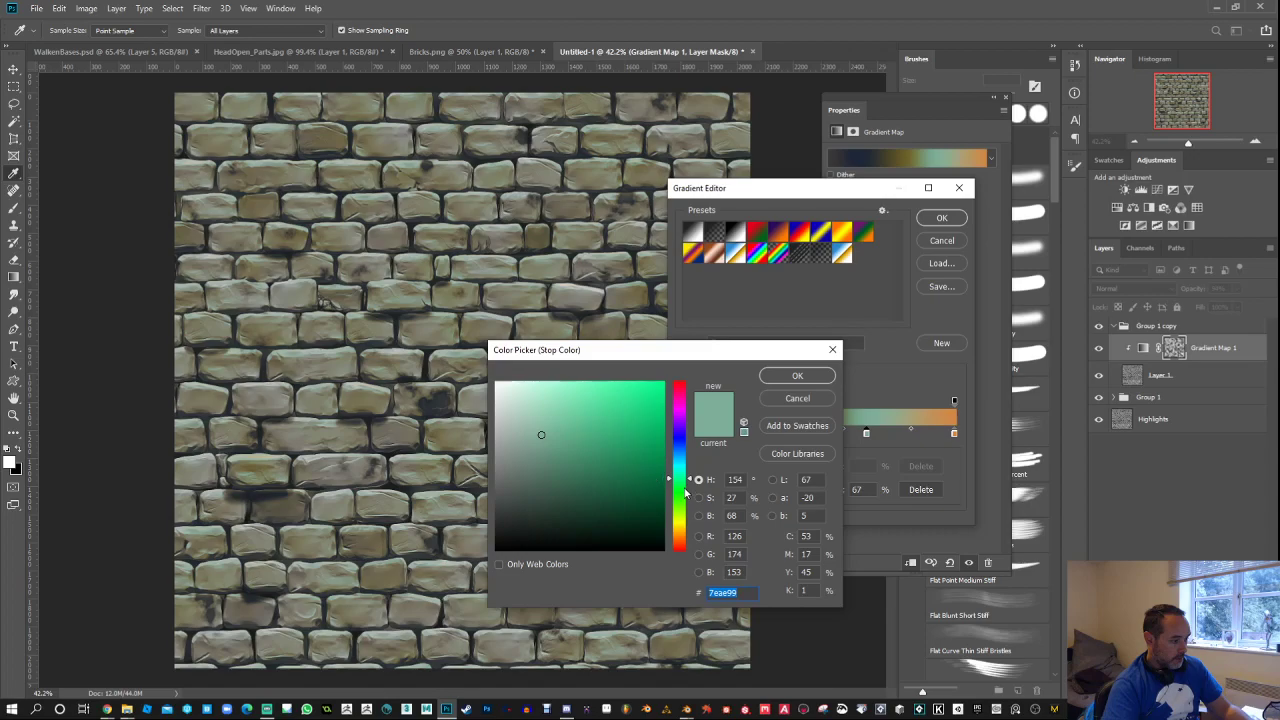
left_click_drag(686, 492, 686, 496)
left_click_drag(609, 434, 589, 429)
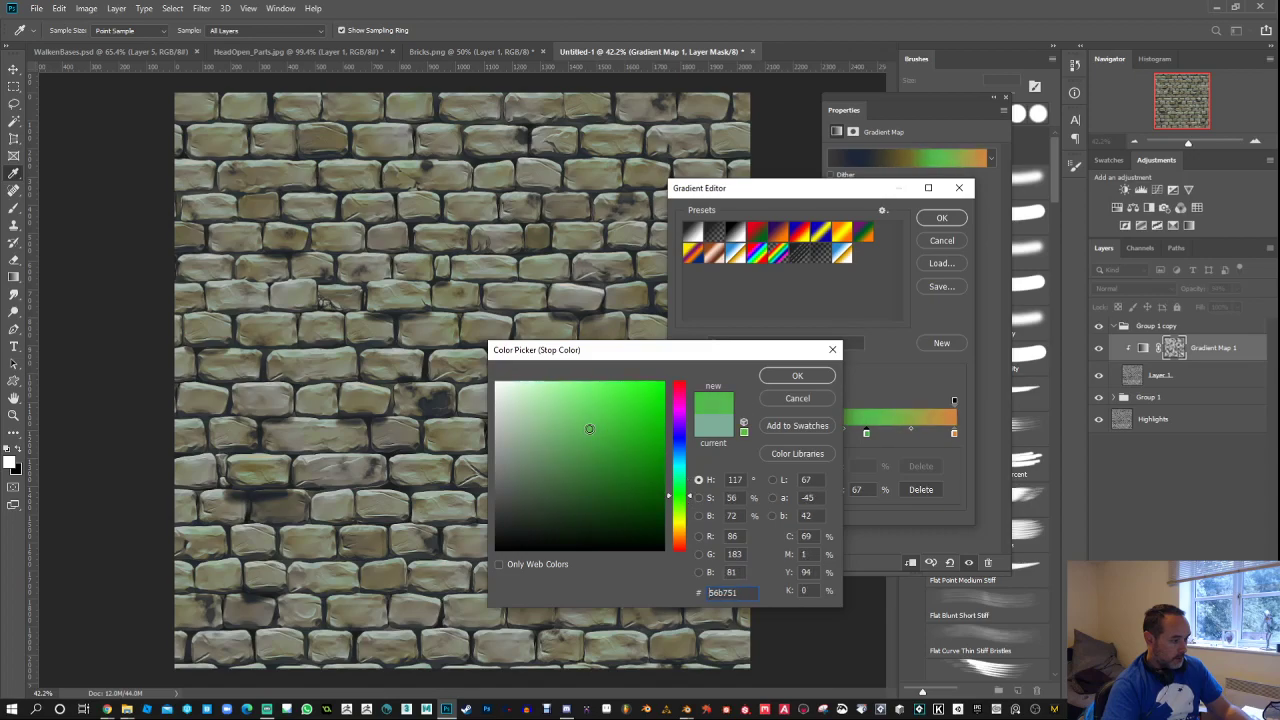
left_click(791, 377)
Step: Recolour the copied gradient's orange end stop, placed at 99%, to a saturated dark green and accept the gradient
left_click(953, 434)
left_click(745, 490)
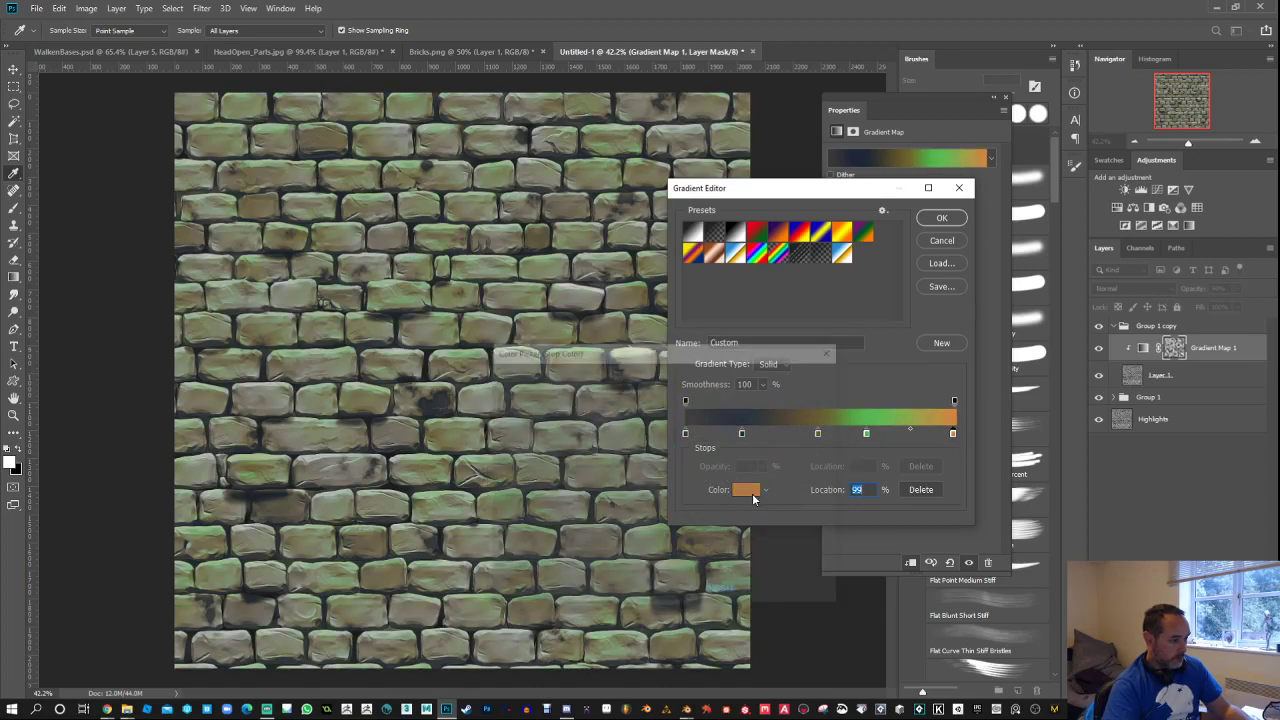
left_click(686, 496)
left_click_drag(650, 488, 650, 507)
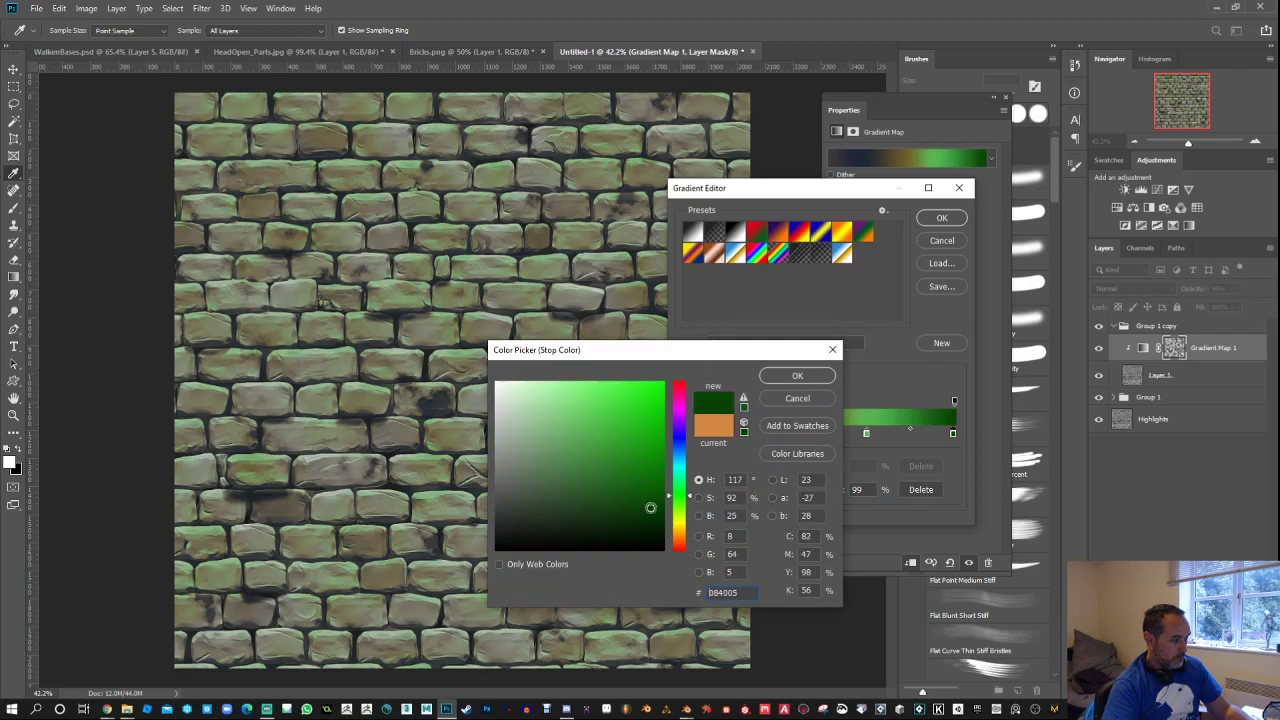
left_click(797, 375)
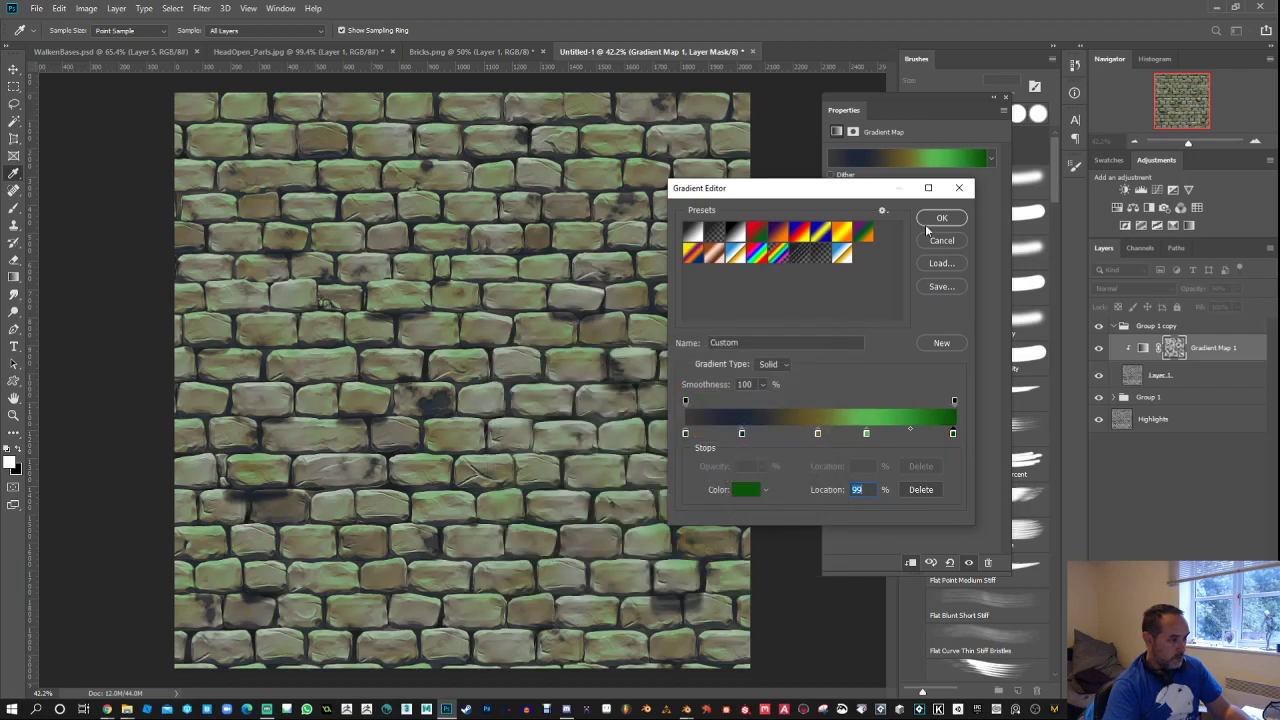
left_click(941, 217)
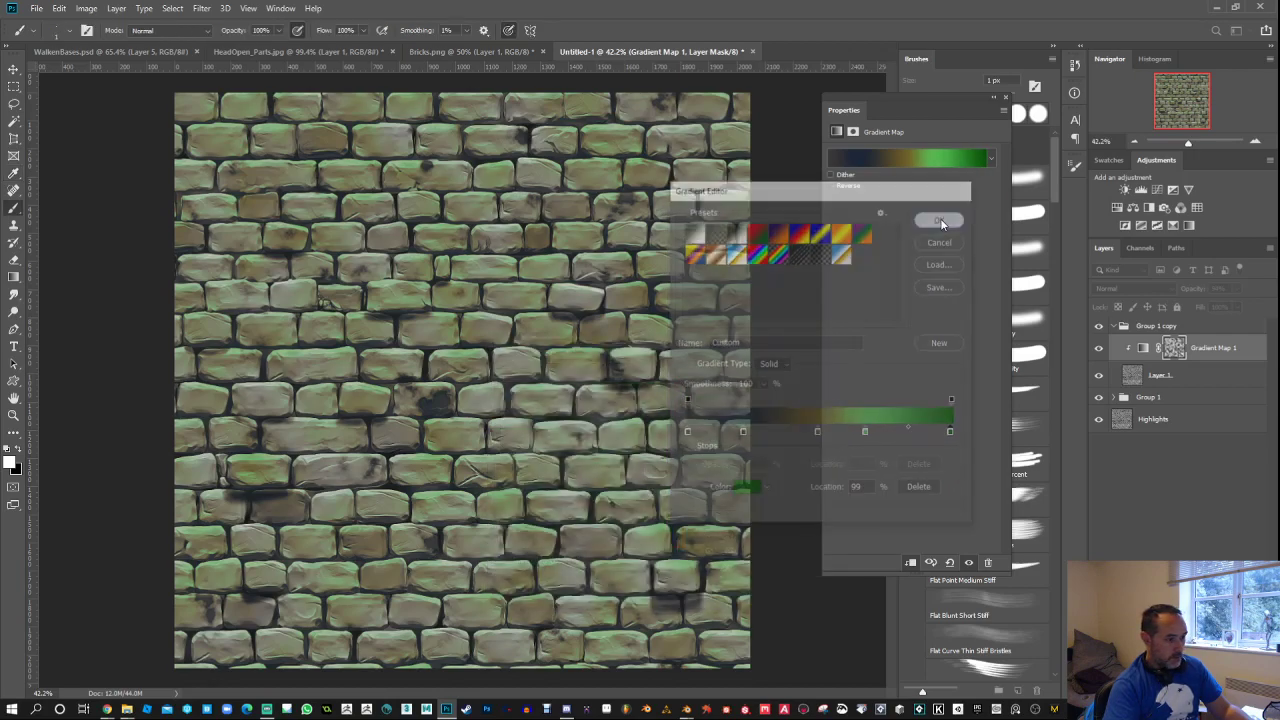
Step: Raise the opacity of Group 1 copy to 100% and set its blend mode to Multiply
left_click(1145, 350)
mouse_move(1200, 289)
left_mouse_down()
mouse_move(1178, 292)
mouse_move(1214, 294)
mouse_move(1058, 300)
mouse_move(1244, 300)
mouse_move(1218, 307)
left_mouse_up()
left_click(1168, 327)
left_click(1226, 289)
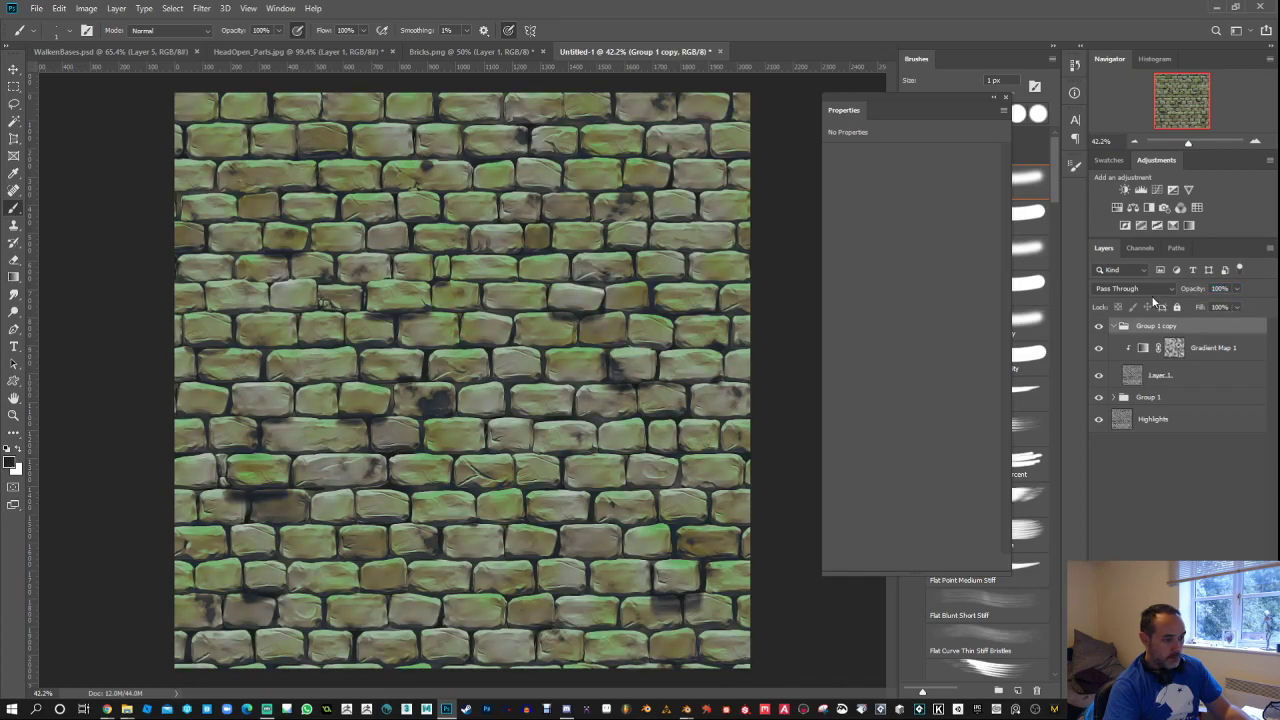
left_click(1004, 100)
left_click(1133, 289)
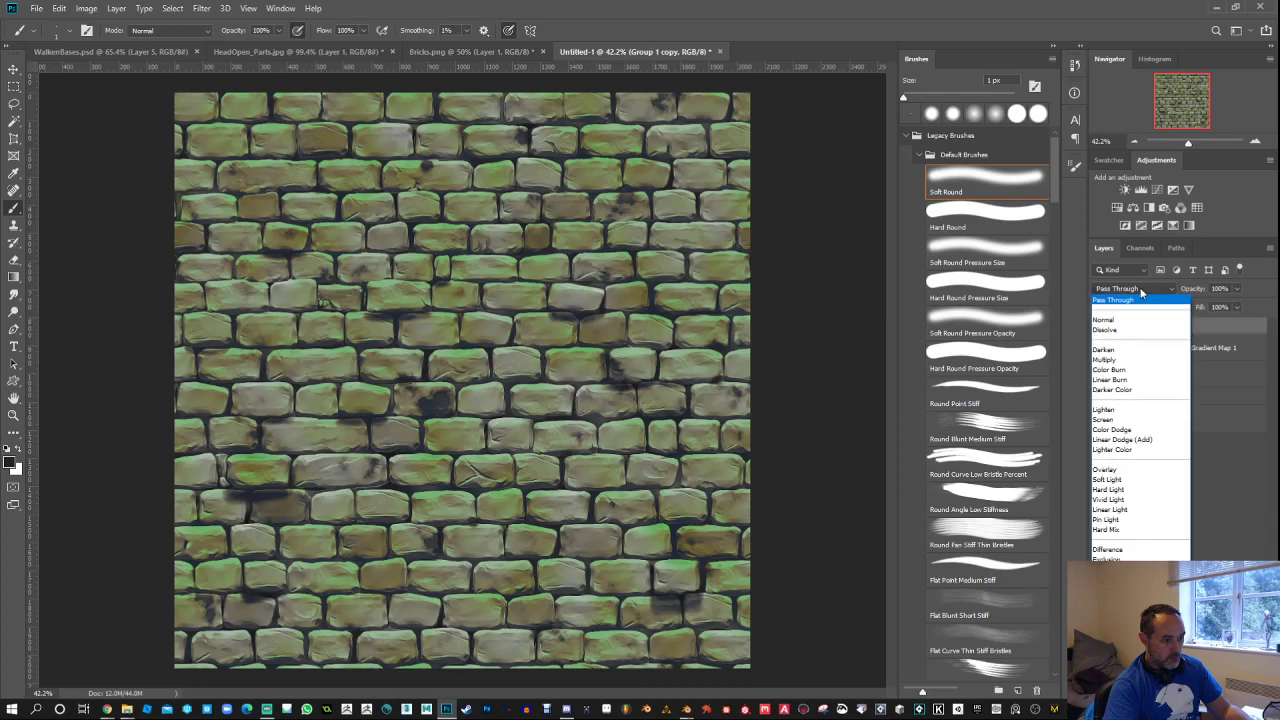
left_click(1124, 362)
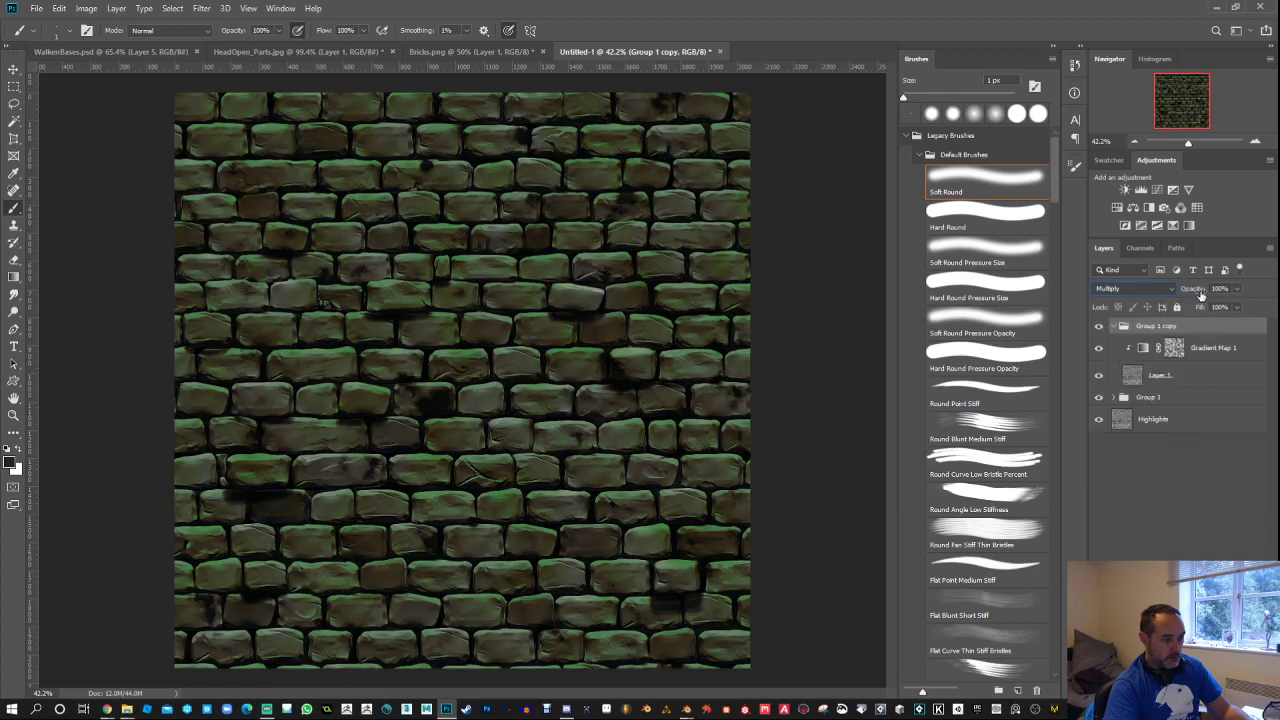
Step: Lower Group 1 copy's opacity to 20% and add a layer mask filled with rendered clouds
left_click_drag(1201, 292, 984, 289)
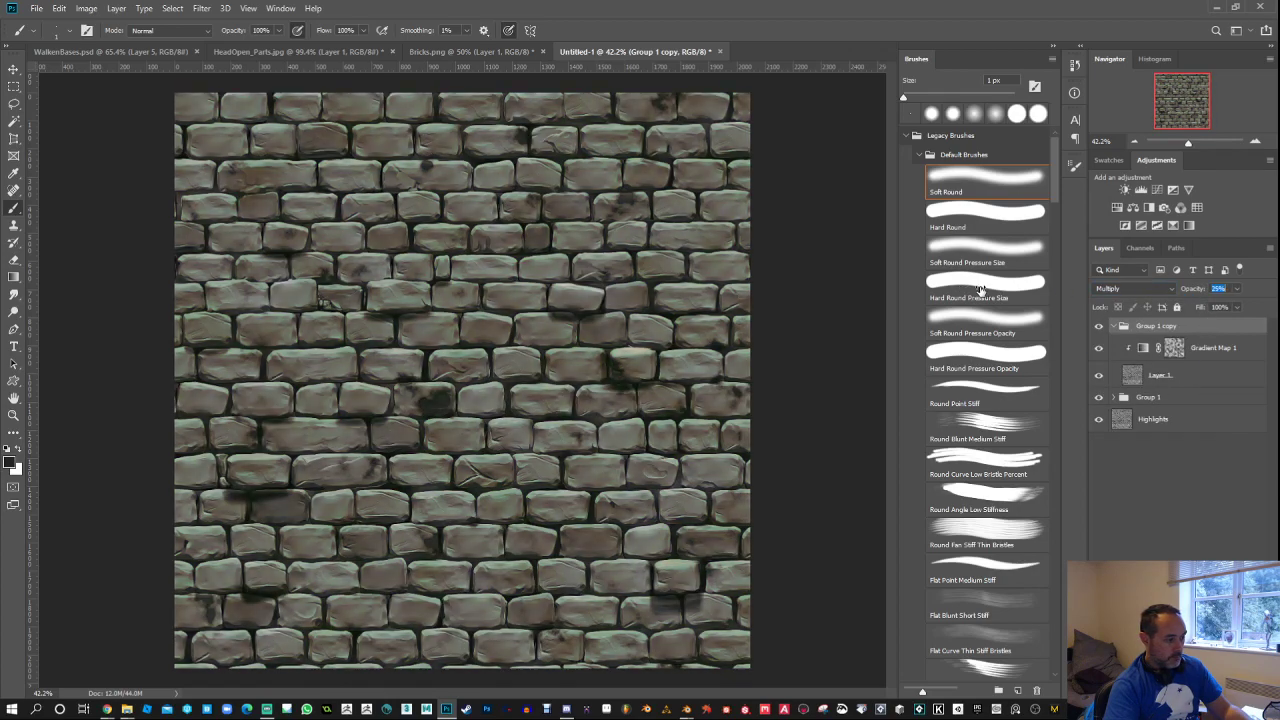
key("Return")
left_click(1163, 690)
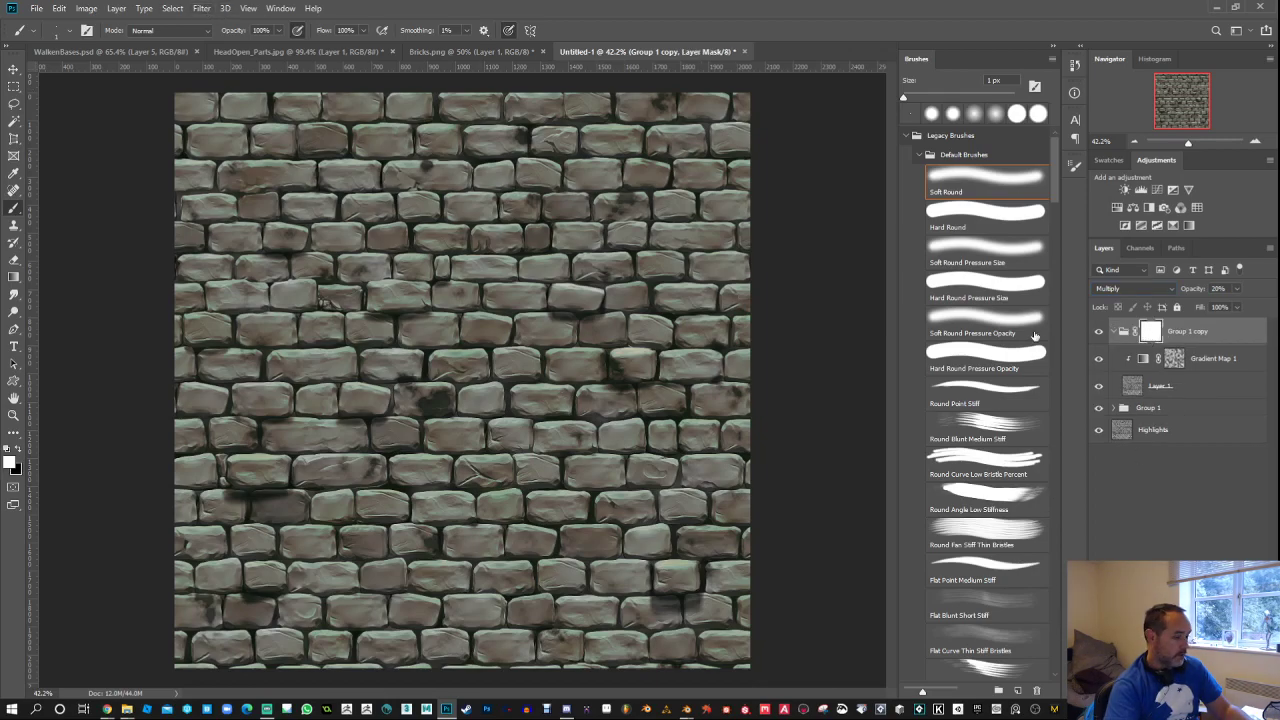
left_click(1155, 335, "alt")
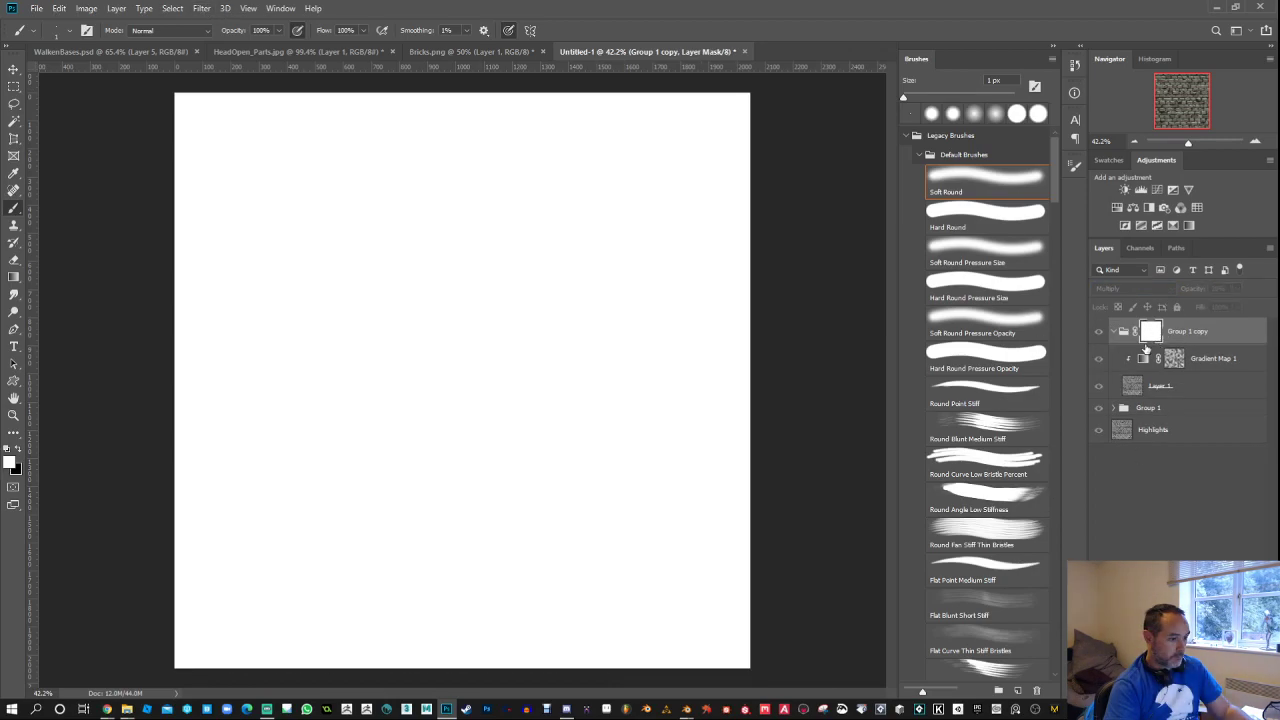
left_click(200, 10)
left_click(214, 21)
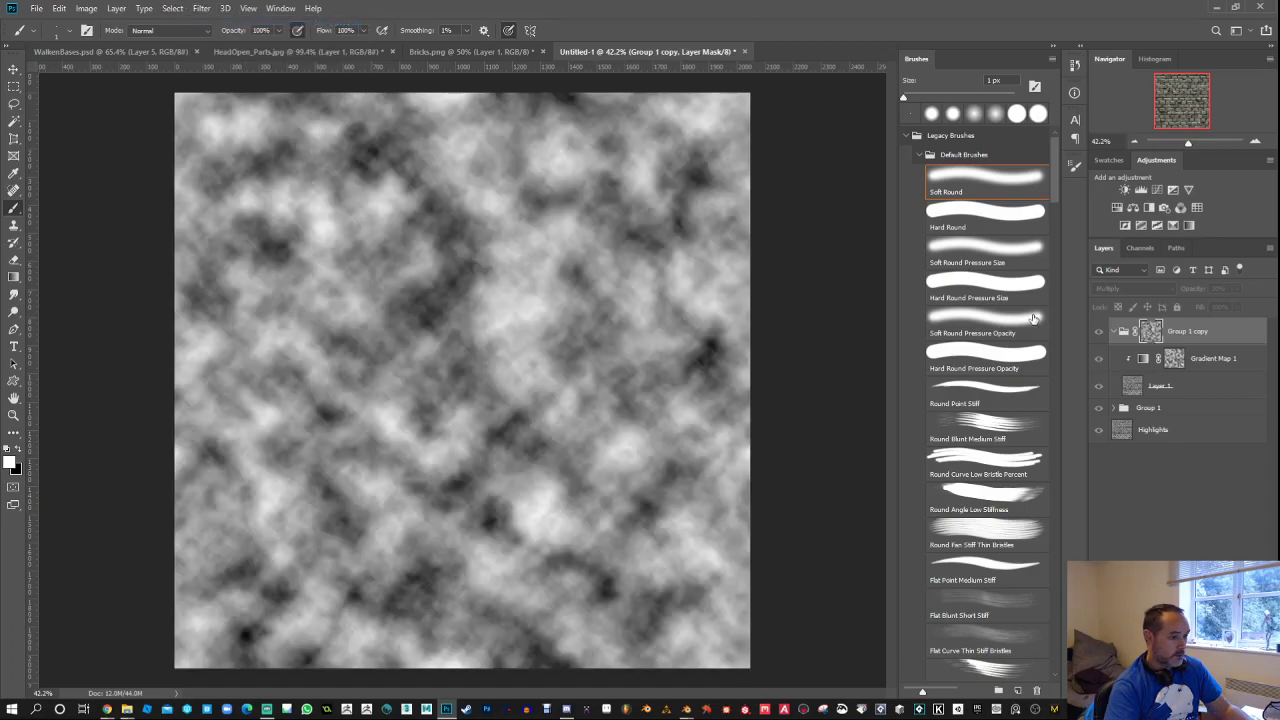
left_click(1141, 336)
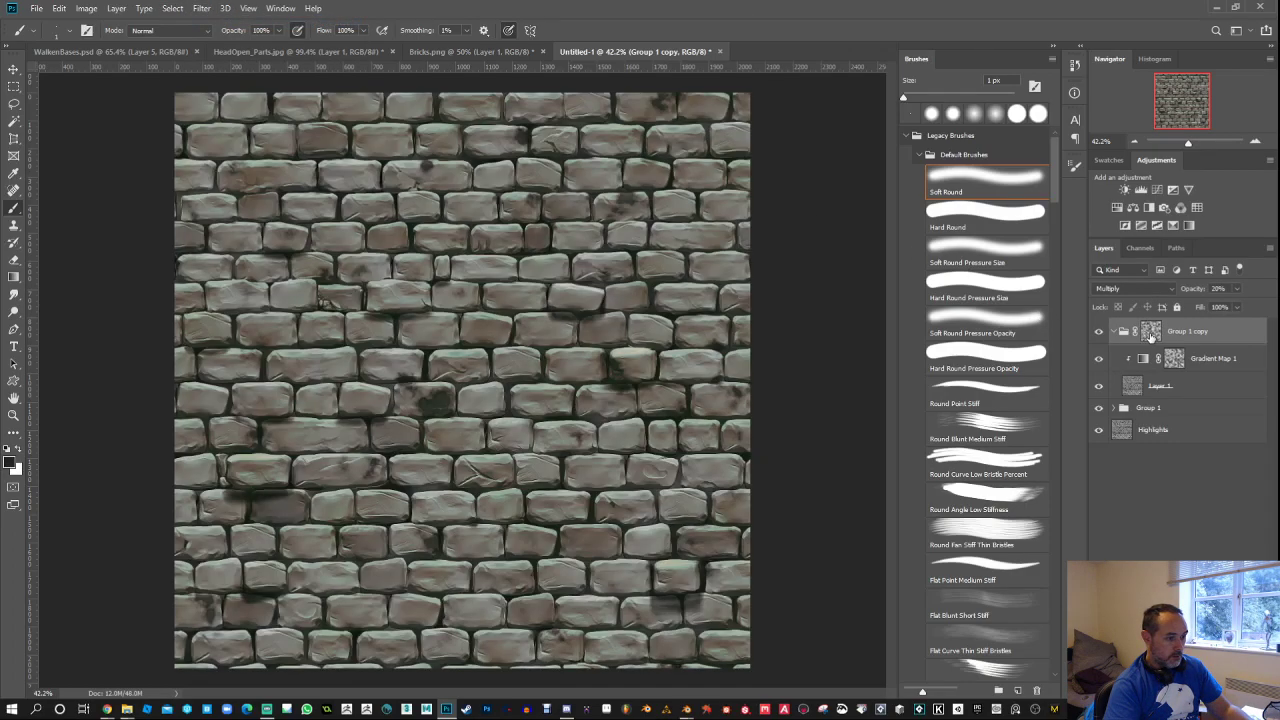
left_click(1150, 335)
Step: Compare the bricks with Group 1 copy and Group 1 shown and hidden, leaving Group 1 copy visible and Group 1 hidden
left_click(1099, 333)
left_click(1099, 333)
left_click(1099, 333)
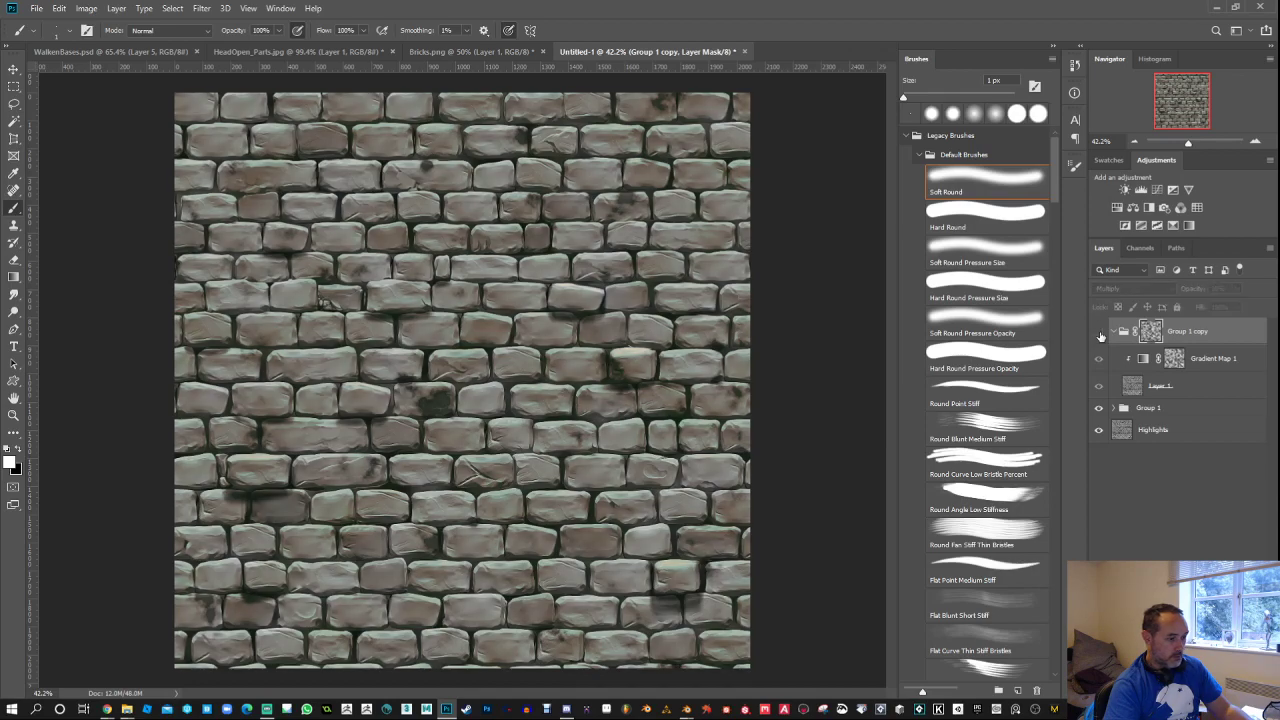
left_click(1099, 408)
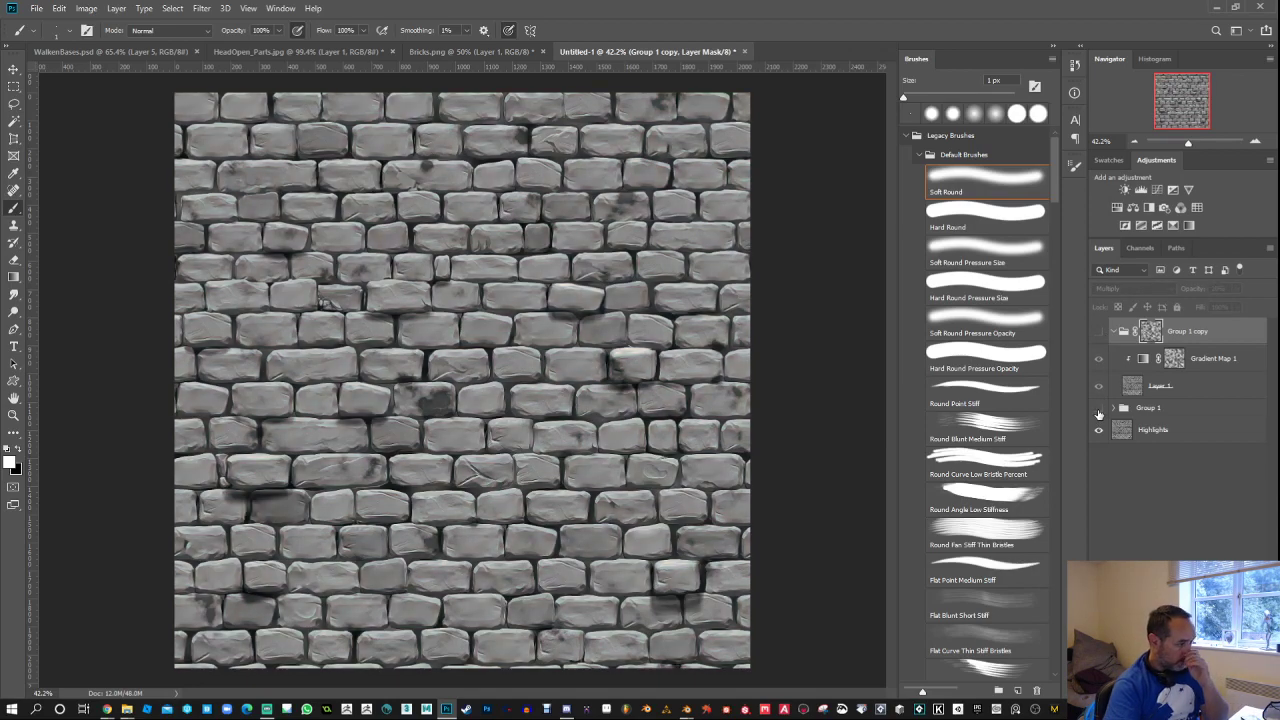
left_click(1099, 409)
left_click(1099, 409)
left_click(1100, 331)
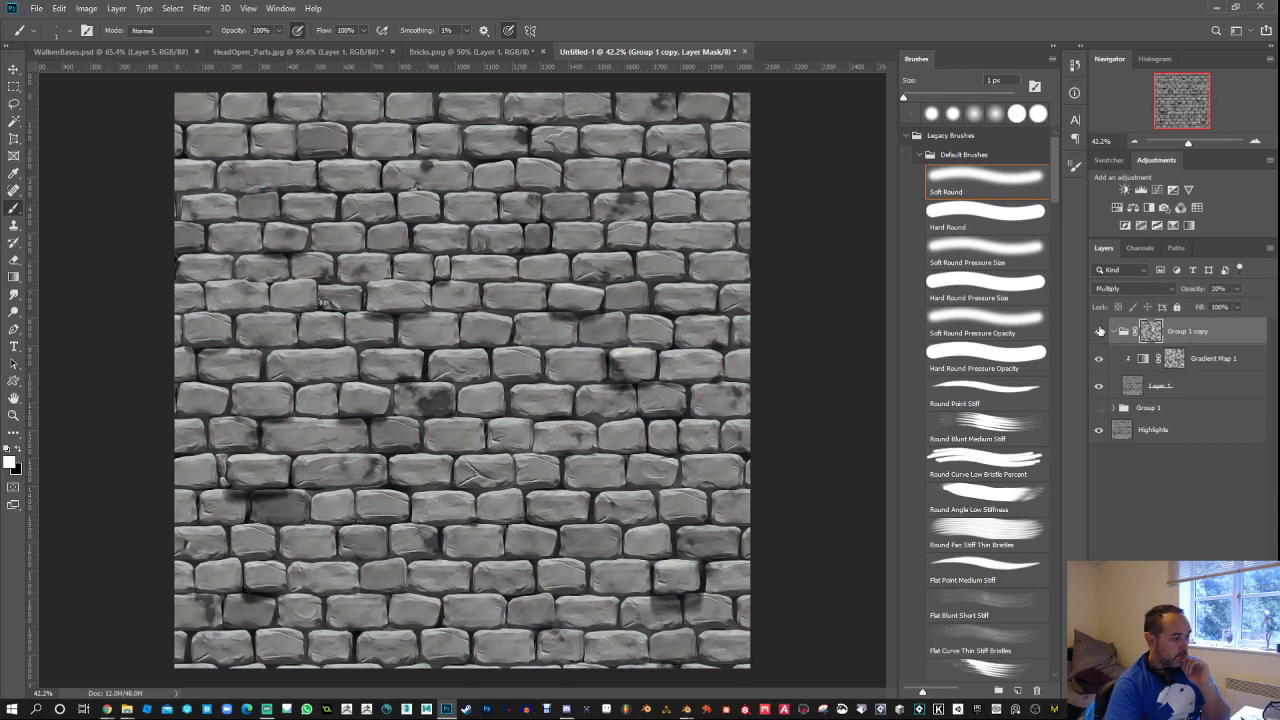
Step: Raise Group 1 copy's opacity to 100% and step through its blend modes from Normal to Vivid Light
left_click_drag(1191, 296, 1270, 292)
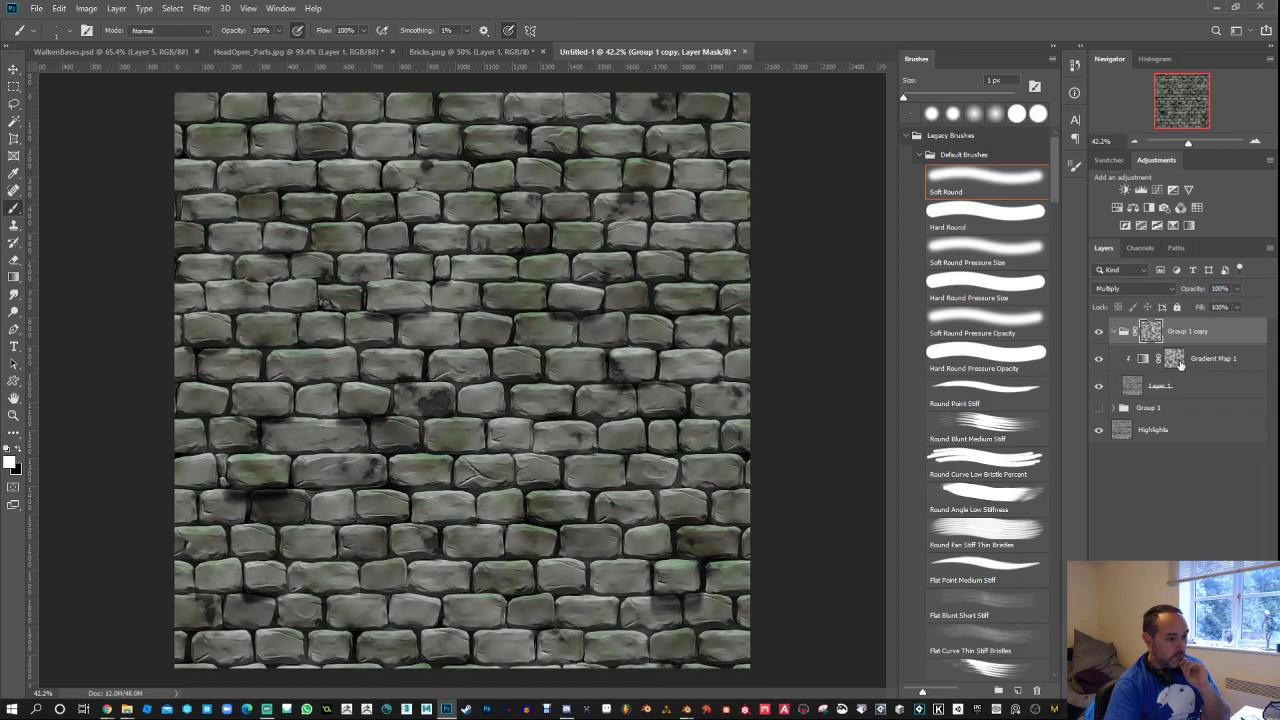
left_click(1134, 289)
left_click(1112, 304)
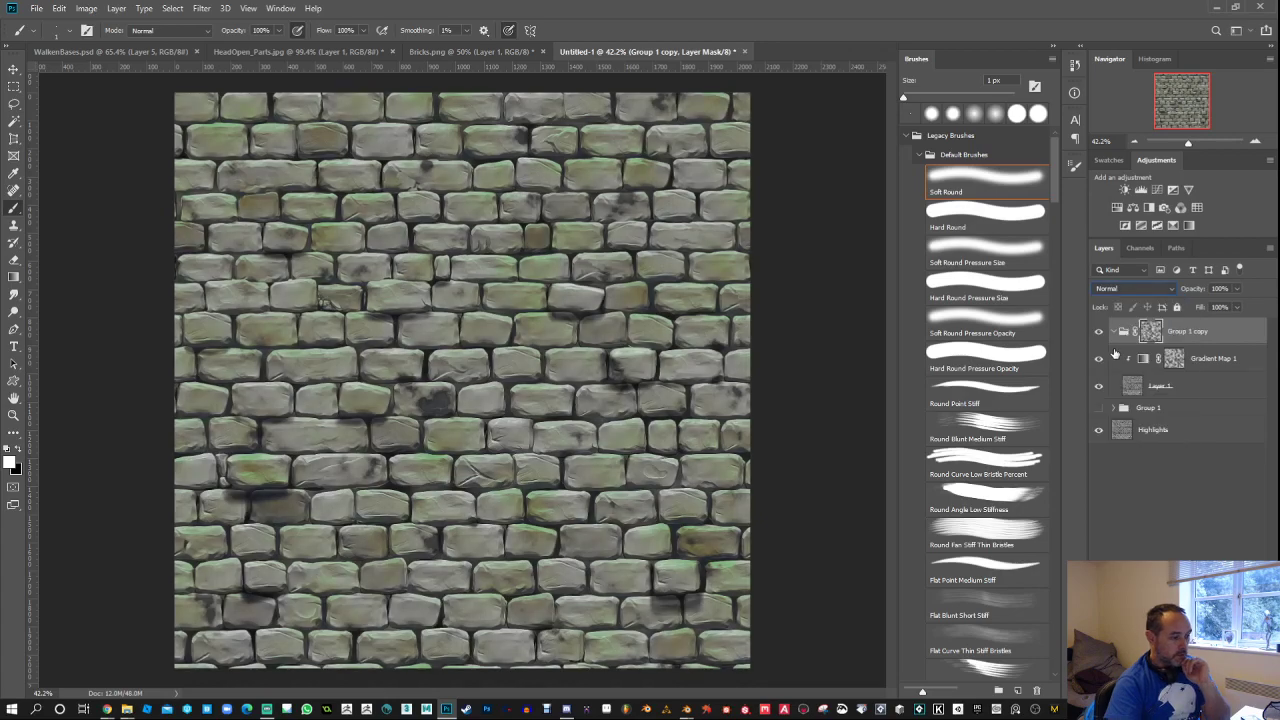
key("Down")
key("Down")
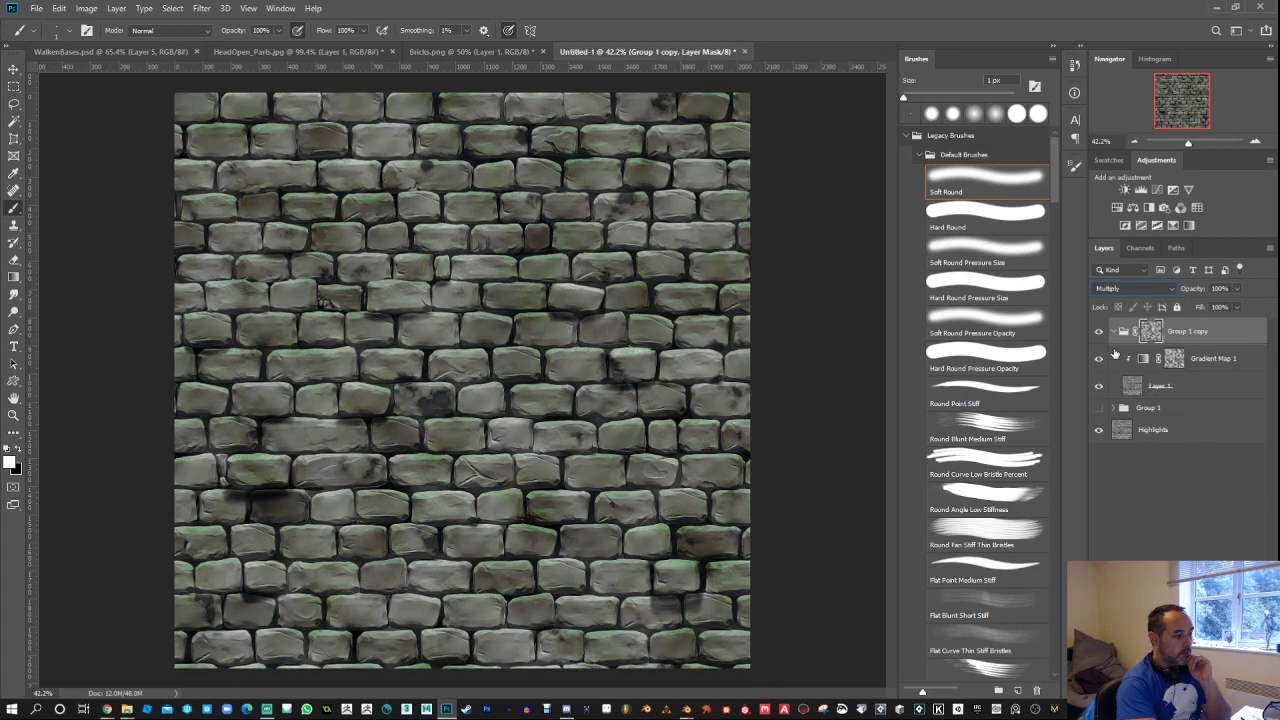
key("Down")
key("Down")
key("Down")
key("Down")
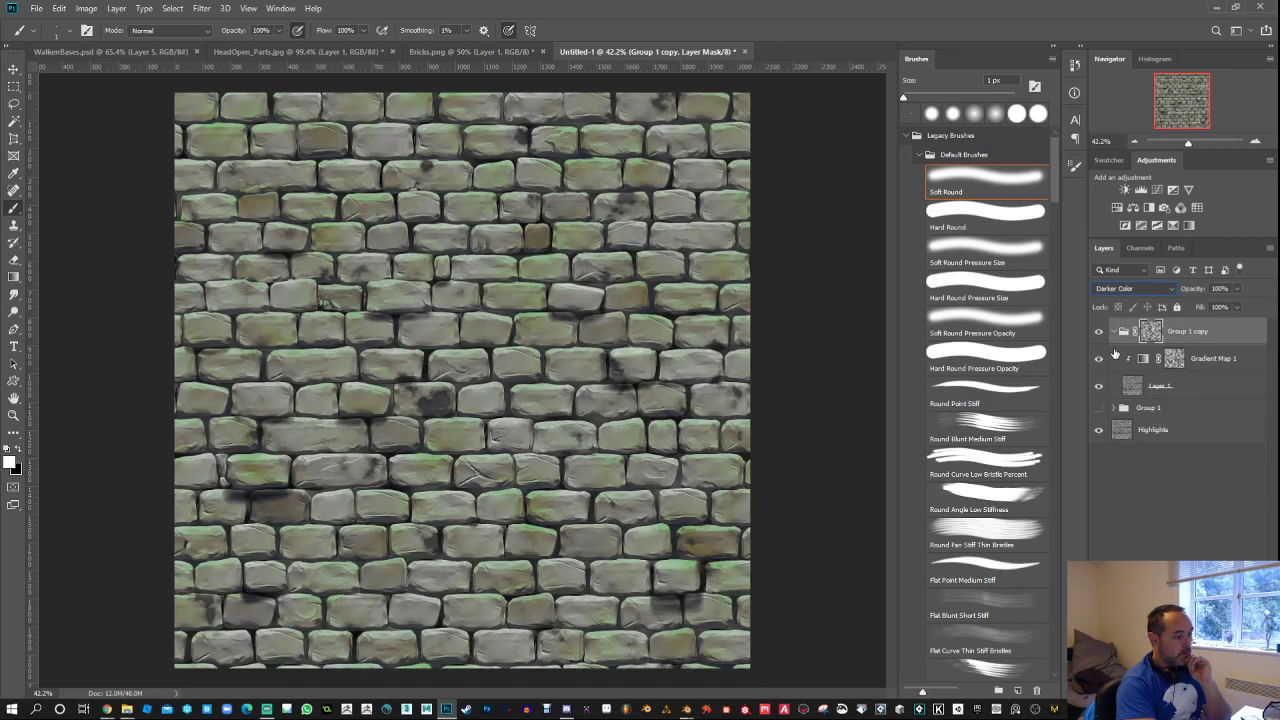
key("Down")
key("Down")
key("Down")
key("Down")
key("Down")
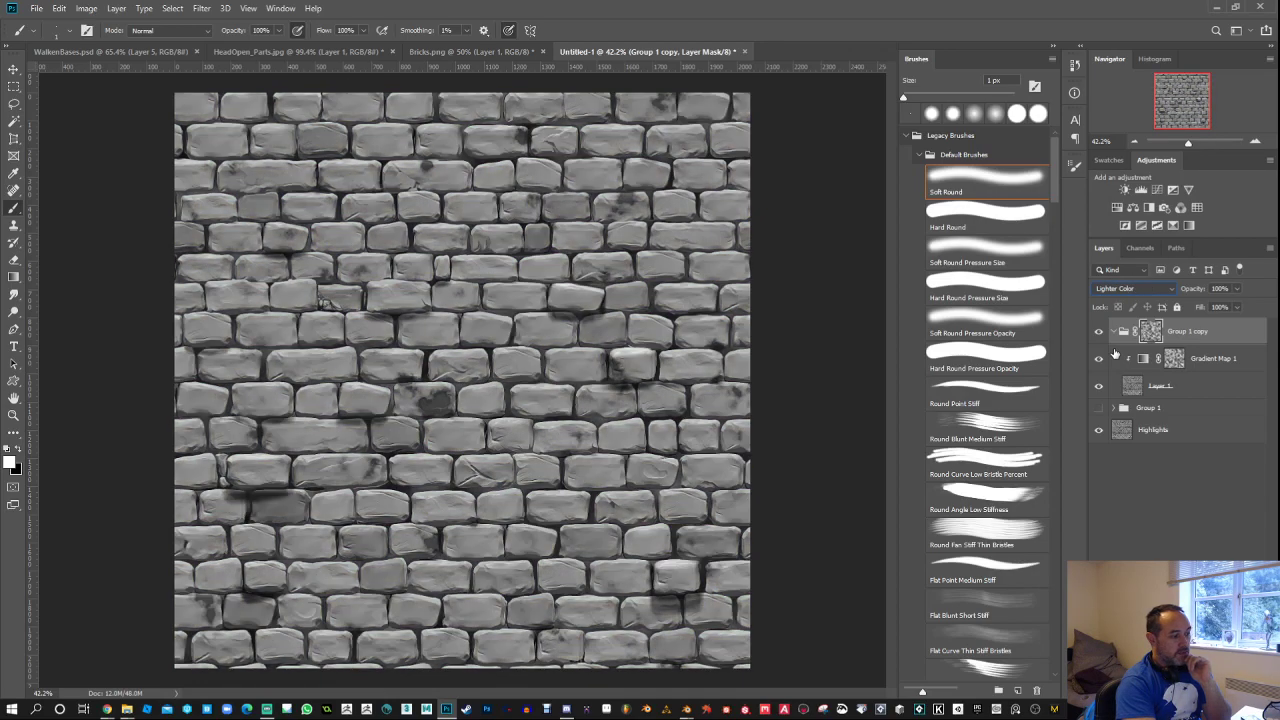
key("Down")
key("Down")
key("Down")
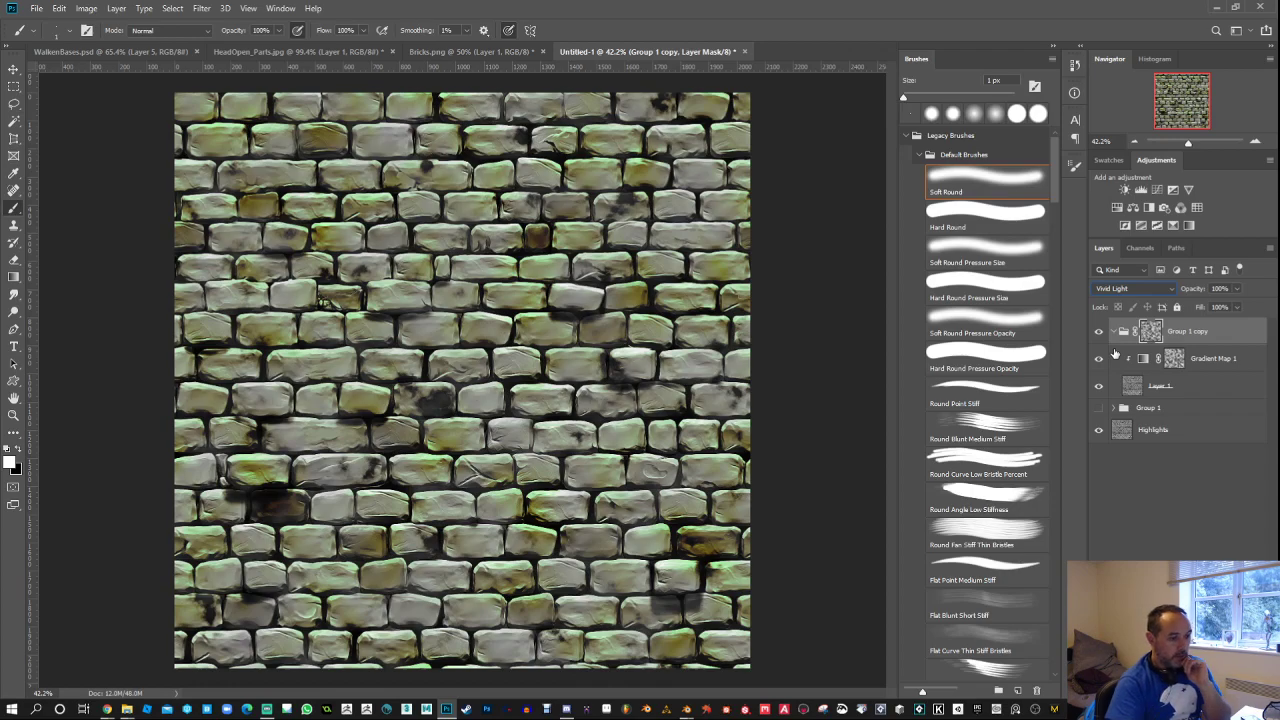
Step: Lower Group 1 copy's opacity to 14% and show Group 1 again
left_click_drag(1191, 292, 1008, 326)
left_click(1100, 409)
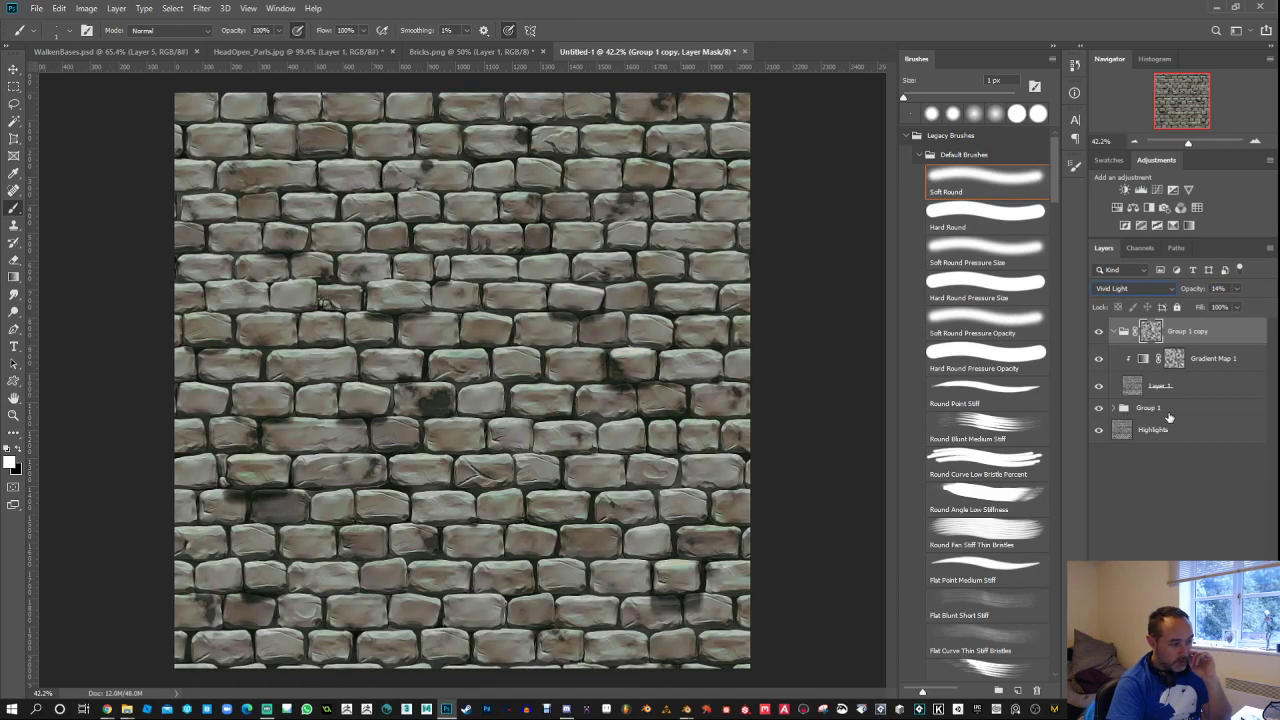
Step: Try reducing Group 1's opacity to about 20% and merging all visible layers into one
left_click(1166, 409)
left_click_drag(1197, 288, 1148, 302)
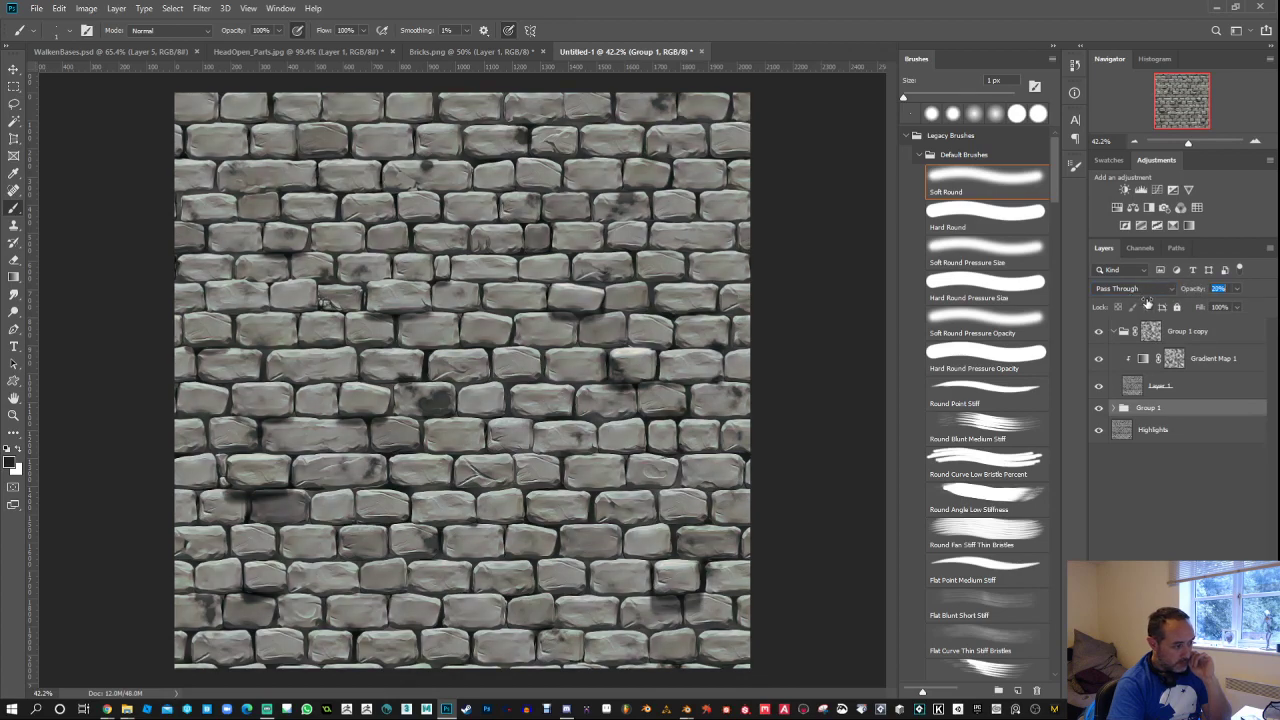
right_click(1193, 368)
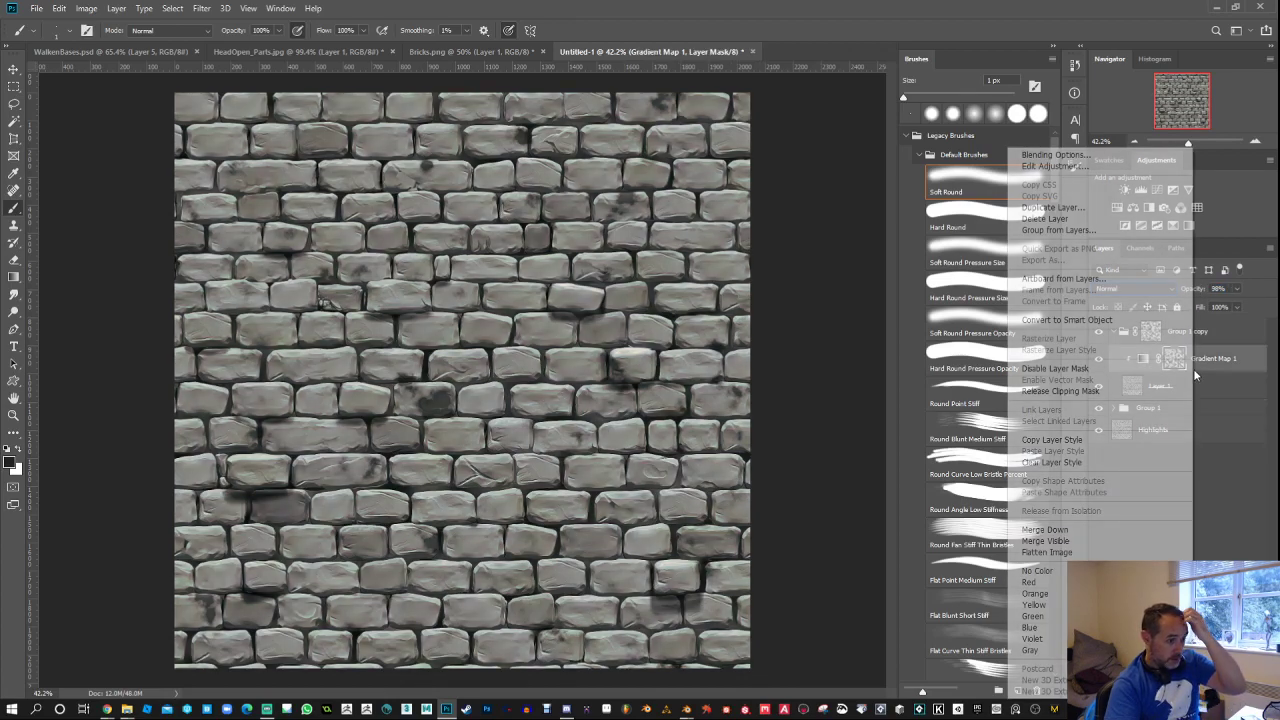
left_click(1082, 541)
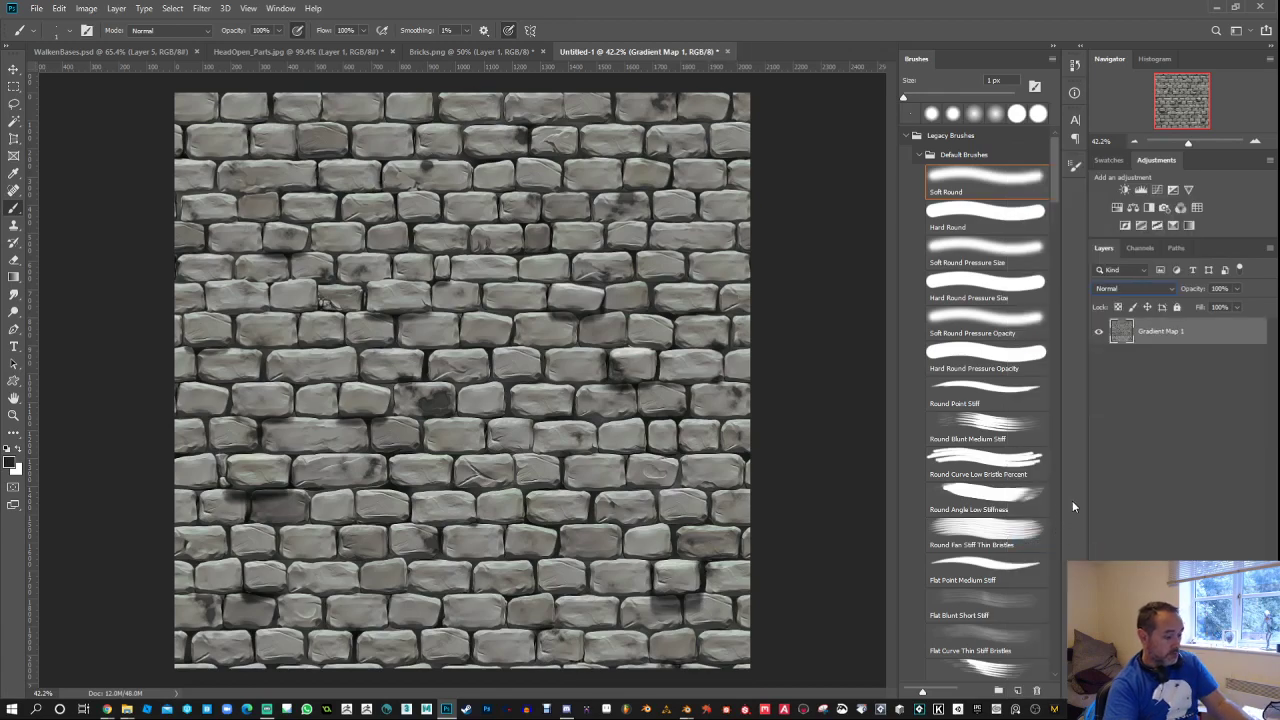
Step: Try Hue/Saturation on the merged layer with hue -28 and saturation +62, cancel it, and undo the merge and Group 1's opacity change
key("ctrl+u")
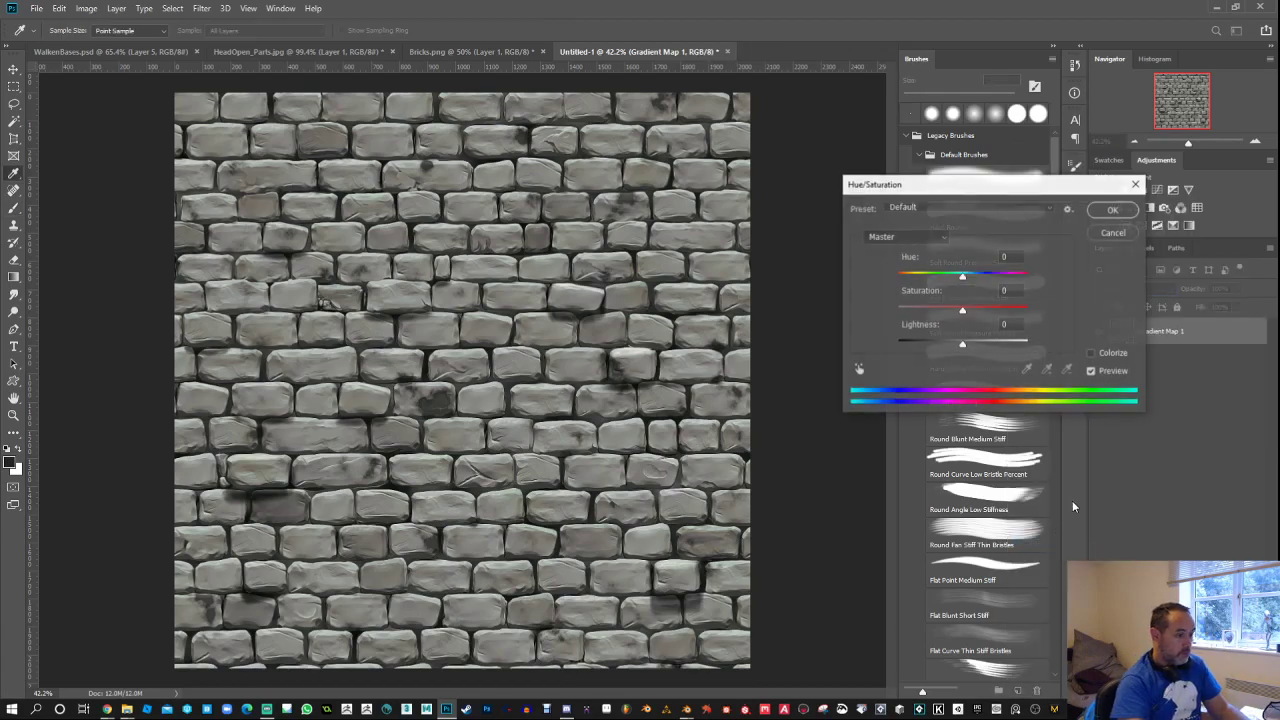
left_click_drag(958, 316, 1017, 315)
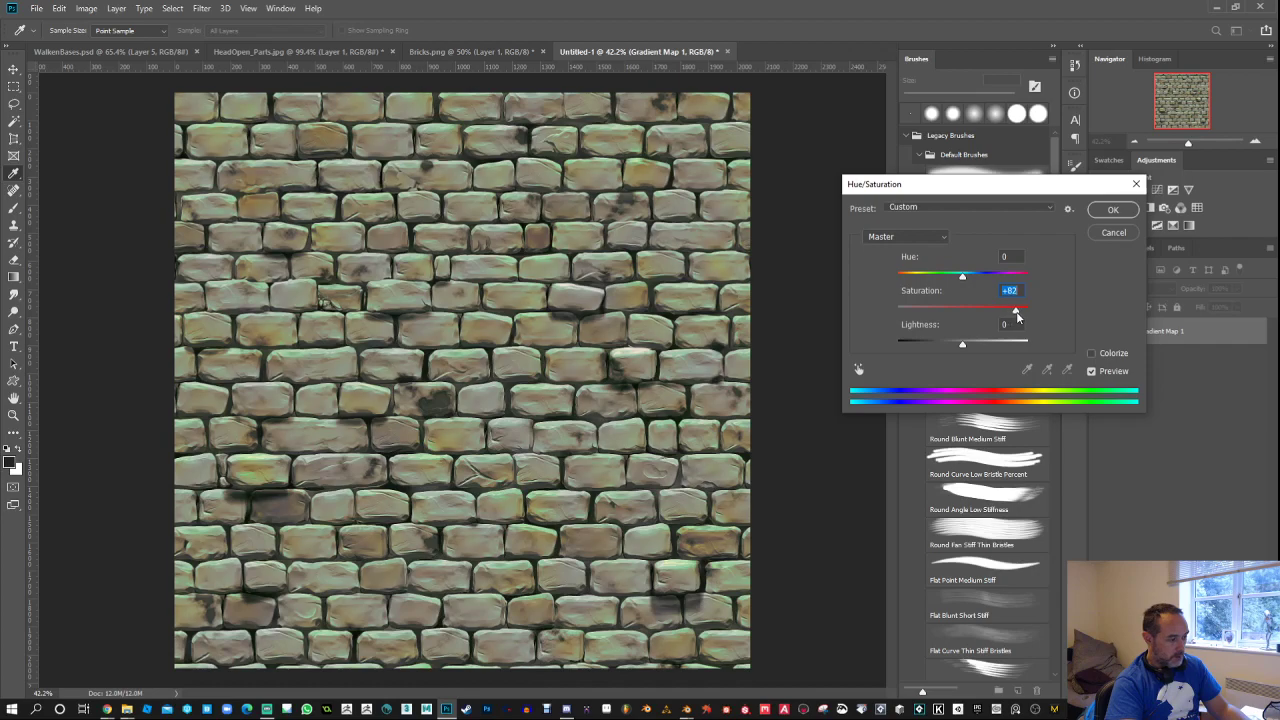
mouse_move(1010, 316)
left_mouse_down()
mouse_move(977, 316)
mouse_move(1003, 316)
left_mouse_up()
mouse_move(962, 276)
left_mouse_down()
mouse_move(897, 278)
mouse_move(1039, 281)
mouse_move(945, 280)
left_mouse_up()
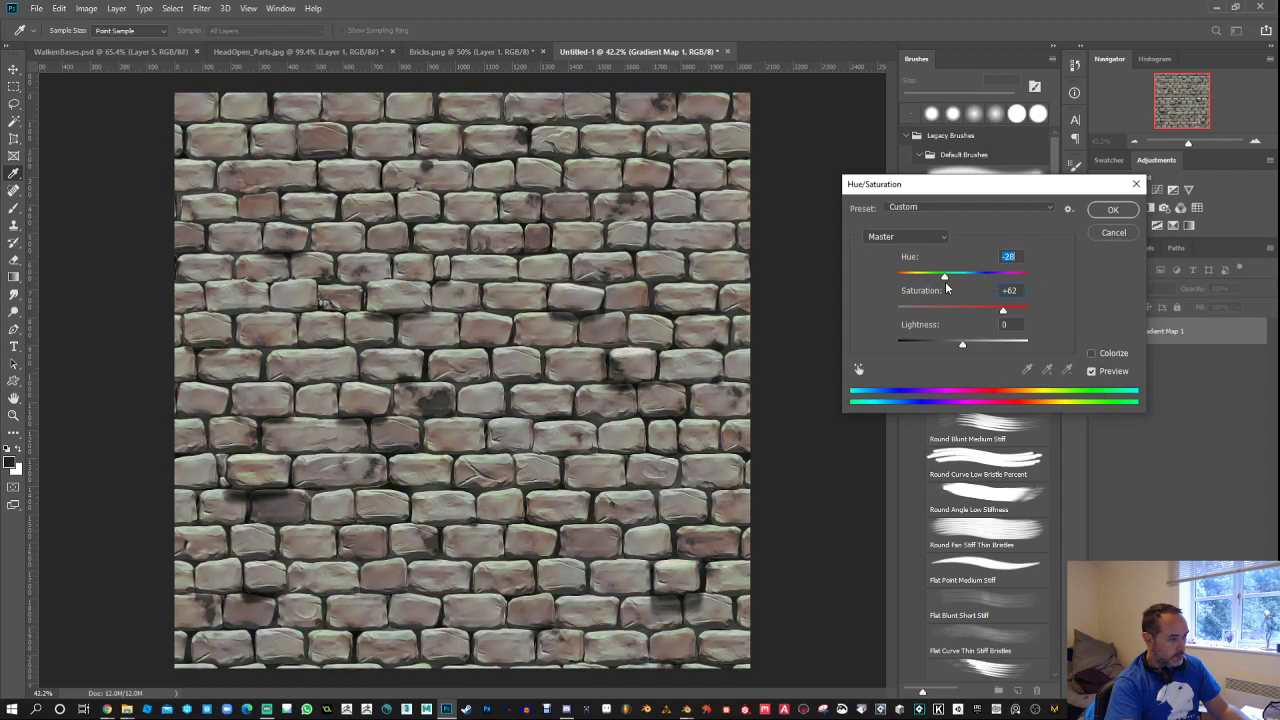
left_click(1114, 231)
key("ctrl+z")
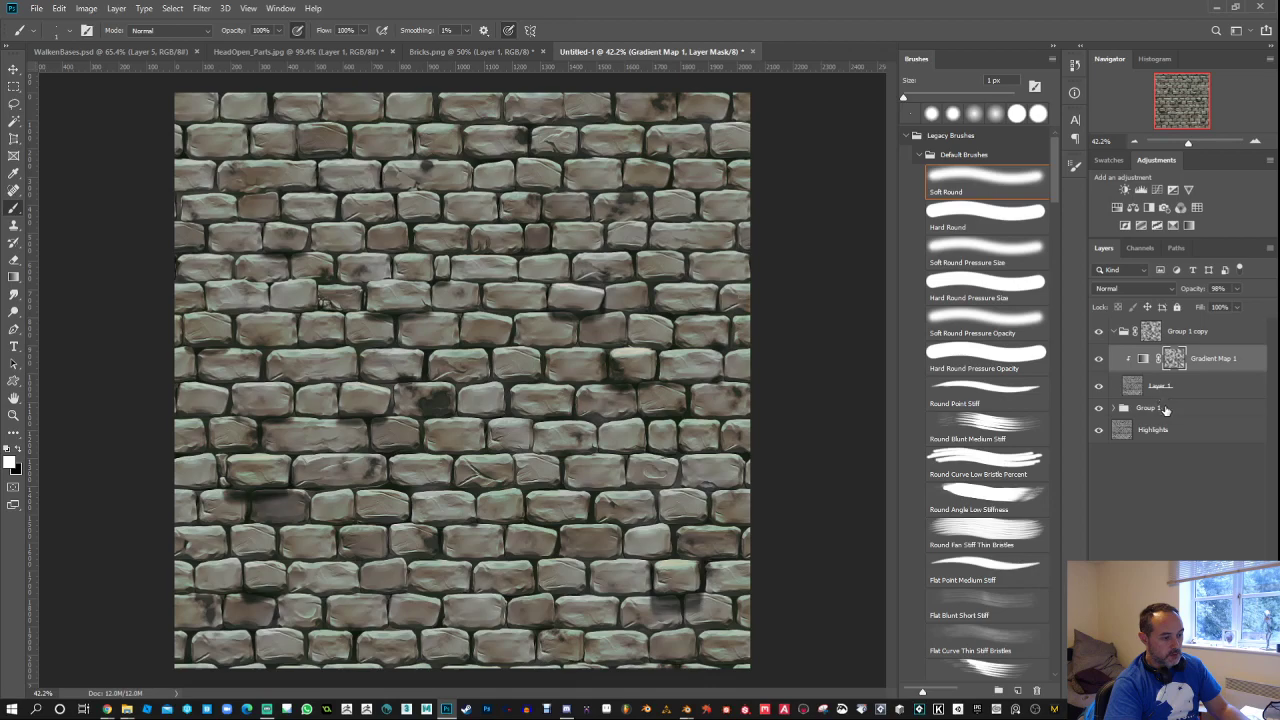
Step: Put Group 1 and Group 1 copy into a new parent group and compare the bricks with it hidden and shown
left_click(1165, 409)
left_click(1187, 331, "ctrl")
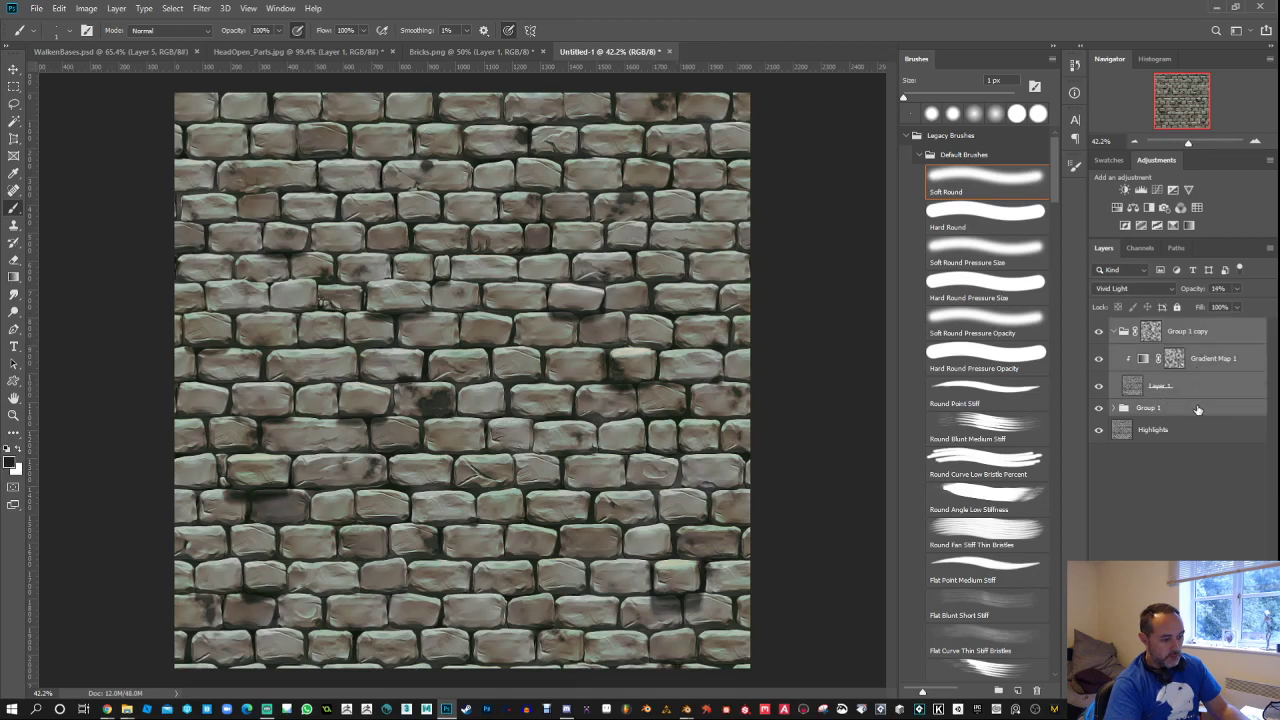
left_click_drag(1188, 405, 1211, 690)
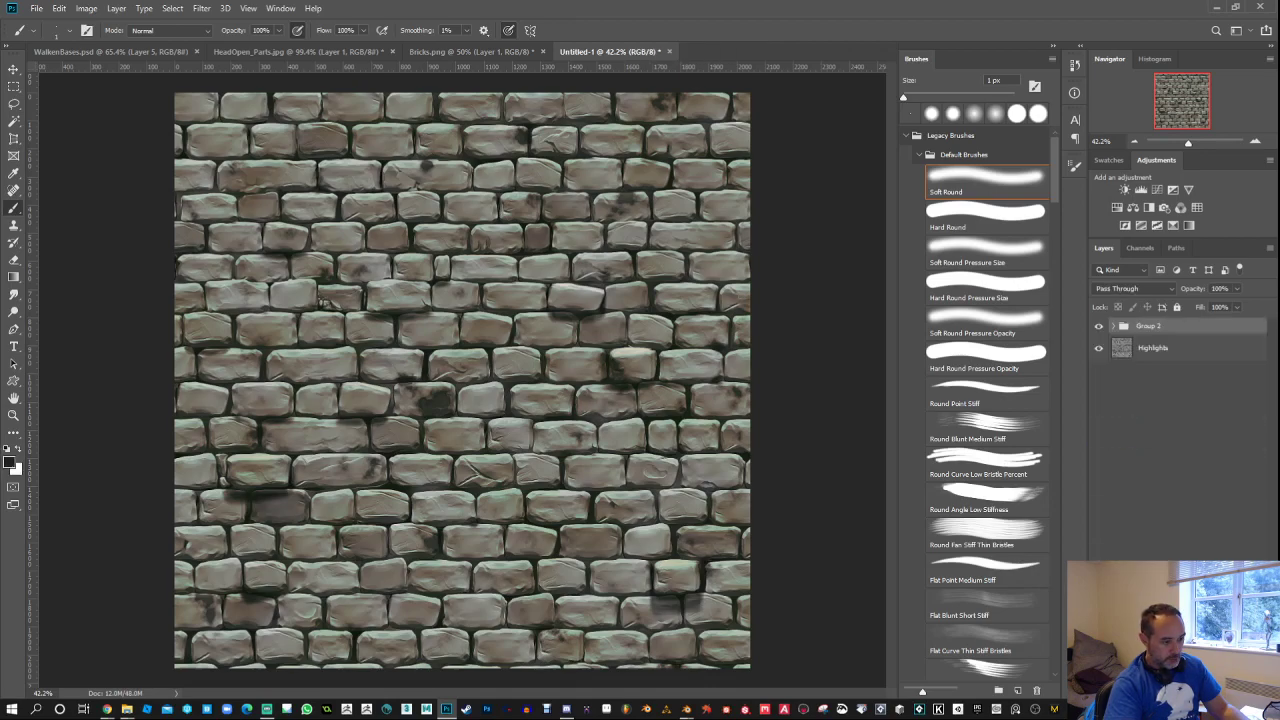
left_click(1099, 326)
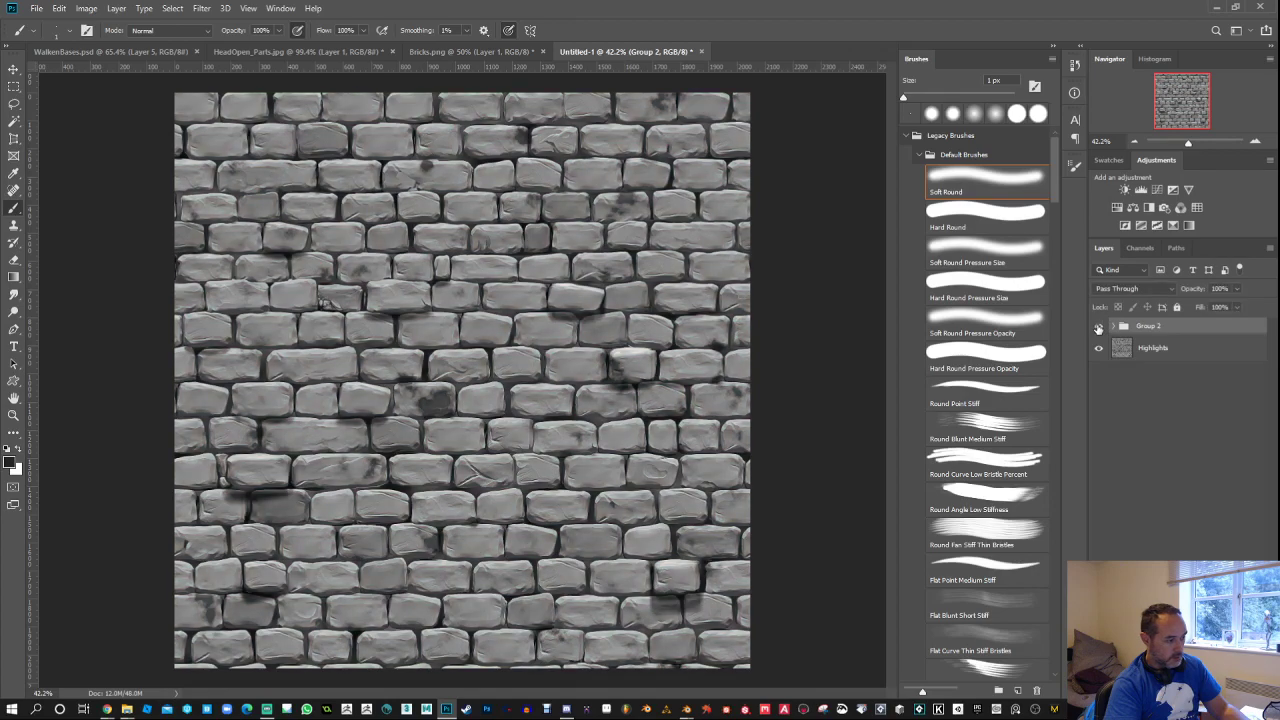
left_click(1099, 326)
left_click(1099, 326)
left_click(1099, 326)
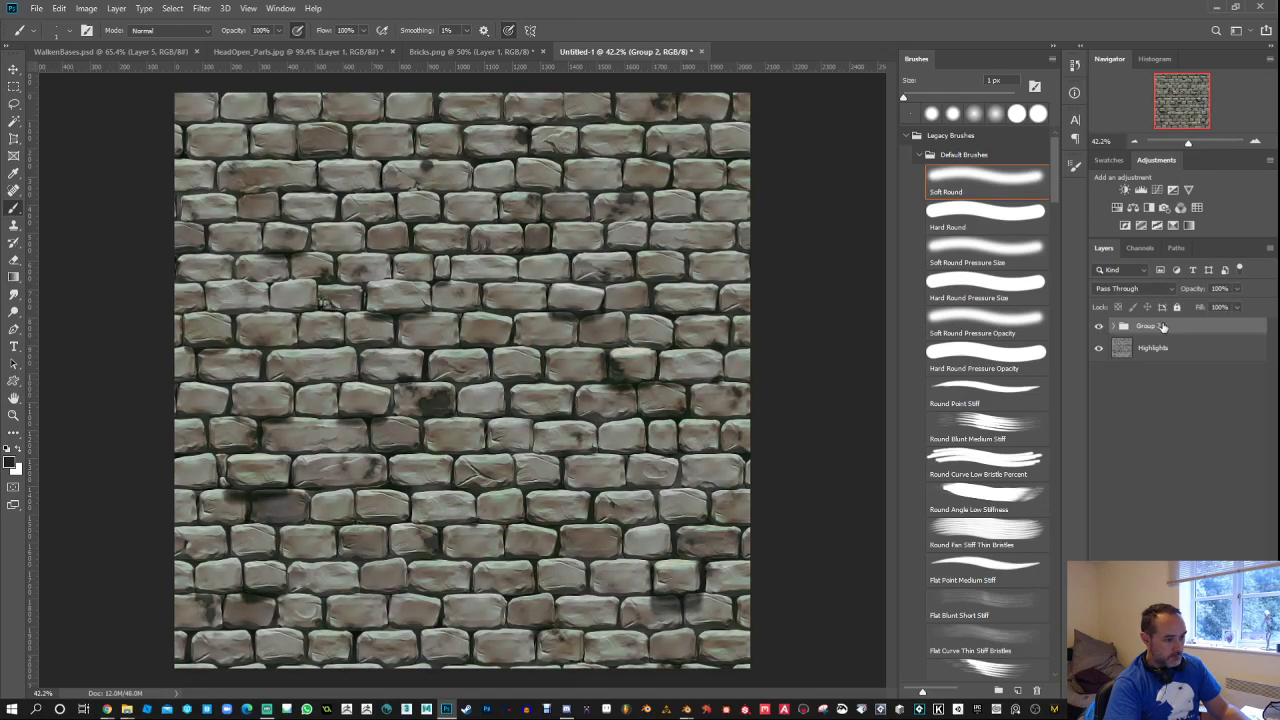
Step: Add a layer mask to Group 2, fill it with rendered clouds and return to the image view
left_click(1165, 690)
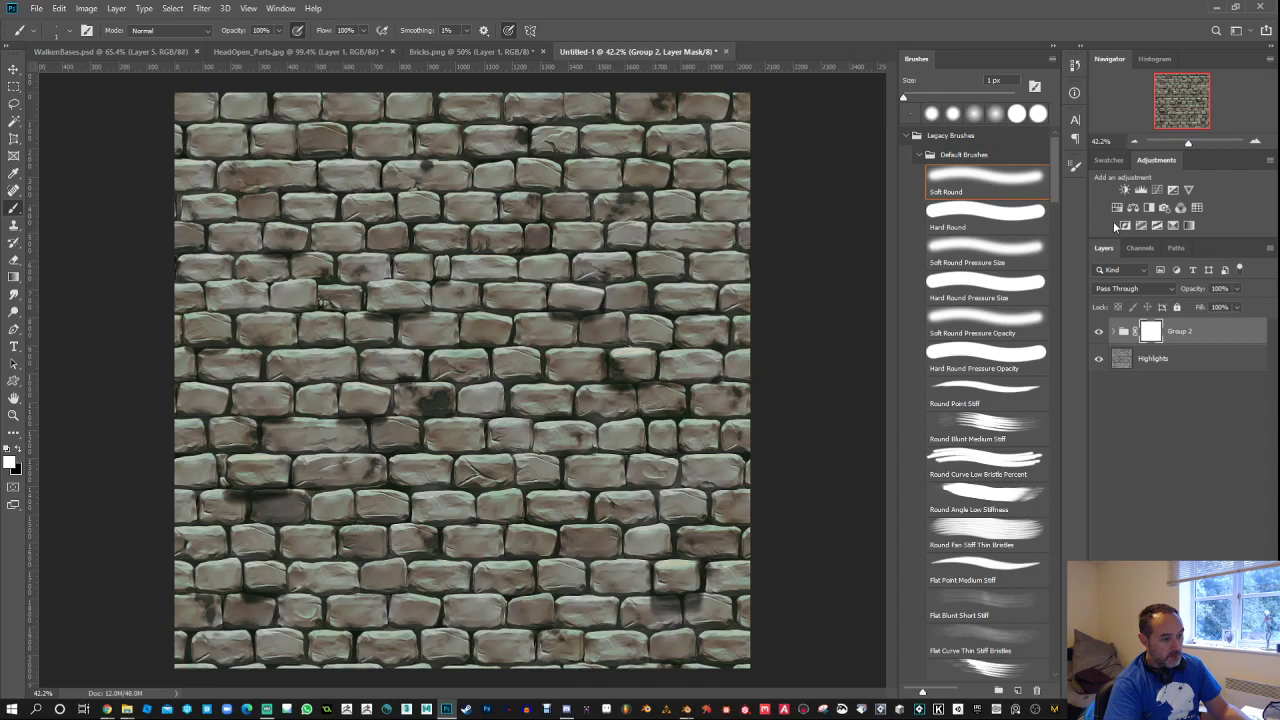
left_click(1145, 338, "alt")
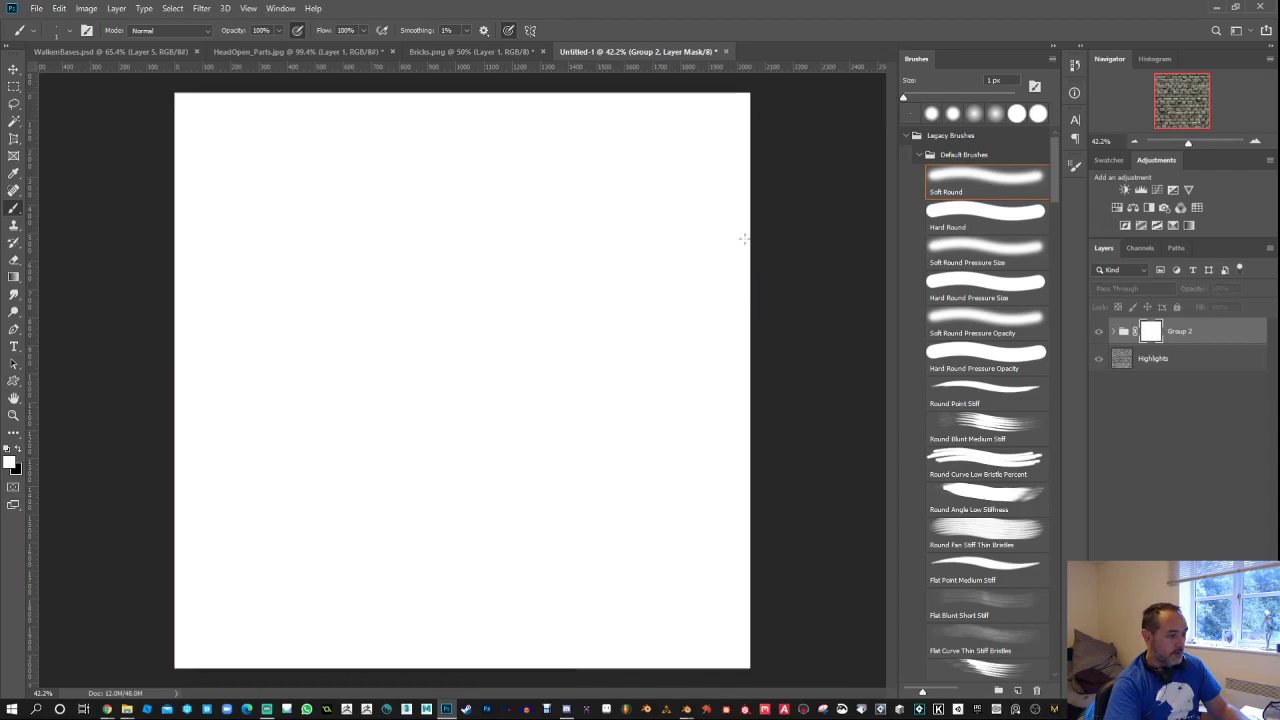
left_click(202, 9)
left_click(214, 24)
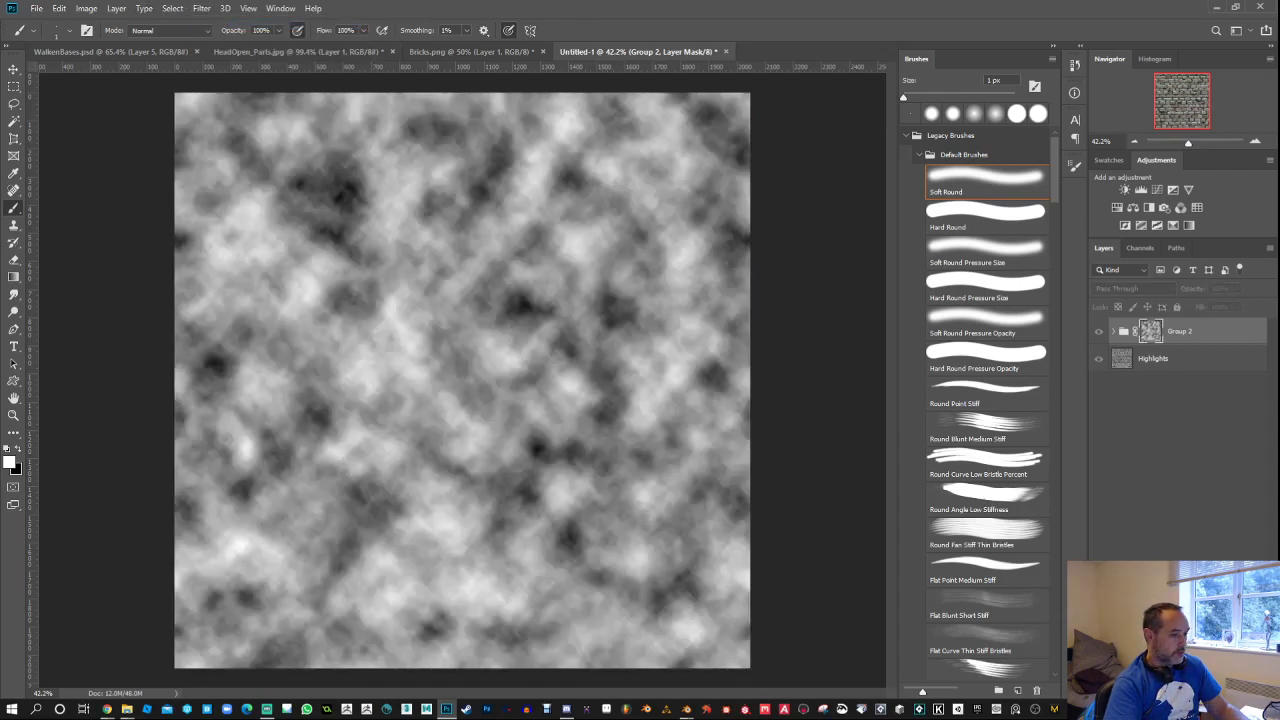
left_click(1148, 334, "alt")
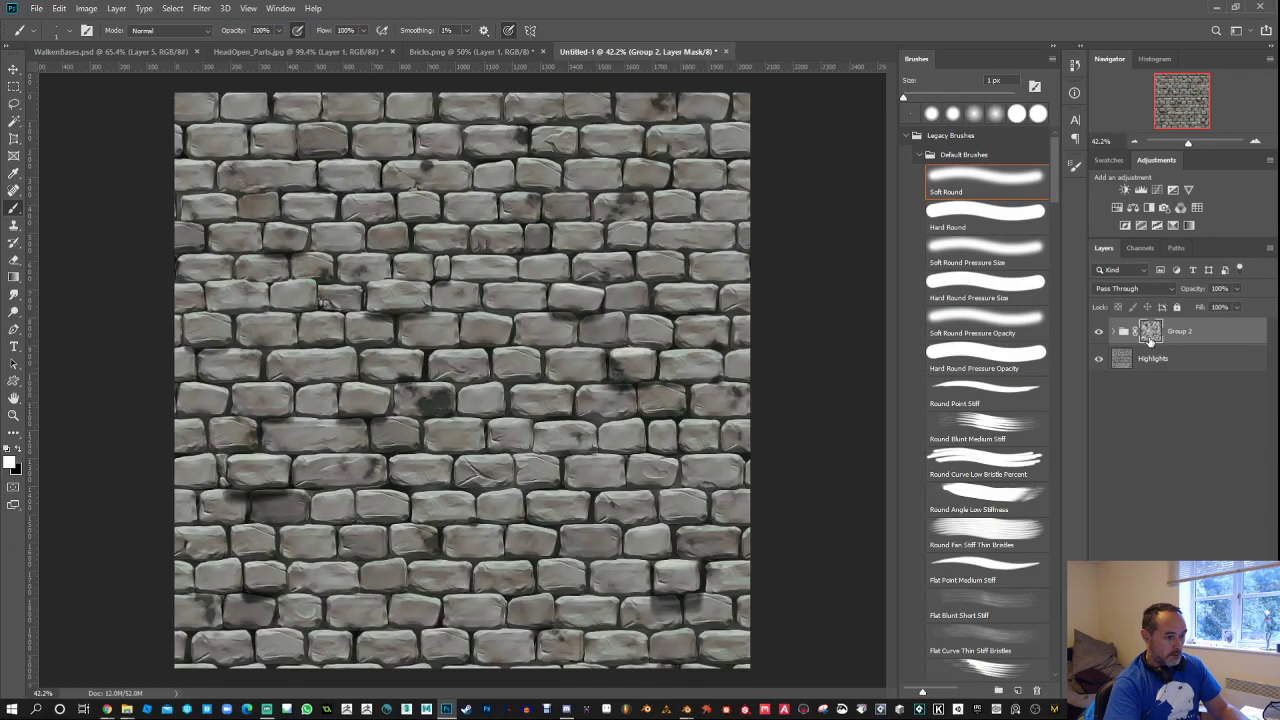
Step: Increase the contrast of Group 2's clouds mask with Levels, setting input black to 101 and white to 225
key("ctrl+l")
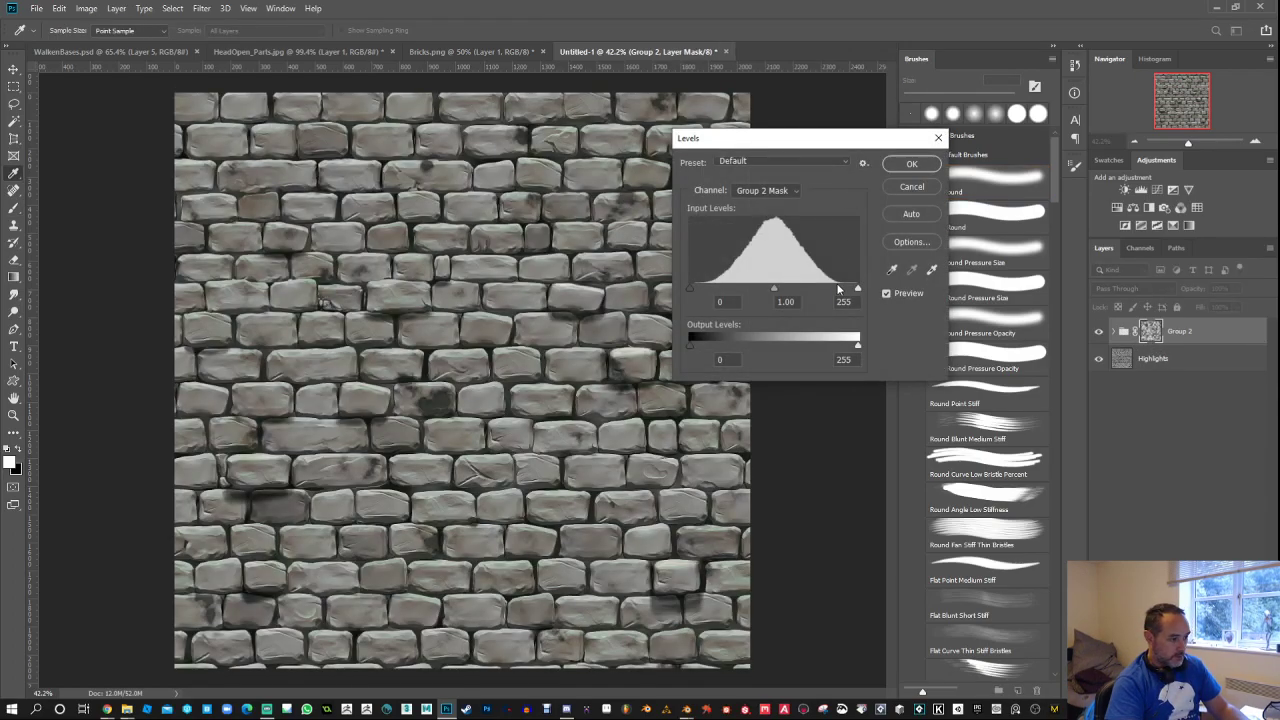
left_click_drag(858, 290, 791, 289)
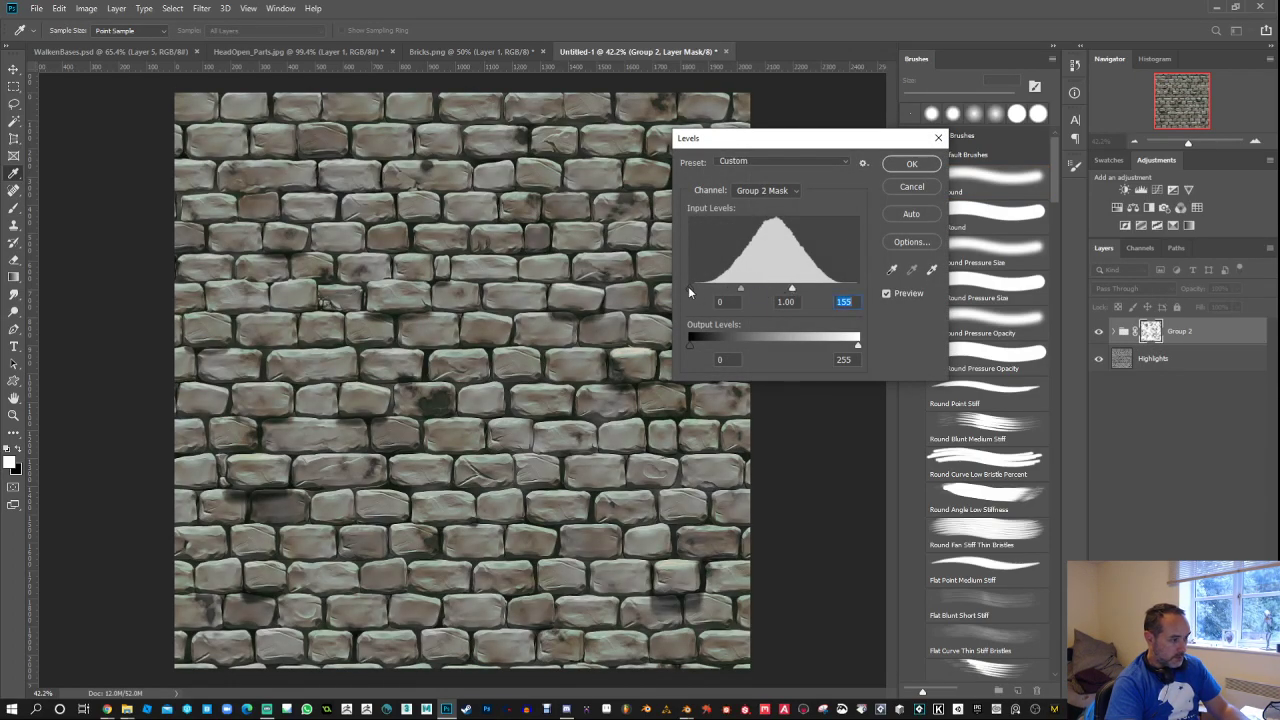
left_click_drag(688, 289, 858, 289)
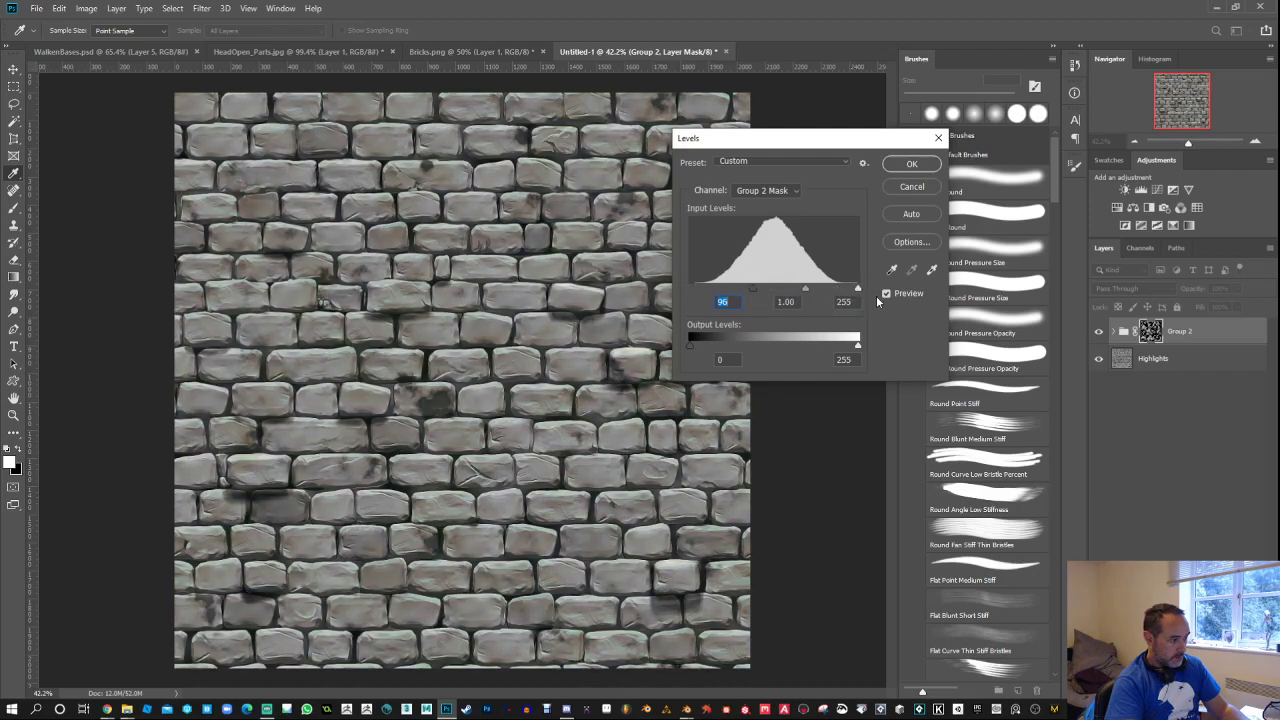
left_click_drag(753, 287, 737, 289)
mouse_move(858, 289)
left_mouse_down()
mouse_move(750, 289)
mouse_move(838, 290)
left_mouse_up()
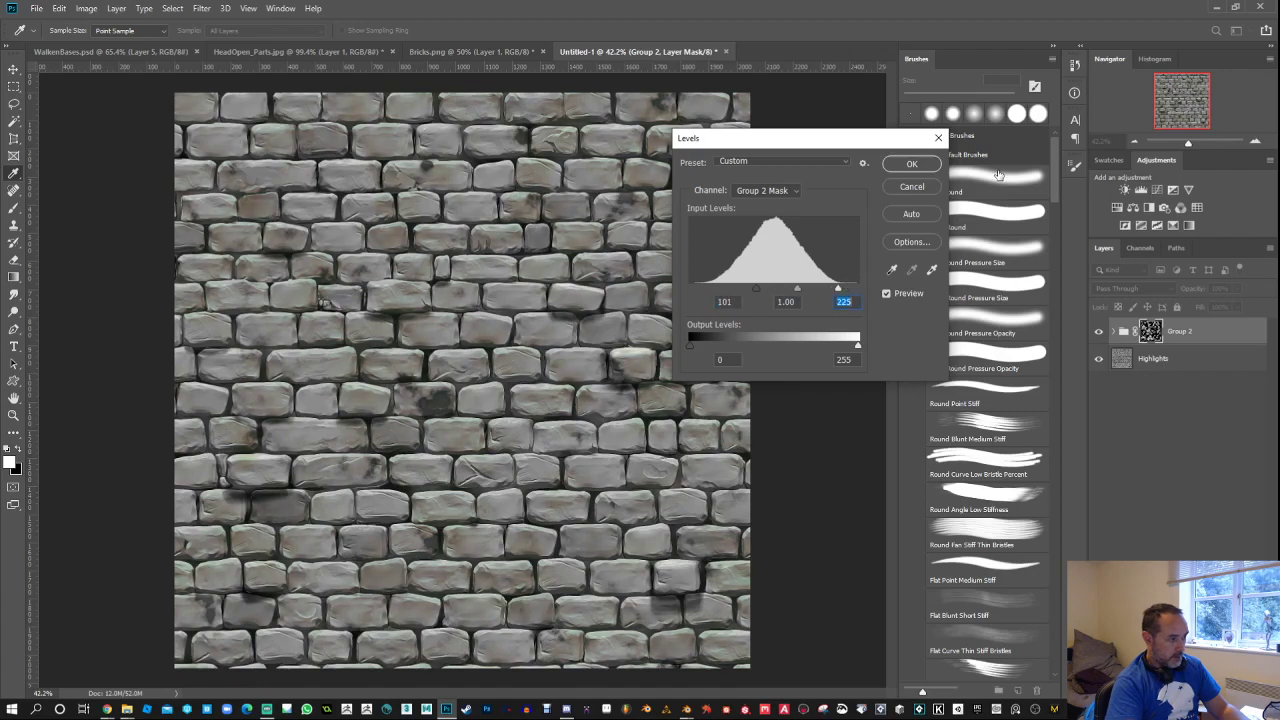
left_click(940, 168)
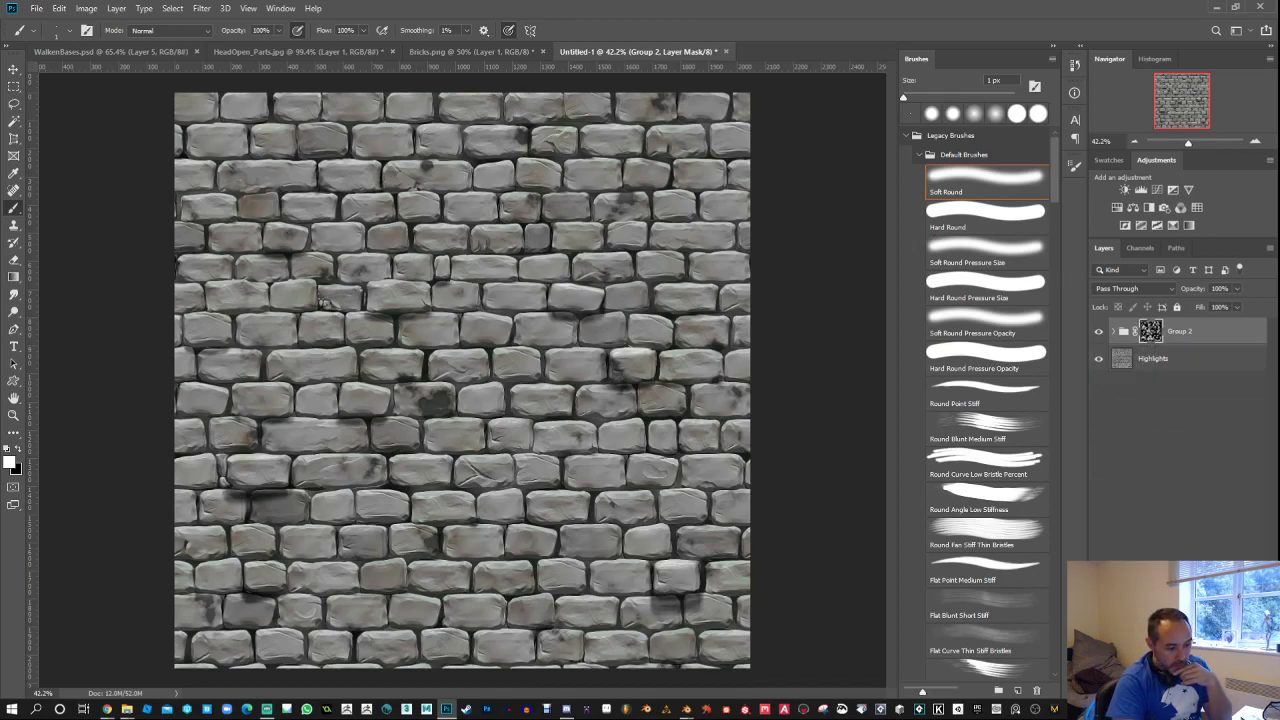
Step: Put Group 2 into a new parent group and give that group a layer mask inverted to black
key("ctrl+g")
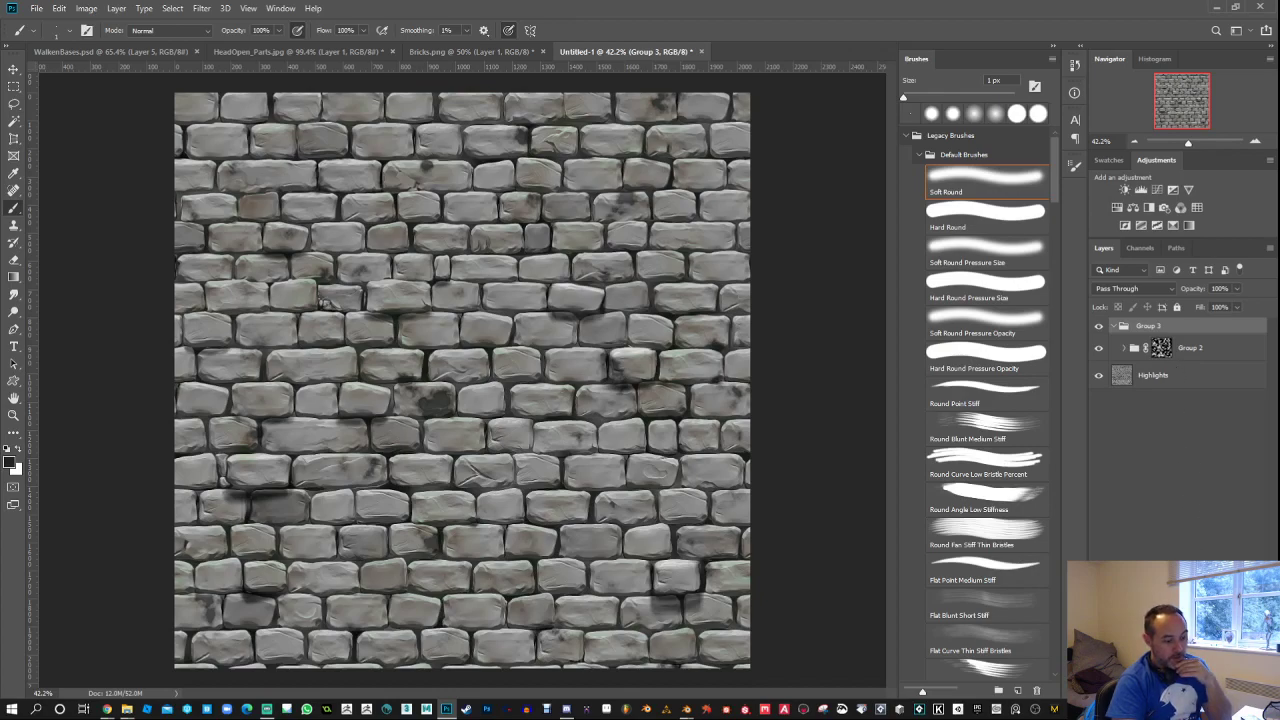
left_click(1150, 690)
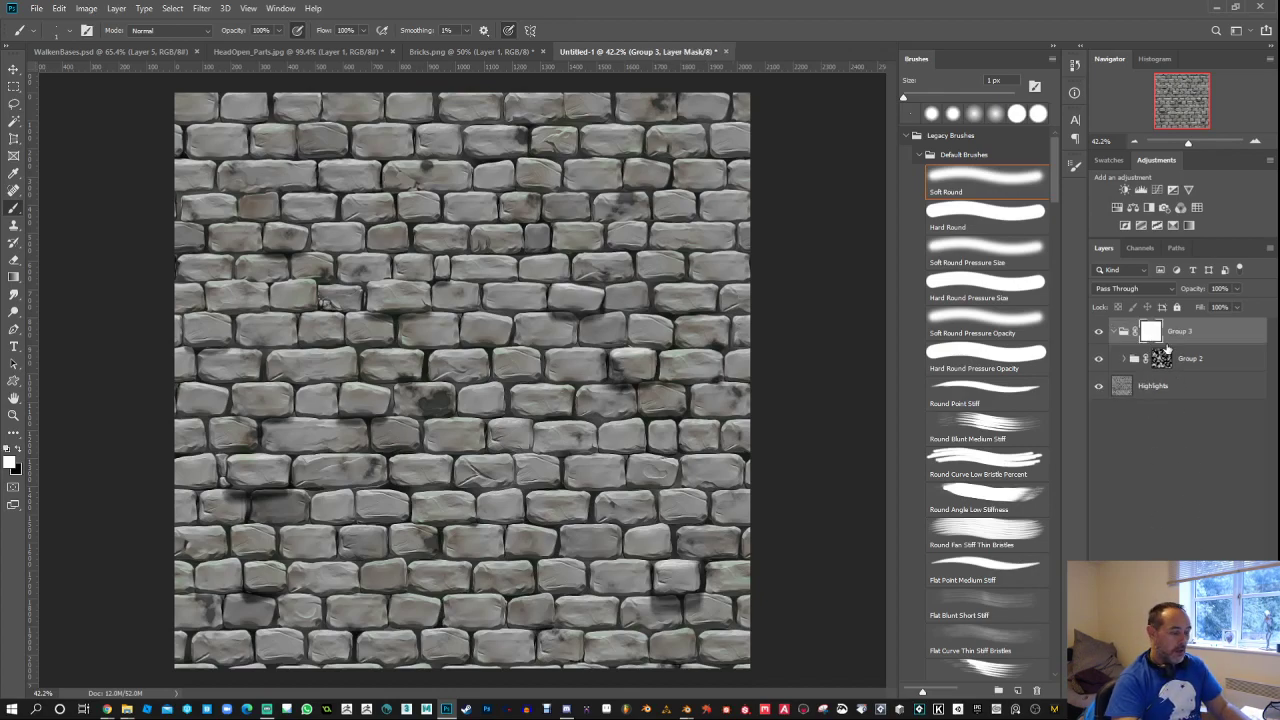
key("ctrl+i")
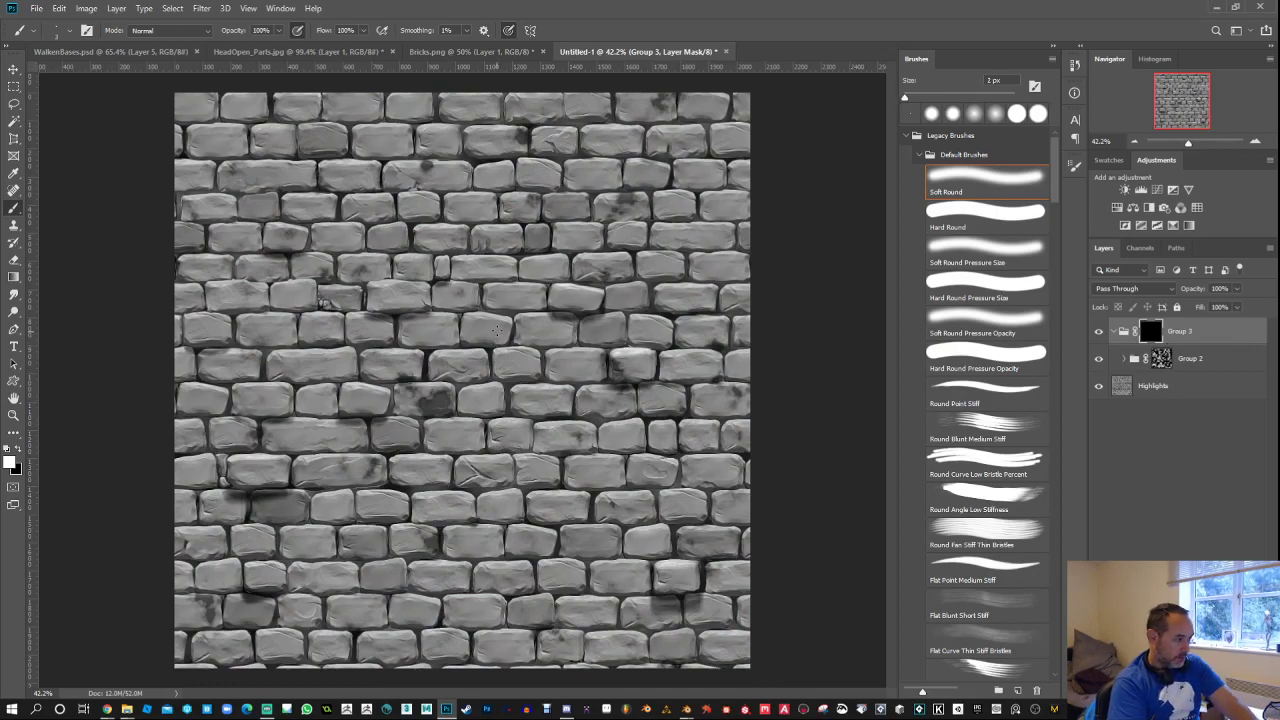
Step: Enlarge the Soft Round brush to 400 px
key("bracketright")
key("bracketright")
key("bracketright")
key("bracketright")
key("bracketright")
key("bracketright")
key("bracketright")
key("bracketright")
key("bracketright")
key("bracketright")
key("bracketright")
key("bracketright")
key("bracketright")
key("bracketright")
key("bracketright")
key("bracketright")
key("bracketright")
key("bracketright")
key("bracketright")
key("bracketright")
key("bracketright")
key("bracketright")
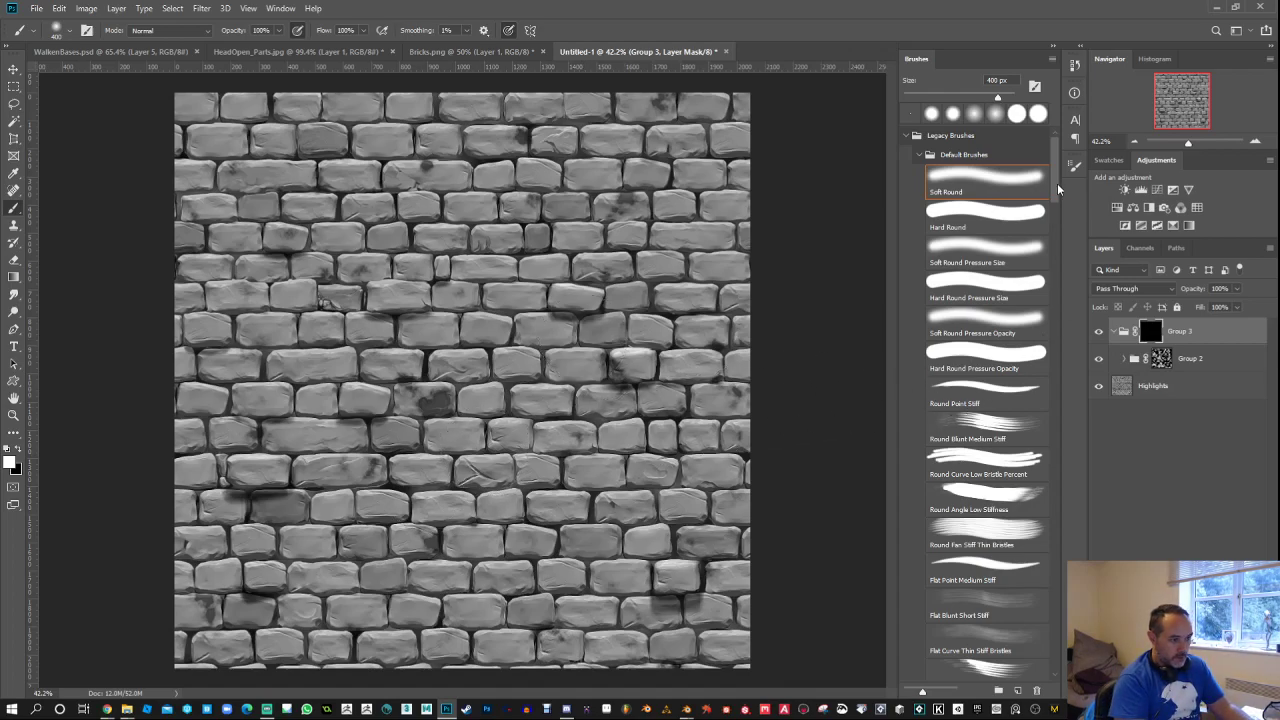
Step: Try the Watercolor Spatter Fine Drops brush at 175 px on Group 3's isolated mask and undo the strokes
left_click_drag(1057, 183, 1060, 321)
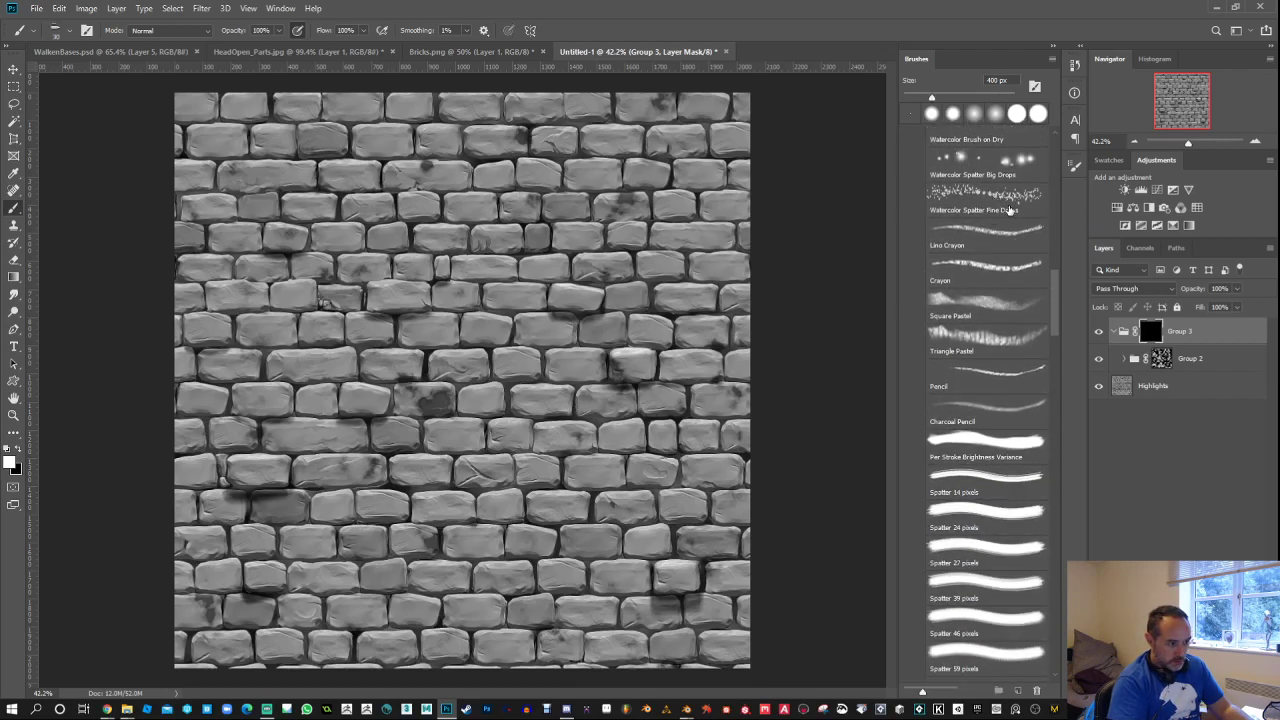
left_click(993, 205)
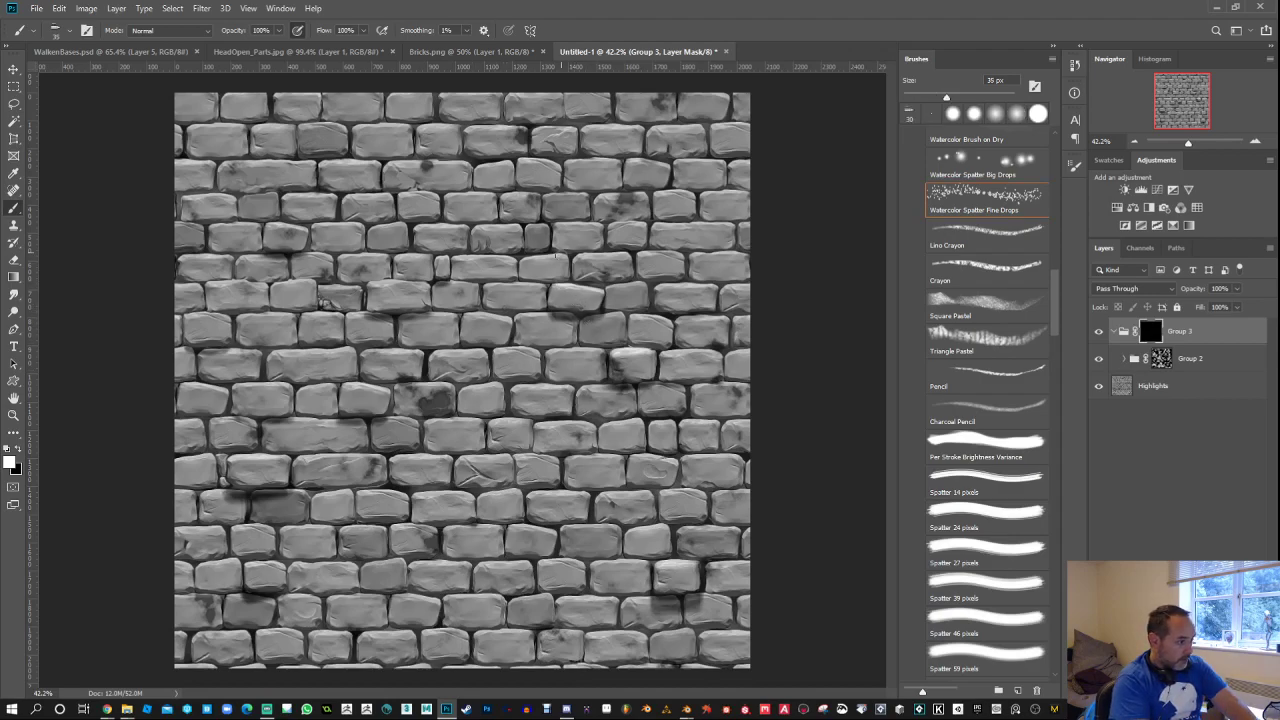
key("]")
key("]")
key("]")
key("]")
key("]")
key("]")
key("]")
key("]")
key("]")
key("]")
key("]")
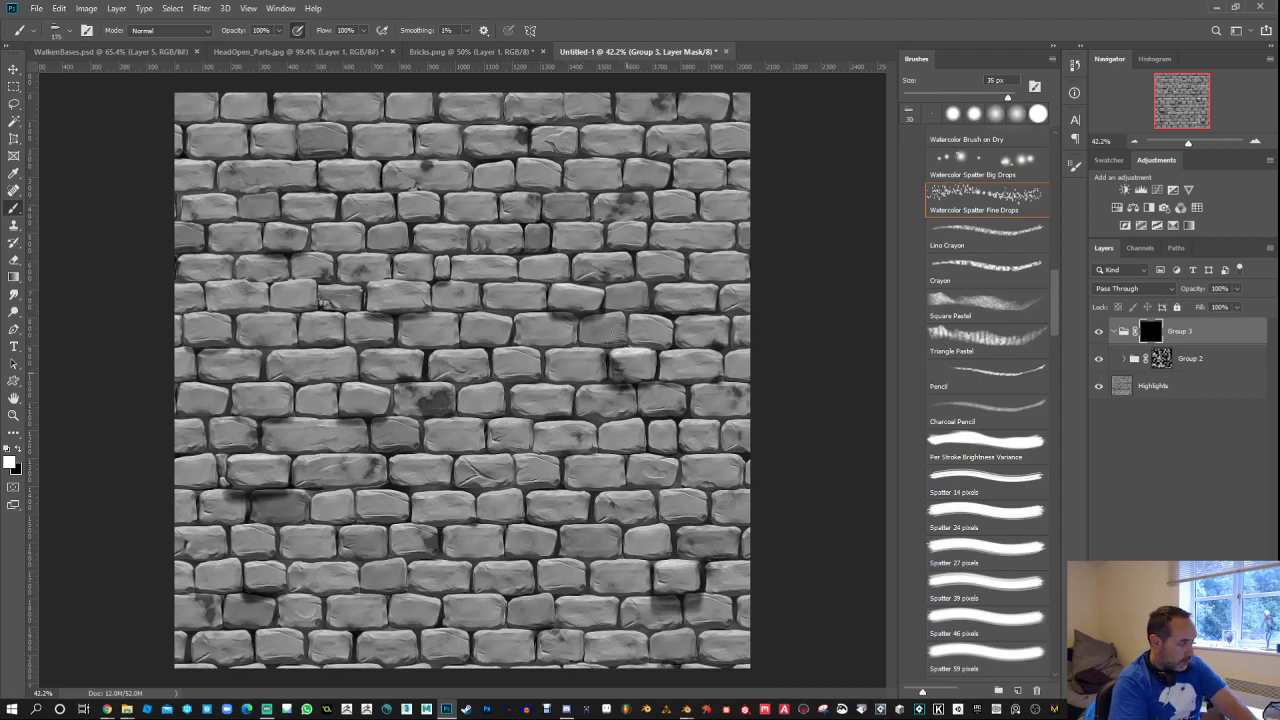
key("bracketright")
key("bracketright")
key("bracketright")
key("bracketright")
key("bracketright")
key("bracketright")
key("bracketright")
key("bracketright")
key("bracketright")
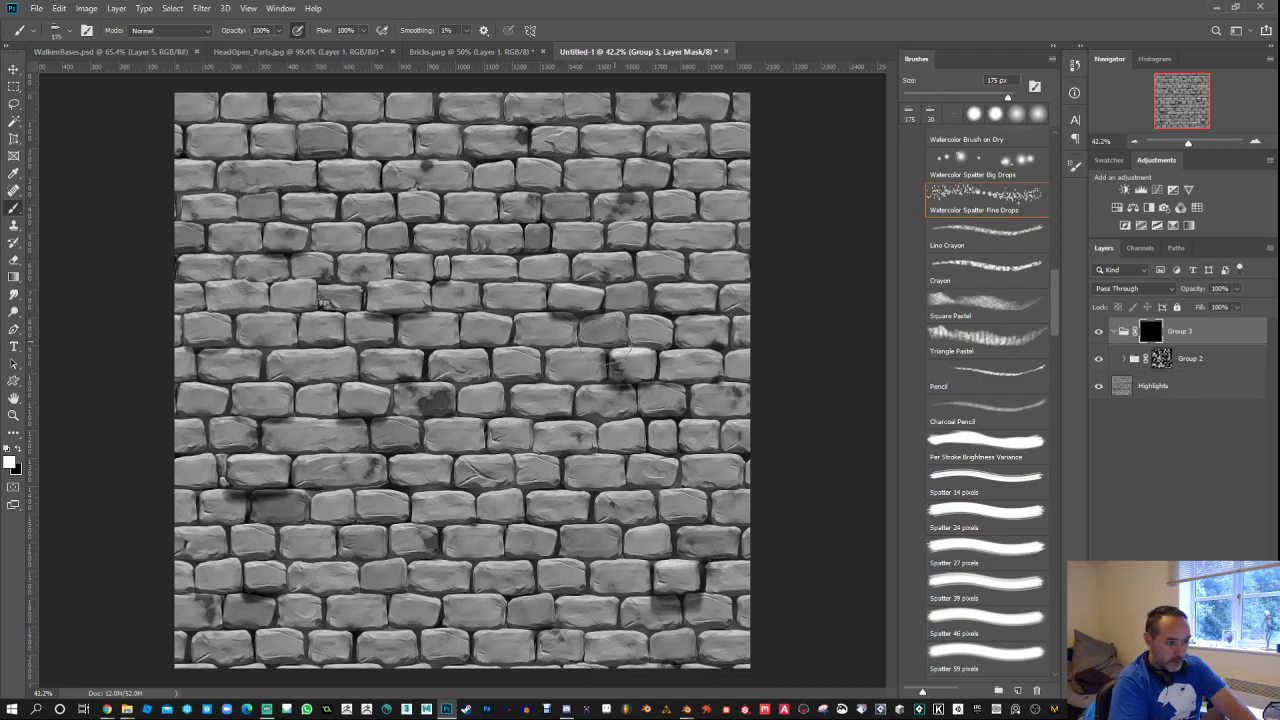
left_click(1151, 337, "alt")
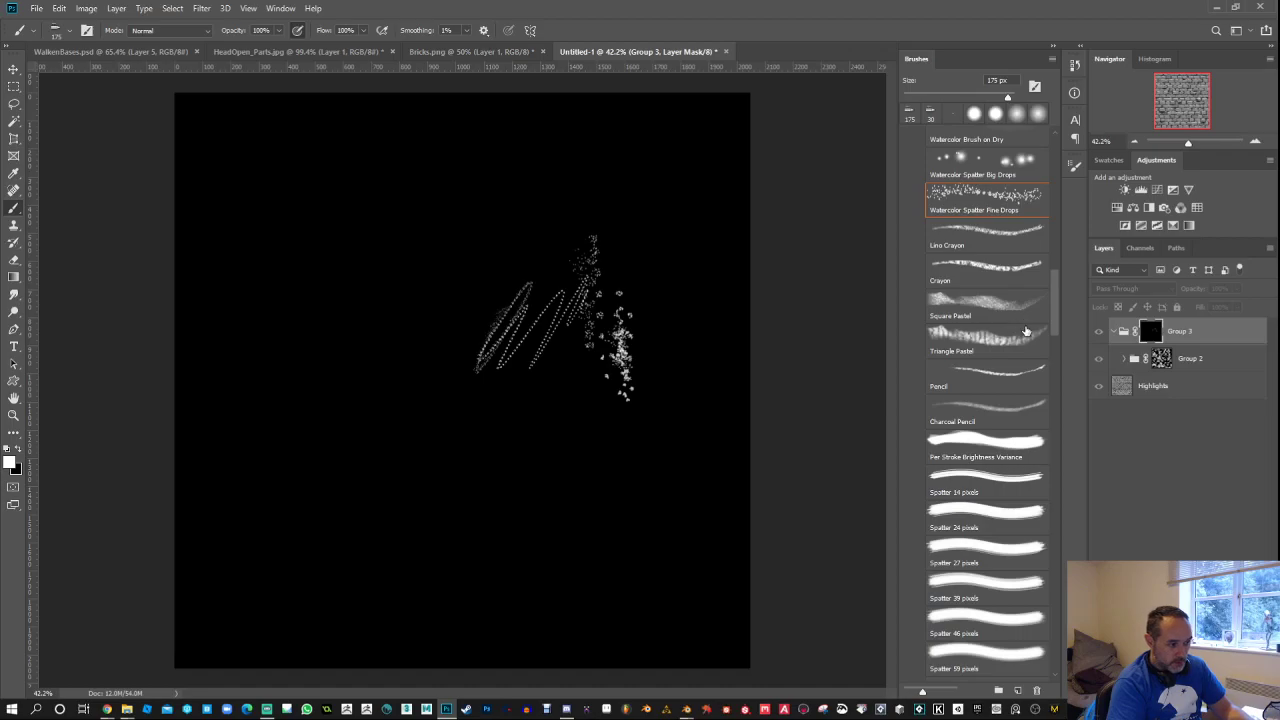
key("ctrl+z")
key("ctrl+z")
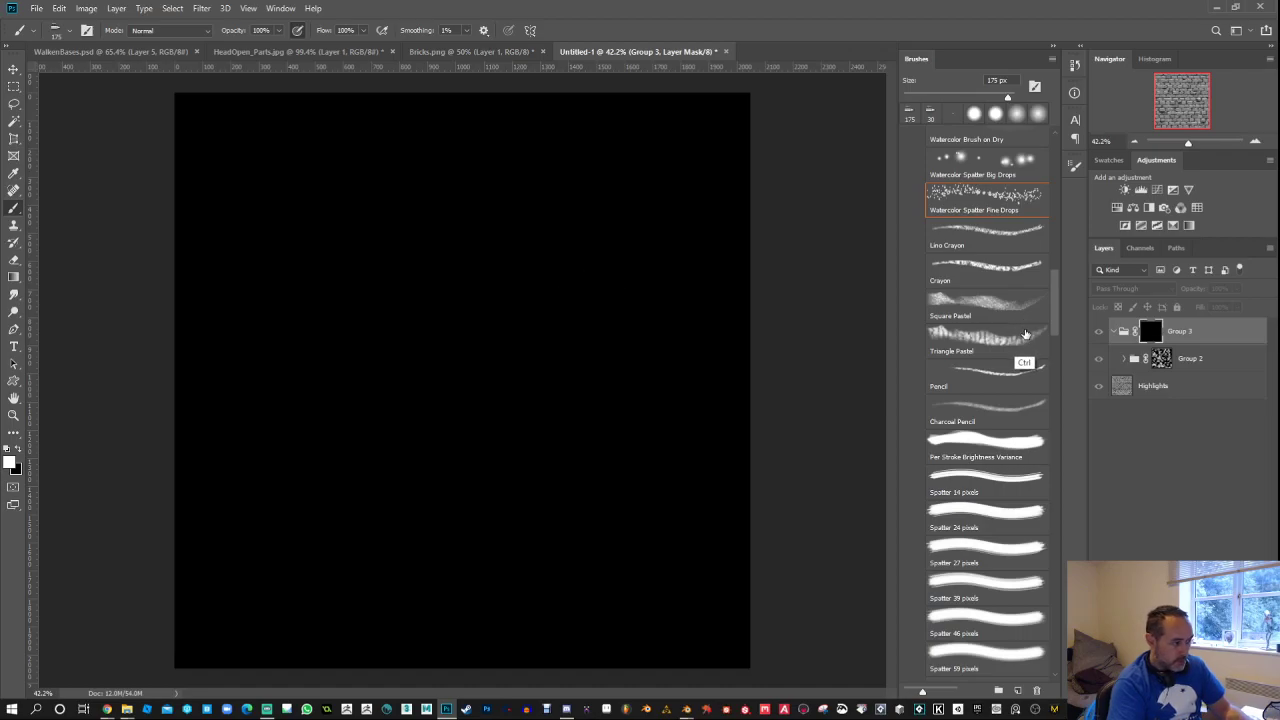
Step: Choose the RR_WaterUltra brush, enlarge it to 100 px and undo its test strokes on Group 3's mask
scroll(1054, 342, "down", 3)
left_click_drag(1054, 340, 1056, 447)
left_click(985, 485)
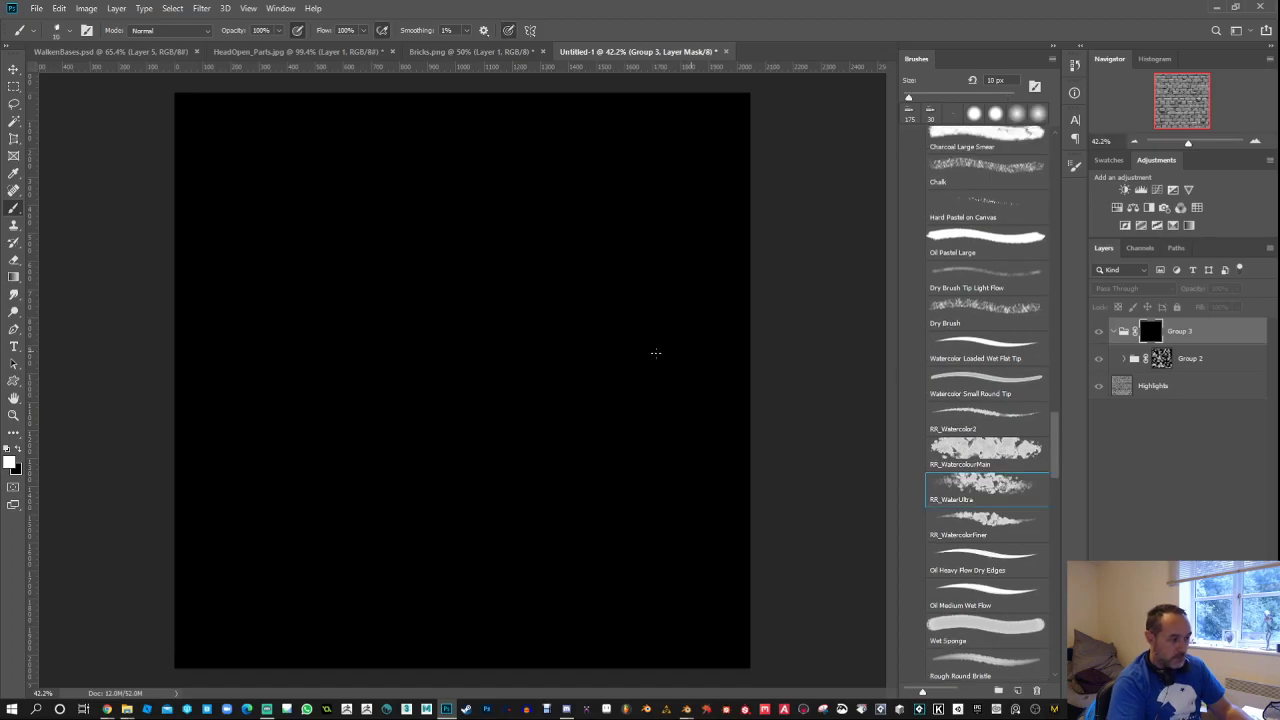
mouse_move(557, 288)
left_mouse_down()
mouse_move(568, 372)
mouse_move(603, 328)
left_mouse_up()
key("ctrl+z")
key("bracketright")
key("bracketright")
key("bracketright")
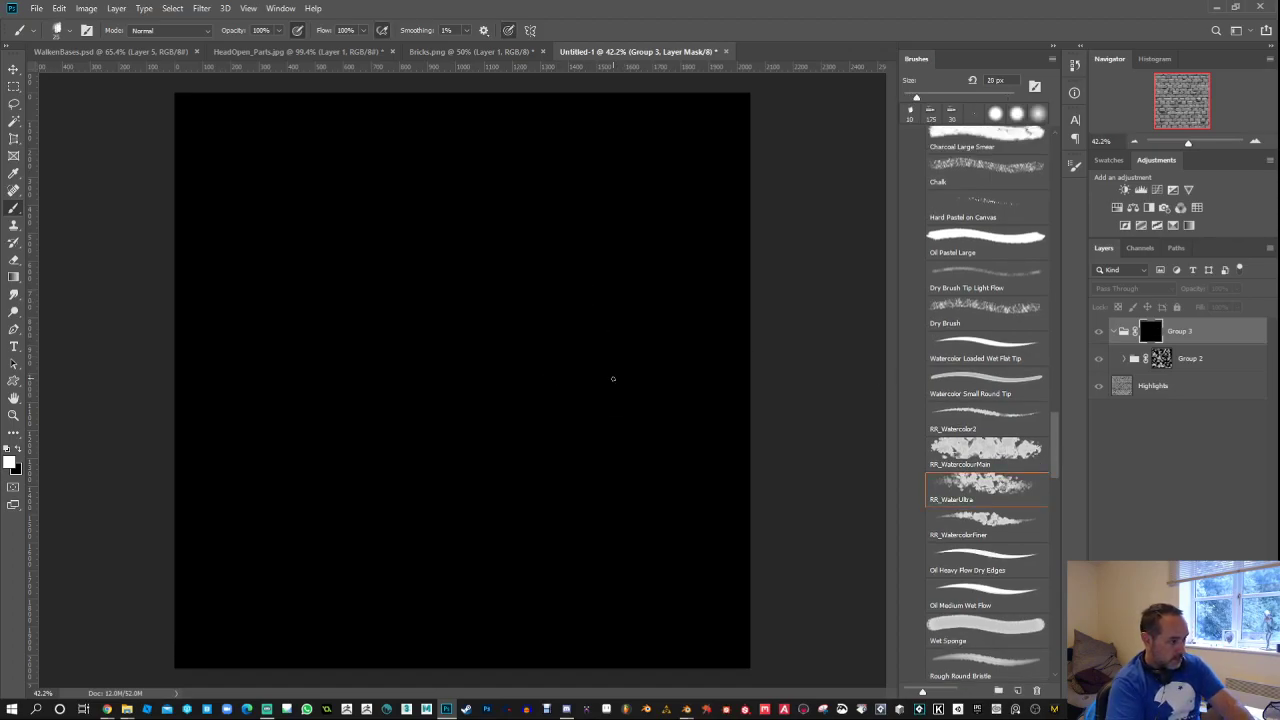
key("bracketright")
key("bracketright")
key("bracketright")
key("bracketright")
key("bracketright")
key("bracketright")
key("bracketright")
key("bracketright")
left_click_drag(577, 310, 578, 338)
key("ctrl+z")
Step: Return to the image view and paint white on Group 3's mask over the bricks just right of the upper centre
left_click(1125, 334)
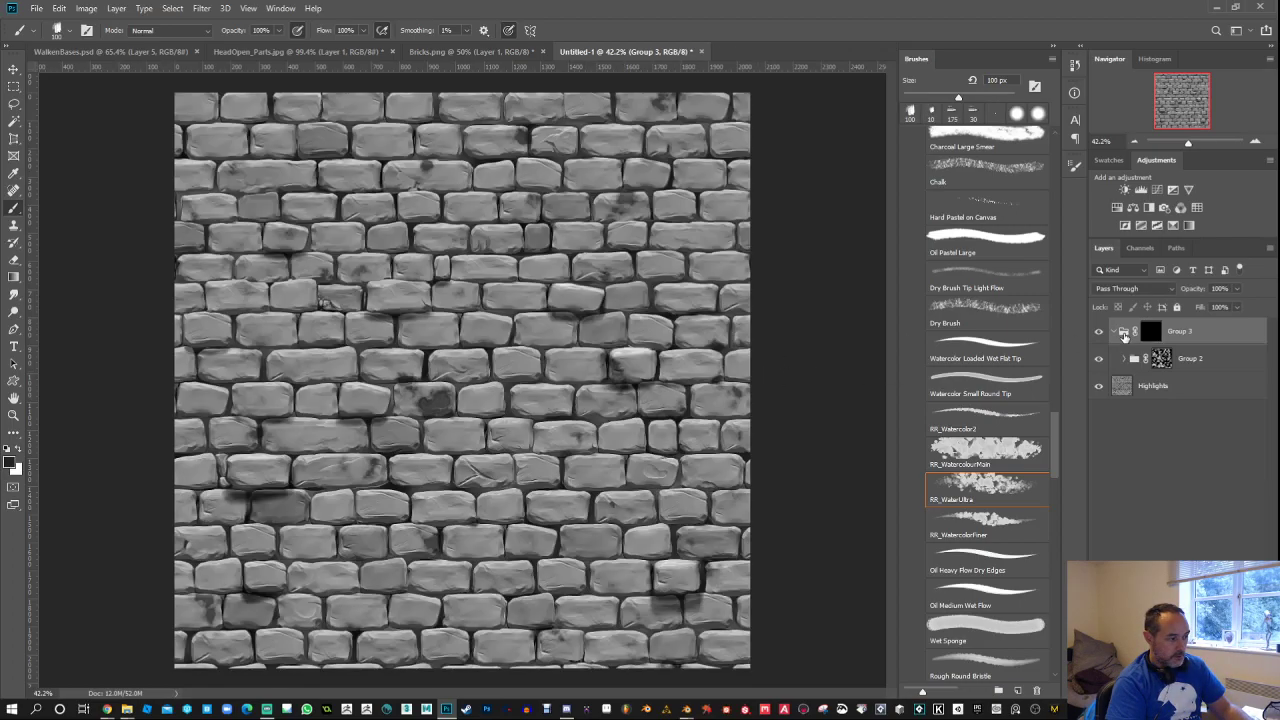
left_click(614, 315)
key("Return")
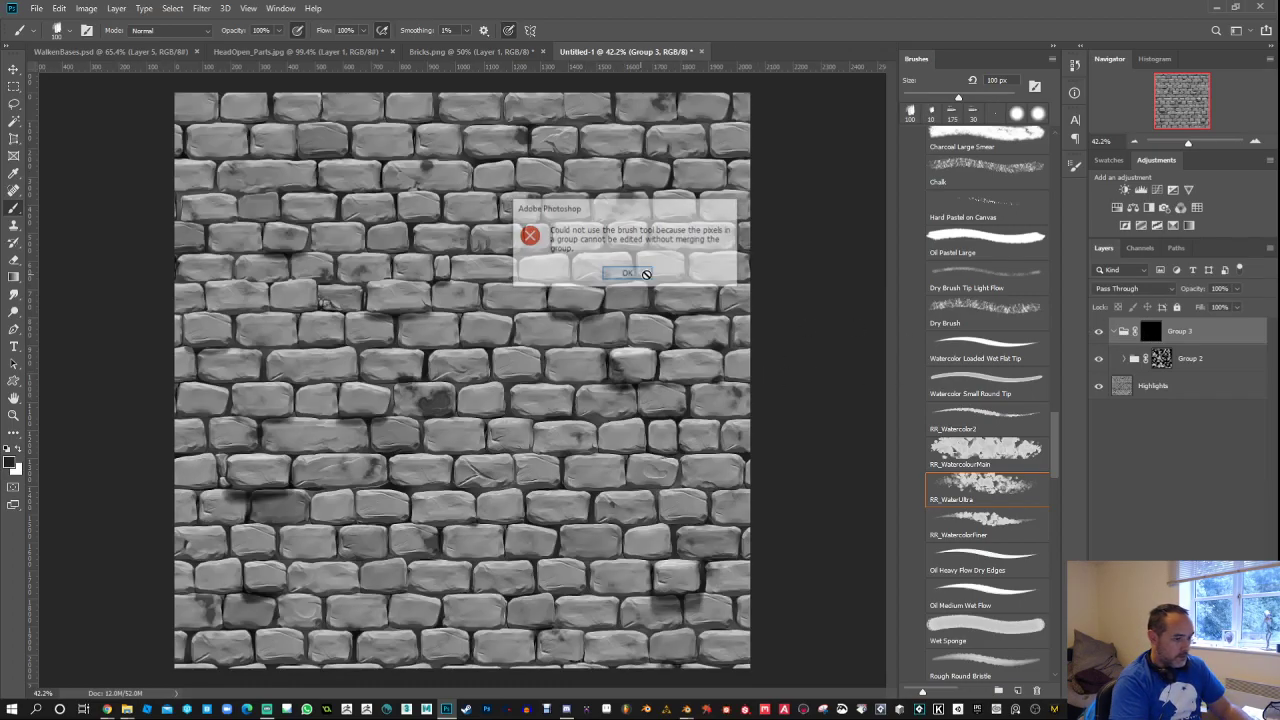
left_click(1151, 331)
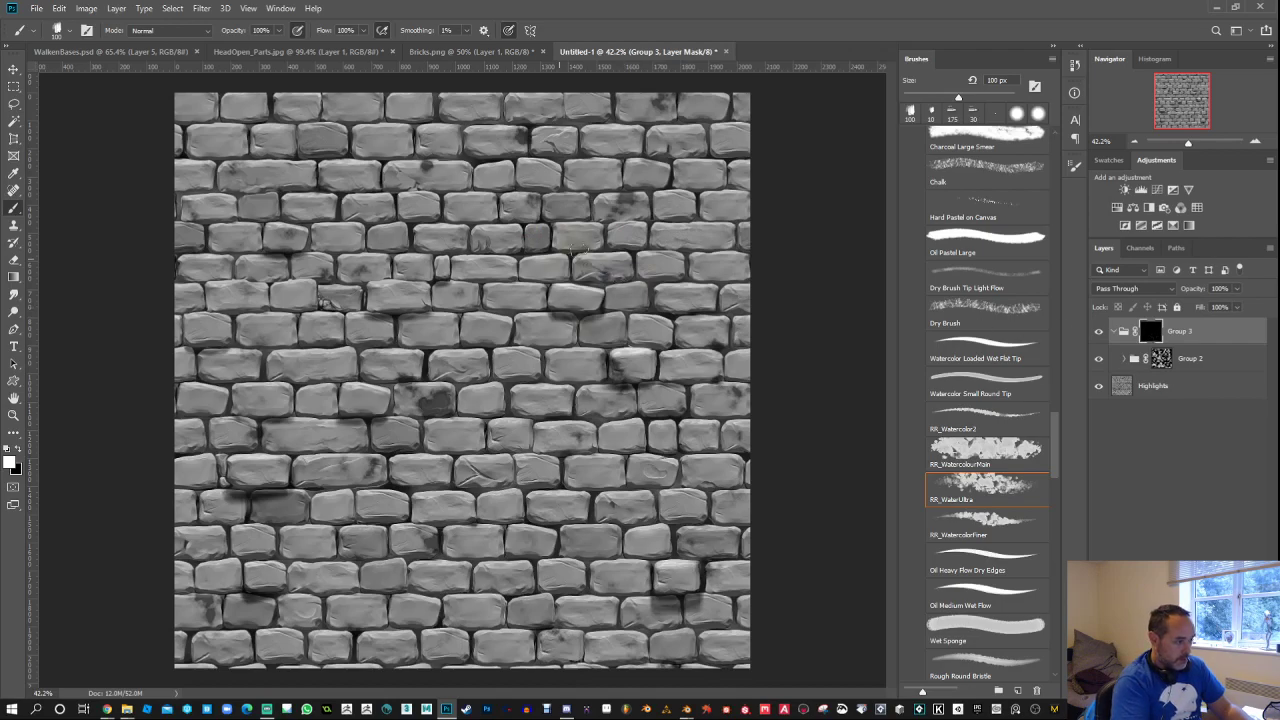
left_click(584, 256)
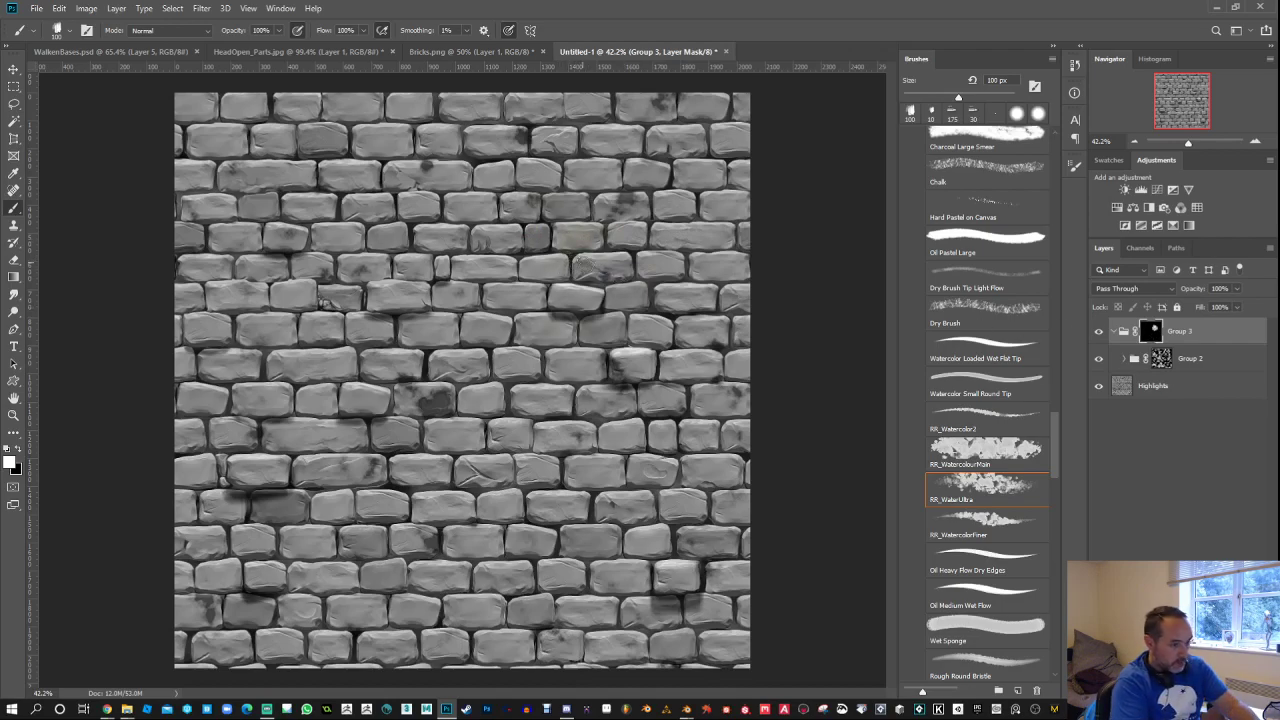
Step: Expand Group 2 and raise the opacity of Group 1 copy to 100%
left_click(1125, 331)
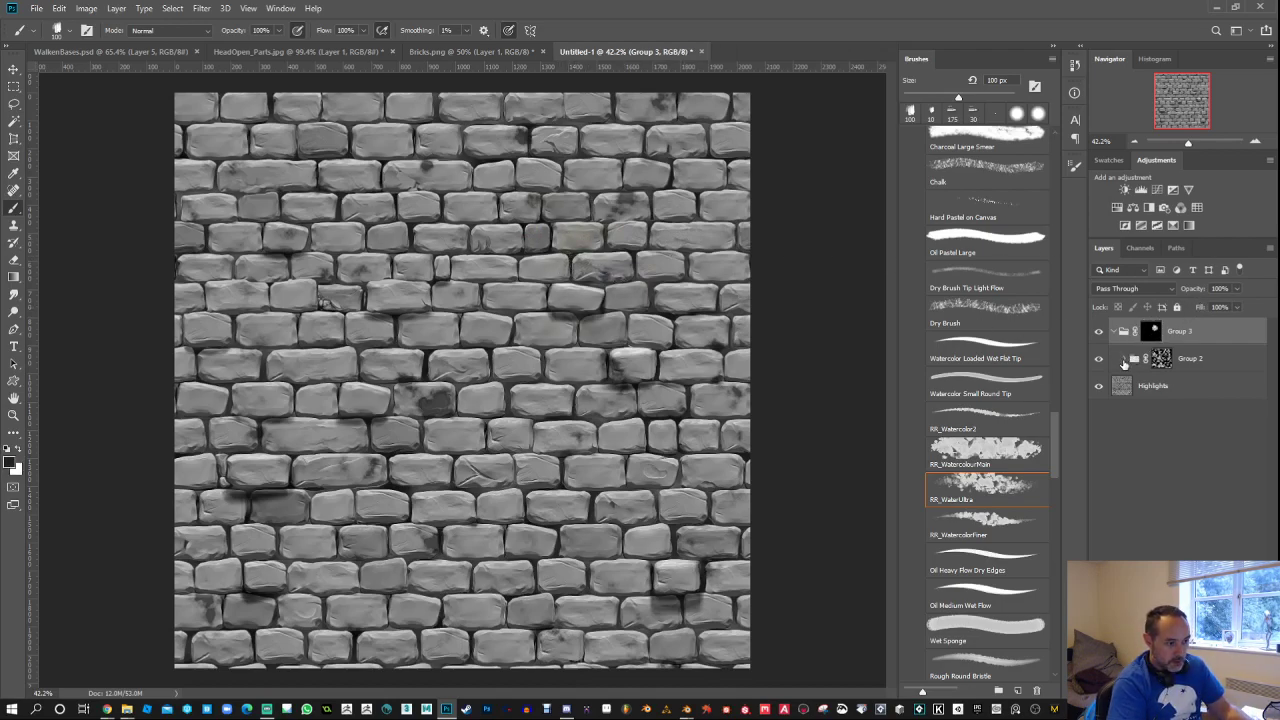
left_click(1142, 363)
left_click(1125, 360)
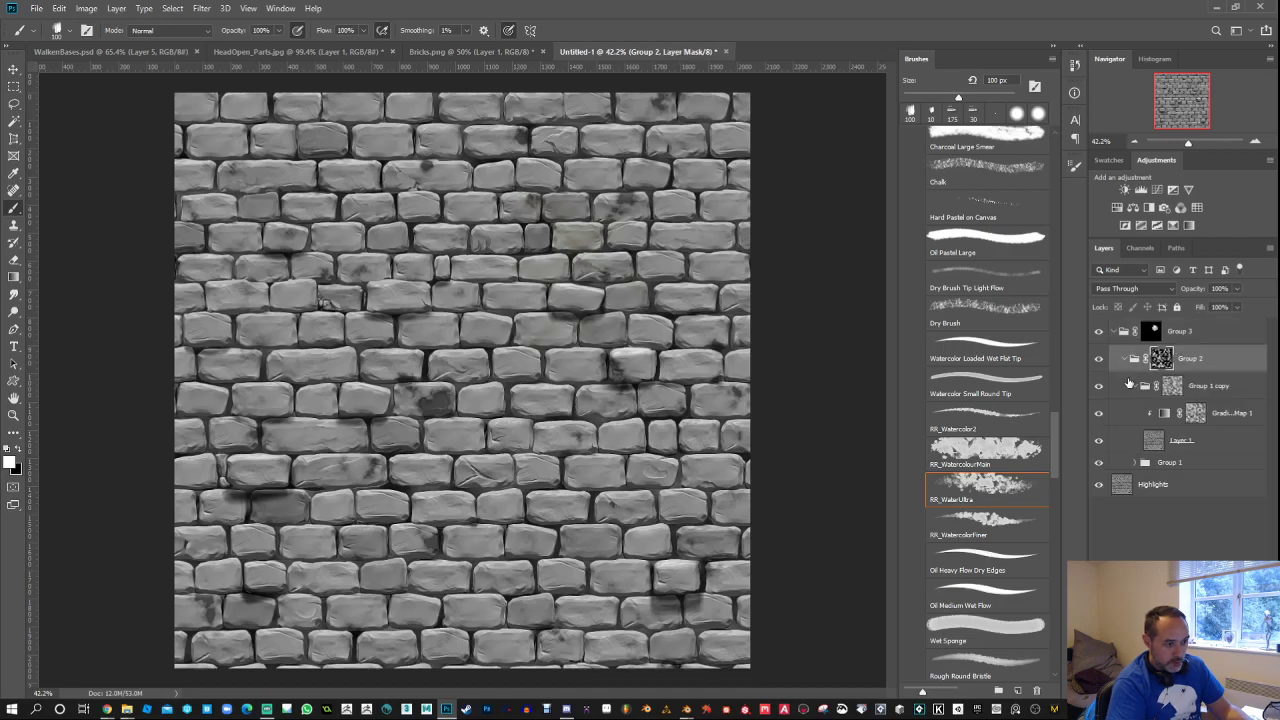
left_click(1145, 388)
left_click_drag(1192, 291, 1230, 290)
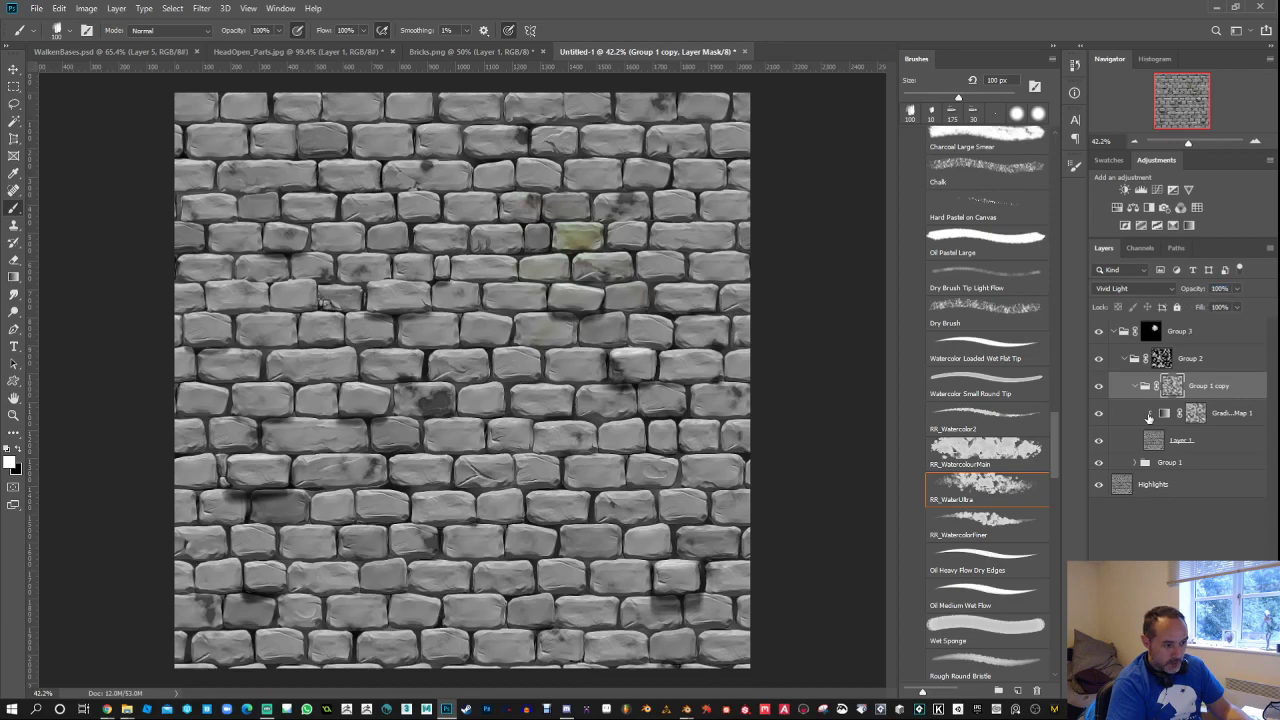
Step: Set Group 1's opacity to 68% and expand it to check the opacity of its Gradient Map layer
left_click(1163, 416)
left_click(1155, 441)
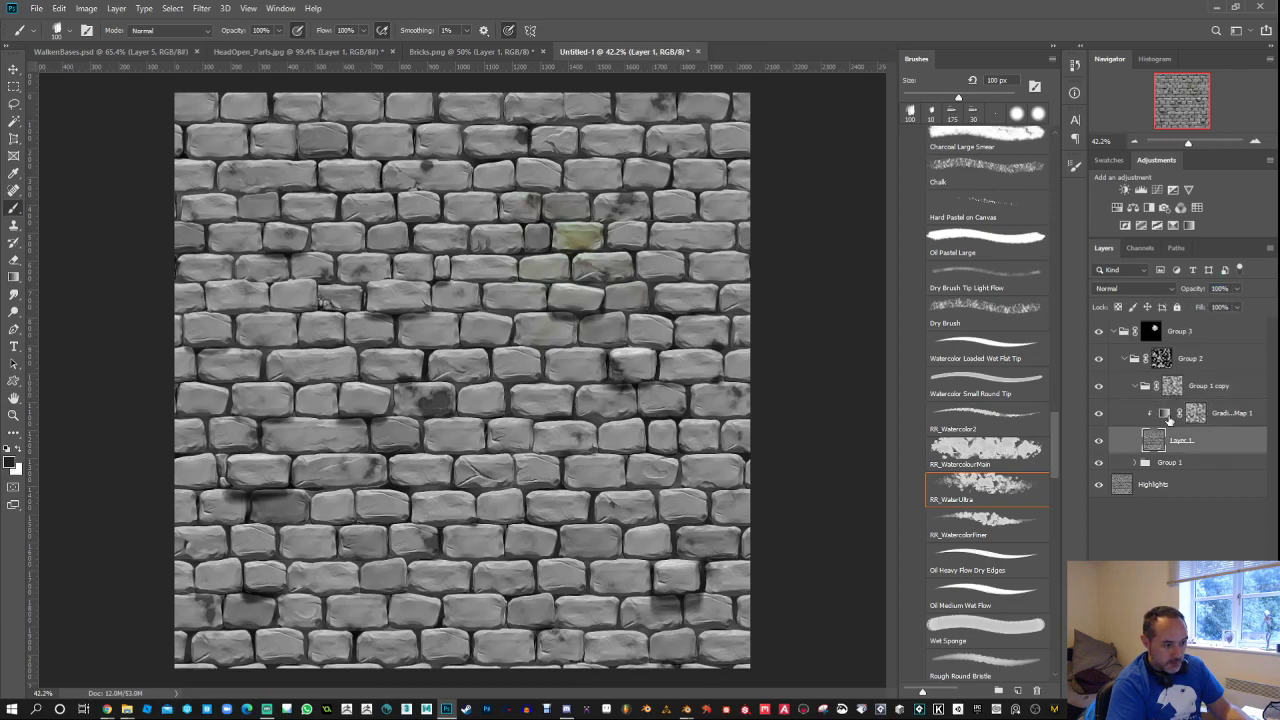
key("alt+bracketright")
key("alt+bracketright")
left_click(1148, 466)
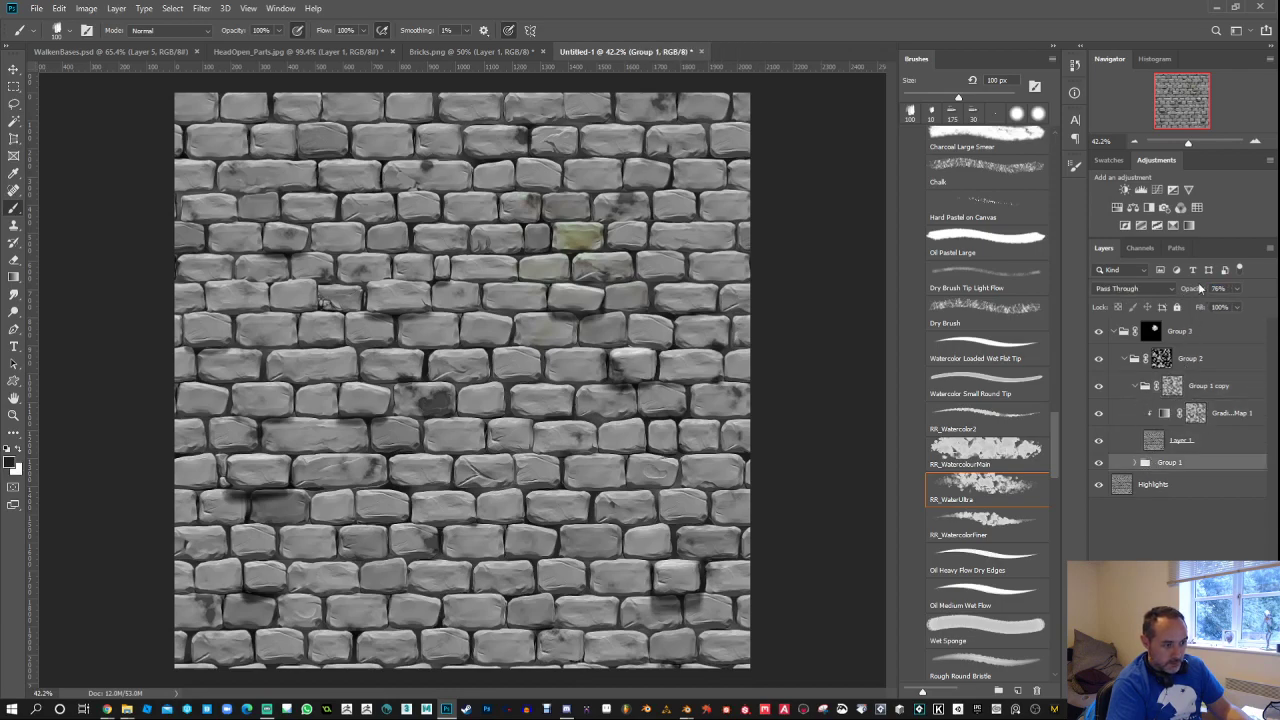
left_click_drag(1191, 292, 1159, 296)
left_click(1137, 464)
left_click(1166, 487)
left_click(1192, 289)
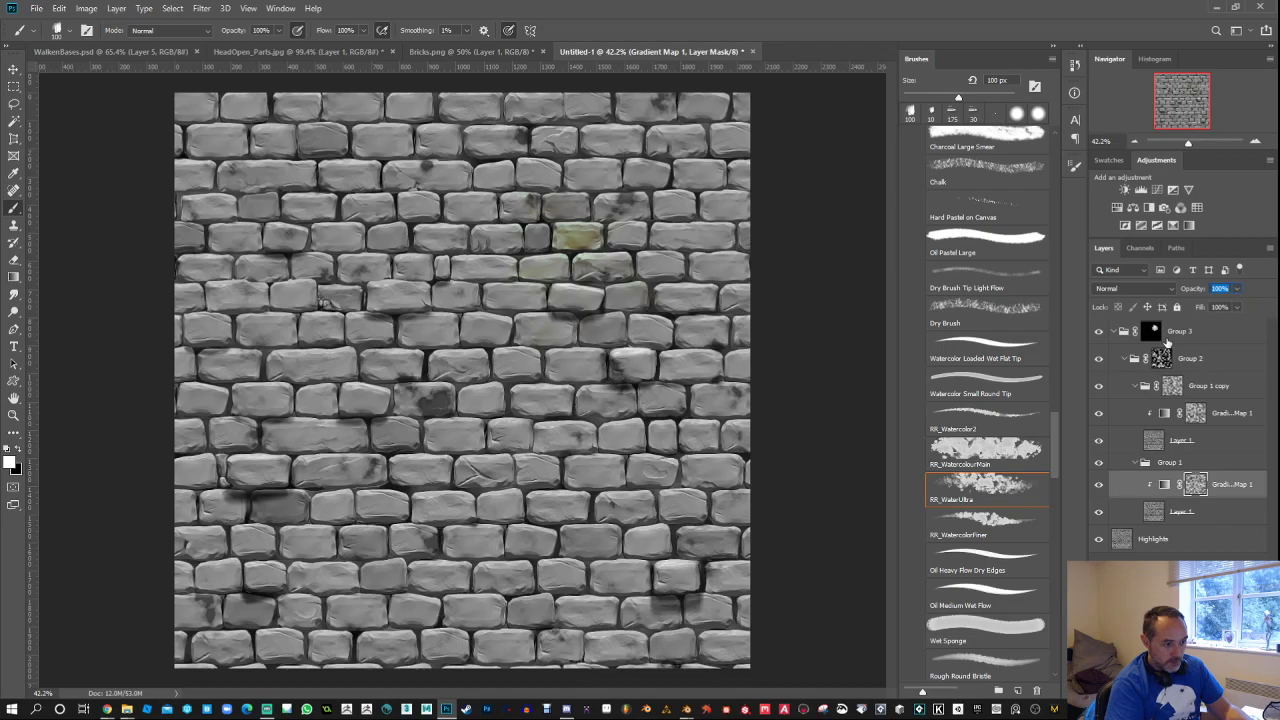
Step: Paint black on Group 3's mask to tone down the green patch on the bricks right of the upper centre
left_click(1166, 341)
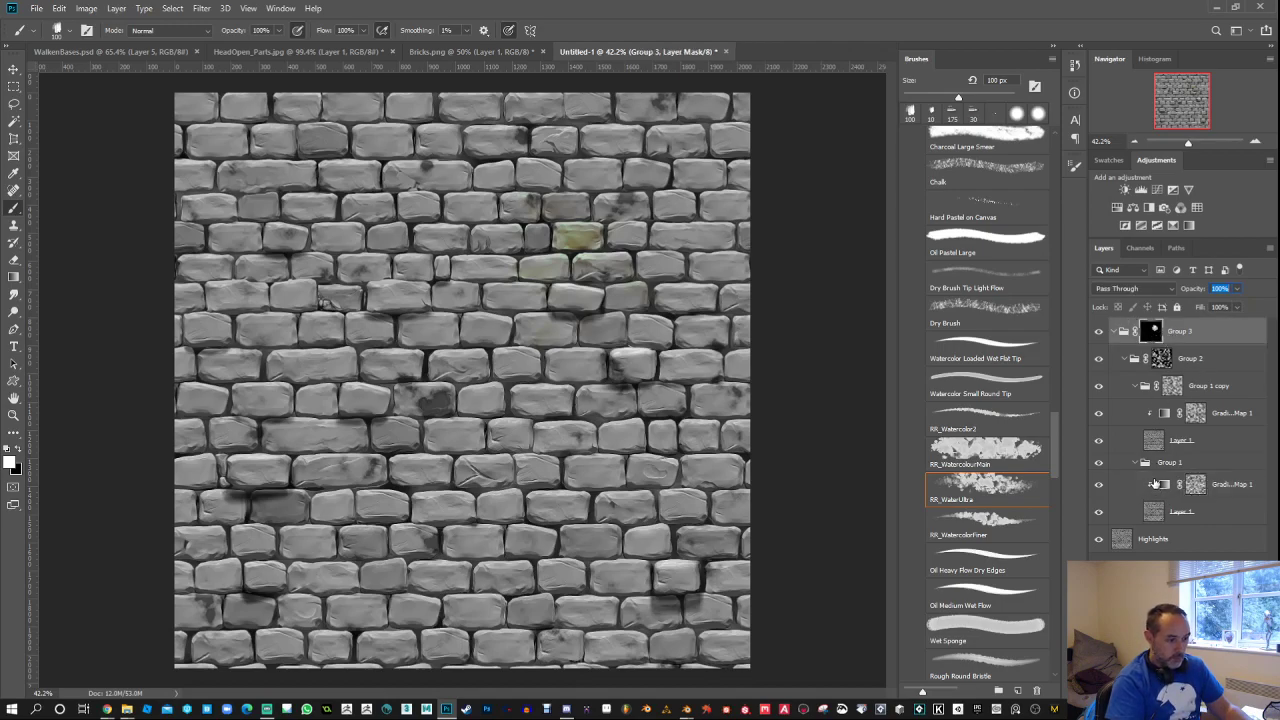
left_click(591, 227)
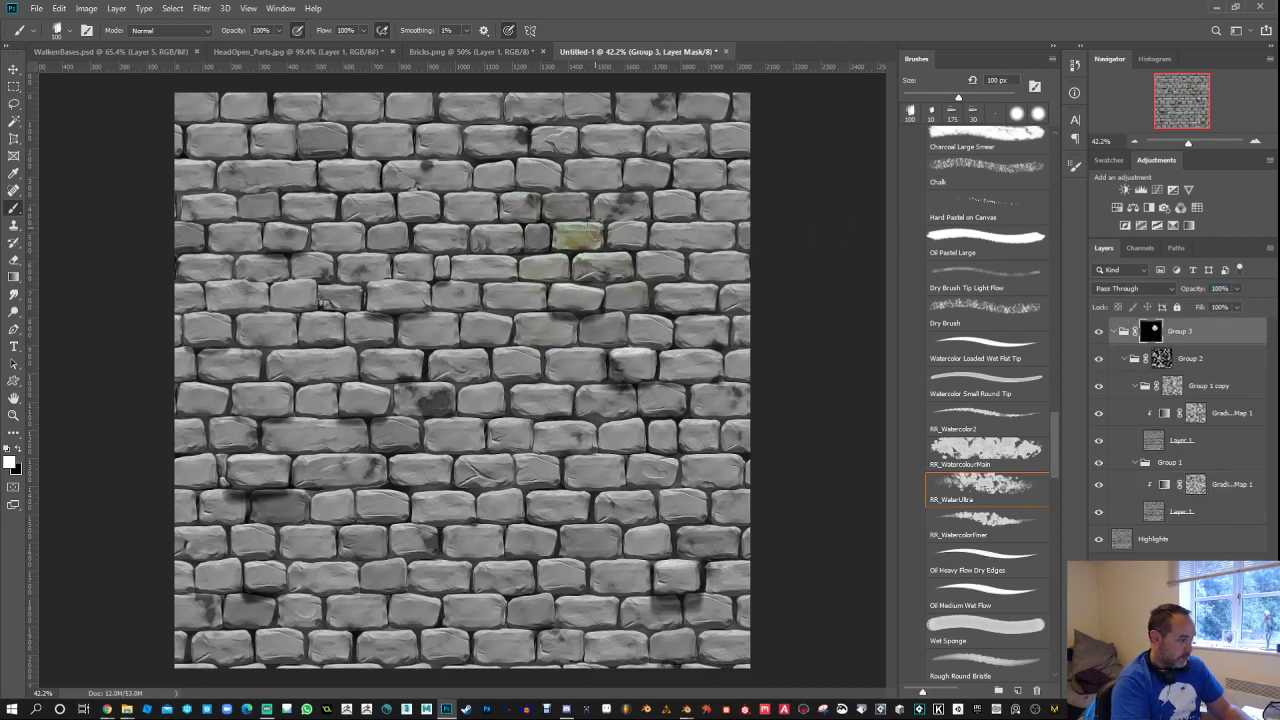
key("x")
left_click_drag(586, 234, 572, 252)
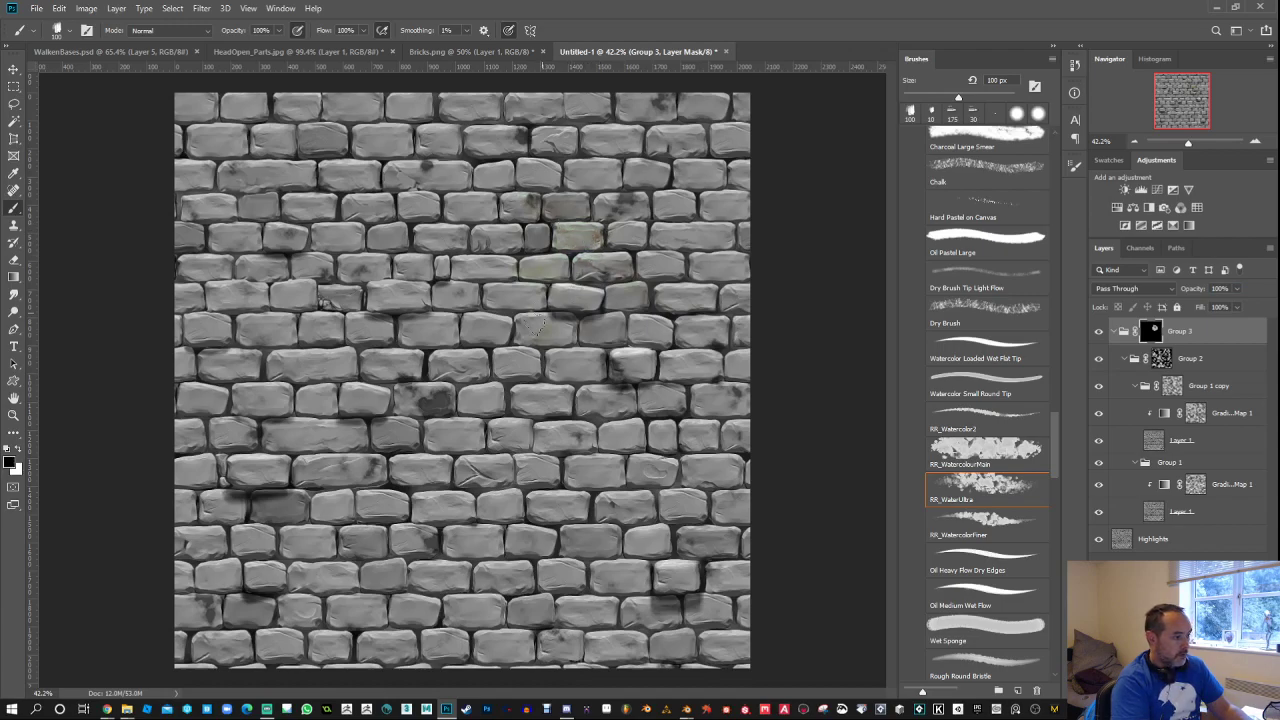
Step: Paint white on Group 3's mask over bricks left of the upper centre and across the middle towards the lower part
key("x")
left_click_drag(431, 279, 398, 225)
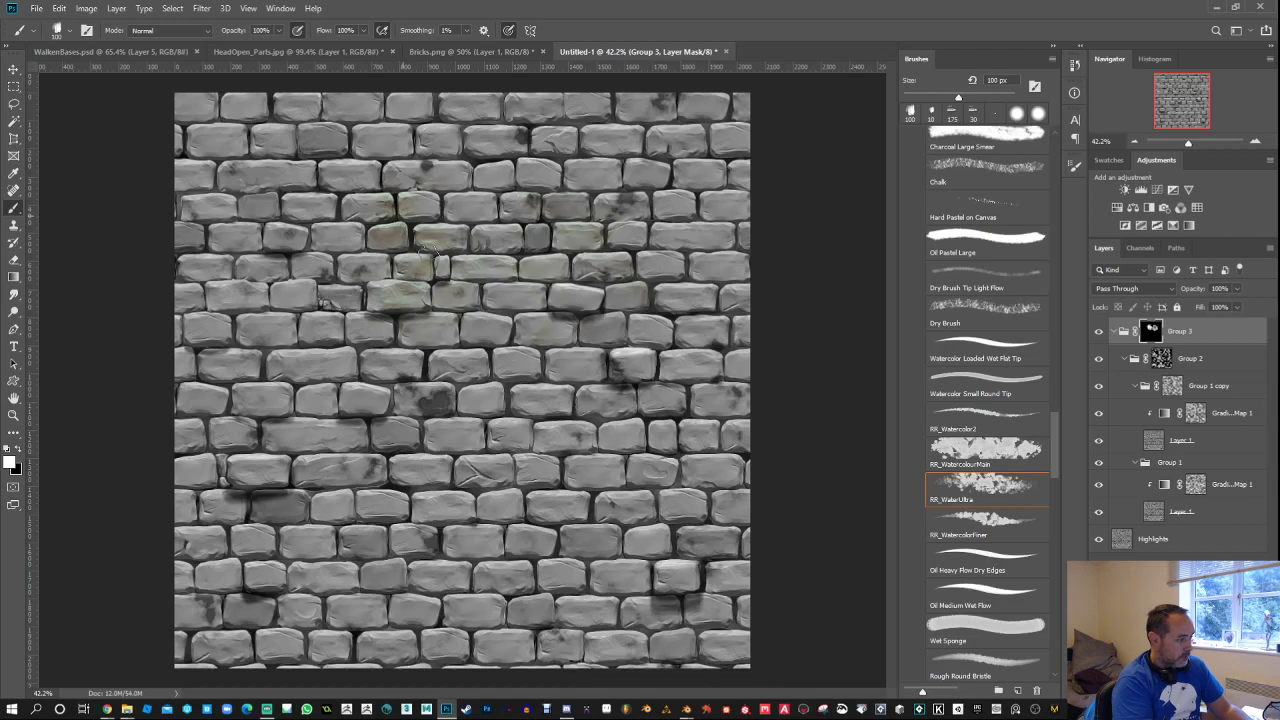
mouse_move(566, 386)
left_mouse_down()
mouse_move(426, 494)
mouse_move(382, 566)
left_mouse_up()
key("x")
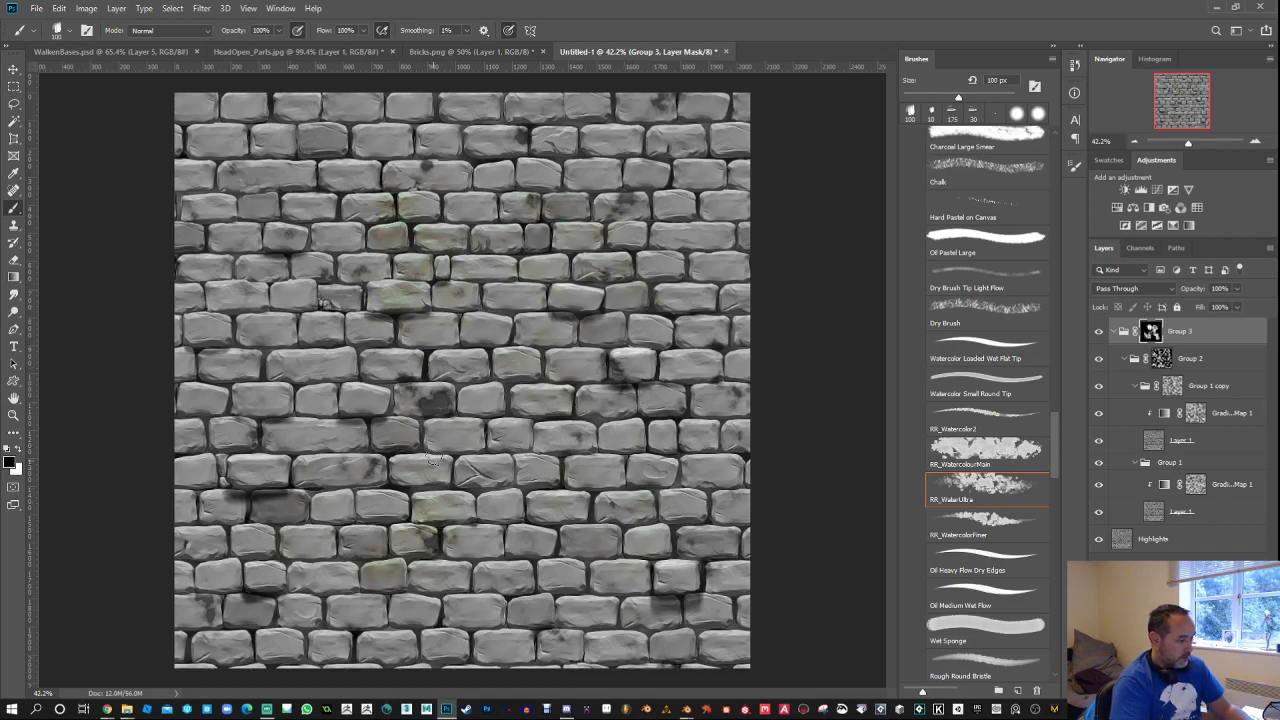
Step: Try the Color Burn blend mode on Group 1 copy
left_click(1157, 466)
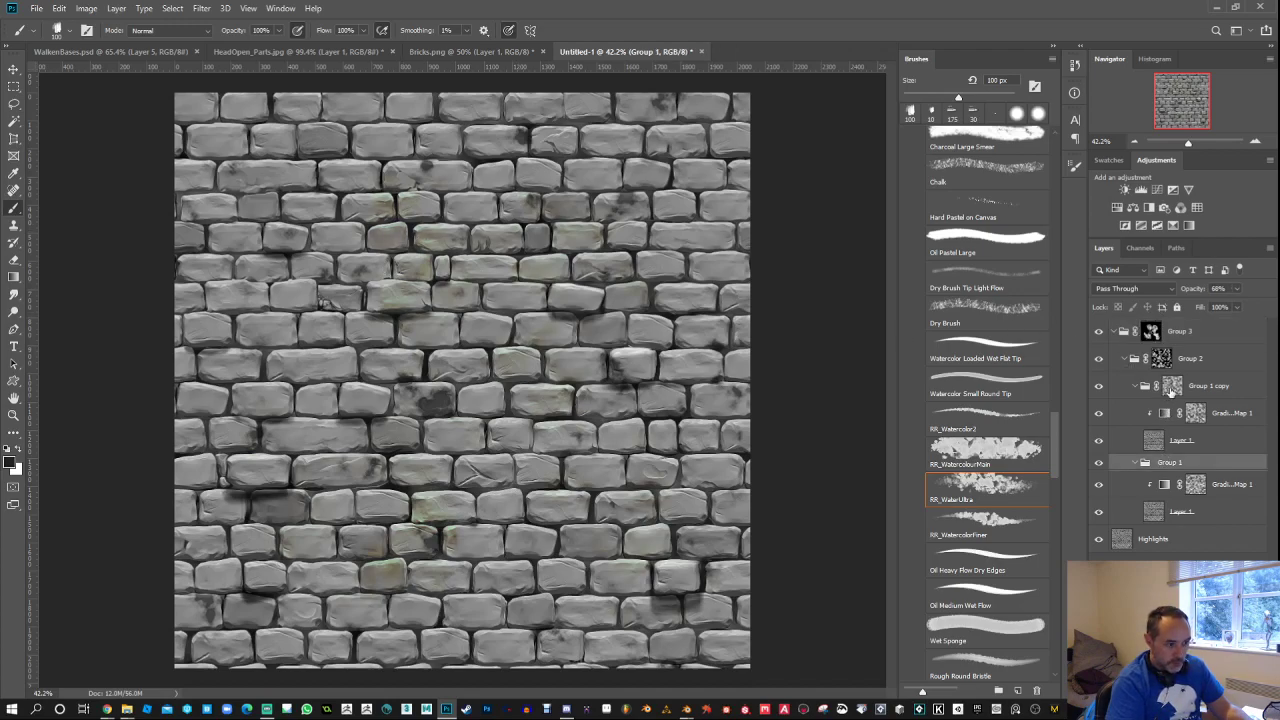
left_click(1170, 386)
left_click(1138, 288)
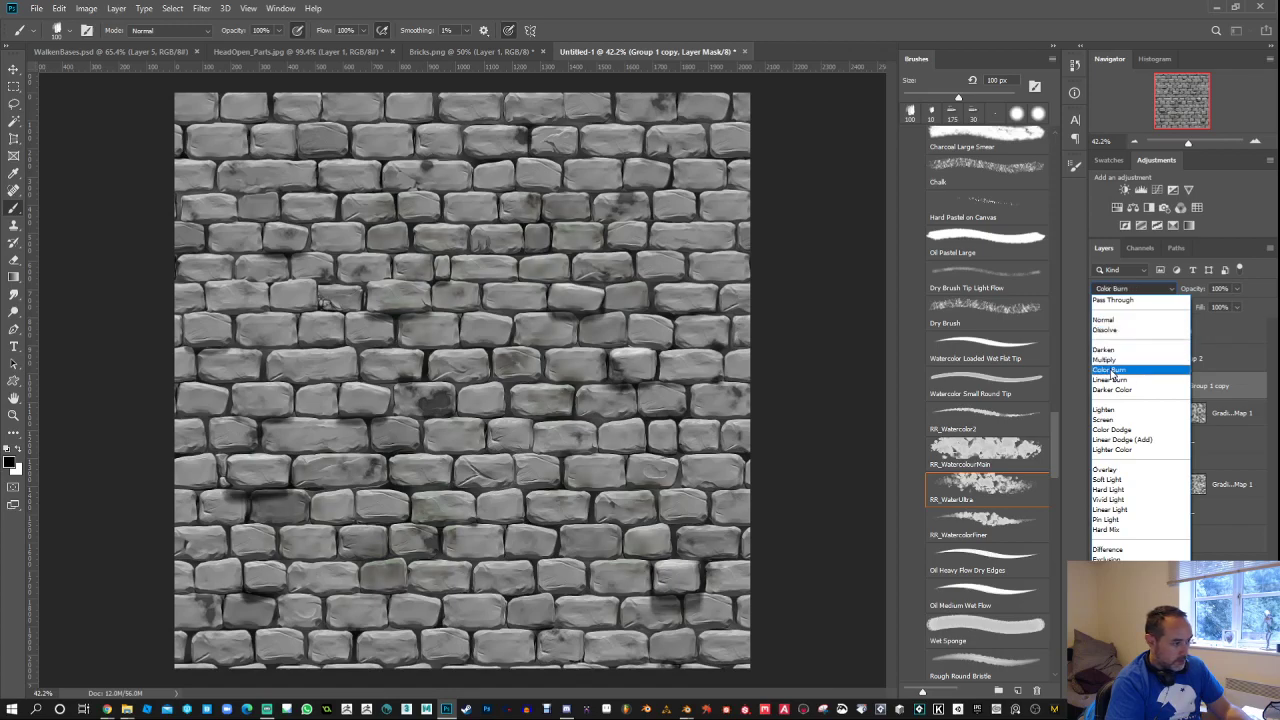
left_click(1117, 371)
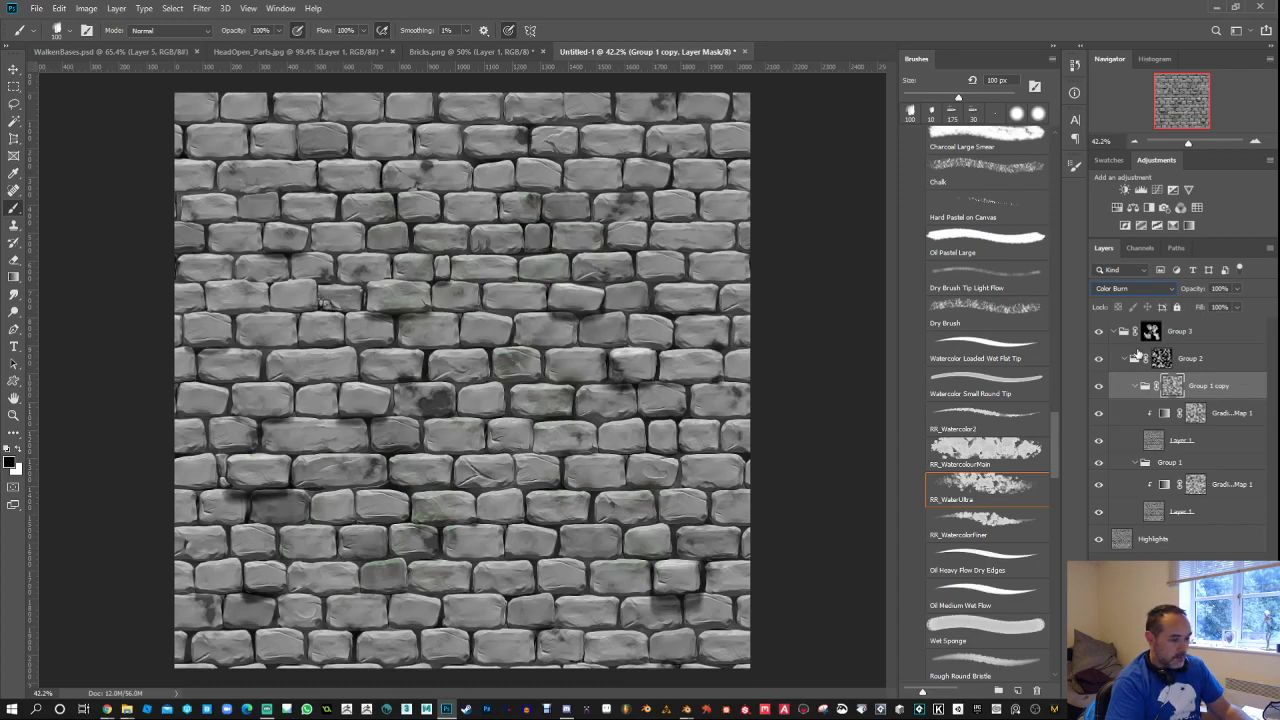
Step: Cycle through blend modes such as Dissolve and Multiply on Group 1 copy and set it to Normal
left_click(1150, 289)
left_click(1115, 292)
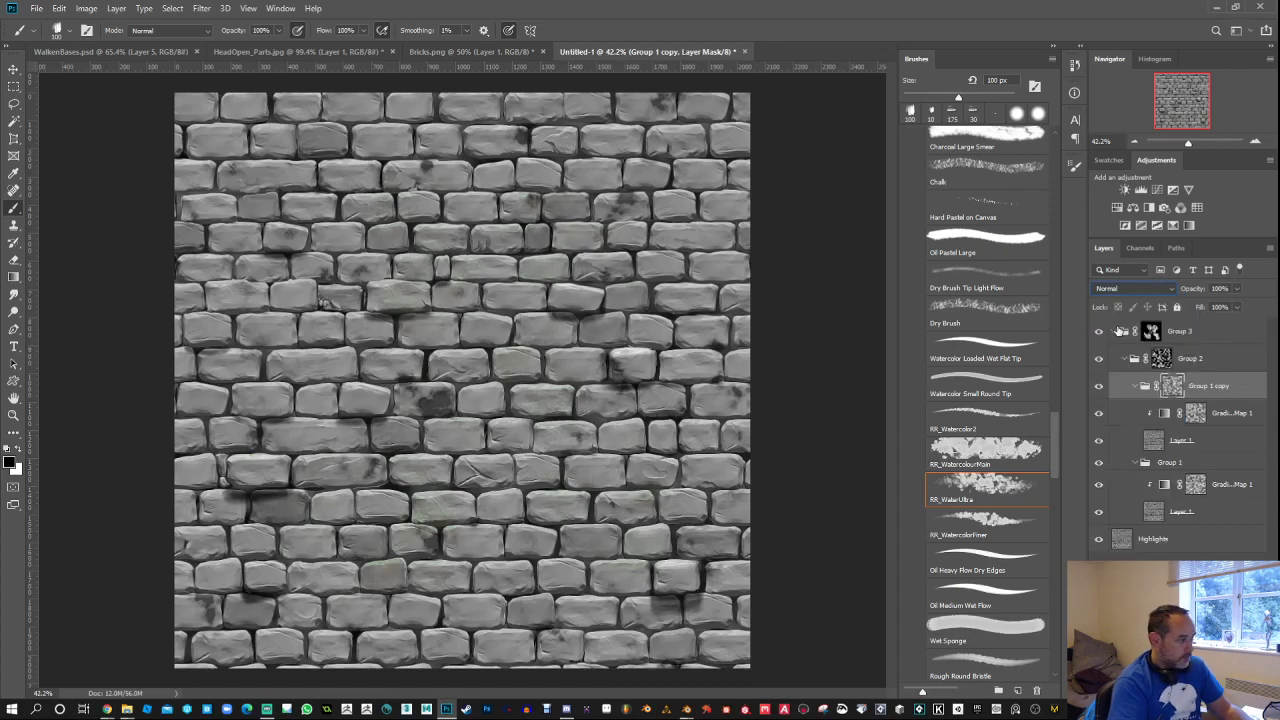
key("Down")
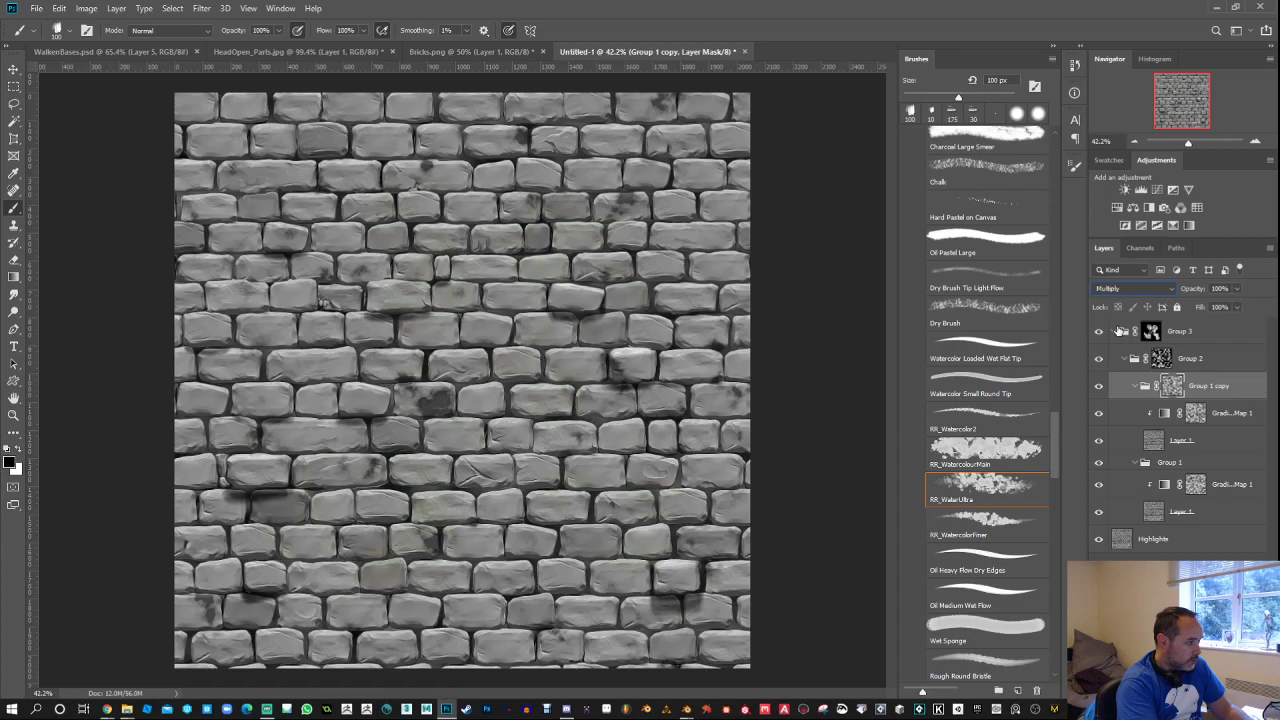
key("Down")
key("Down")
key("Down")
key("Down")
key("Down")
key("Up")
key("Up")
key("Up")
key("Up")
key("Up")
key("Up")
key("Up")
key("Up")
key("Up")
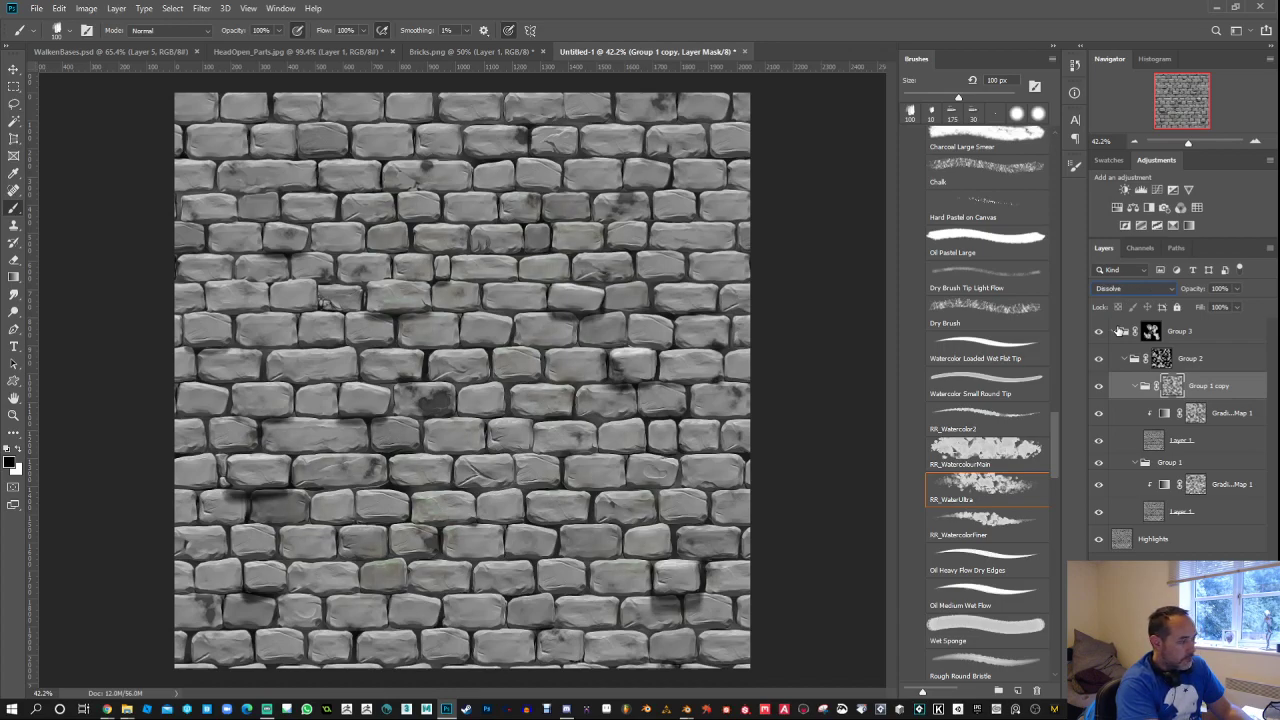
key("Down")
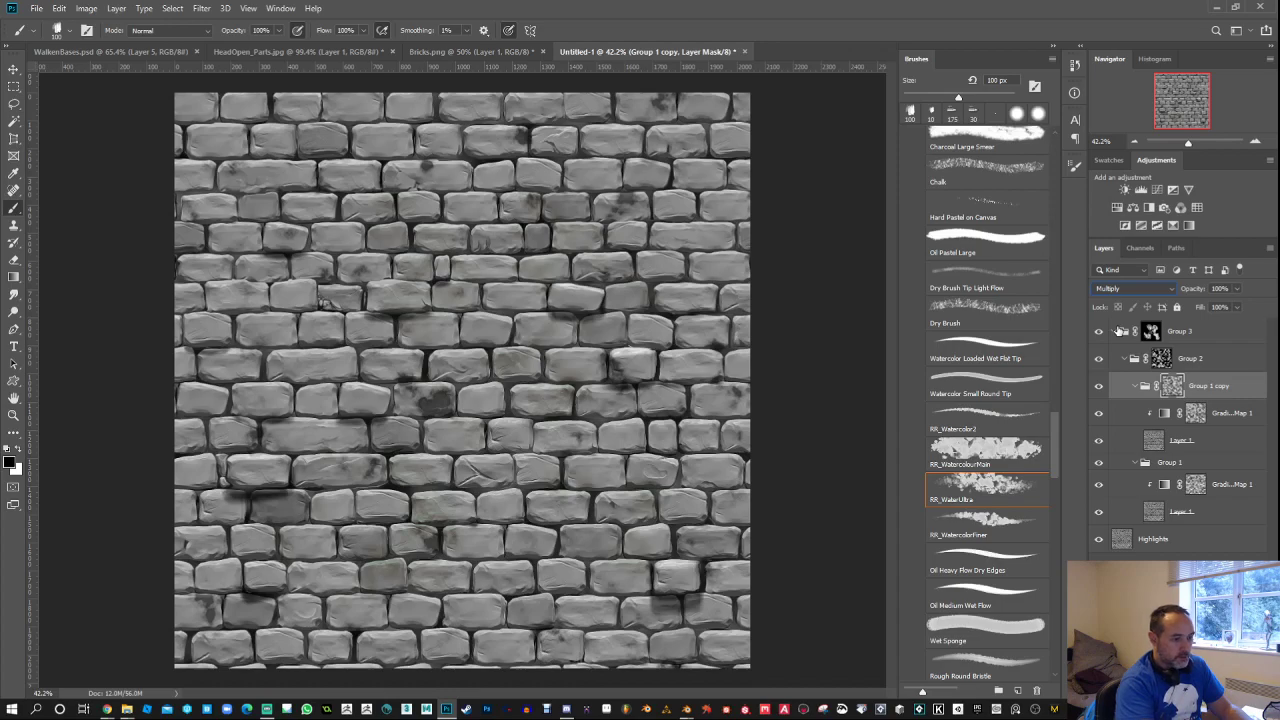
Step: In Group 1 copy's gradient map, move the bright green stop to 70% and recolour it dark orange-red 842500
double_click(1165, 414)
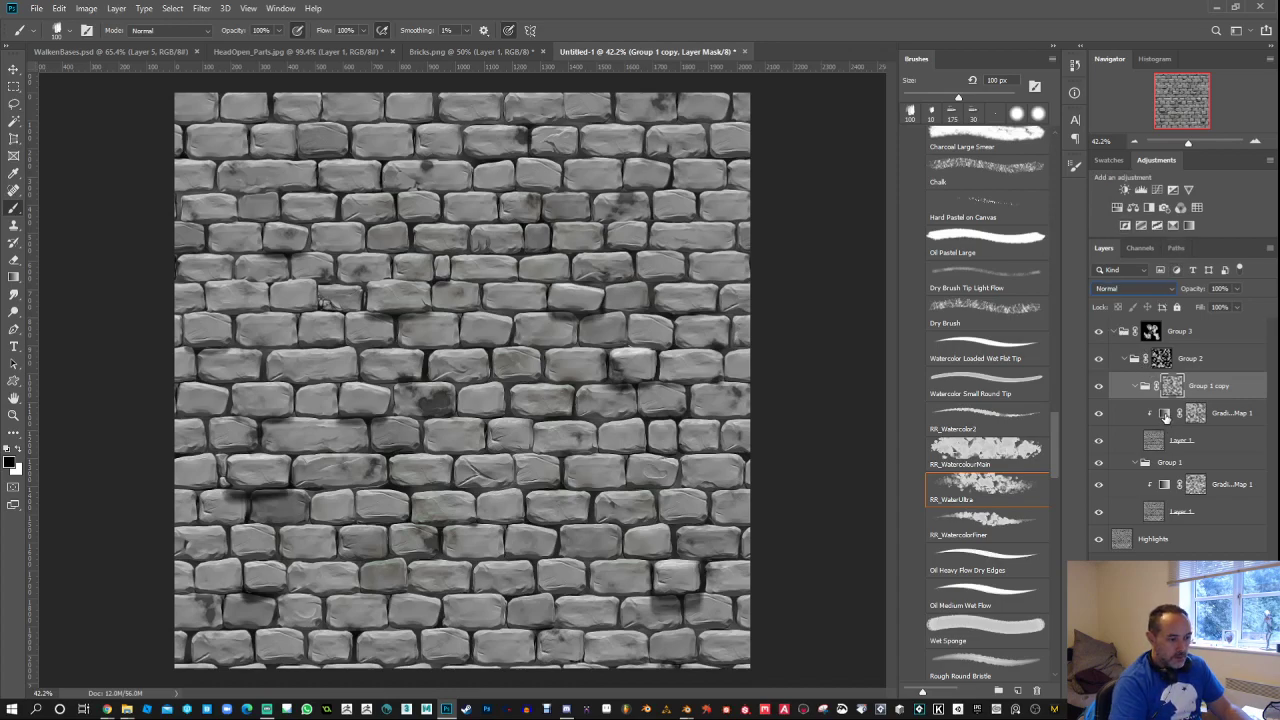
left_click(916, 157)
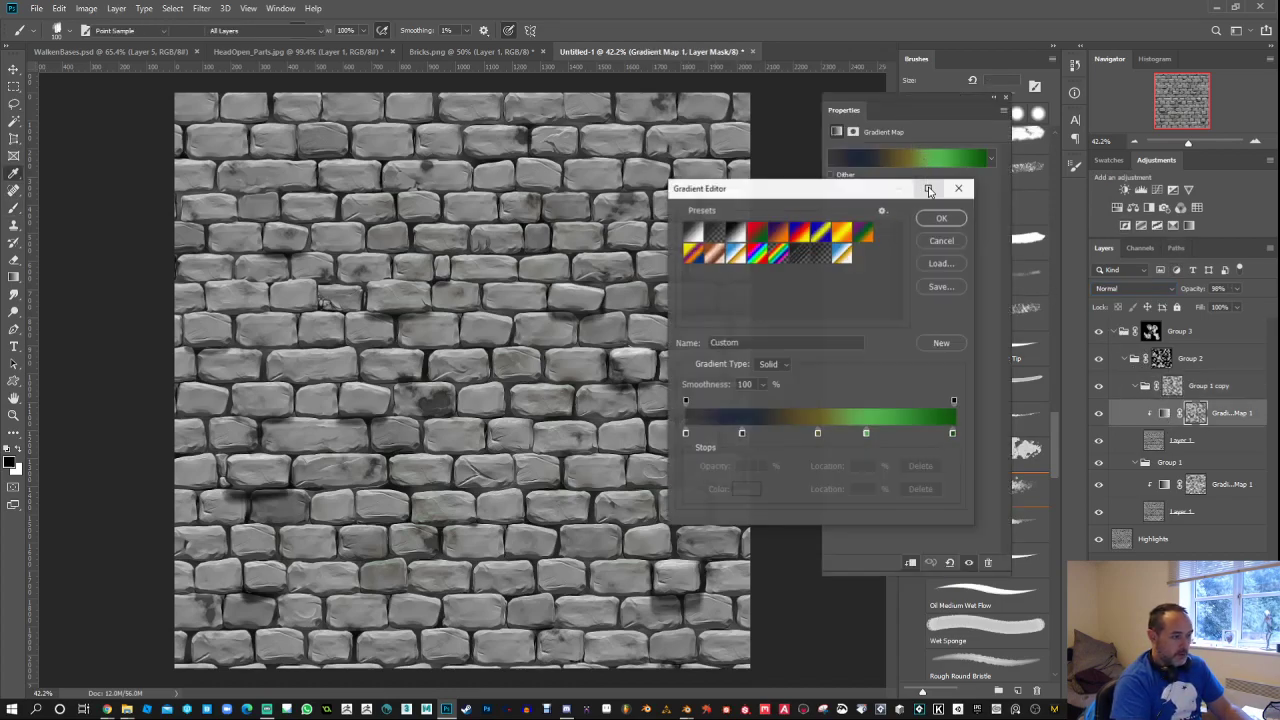
left_click_drag(867, 433, 866, 493)
left_click(872, 434)
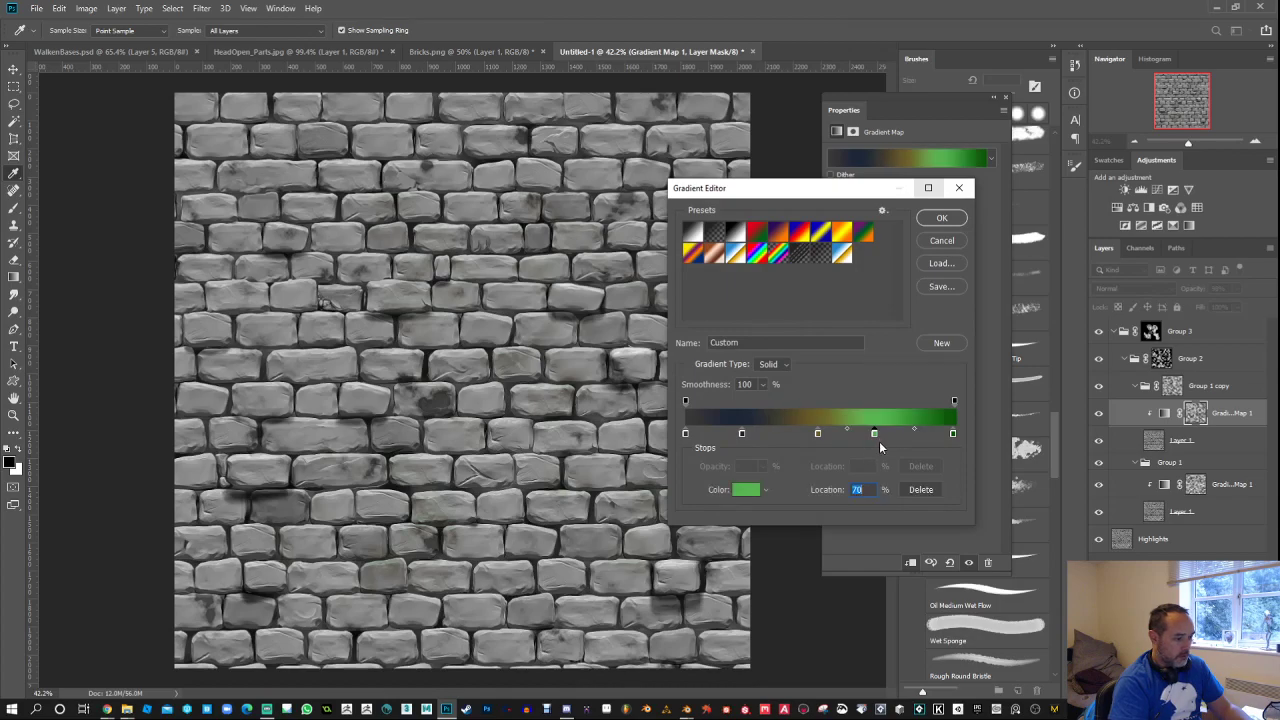
left_click(748, 490)
mouse_move(689, 442)
left_mouse_down()
mouse_move(688, 398)
mouse_move(686, 546)
left_mouse_up()
left_click(663, 463)
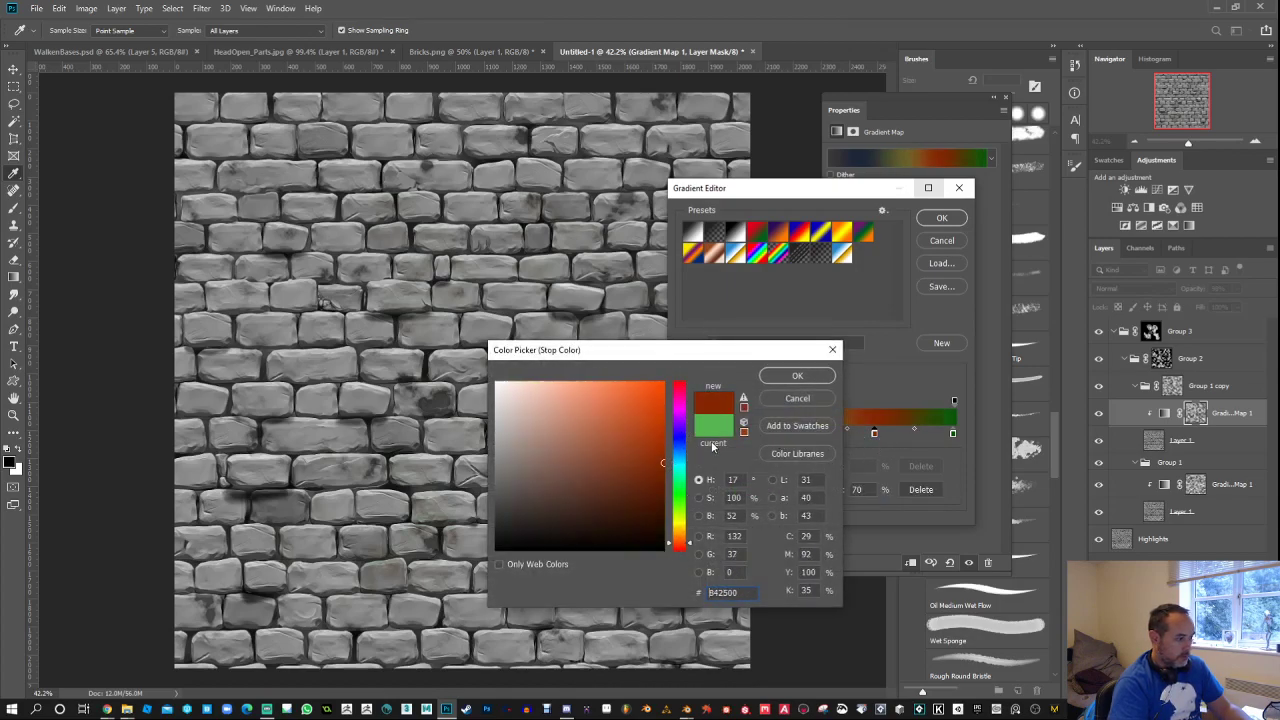
left_click(790, 377)
left_click(941, 218)
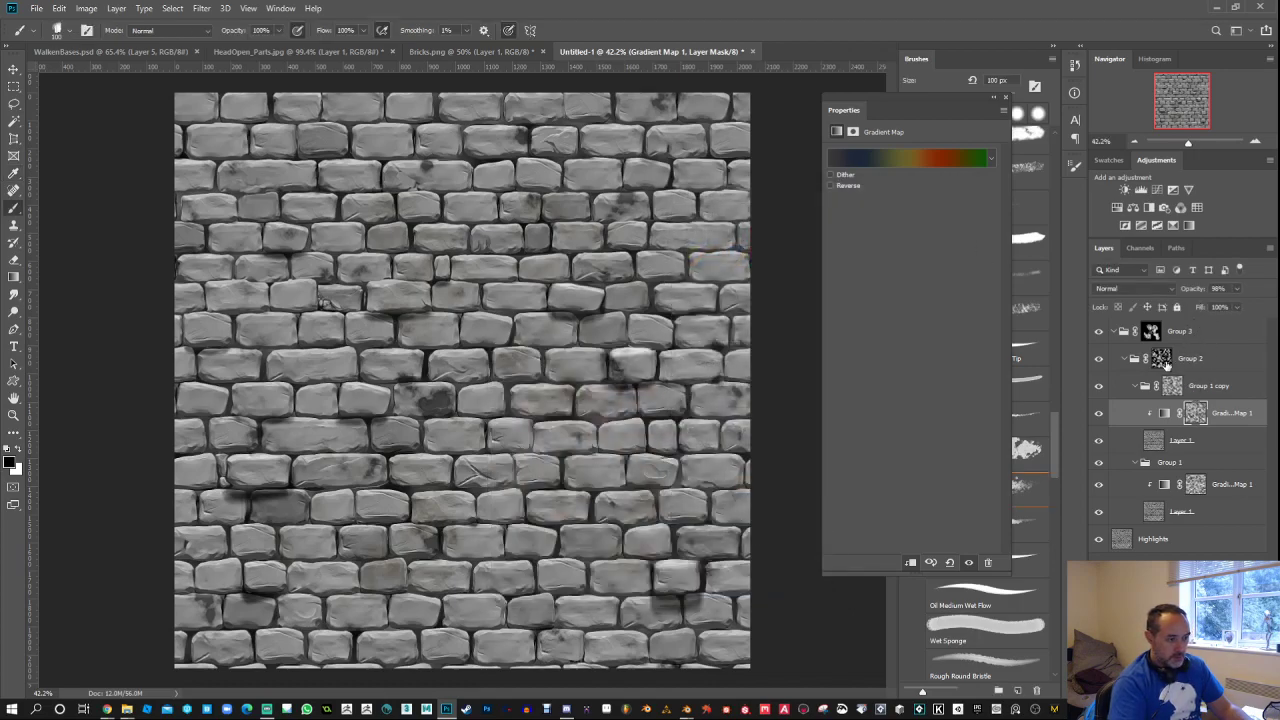
Step: Switch Group 3's mask off and on to compare the full colouring with the masked result
left_click(1163, 362)
left_click(1151, 332)
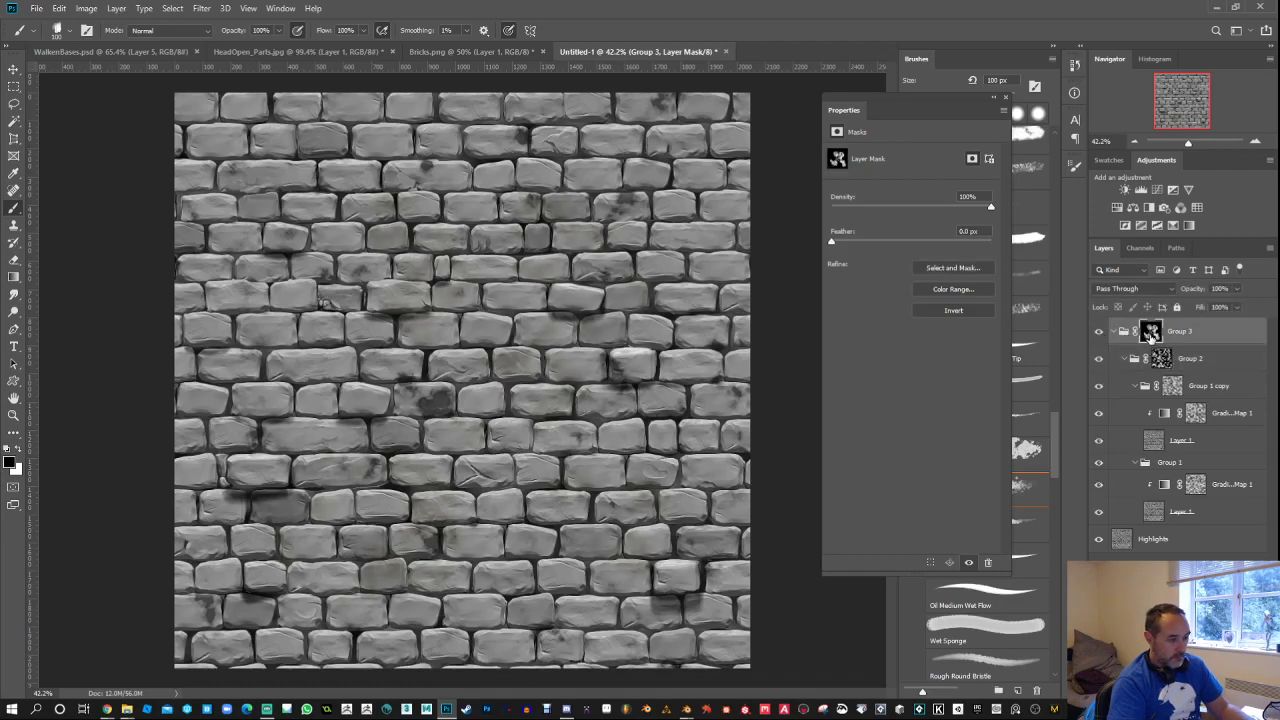
left_click(1151, 333, "shift")
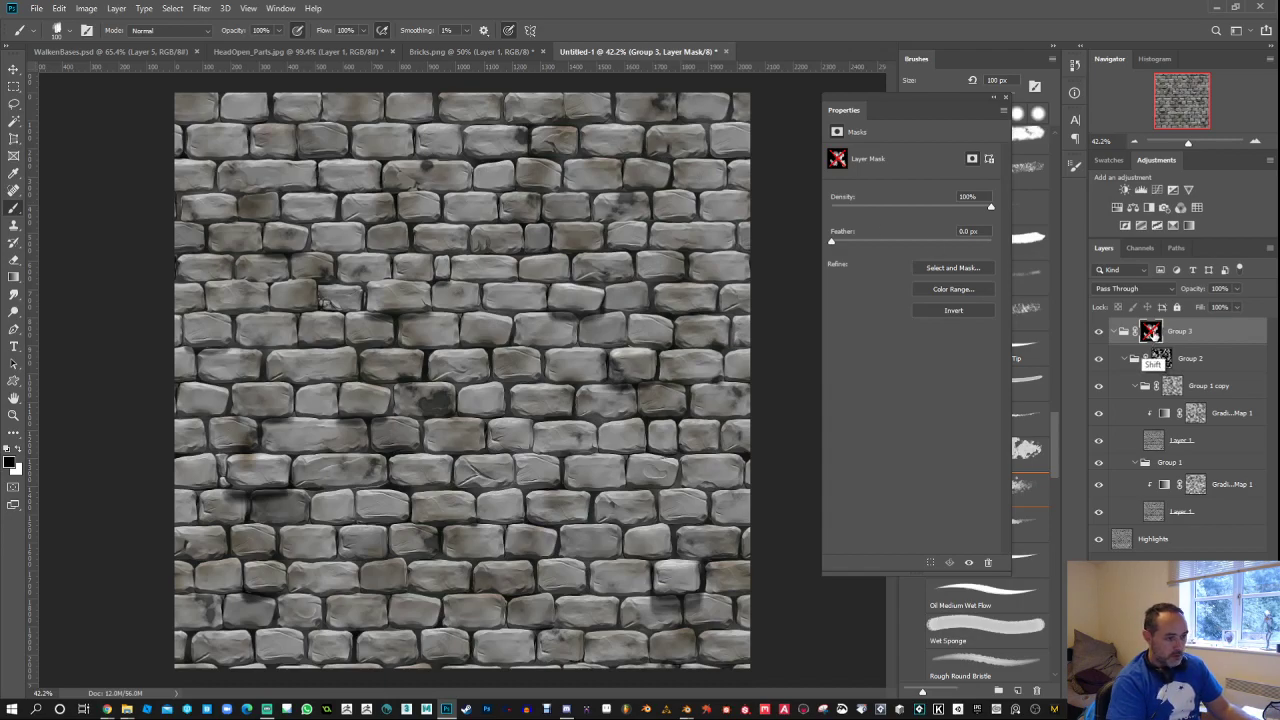
left_click(1151, 333, "shift")
left_click(1151, 333, "shift")
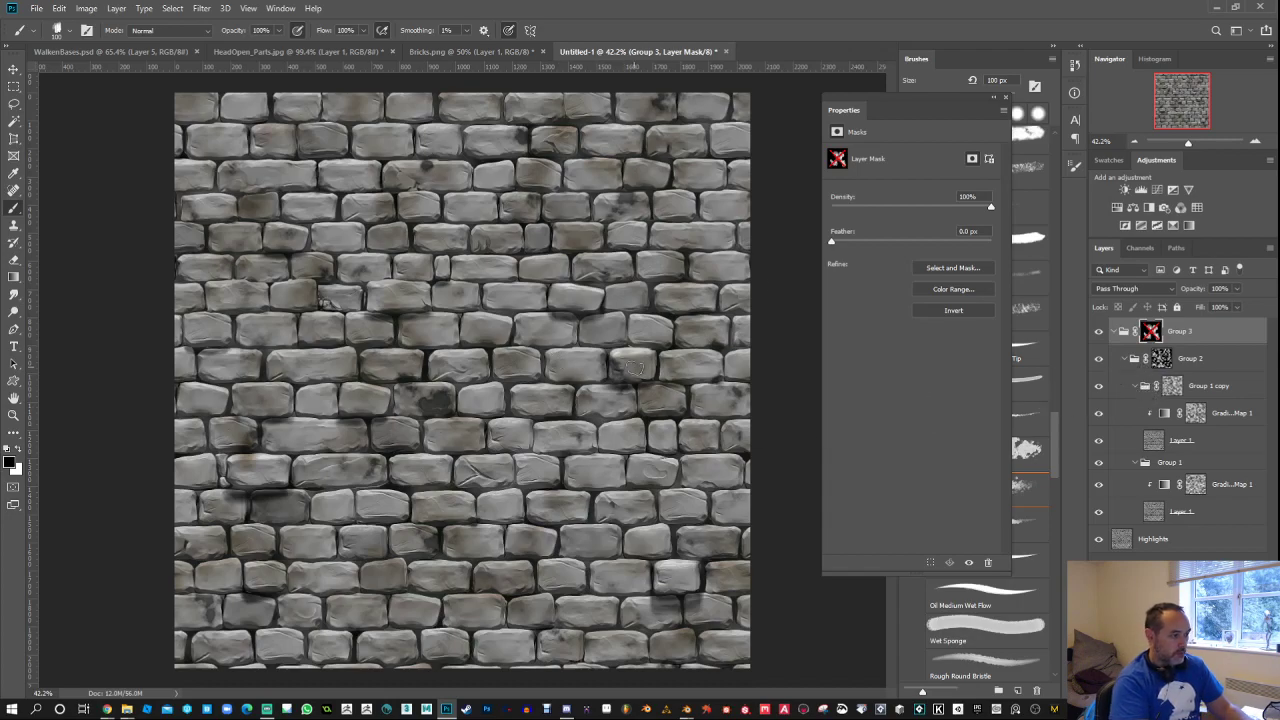
left_click(968, 562)
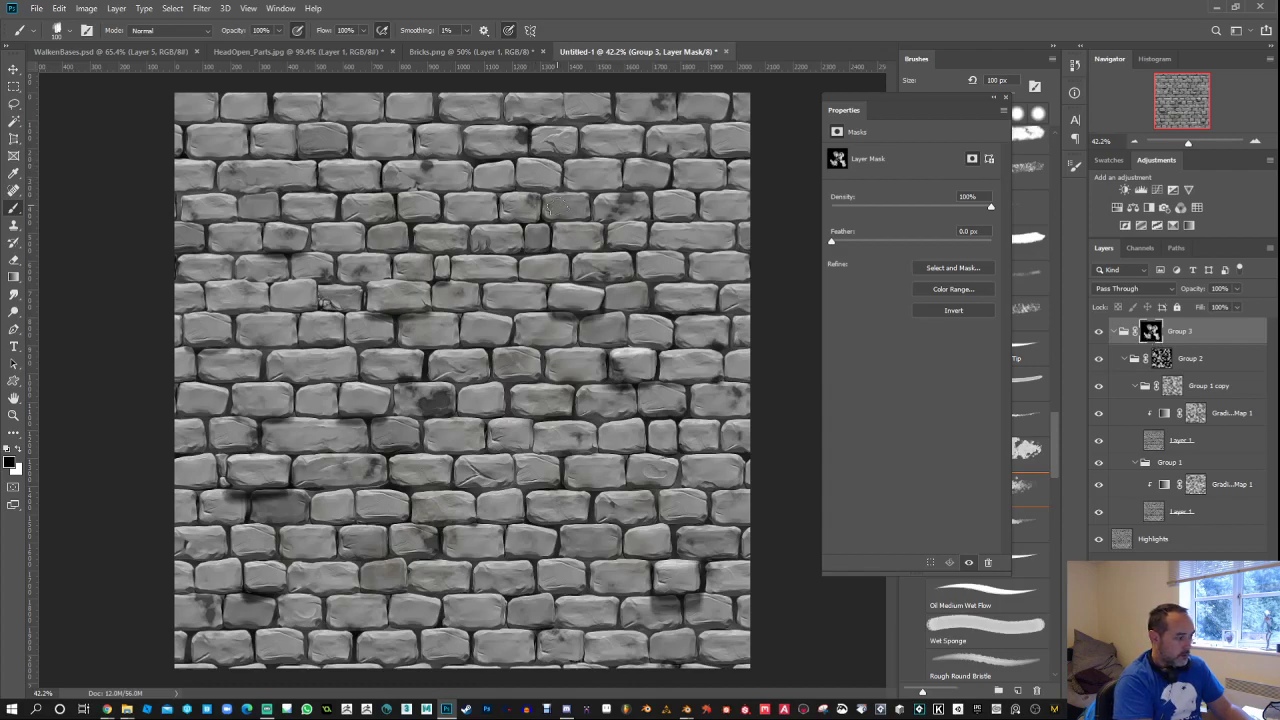
Step: Paint white on Group 3's mask over the bricks right of the upper centre, reducing the brush to 50 px
key("x")
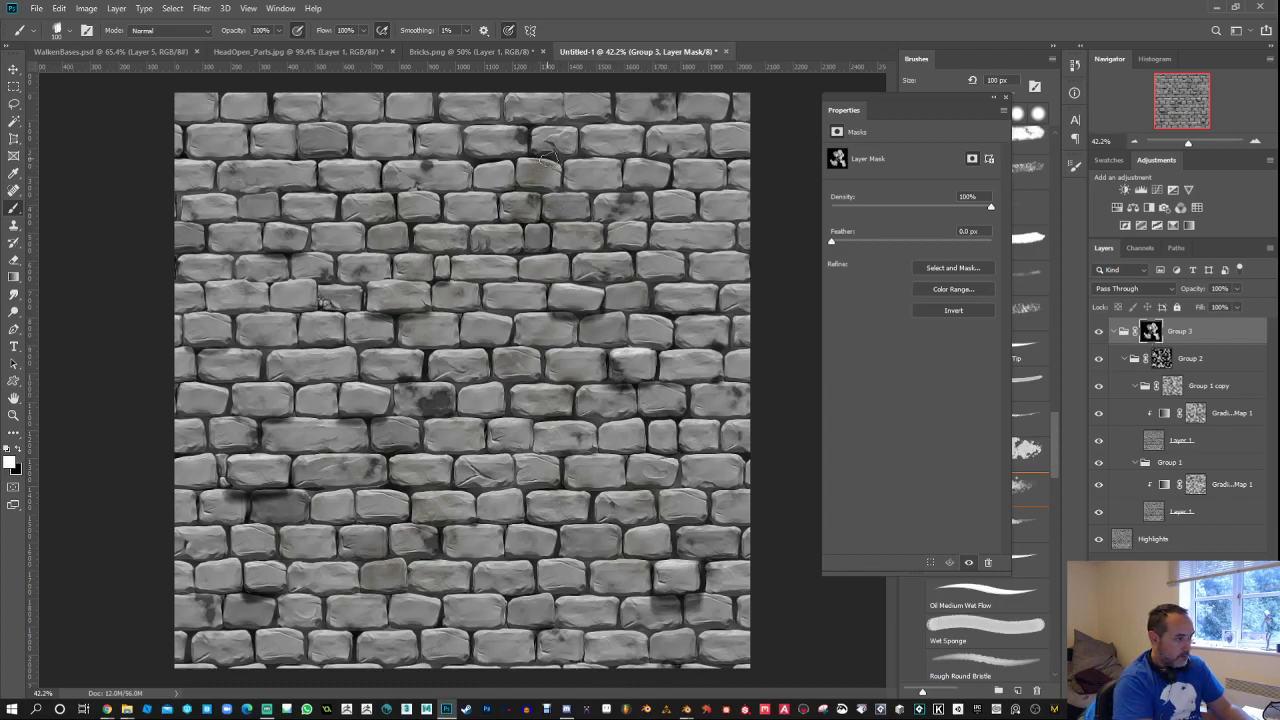
key("bracketleft")
key("bracketleft")
key("bracketleft")
key("bracketleft")
key("bracketleft")
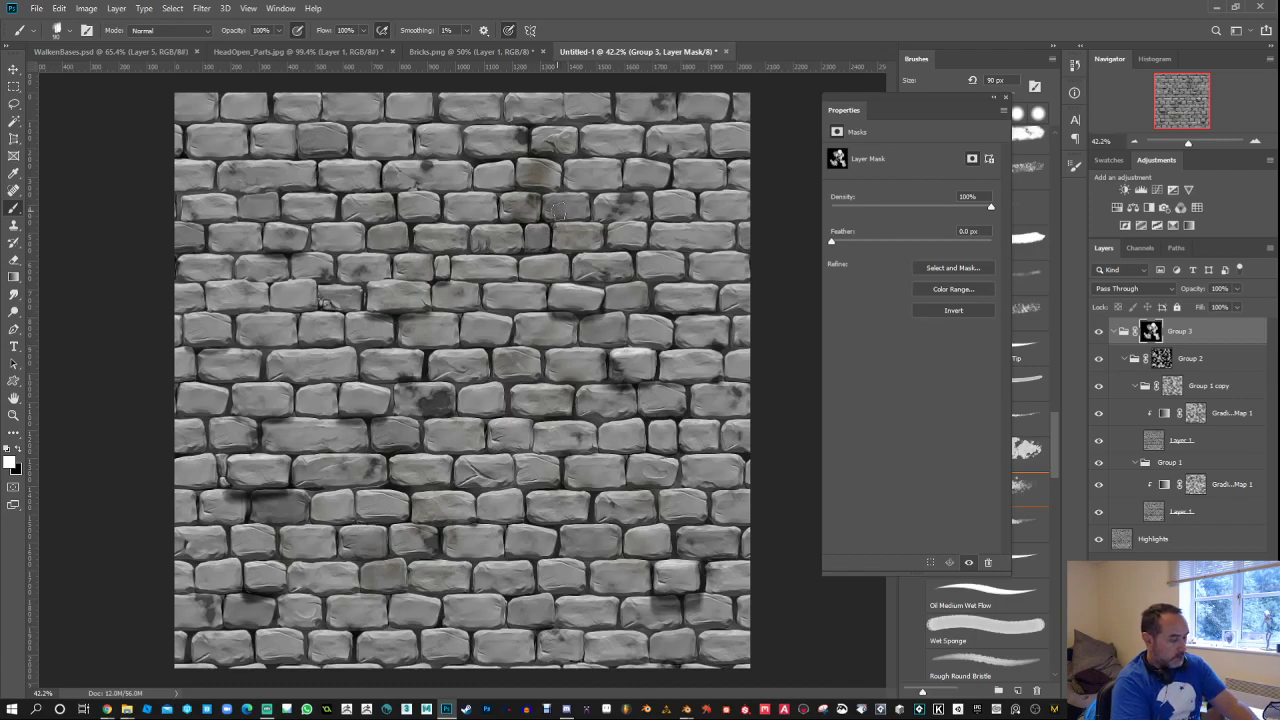
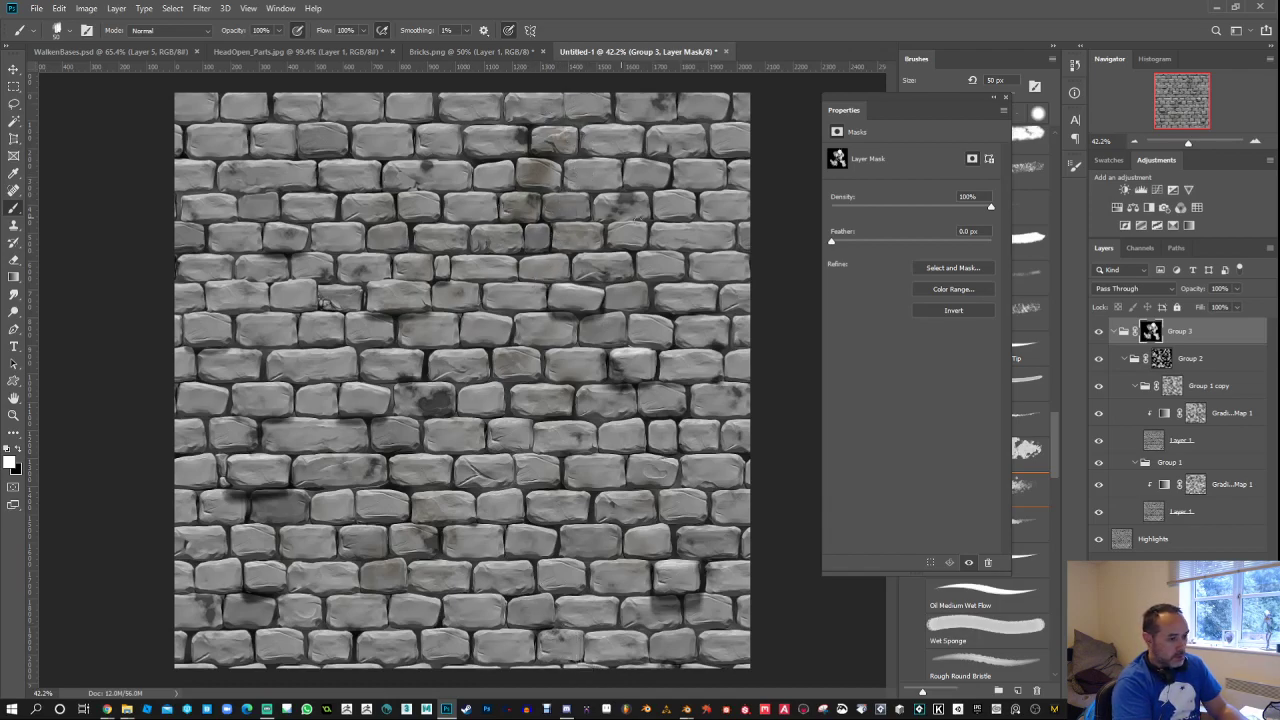
Step: Inspect Group 3's mask on its own and return to the full image view
left_click(1151, 331, "alt")
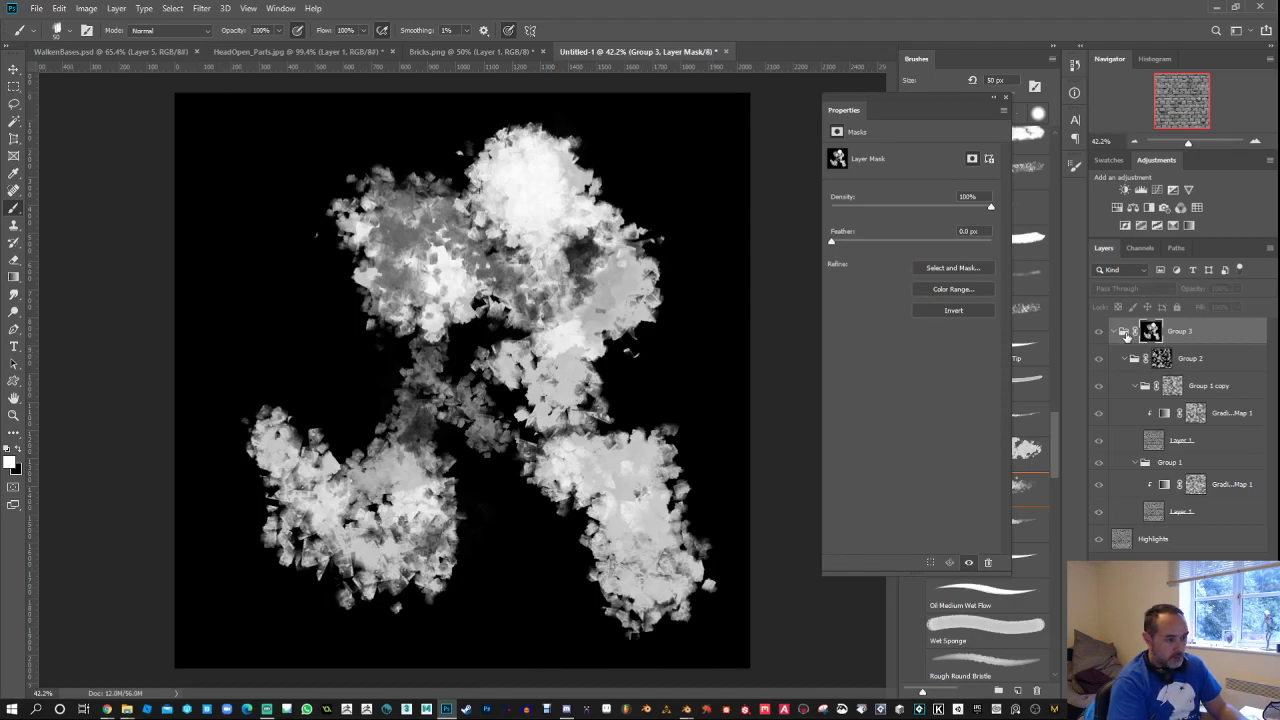
left_click(1126, 335)
left_click(547, 161)
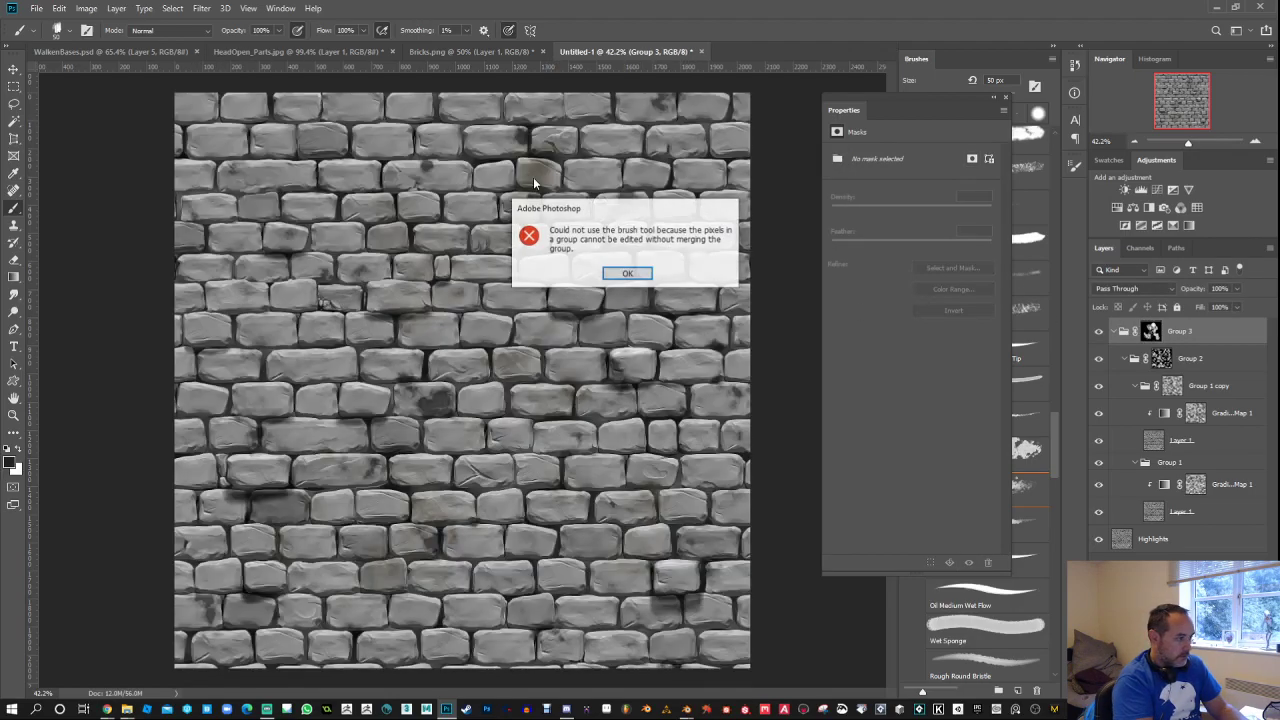
left_click(619, 274)
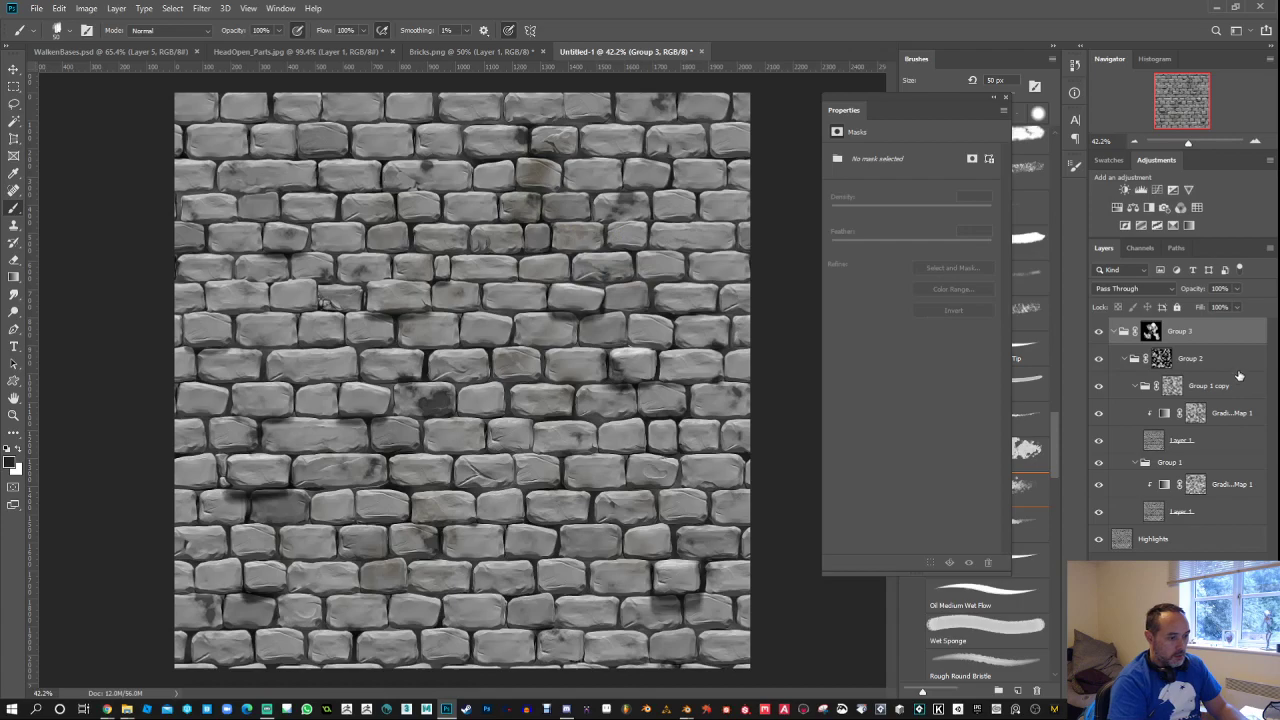
Step: Duplicate the Highlights layer's whole content to a new layer and move Highlights above Group 3
left_click(1189, 541)
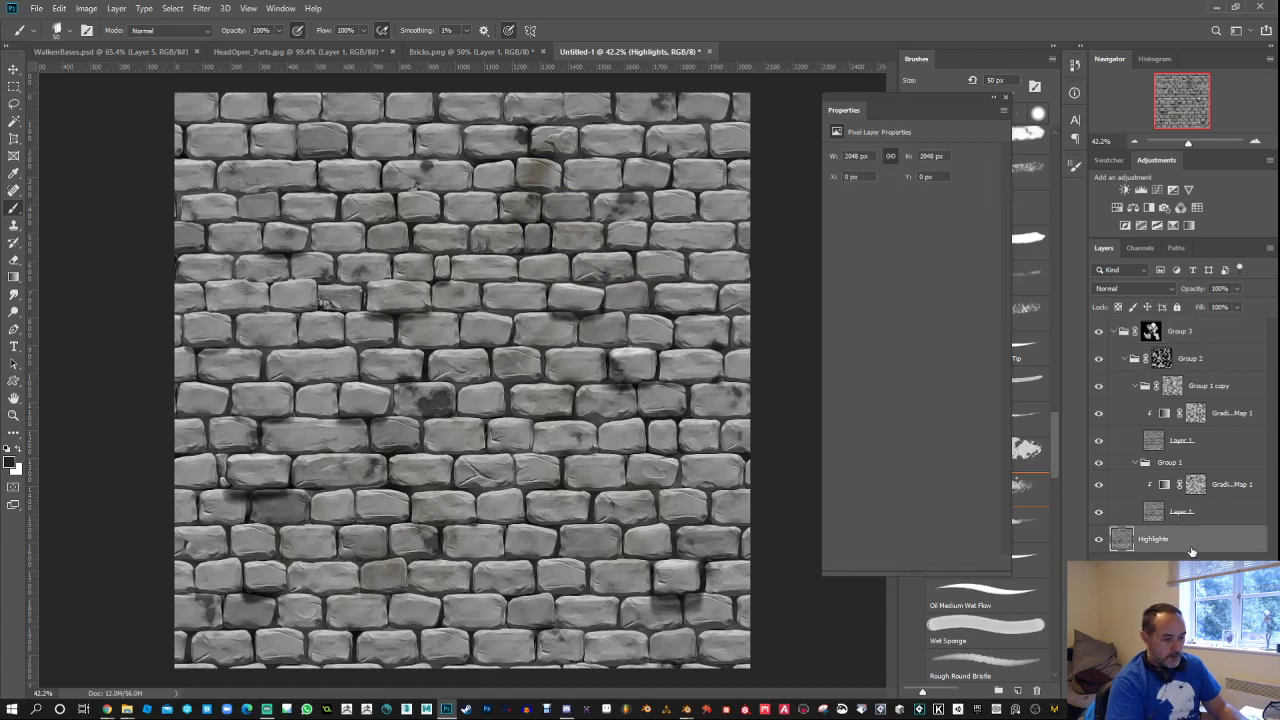
key("ctrl+a")
key("ctrl+j")
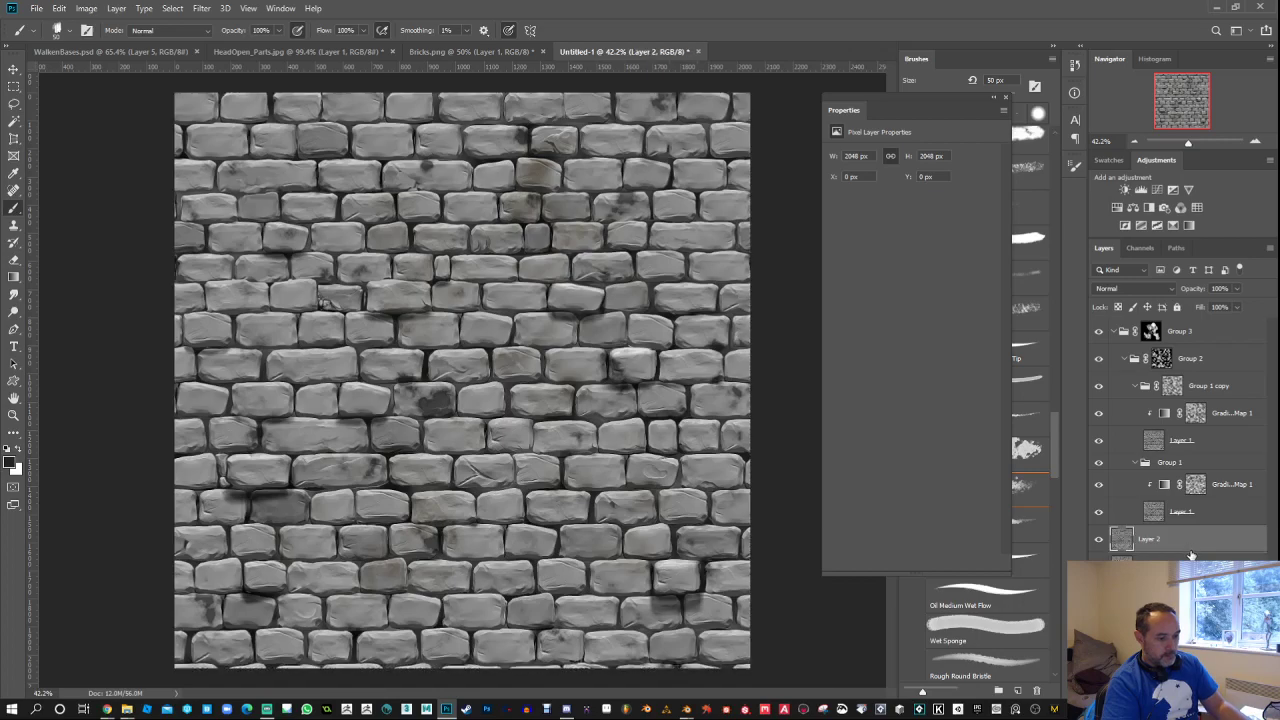
left_click_drag(1189, 541, 1176, 320)
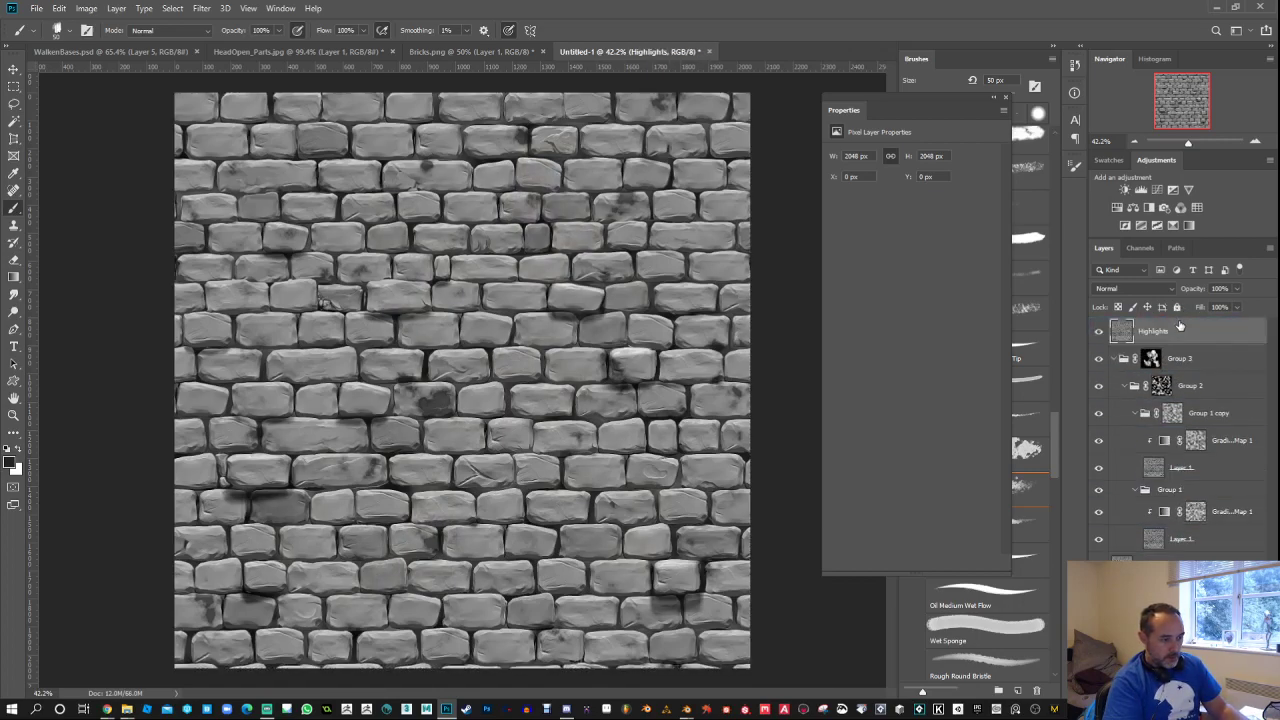
Step: Toggle the Highlights layer's visibility to compare plain and coloured bricks, leaving it hidden, and close the properties
left_click(1099, 332)
left_click(1099, 332)
left_click(1099, 332)
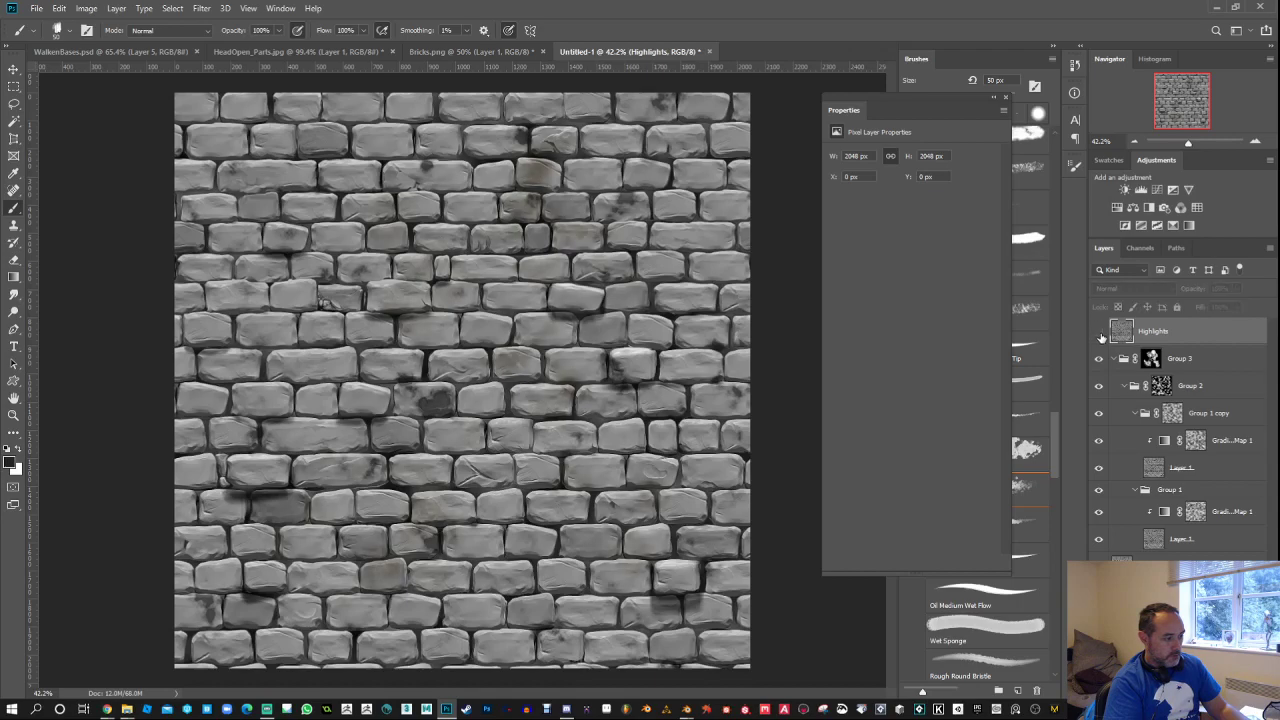
left_click(1005, 97)
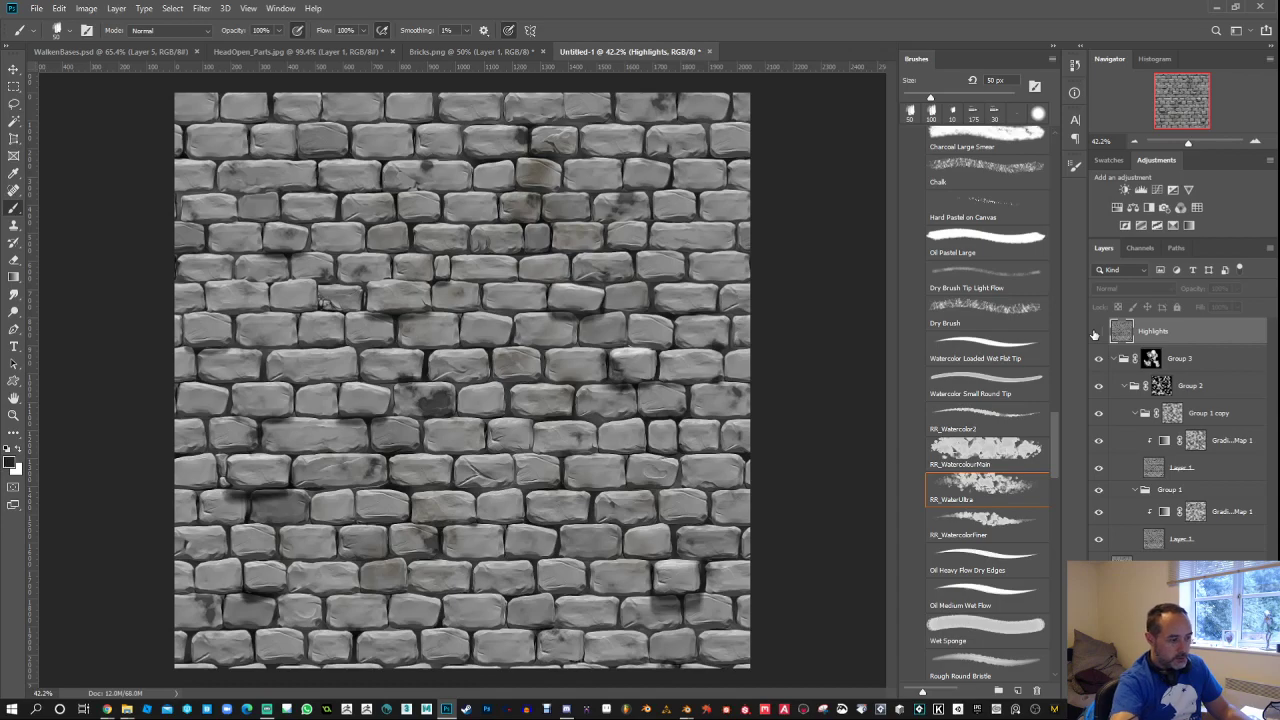
Step: Merge Group 3 with the brick layer copy beneath it and show the Highlights layer again
left_click(1151, 358)
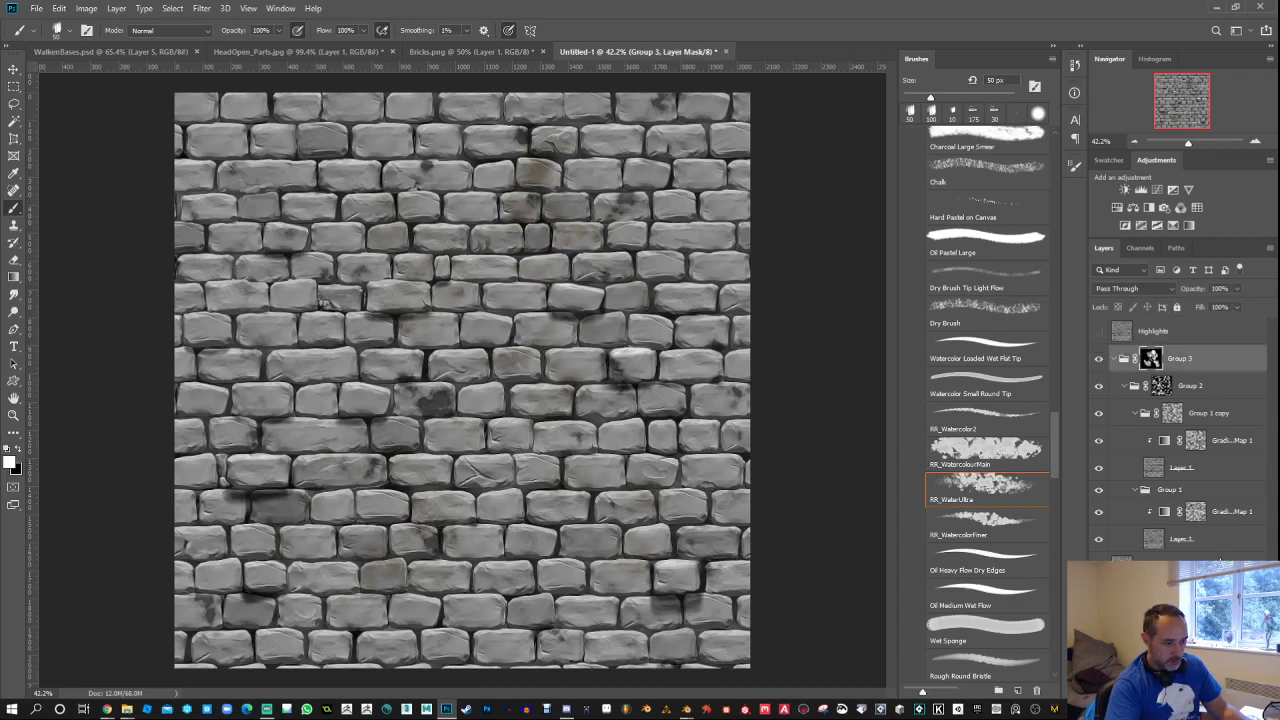
right_click(1151, 358)
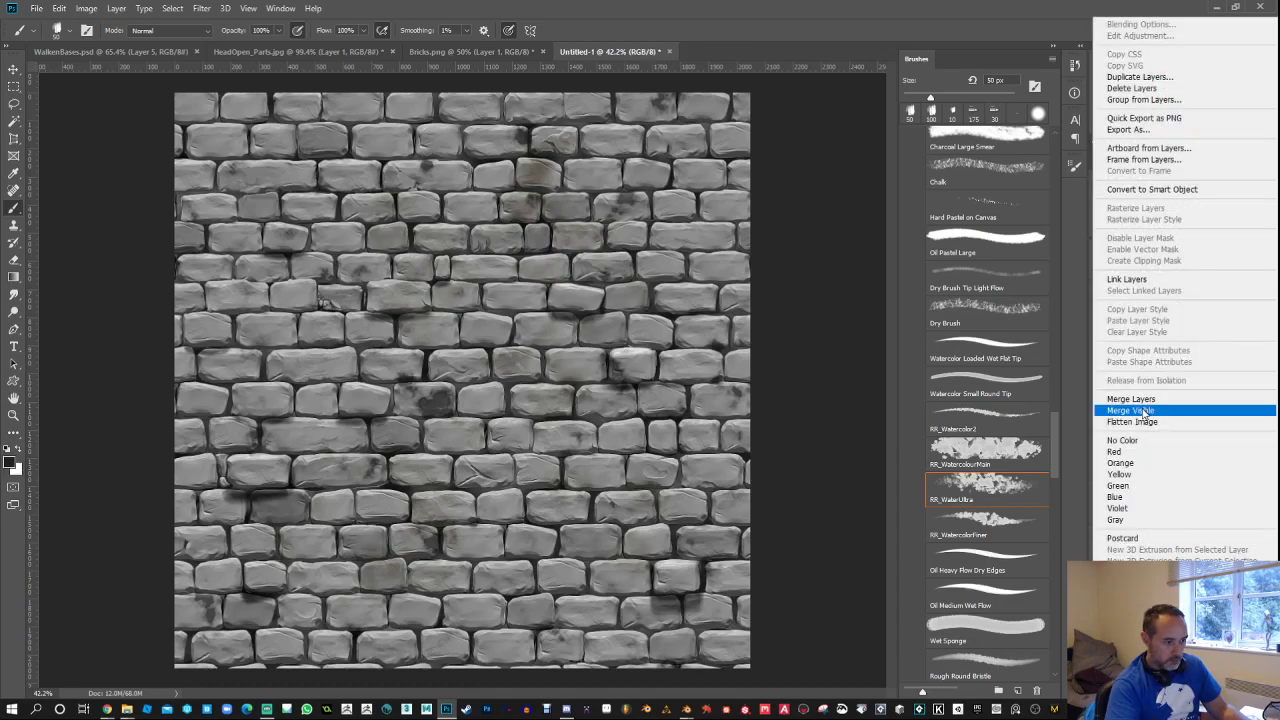
left_click(1148, 400)
left_click(1099, 331)
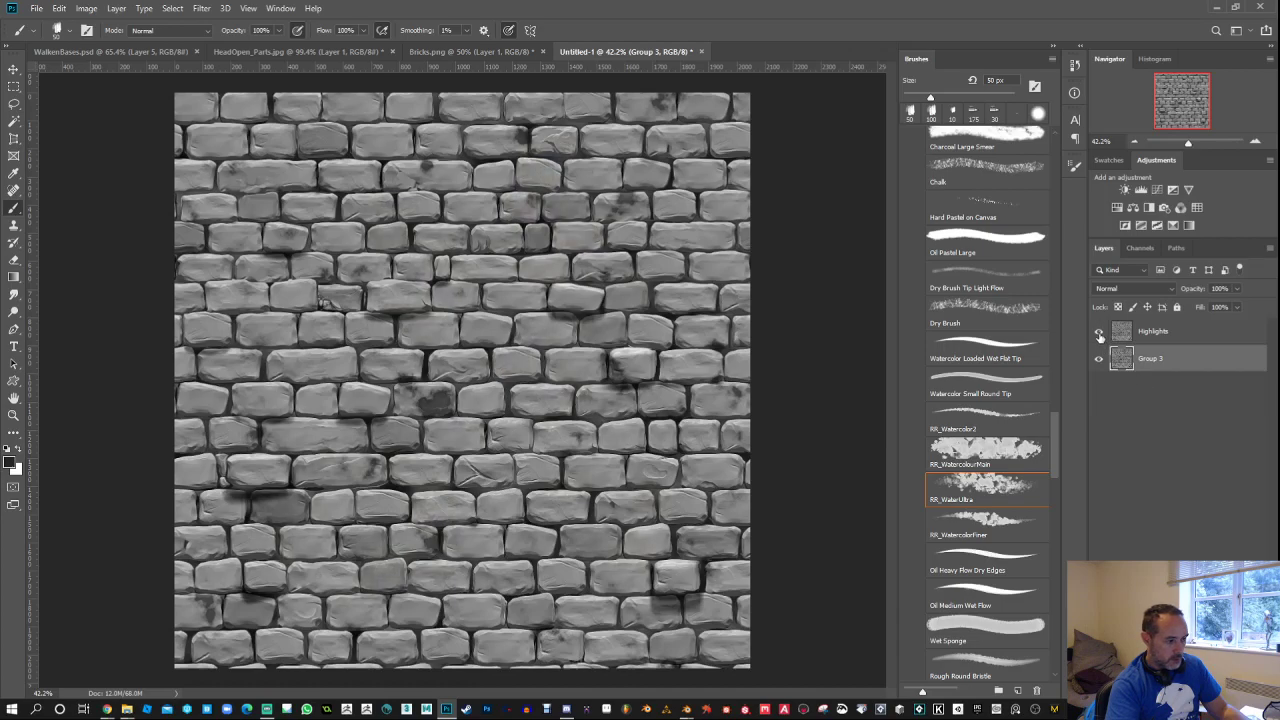
Step: Rename the Highlights layer to CLEAN and the merged Group 3 layer to DIRTY
double_click(1152, 331)
type("CLEAN")
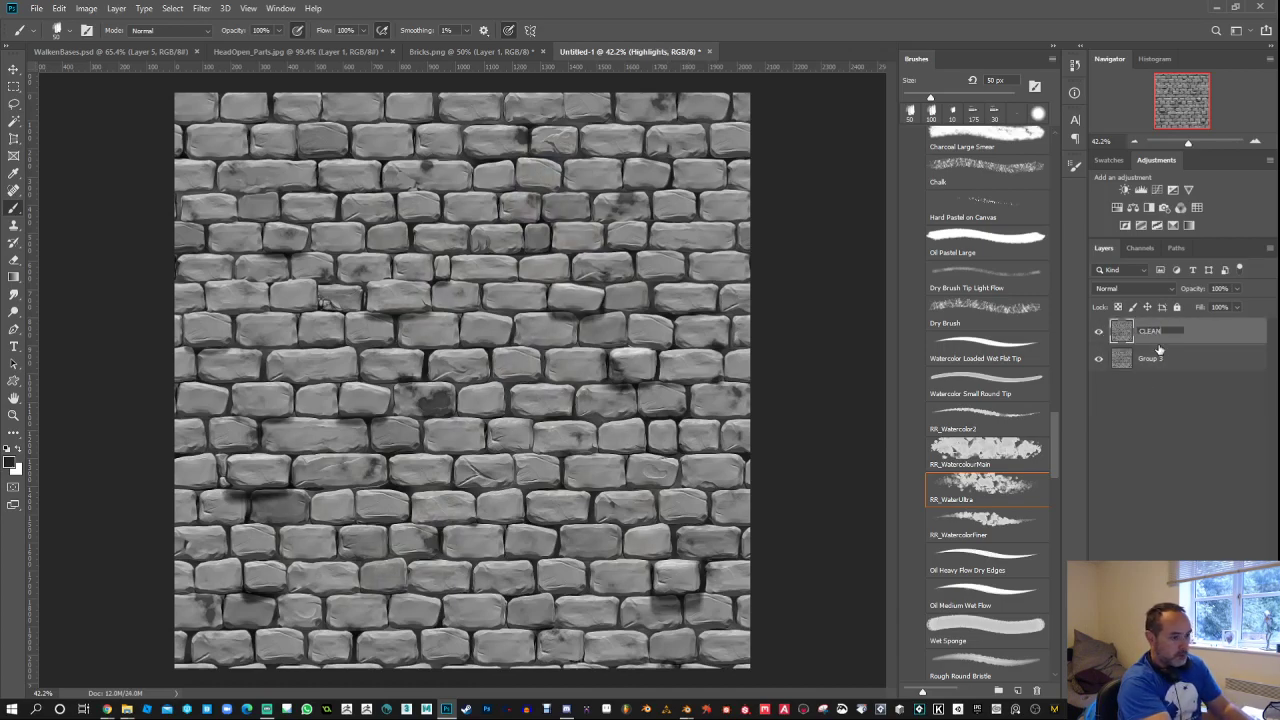
key("Return")
double_click(1152, 359)
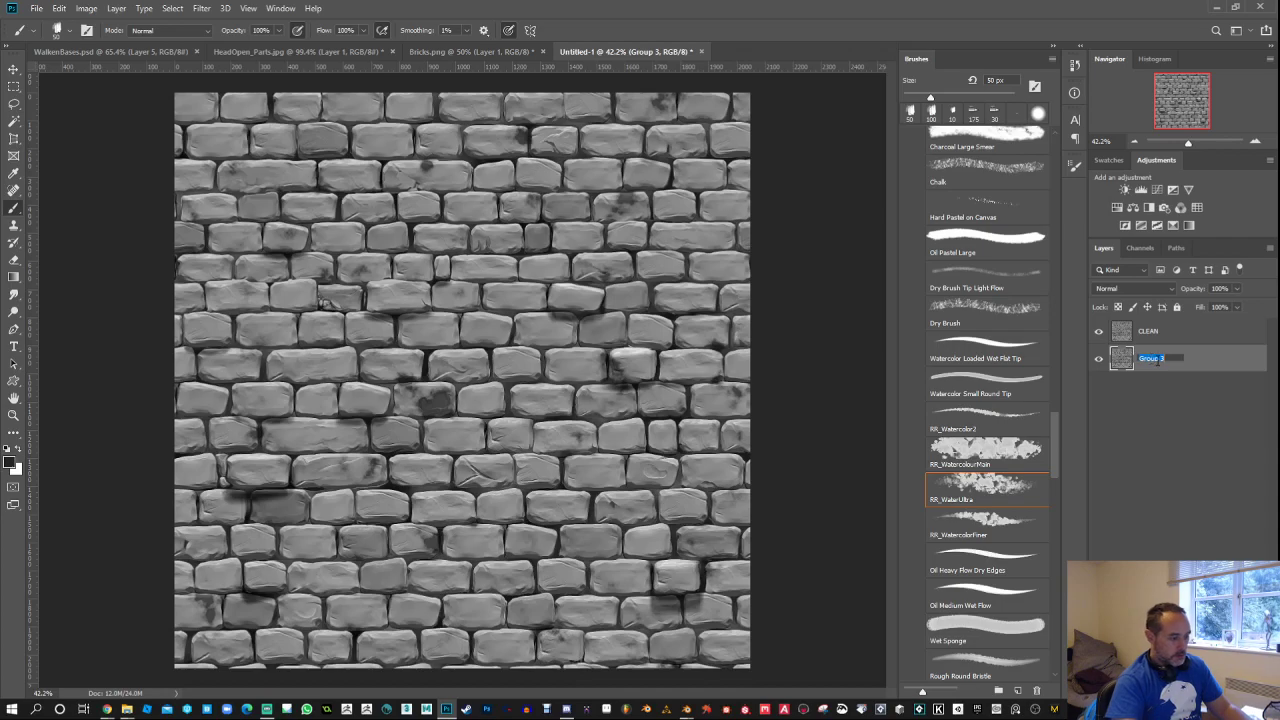
type("DIRTY")
key("Return")
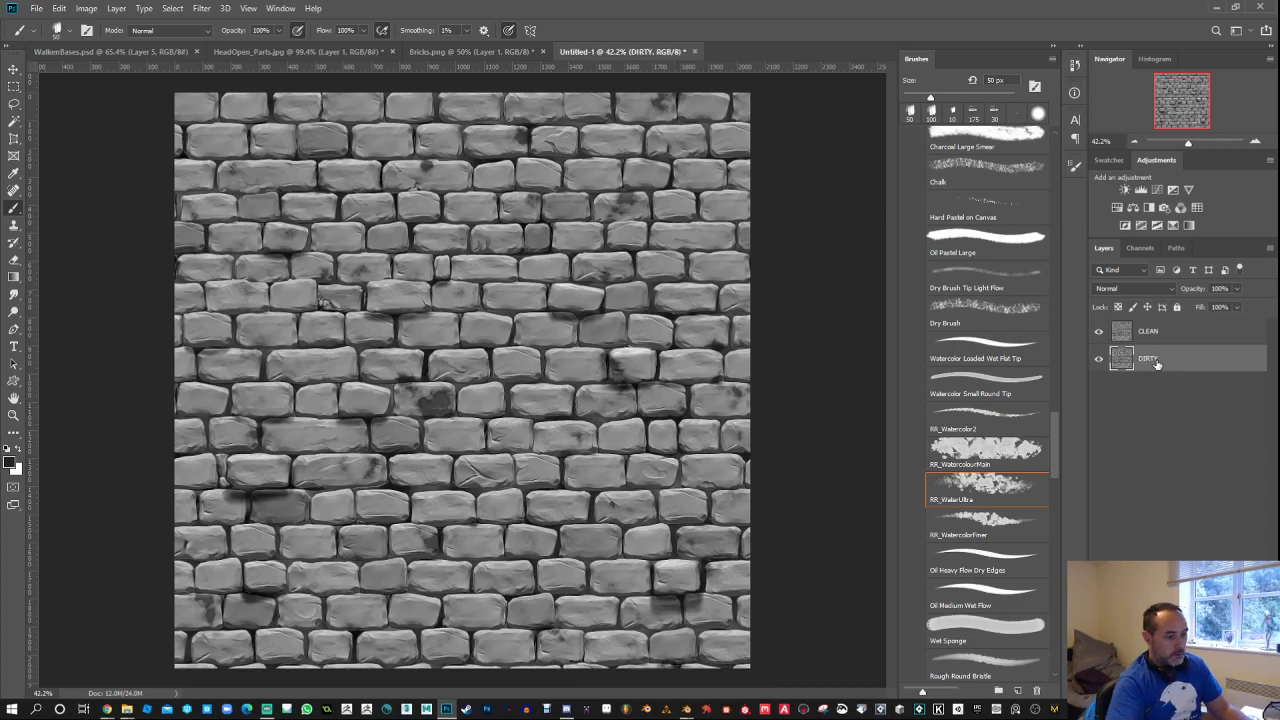
Step: Hide the CLEAN layer and define a pattern from the DIRTY bricks with the default name
left_click(1099, 331)
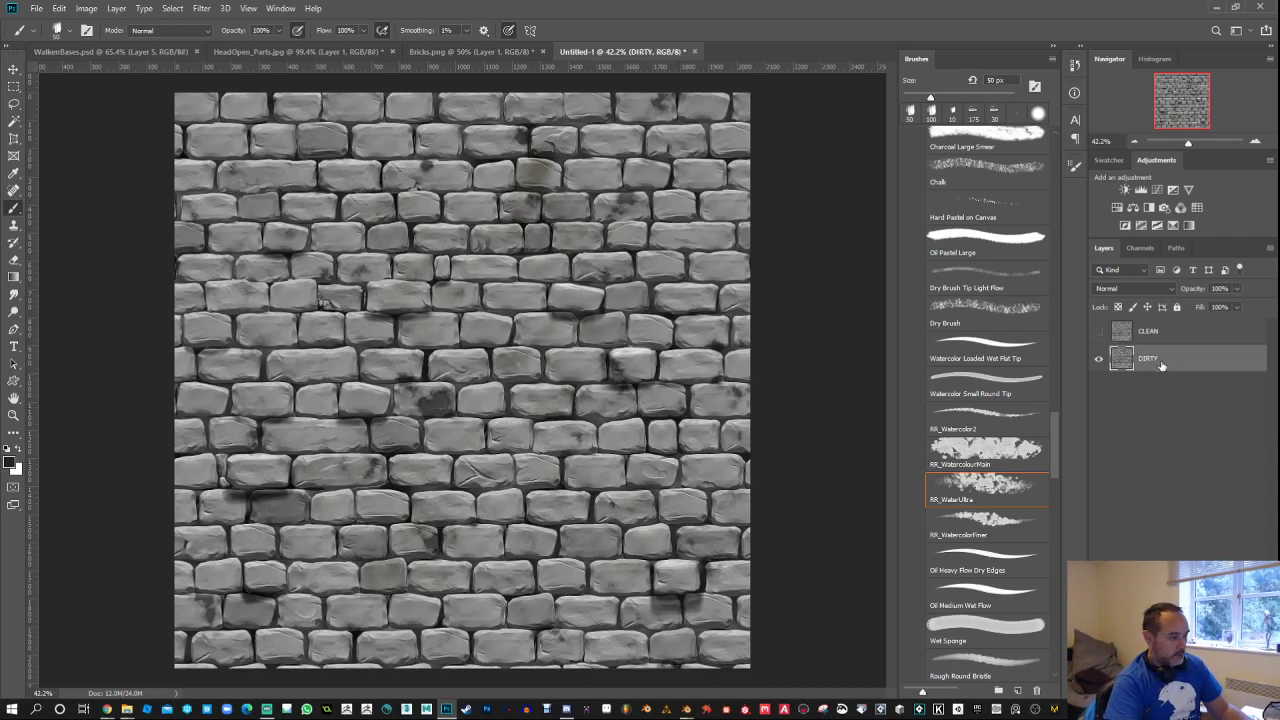
left_click(59, 8)
left_click(148, 372)
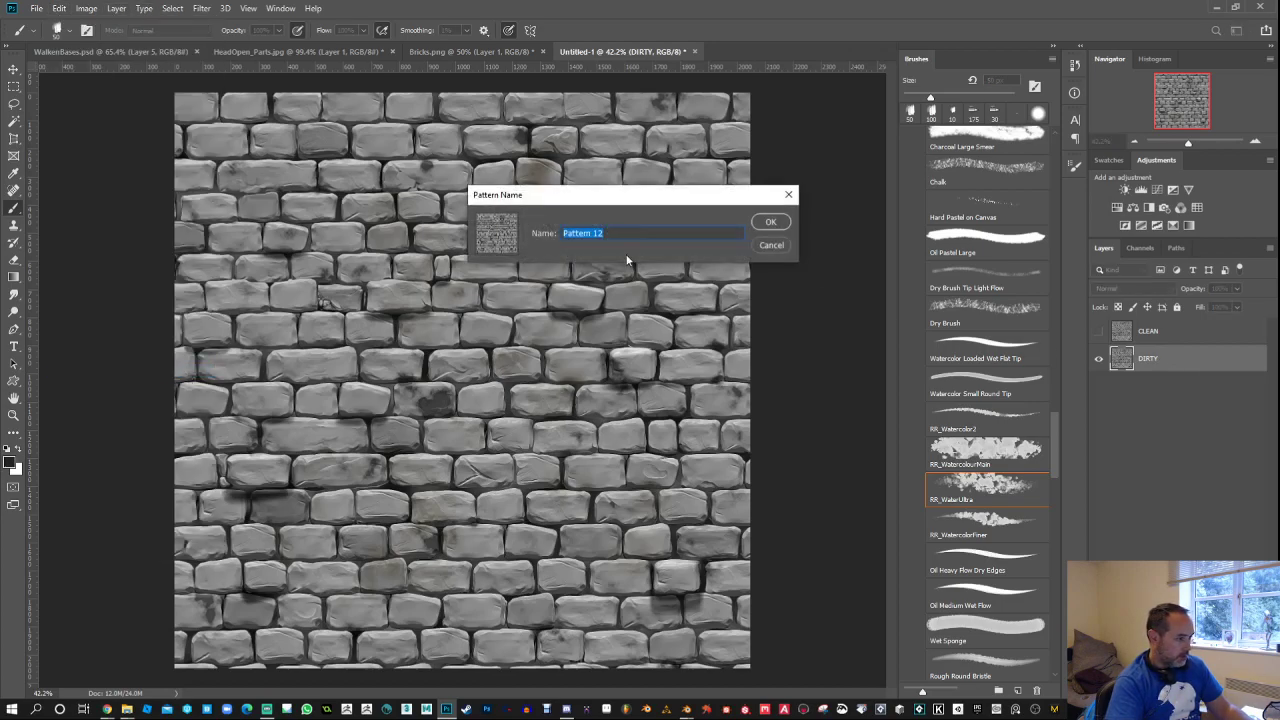
key("Return")
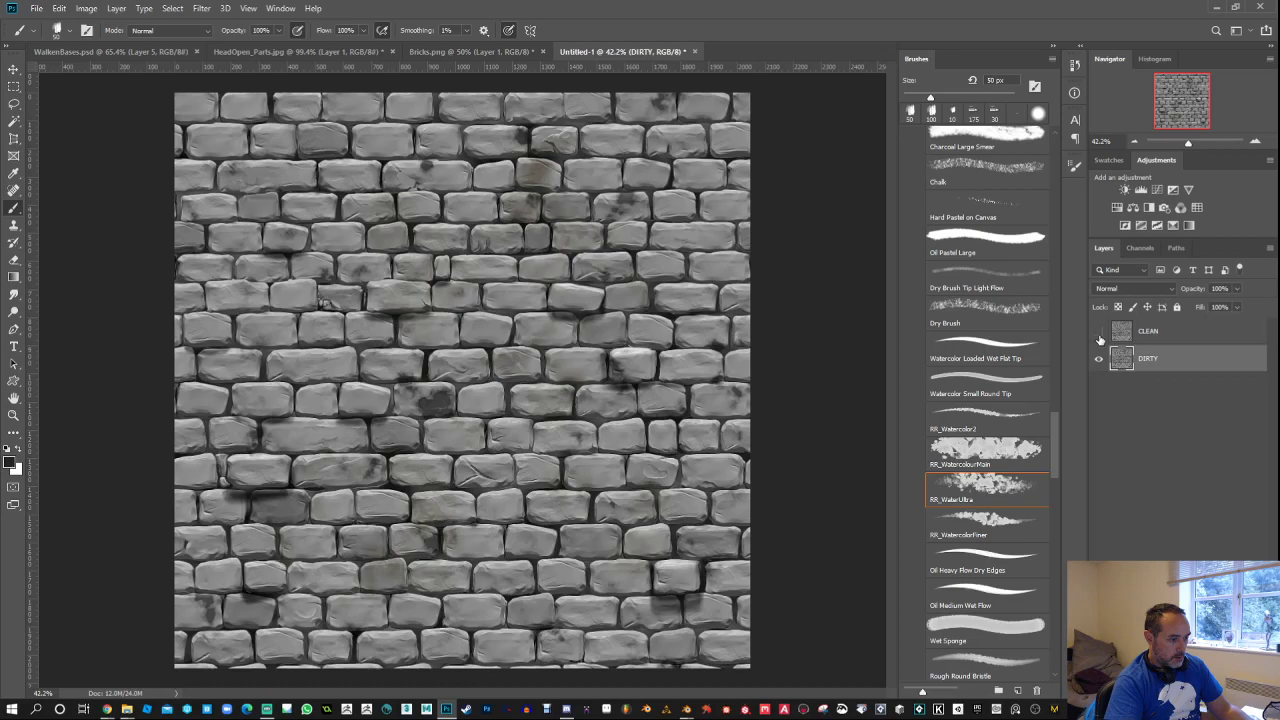
Step: Show only the CLEAN layer, hiding DIRTY, and define a second pattern from it with the default name
left_click(1099, 332)
left_click(1160, 338)
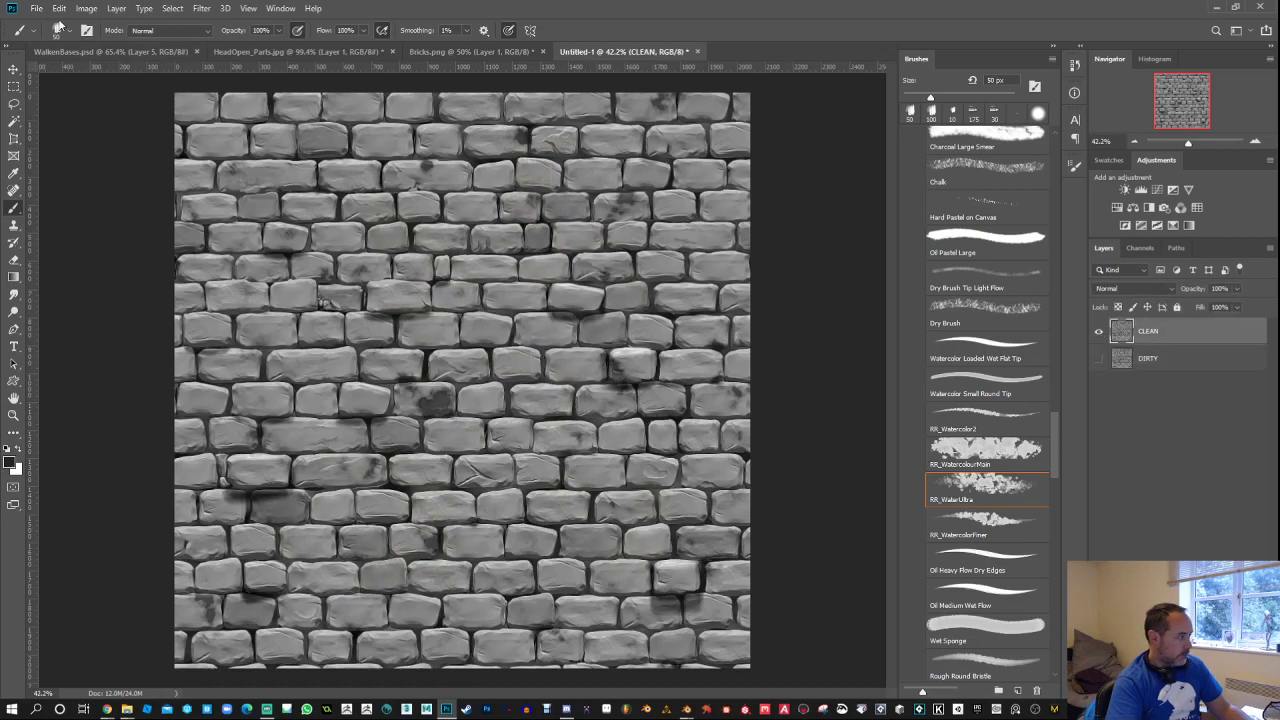
left_click(61, 8)
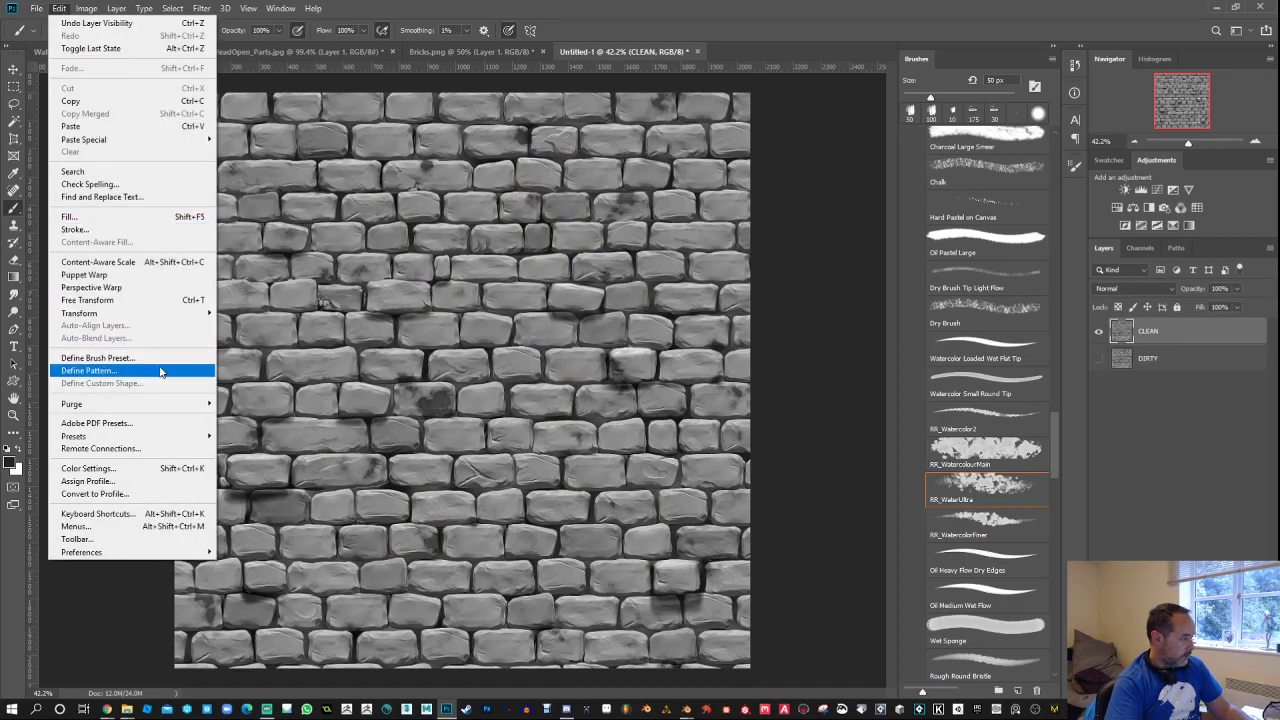
left_click(158, 378)
left_click(768, 221)
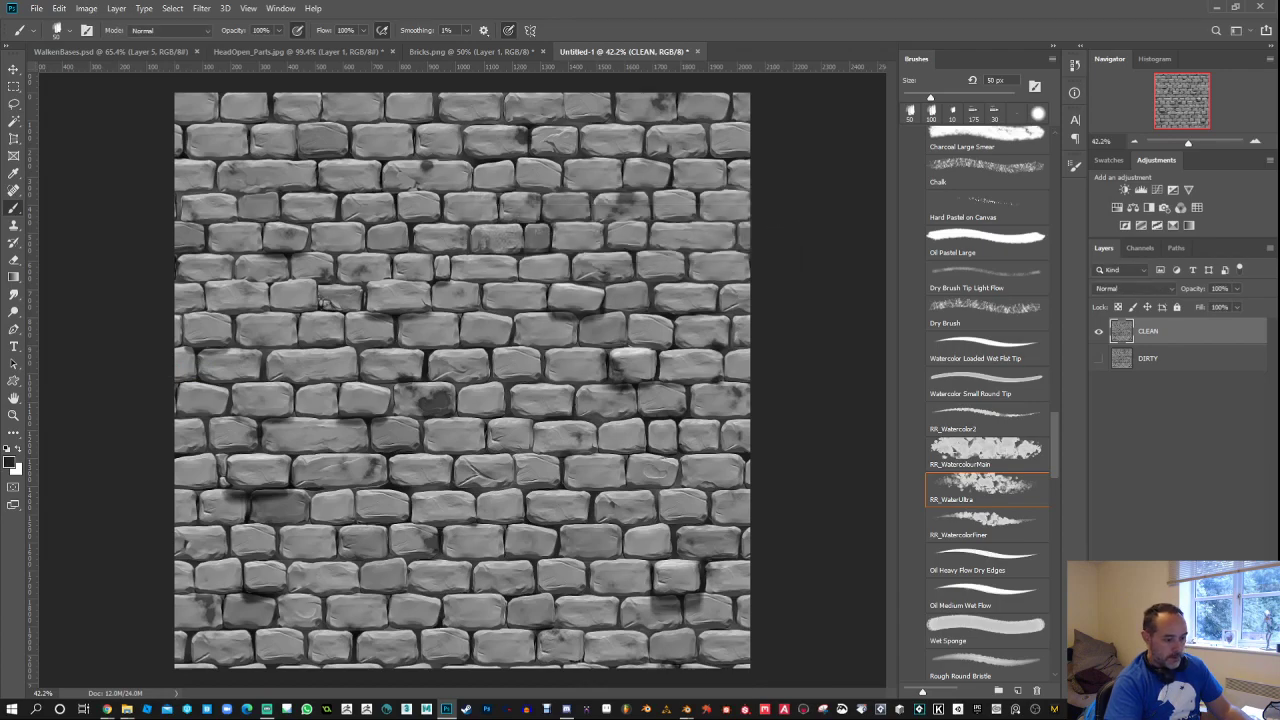
Step: Try a pattern fill layer above CLEAN at 33% scale, comparing the clean brick pattern with the dirty one
left_click(1171, 690)
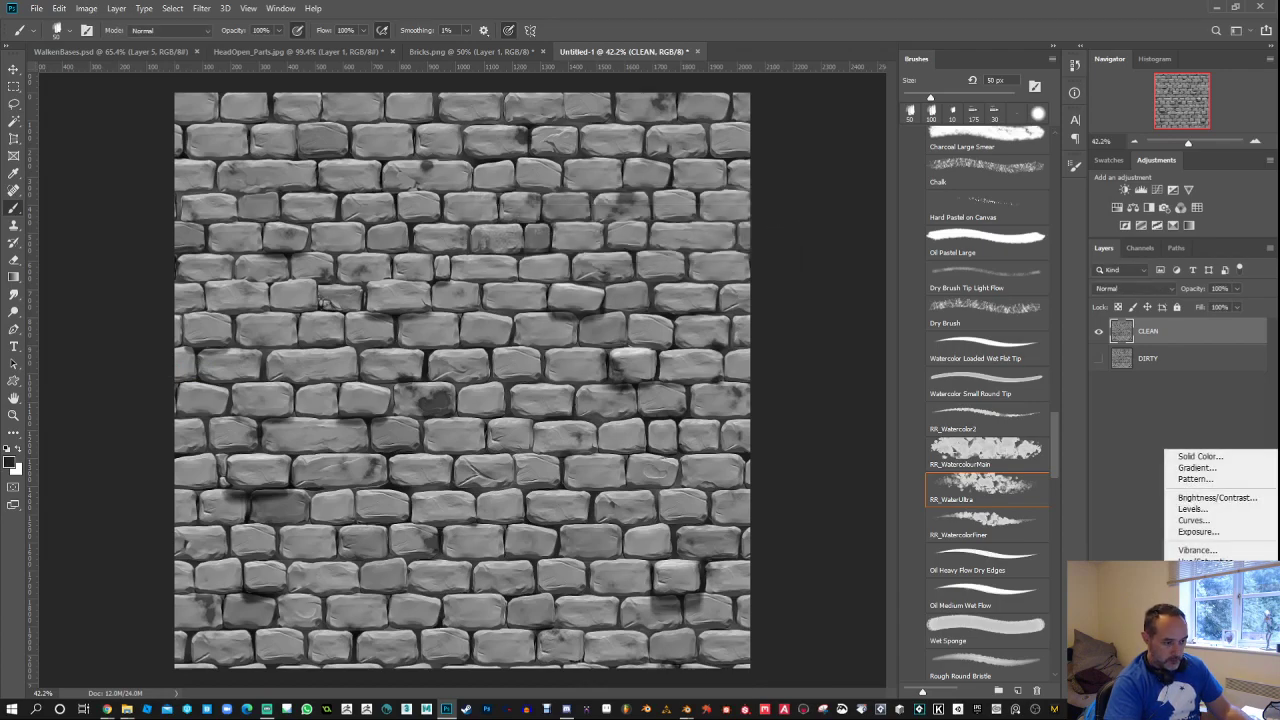
left_click(1204, 480)
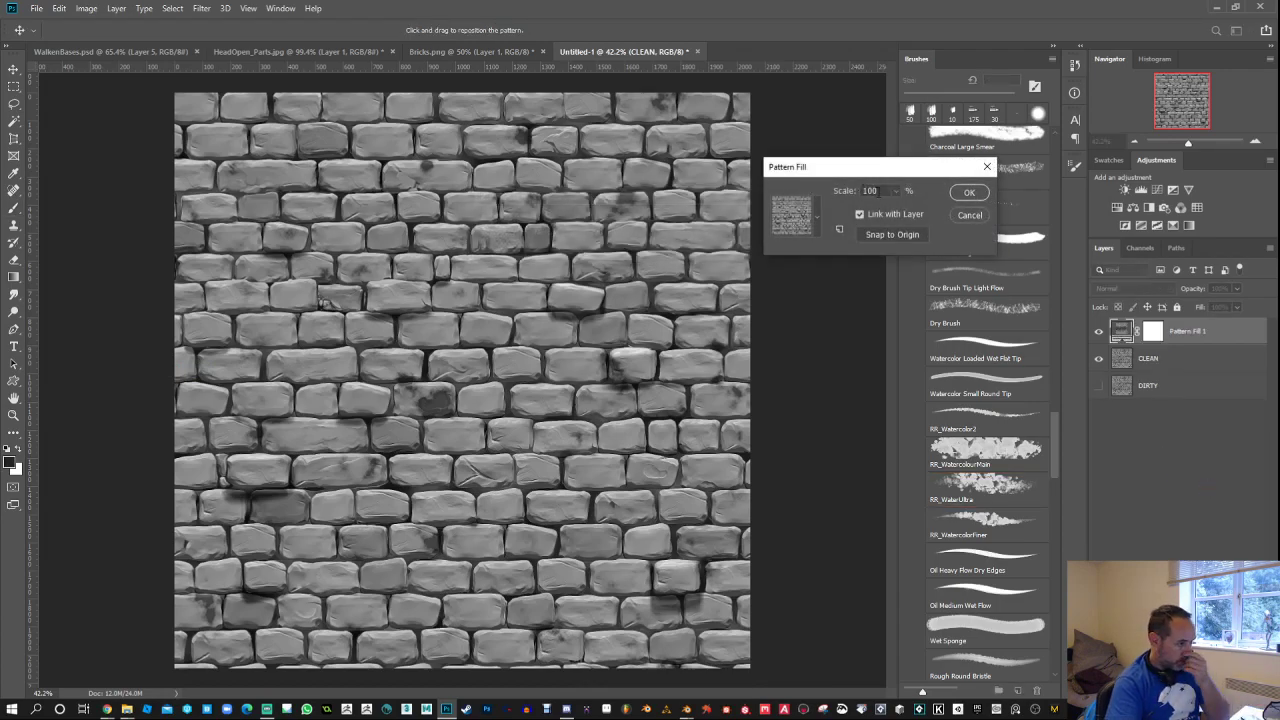
double_click(875, 190)
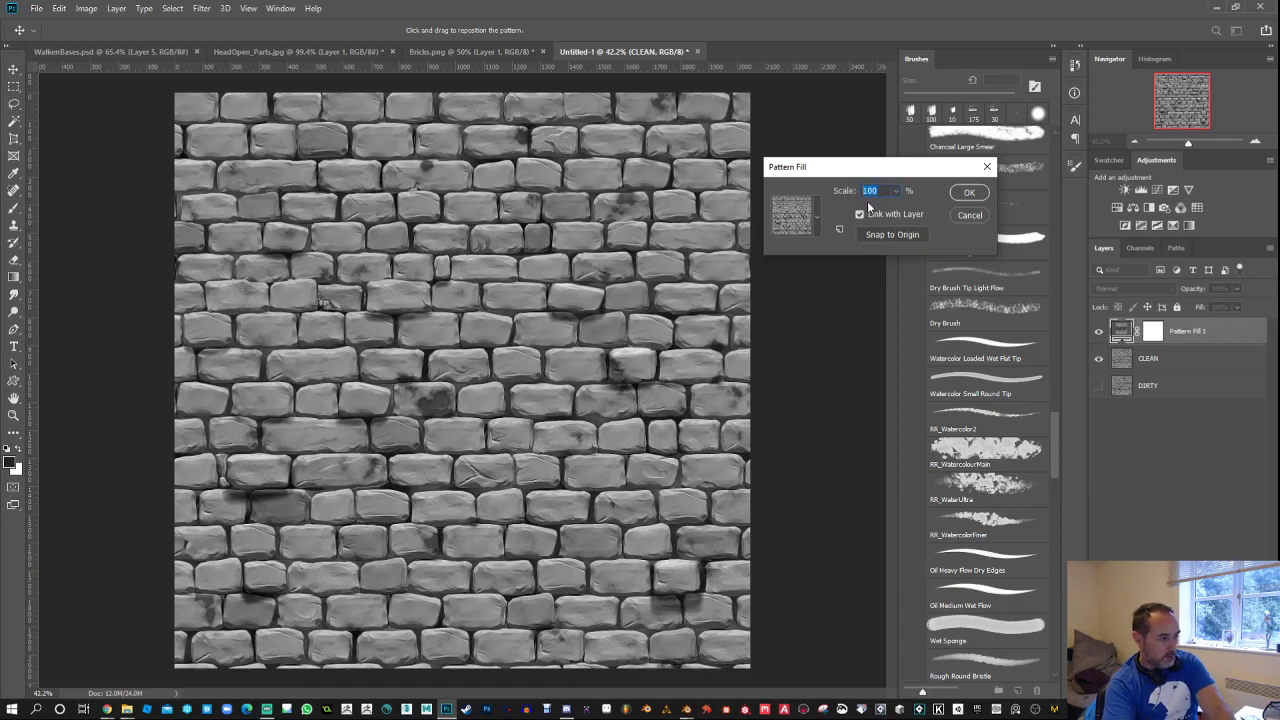
type("33")
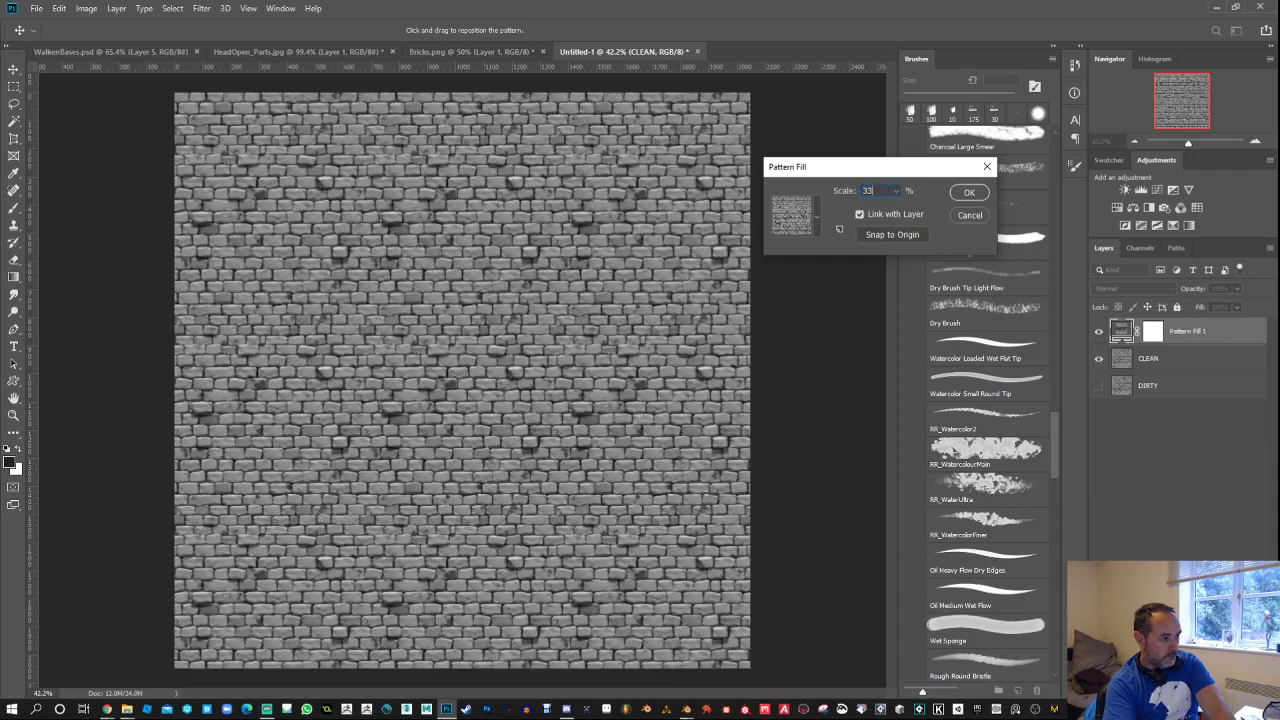
left_click(817, 218)
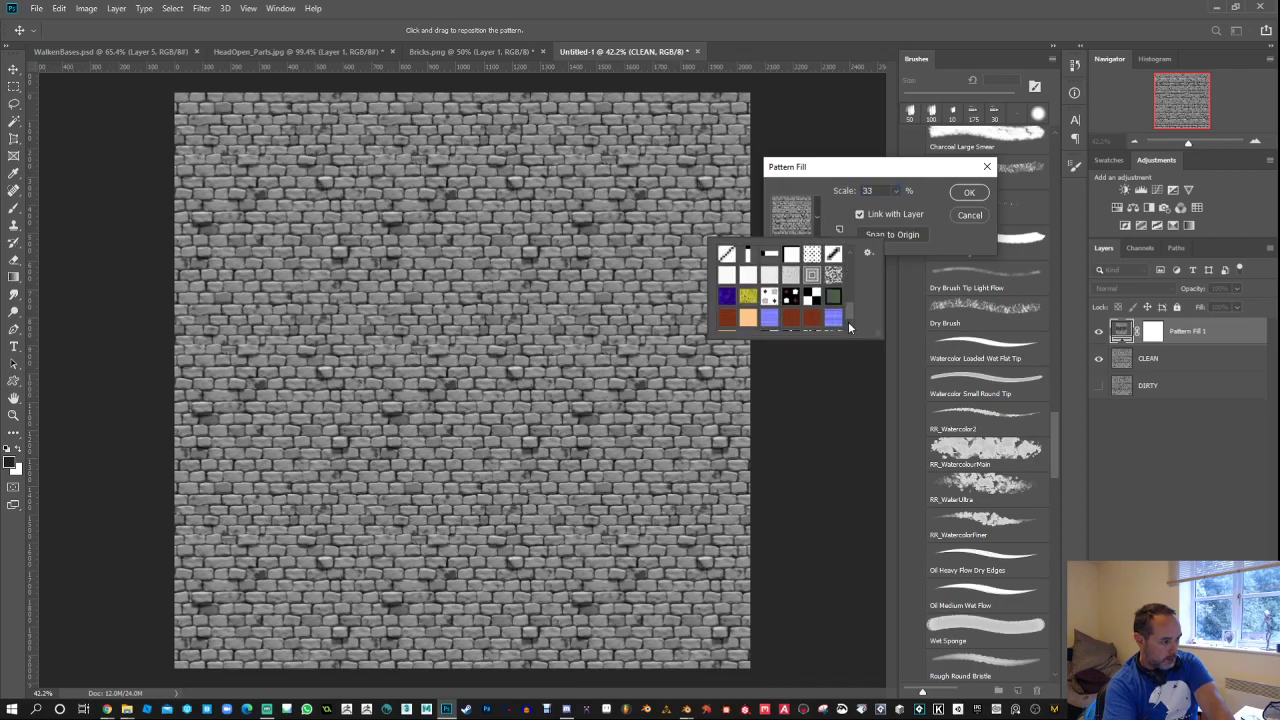
scroll(848, 320, "down", 3)
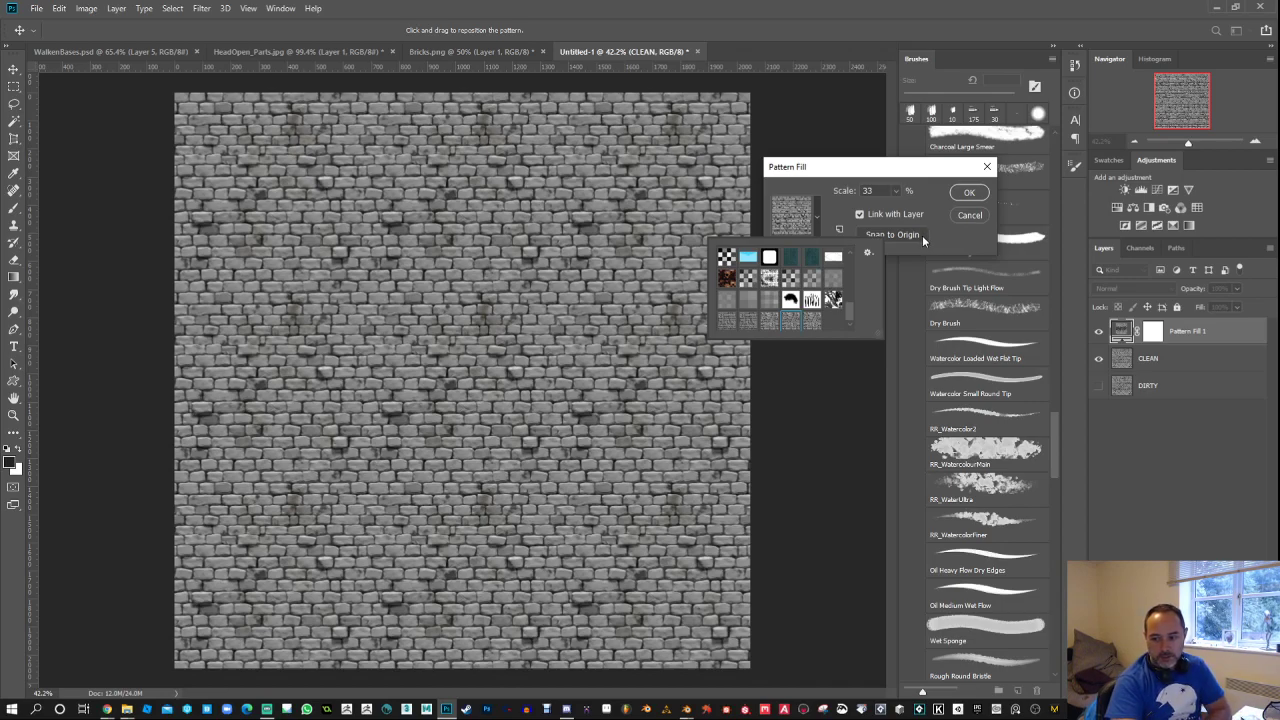
Step: Switch to Blender to look over the sculpted stone brick wall, and return to the pattern fill in Photoshop
left_click(686, 710)
left_click(635, 674)
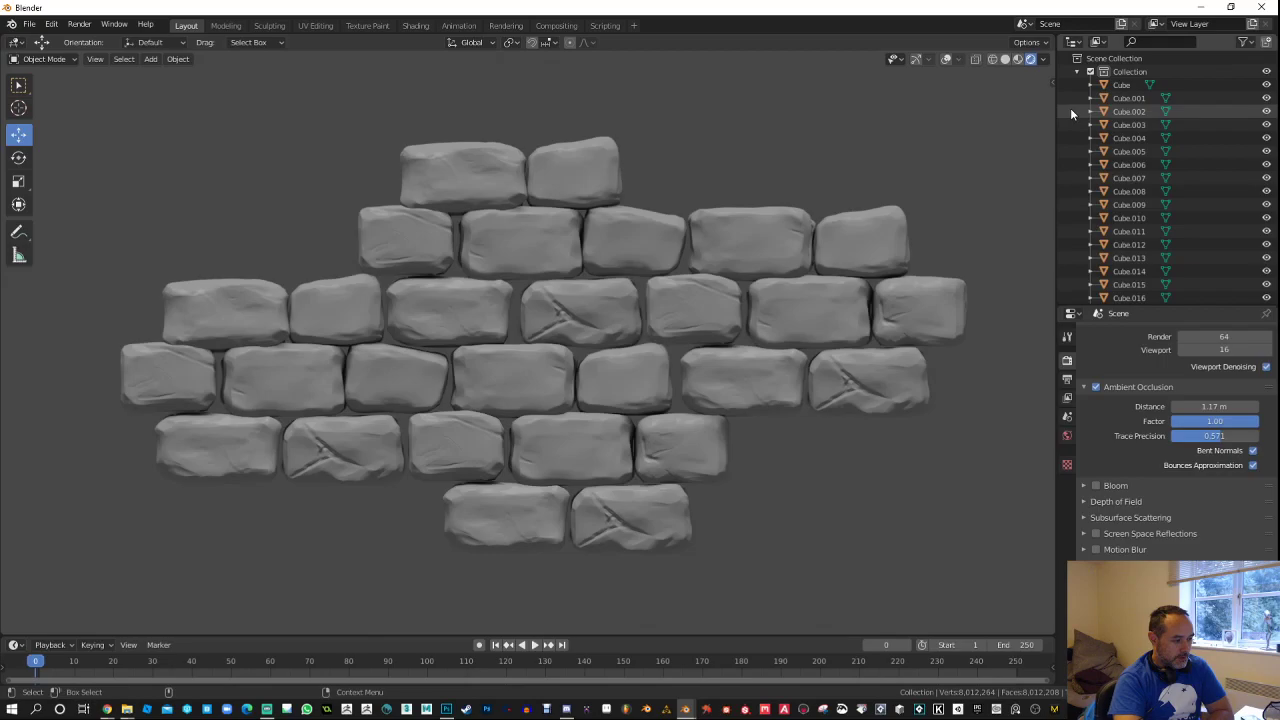
left_click(1199, 8)
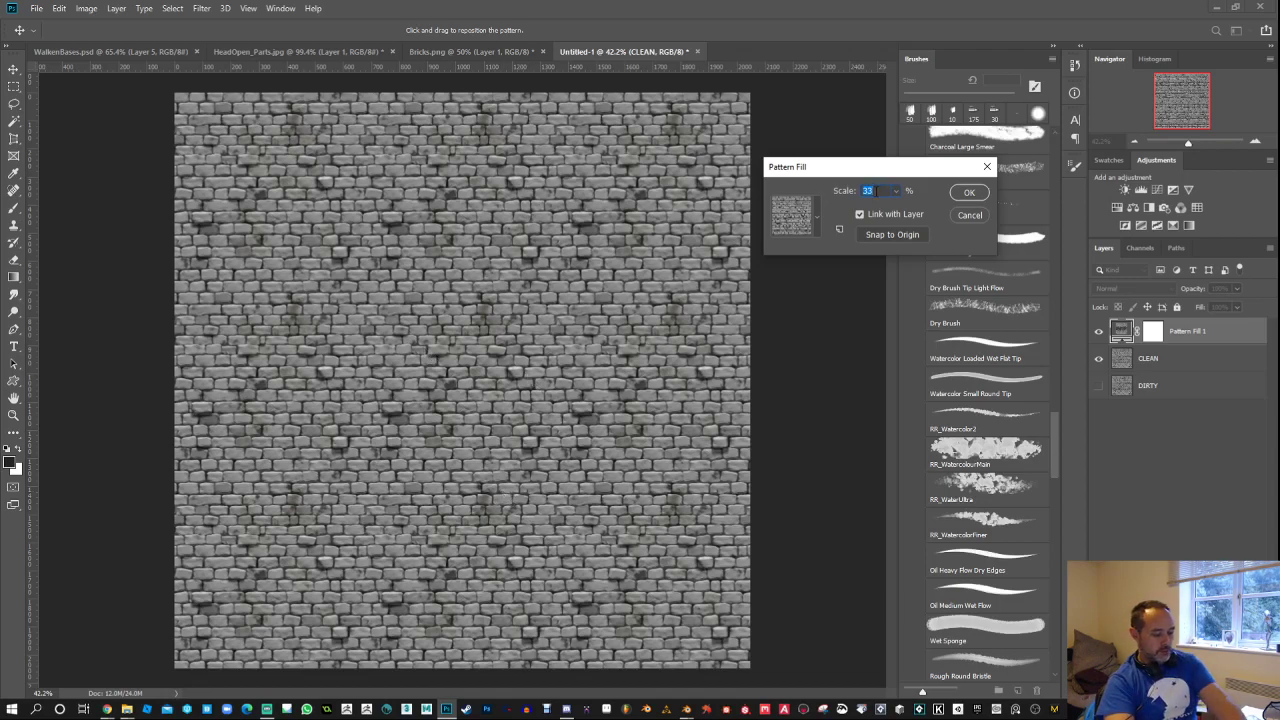
Step: Preview the dirty brick pattern fill at 50% scale and discard the fill layer
type("50")
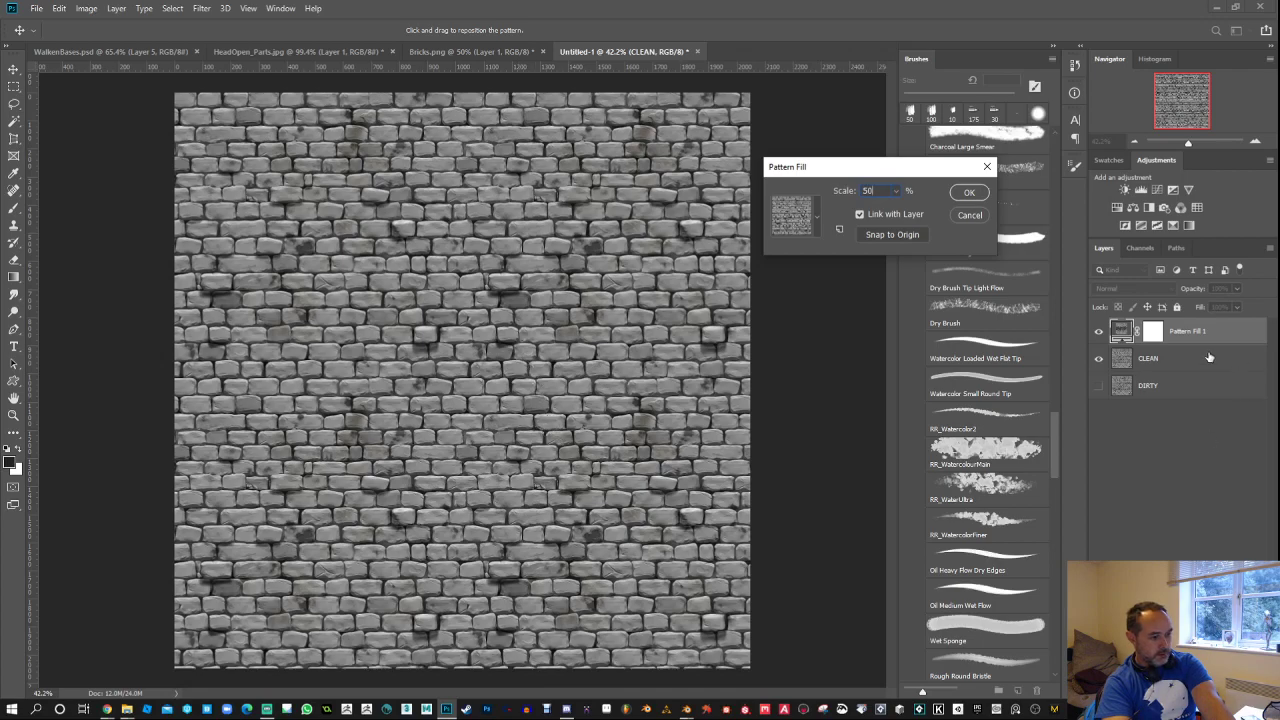
left_click(968, 214)
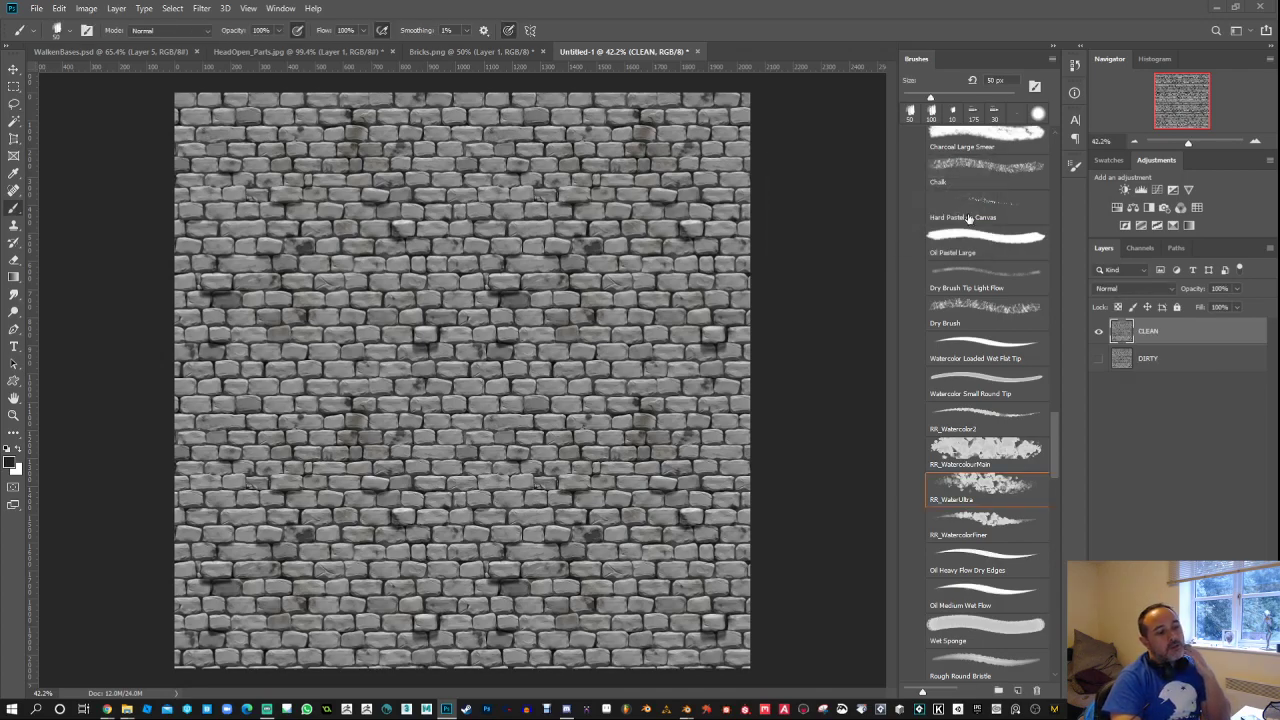
left_click(968, 217)
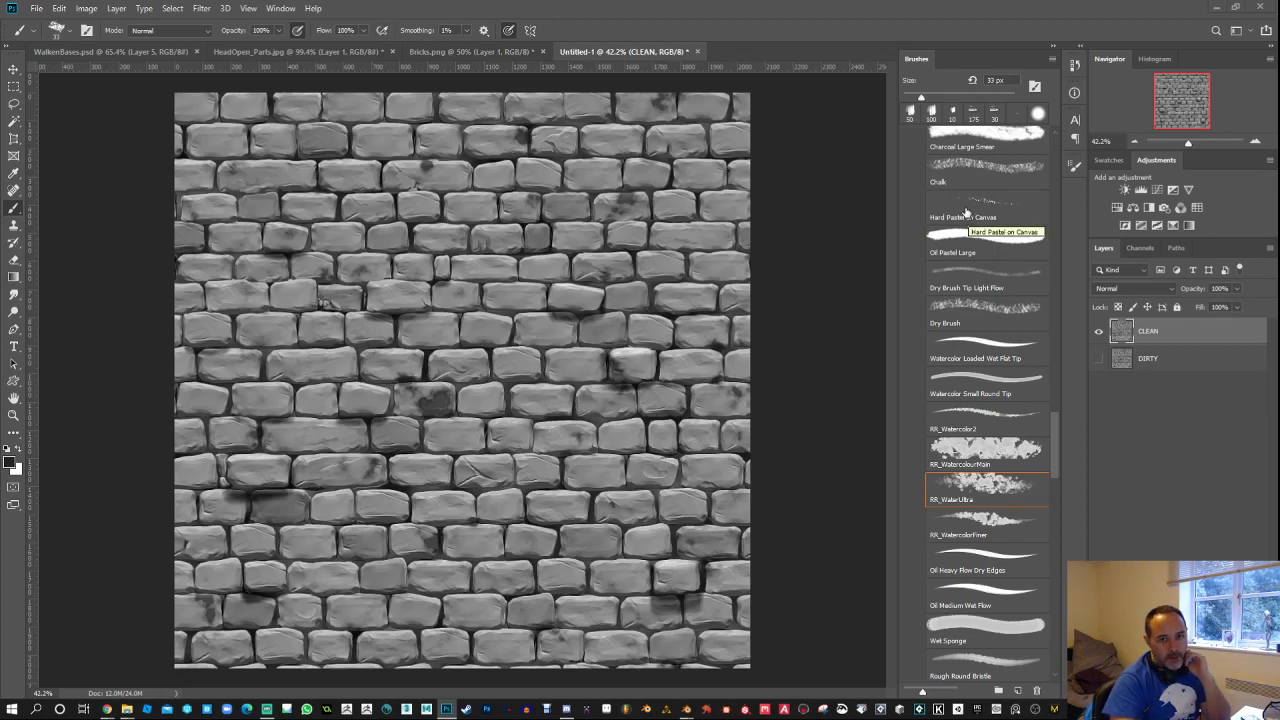
left_click(966, 232)
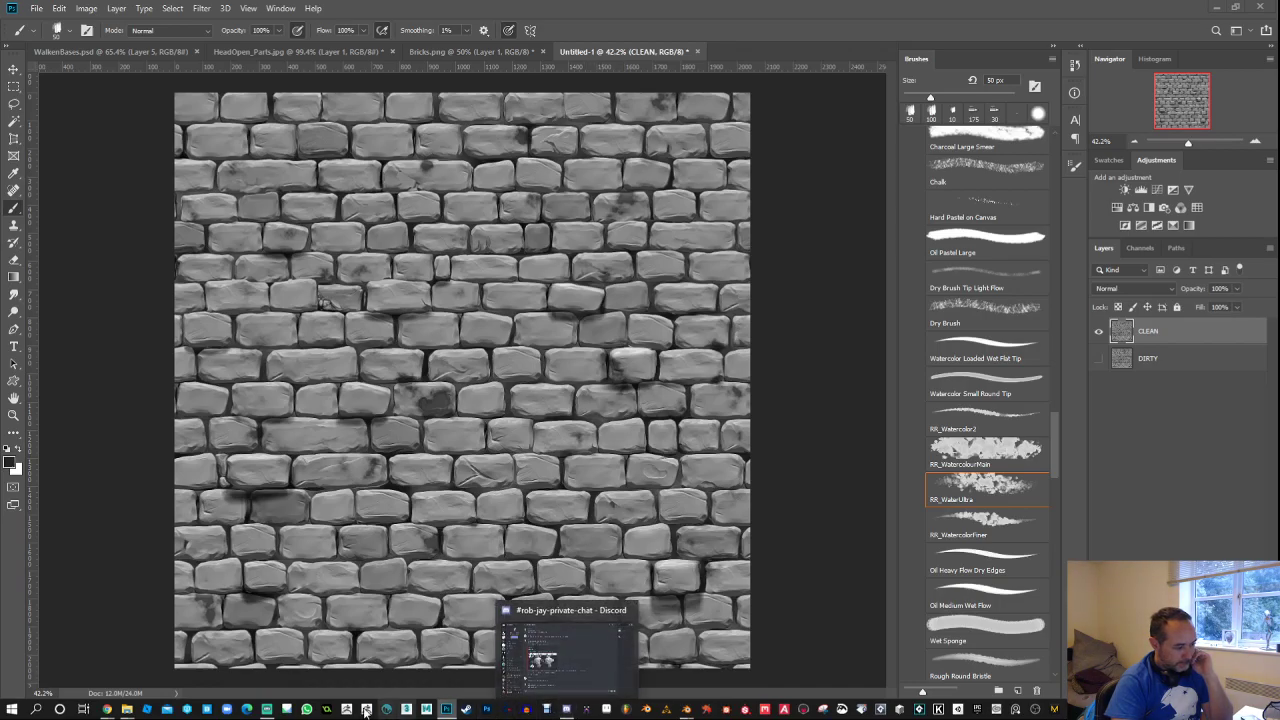
left_click(266, 709)
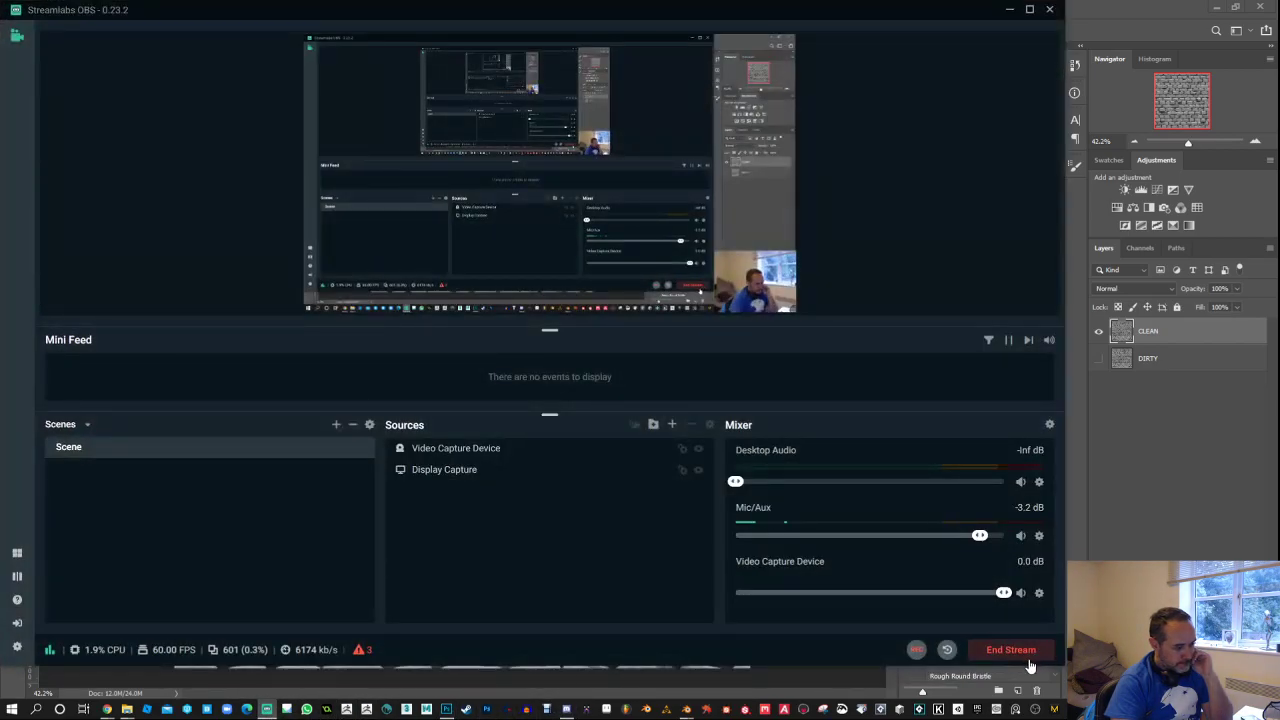